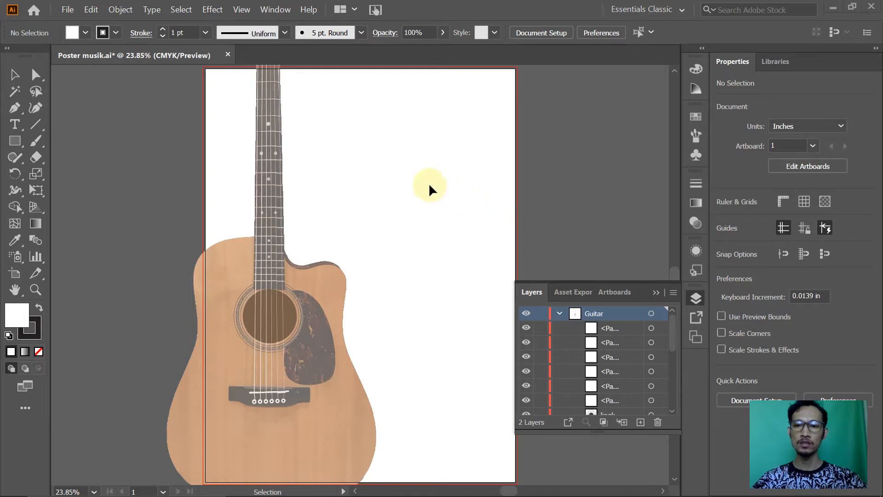
Zoom in on the guitar's sound hole and bridge and consult the string-drawing instructions in the PDF book in Foxit Reader
click(344, 177)
key(space)
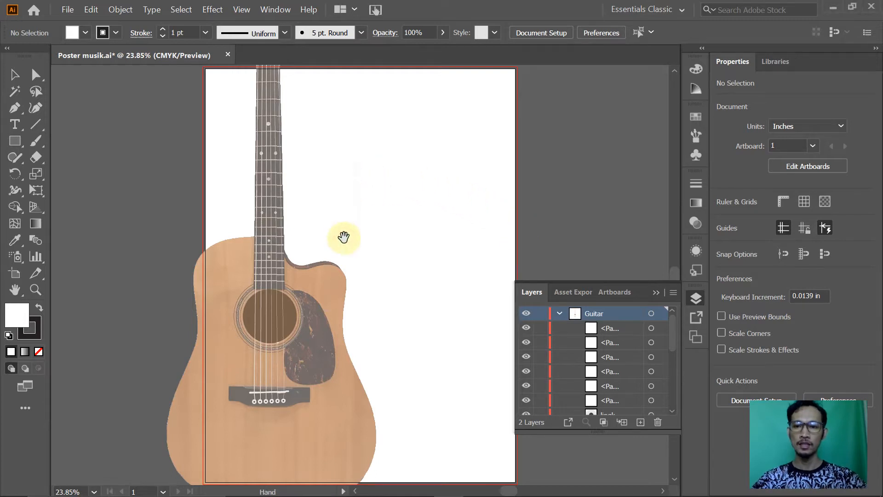
drag(353, 284, 434, 193)
key(ctrl+space)
drag(297, 190, 408, 326)
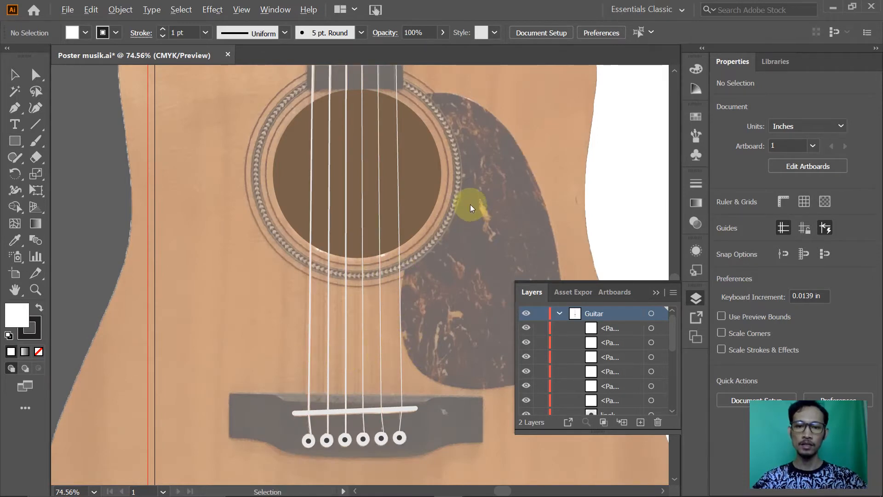
key(alt+Tab)
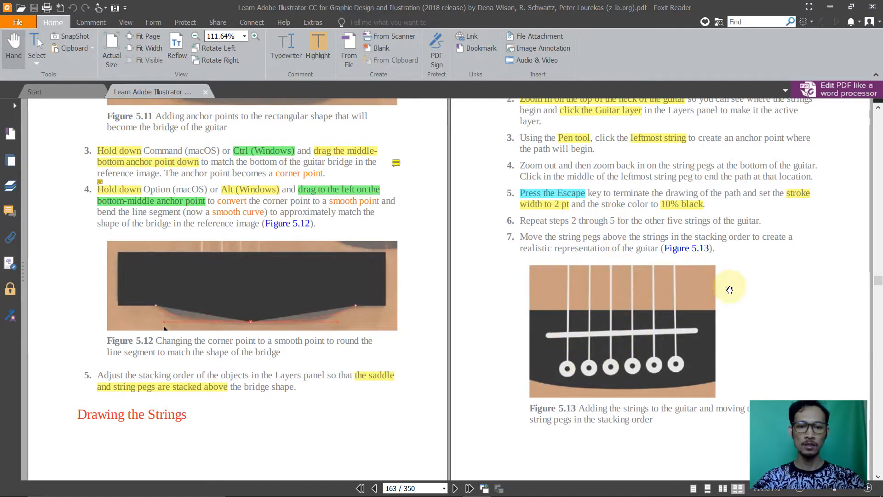
key(alt+Tab)
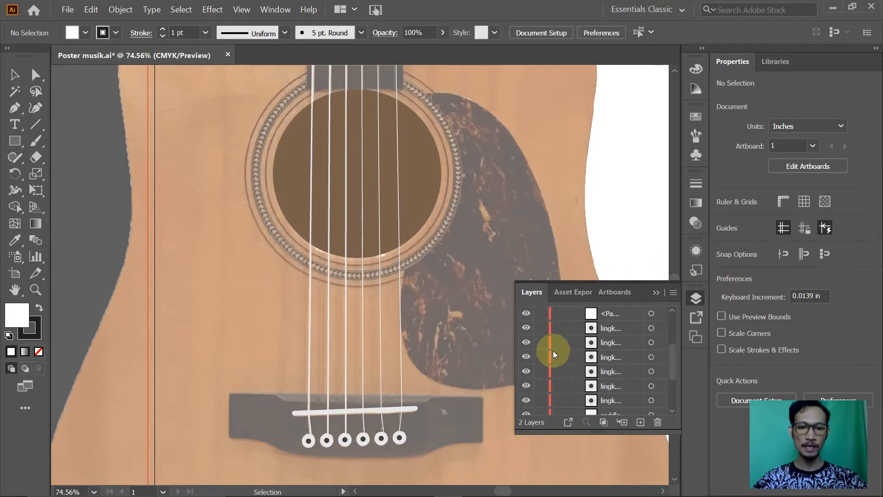
Make the hidden neck, bridge and body objects of the Guitar layer visible
scroll(553, 354, down, 1)
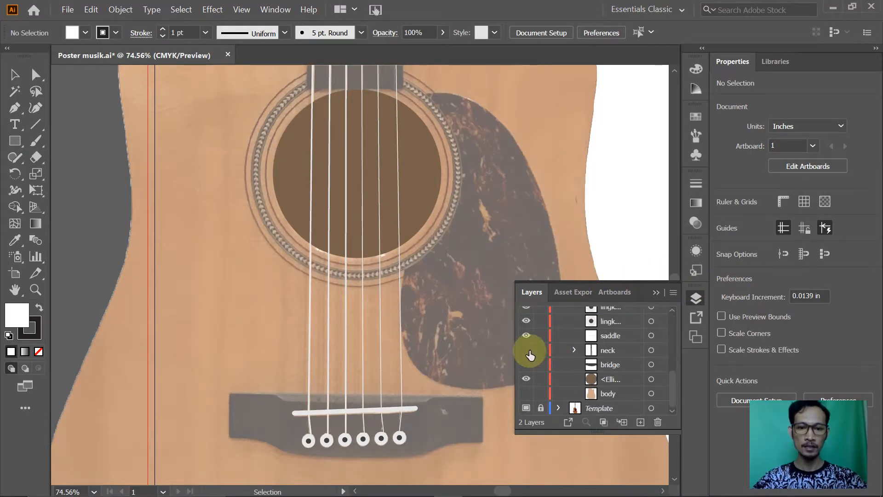
click(527, 350)
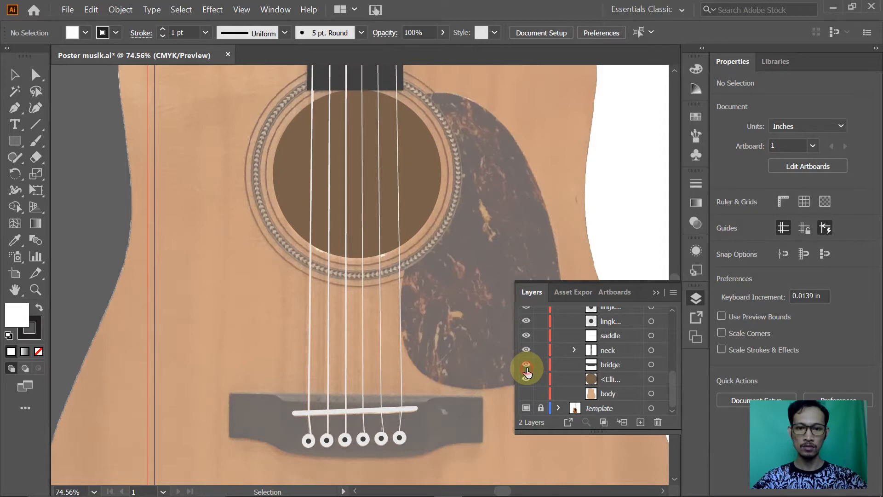
click(526, 364)
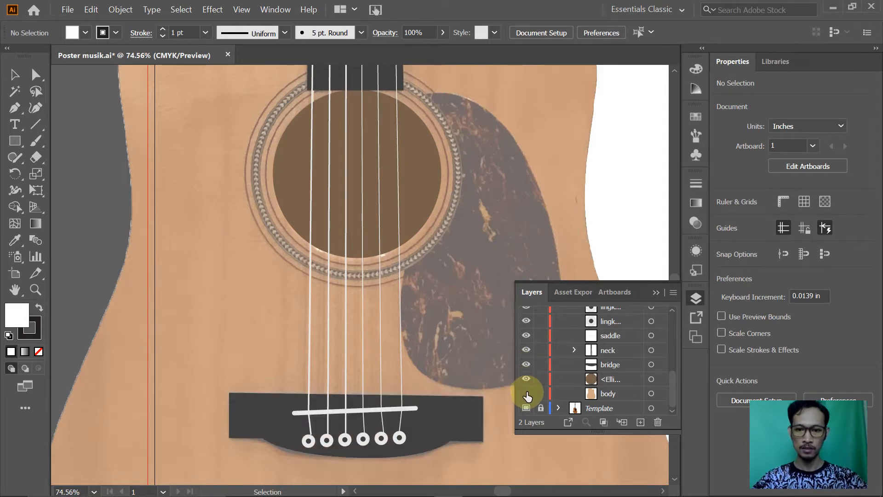
click(526, 393)
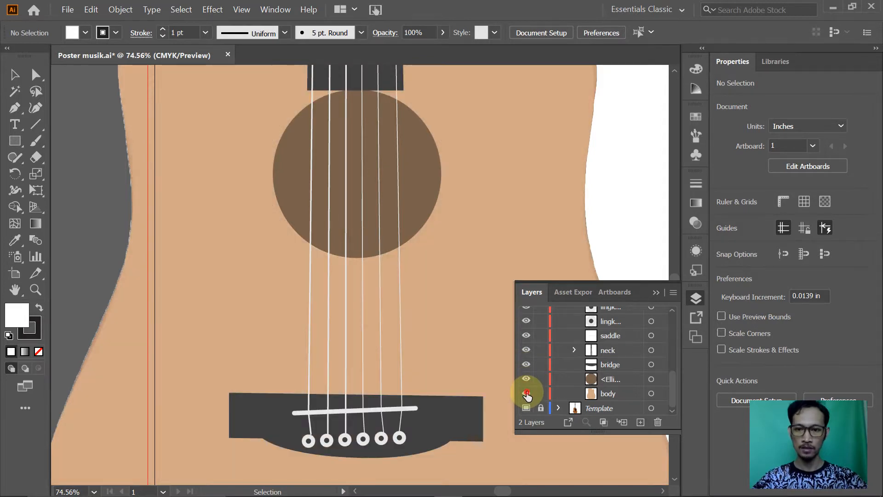
click(527, 394)
click(527, 393)
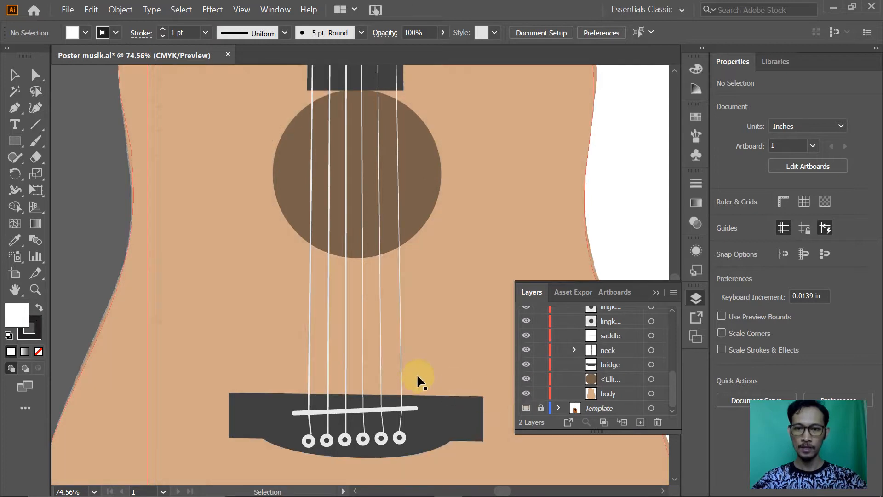
Toggle the visibility of the topmost path in the Guitar layer to identify which string it is
drag(438, 138, 409, 288)
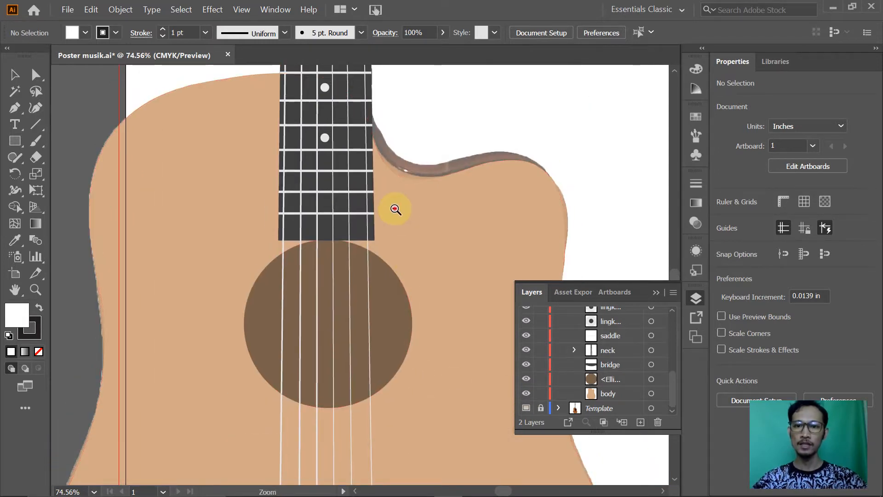
ctrl+alt+click(394, 209)
drag(351, 261, 389, 231)
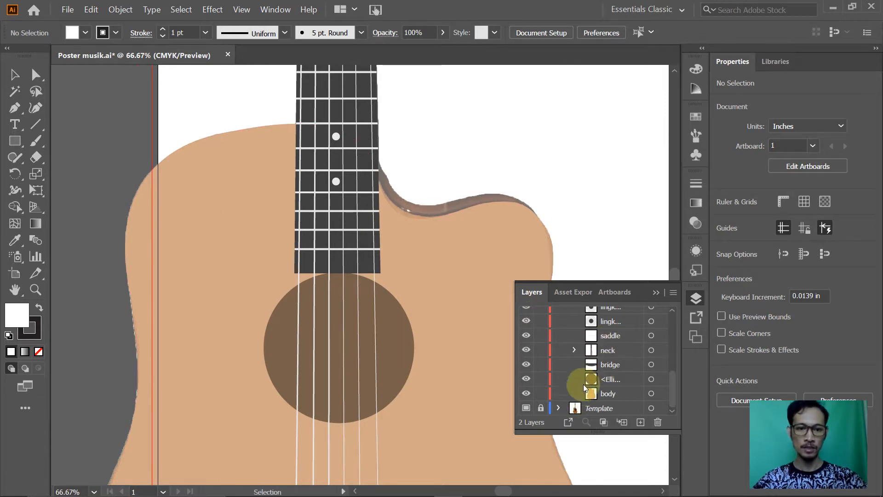
scroll(589, 362, up, 3)
scroll(590, 364, up, 5)
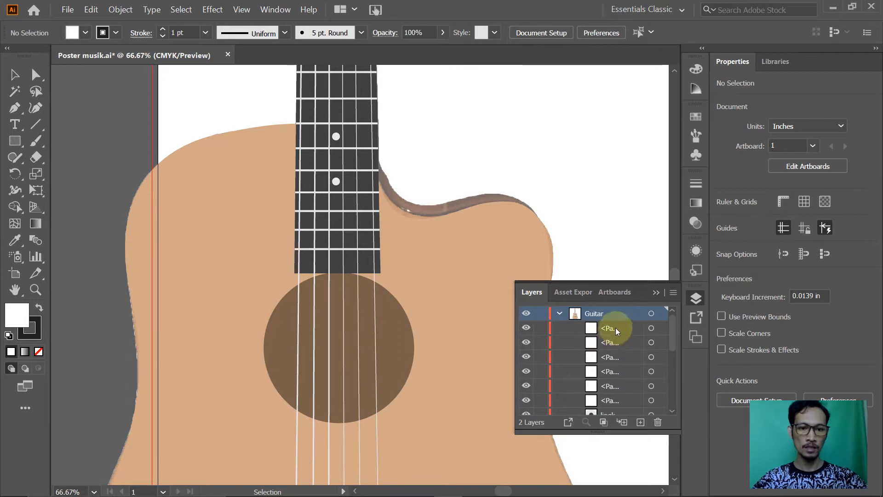
click(527, 329)
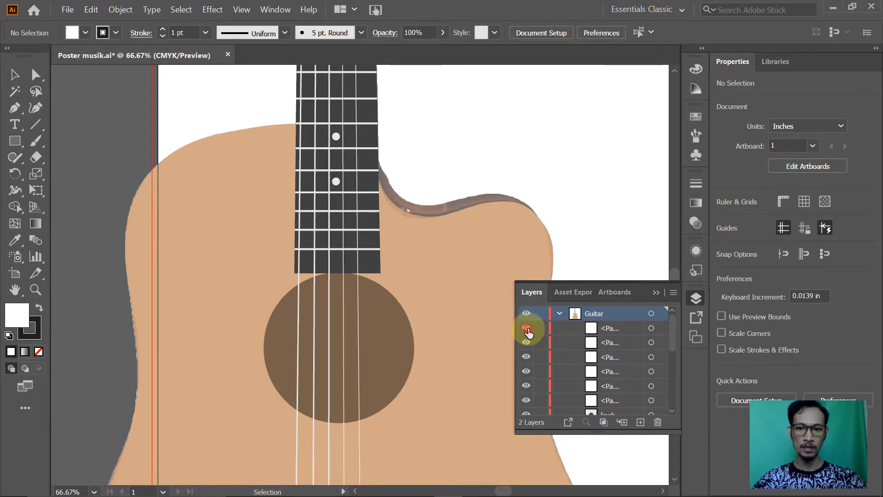
click(527, 329)
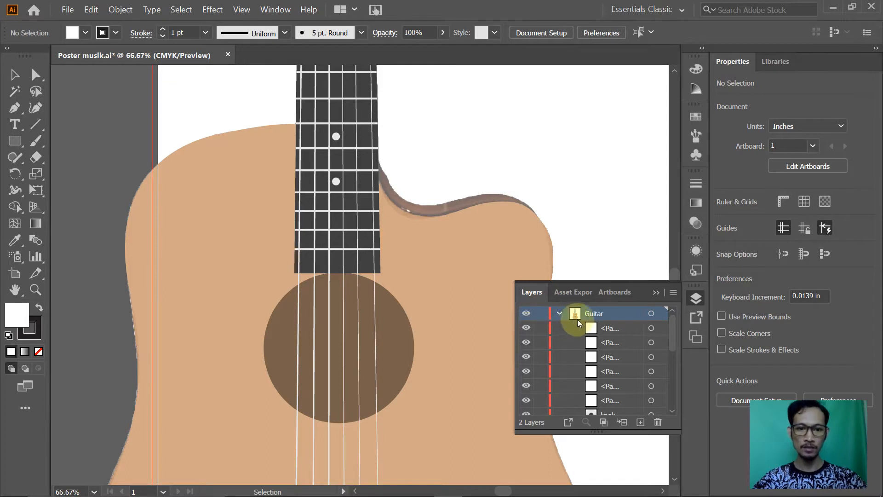
Select all six string paths at the top of the Guitar layer together
click(660, 328)
click(662, 343)
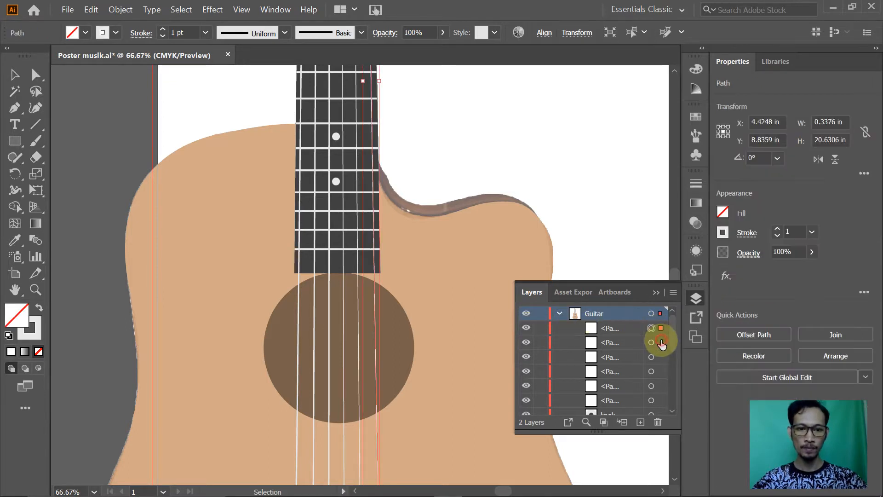
shift+click(660, 343)
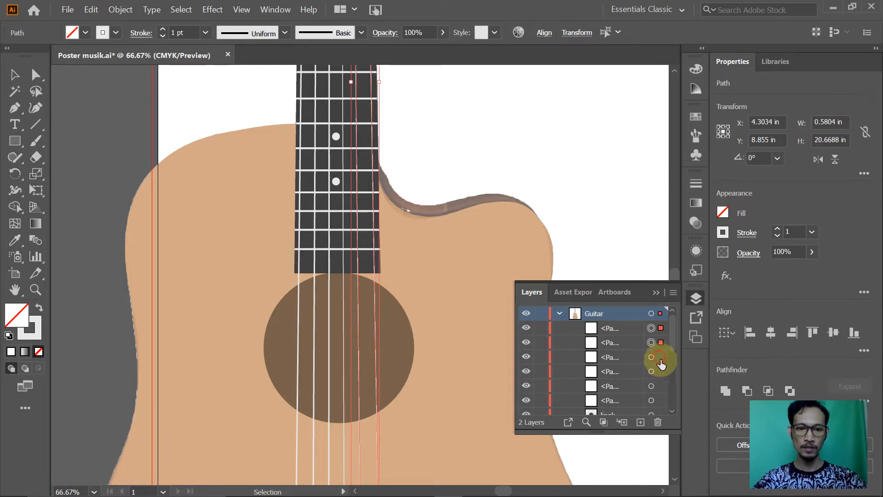
shift+click(660, 358)
shift+click(662, 372)
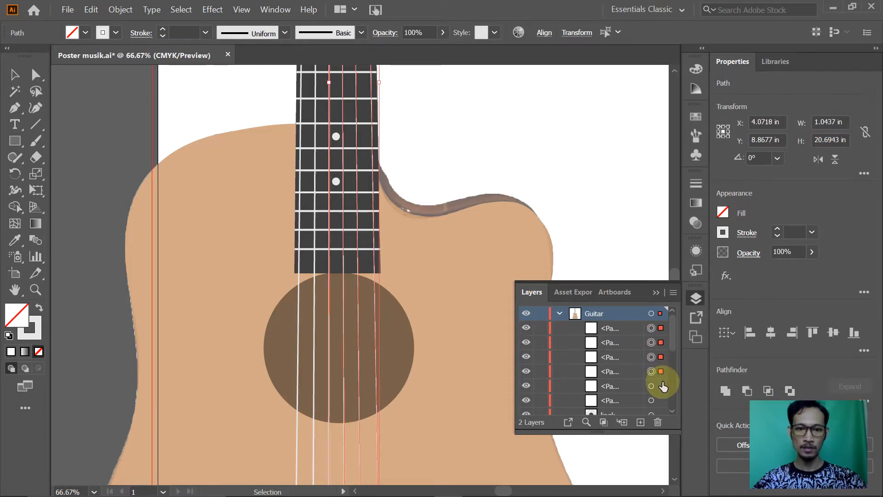
shift+click(661, 386)
scroll(661, 381, down, 1)
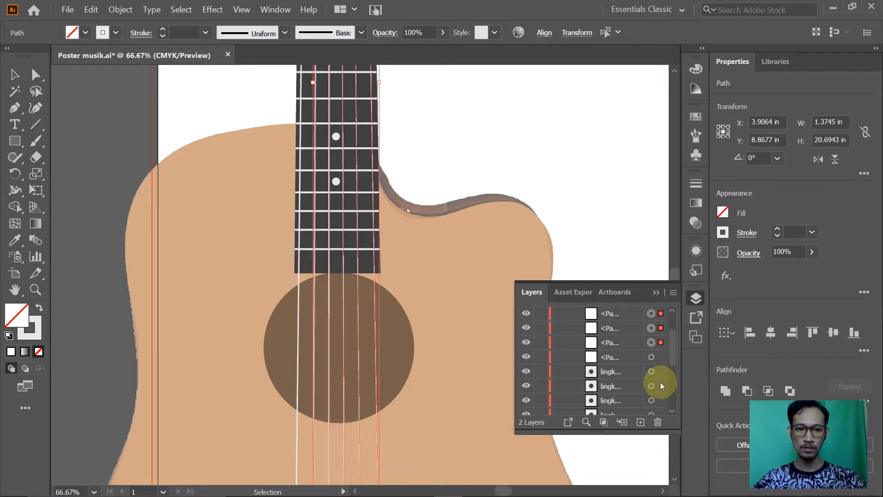
shift+click(660, 358)
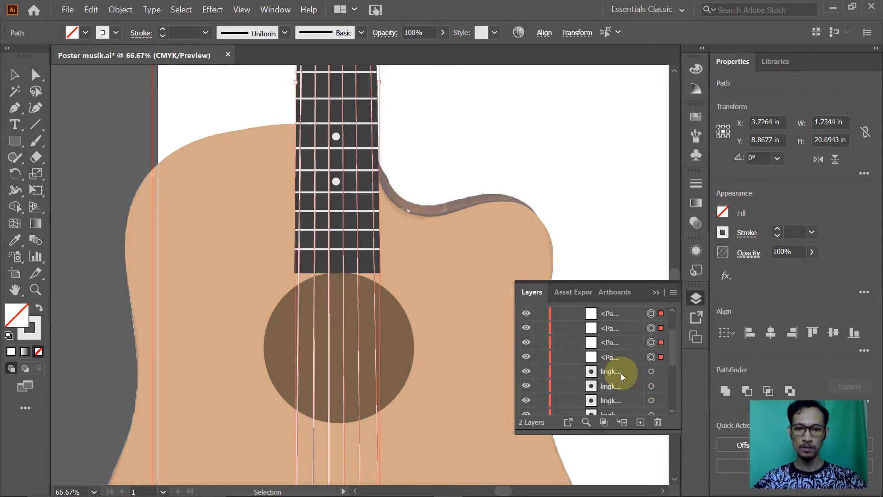
scroll(621, 375, up, 1)
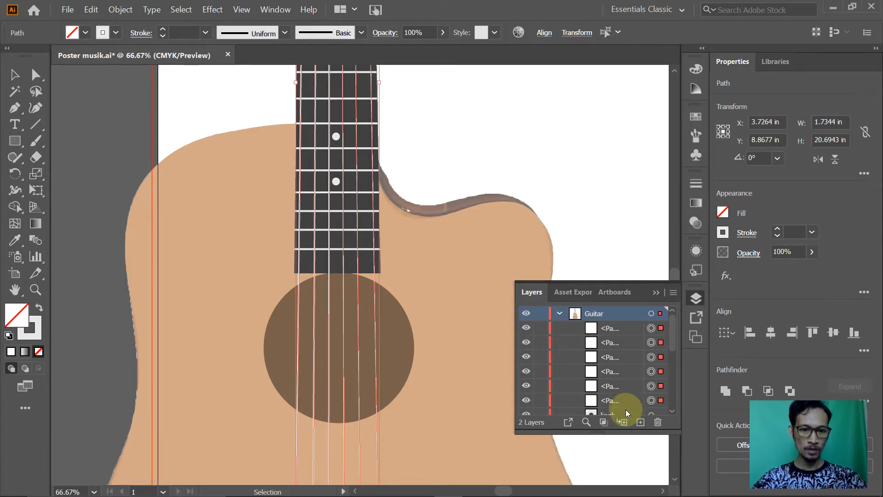
Create a new sublayer inside the Guitar layer and move the six string paths into it
click(624, 425)
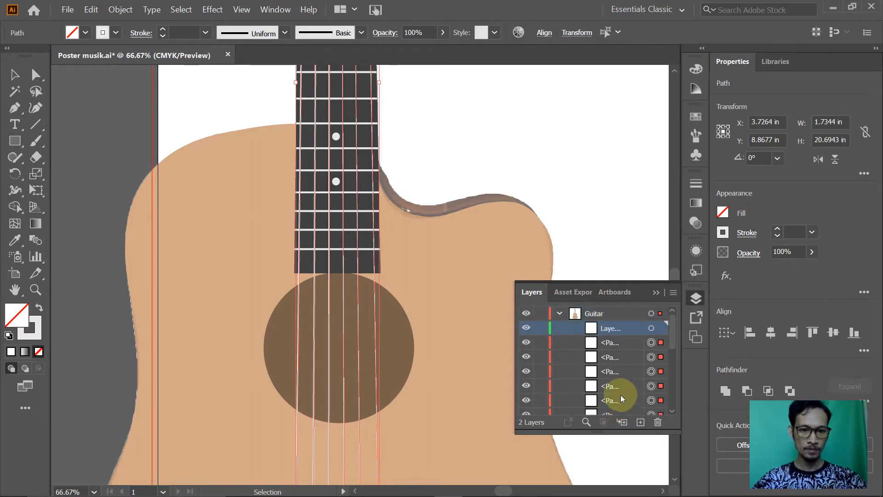
scroll(620, 365, down, 2)
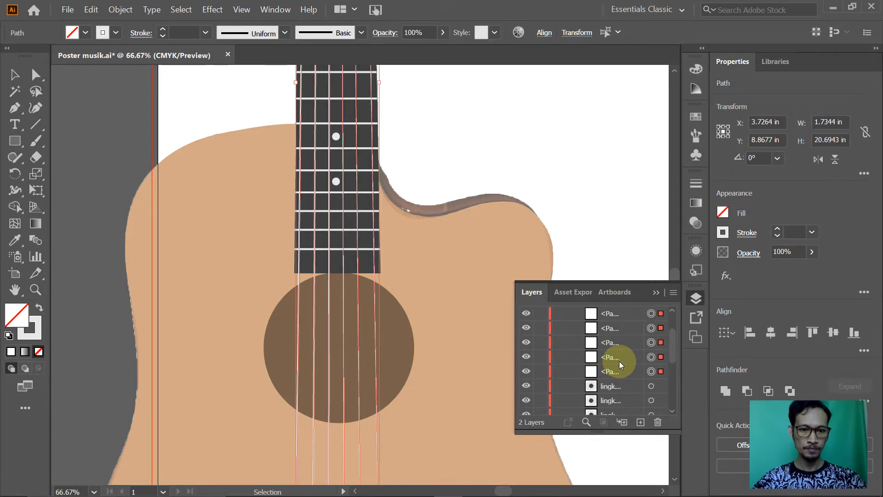
click(619, 371)
scroll(619, 368, up, 2)
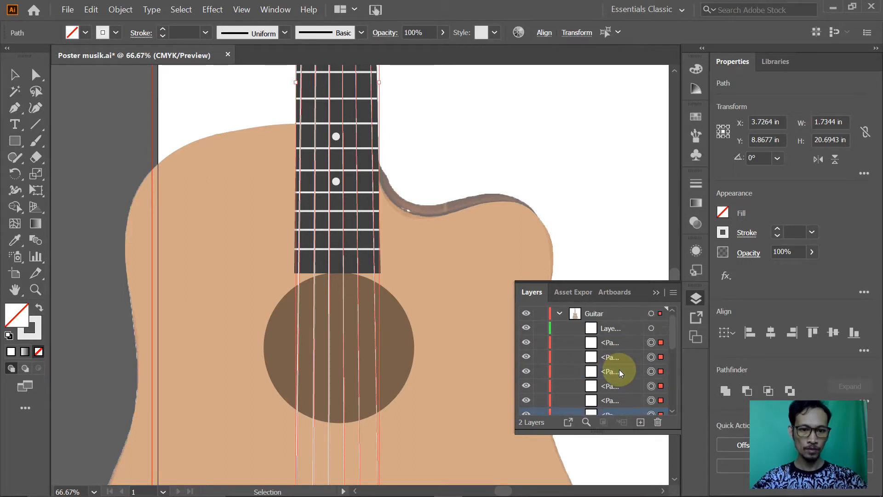
shift+click(617, 343)
drag(617, 344, 621, 331)
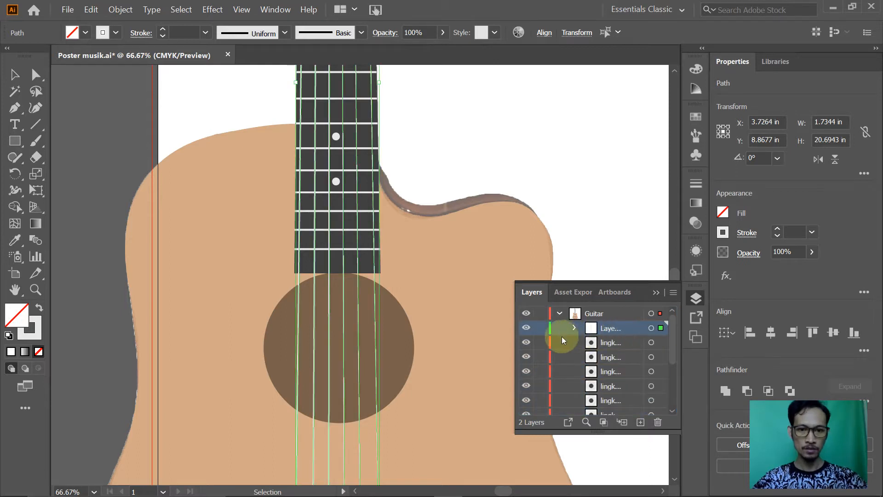
Check the new sublayer's contents by hiding and showing it, and rename the sublayer as Senar
click(526, 328)
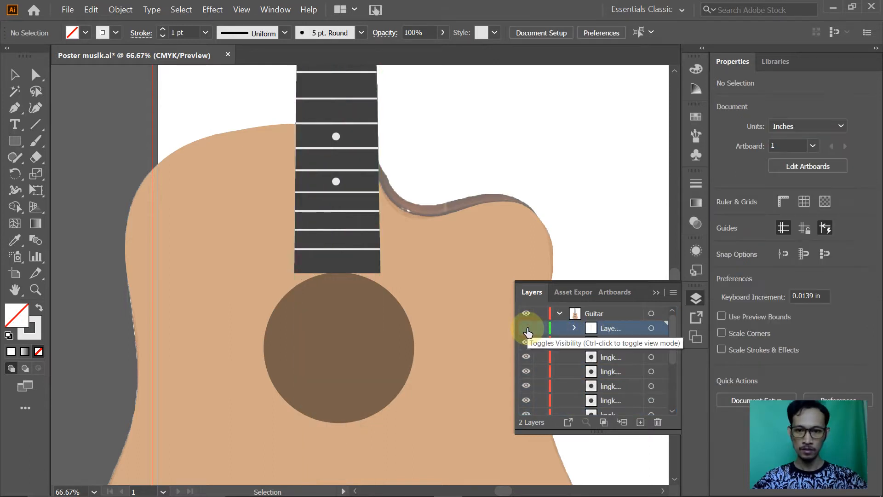
click(527, 329)
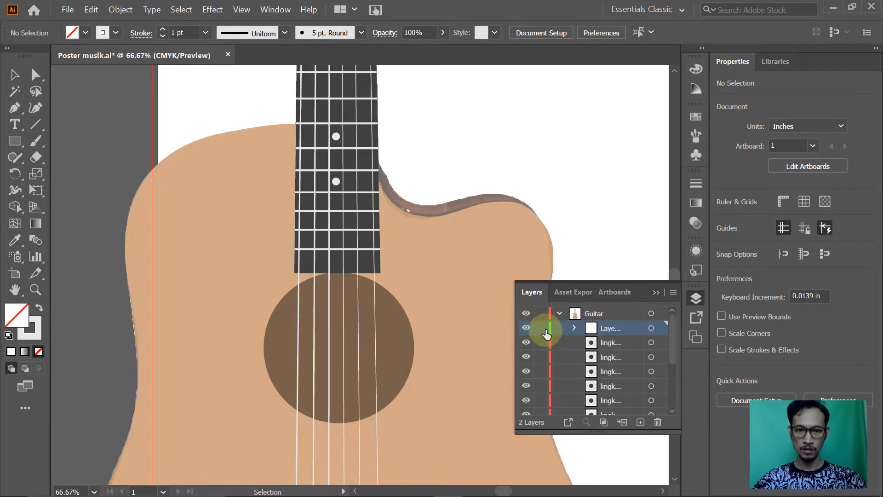
double_click(607, 326)
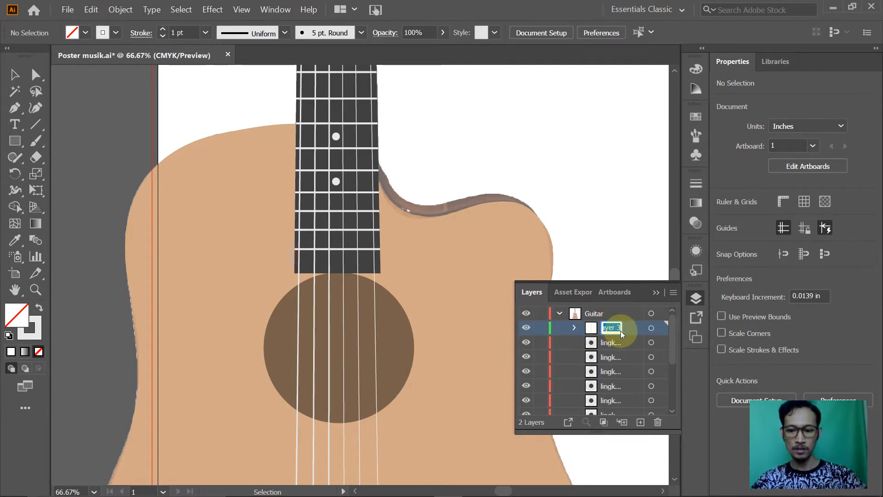
text(S)
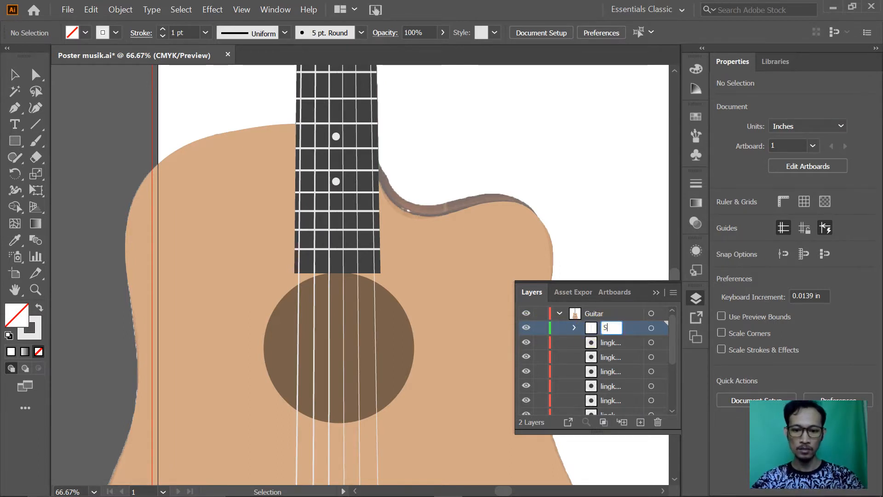
text(enar)
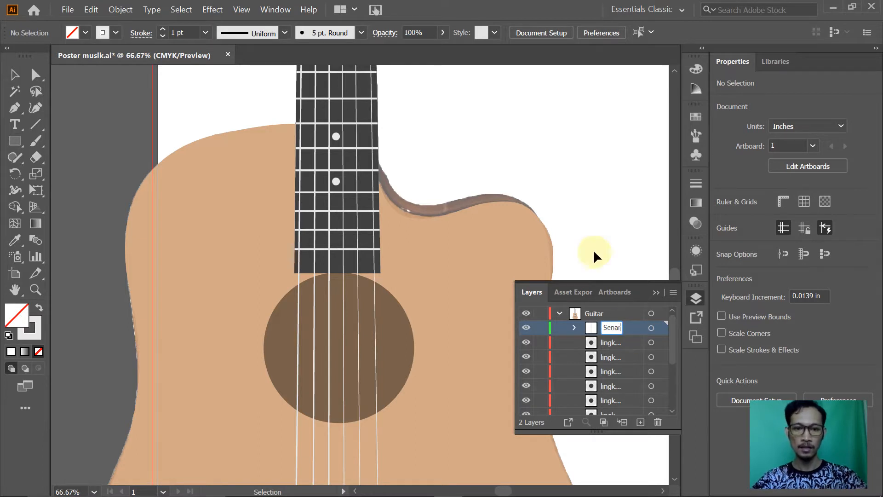
key(Return)
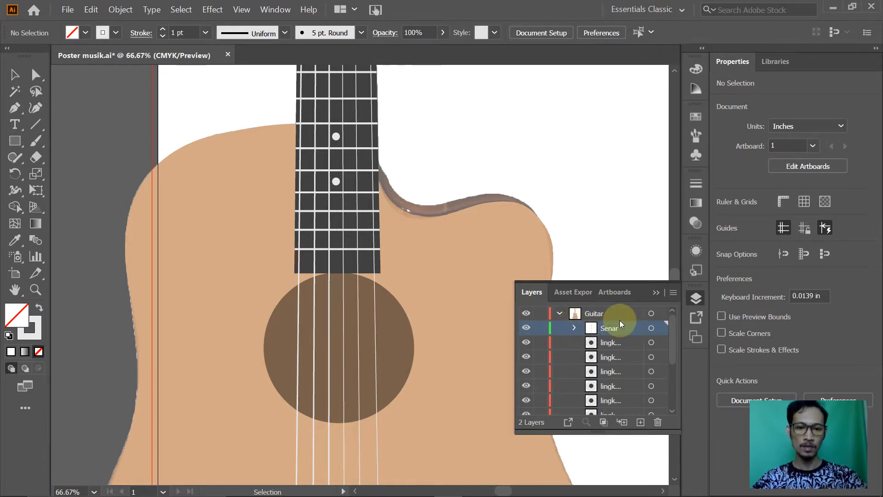
Expand the Senar sublayer to review its string paths, and collapse it again
click(576, 328)
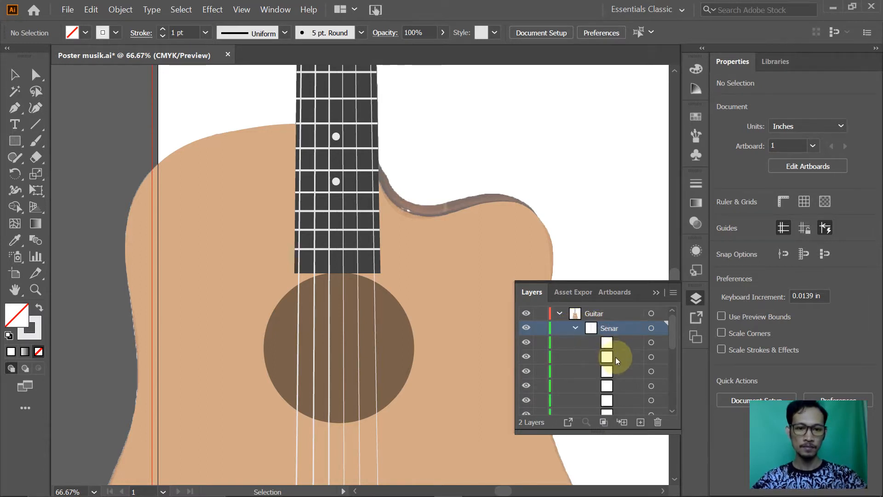
scroll(617, 357, down, 3)
scroll(617, 357, up, 3)
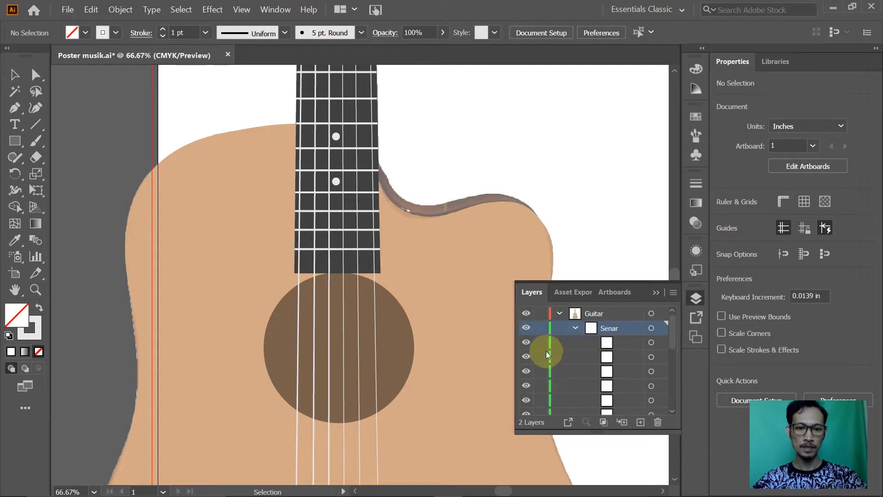
click(528, 343)
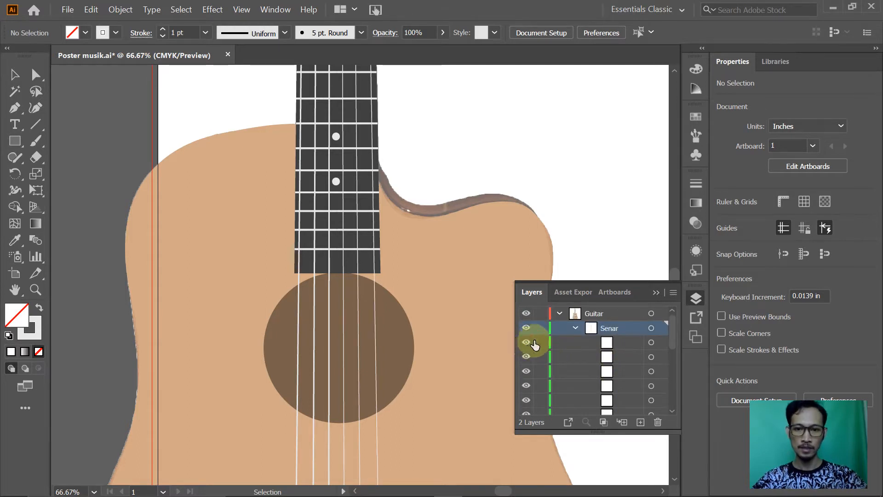
click(576, 327)
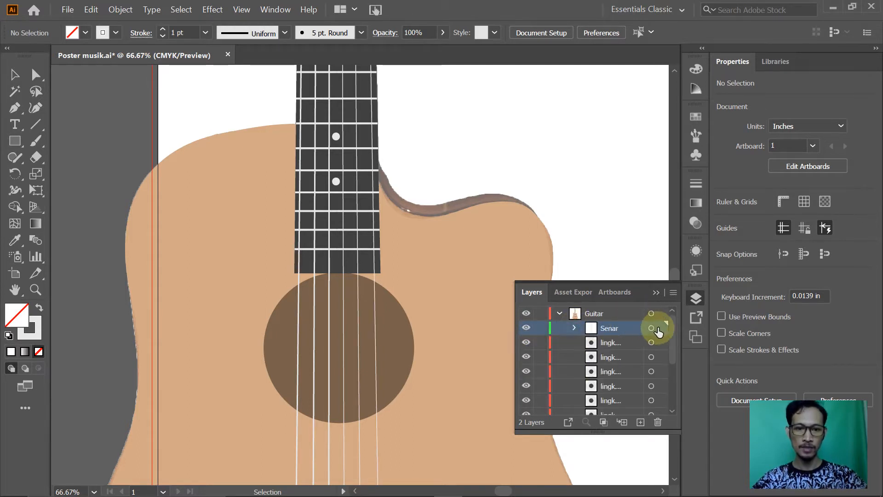
scroll(593, 329, down, 2)
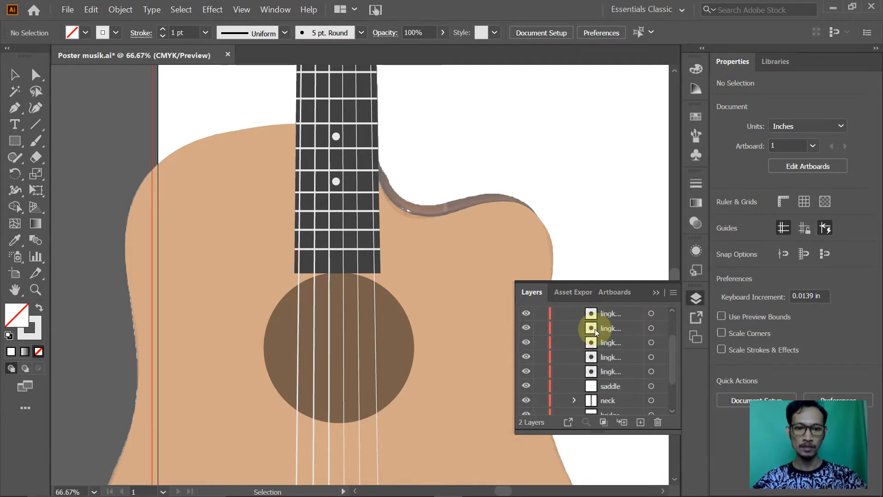
Switch to the Illustrator book in Foxit Reader and read the introduction of the Creating and Applying a Brush section
scroll(596, 332, up, 2)
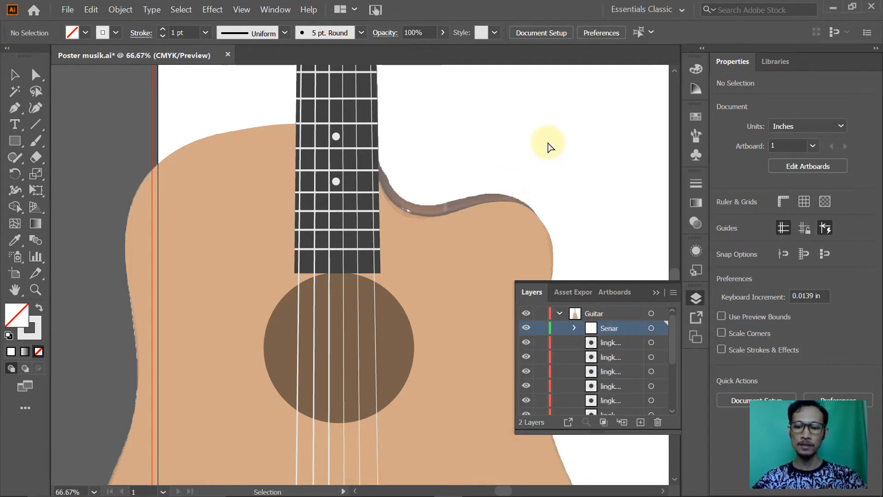
key(a)
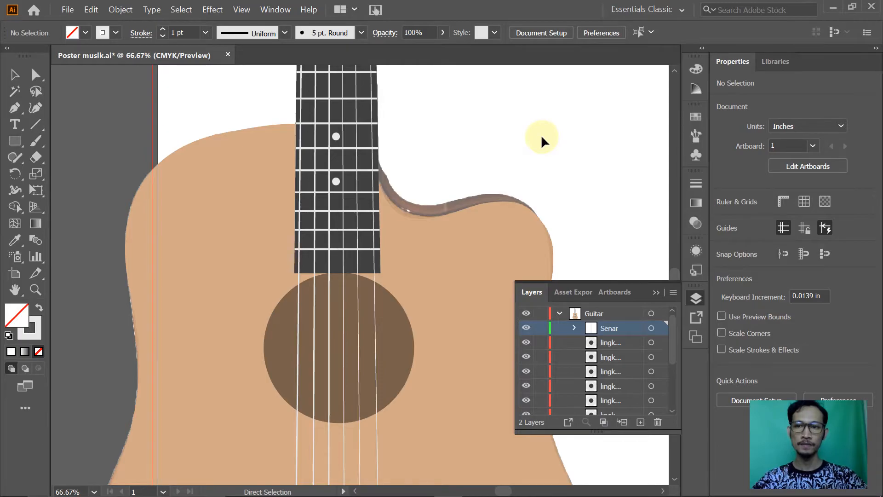
key(alt+Tab)
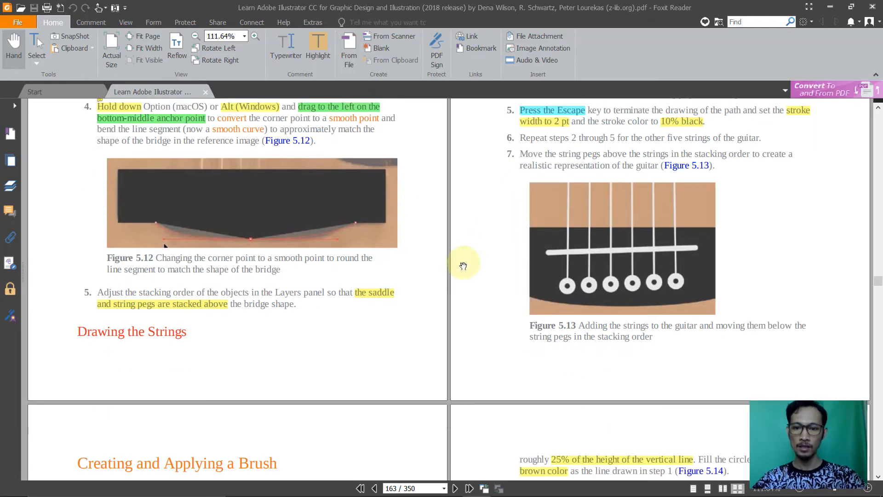
scroll(463, 266, down, 4)
scroll(381, 330, down, 3)
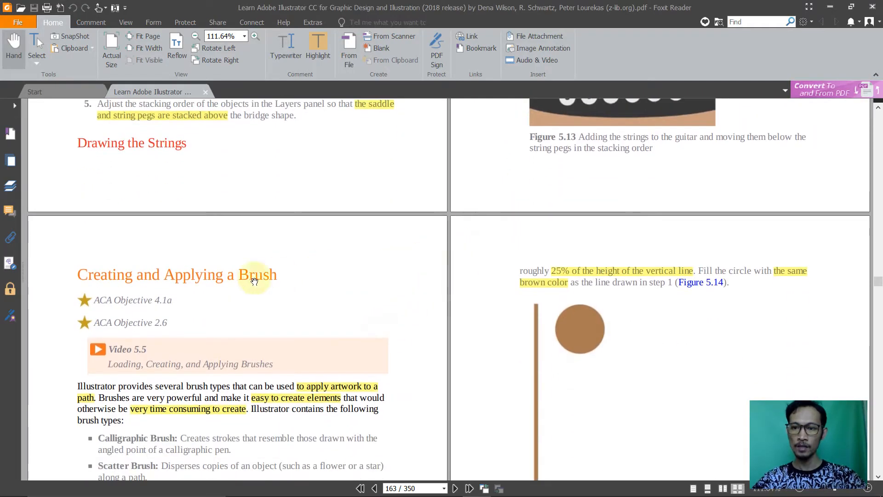
ctrl+scroll(90, 276, up, 1)
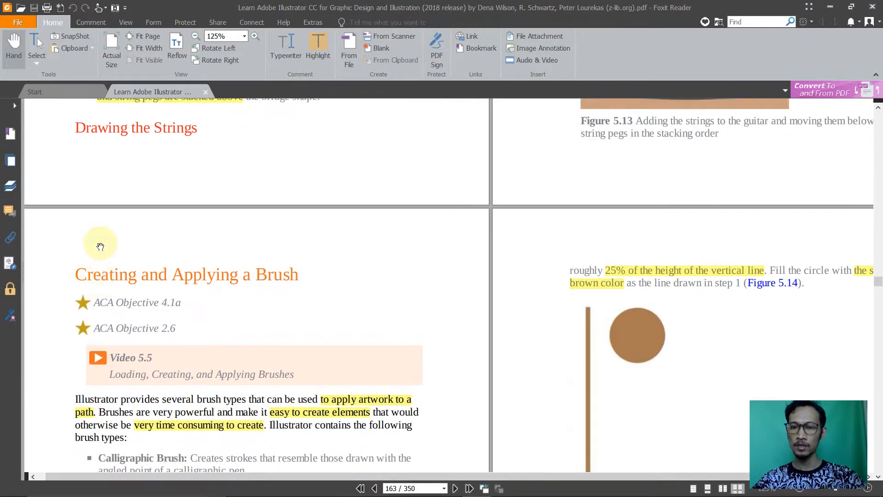
drag(122, 235, 271, 213)
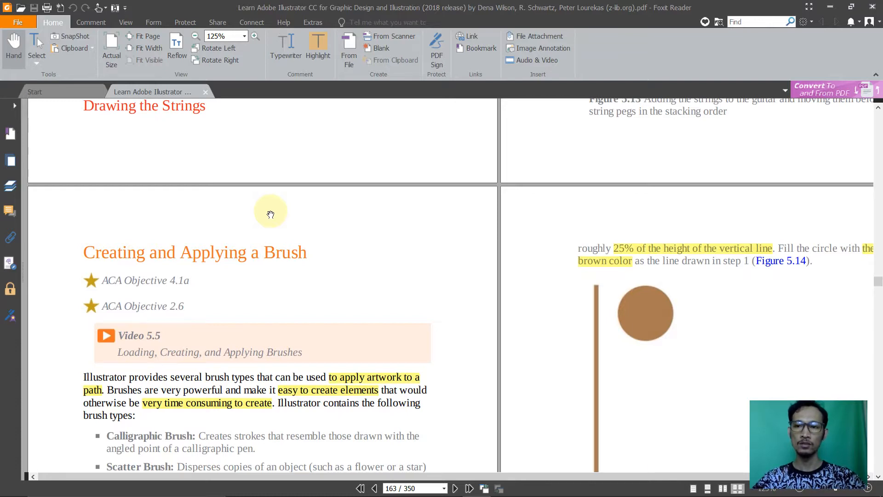
scroll(292, 181, up, 5)
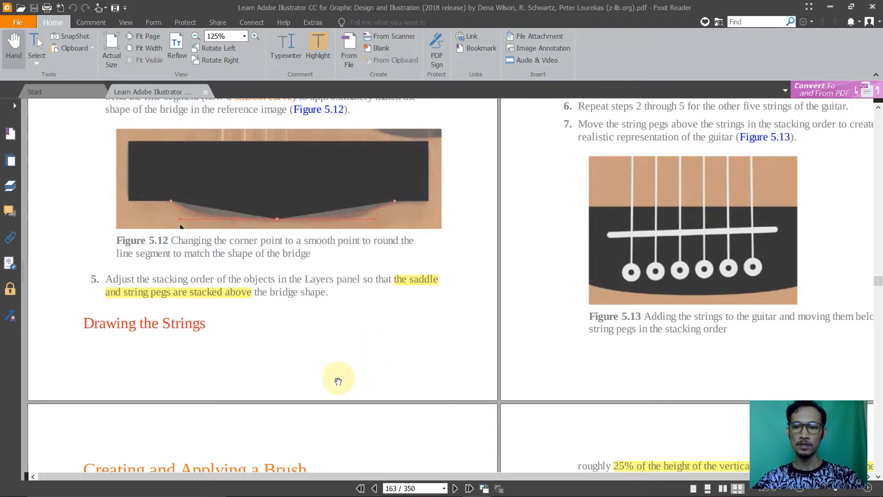
scroll(446, 209, down, 4)
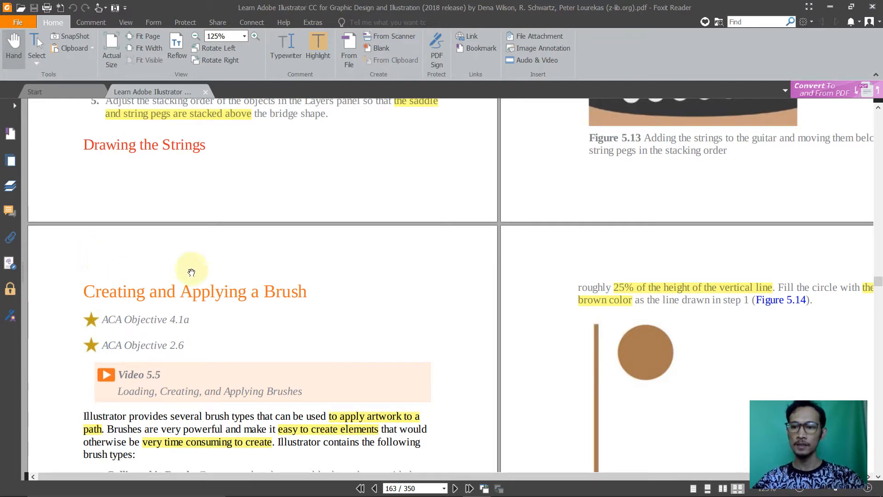
scroll(215, 264, down, 2)
scroll(106, 317, up, 1)
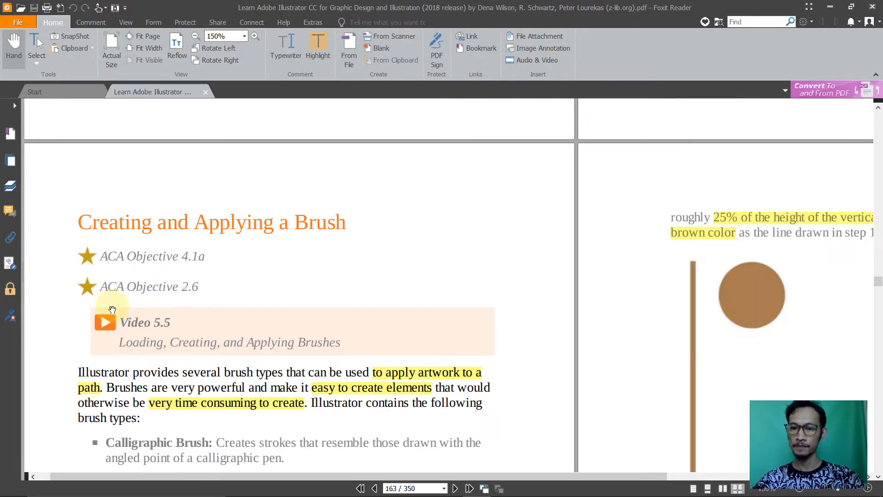
drag(306, 258, 419, 188)
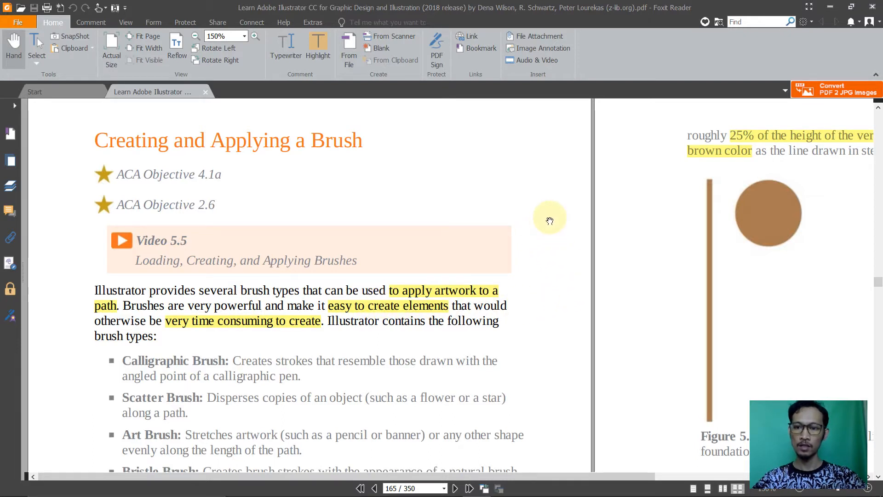
scroll(550, 221, down, 3)
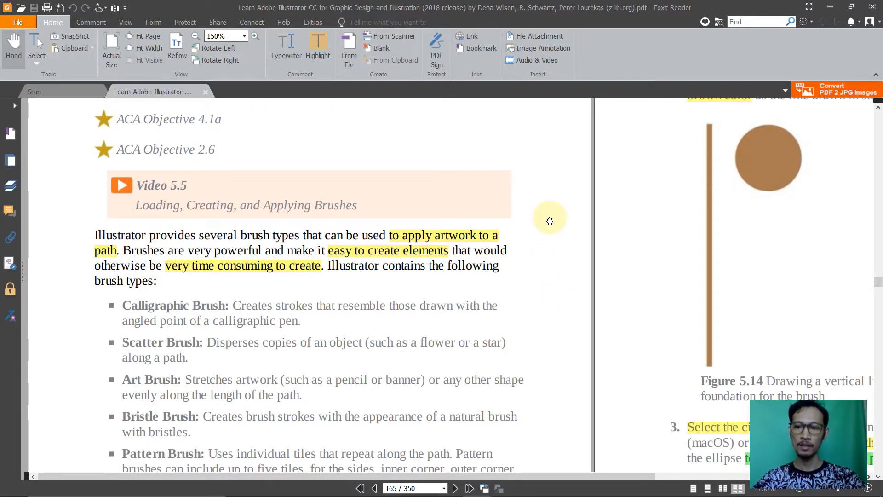
scroll(550, 221, up, 3)
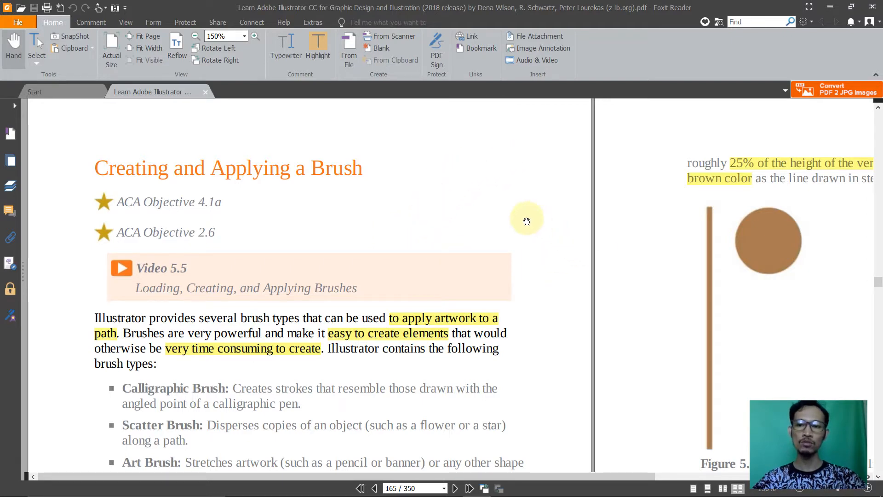
Read the list of brush types and the opening instructions under Creating the Artwork for the Brush
scroll(527, 221, down, 3)
scroll(526, 222, down, 1)
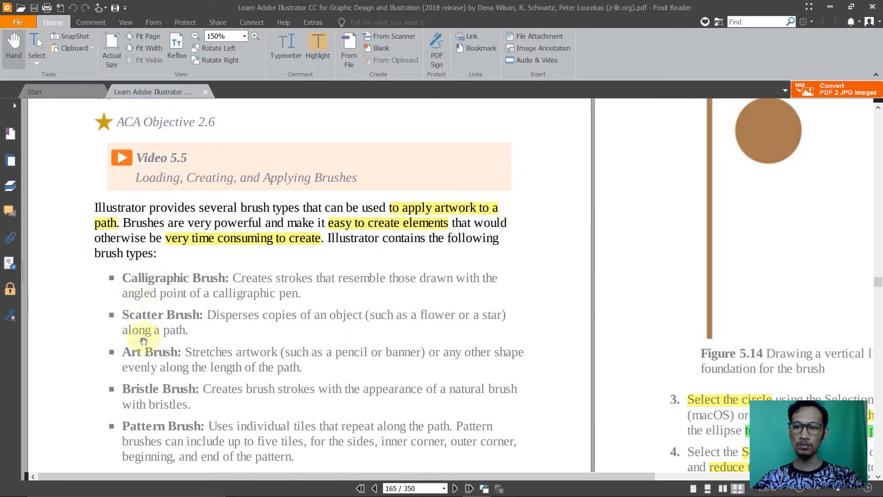
scroll(102, 346, down, 2)
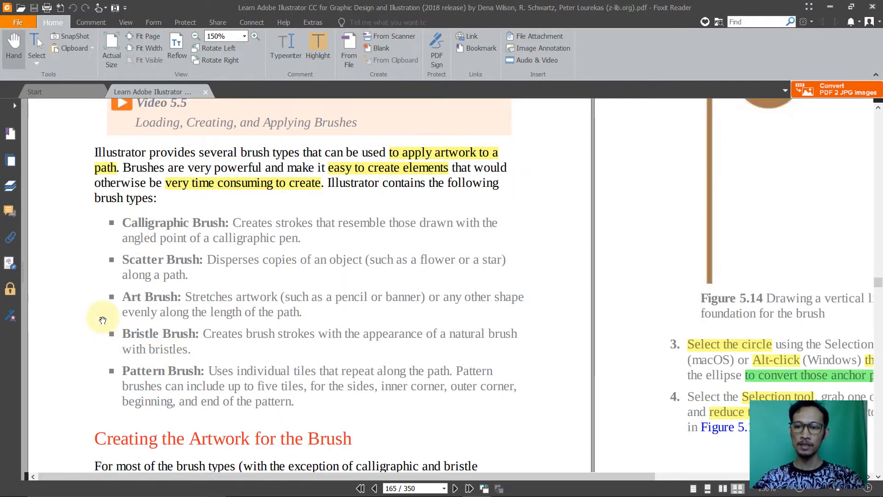
scroll(102, 313, down, 2)
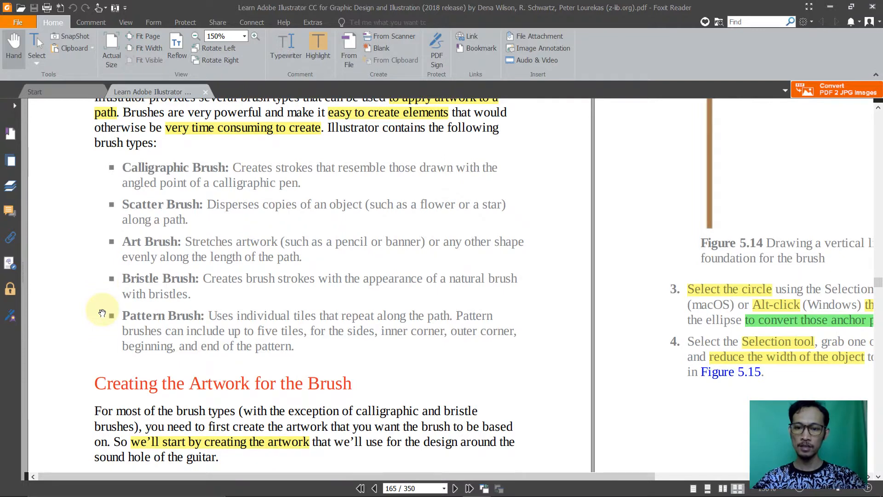
scroll(102, 313, down, 1)
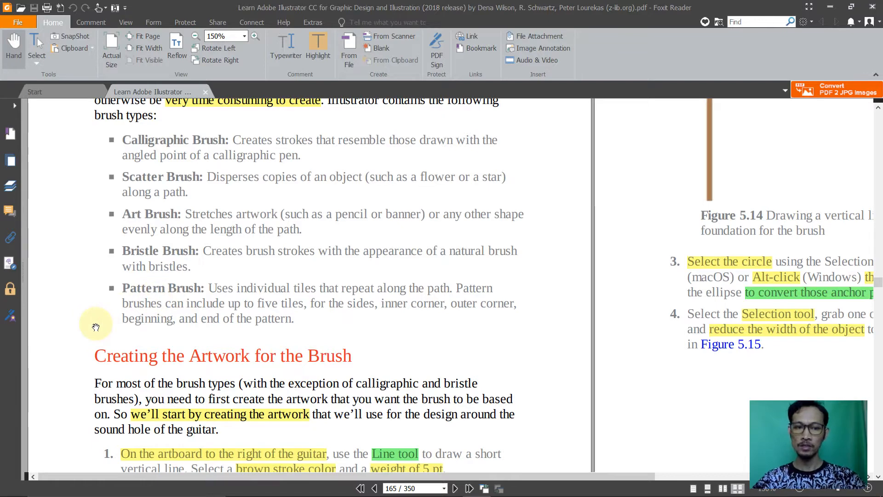
scroll(96, 327, down, 1)
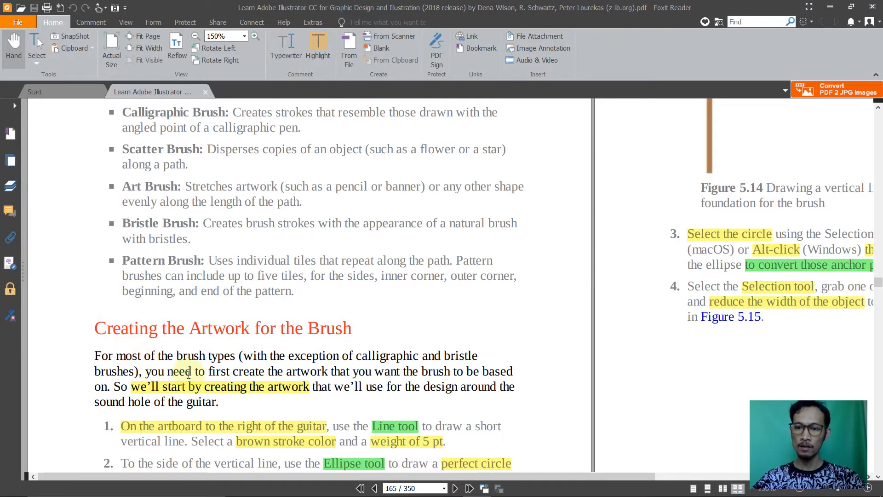
scroll(189, 374, down, 1)
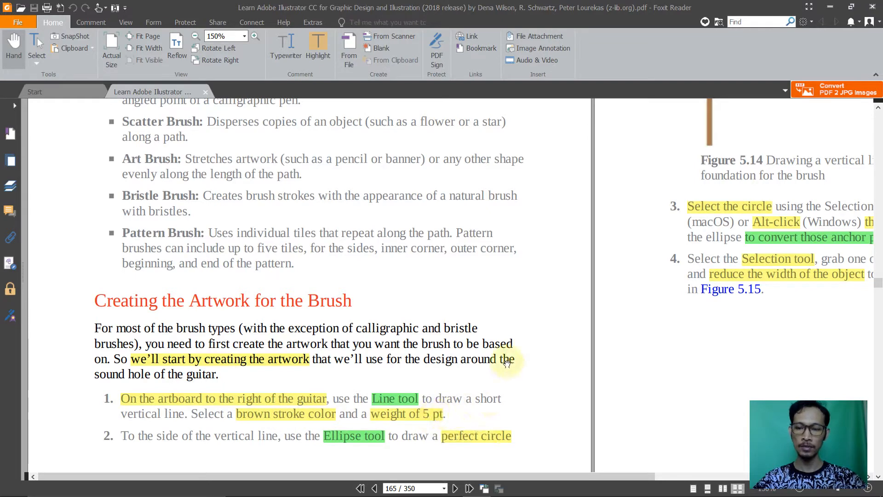
Switch to Illustrator and draw a vertical line about 2.66 in long on the empty artboard area beside the guitar neck
key(alt+Tab)
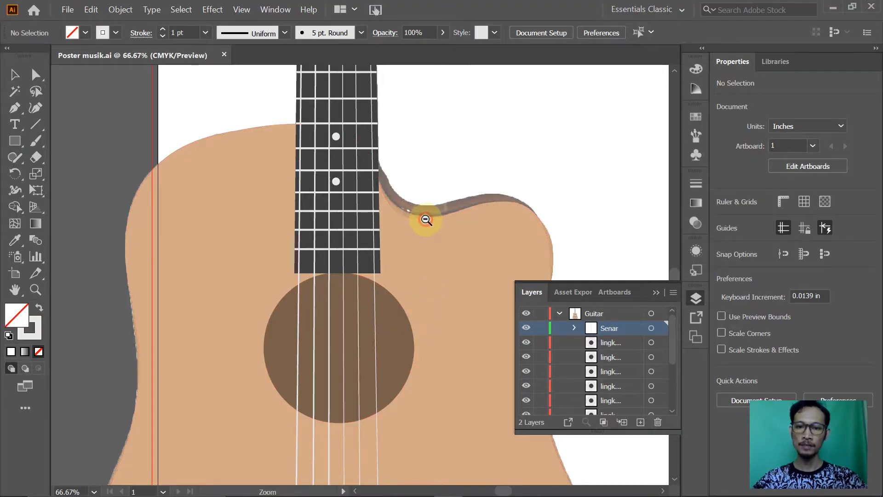
click(422, 239)
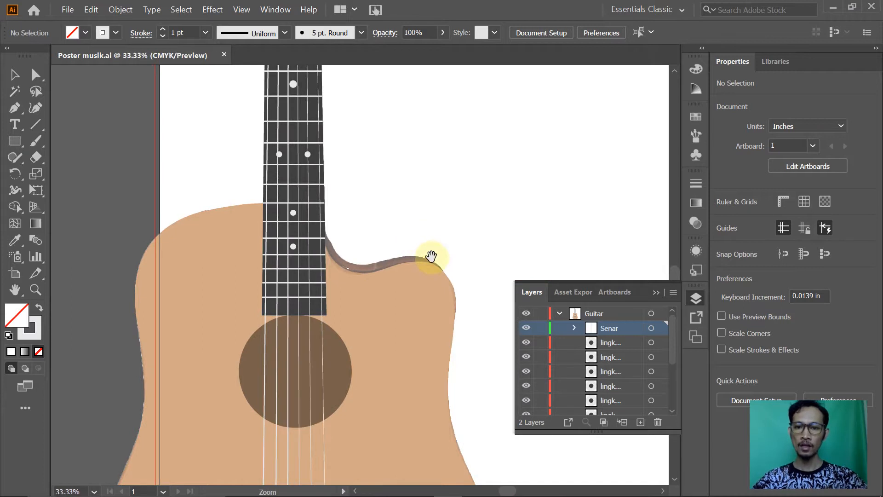
drag(430, 257, 296, 285)
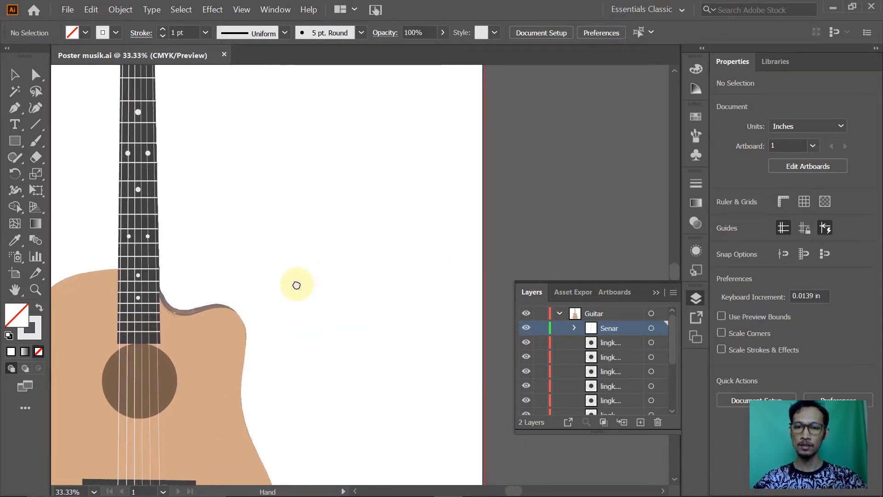
key(alt+Tab)
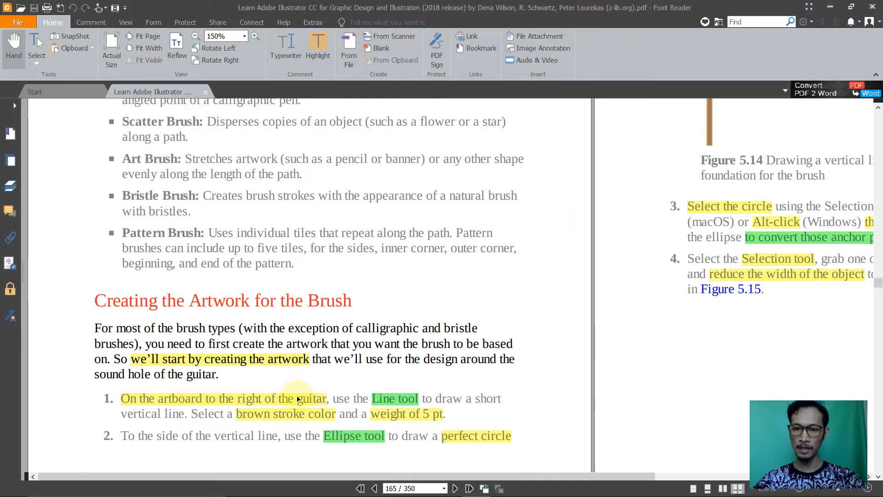
key(alt+Tab)
drag(373, 293, 347, 280)
click(35, 128)
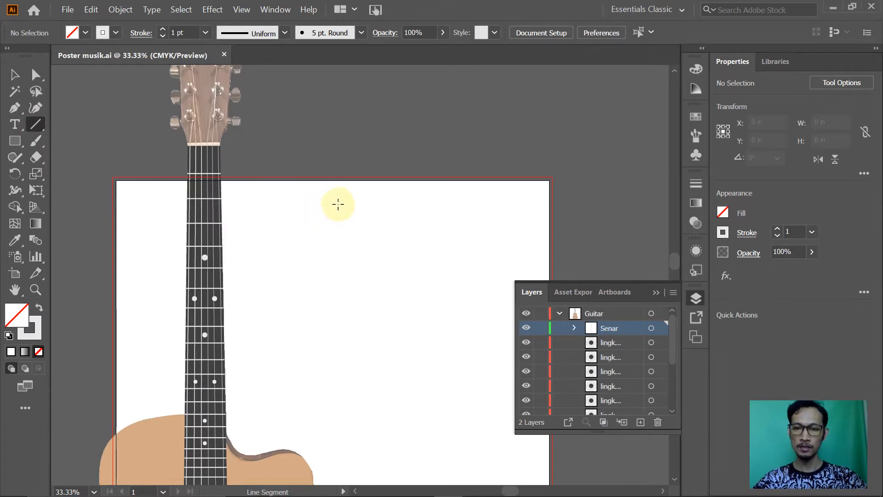
drag(340, 203, 346, 267)
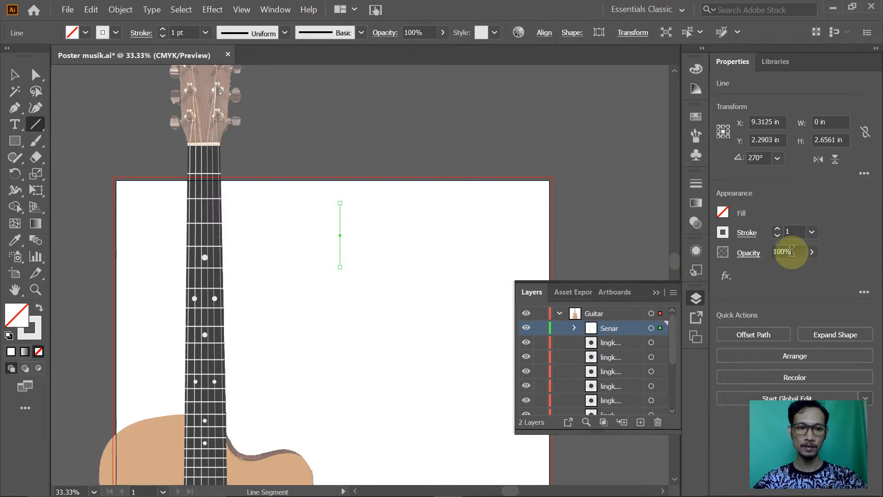
Give the vertical line a 5 pt brown stroke and deselect it
click(813, 233)
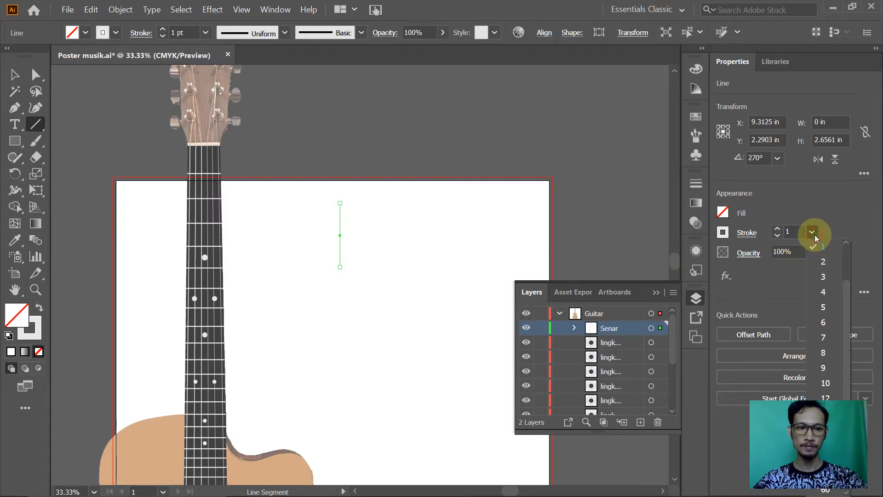
click(824, 306)
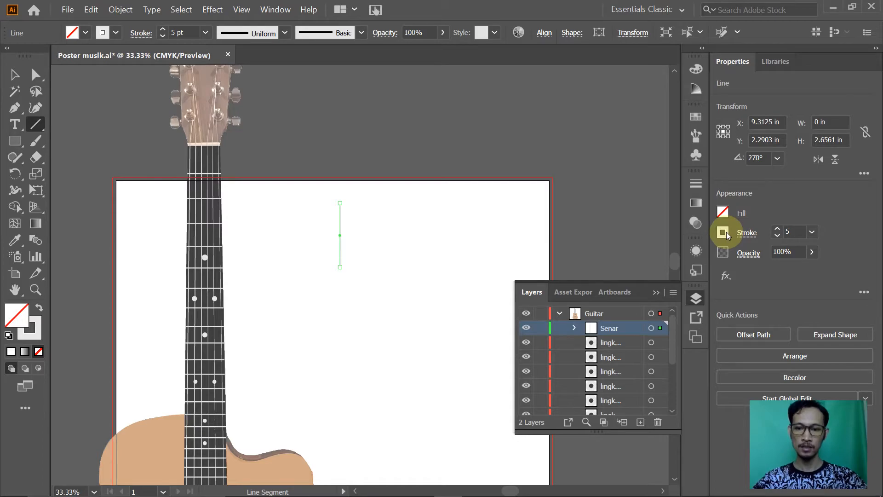
key(alt+Tab)
key(alt+Tab)
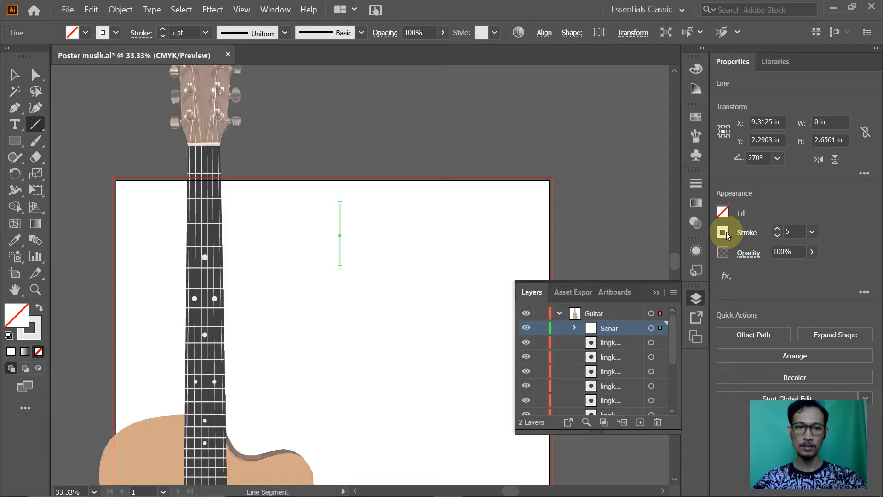
click(725, 240)
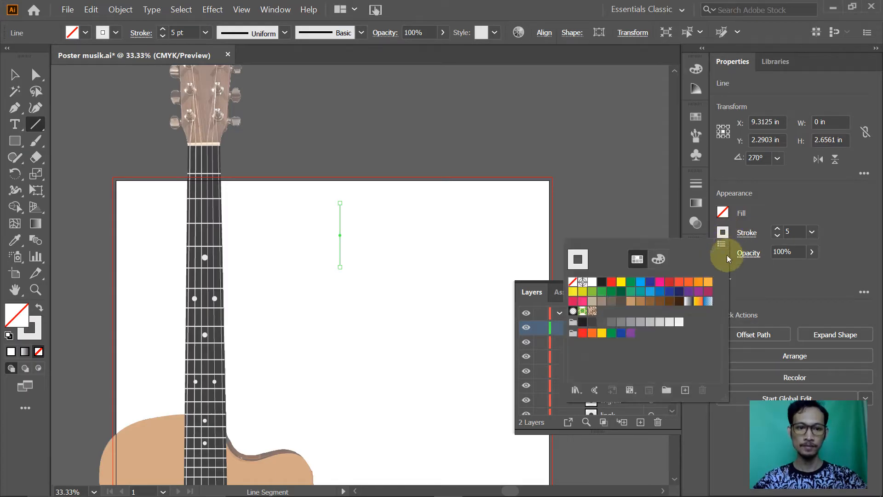
click(641, 304)
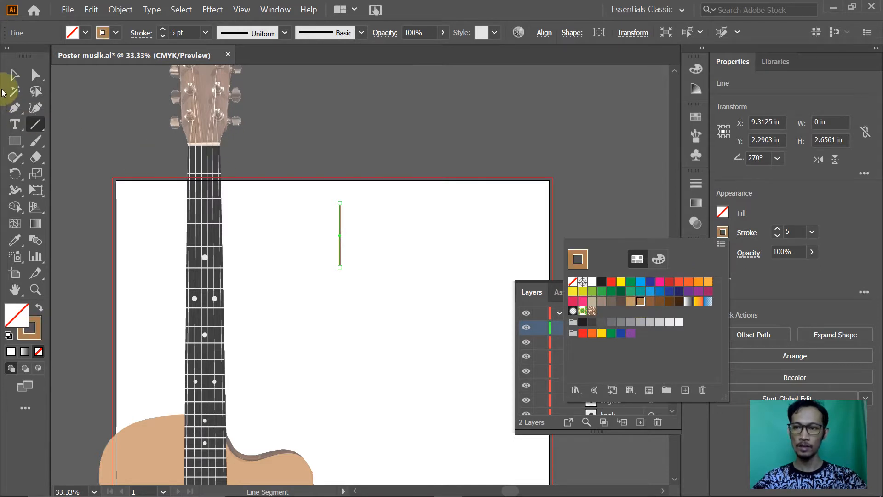
key(Escape)
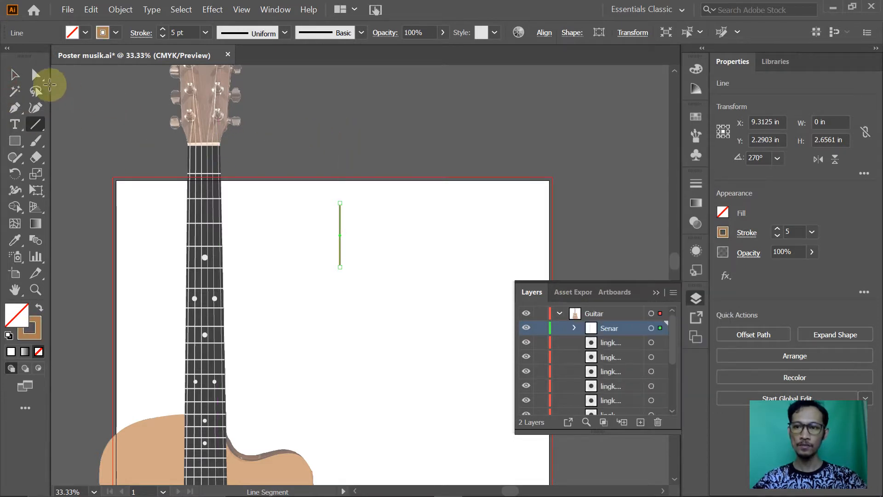
click(19, 79)
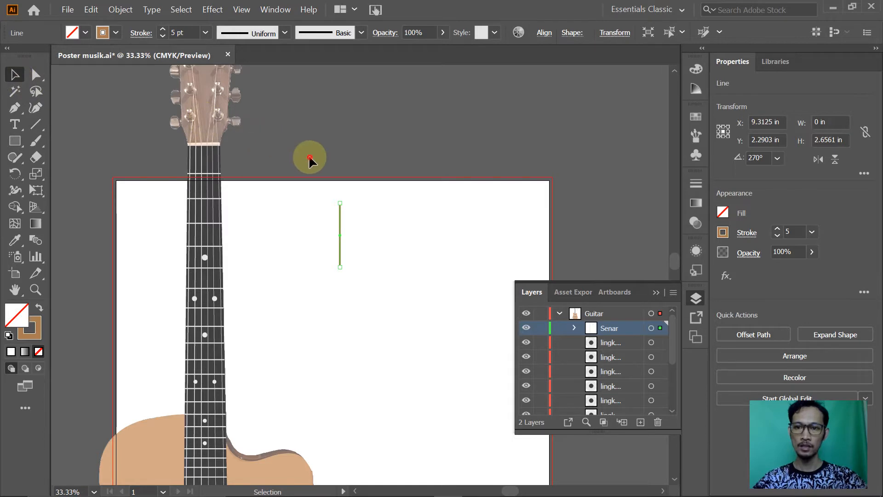
Examine the circle instructions and Figure 5.14 in the Foxit Reader book, comparing the figure with the brown line in Illustrator
key(alt+Tab)
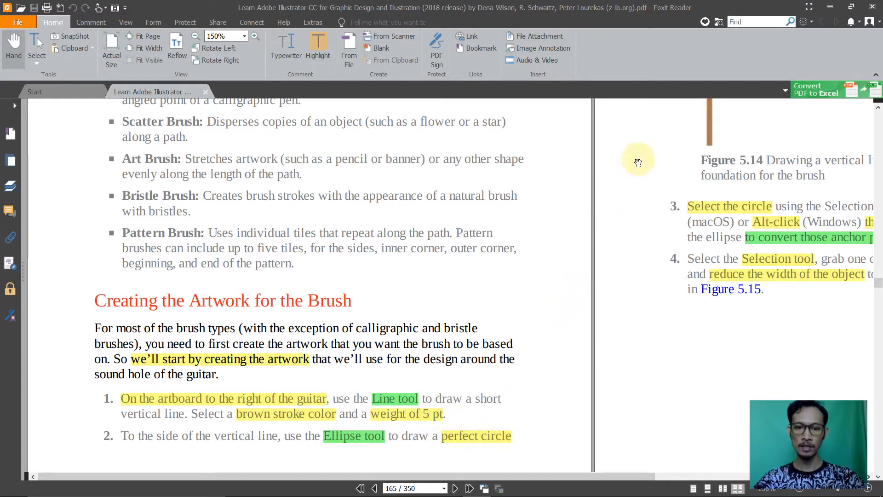
drag(638, 161, 359, 344)
drag(548, 212, 469, 274)
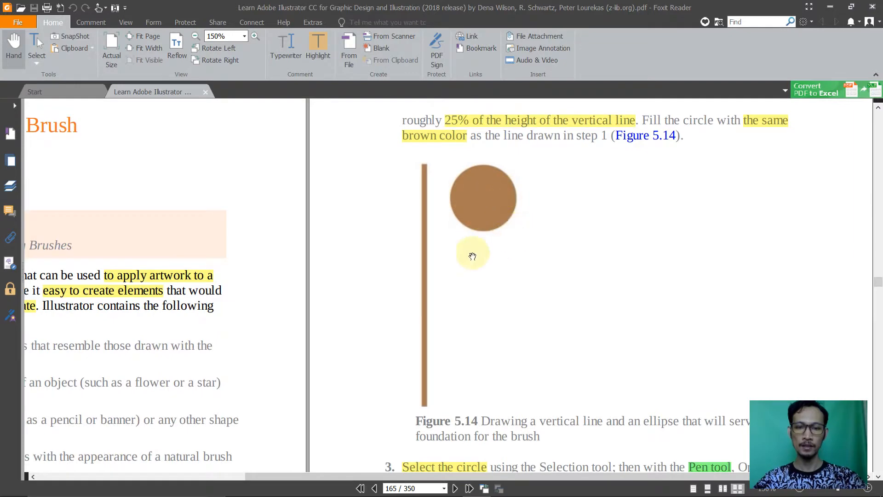
key(alt+Tab)
key(ctrl+space)
drag(305, 167, 423, 302)
key(alt+Tab)
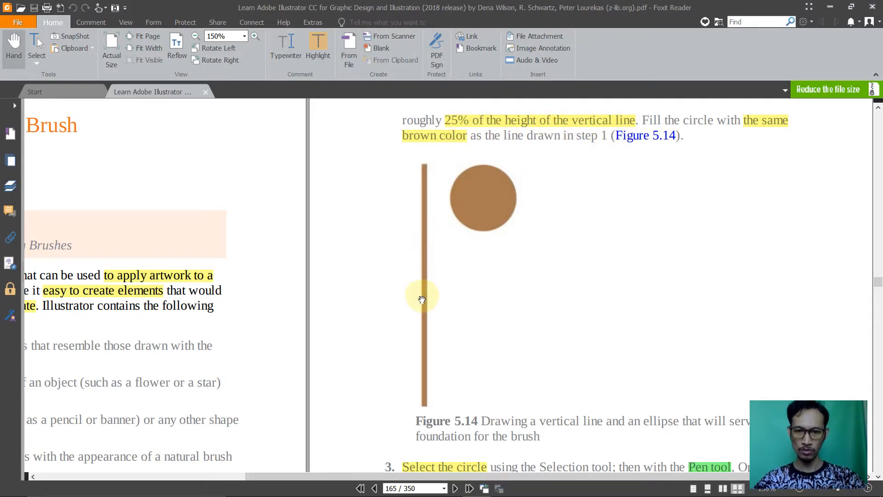
key(alt+Tab)
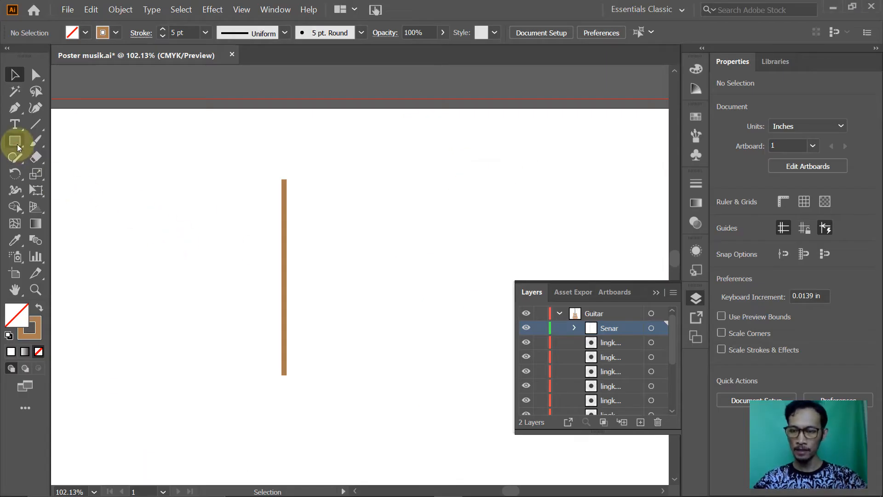
Draw a circle about 0.72 in wide beside the upper end of the brown line and swap its stroke colour into the fill
drag(18, 147, 60, 174)
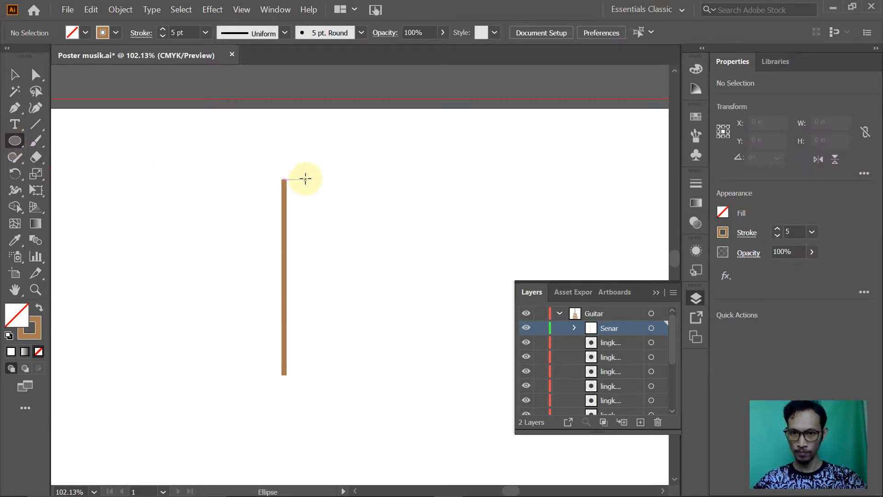
drag(306, 179, 338, 233)
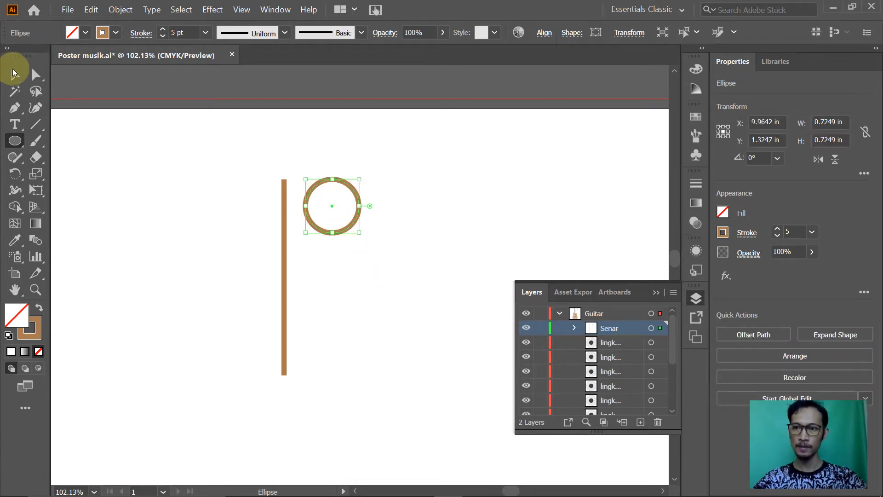
click(14, 72)
key(alt+Tab)
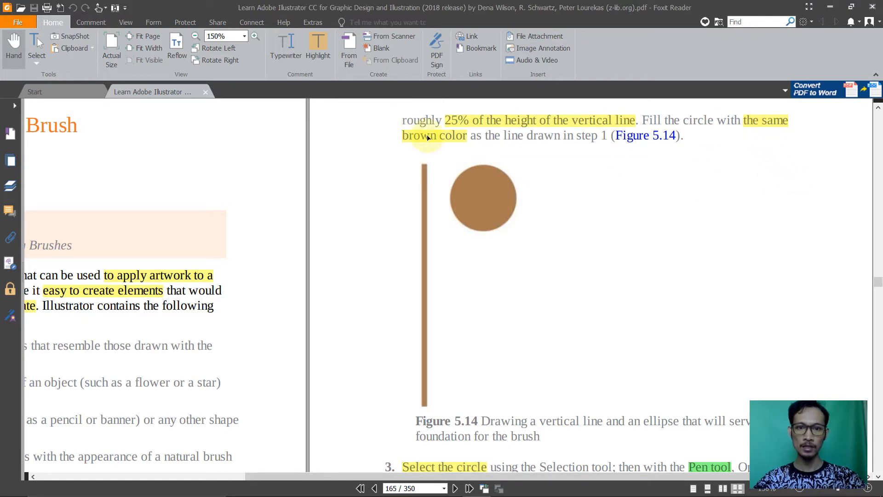
key(alt+Tab)
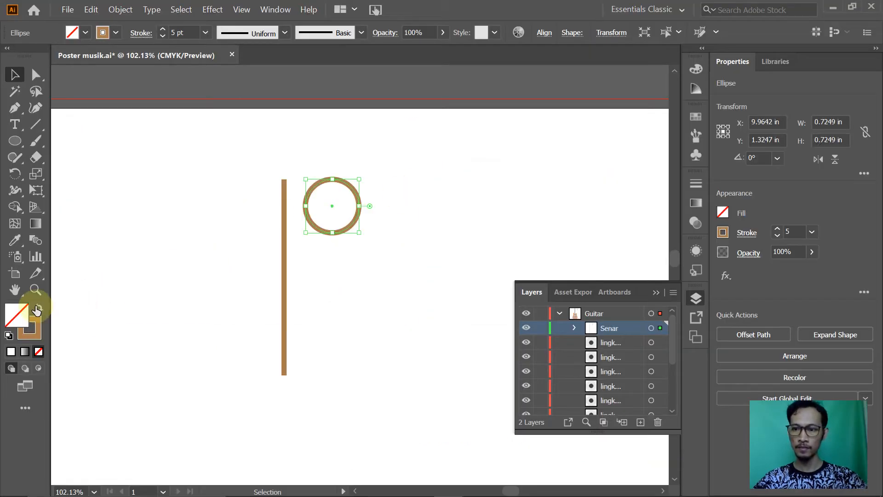
click(38, 310)
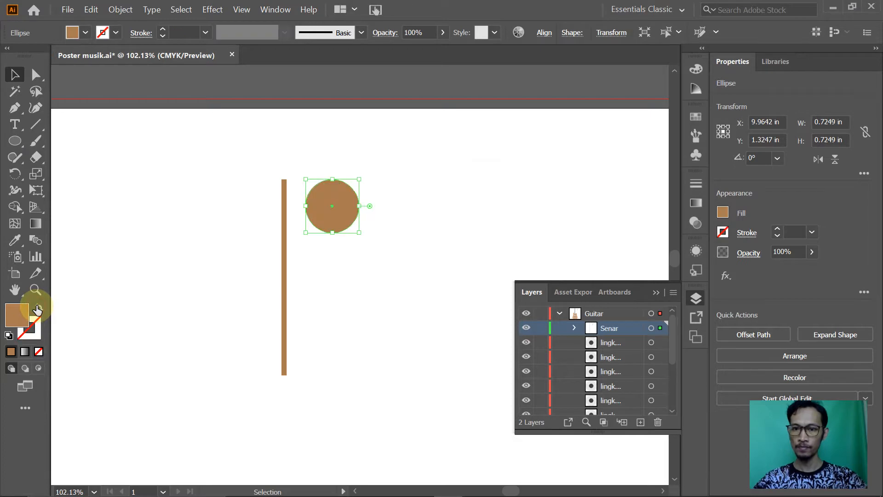
Following step 3 of the book in Foxit Reader, convert the circle's top and bottom anchor points to corner points with the Pen tool in Illustrator
key(alt+Tab)
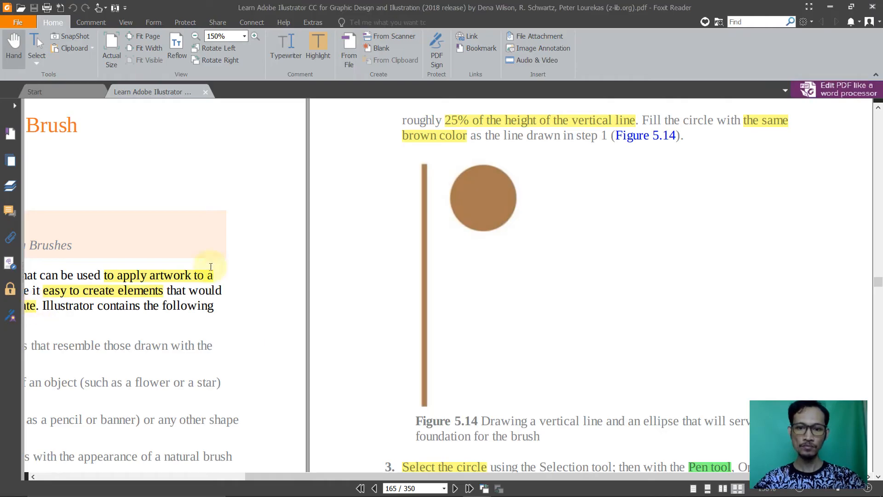
scroll(366, 213, down, 3)
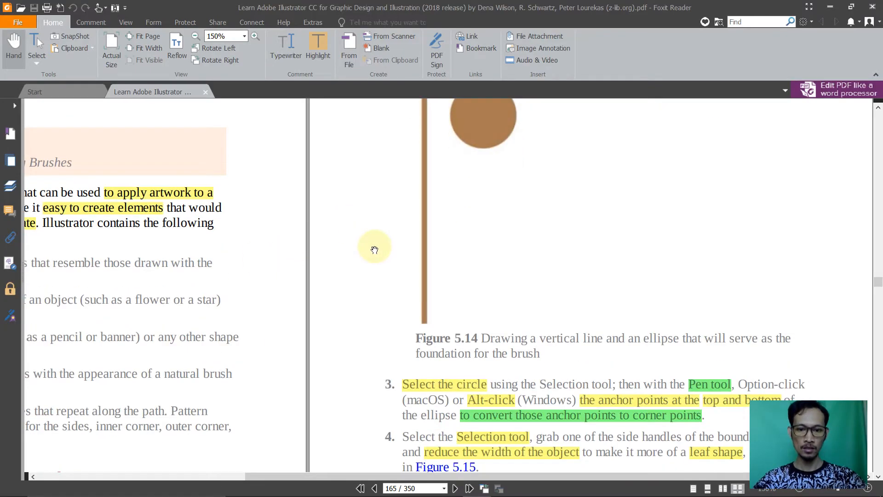
scroll(381, 229, down, 2)
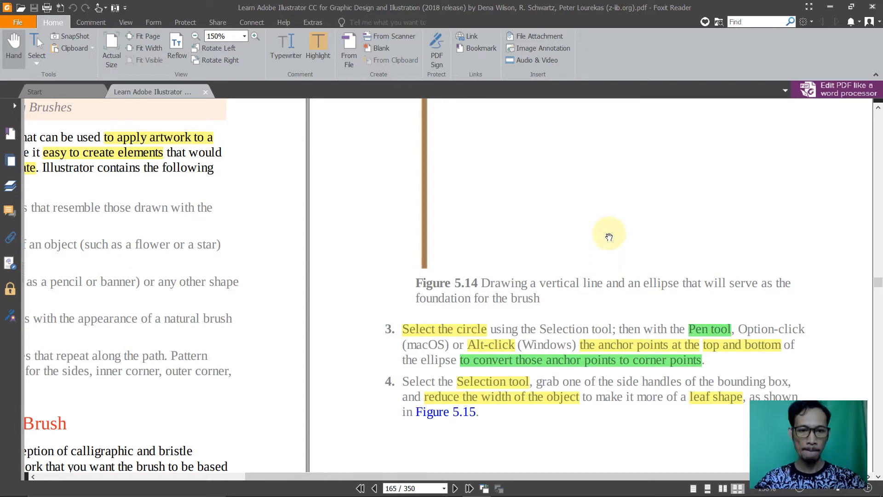
key(alt+Tab)
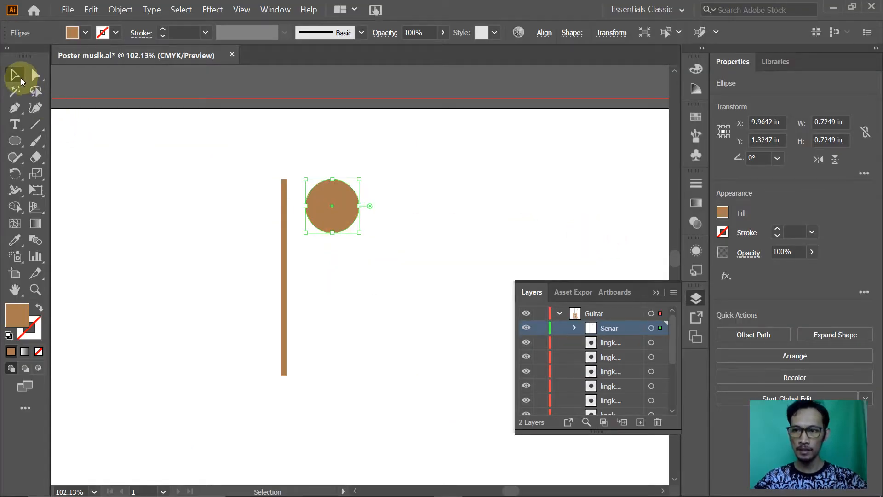
click(15, 112)
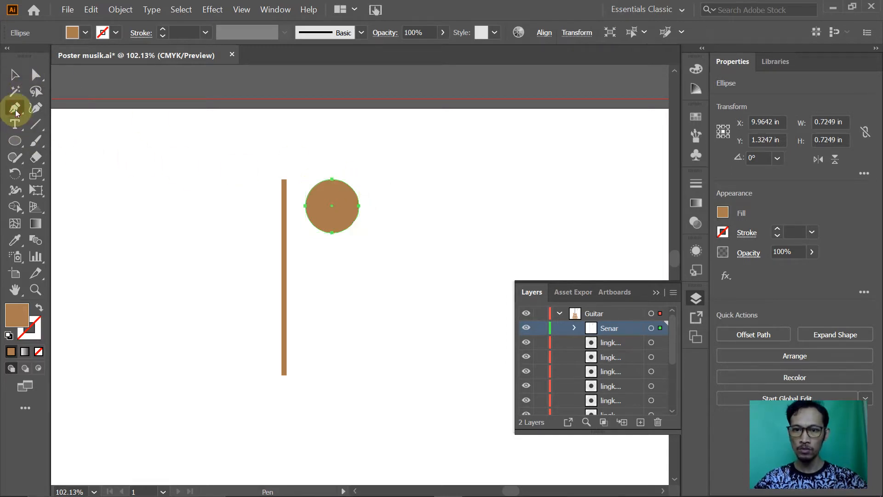
key(alt+Tab)
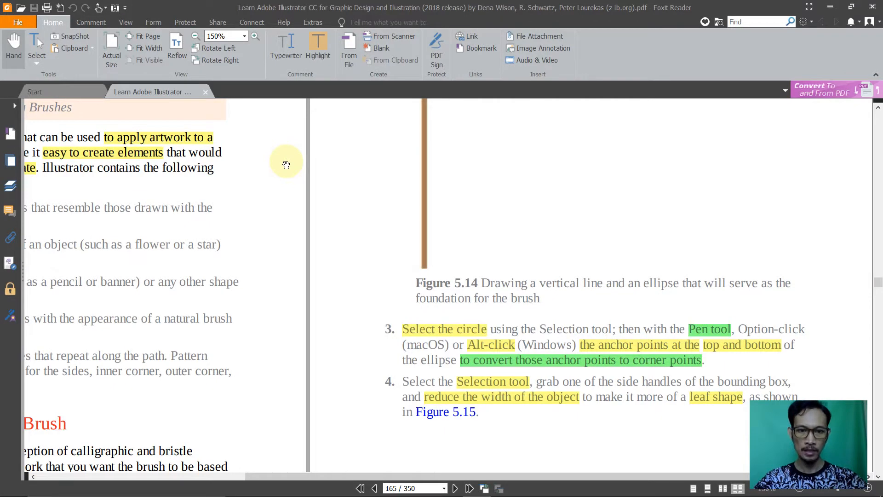
key(alt+Tab)
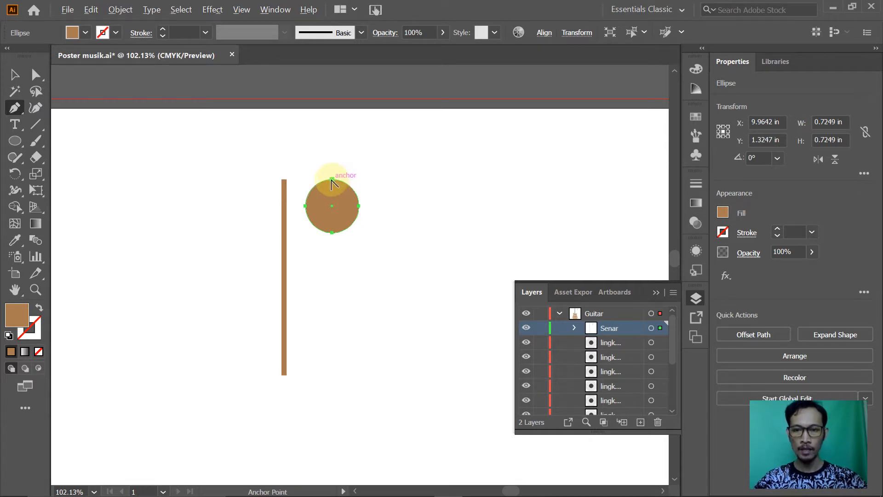
click(332, 179)
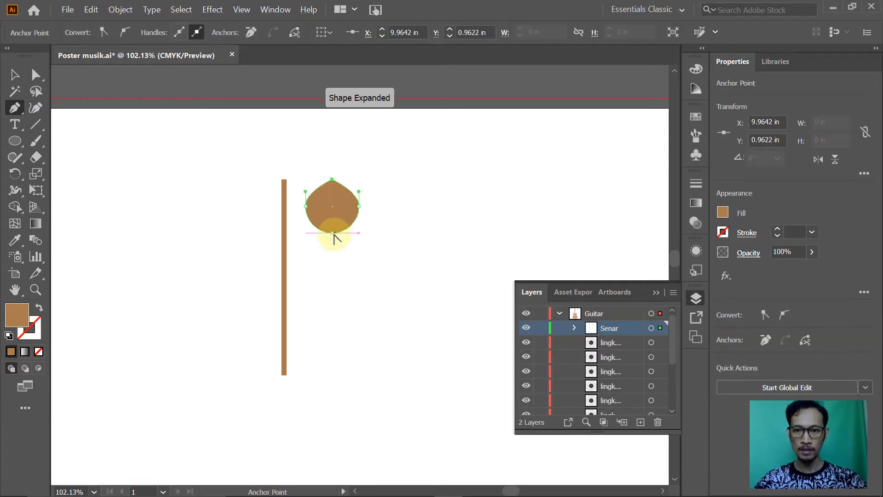
click(332, 234)
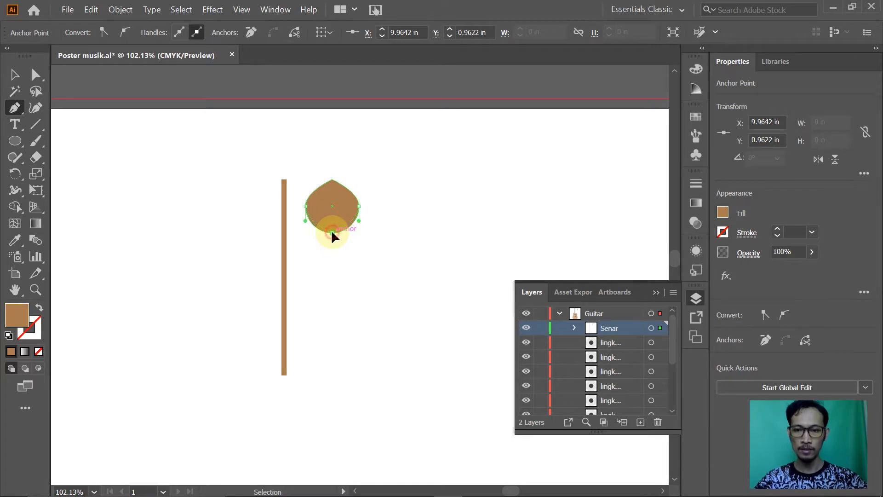
alt+click(332, 234)
Check step 4 in the Foxit Reader book, then narrow the shape in Illustrator to about 0.49 in wide for a leaf form
key(alt+Tab)
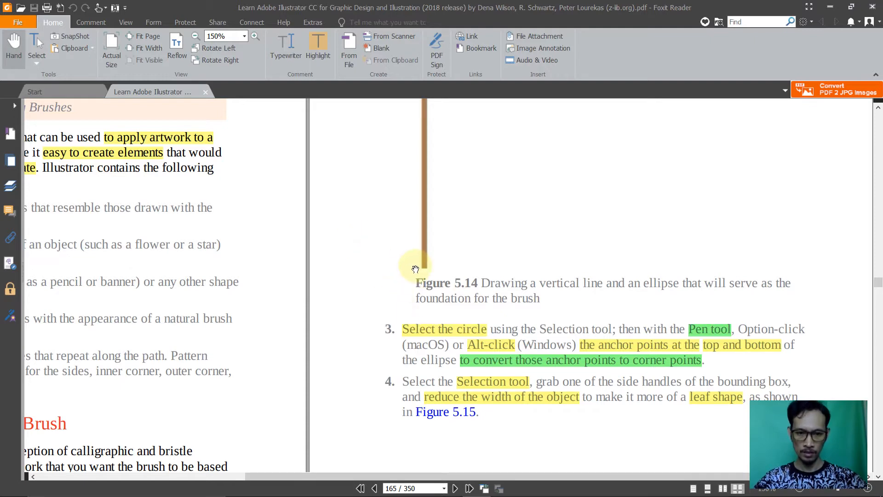
scroll(415, 269, down, 1)
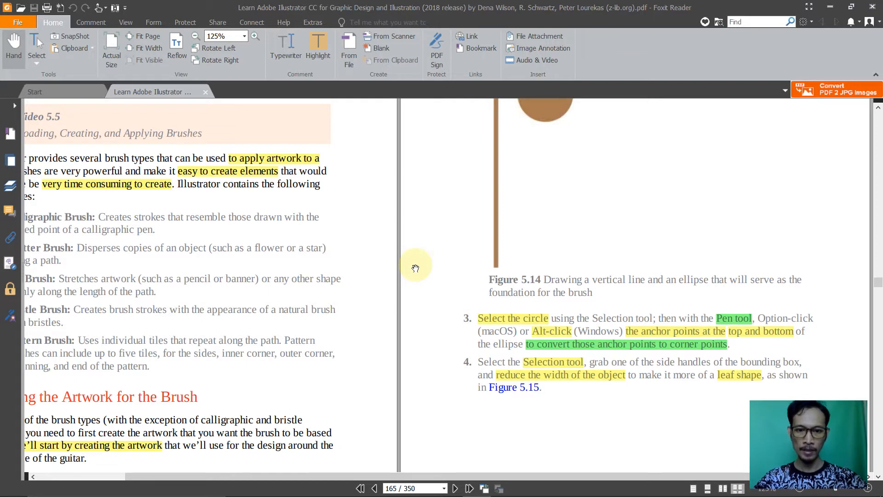
key(alt+Tab)
click(17, 75)
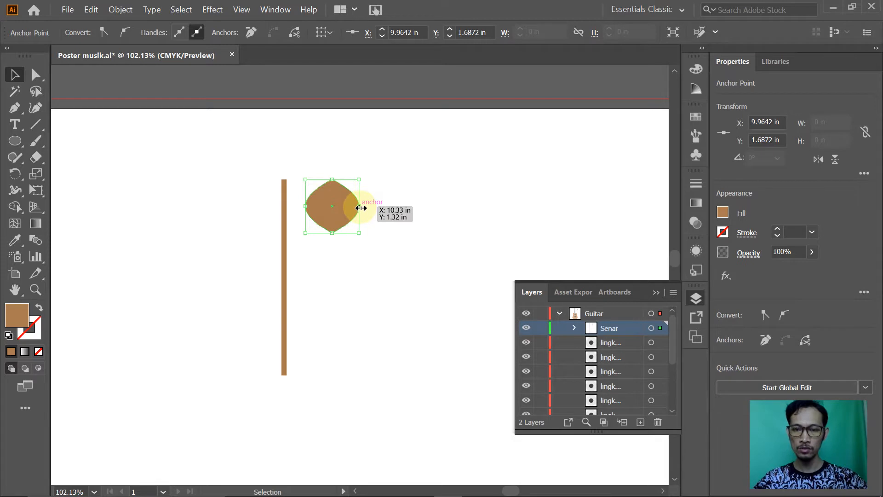
drag(358, 208, 351, 209)
key(ctrl+z)
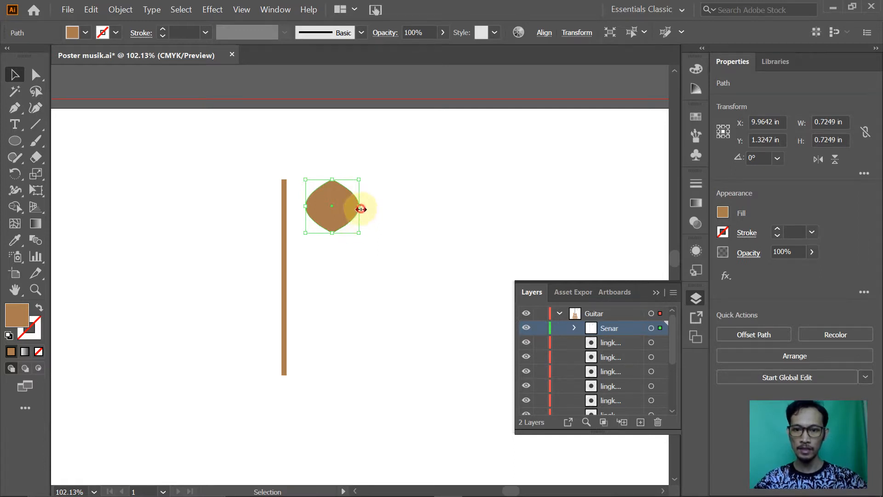
drag(361, 210, 342, 210)
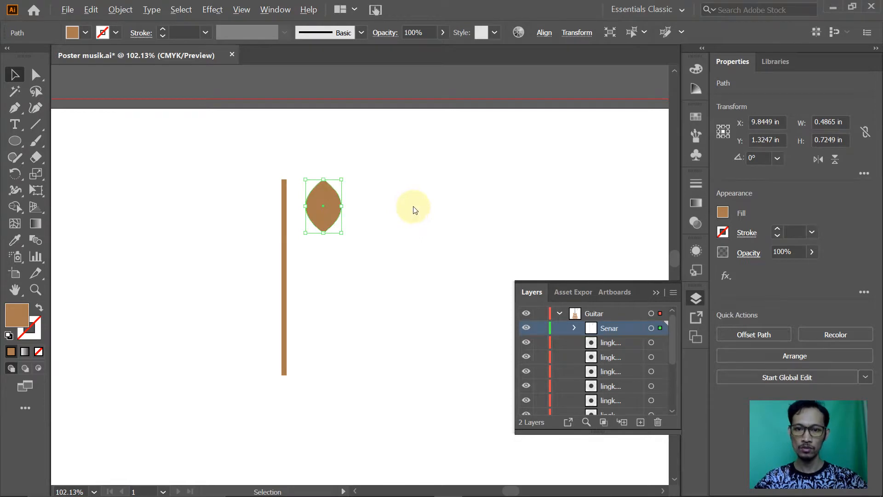
Switch to Foxit Reader and read the instructions below Figure 5.15 on rotating and reflecting the leaf, including the note on 45 degrees
key(alt+Tab)
scroll(414, 207, down, 5)
scroll(382, 328, down, 10)
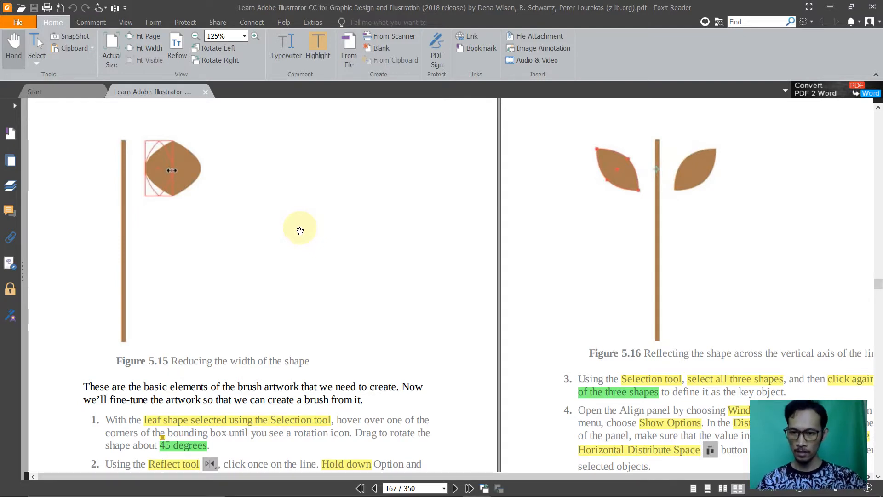
scroll(300, 231, down, 3)
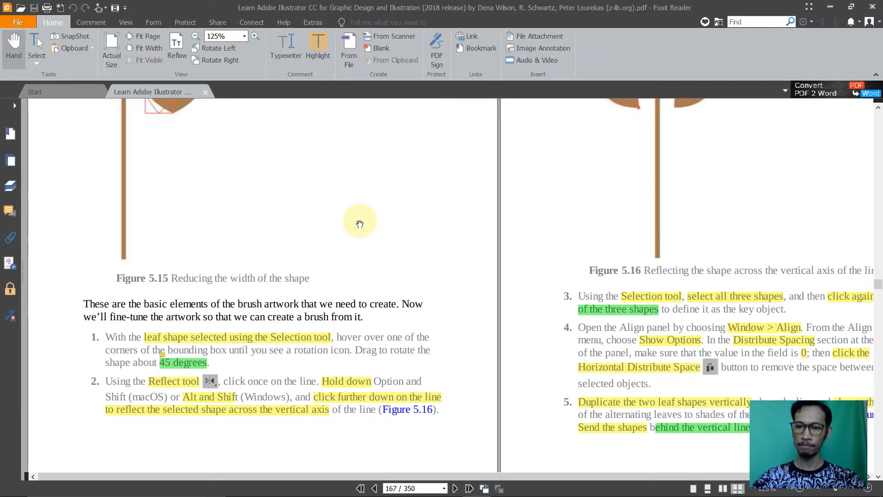
scroll(360, 224, up, 3)
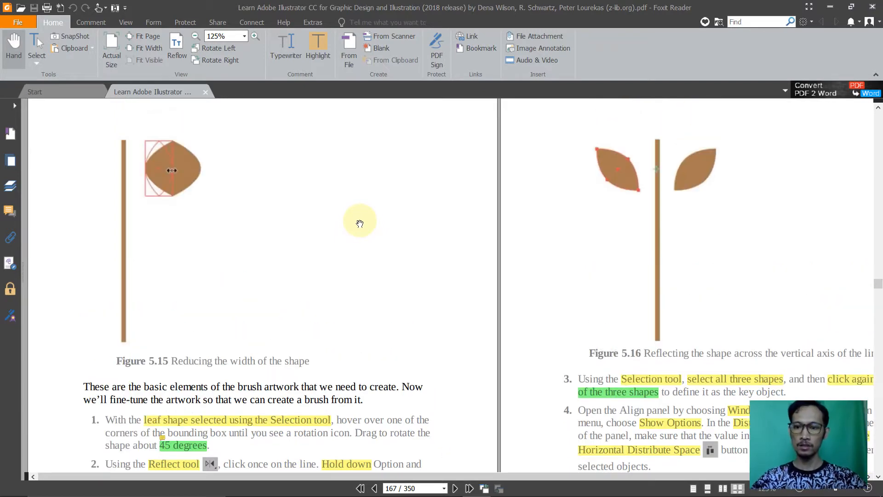
scroll(360, 224, down, 2)
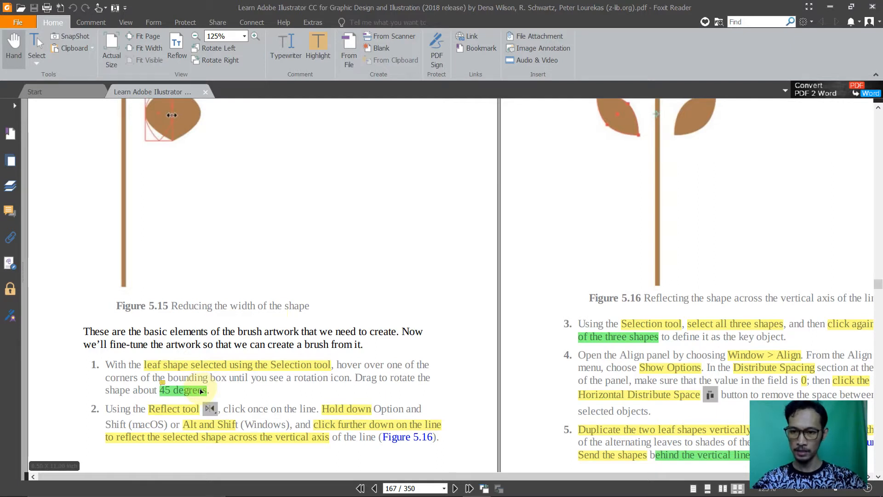
mouse_move(201, 391)
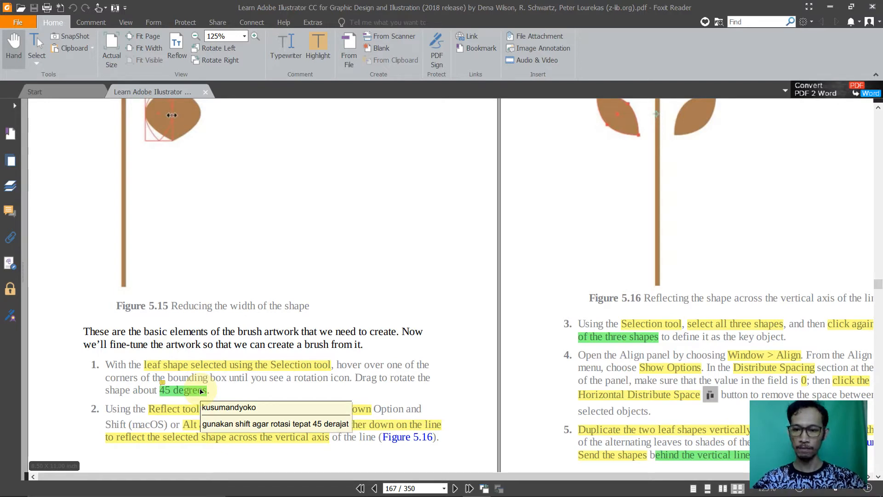
Switch to Illustrator and rotate the leaf shape 45 degrees clockwise, to an angle of 315°
key(alt+Tab)
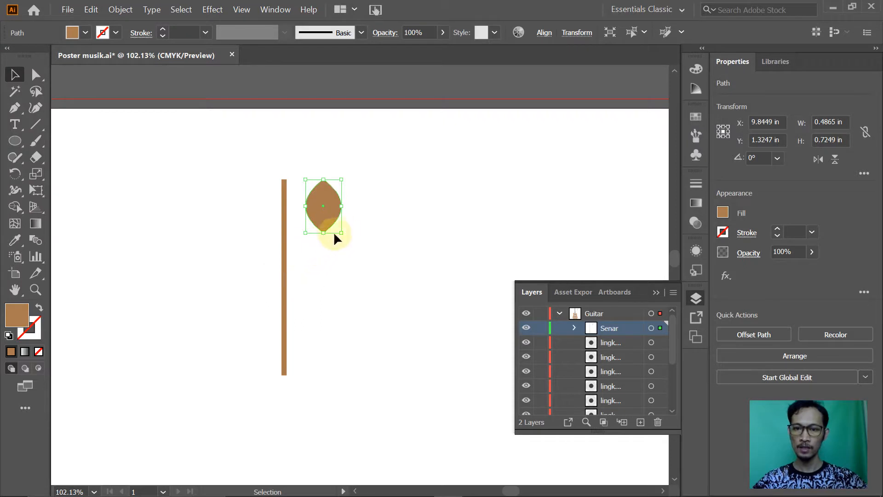
drag(345, 233, 328, 245)
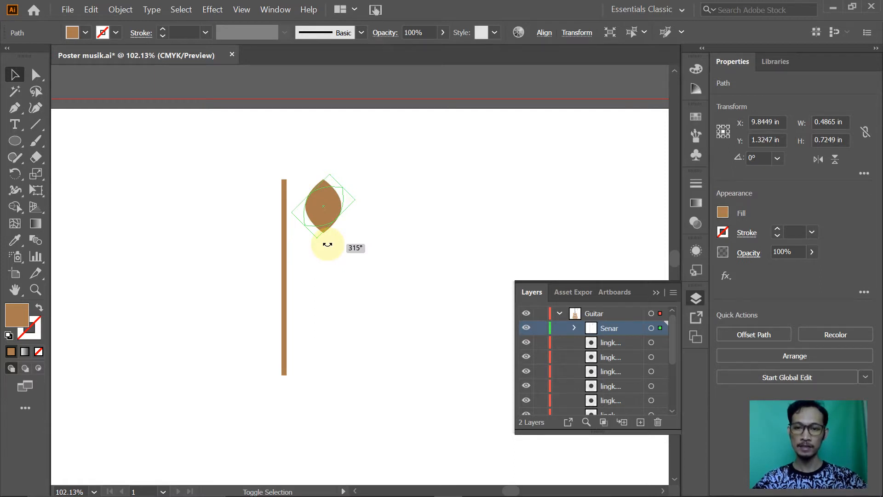
mouse_move(327, 245)
mouse_down()
mouse_move(320, 242)
mouse_move(338, 244)
mouse_move(363, 222)
mouse_move(324, 249)
mouse_up()
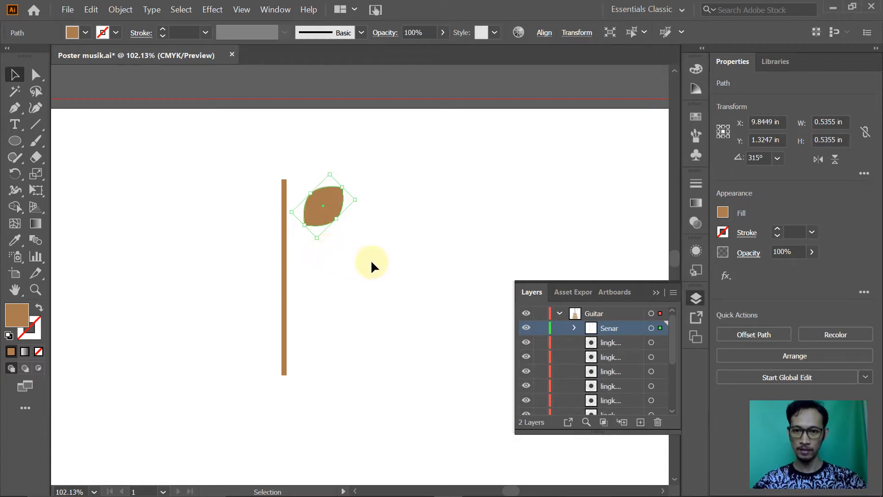
Check step 2 in Foxit Reader, then set the Reflect tool's reference point on the vertical line beside the leaf in Illustrator
key(alt+Tab)
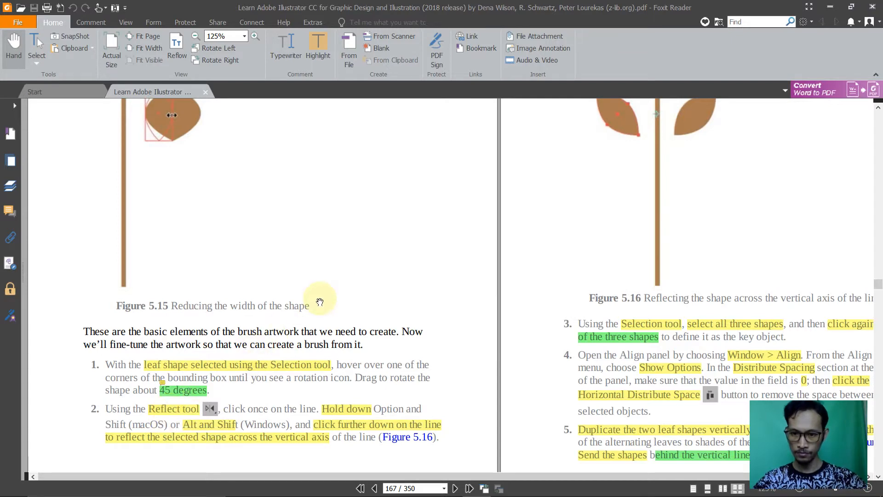
key(alt+Tab)
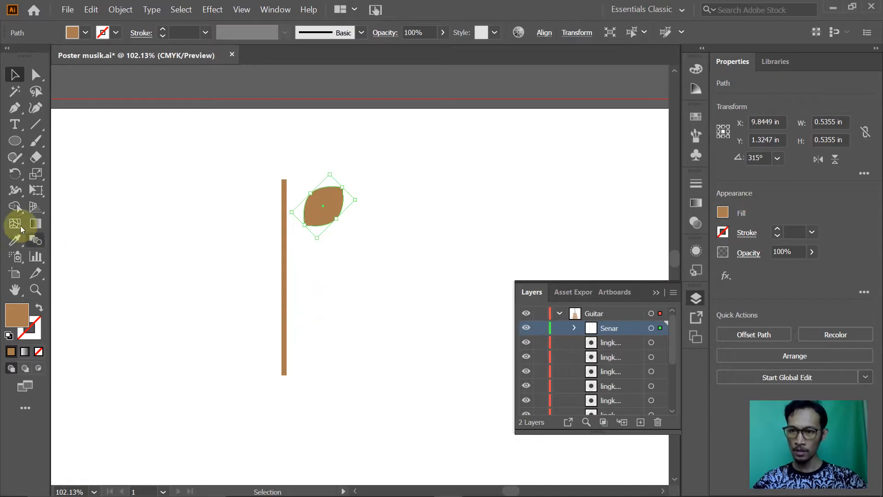
click(20, 176)
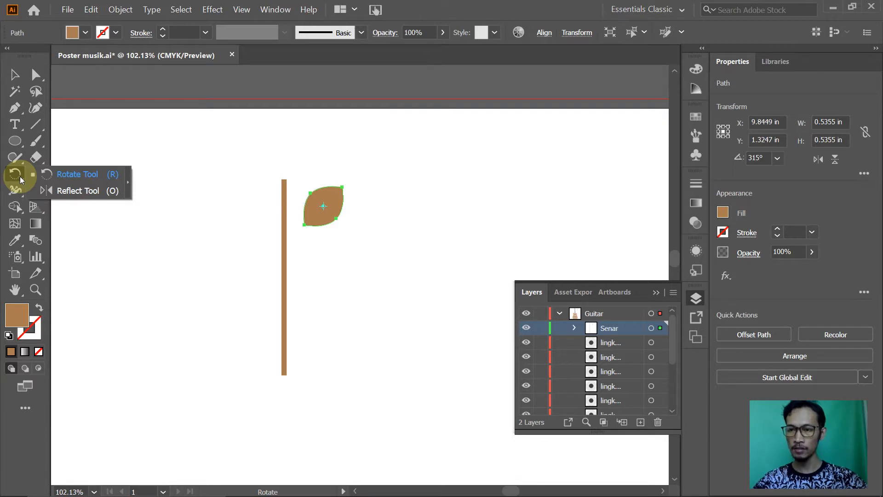
click(92, 191)
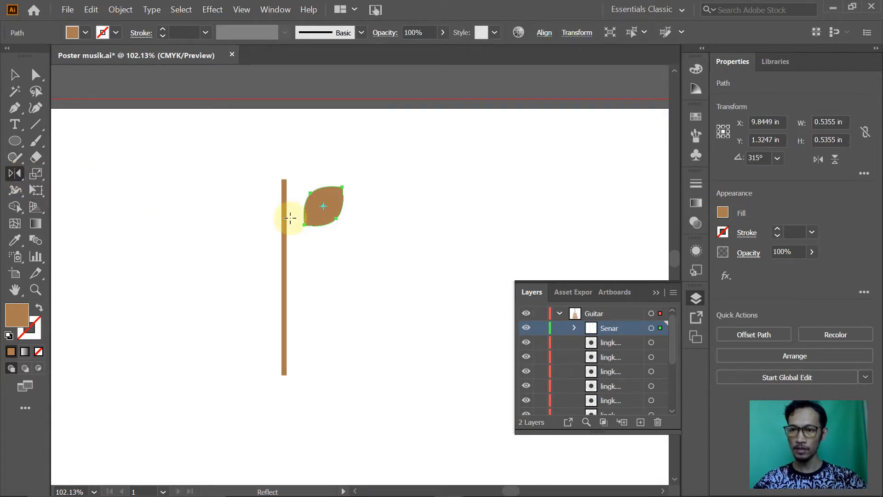
key(alt+Tab)
key(alt+Tab)
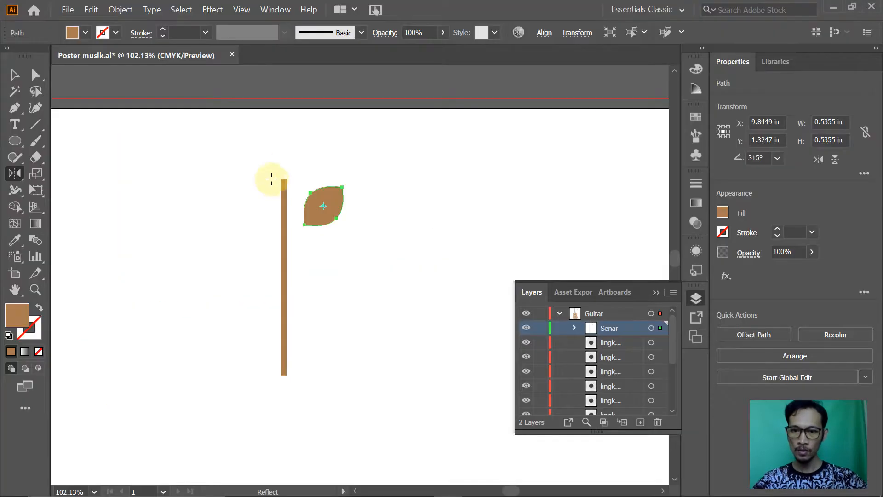
drag(250, 156, 399, 368)
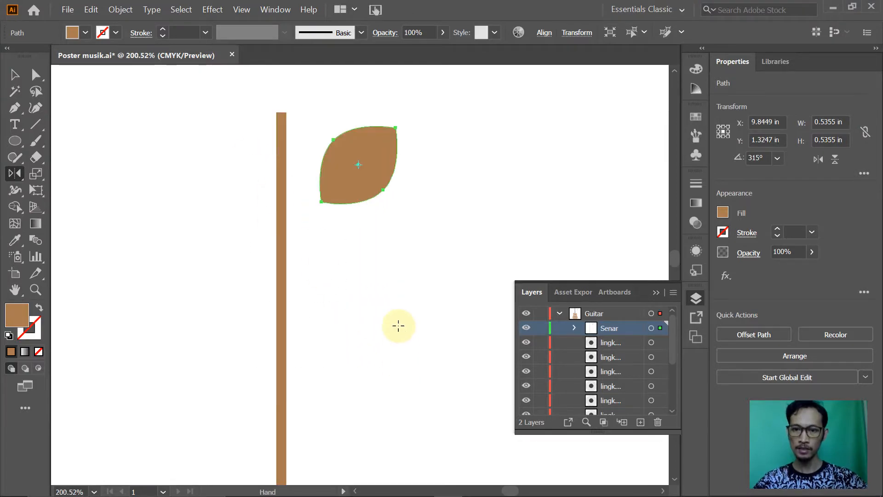
key(alt+Tab)
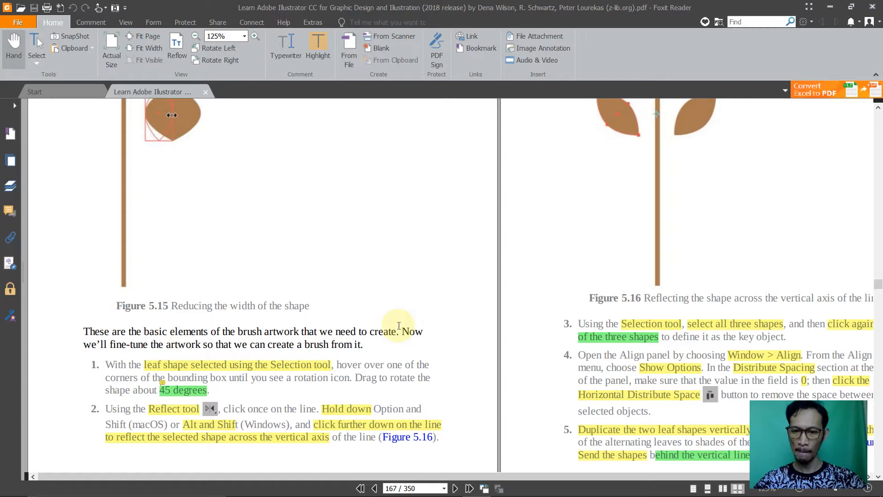
key(alt+Tab)
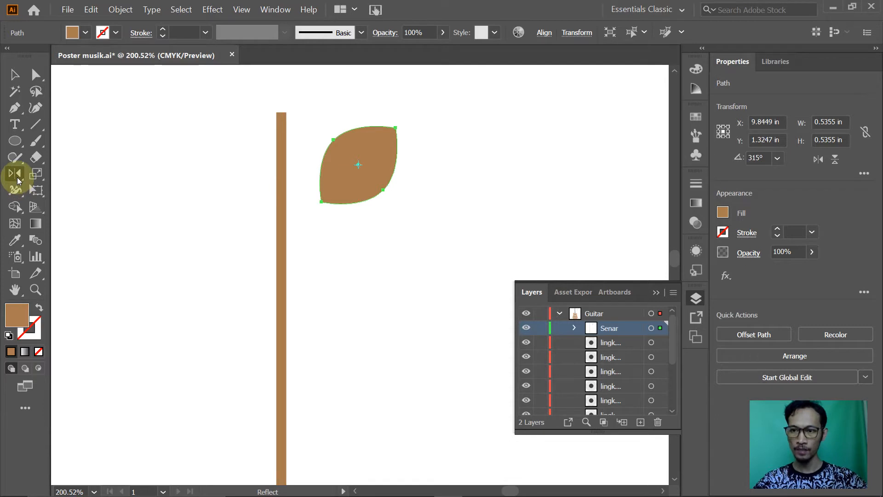
click(281, 174)
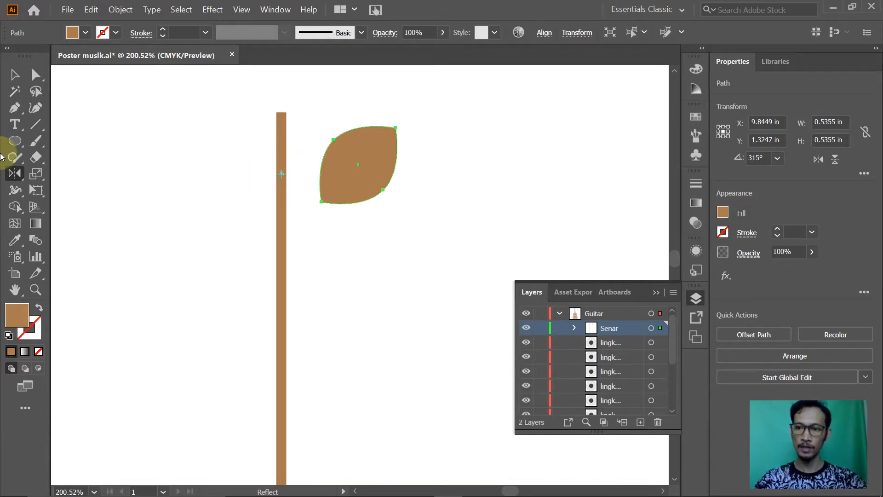
Recheck the reflection instruction in Foxit Reader, try reflecting a copy of the leaf across the line in Illustrator, and undo it
key(alt+Tab)
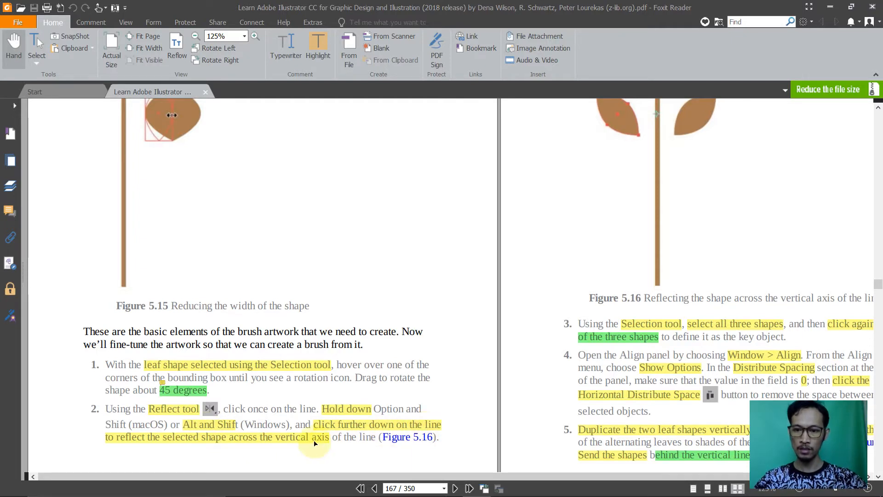
key(alt+Tab)
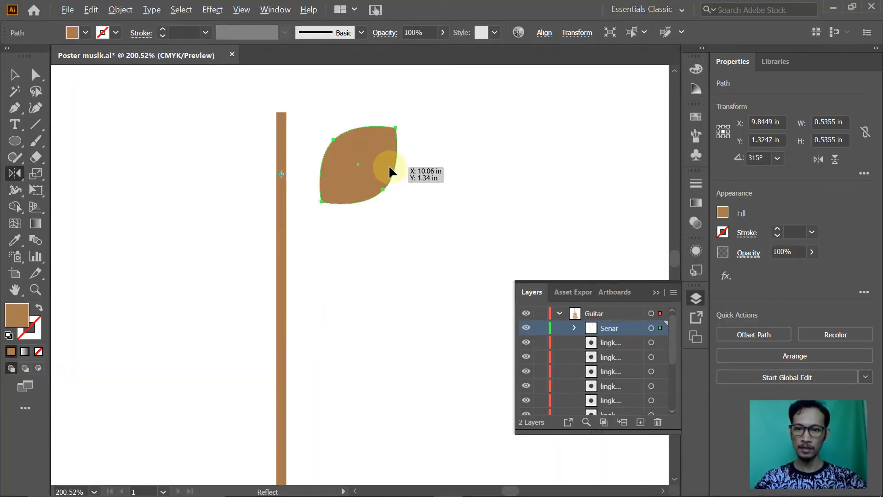
drag(389, 169, 265, 174)
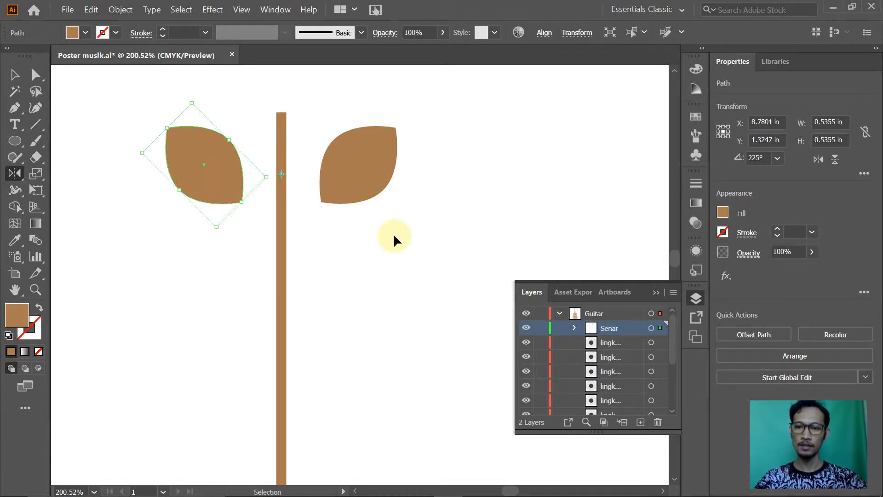
key(ctrl+z)
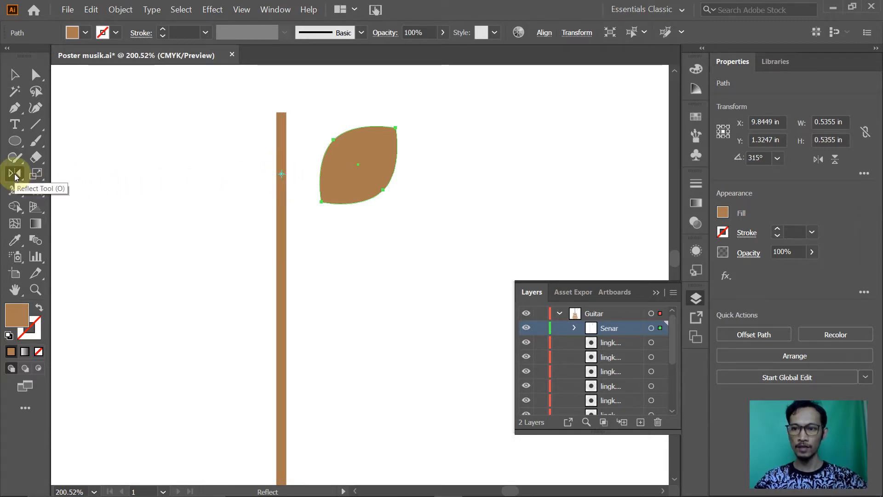
Reflect a copy of the leaf across the vertical axis of the brown line
click(380, 157)
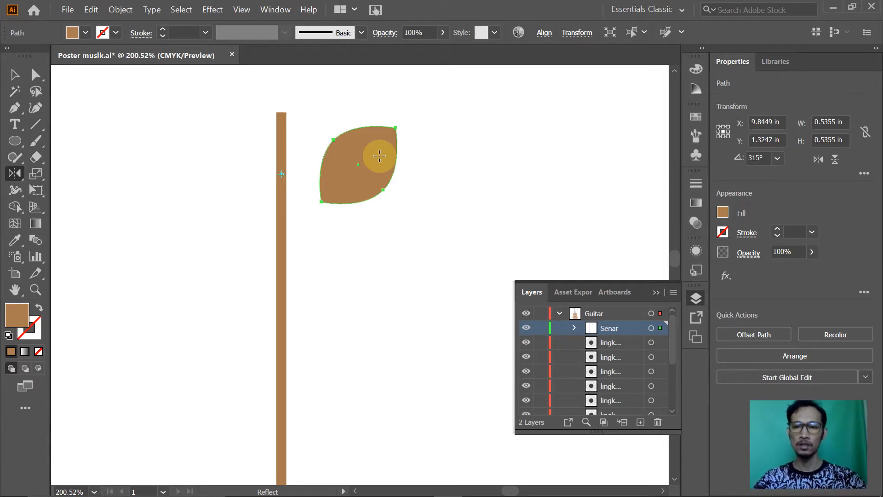
drag(380, 156, 252, 168)
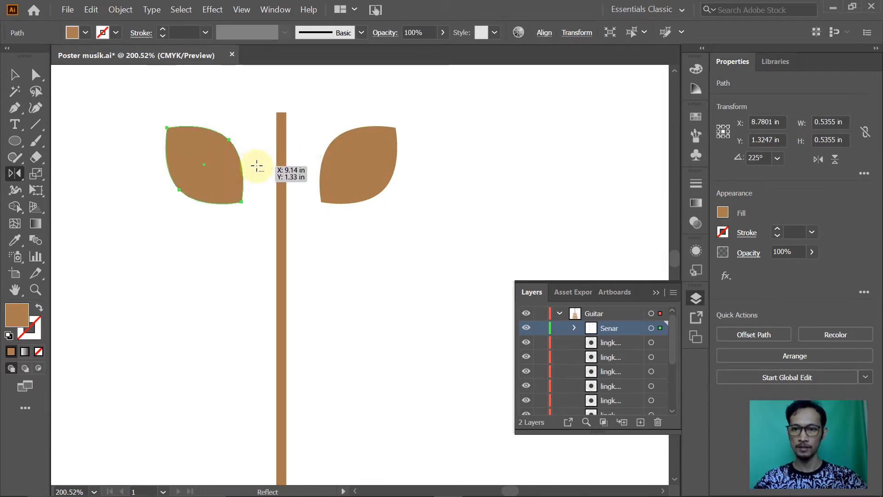
Check Figure 5.16 and step 3 in Foxit Reader, then select the line and both leaves in Illustrator with the right leaf as key object
key(alt+Tab)
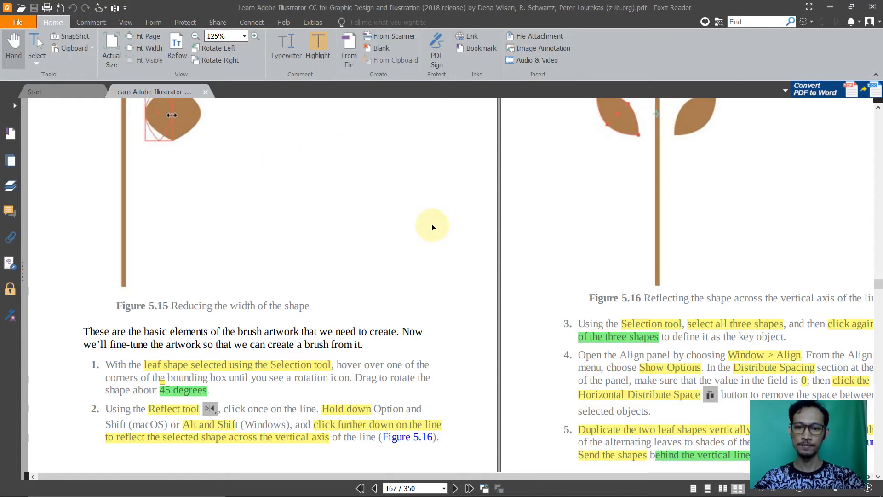
scroll(448, 206, up, 3)
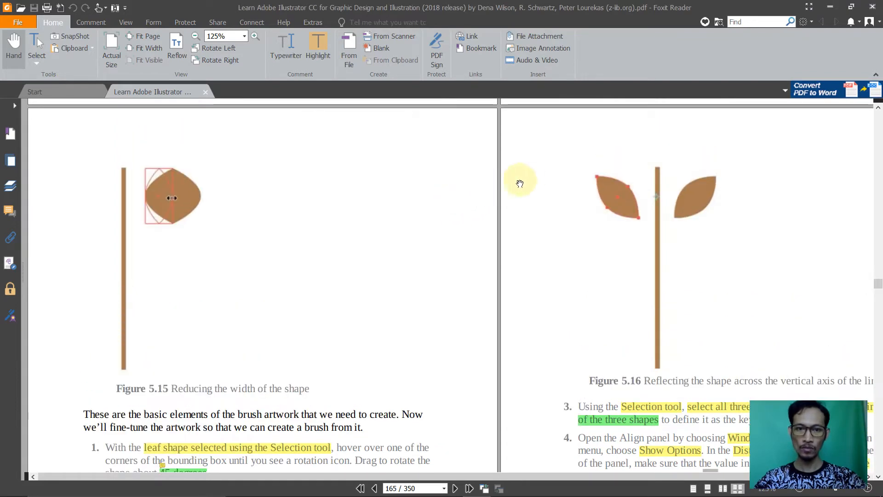
drag(561, 248, 384, 174)
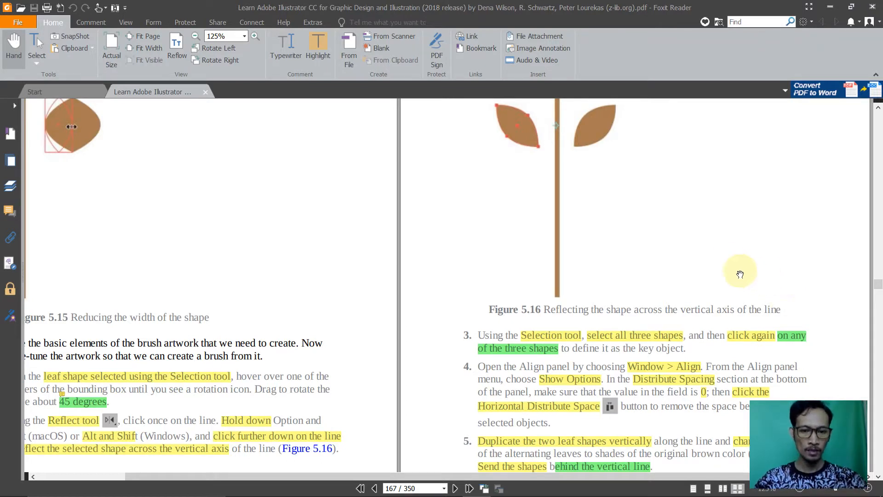
key(alt+Tab)
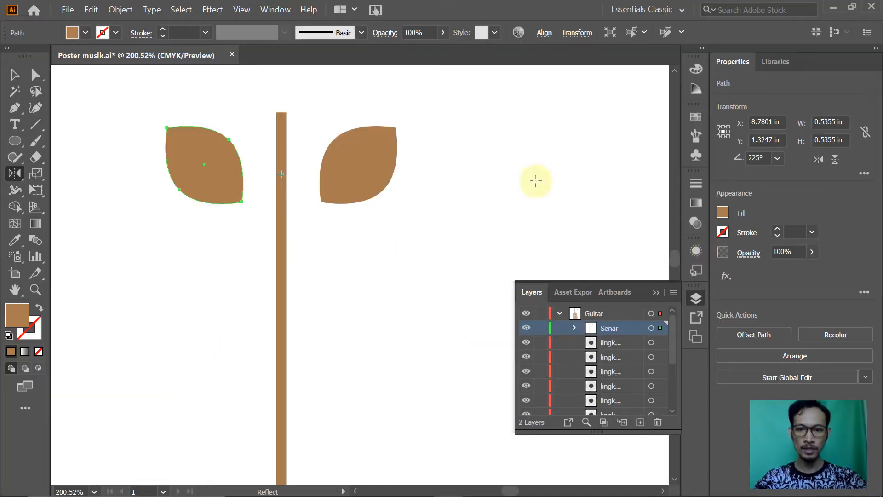
click(16, 75)
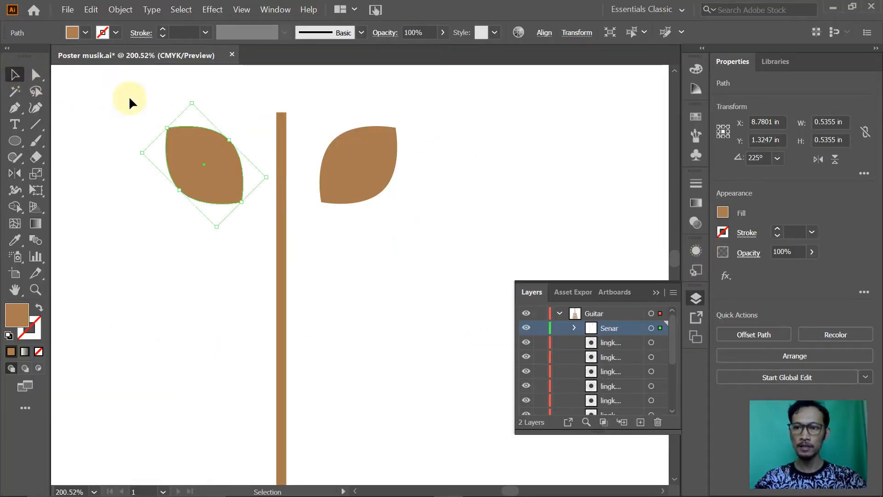
drag(117, 86, 450, 309)
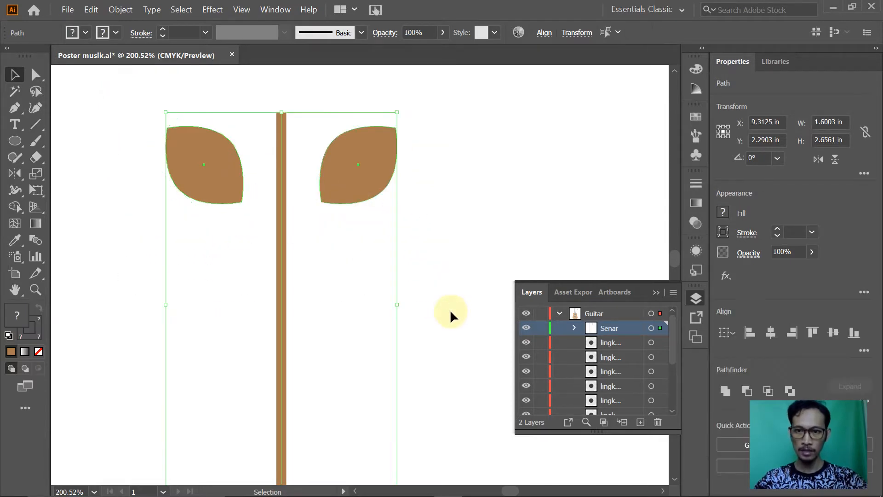
key(alt+Tab)
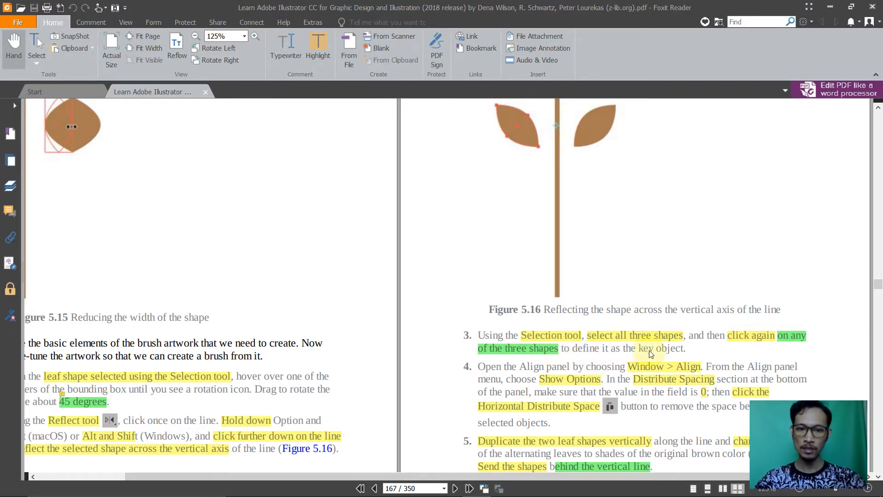
key(alt+Tab)
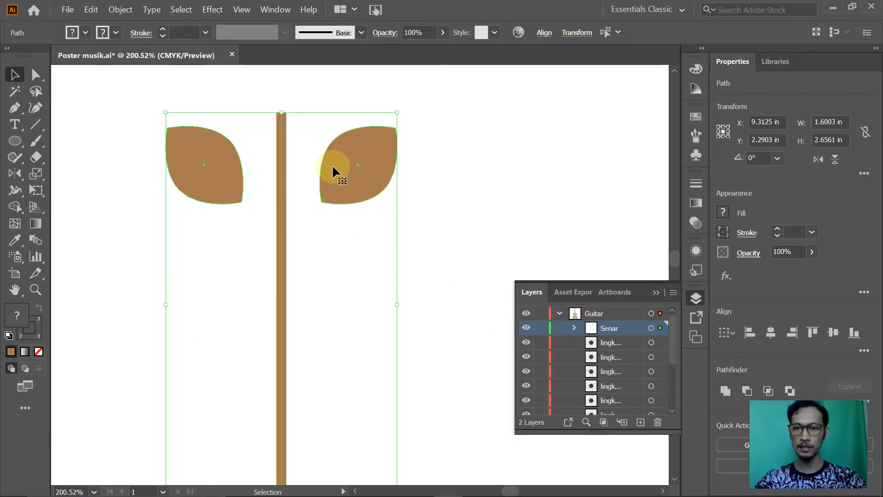
click(333, 168)
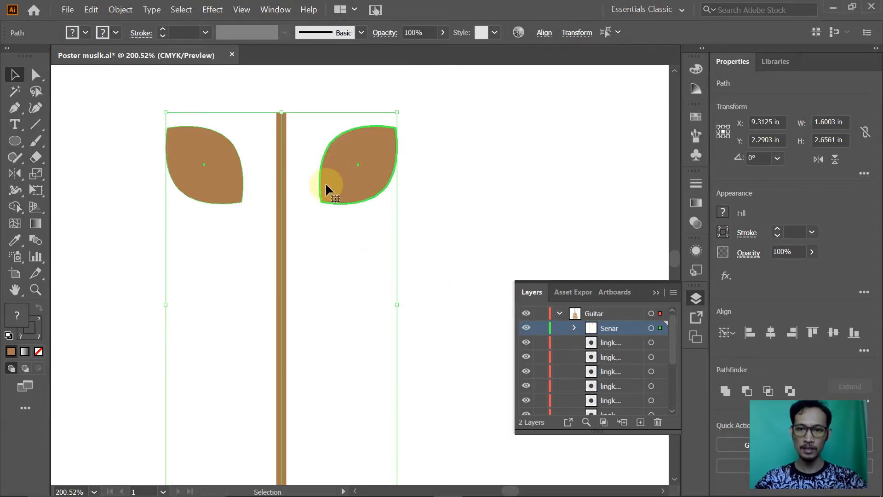
Read step 4 in Foxit Reader, then switch to Illustrator and open the Align panel
key(alt+Tab)
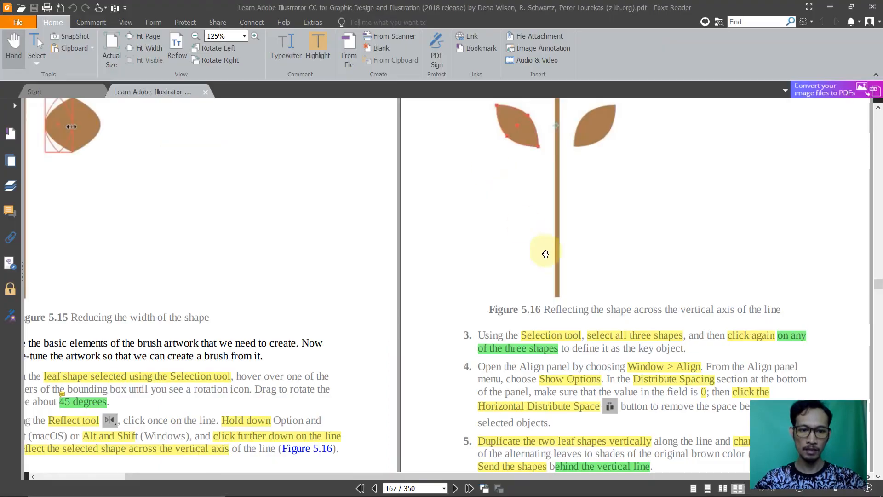
scroll(418, 263, down, 1)
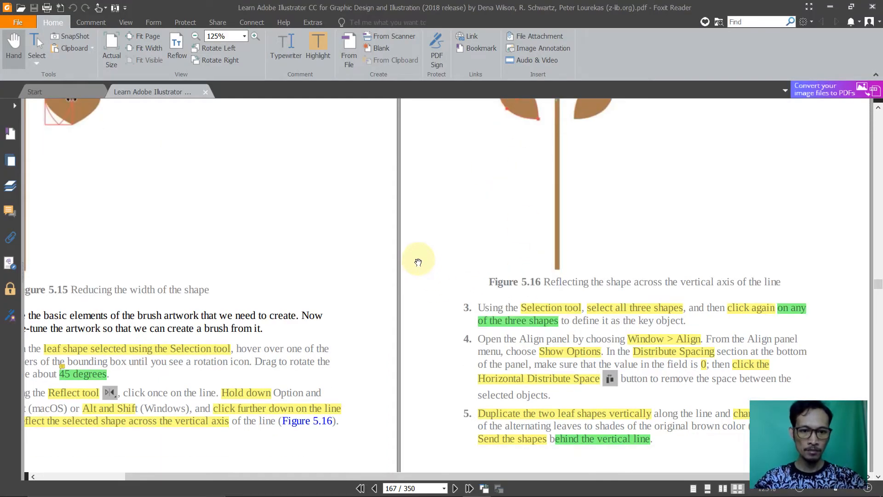
scroll(419, 262, down, 2)
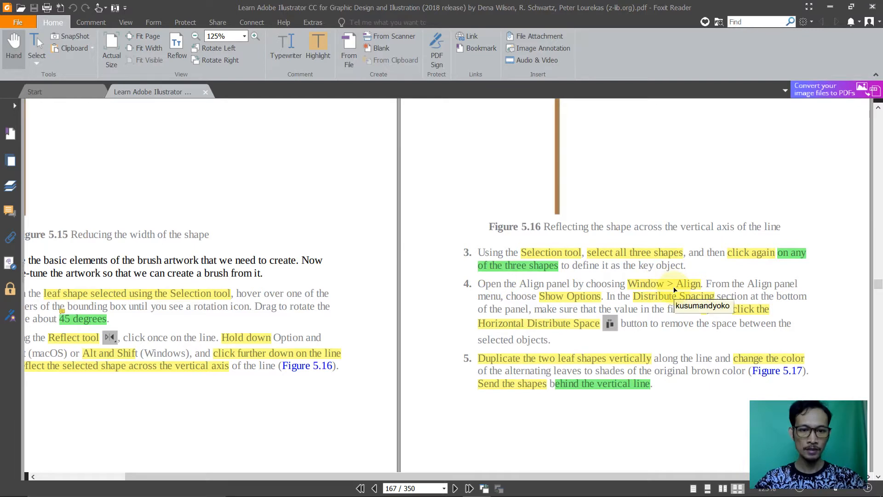
key(alt+Tab)
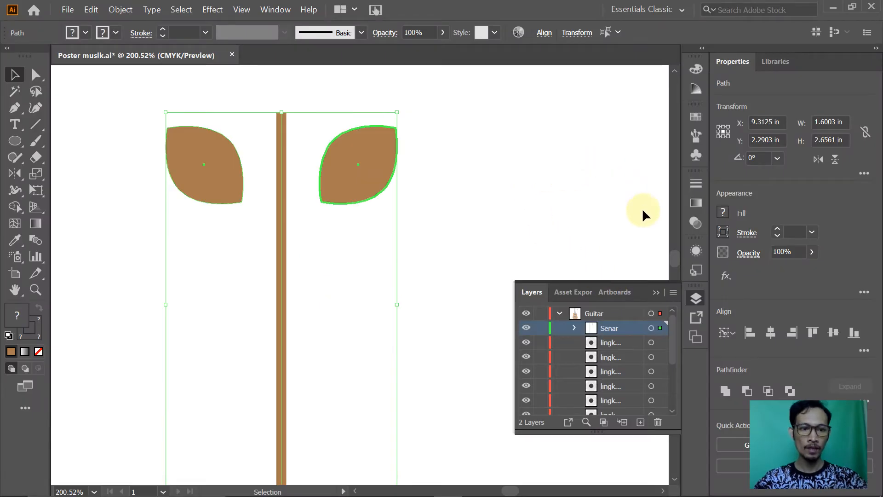
click(275, 9)
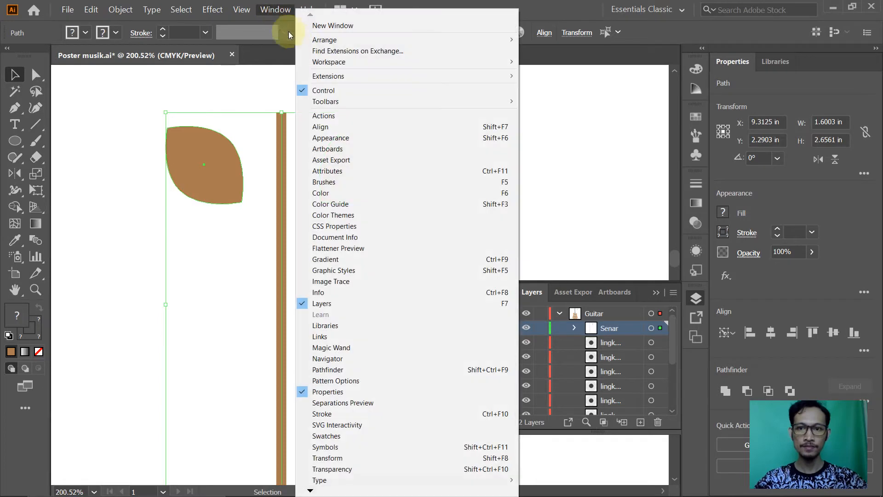
click(339, 127)
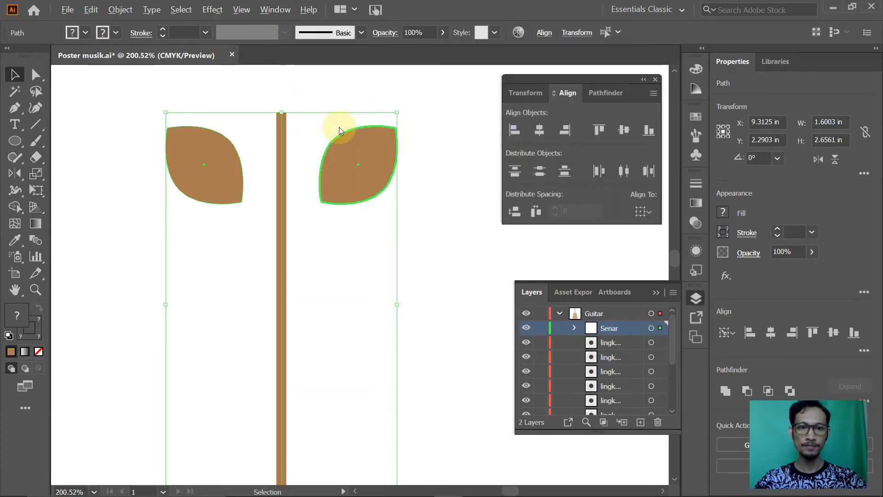
Reread step 4 in Foxit Reader and compare it with the Align panel's options and distribute-spacing settings in Illustrator
key(alt+Tab)
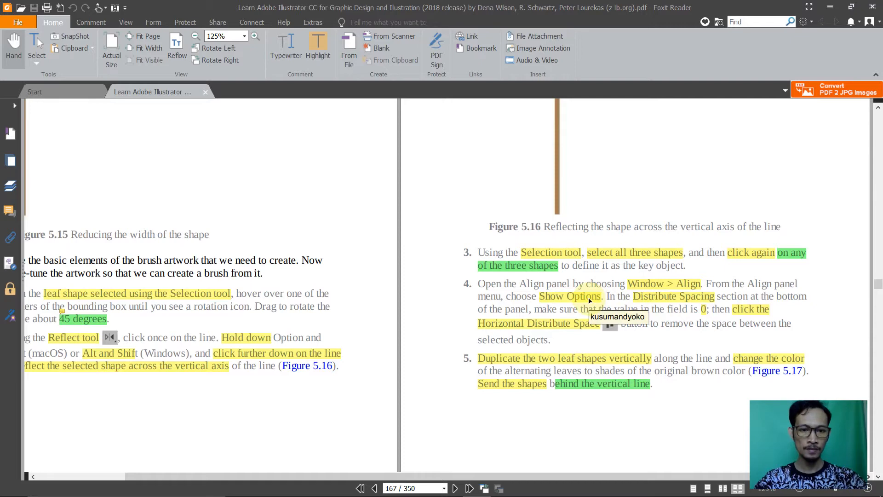
key(alt+Tab)
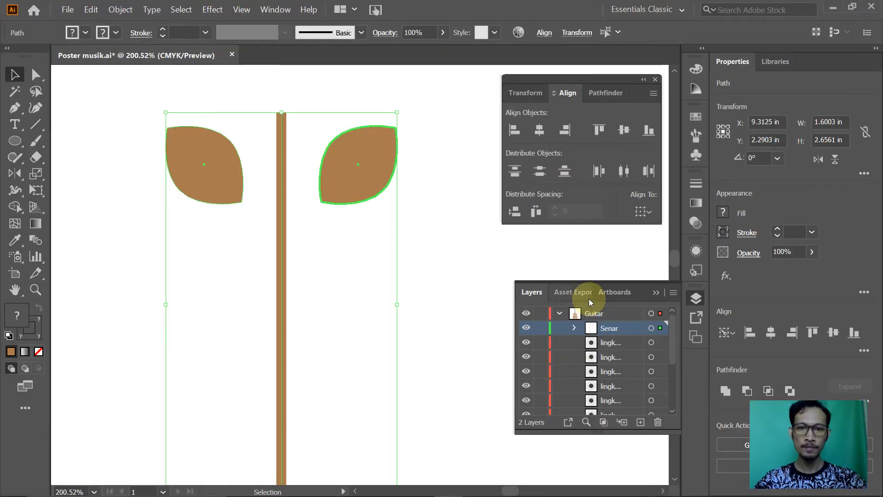
click(653, 93)
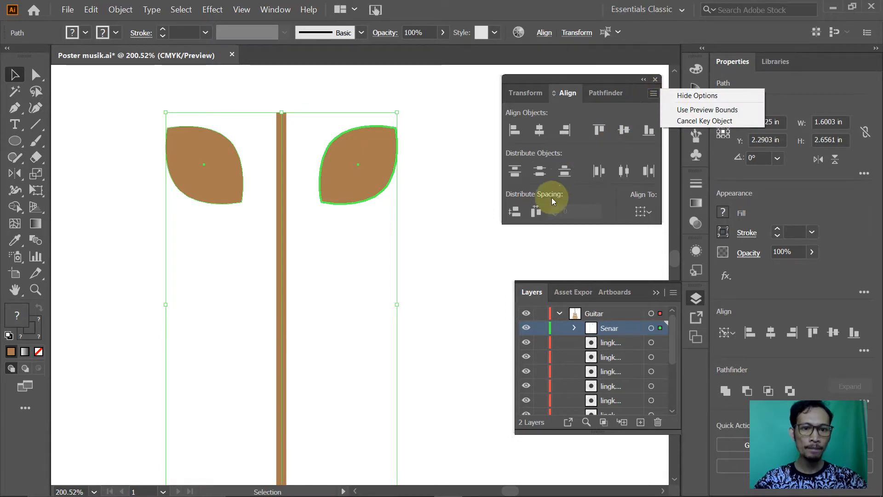
click(595, 193)
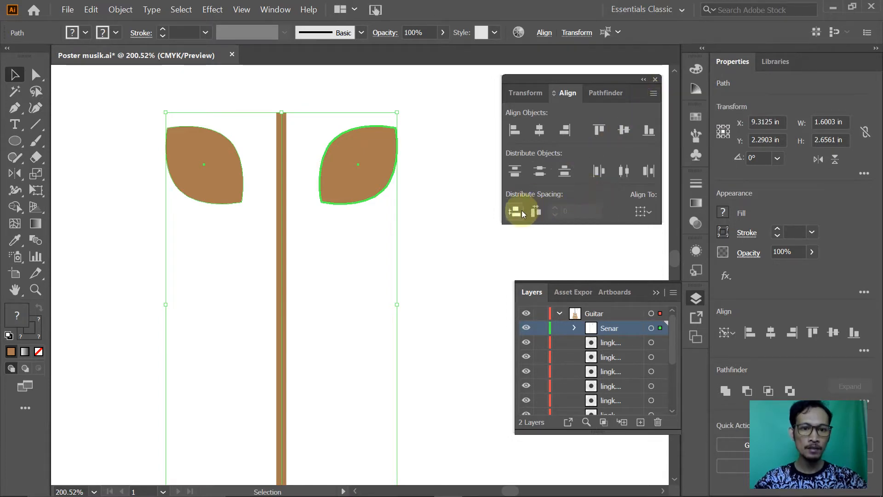
key(alt+Tab)
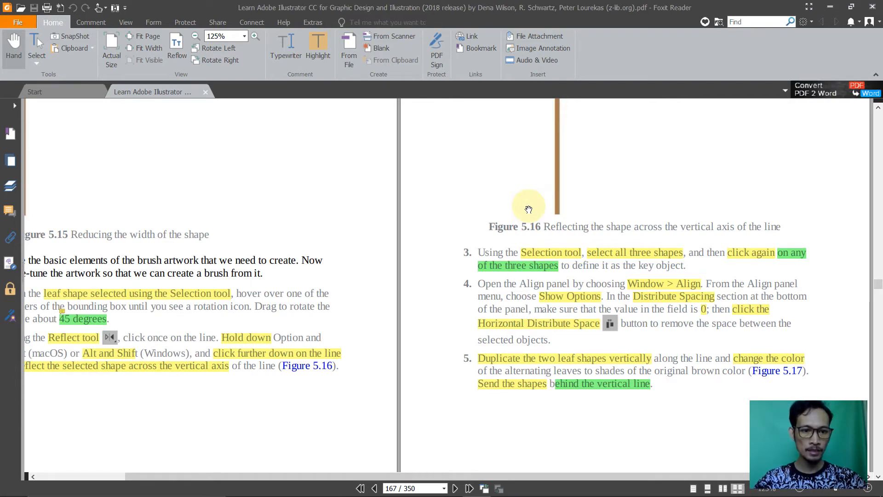
key(alt+Tab)
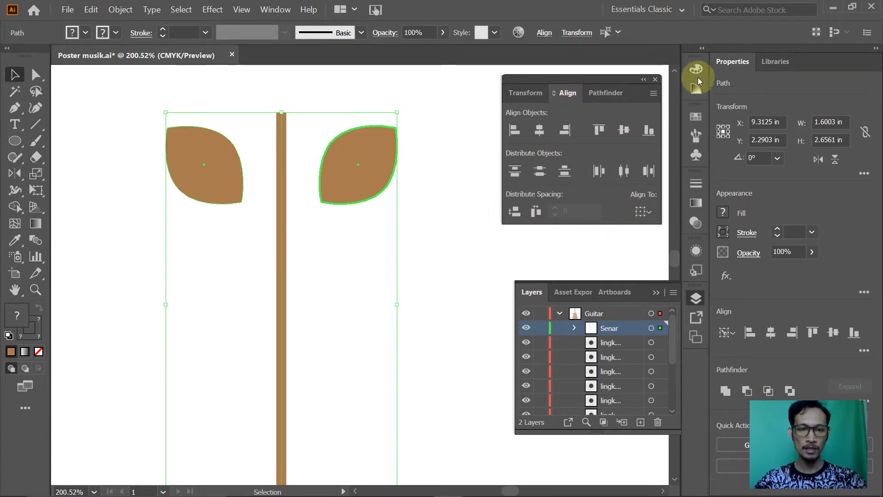
click(653, 93)
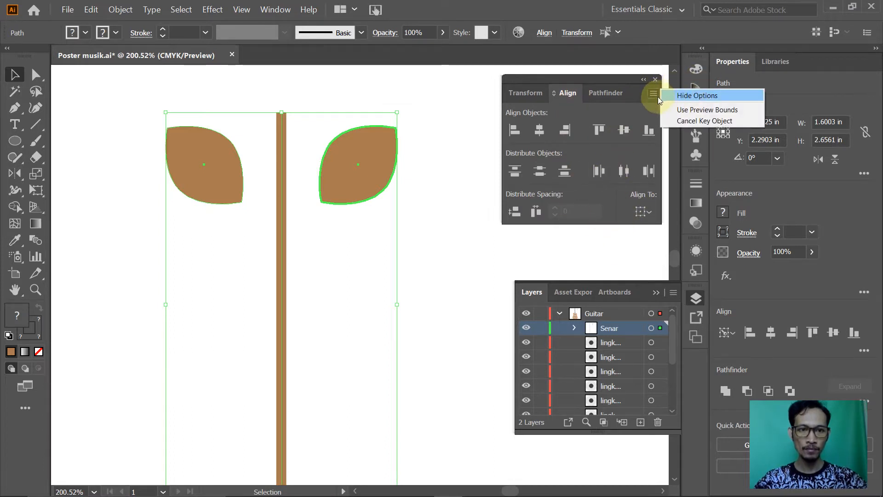
click(567, 189)
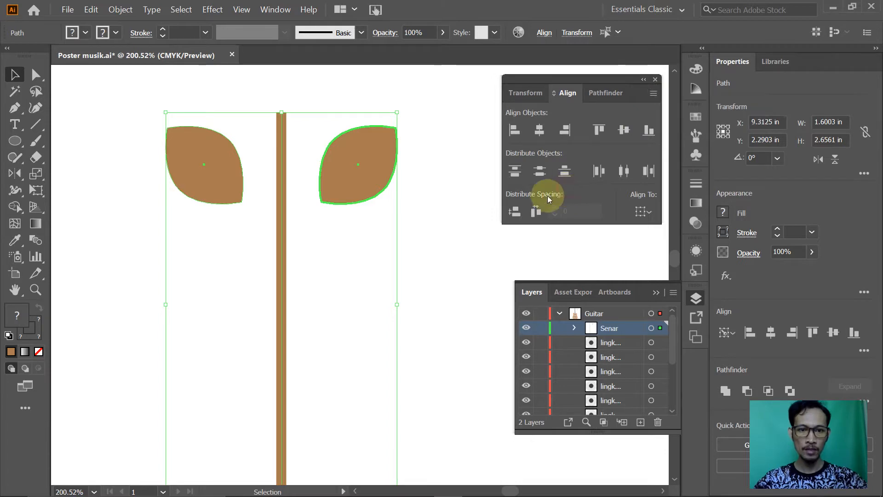
key(alt+Tab)
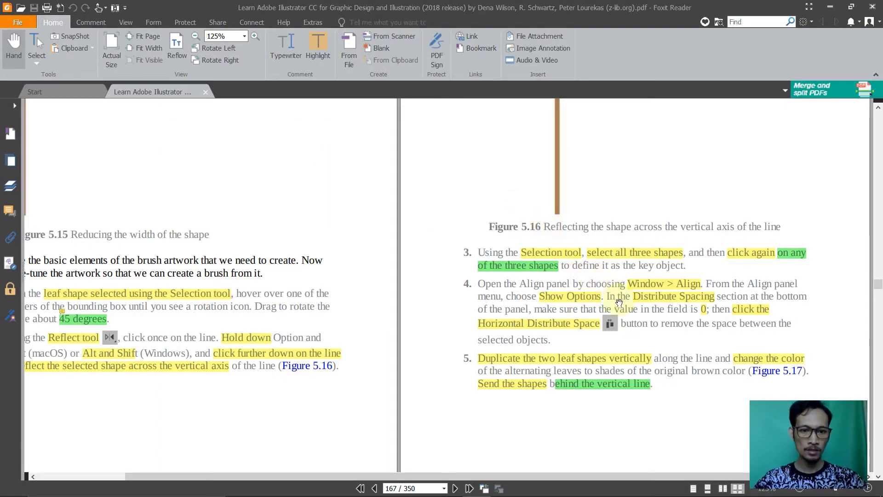
key(alt+Tab)
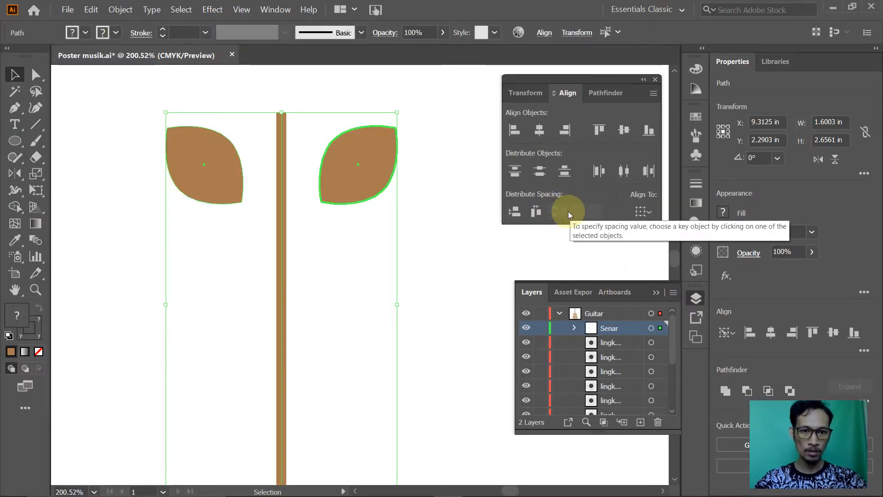
key(alt+Tab)
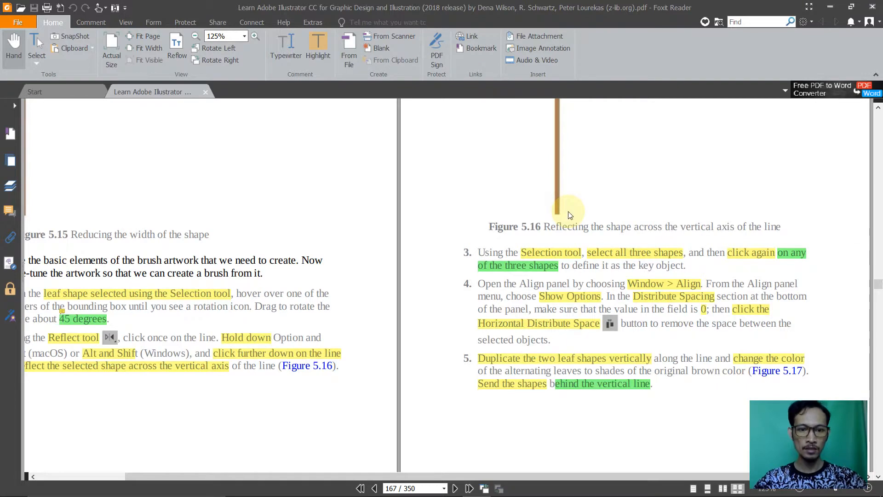
key(alt+Tab)
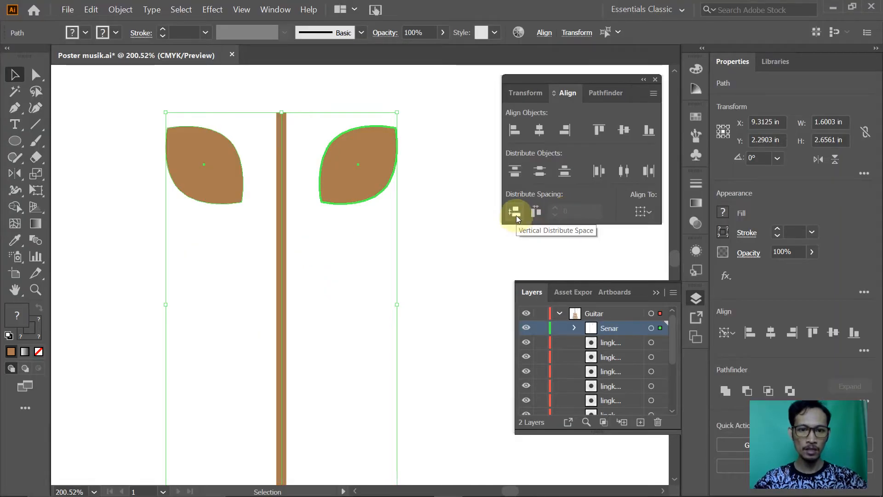
Try distributing the line and both leaves horizontally with 0 spacing, recheck step 4 in Foxit Reader, and undo the distribution in Illustrator
click(529, 212)
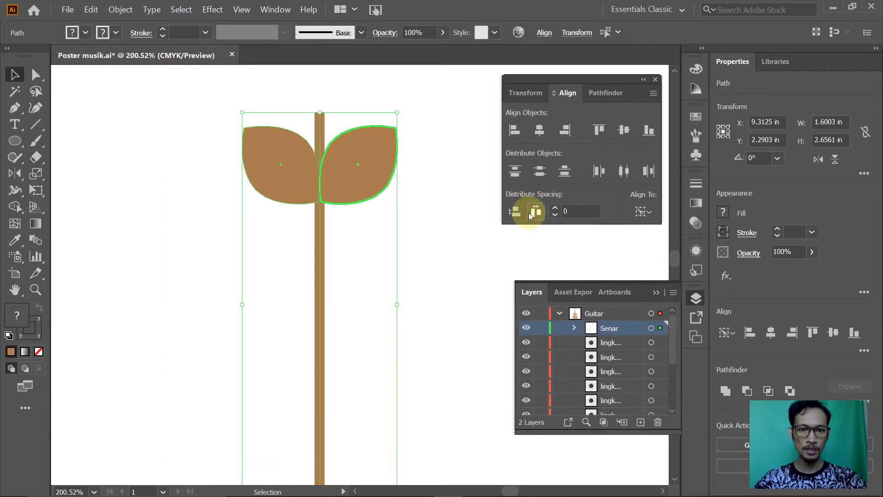
key(alt+Tab)
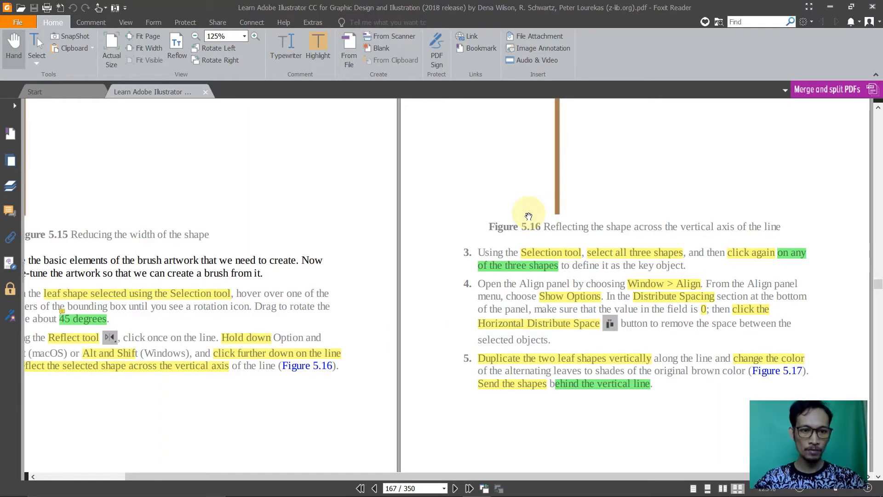
key(alt+Tab)
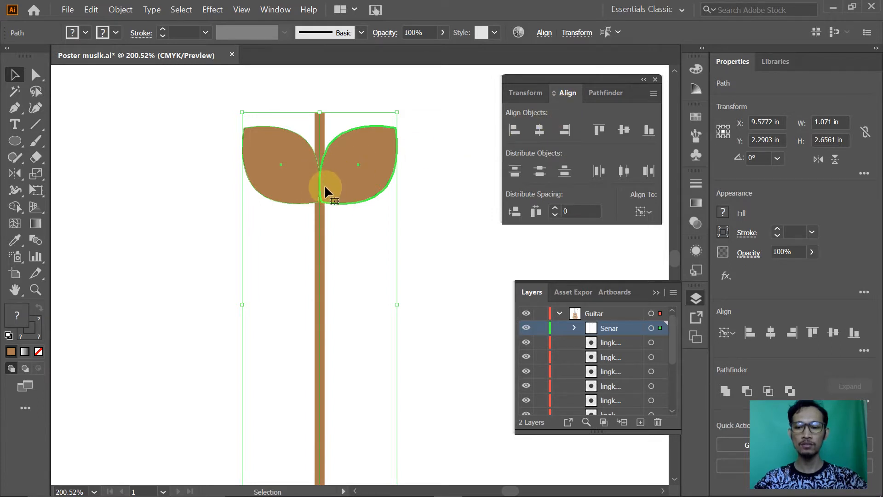
key(ctrl+z)
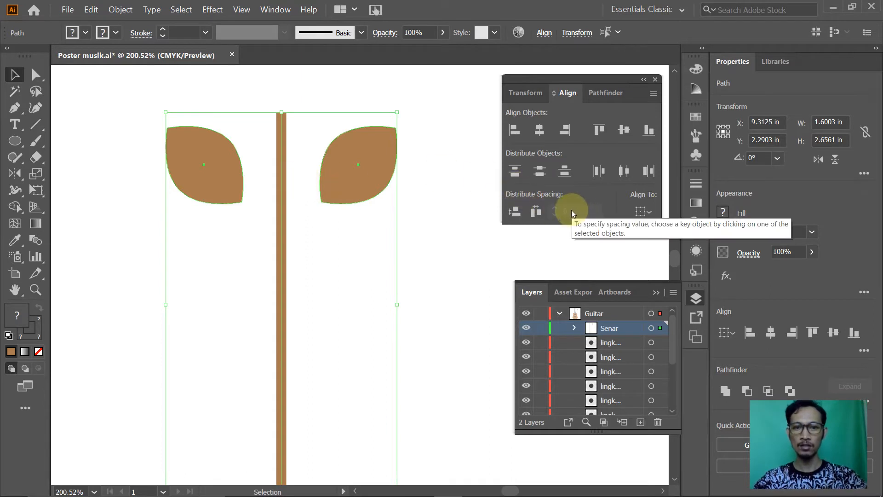
Reselect the line and both leaves, make the right leaf the key object, and distribute their horizontal spacing at 0
click(535, 211)
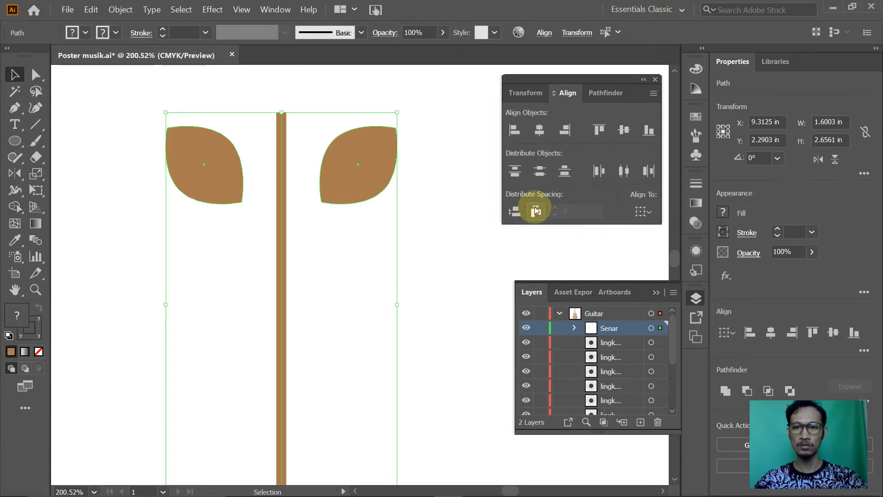
click(347, 164)
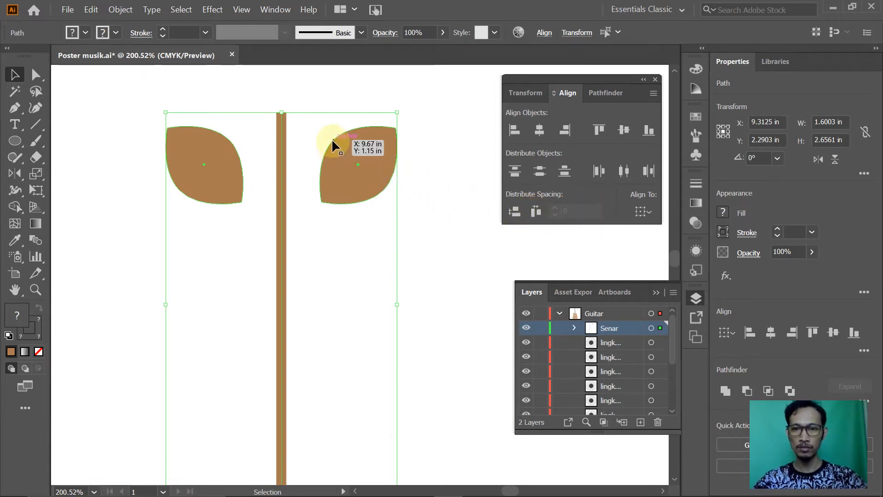
click(15, 174)
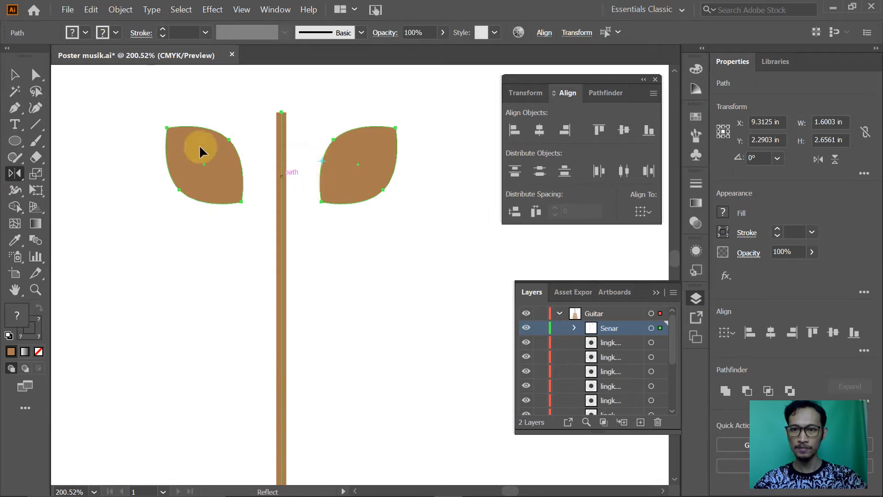
click(15, 75)
drag(133, 87, 437, 228)
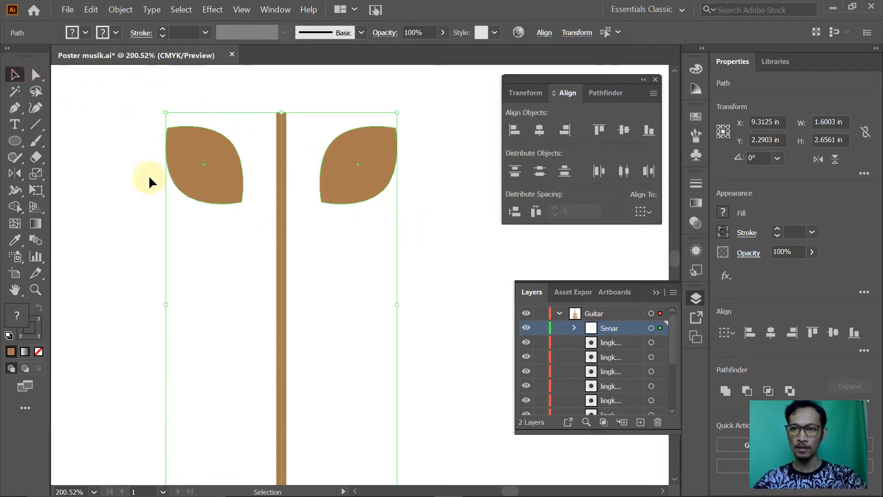
click(336, 136)
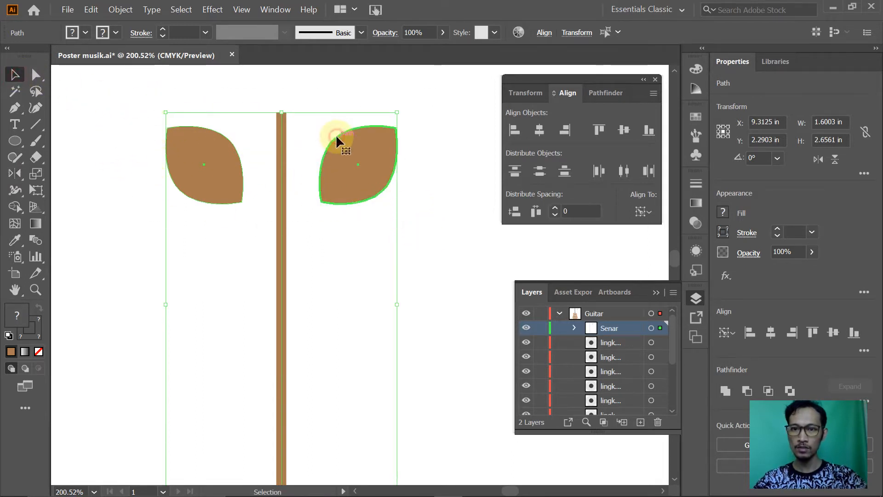
click(541, 221)
Read step 5 and its leaf figure in Foxit Reader, then duplicate both leaves down the line in Illustrator to Y about 2.02 in
key(alt+Tab)
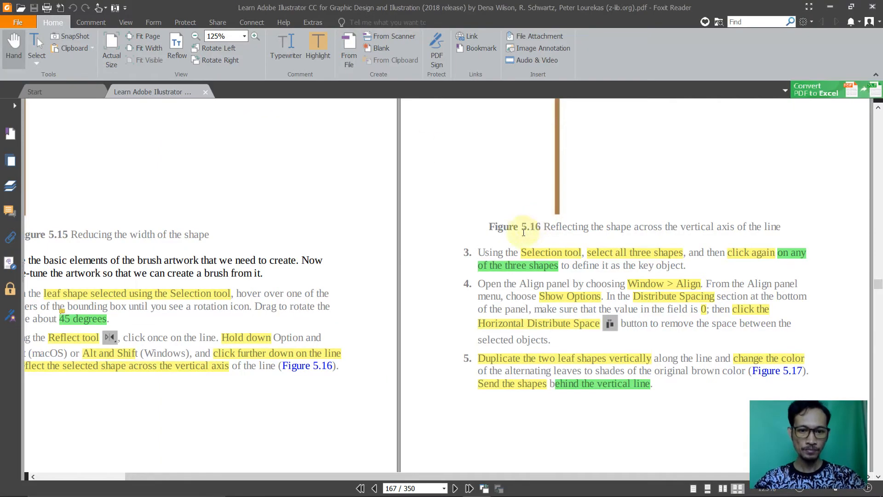
scroll(457, 249, down, 2)
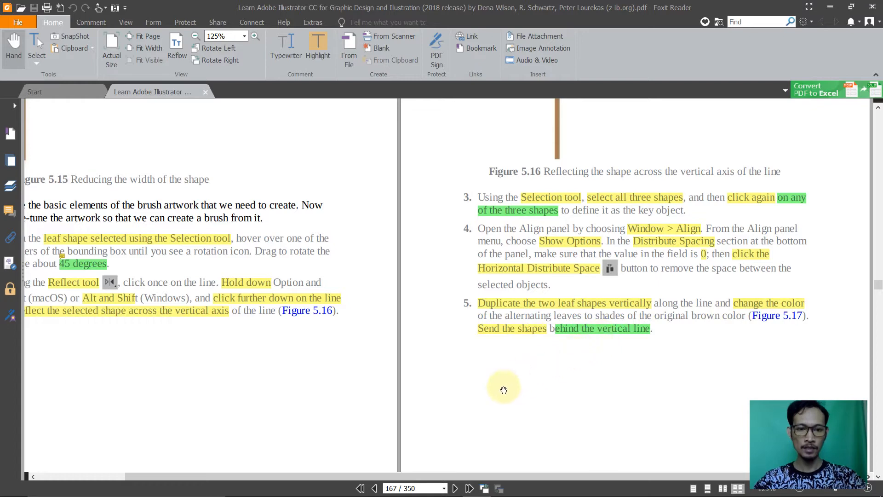
drag(493, 392, 700, 157)
drag(247, 362, 286, 309)
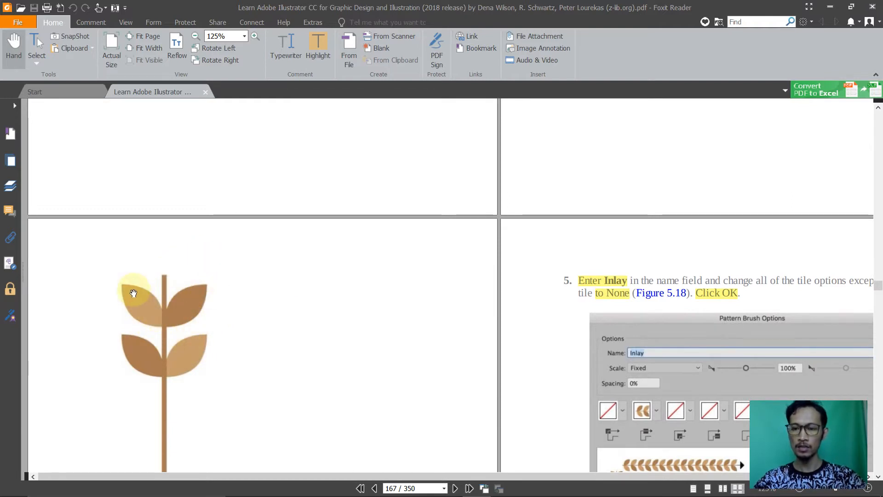
key(alt+Tab)
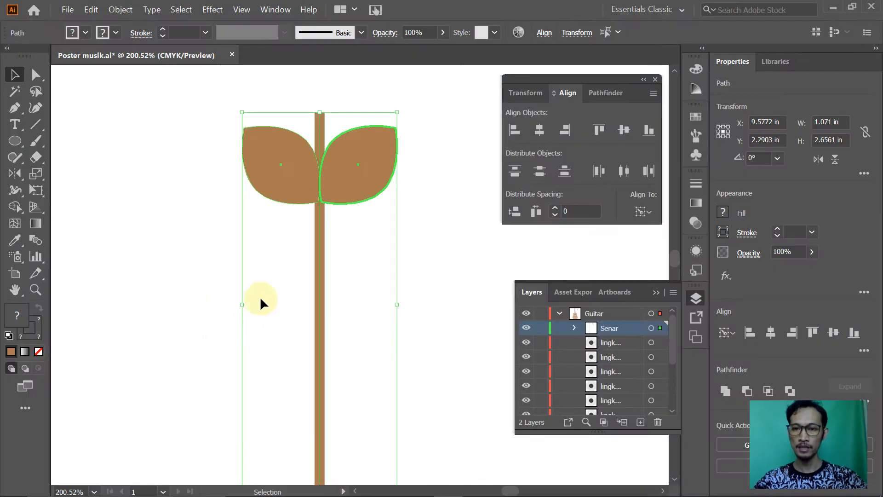
click(131, 113)
click(269, 174)
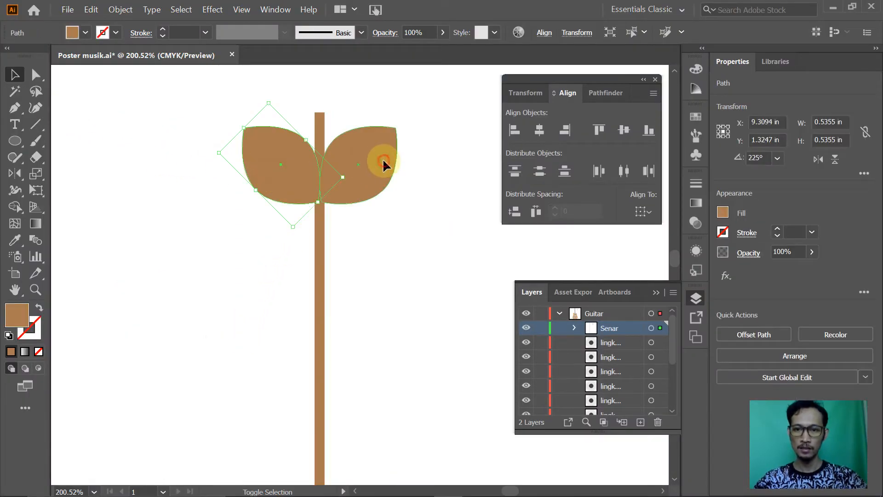
shift+click(383, 160)
click(357, 159)
drag(360, 140, 352, 244)
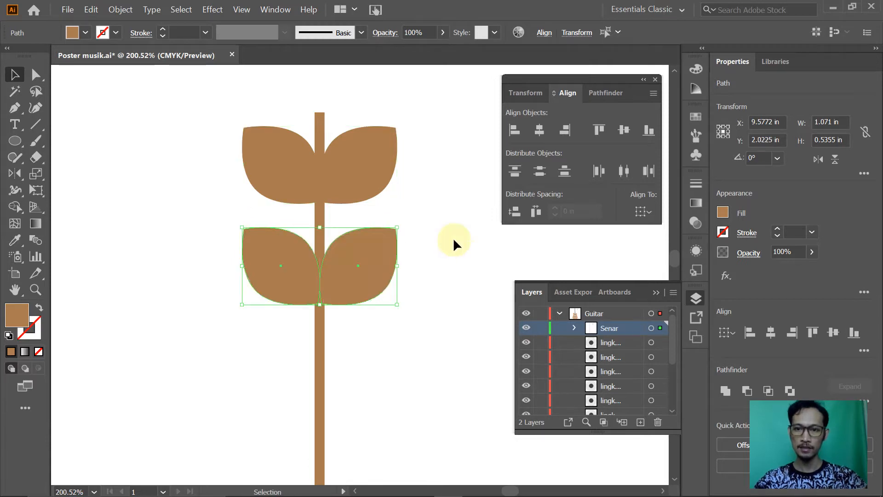
Check the alternating leaf colors in Foxit Reader, then fill the upper-left leaf with the lighter brown swatch in Illustrator
key(alt+Tab)
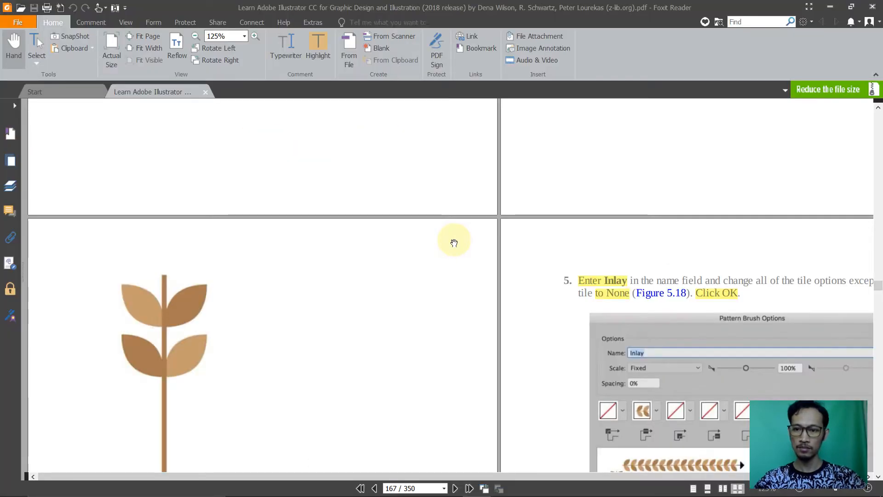
key(alt+Tab)
click(274, 167)
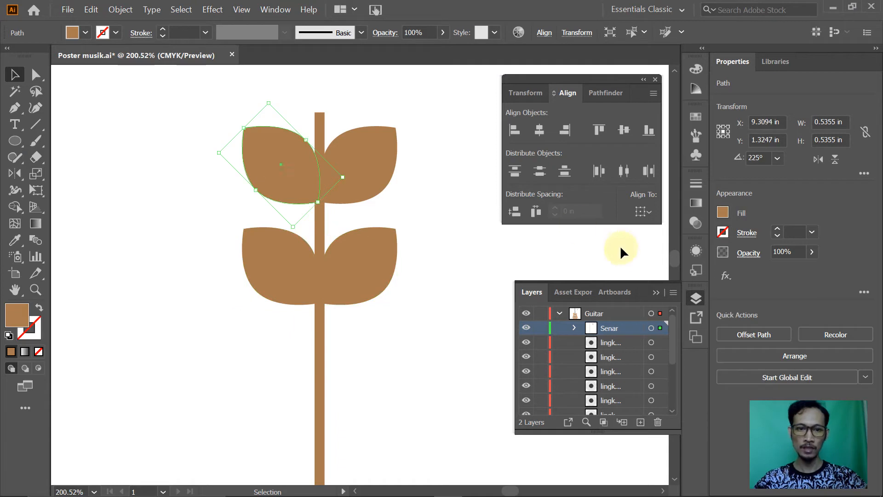
click(722, 212)
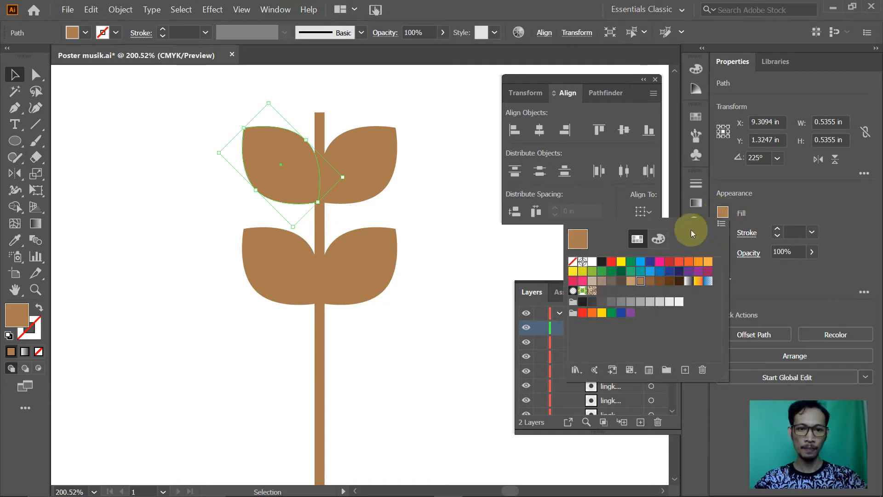
click(632, 281)
Try to match the upper-left and lower-right leaf colors with the Eyedropper, undo the sampled fills, and return to the Selection tool
click(375, 269)
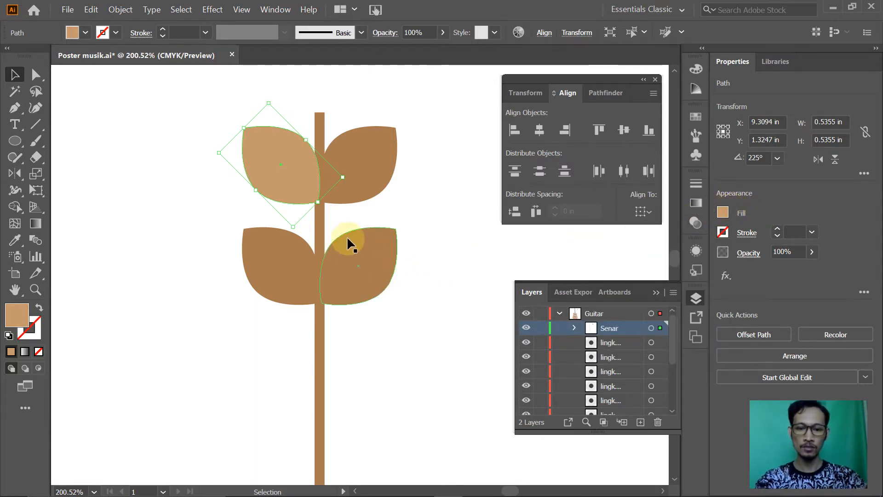
key(i)
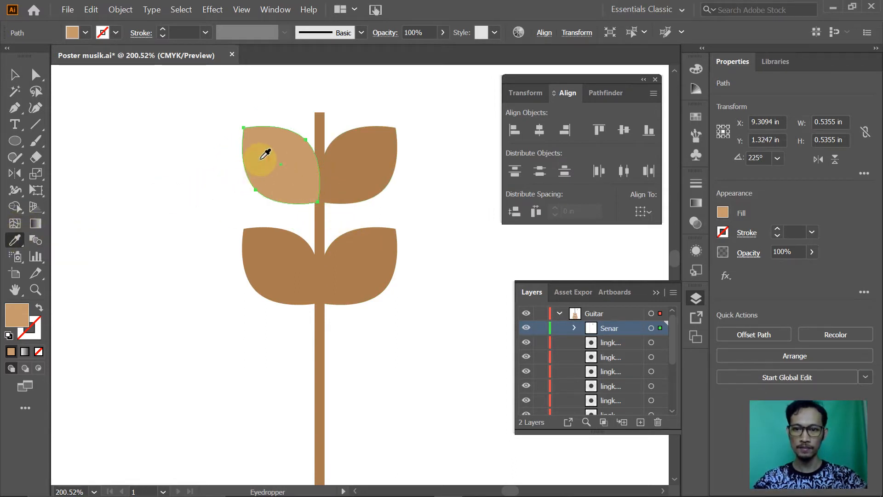
click(355, 249)
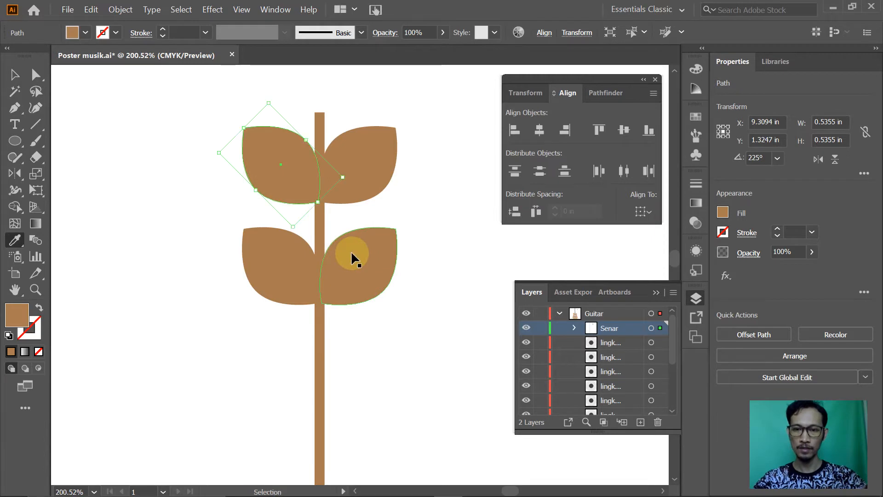
key(ctrl+z)
click(297, 188)
click(367, 252)
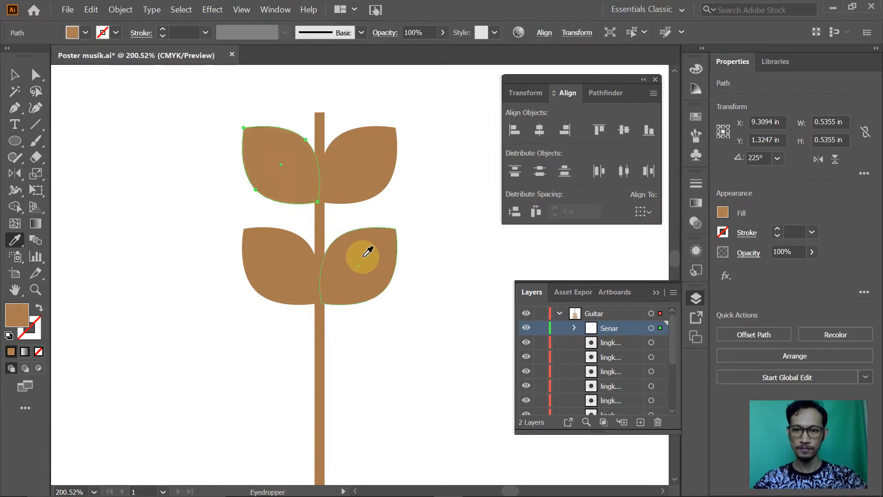
key(ctrl+z)
key(v)
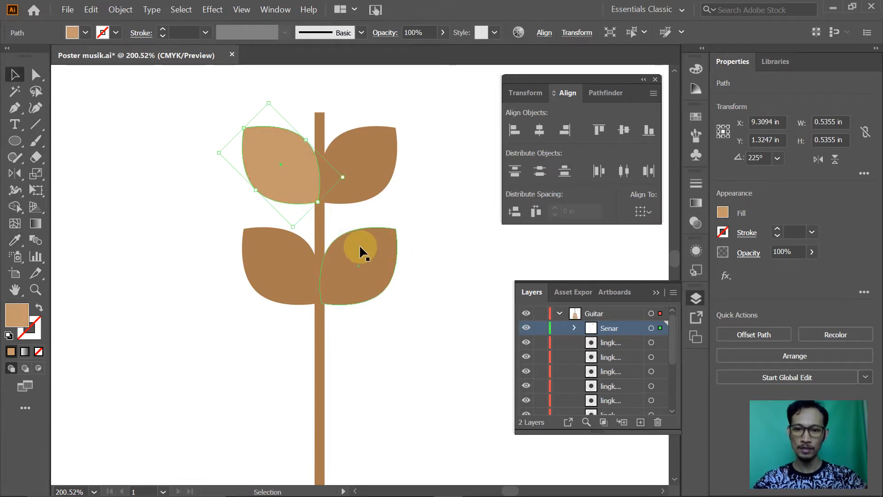
Match the lower-right leaf's fill to the lighter brown of the upper-left leaf with the Eyedropper, then deselect it
click(360, 245)
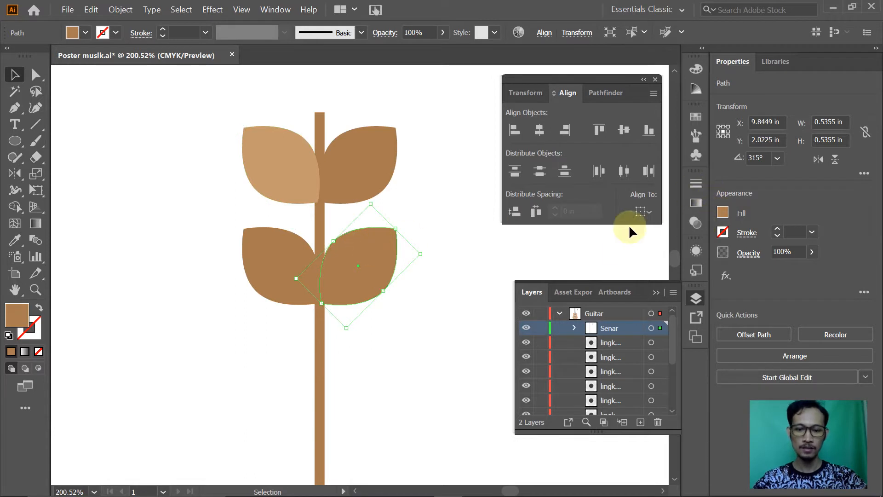
key(i)
click(297, 187)
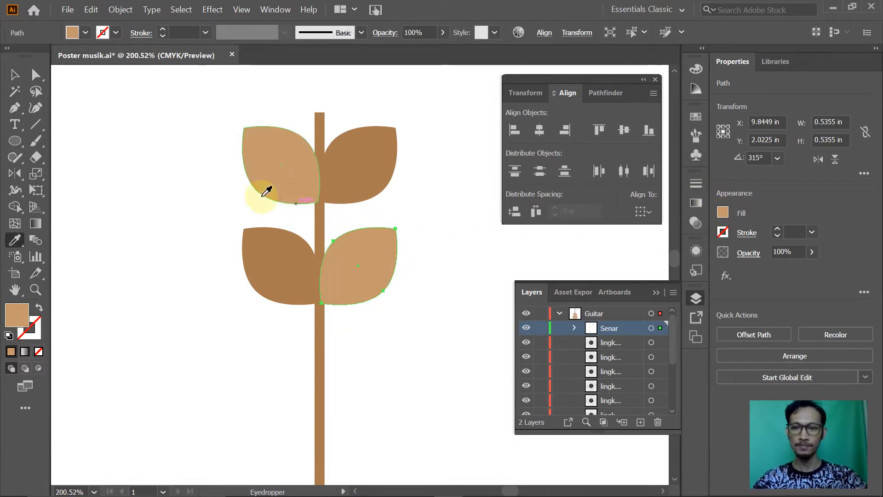
click(14, 74)
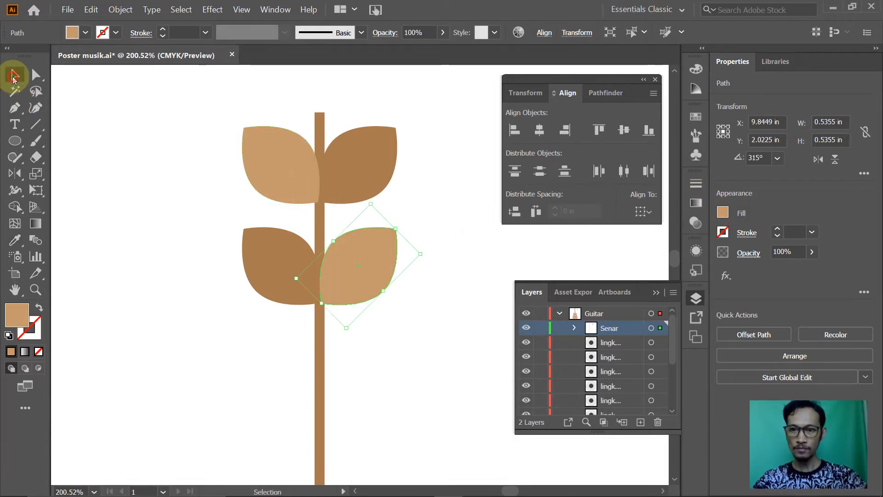
click(125, 149)
Check step 5's stacking instruction in Foxit Reader, then bring the vertical line to the front of the leaves in Illustrator
key(alt+Tab)
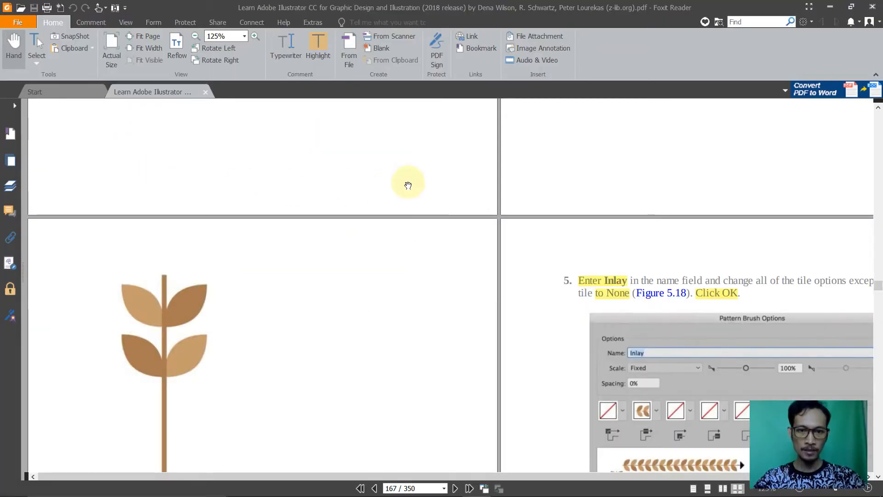
scroll(597, 169, up, 4)
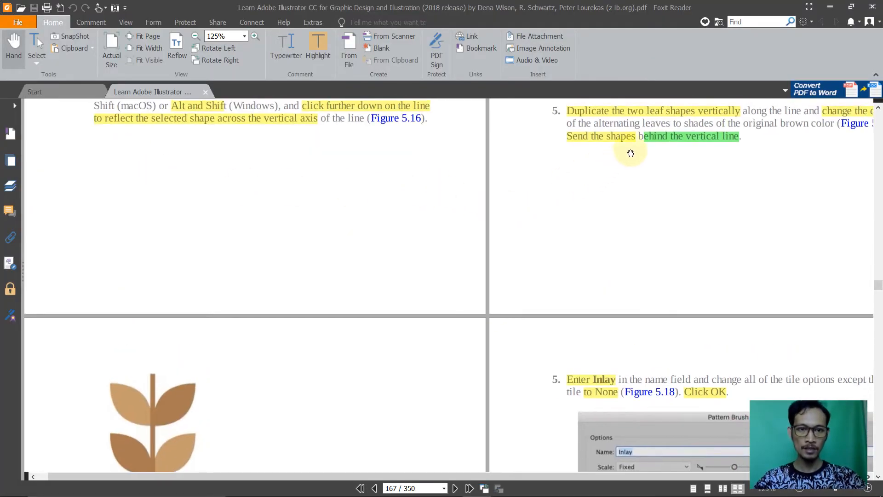
key(alt+Tab)
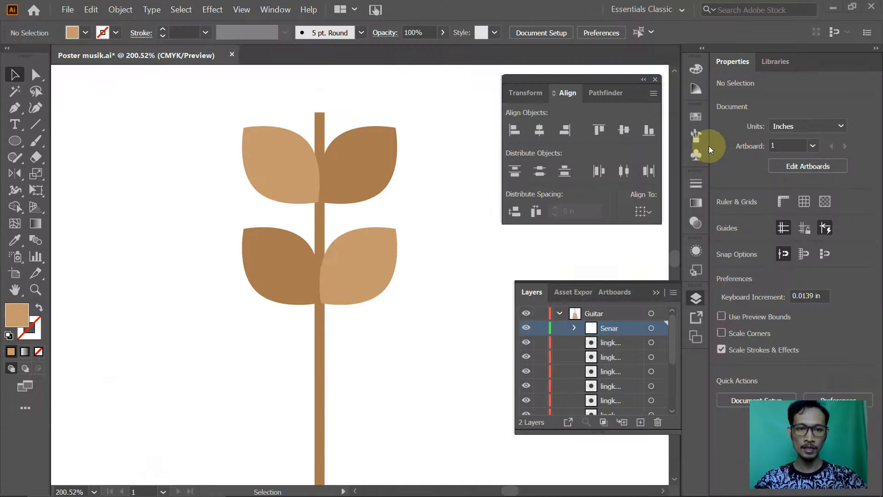
click(320, 124)
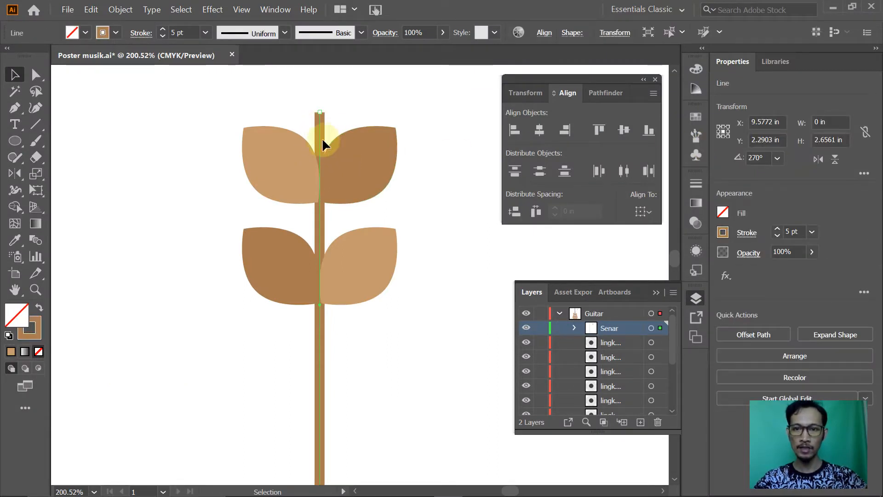
right_click(319, 133)
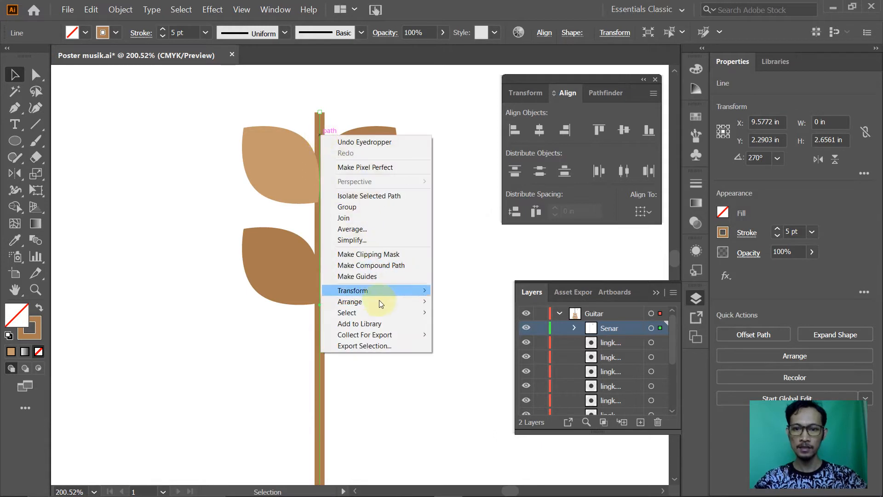
mouse_move(382, 301)
click(450, 300)
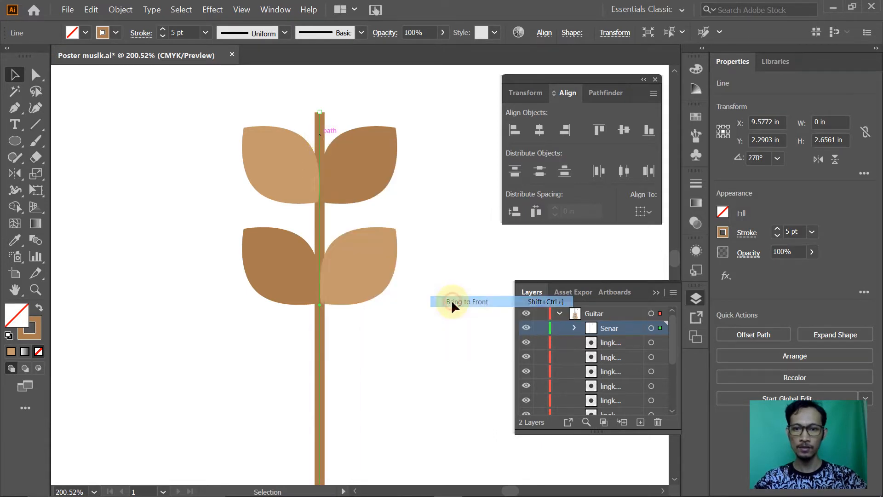
click(432, 160)
Switch to Foxit Reader and read Figure 5.17 and the Creating the Brush instructions that follow it
key(alt+Tab)
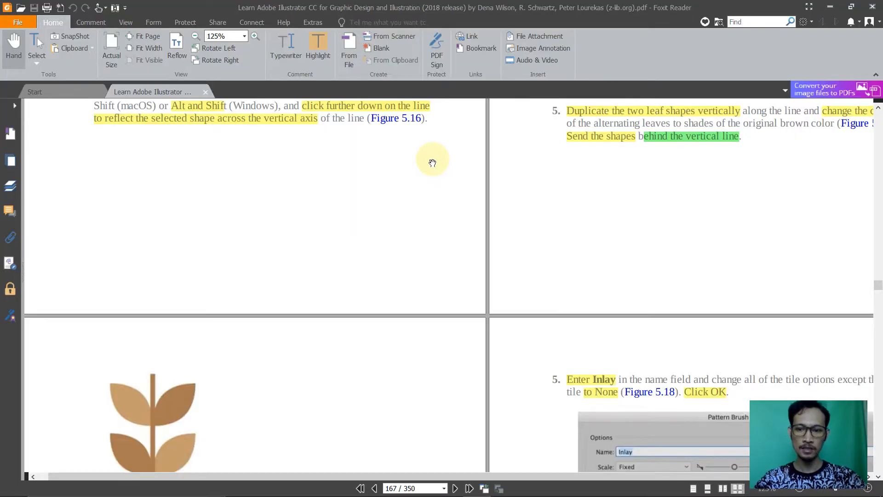
scroll(432, 160, up, 1)
scroll(230, 331, down, 4)
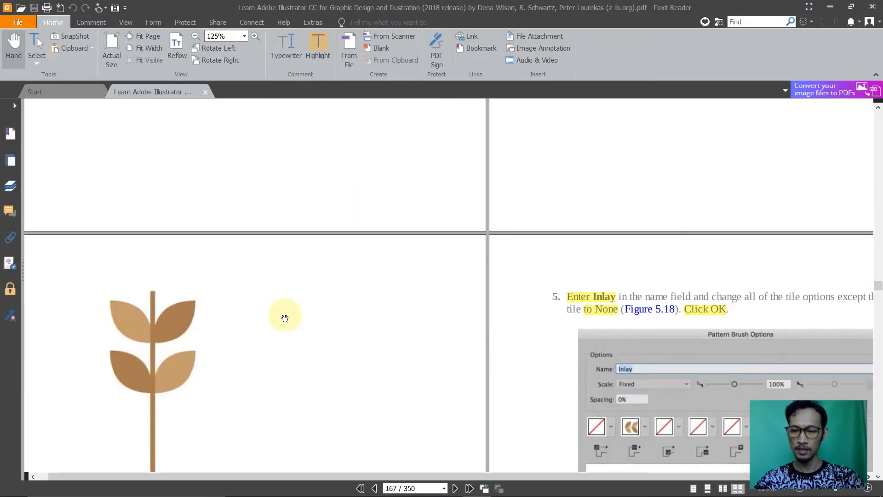
scroll(284, 318, down, 3)
scroll(306, 282, down, 2)
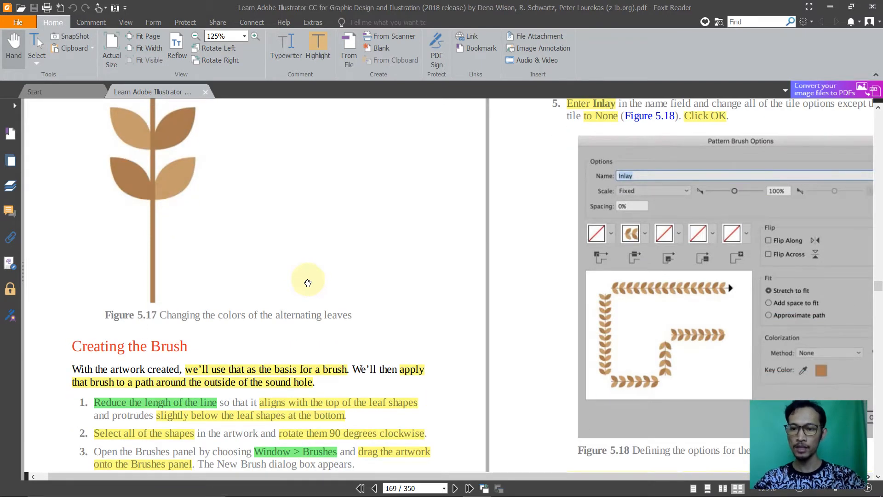
scroll(308, 282, down, 1)
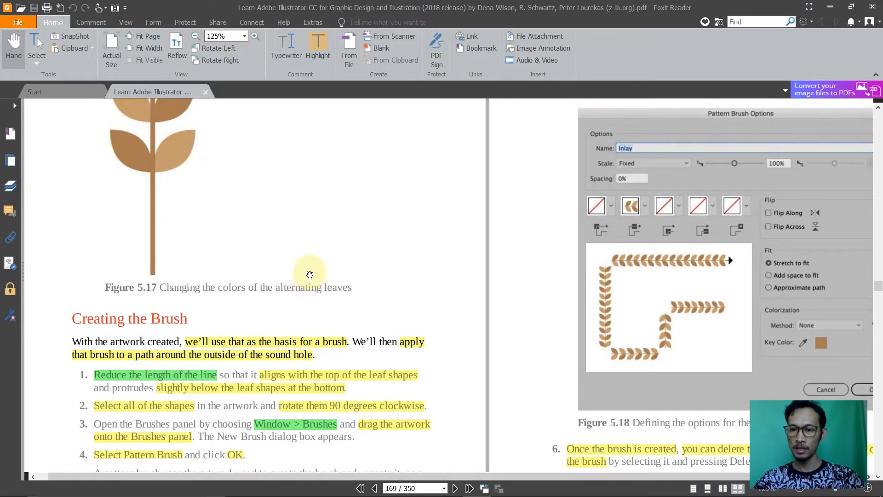
scroll(310, 275, down, 1)
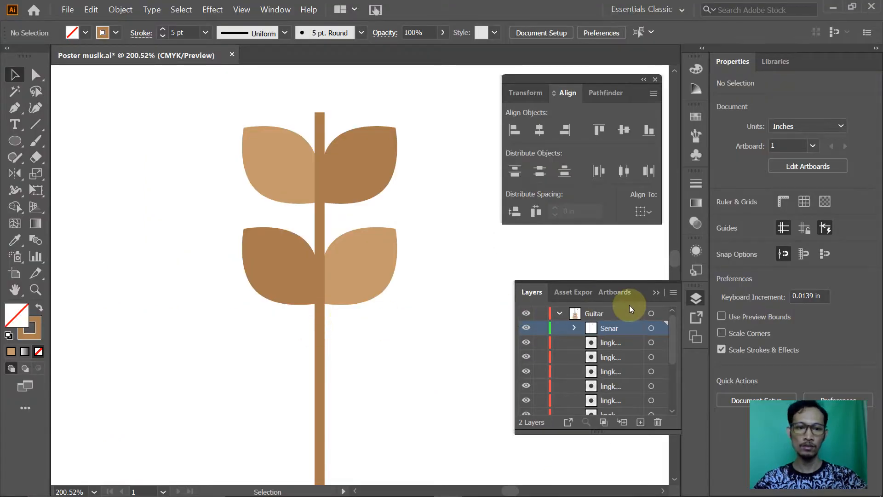
In Illustrator, hide the guitar's body object and examine the inlay ring around the sound hole in the template photo
click(560, 314)
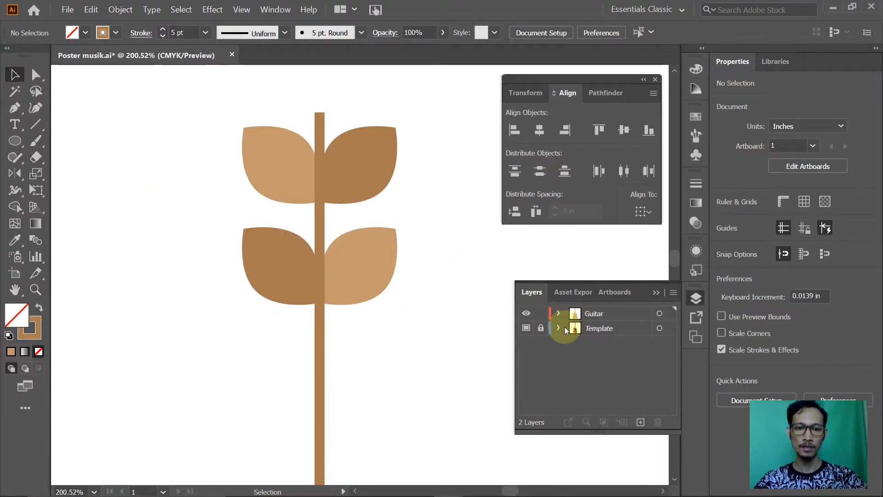
click(560, 314)
ctrl+alt+click(229, 282)
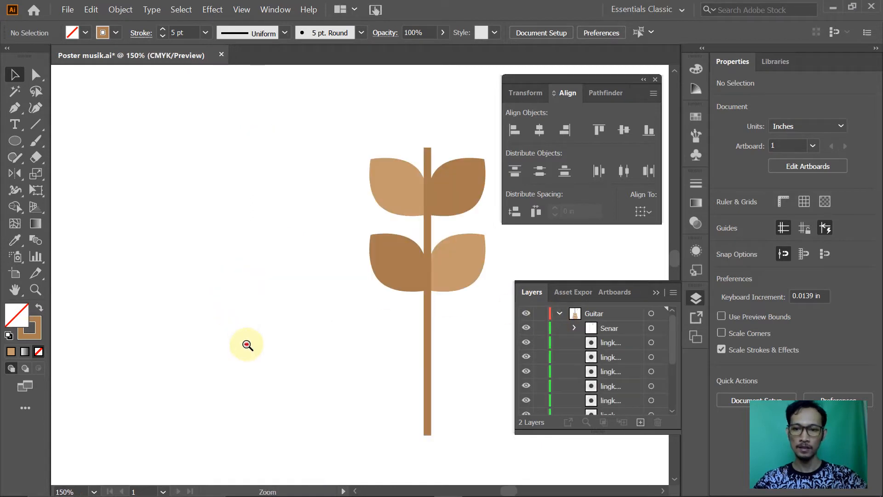
ctrl+alt+click(247, 344)
ctrl+alt+click(277, 338)
drag(284, 408, 286, 193)
drag(324, 361, 340, 148)
ctrl+alt+click(301, 341)
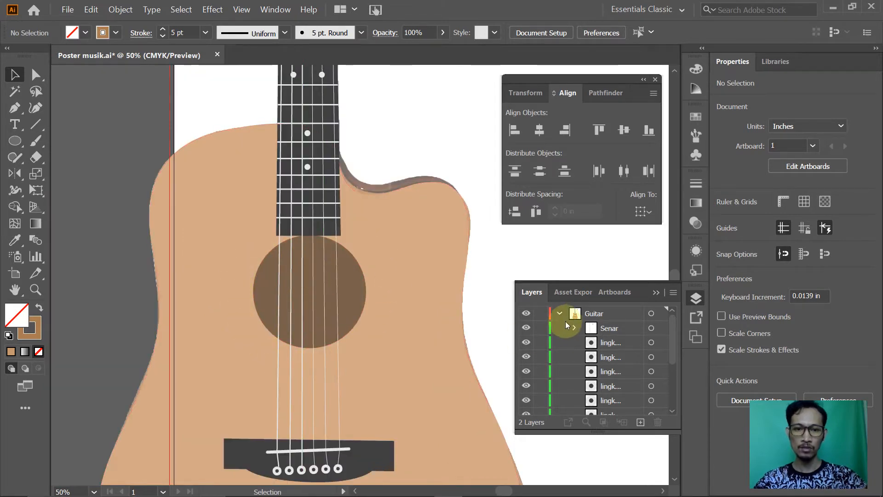
scroll(588, 348, down, 3)
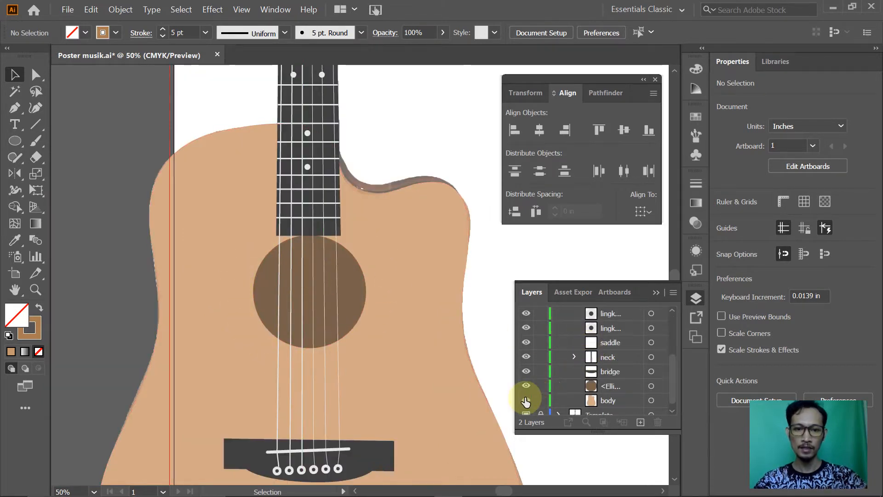
click(526, 400)
drag(197, 197, 374, 351)
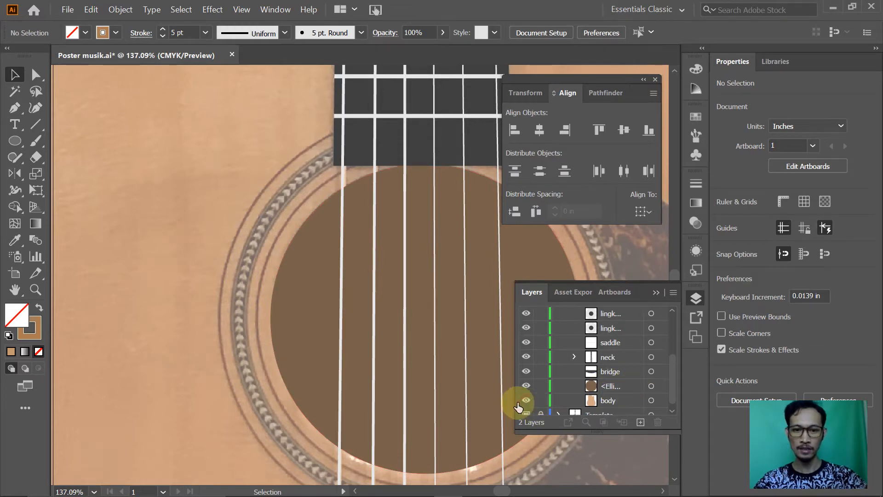
Show the guitar's body object again and fit the whole poster in view with the leaf artwork
click(526, 401)
ctrl+alt+click(328, 283)
ctrl+alt+click(327, 283)
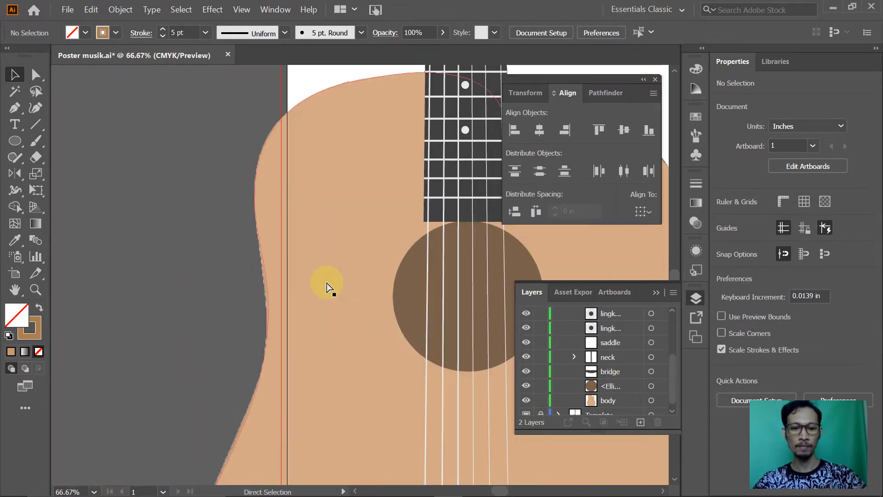
key(ctrl+0)
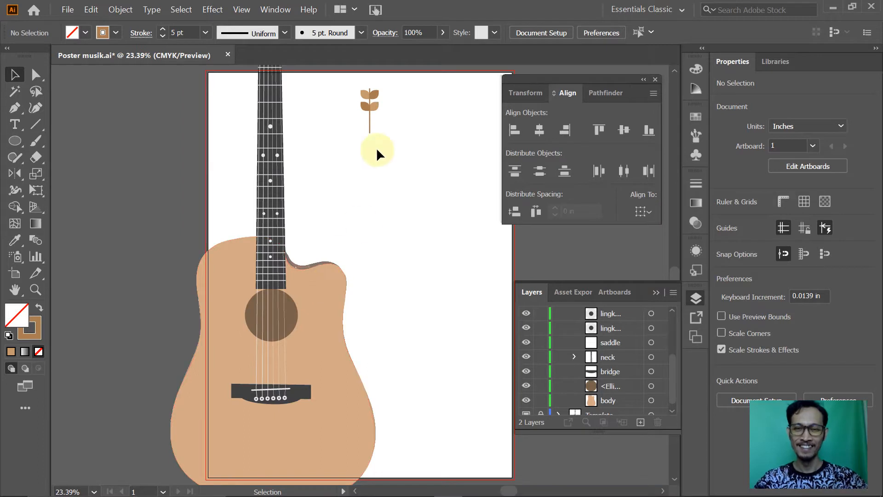
drag(404, 164, 394, 197)
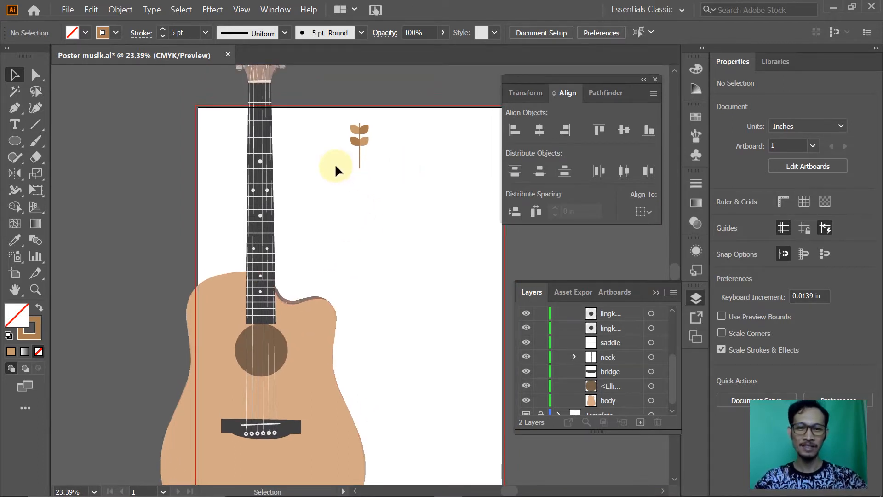
Check Creating the Brush step 1 in Foxit Reader, then shorten the line in Illustrator to span from the upper leaves' tops to the lower leaves' bottoms
key(alt+Tab)
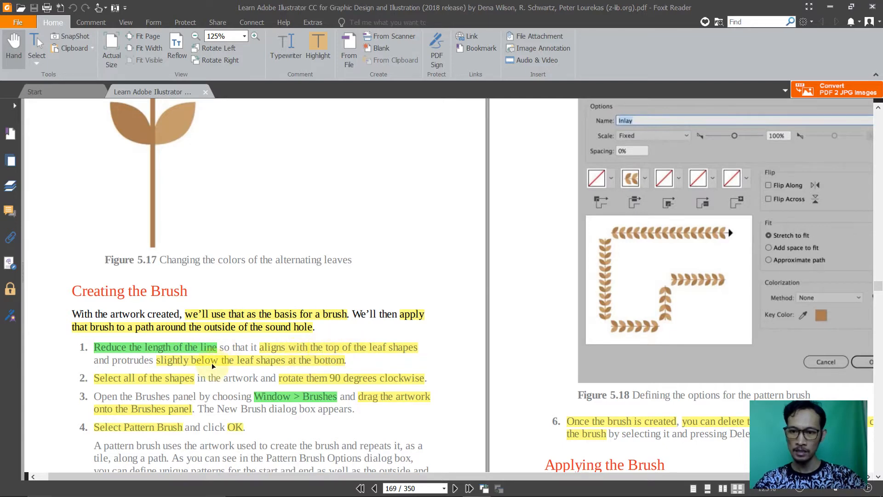
key(alt+Tab)
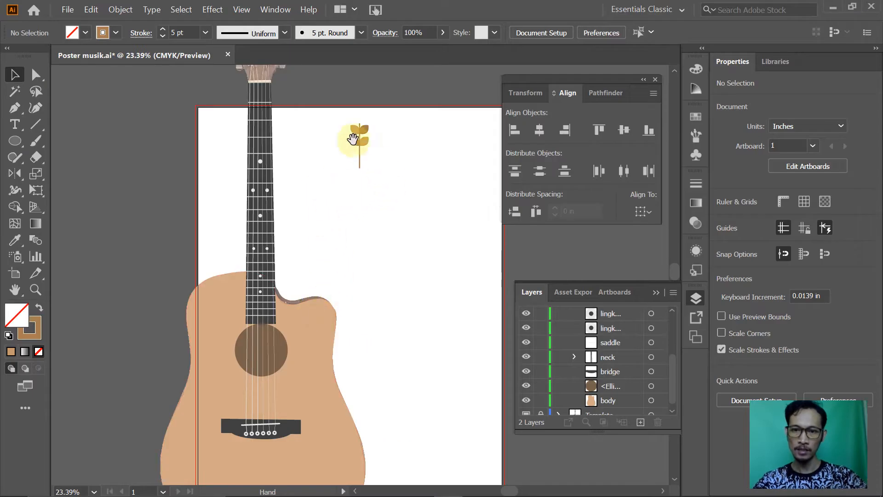
drag(328, 108, 416, 207)
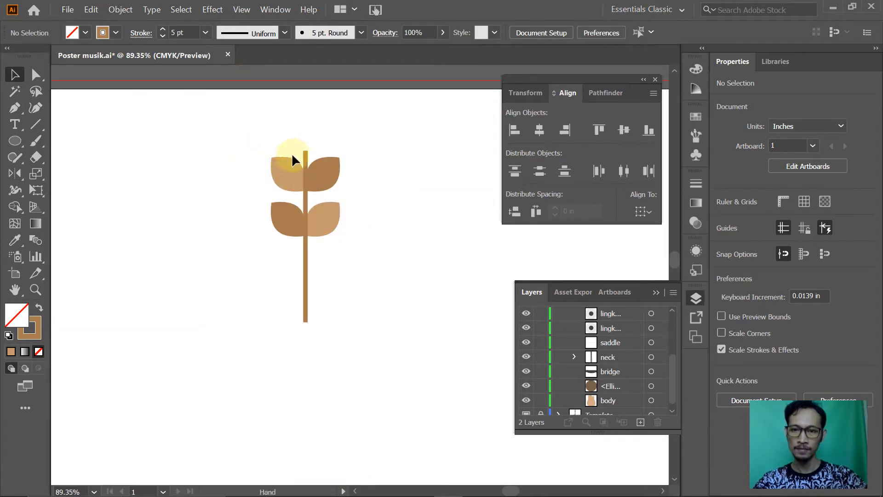
click(305, 158)
drag(253, 134, 418, 348)
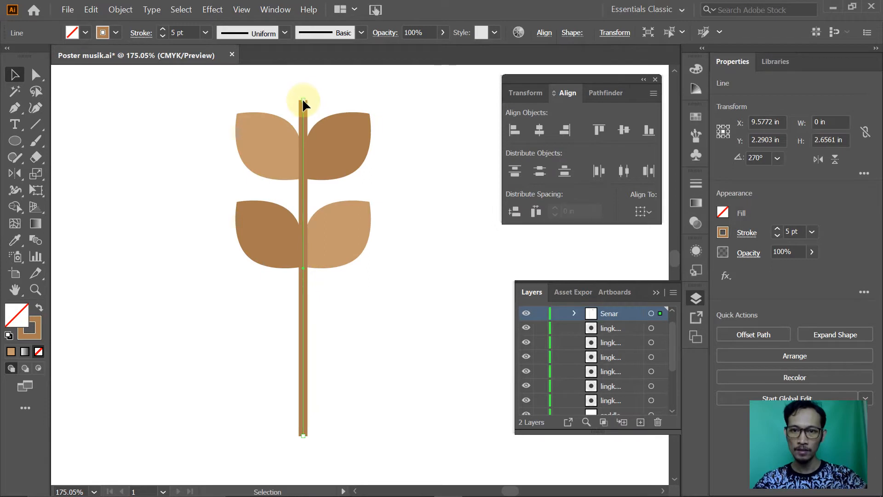
drag(303, 105, 304, 113)
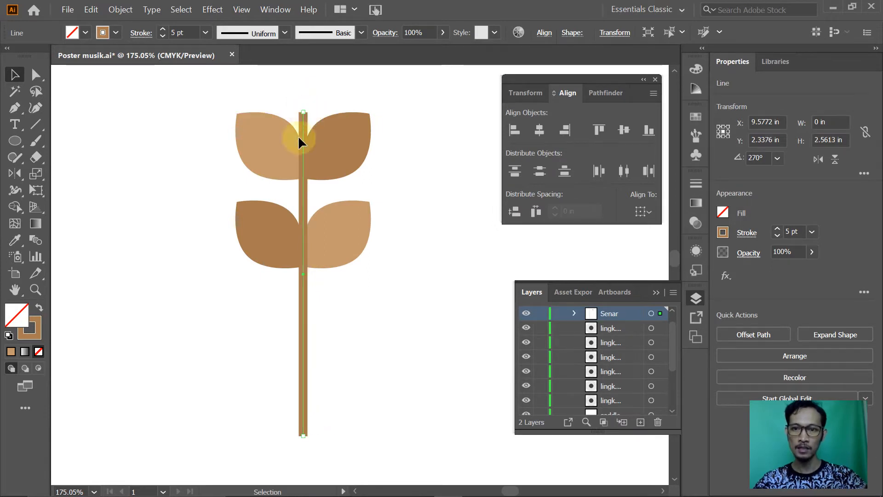
drag(304, 437, 306, 271)
click(345, 308)
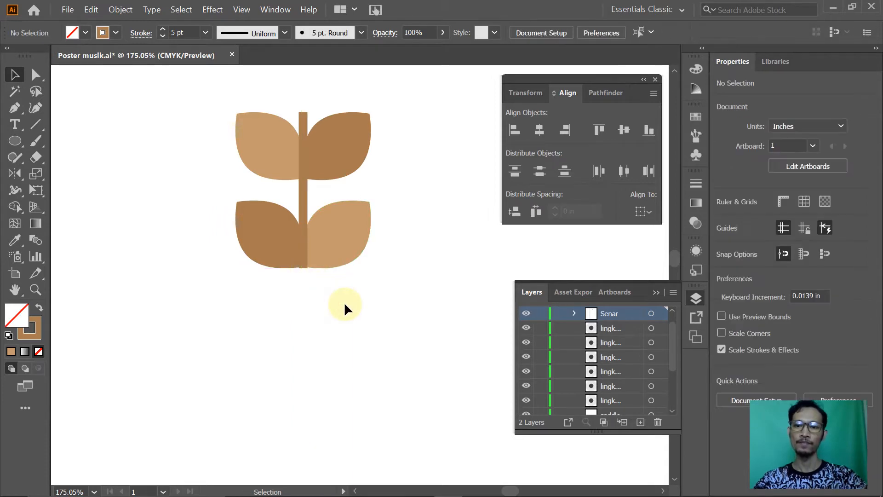
Check step 2 in Foxit Reader, then select the line and all four leaves in Illustrator and rotate them 90 degrees clockwise
key(alt+Tab)
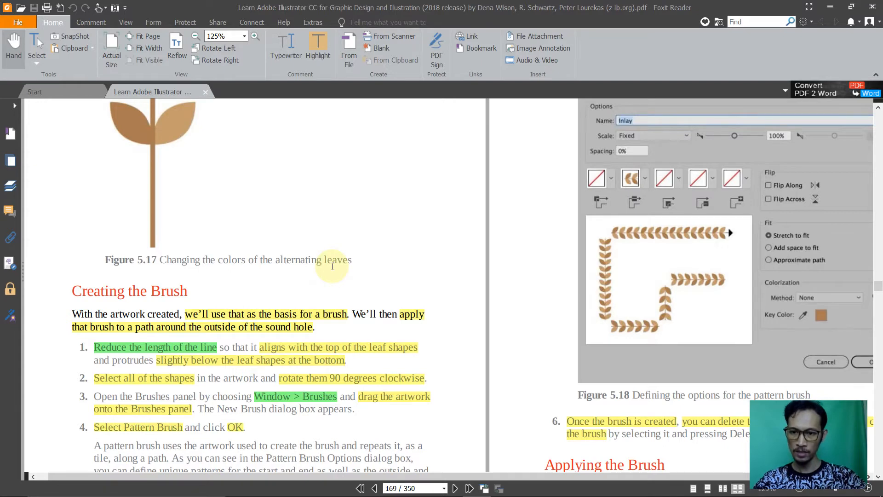
key(alt+Tab)
drag(195, 76, 455, 337)
key(alt+Tab)
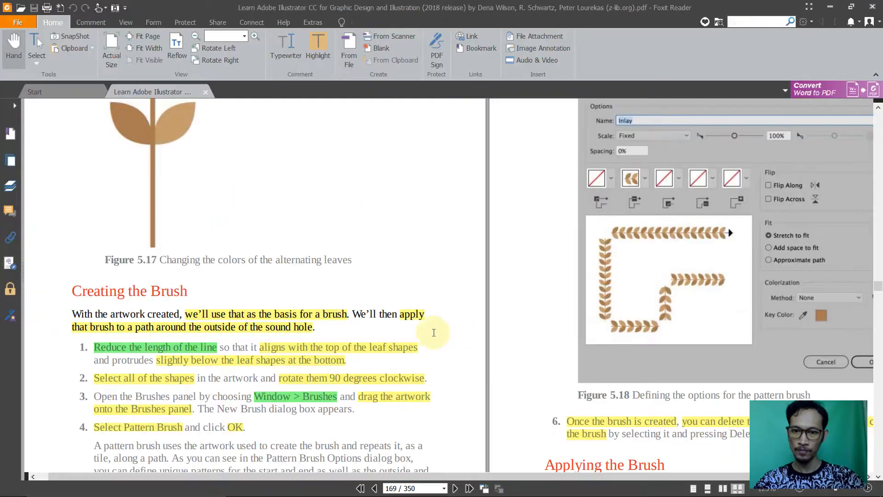
key(alt+Tab)
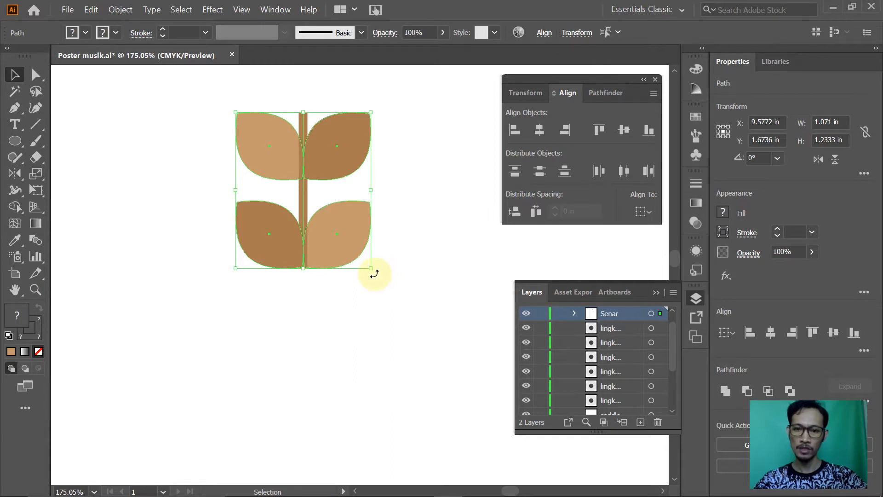
drag(376, 274, 233, 262)
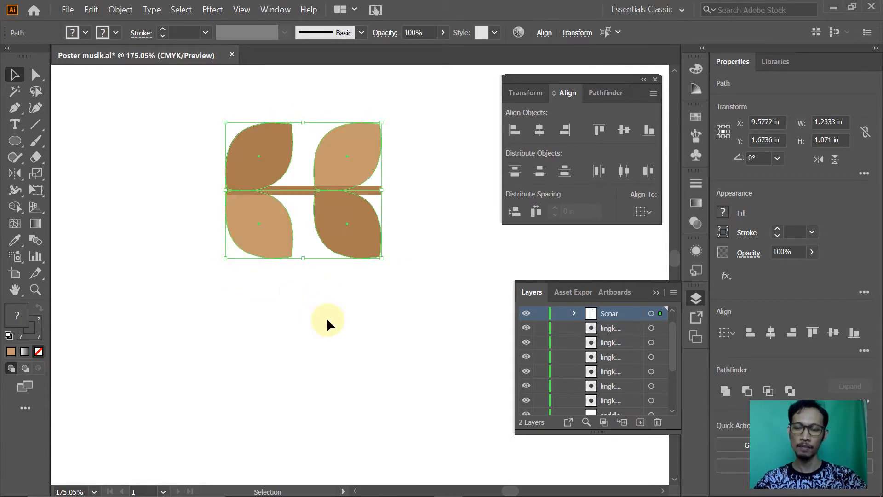
Check the Brushes panel instruction in step 3 in Foxit Reader, then close the floating Align panel in Illustrator
key(alt+Tab)
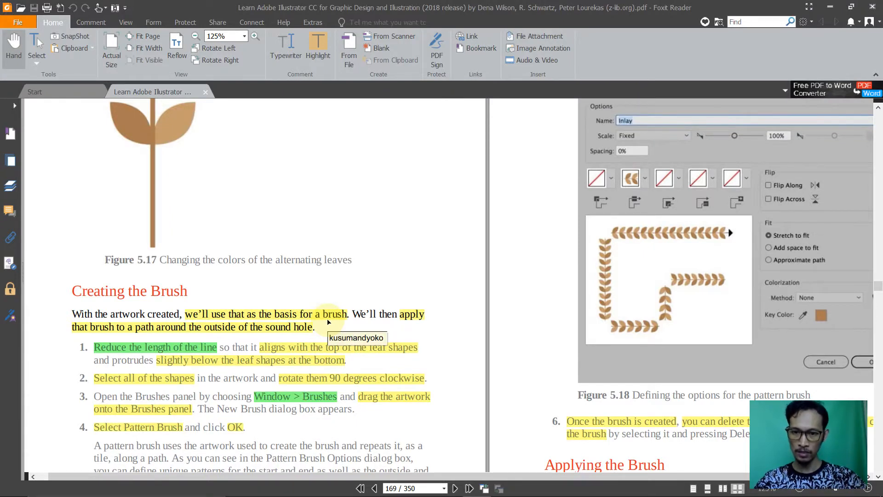
key(alt+Tab)
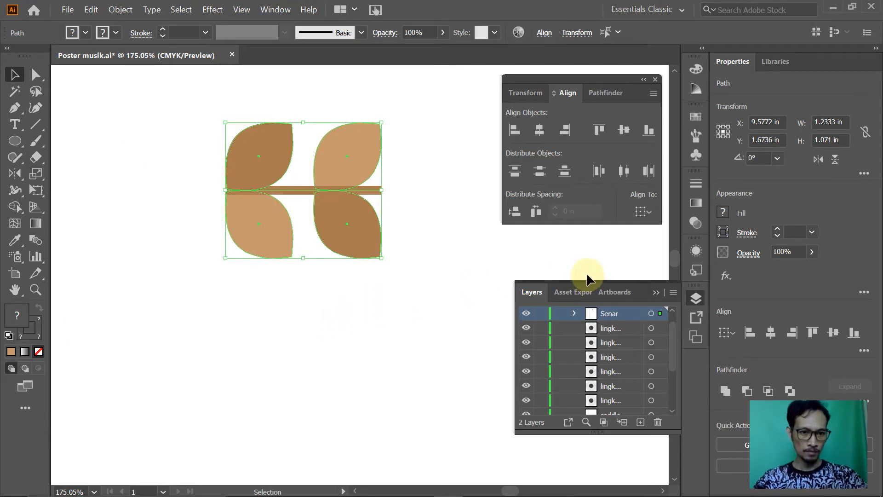
click(656, 81)
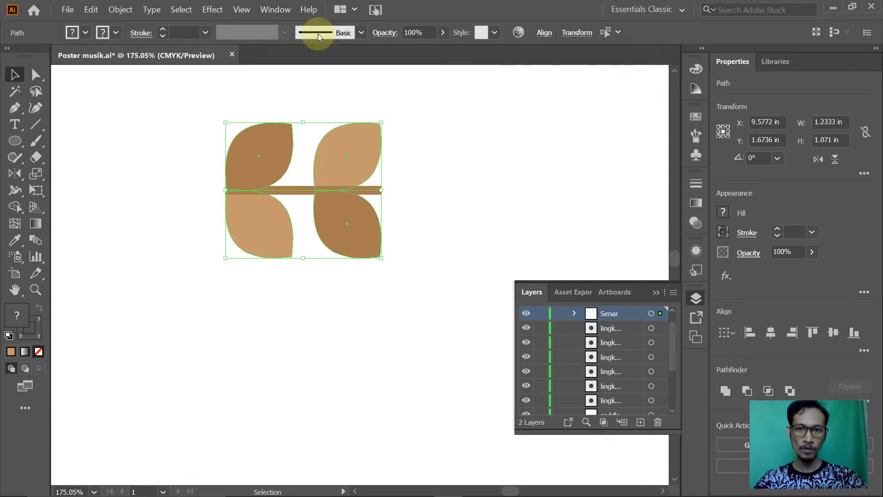
Show the Brushes panel and add the rotated line-and-leaf artwork to it as a new Pattern Brush
click(275, 9)
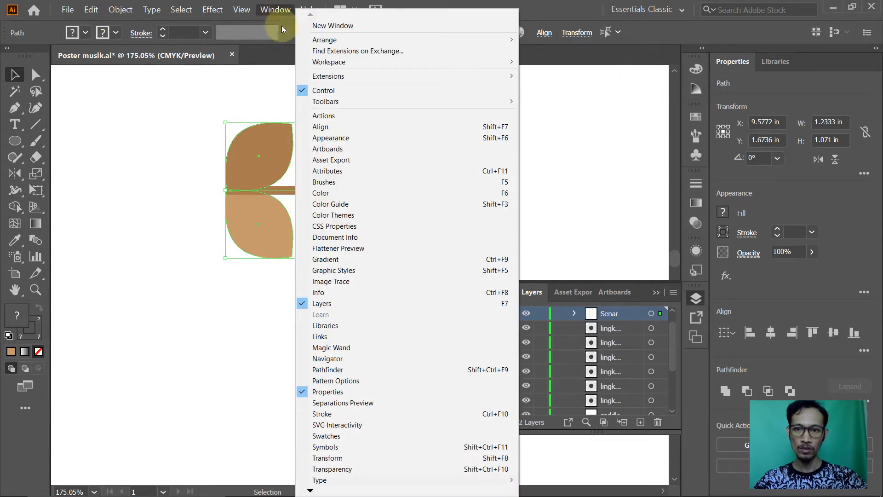
click(352, 181)
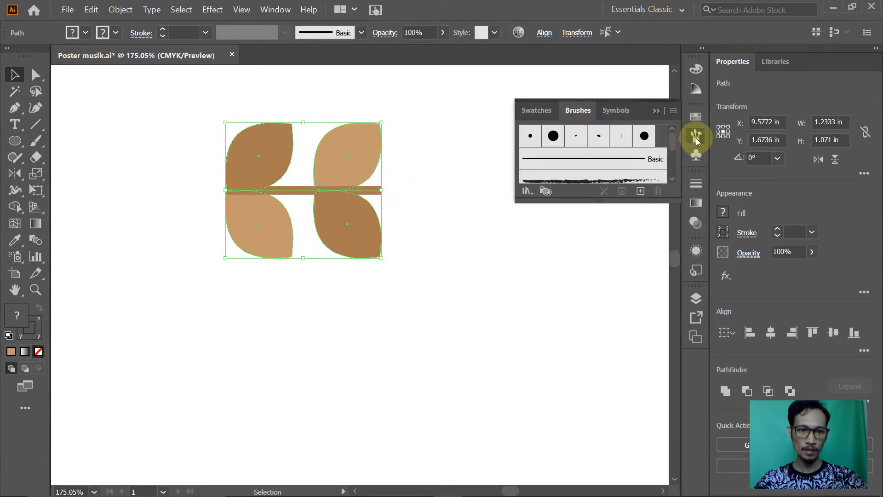
scroll(649, 165, down, 3)
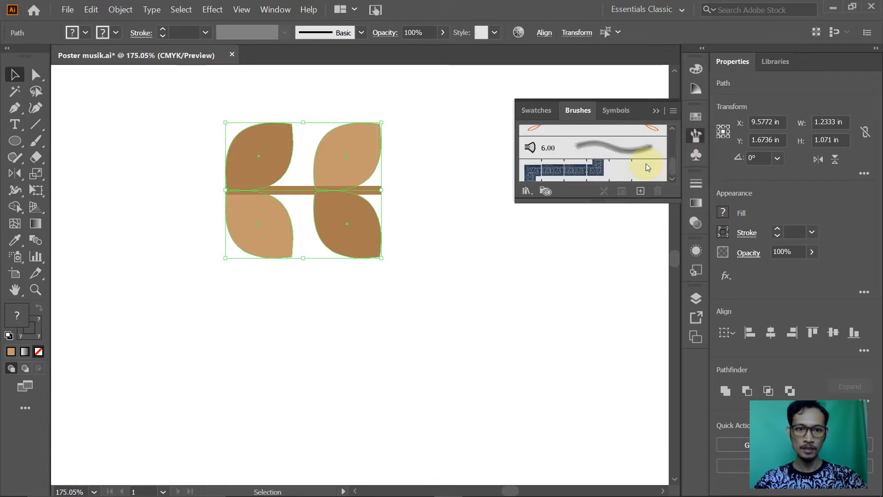
key(alt+Tab)
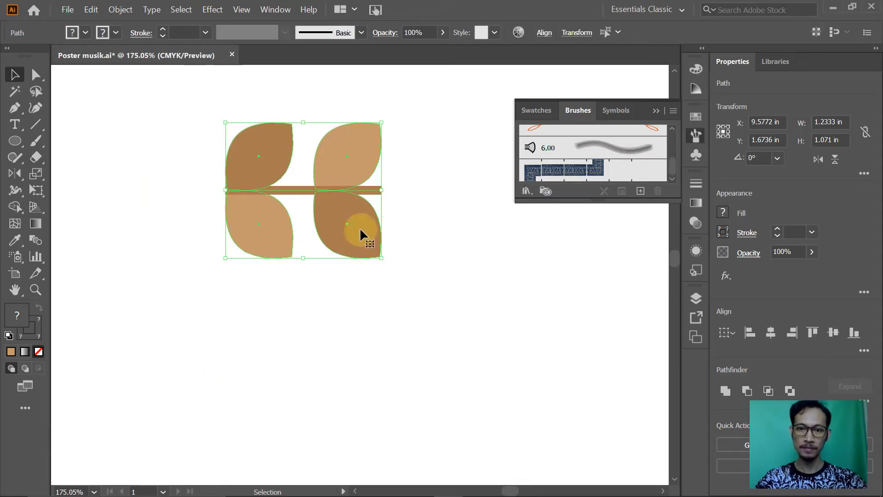
mouse_move(361, 236)
mouse_down()
mouse_move(483, 217)
mouse_move(559, 181)
mouse_up()
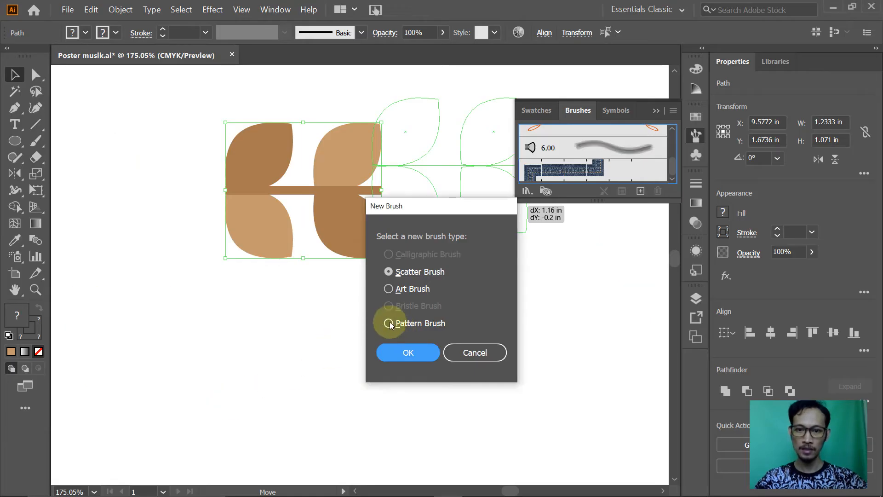
click(389, 323)
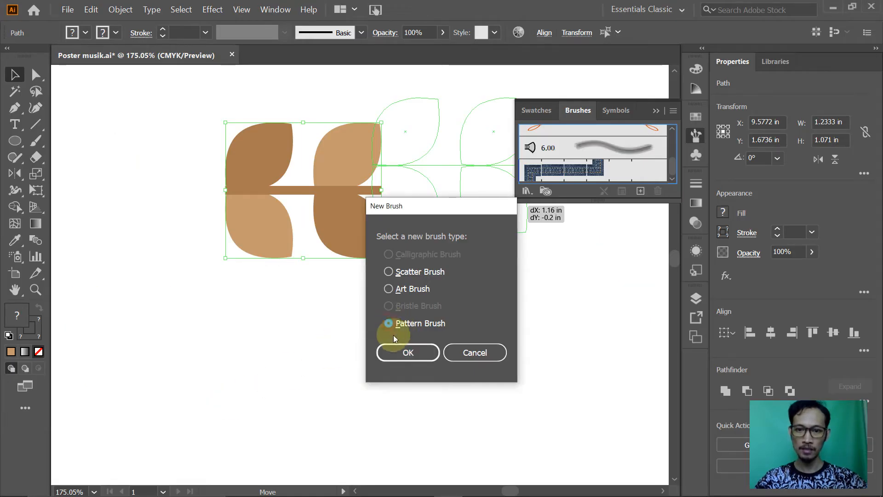
click(397, 355)
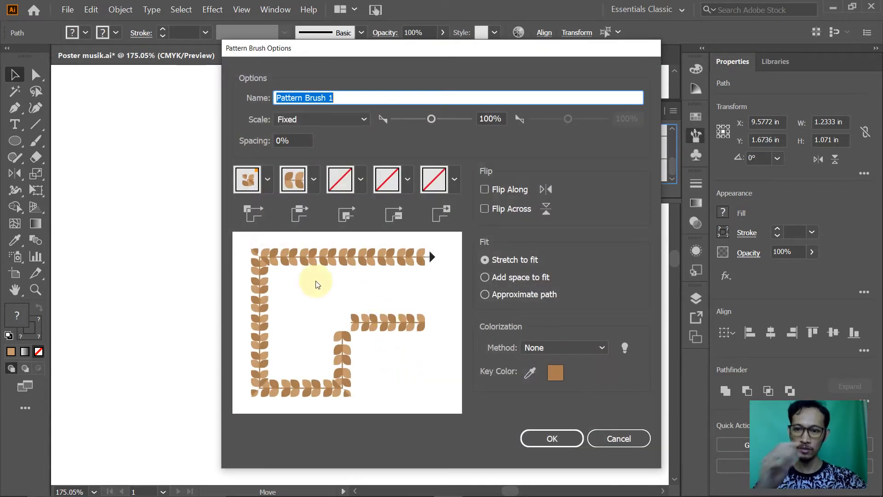
Read the corner tile notes and step 5 in Foxit Reader, then name the pattern brush Inlay in Illustrator
key(alt+Tab)
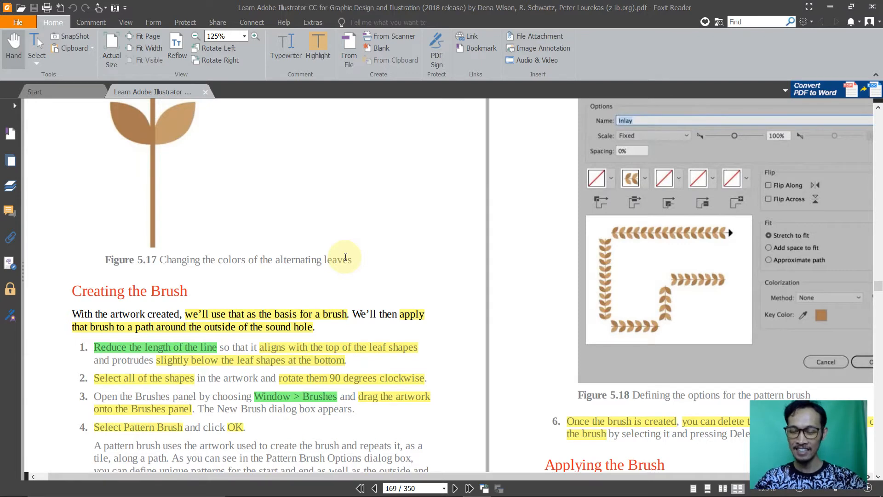
scroll(346, 257, down, 1)
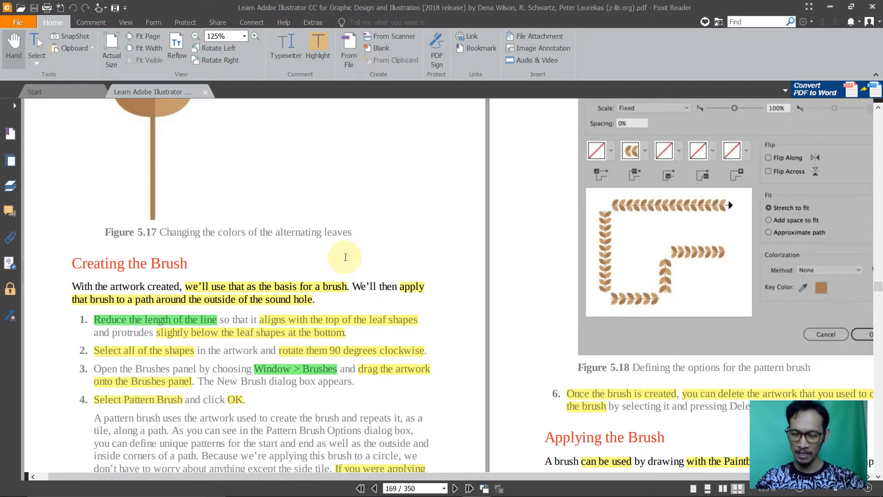
scroll(346, 257, down, 1)
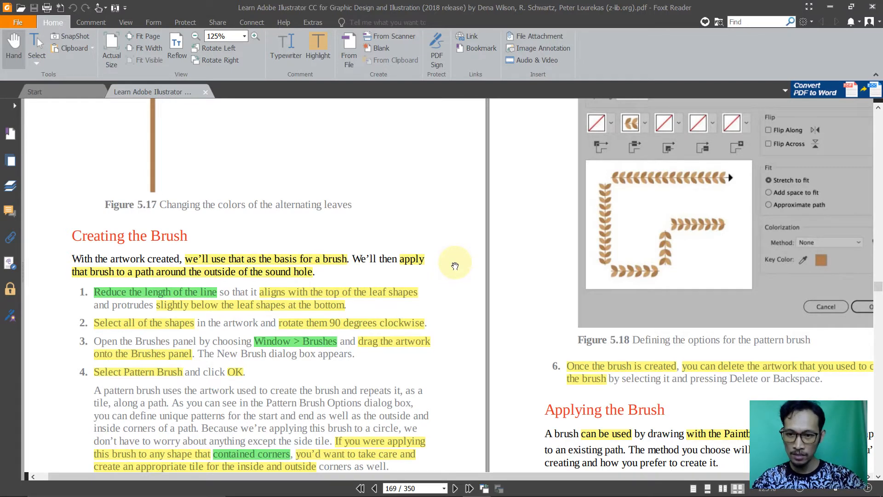
scroll(455, 266, down, 1)
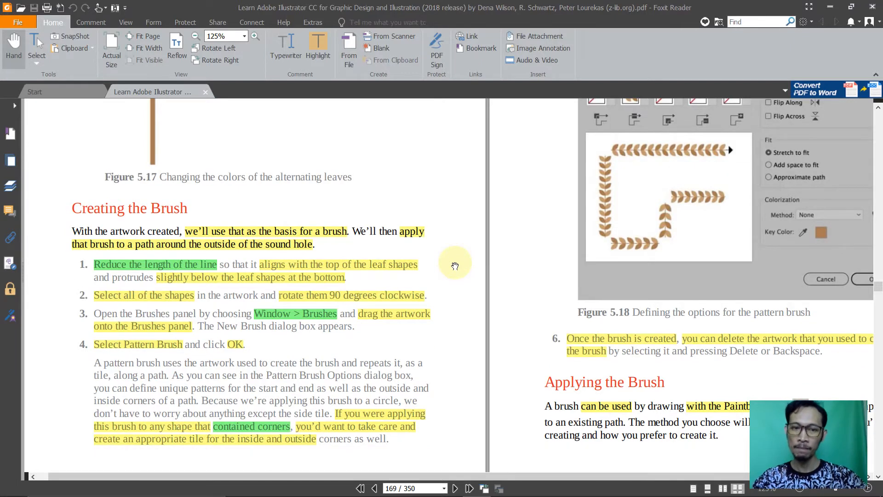
key(alt+Tab)
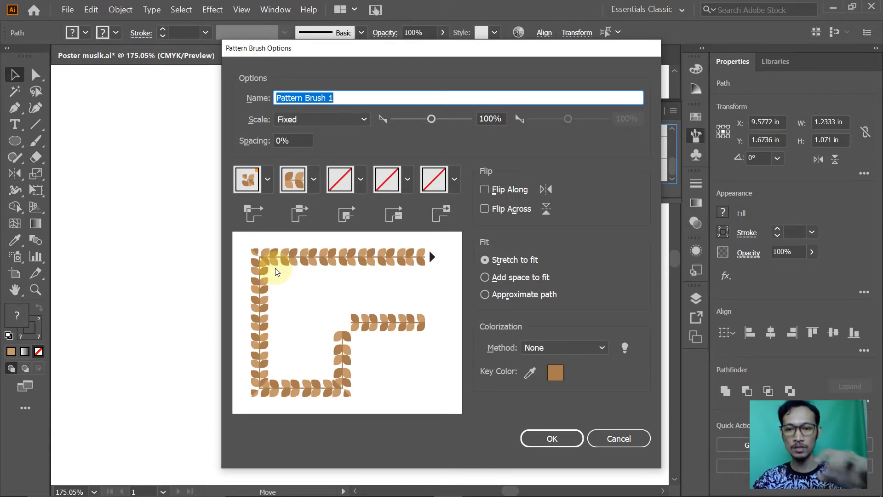
key(alt+Tab)
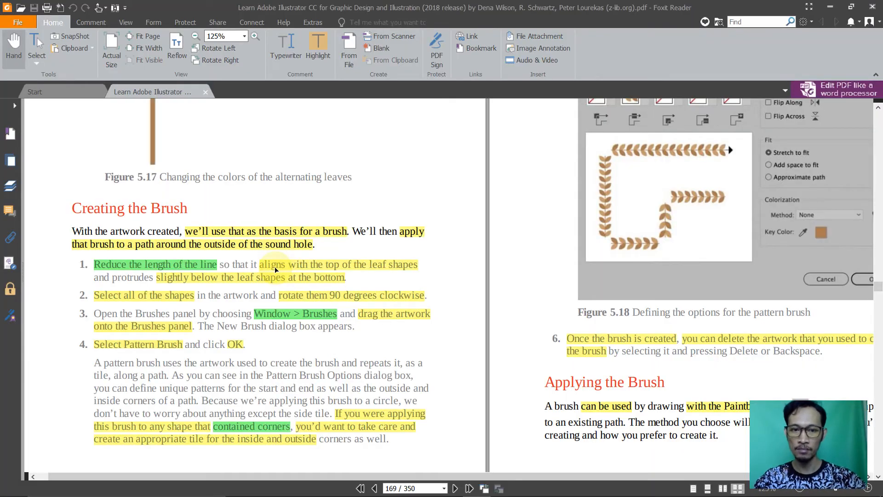
drag(538, 152, 302, 328)
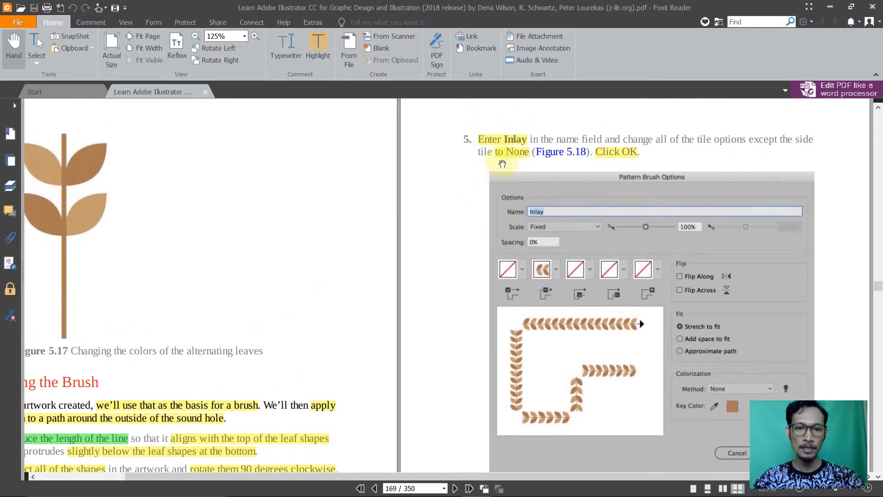
key(alt+Tab)
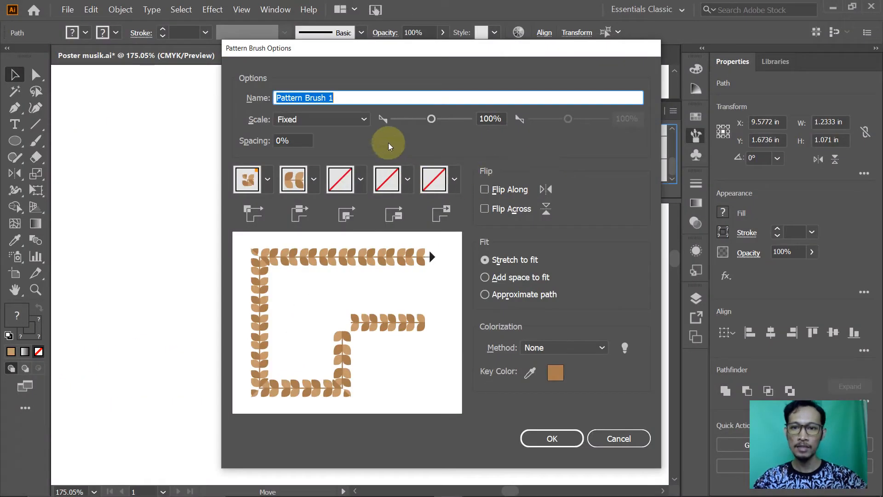
key(BackSpace)
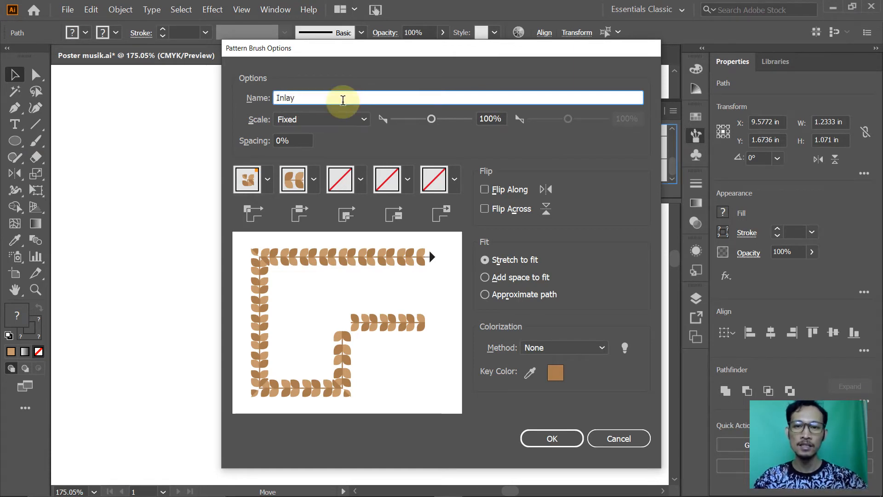
Compare the tile settings with Figure 5.18 in Foxit Reader, then set the brush's outer corner tile to None in Illustrator
key(alt+Tab)
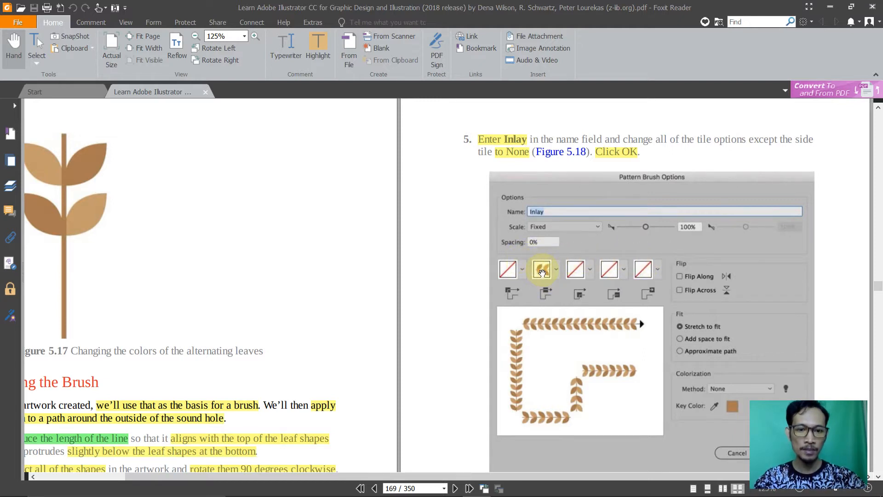
key(alt+Tab)
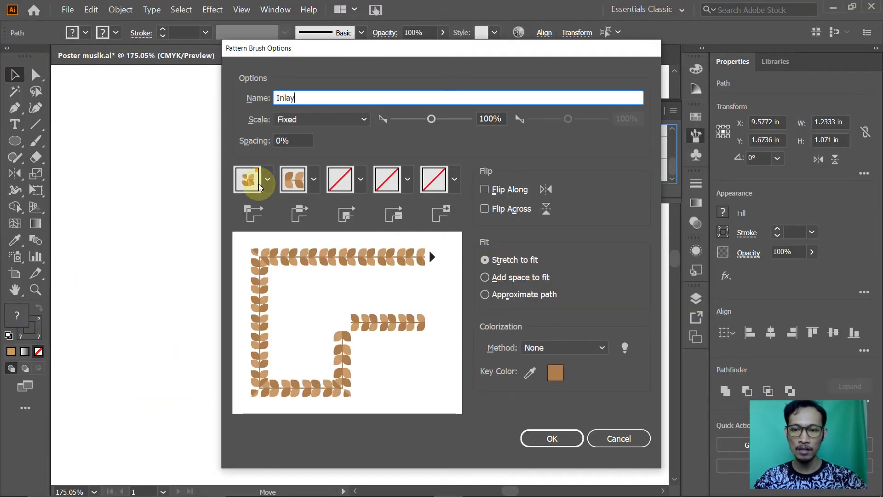
click(268, 184)
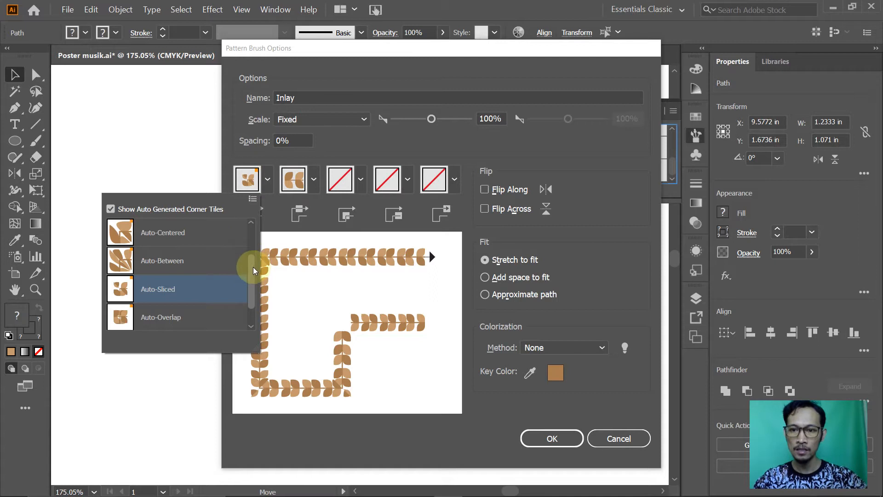
drag(253, 267, 258, 226)
click(192, 233)
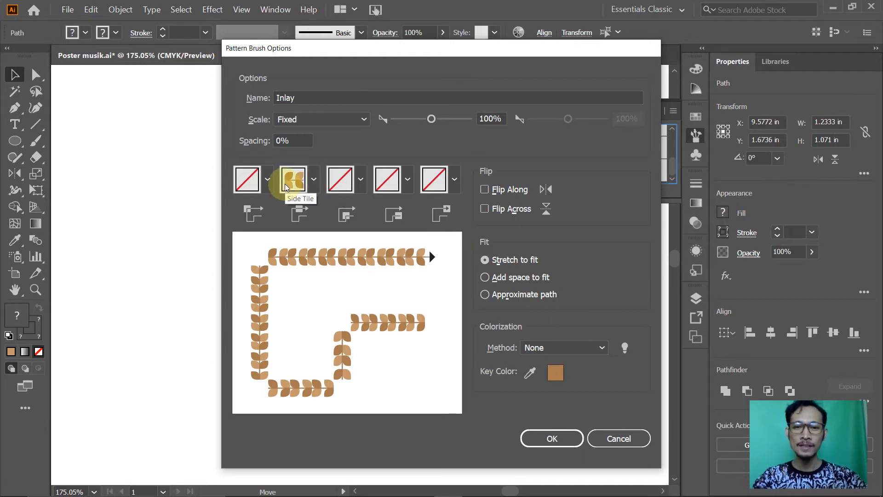
Check step 6 in Foxit Reader, then accept the Inlay brush options in Illustrator and delete the leaf artwork used for it
key(alt+Tab)
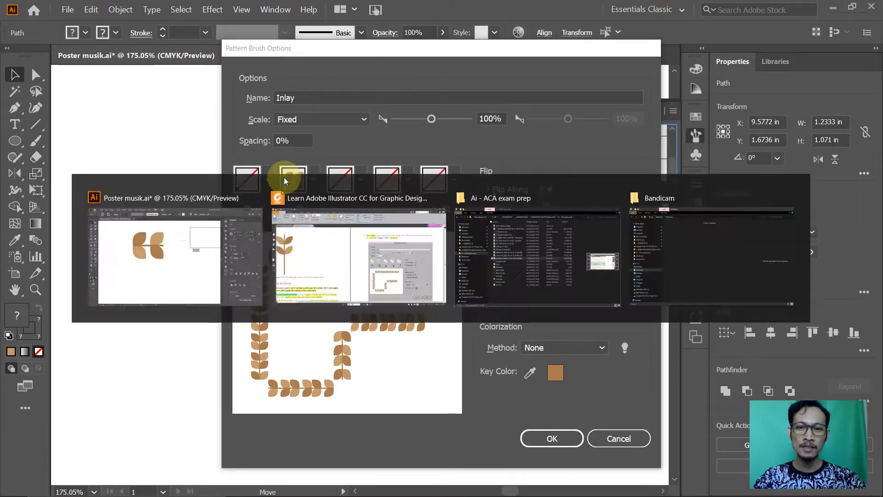
scroll(343, 194, down, 3)
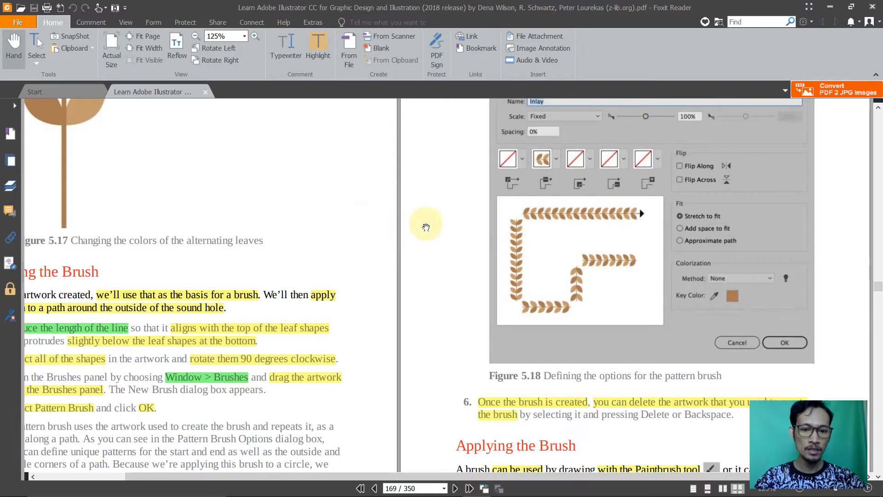
scroll(367, 187, down, 1)
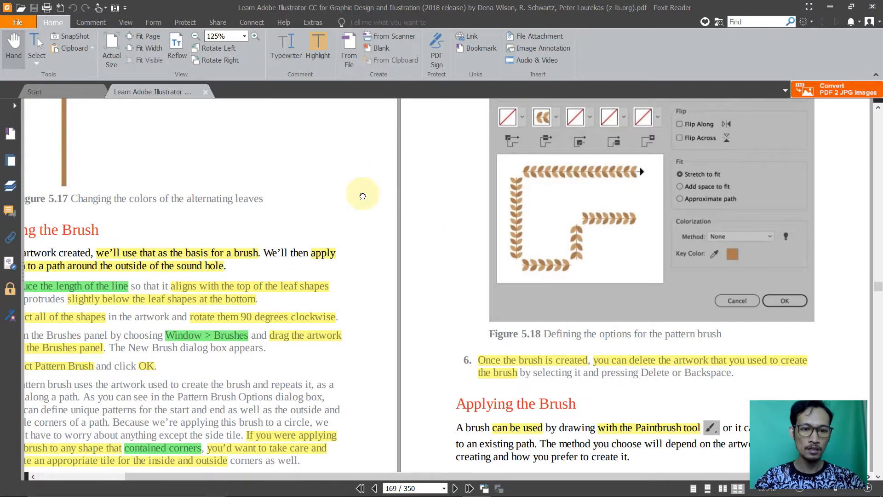
scroll(350, 193, up, 2)
scroll(320, 184, down, 1)
scroll(319, 184, down, 1)
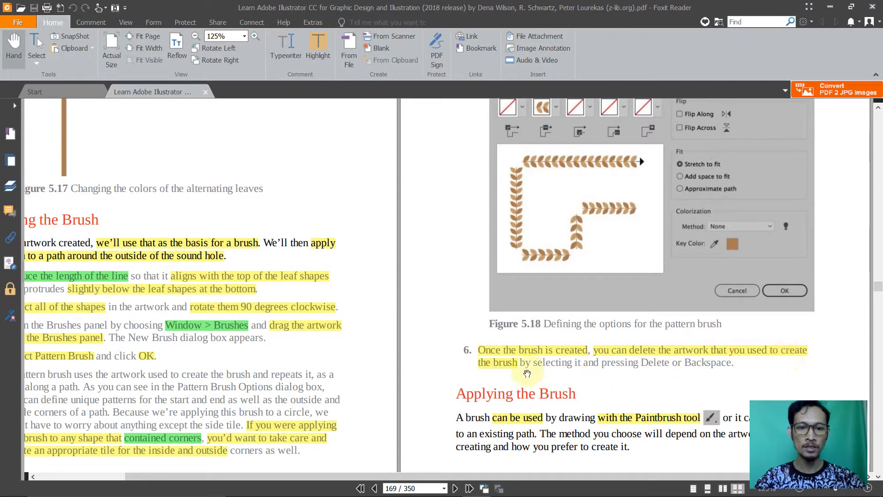
key(alt+Tab)
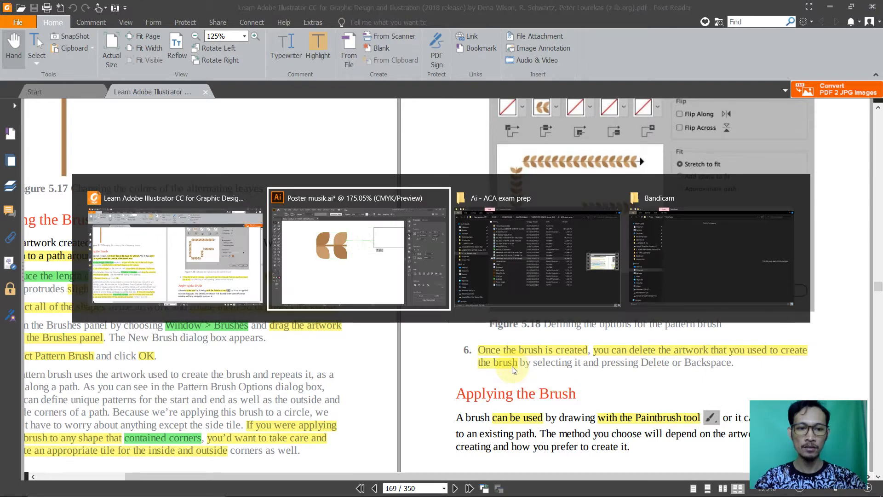
click(548, 439)
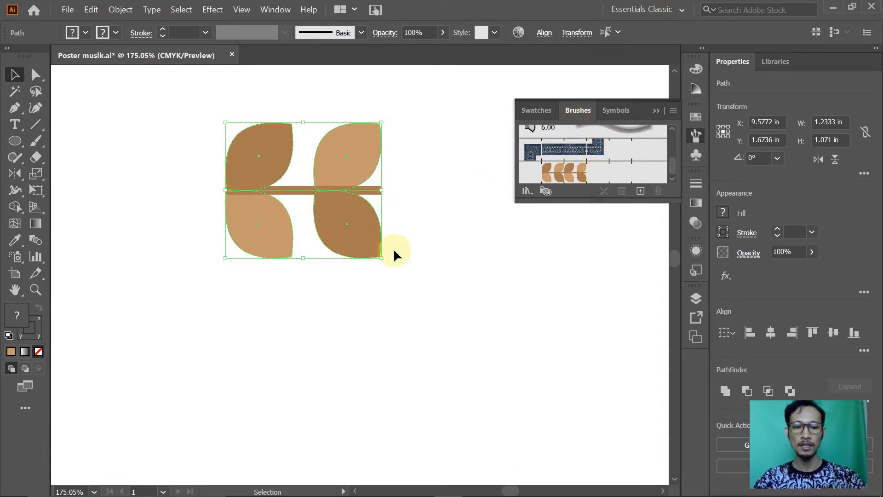
key(Delete)
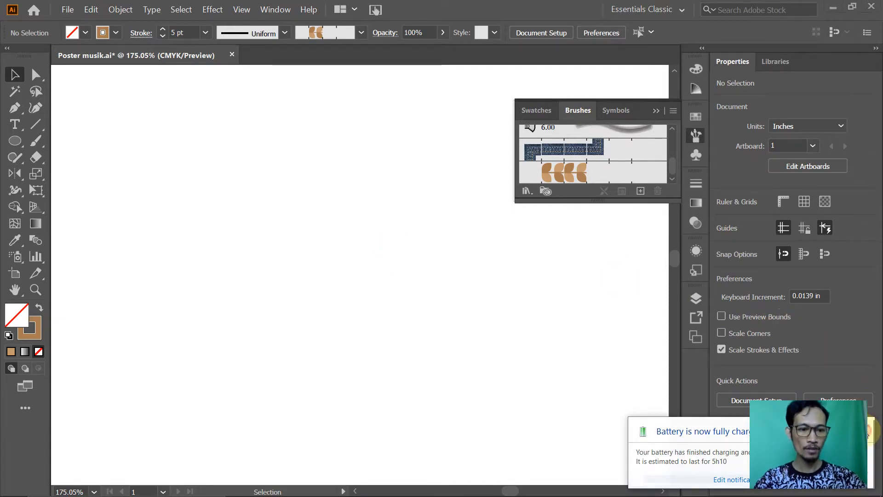
Read the Applying the Brush section in Foxit Reader, including its numbered steps for the guitar's sound hole
key(alt+Tab)
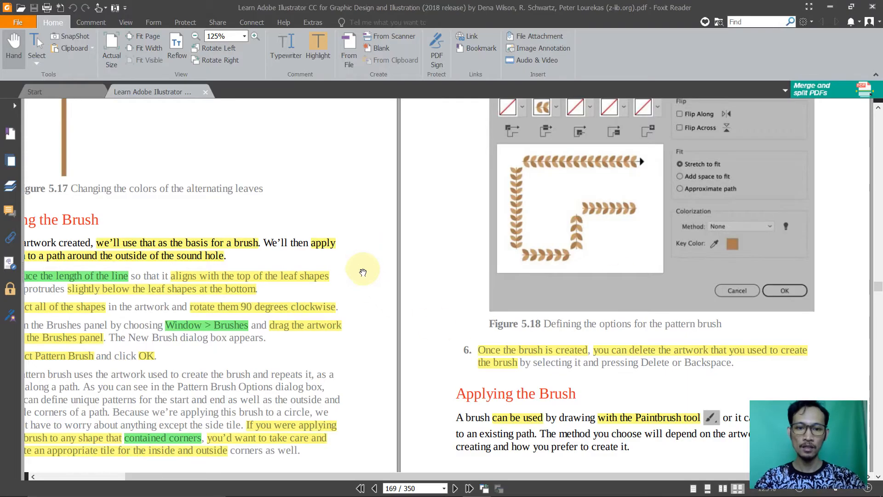
scroll(419, 253, down, 3)
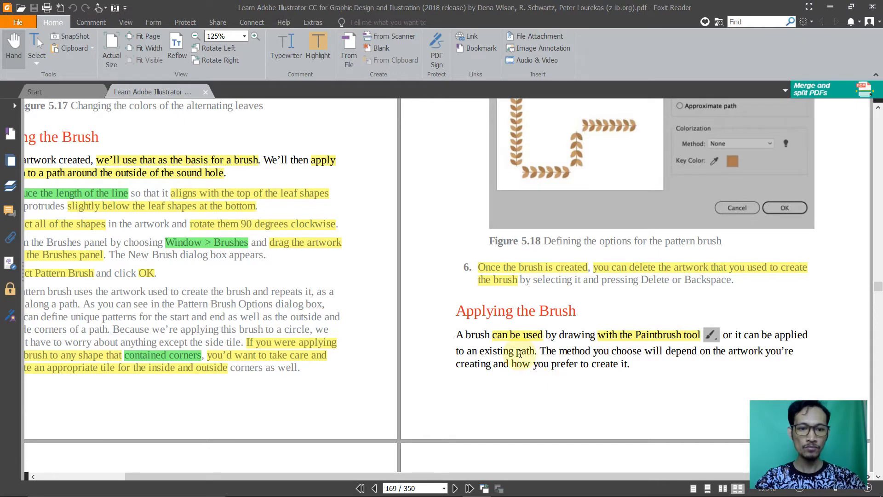
scroll(338, 424, left, 2)
scroll(337, 425, down, 5)
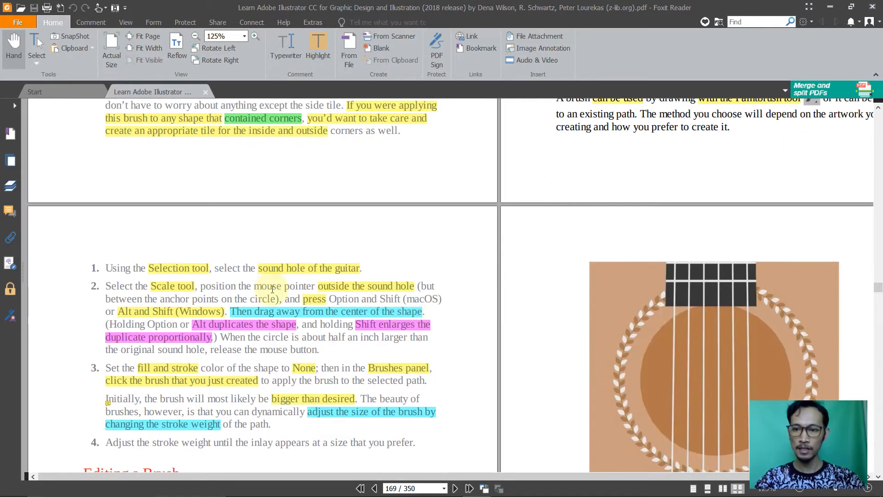
scroll(273, 232, down, 1)
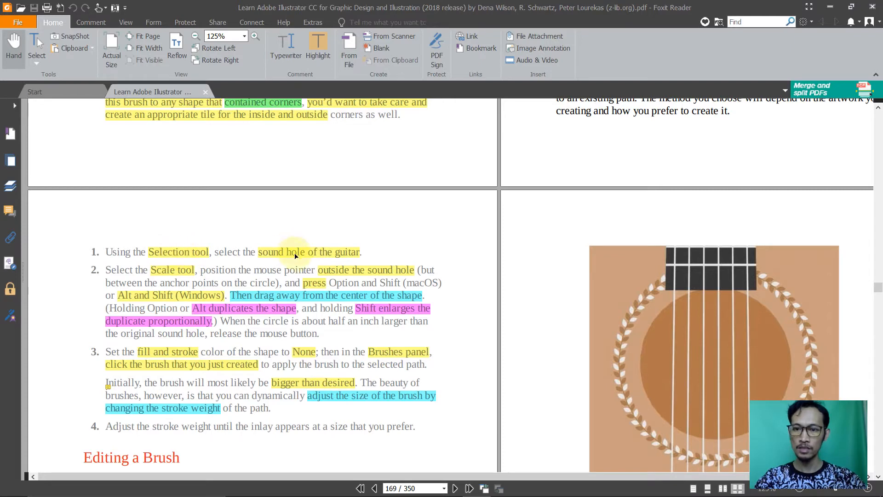
Switch to Illustrator and identify the sound hole's ellipse among the Guitar sublayers by toggling its visibility
key(alt+Tab)
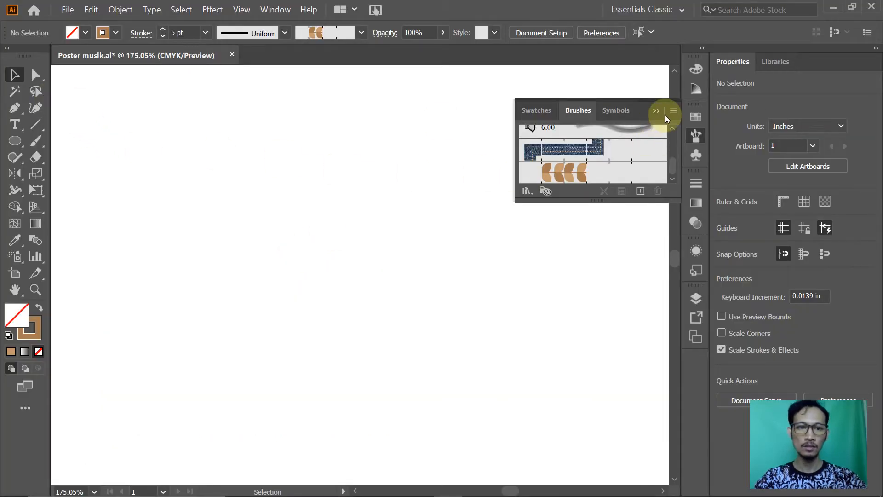
click(697, 296)
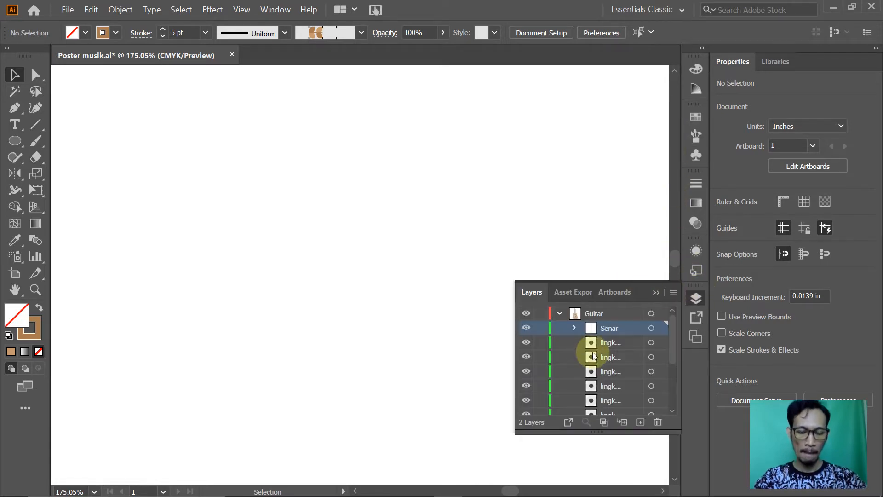
scroll(593, 356, down, 5)
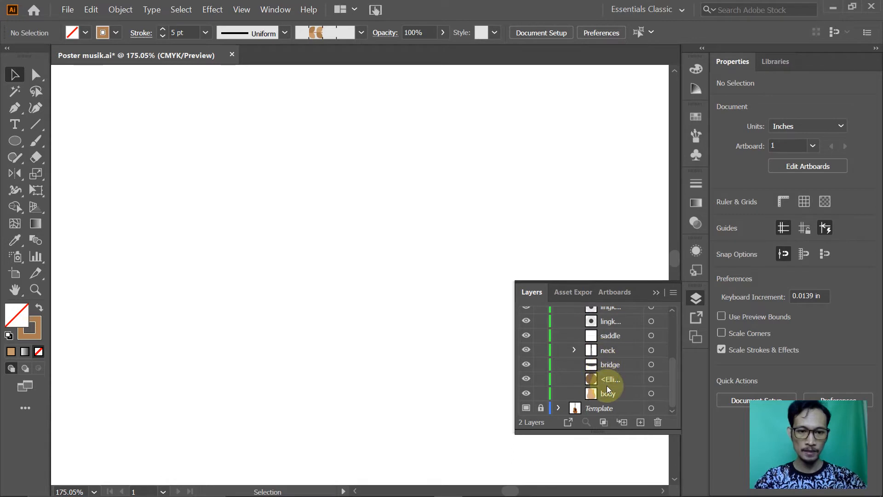
click(611, 380)
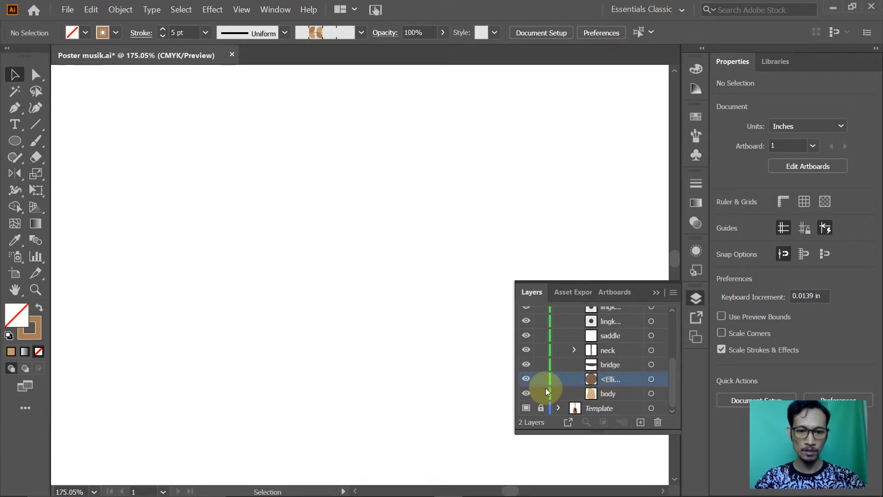
key(ctrl+0)
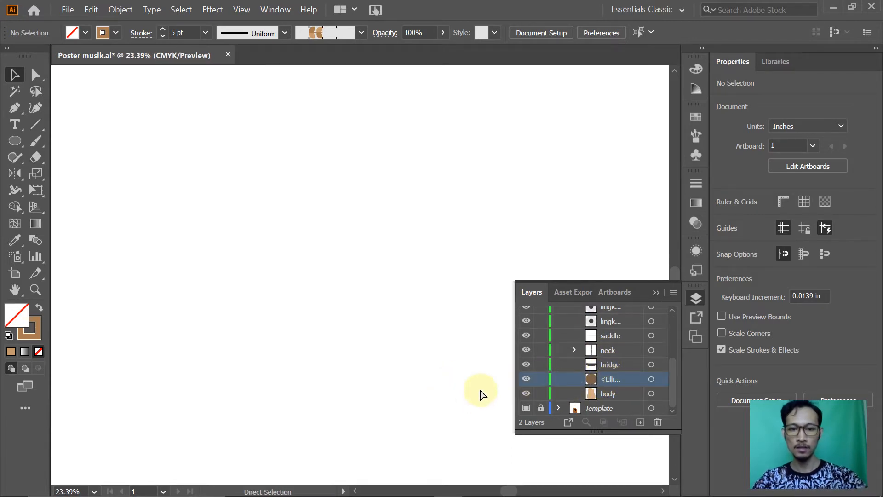
key(ctrl+space)
drag(210, 206, 361, 390)
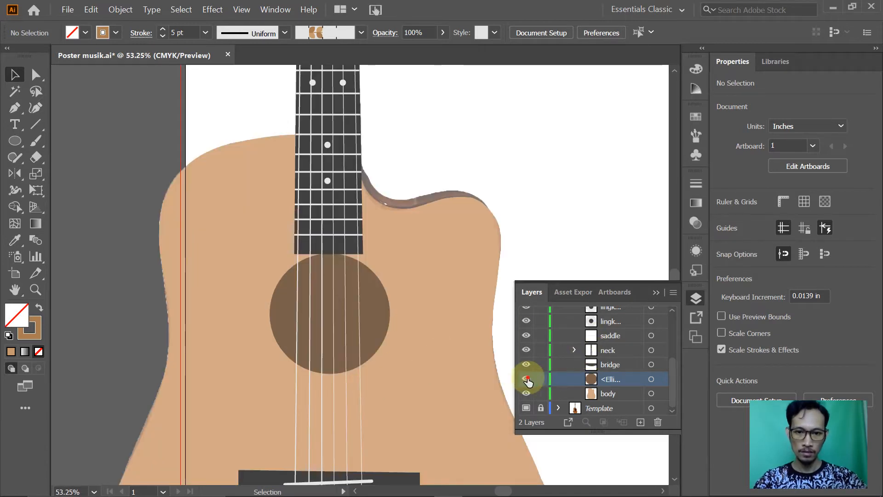
click(527, 379)
click(527, 379)
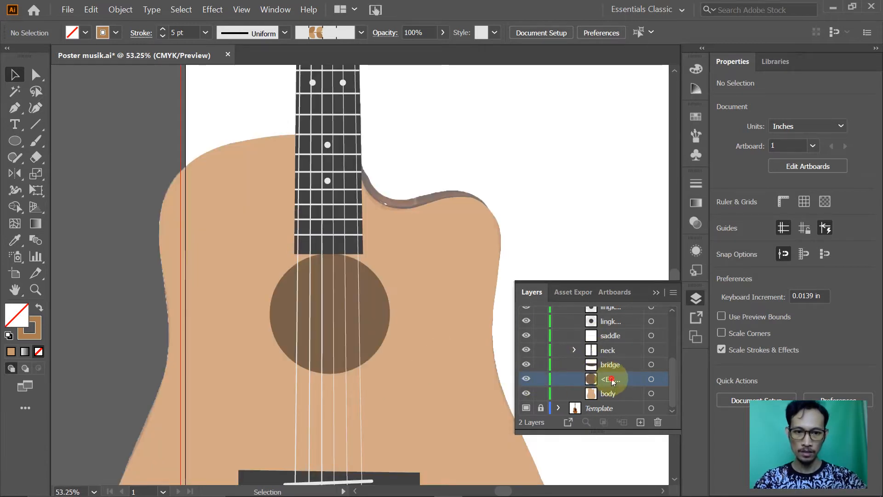
Rename the ellipse sublayer between bridge and body as sound hole
double_click(612, 380)
text(sound)
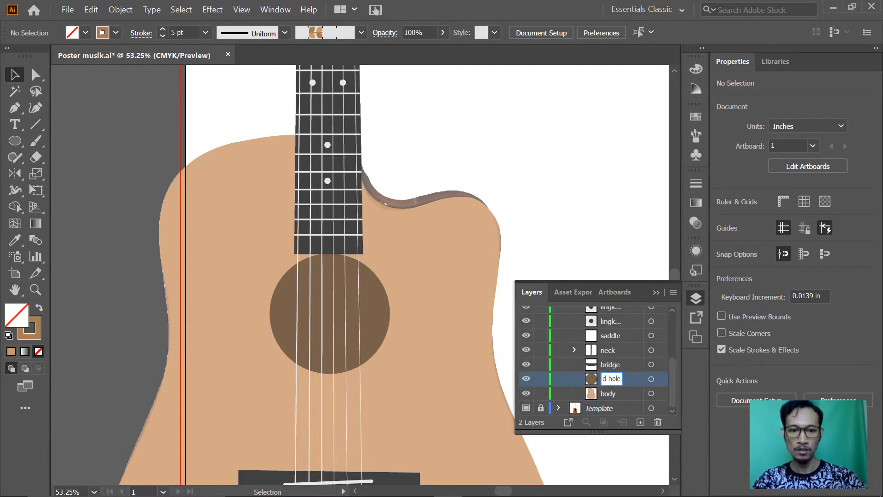
text( hole)
key(Return)
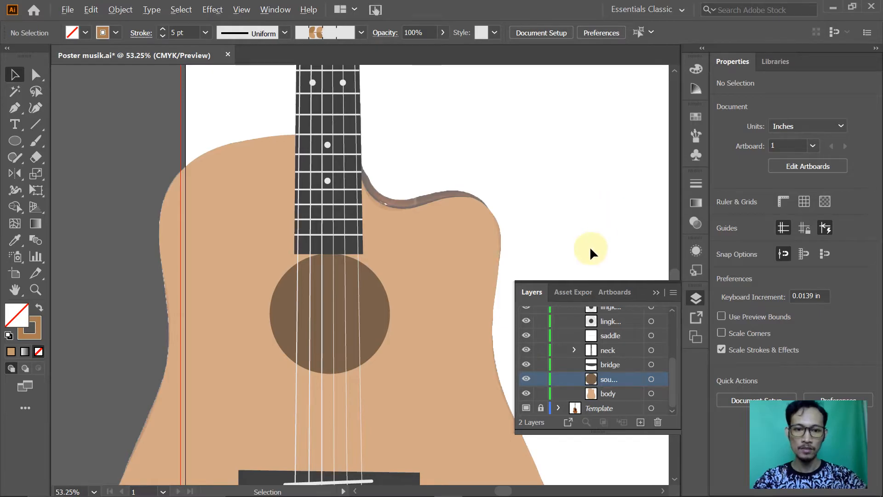
Check step 1 in Foxit Reader, then select the guitar's sound hole circle in Illustrator
key(alt+Tab)
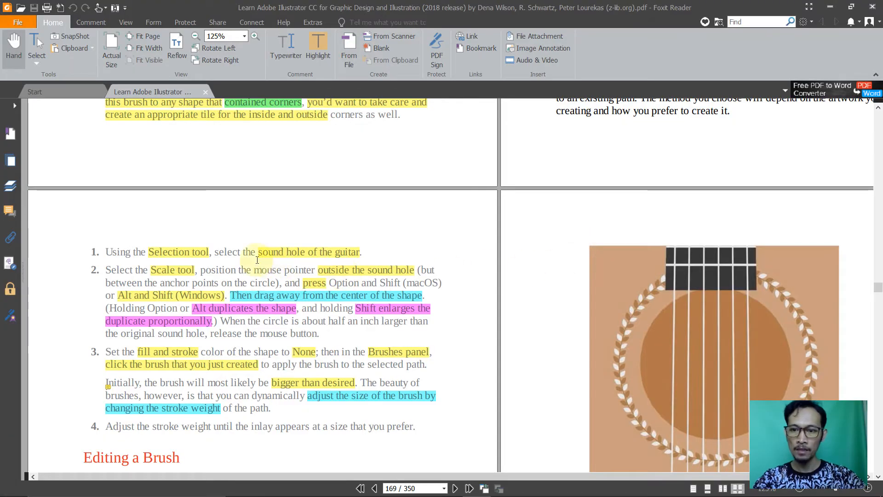
key(alt+Tab)
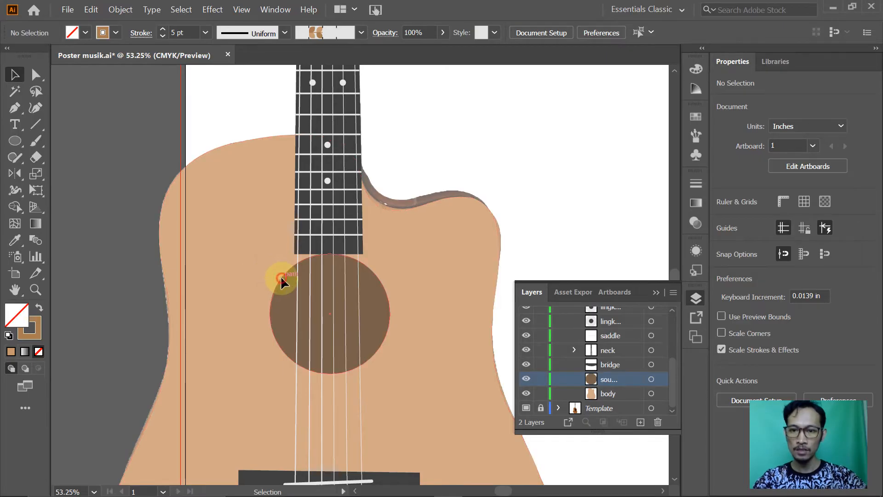
click(280, 275)
Read steps 2 to 4 in Foxit Reader on duplicating the sound hole, applying the brush and adjusting its stroke weight
key(alt+Tab)
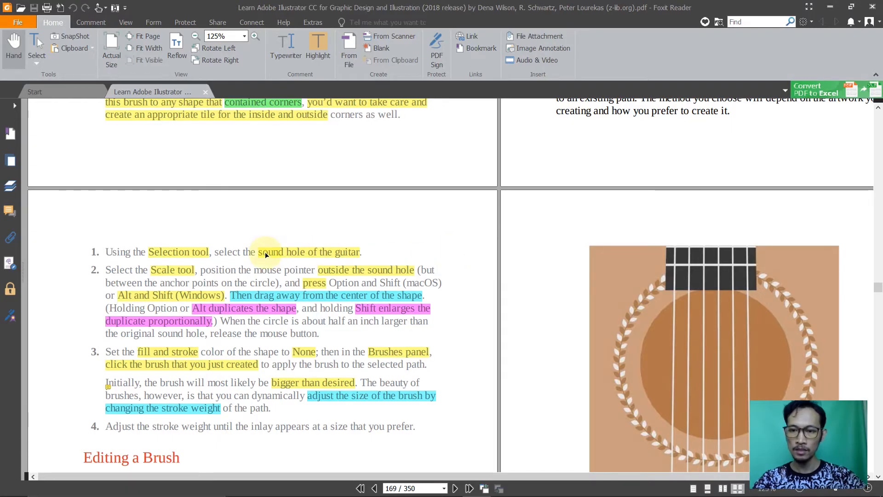
key(z)
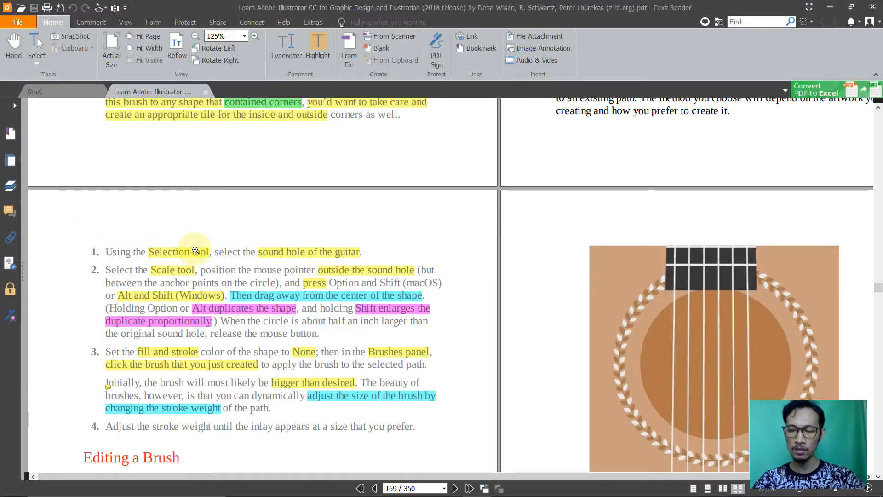
key(Escape)
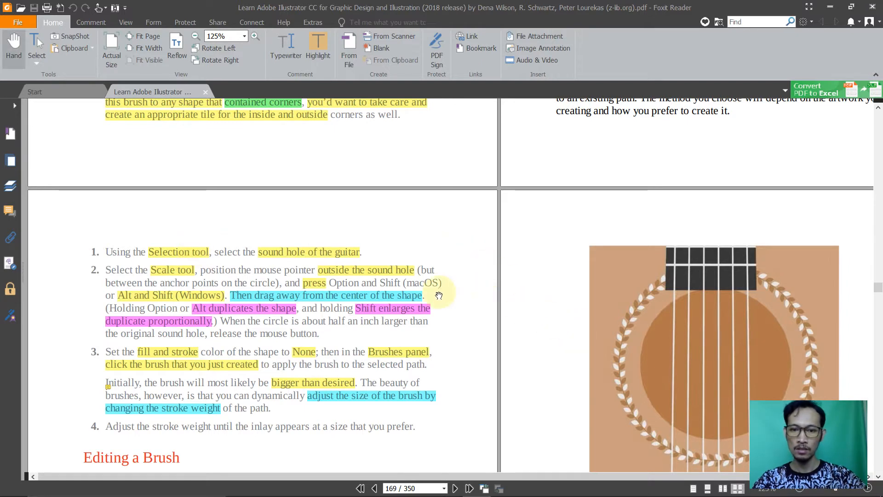
scroll(439, 296, up, 2)
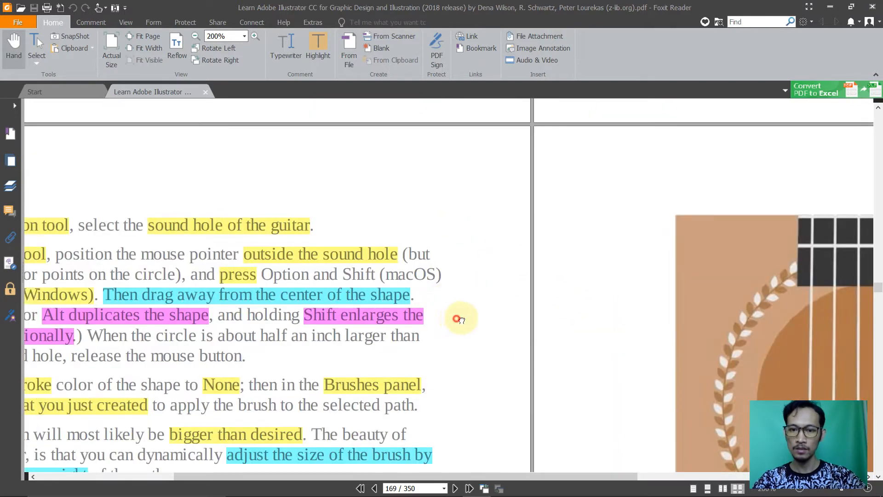
drag(458, 319, 641, 236)
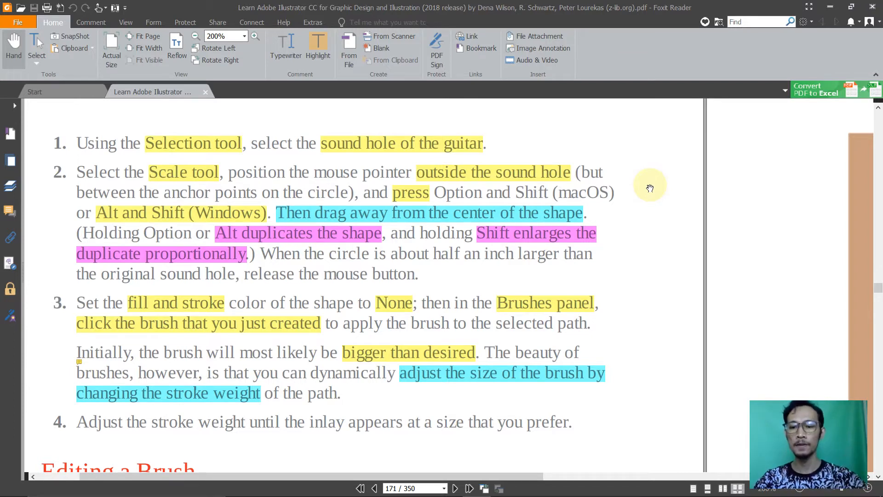
Return to Illustrator and try the Scale tool on the sound hole from a reference point just outside it, accepting 100% uniform scaling
key(alt+Tab)
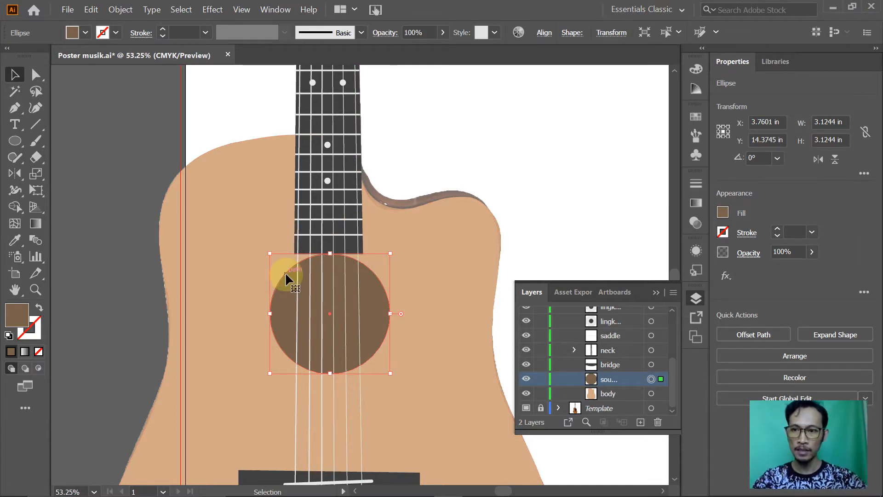
click(40, 175)
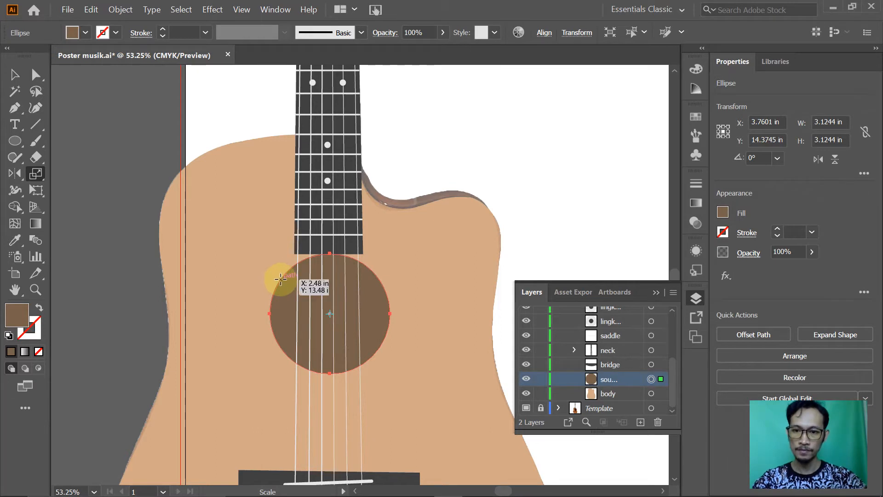
click(262, 270)
alt+click(261, 270)
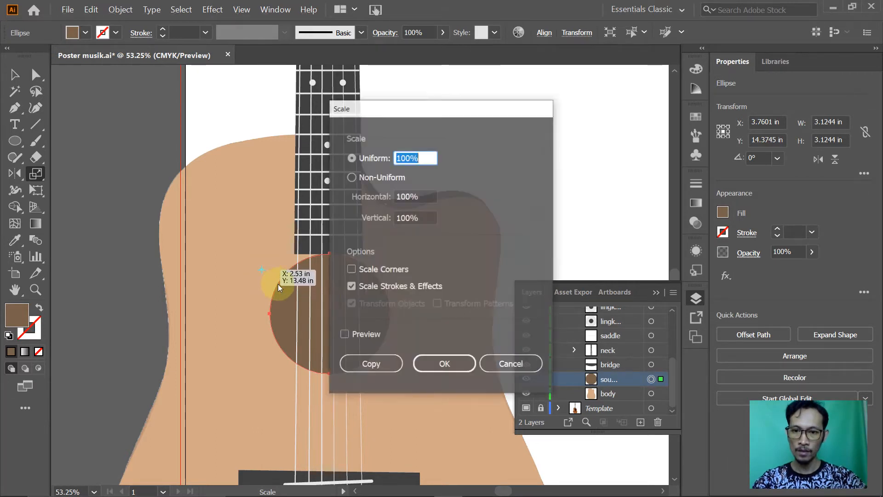
click(439, 358)
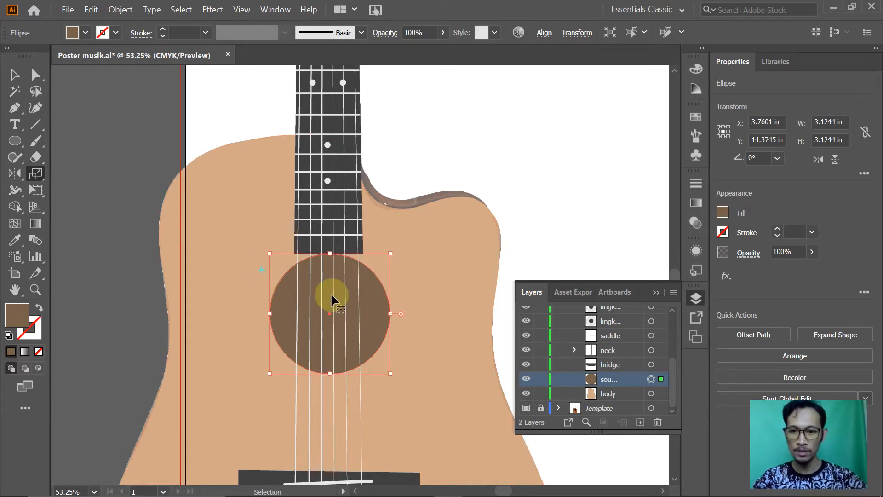
key(ctrl+shift+a)
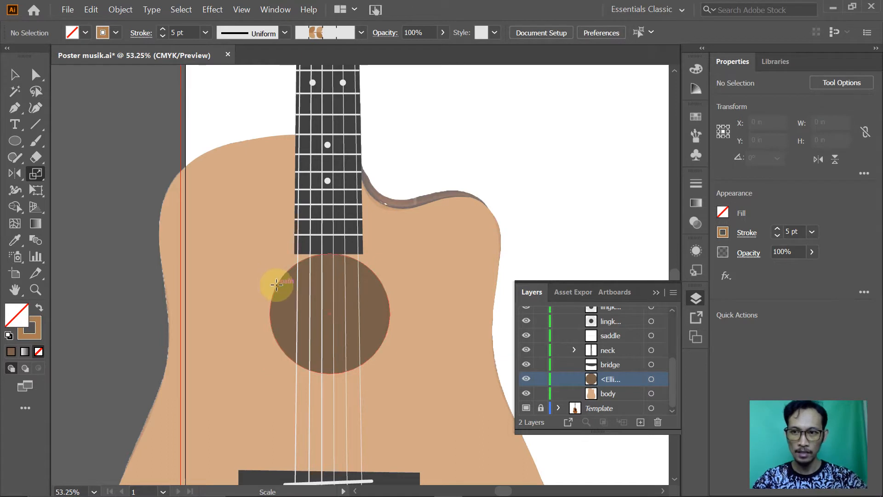
Reselect the sound hole, try a proportionally enlarged duplicate about 3.8 in wide around its center, and undo it
click(15, 75)
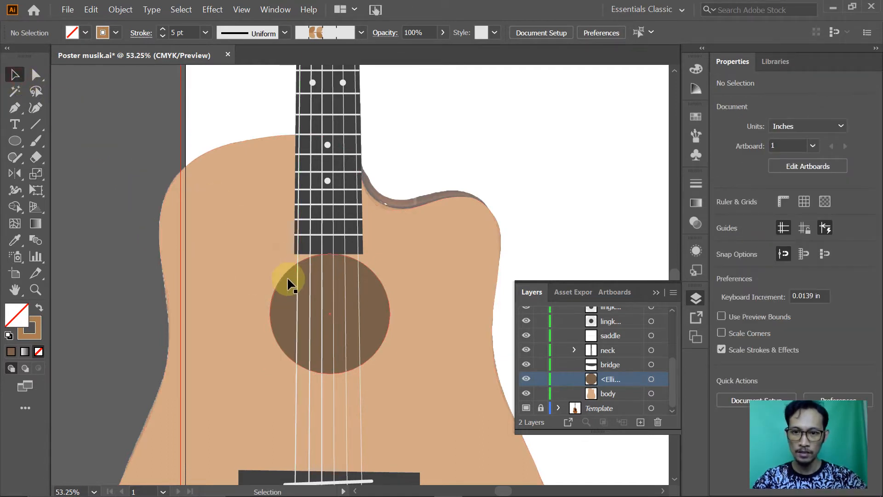
click(290, 285)
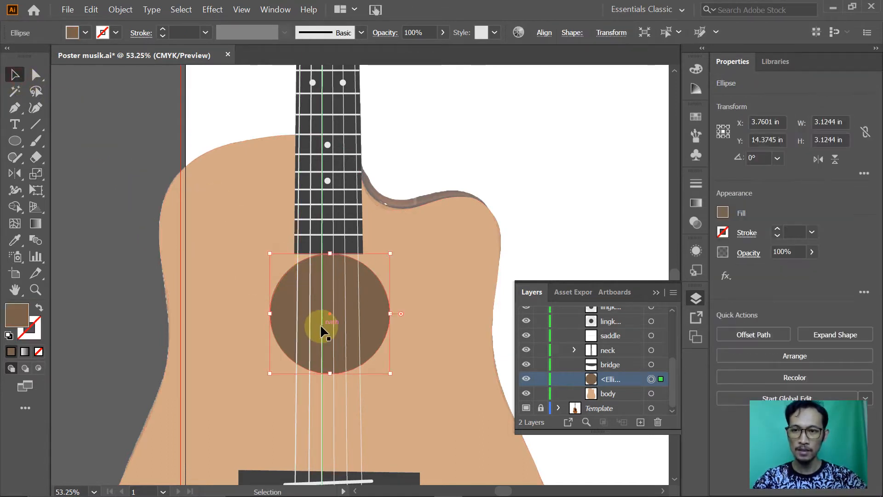
click(35, 174)
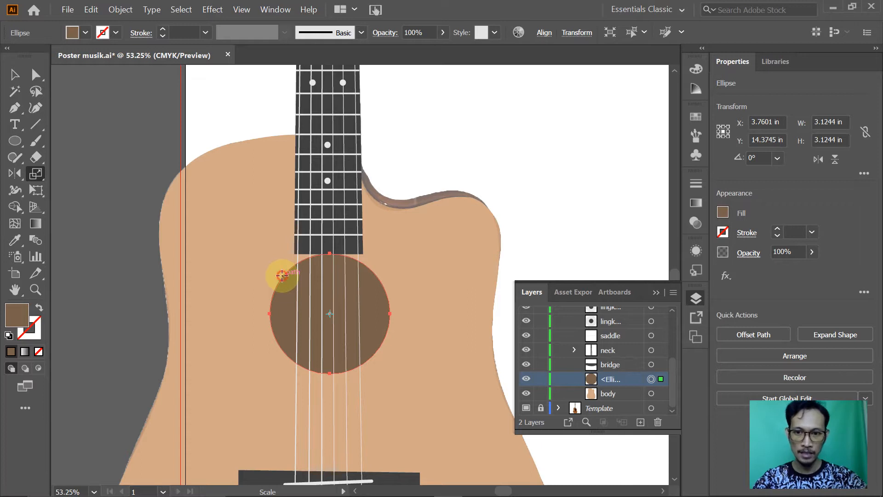
drag(282, 275, 276, 272)
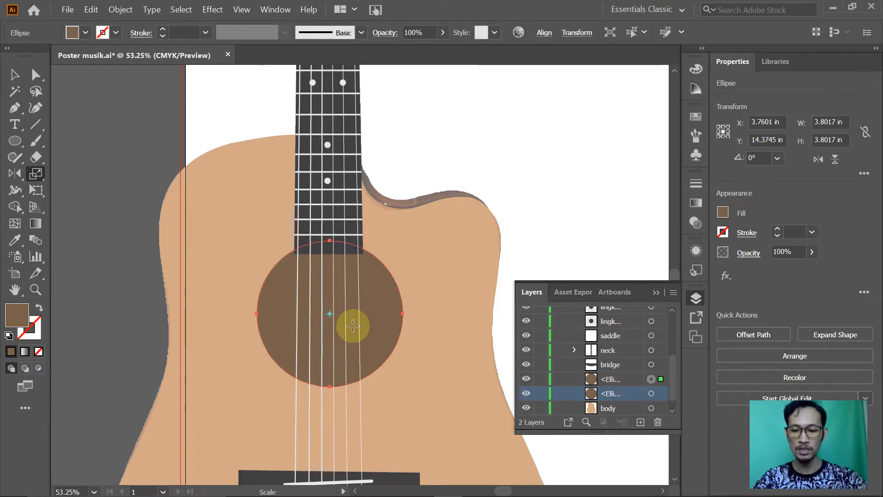
key(ctrl)
key(ctrl+z)
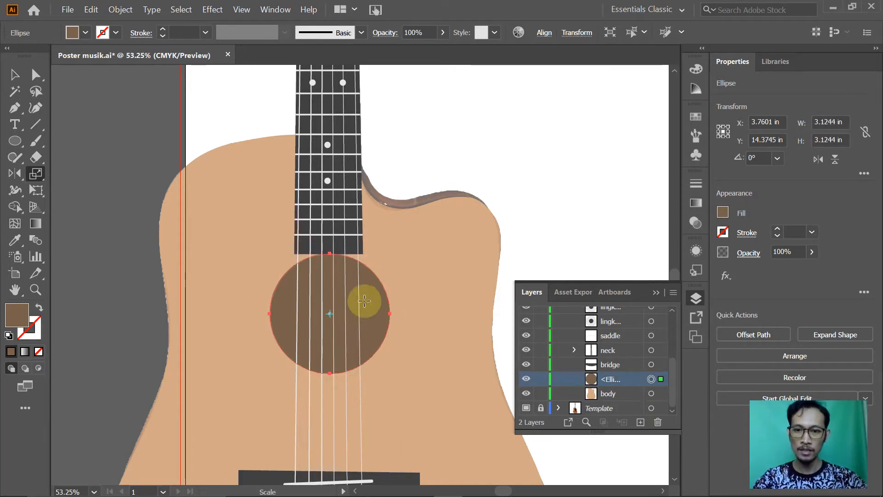
Hide the body sublayer to expose the template's inlay rings around the selected sound hole
click(14, 75)
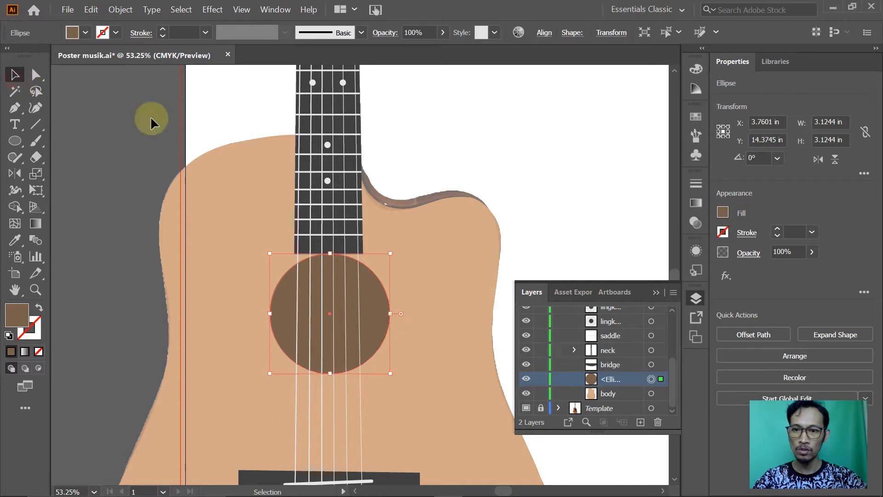
click(527, 394)
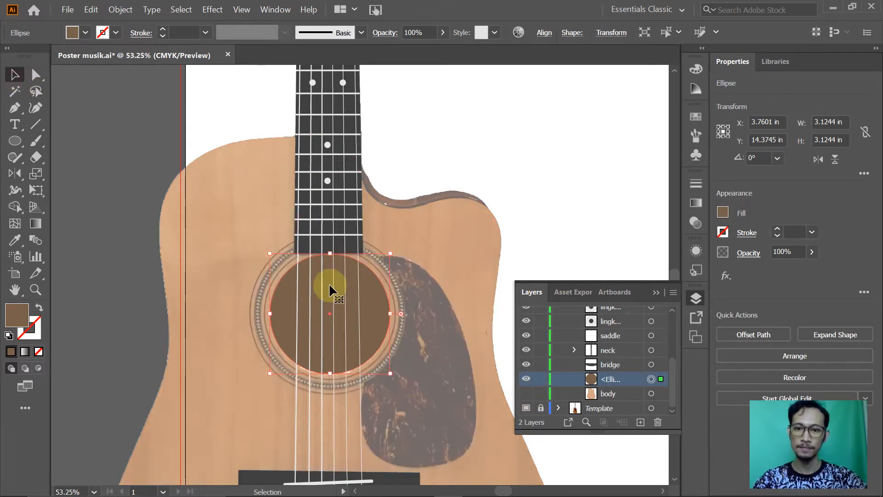
ctrl+click(340, 297)
drag(365, 293, 252, 250)
ctrl+click(298, 253)
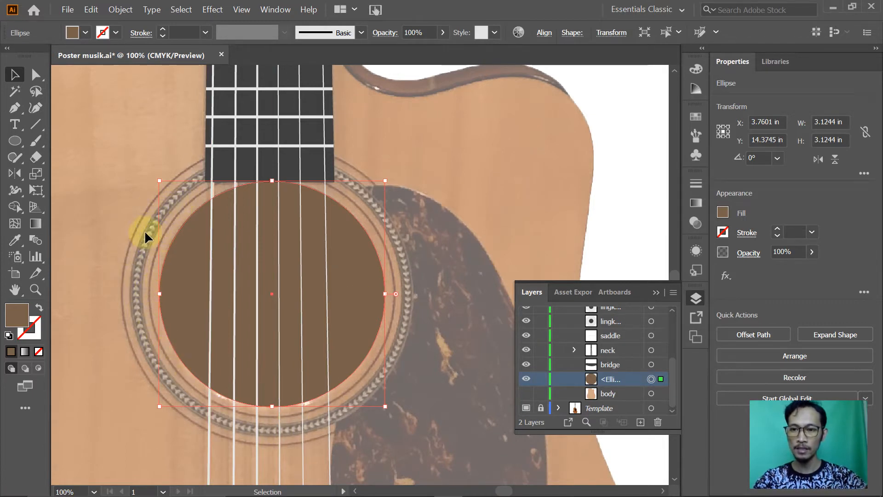
Scale a proportionally enlarged duplicate of the sound hole around its center, to about 3.8 in wide, over the template's inlay ring
click(37, 174)
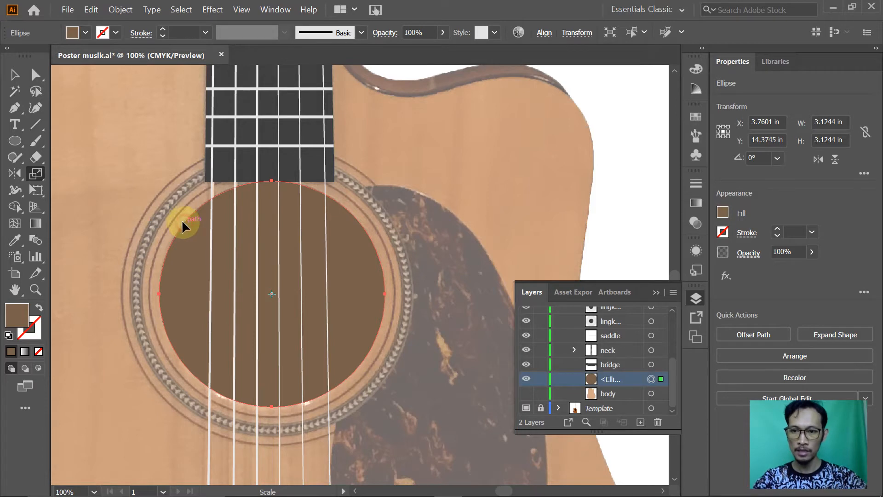
drag(182, 219, 166, 203)
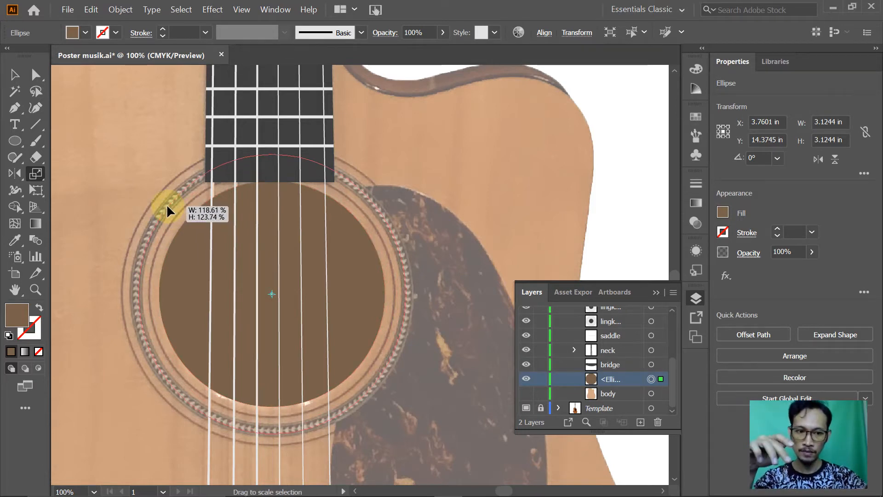
drag(166, 203, 166, 211)
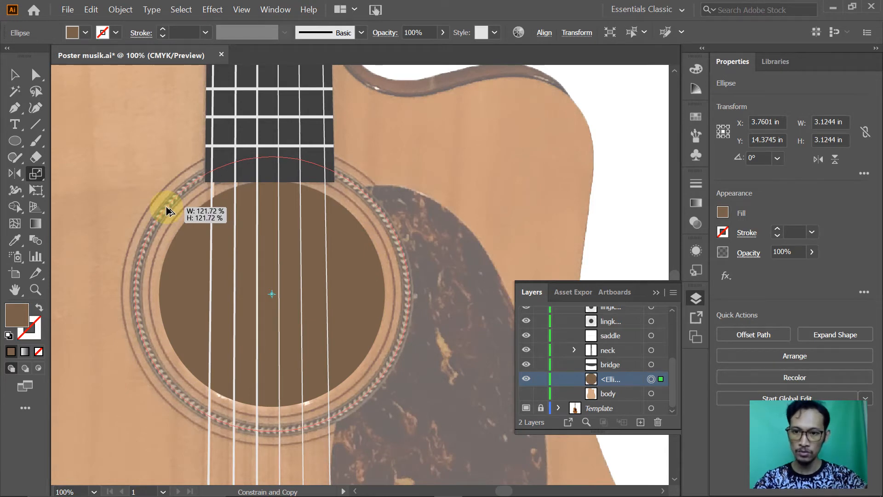
drag(167, 208, 166, 207)
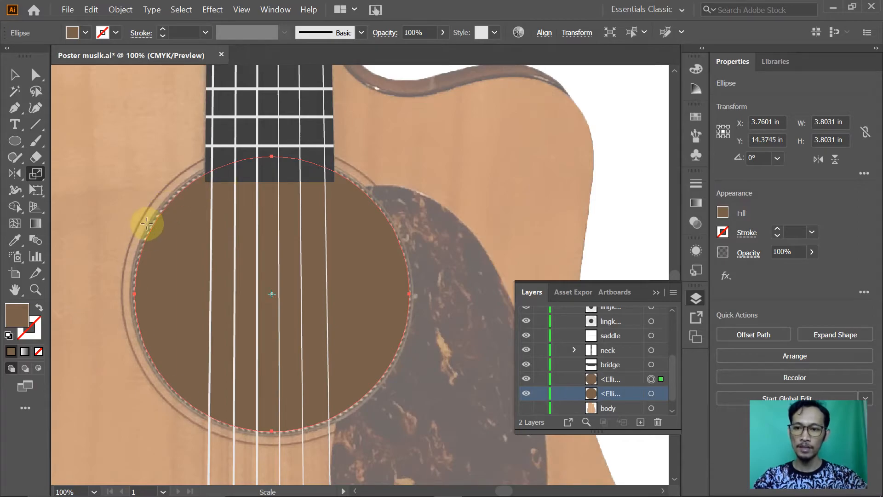
Check step 3 of the book in Foxit Reader, and back in Illustrator set the enlarged duplicate's fill to None
key(alt+Tab)
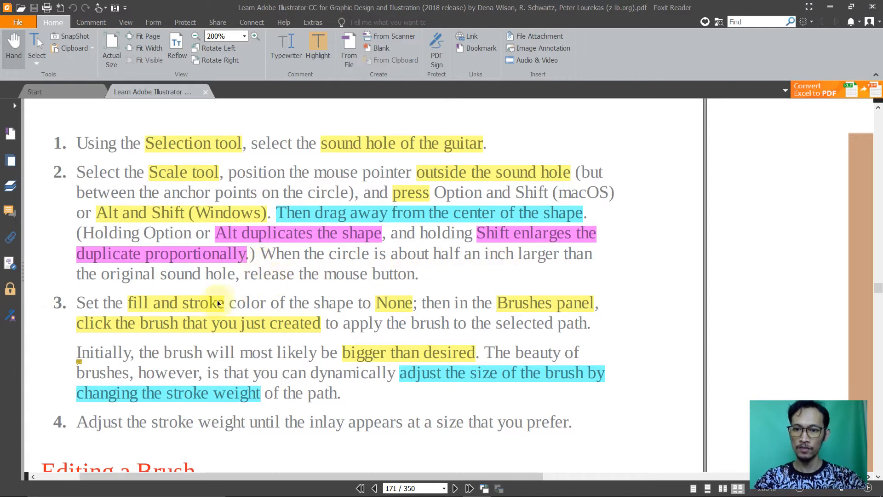
key(alt+Tab)
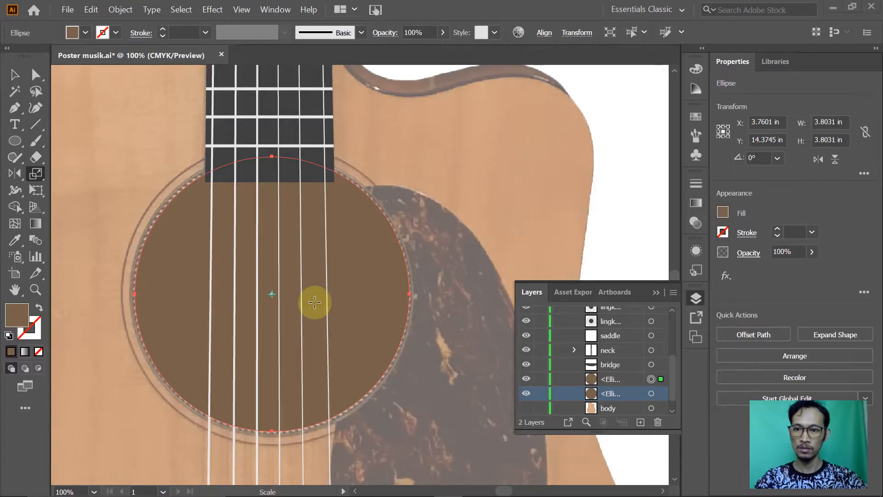
click(38, 353)
Recheck step 3 in Foxit Reader, and back in Illustrator apply the leaf-shaped Inlay pattern brush to the unfilled circle
key(alt+Tab)
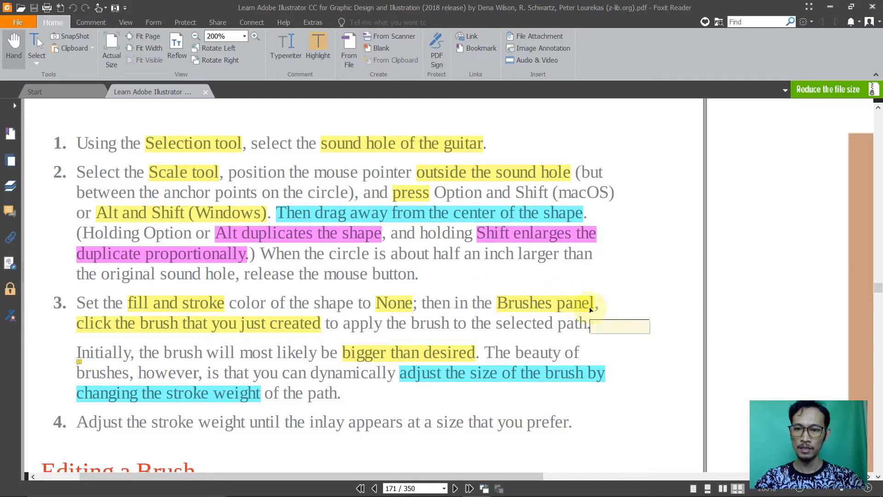
key(alt+Tab)
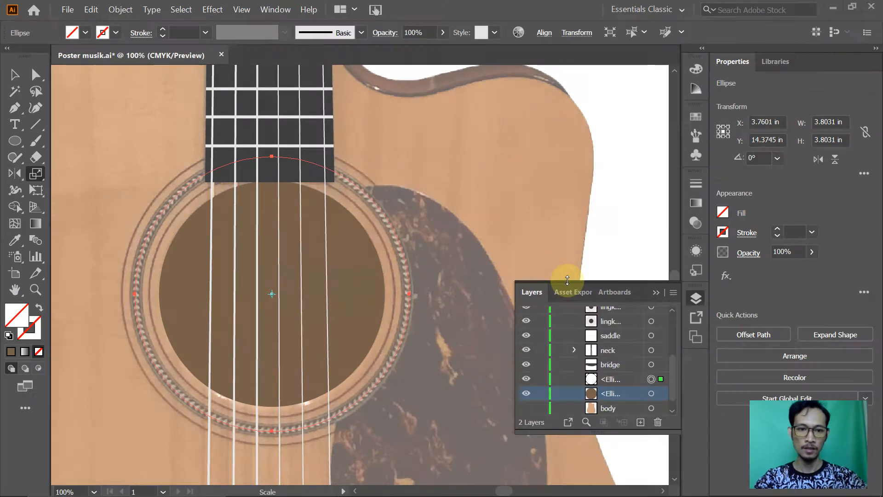
click(698, 135)
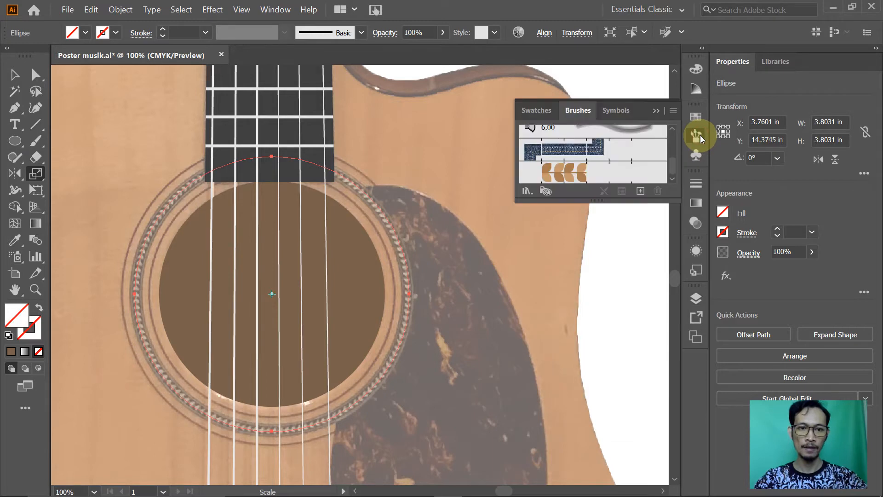
click(555, 174)
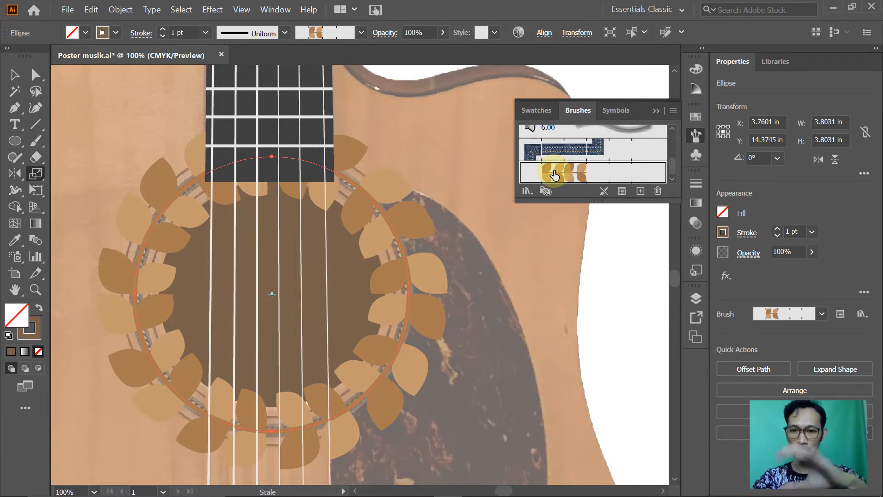
Read in Foxit Reader how to resize the brush through the path's stroke weight, including step 4, and return to Illustrator
key(alt+Tab)
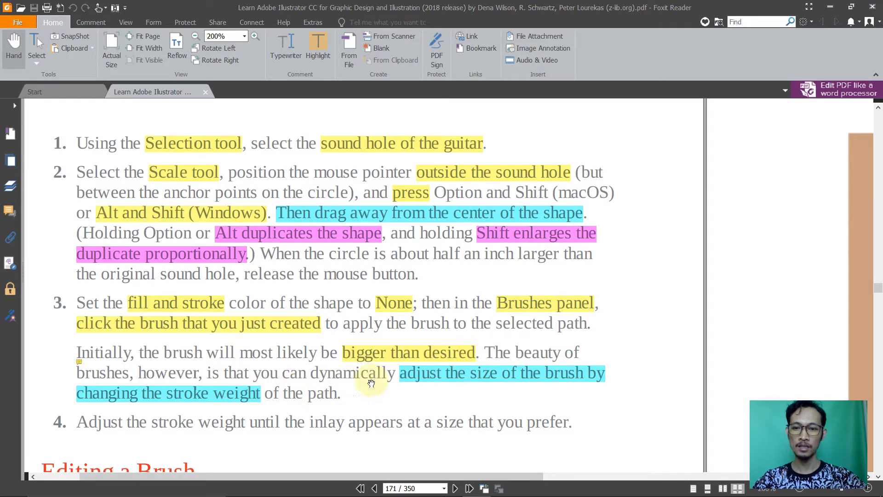
mouse_move(447, 383)
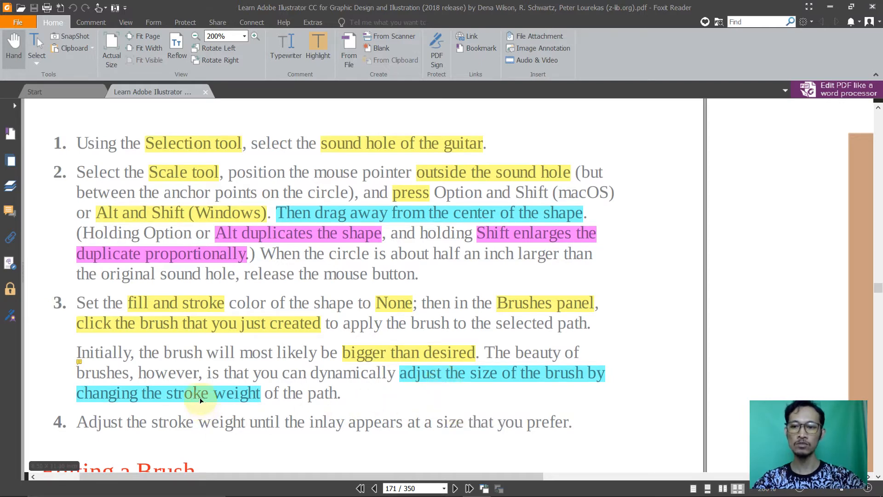
mouse_move(201, 401)
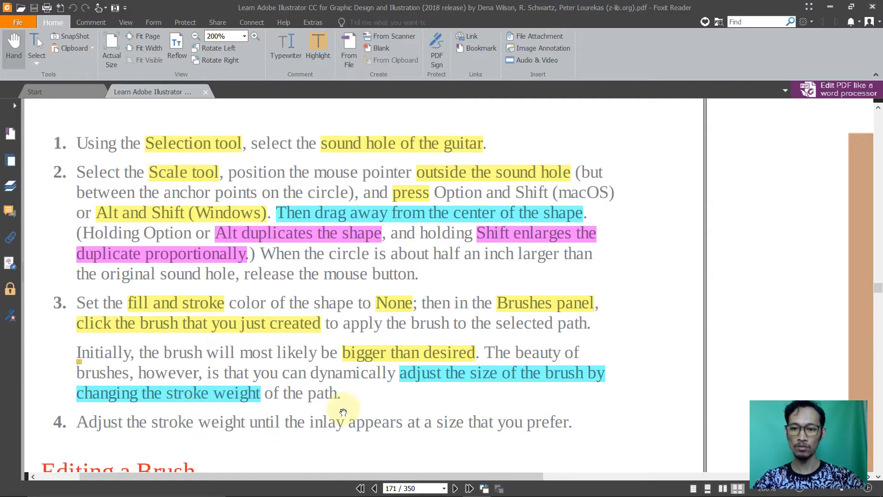
scroll(620, 365, down, 1)
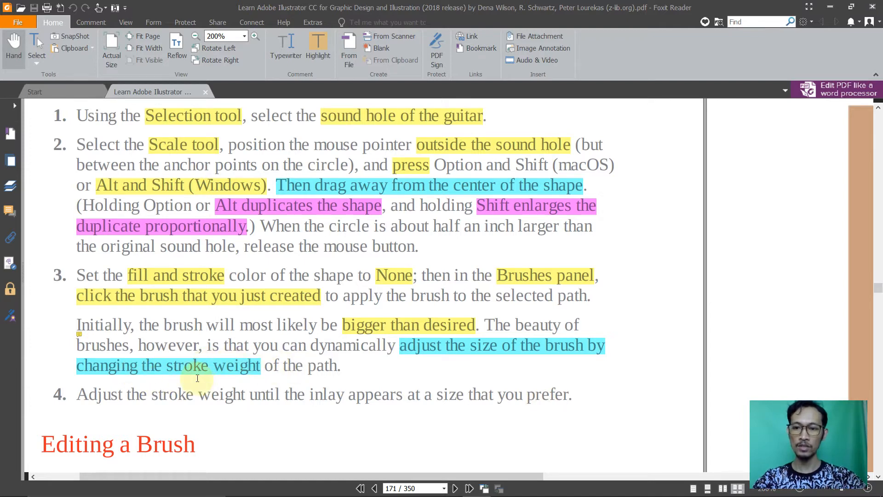
key(alt+Tab)
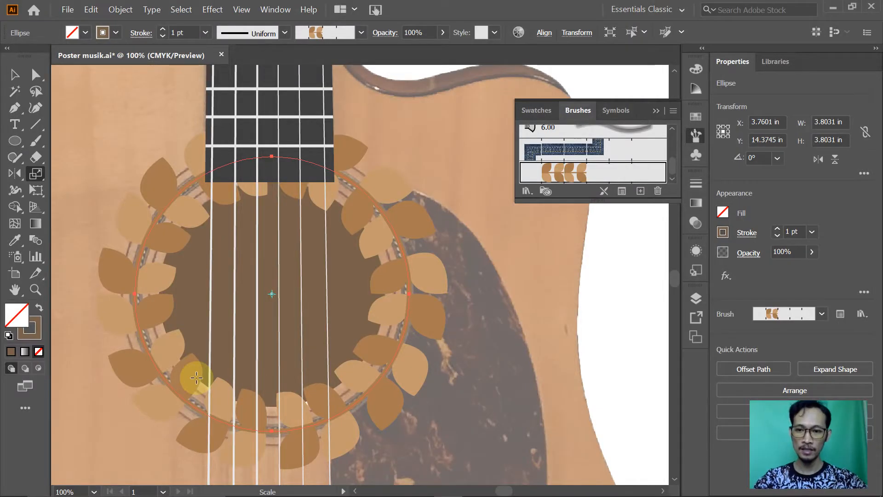
Try preset stroke weights of 0.75 pt, 0.5 pt and 0.25 pt on the brushed inlay circle
click(813, 234)
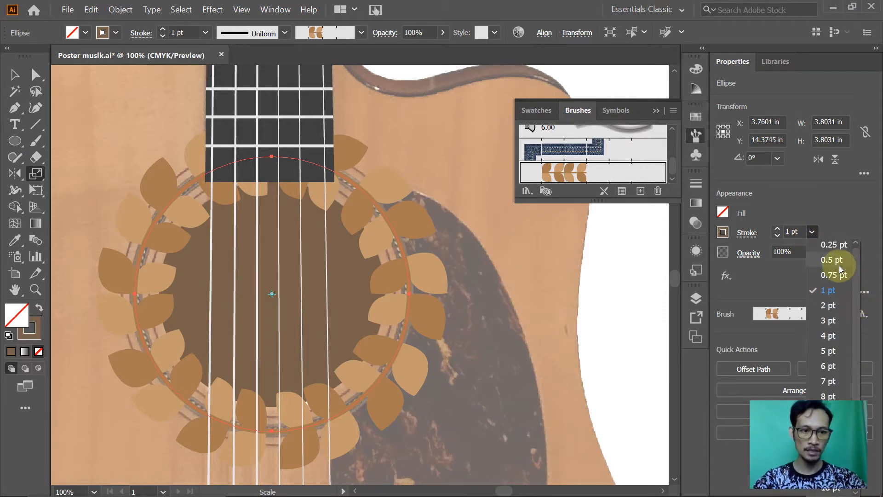
click(834, 275)
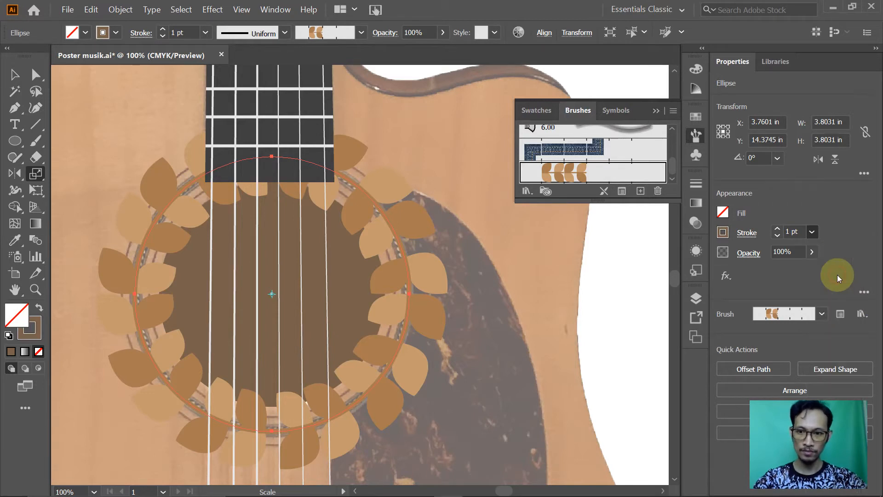
click(813, 232)
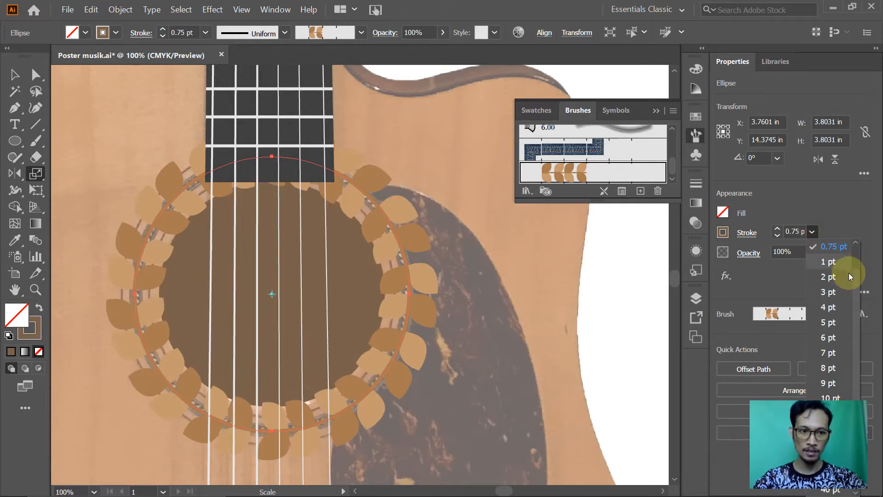
scroll(848, 255, up, 1)
click(835, 261)
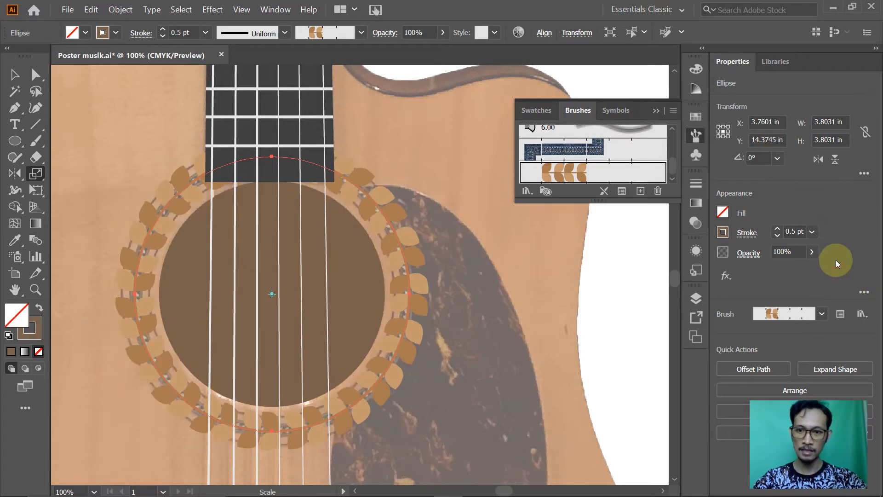
click(816, 232)
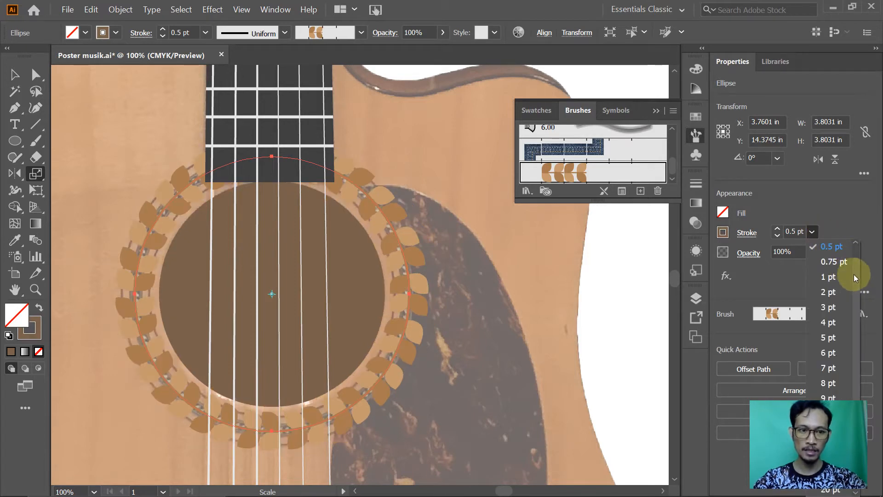
click(837, 248)
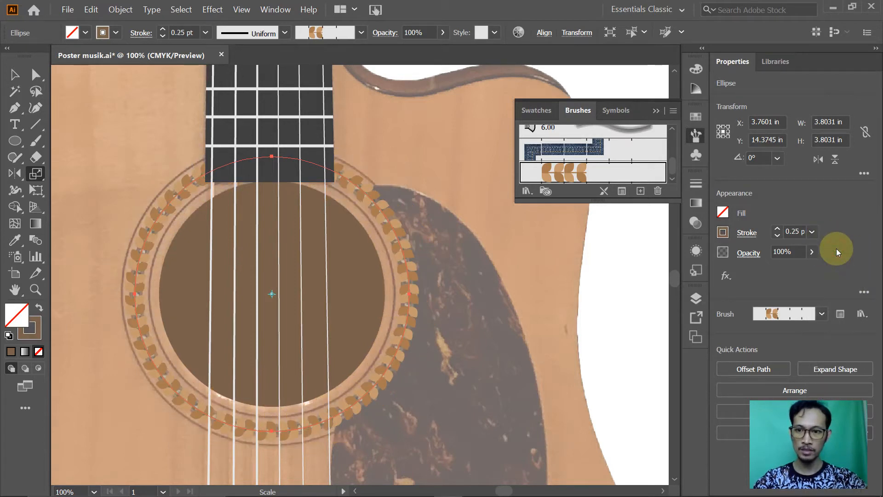
Try custom stroke weights of 0.2 pt and 0.17 pt on the brushed inlay circle
double_click(798, 230)
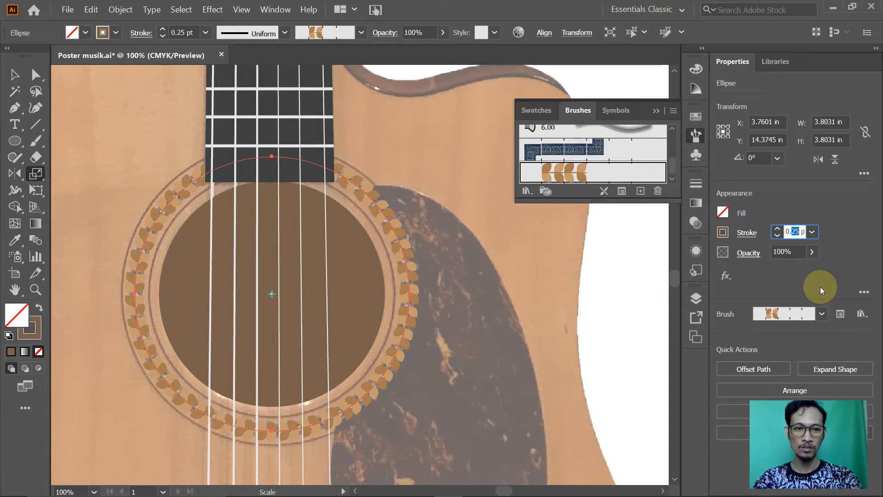
text(2)
click(821, 286)
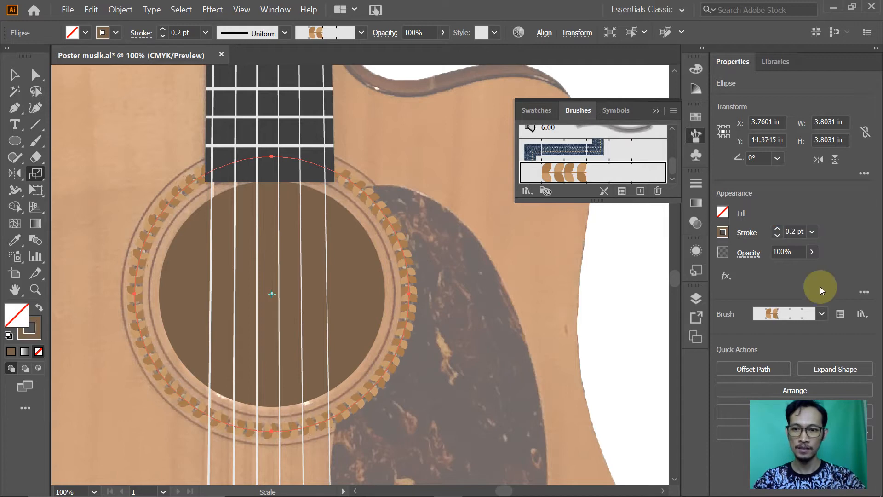
click(793, 231)
double_click(794, 231)
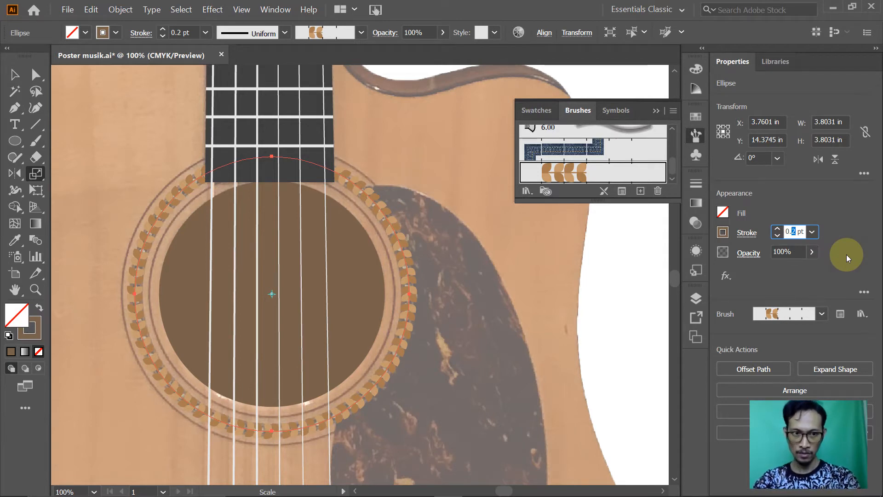
text(17)
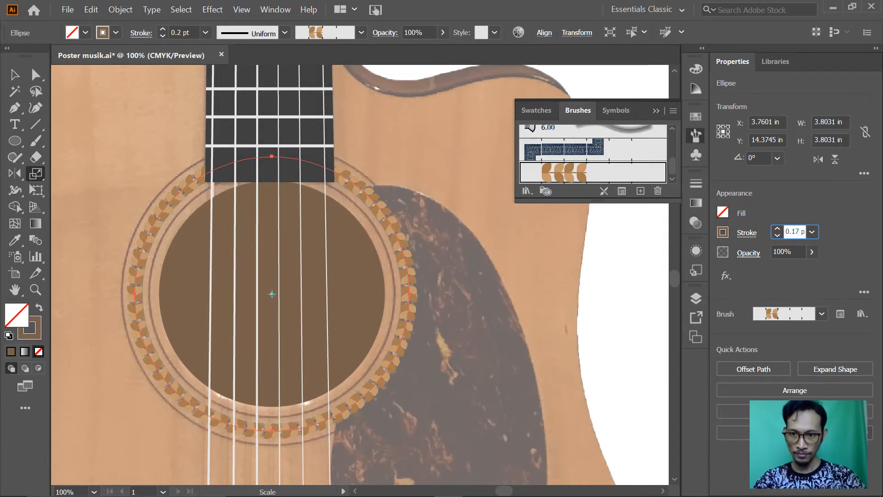
click(847, 255)
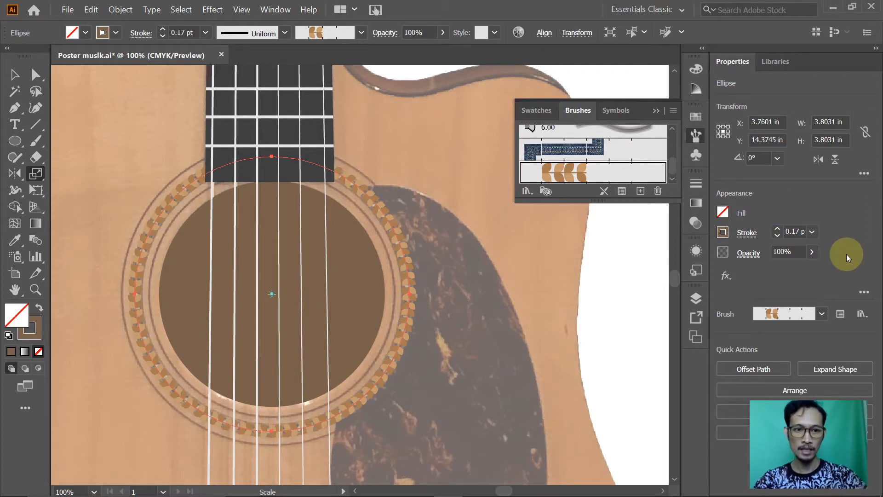
Try thinner stroke weights of 0.15 pt and 0.13 pt on the brushed inlay circle
click(792, 231)
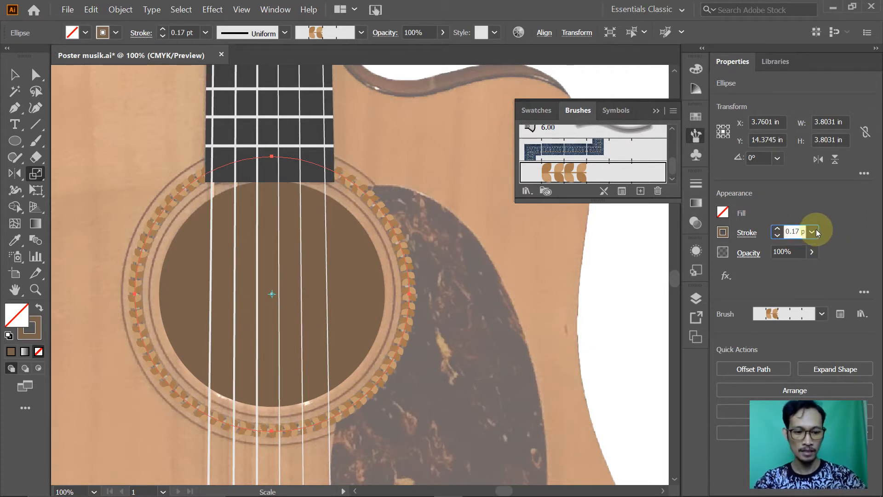
text(5)
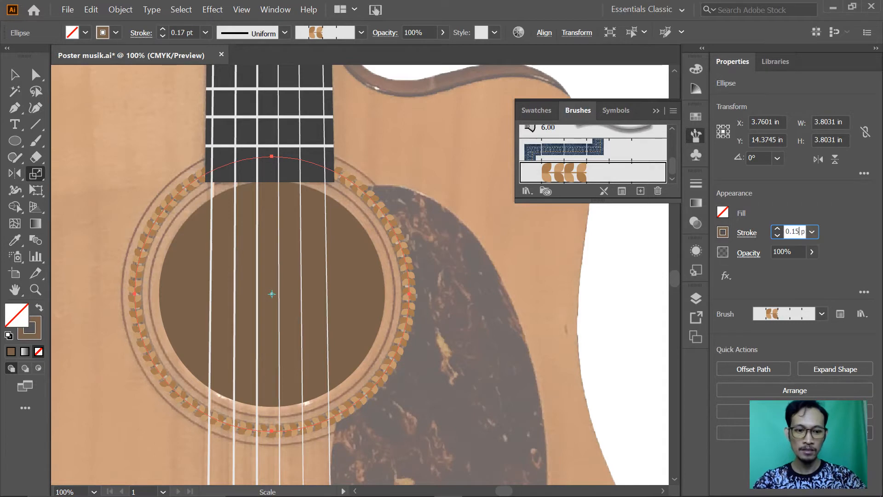
key(Return)
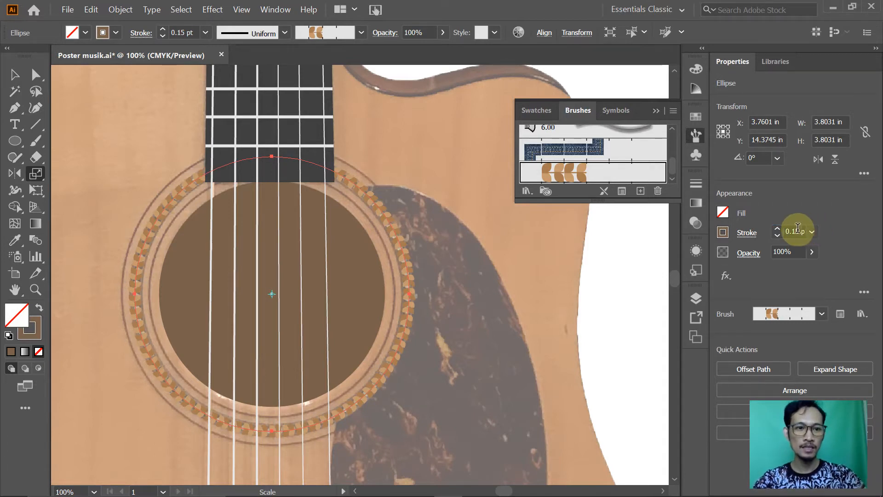
drag(795, 231, 801, 230)
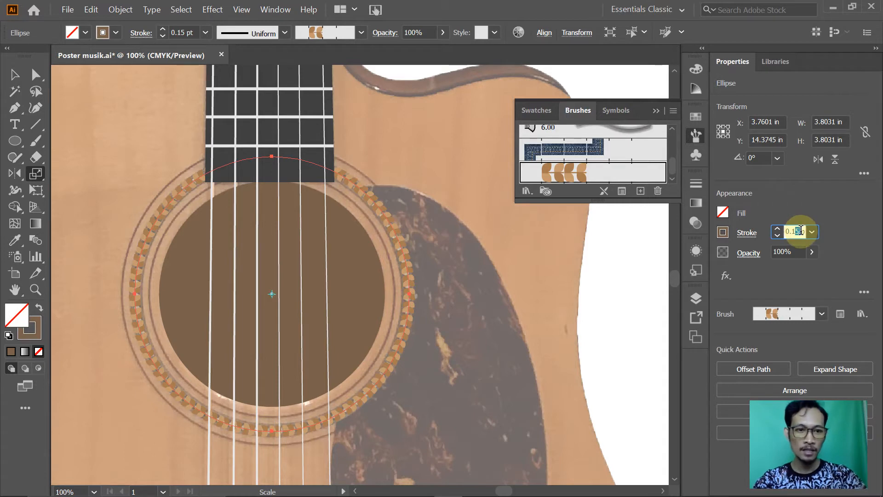
text(3 p)
key(Return)
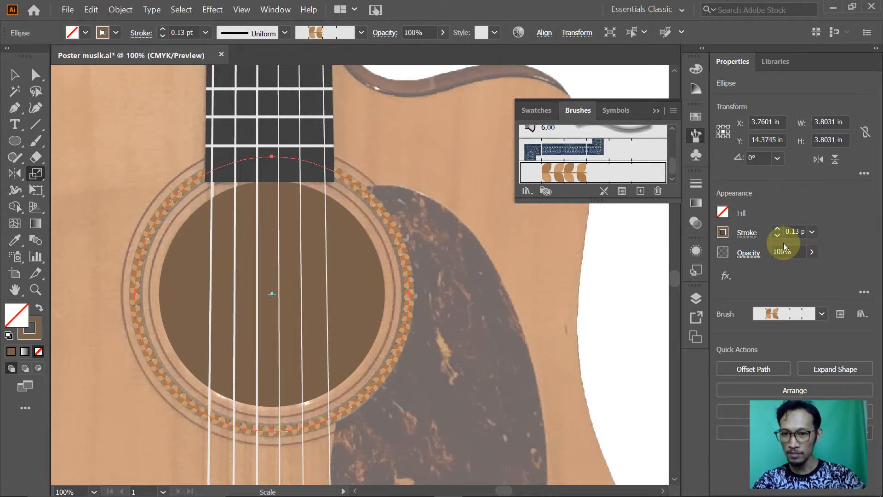
Set the inlay circle's stroke weight to 0.12 pt, activate the Selection tool and return to the book in Foxit Reader
click(799, 231)
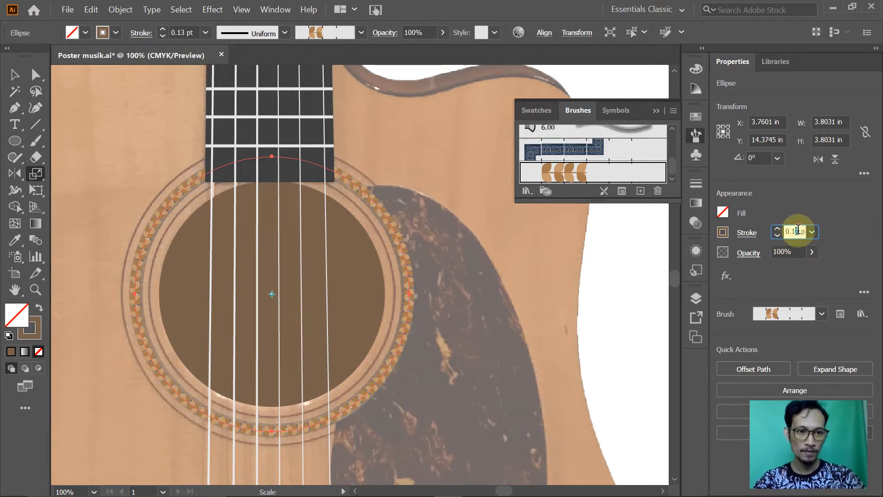
key(shift+Left)
text(2)
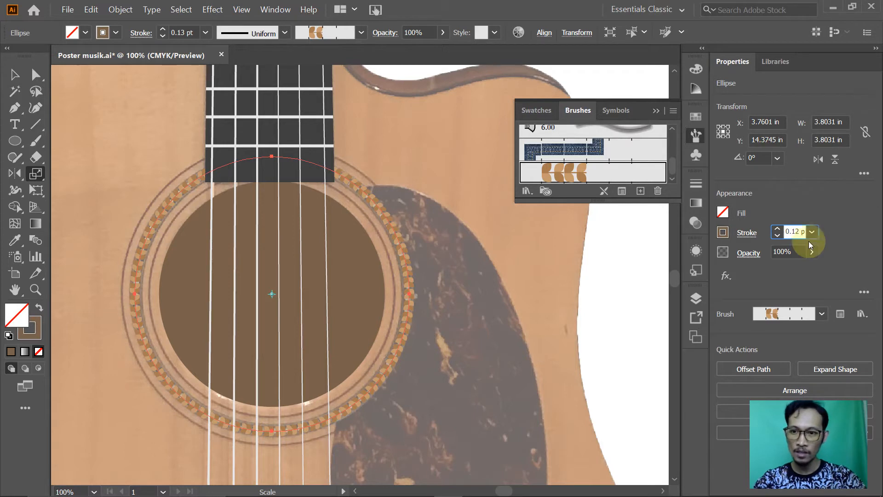
key(Return)
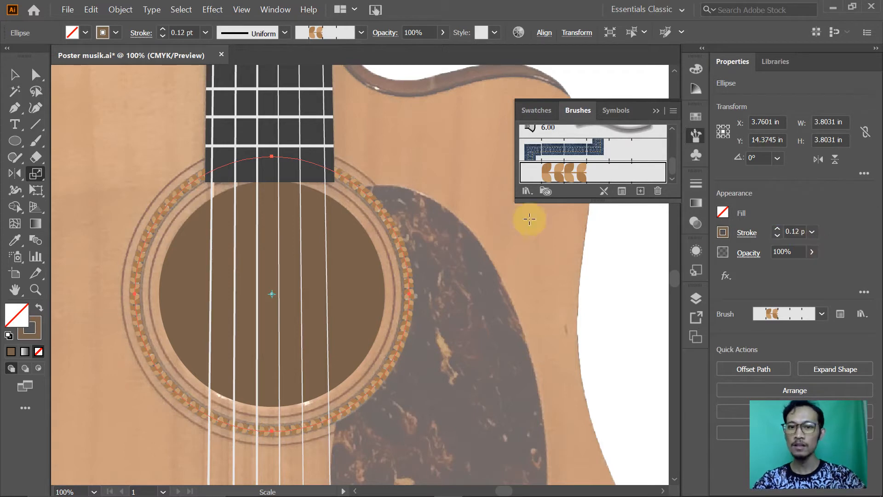
click(14, 75)
key(alt+Tab)
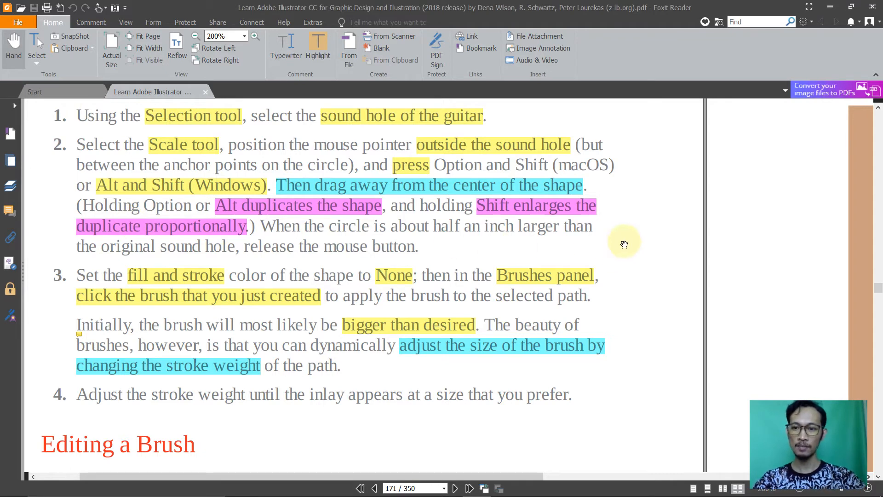
Read the book's Editing a Brush introduction, switch to Illustrator and hide the Template layer
scroll(624, 245, down, 1)
scroll(624, 244, down, 3)
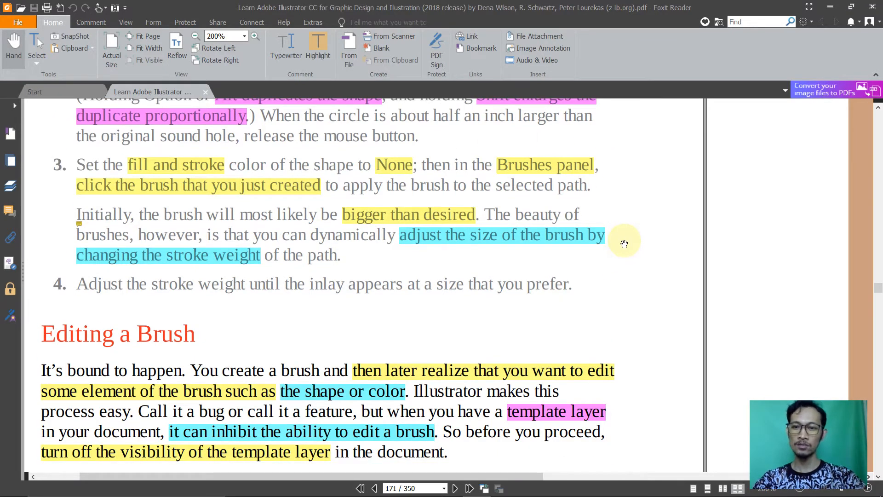
scroll(508, 291, down, 3)
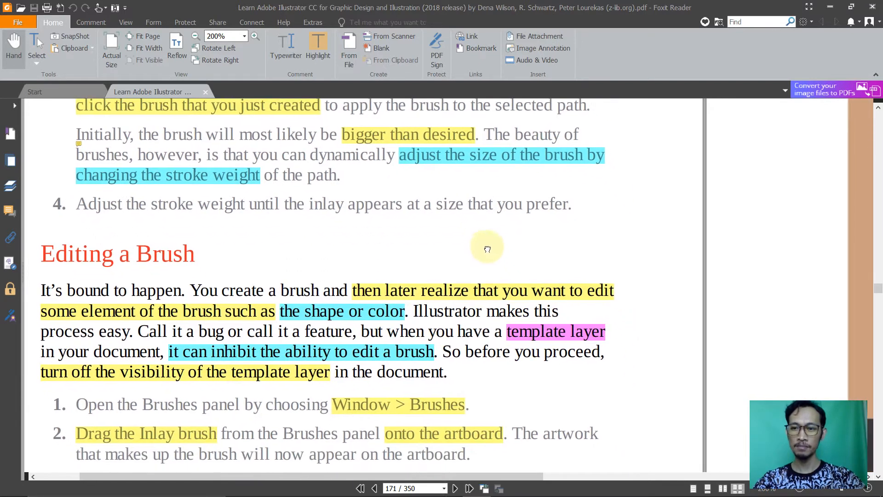
drag(487, 249, 492, 222)
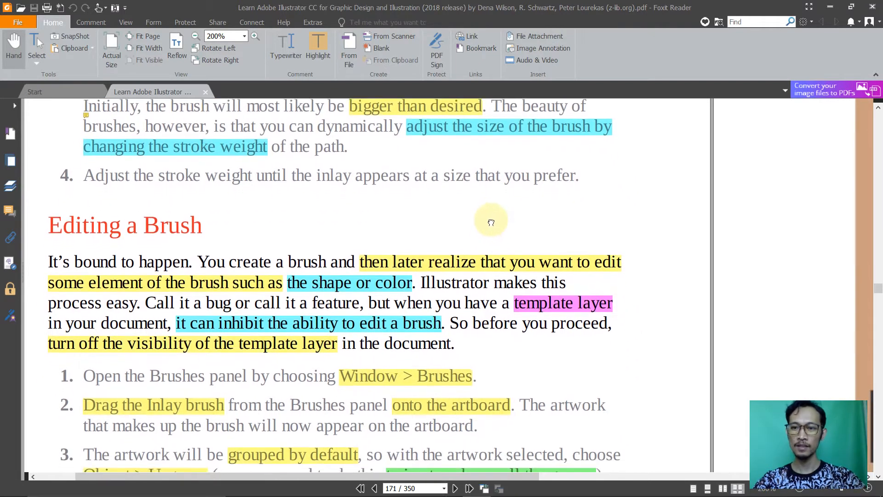
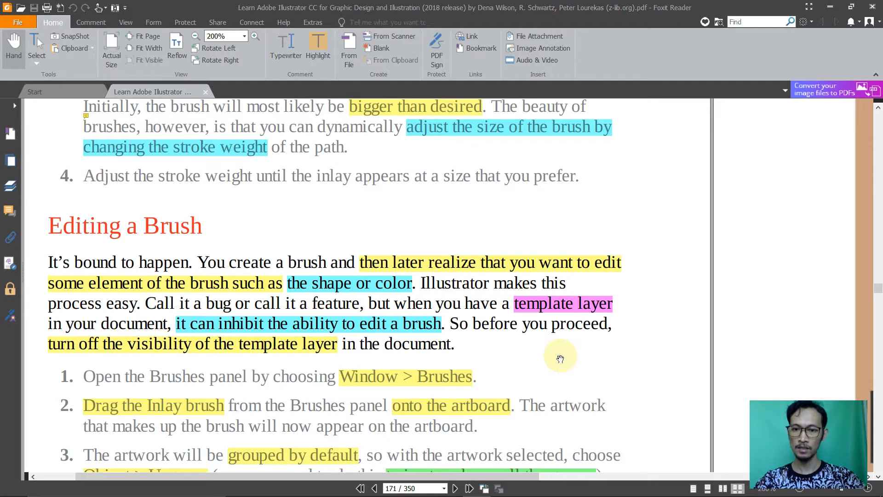
key(alt+Tab)
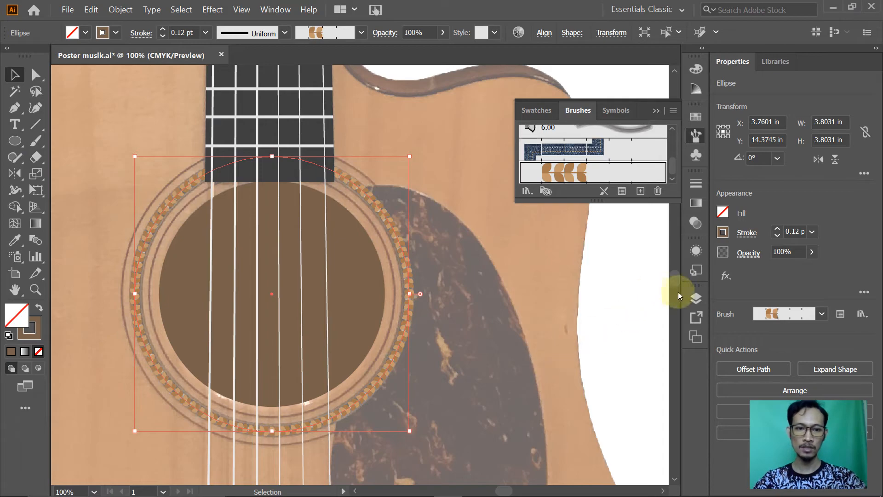
click(699, 305)
click(558, 314)
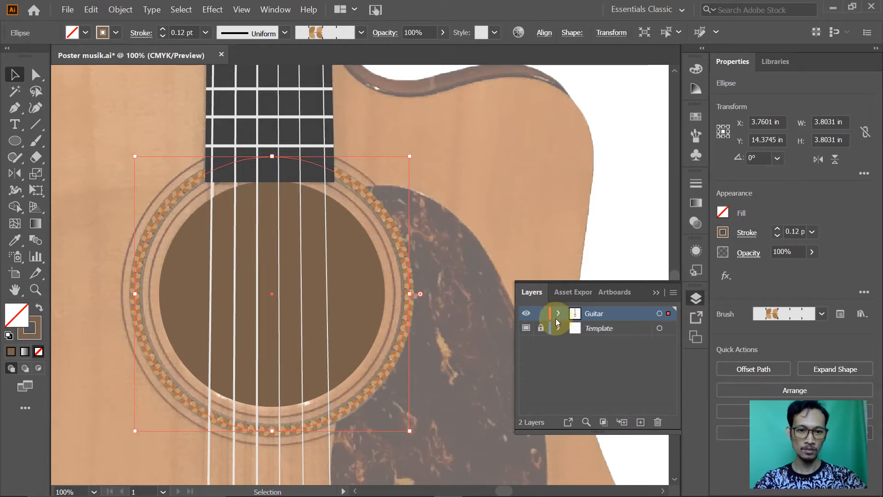
click(527, 328)
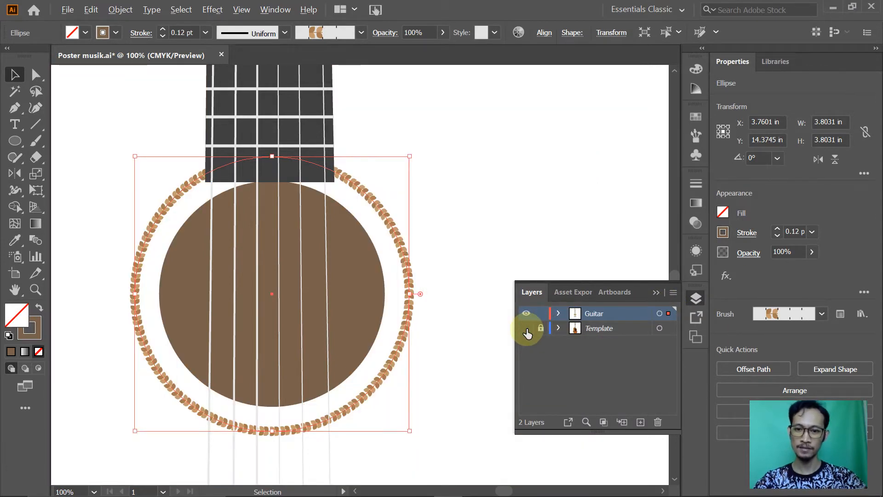
Check the book's first brush-editing steps in Foxit Reader, return to Illustrator and place the Inlay brush artwork on the artboard beside the sound hole
key(alt+Tab)
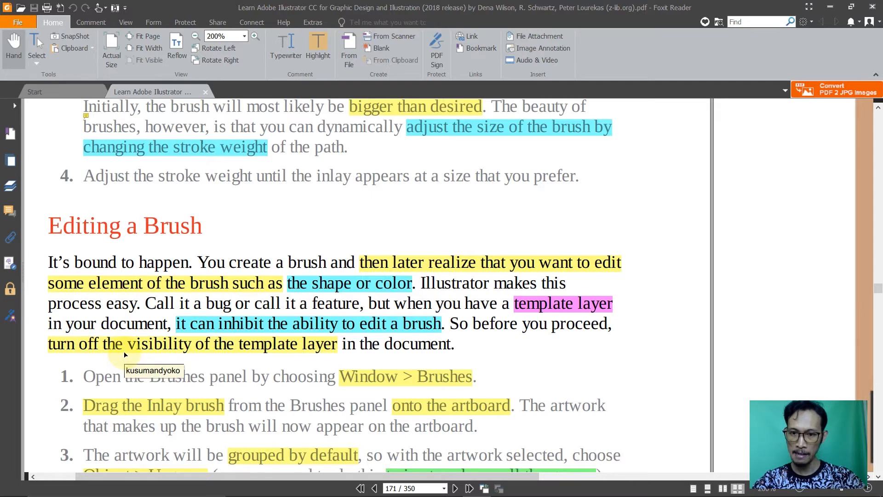
scroll(125, 355, down, 1)
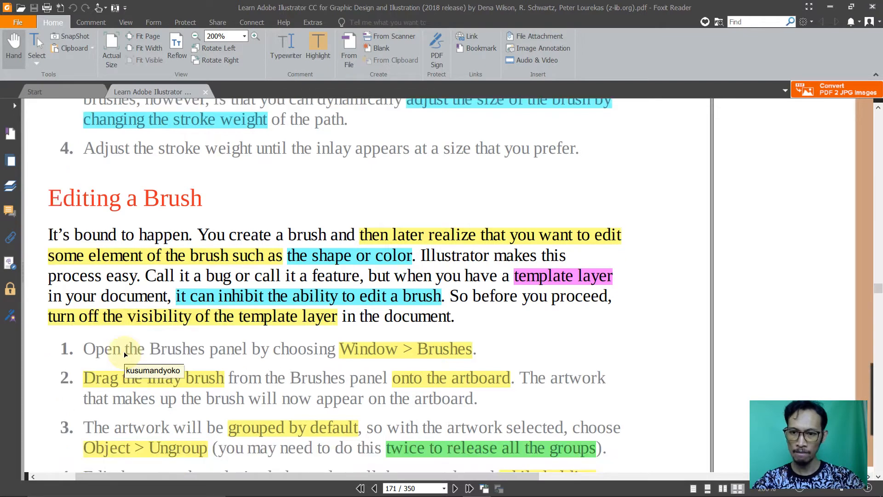
scroll(125, 355, down, 1)
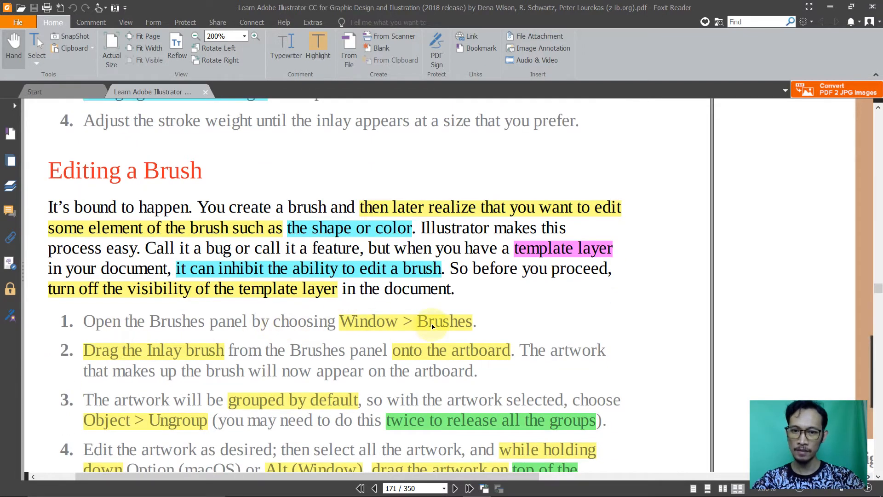
key(alt+Tab)
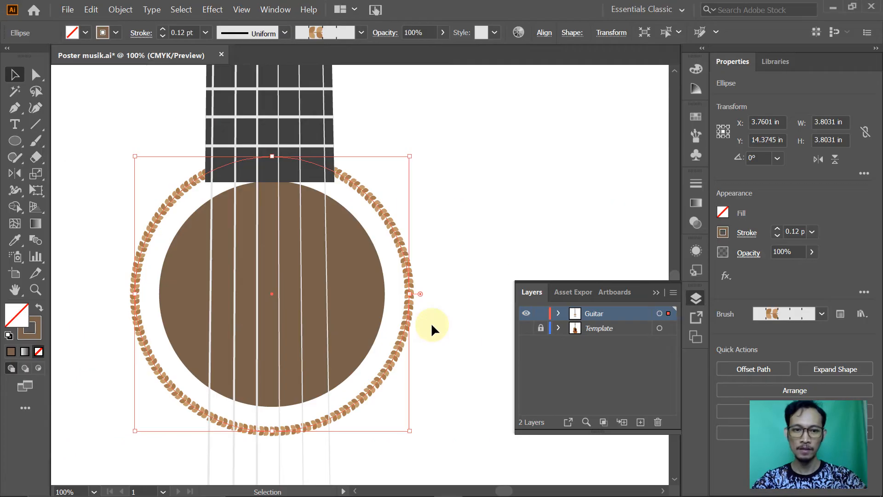
click(699, 134)
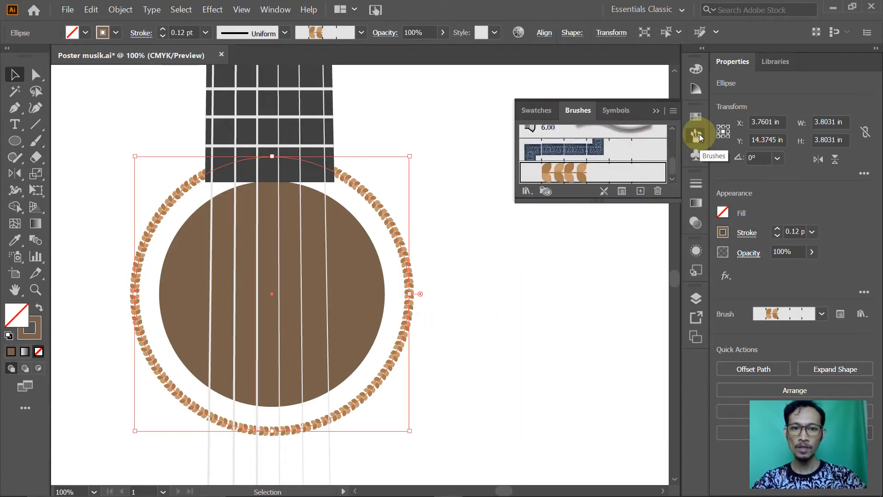
key(alt+Tab)
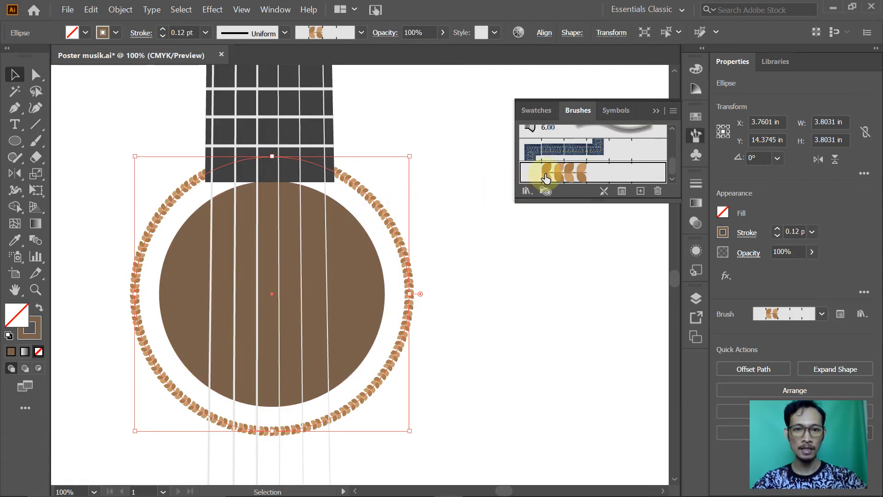
mouse_move(546, 177)
mouse_down()
mouse_move(556, 181)
mouse_move(543, 215)
mouse_move(555, 309)
mouse_up()
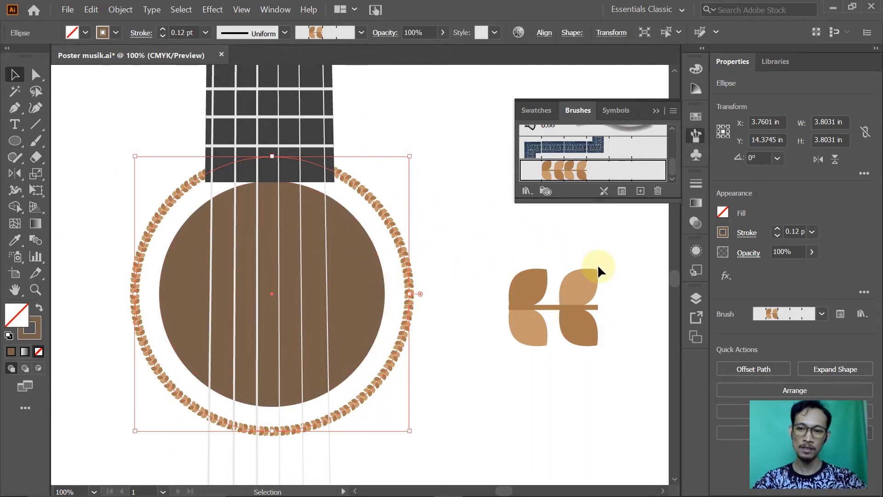
Select the placed leaf artwork of the Inlay brush and ungroup it once
key(alt+Tab)
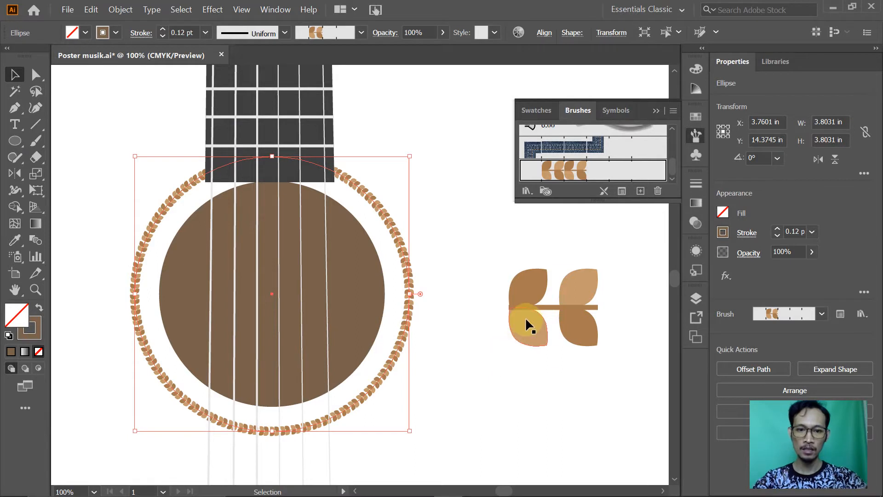
click(526, 317)
right_click(526, 319)
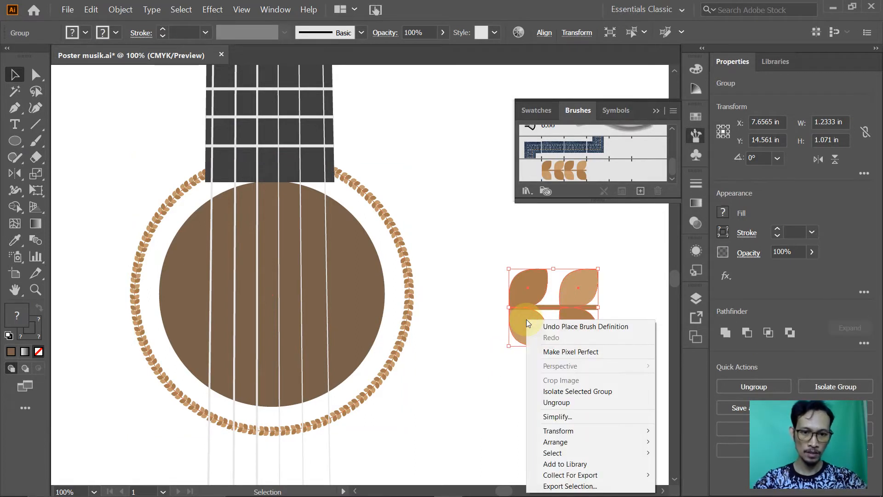
click(113, 9)
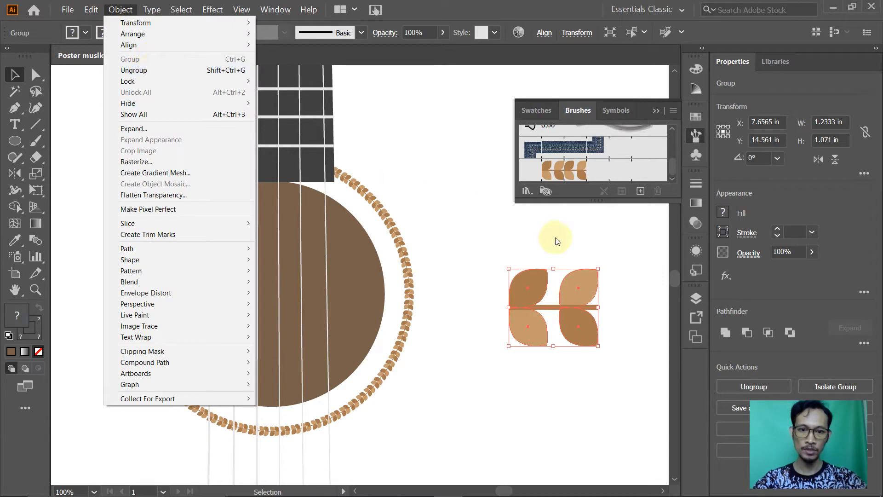
right_click(535, 330)
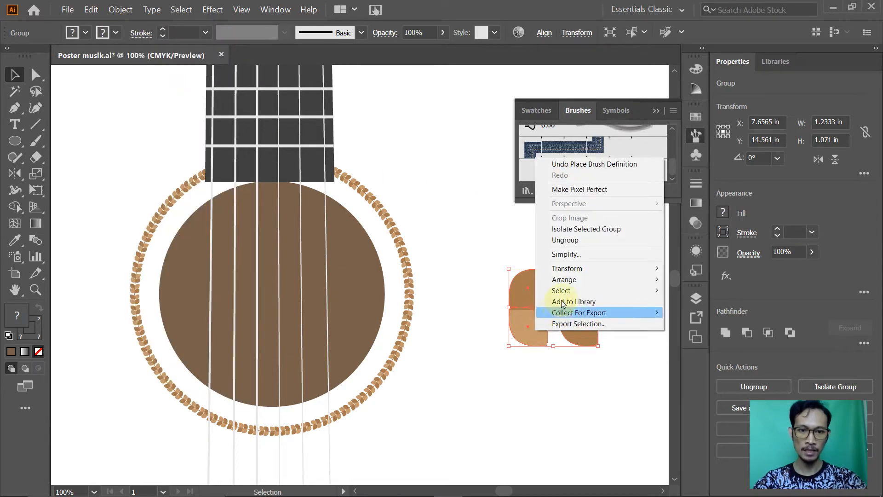
click(576, 241)
Try moving a leaf of the ungrouped artwork slightly to test its grouping, and undo the move
click(483, 254)
drag(517, 276, 509, 271)
key(ctrl+z)
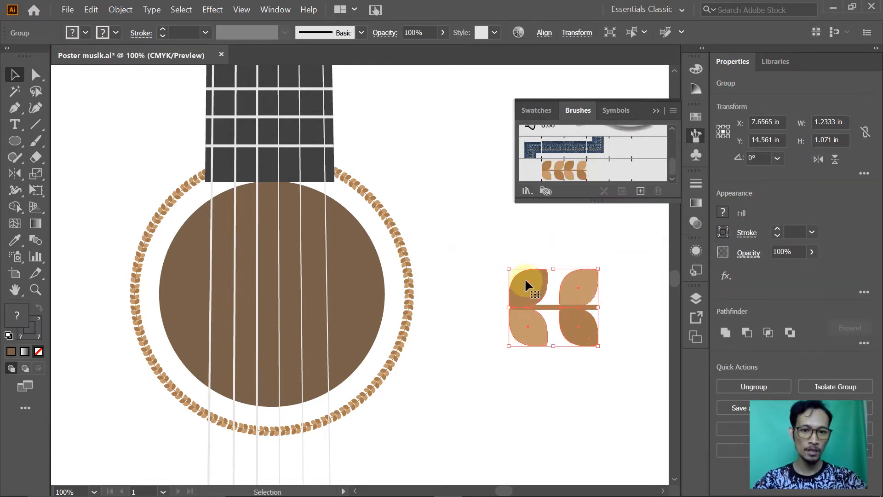
Ungroup the leaf artwork a second time, check that a single leaf can be selected, and deselect everything
right_click(526, 278)
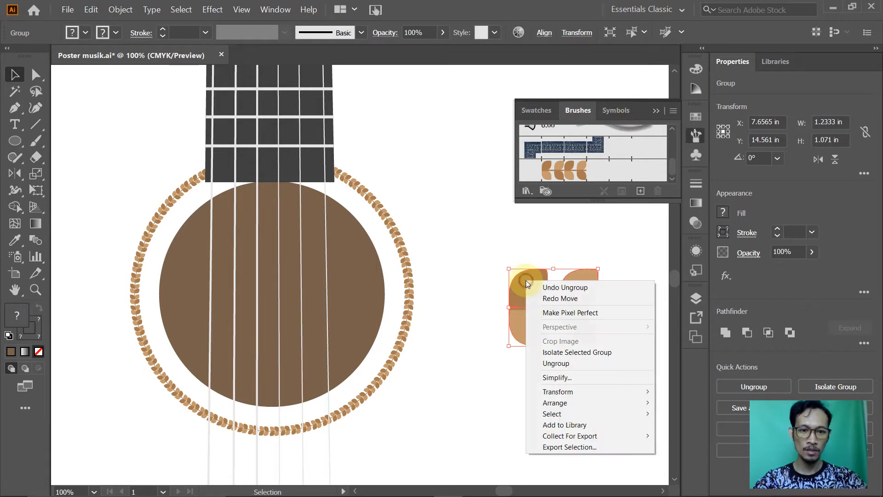
click(570, 363)
click(571, 377)
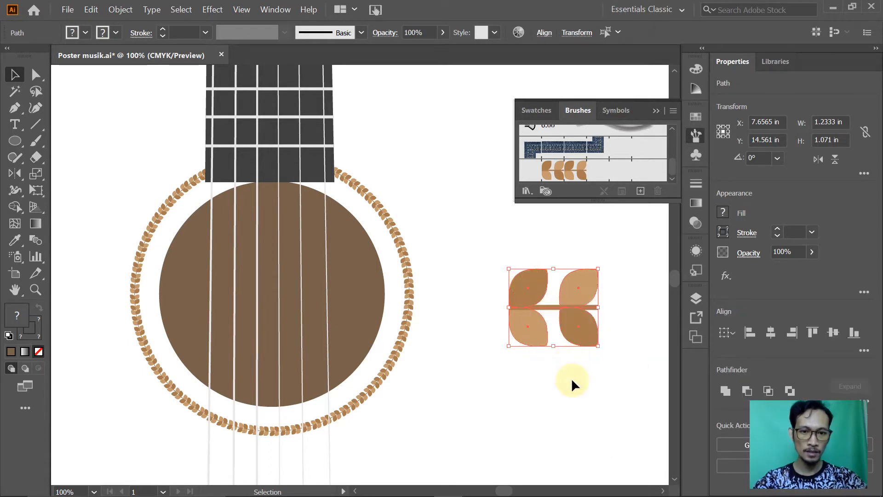
click(543, 281)
click(478, 240)
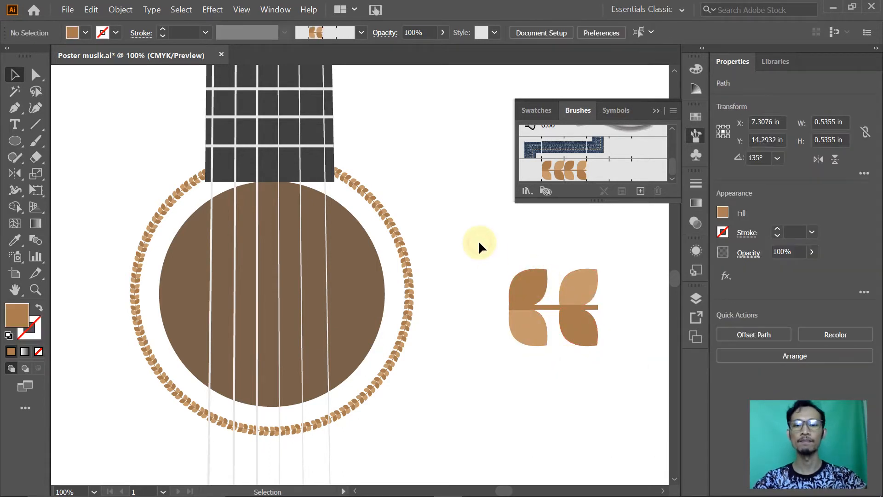
Check the book's artwork-editing step in Foxit Reader, and in Illustrator fill the upper-left leaf with the brown swatch C=40 M=65 Y=90 K=35
key(alt+Tab)
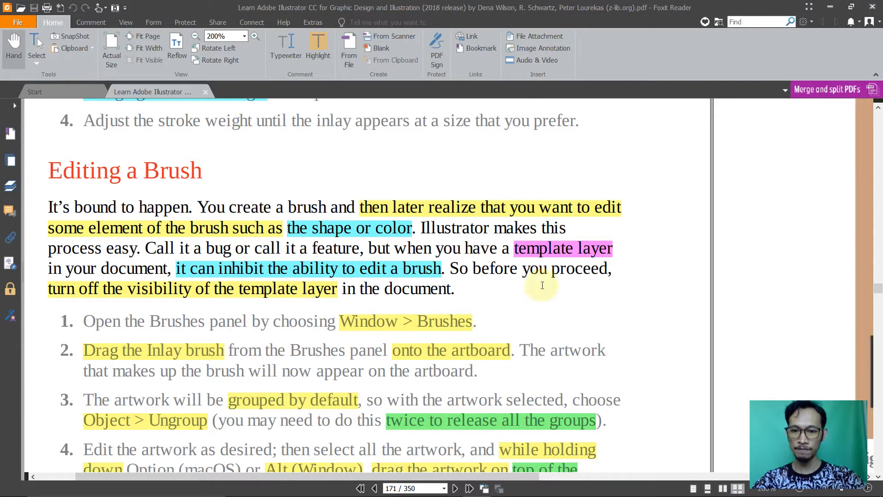
scroll(606, 302, down, 1)
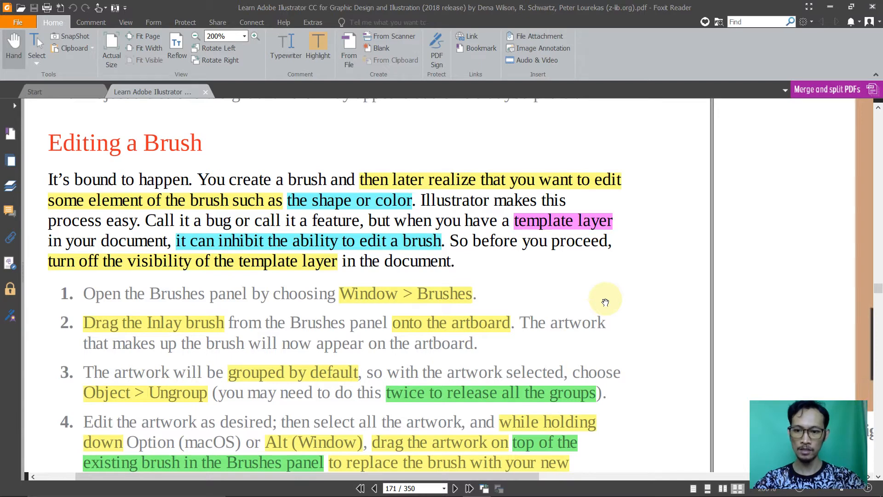
scroll(606, 302, down, 1)
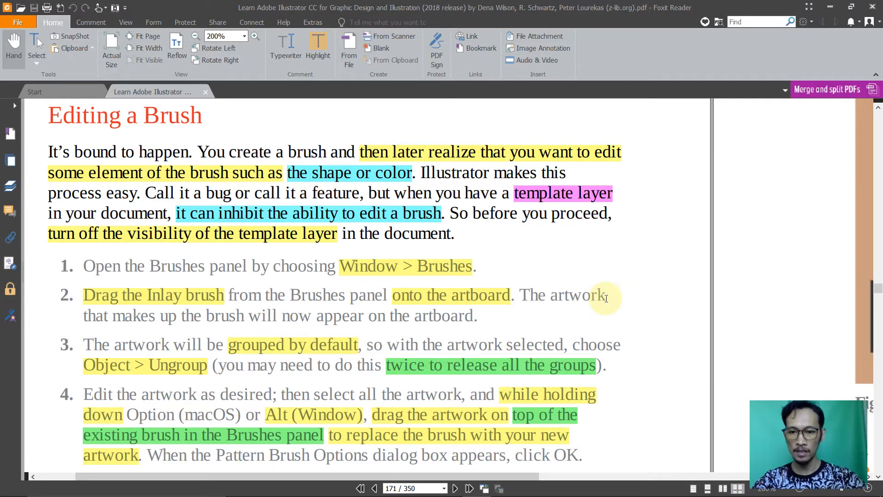
key(alt+Tab)
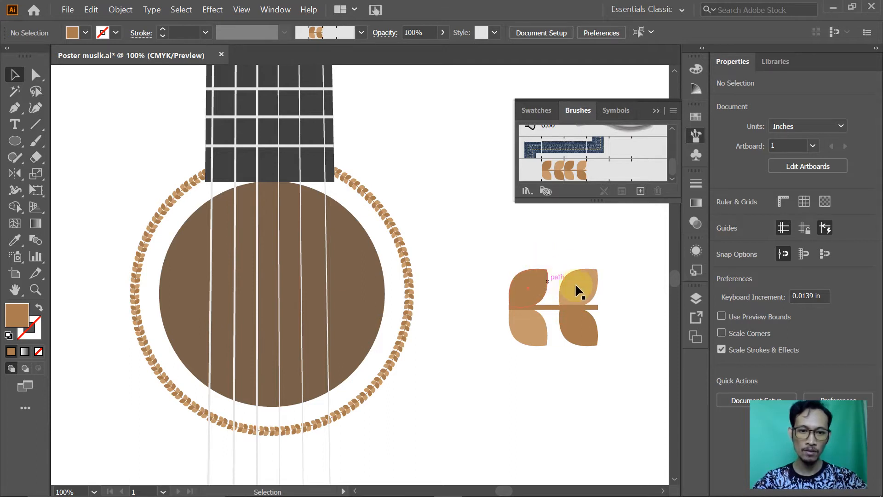
click(538, 282)
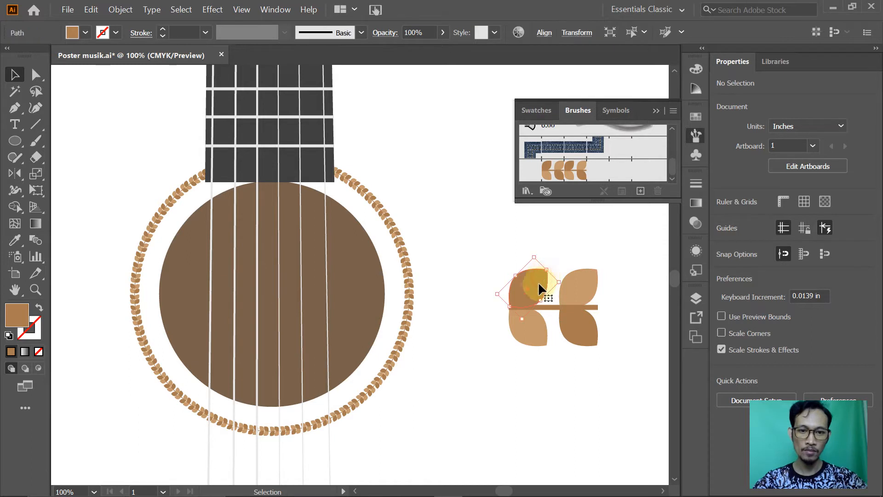
click(722, 212)
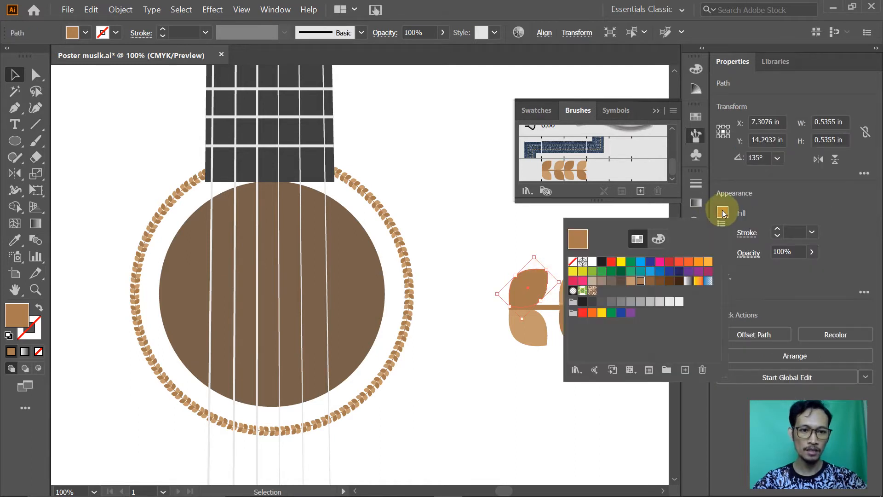
click(659, 282)
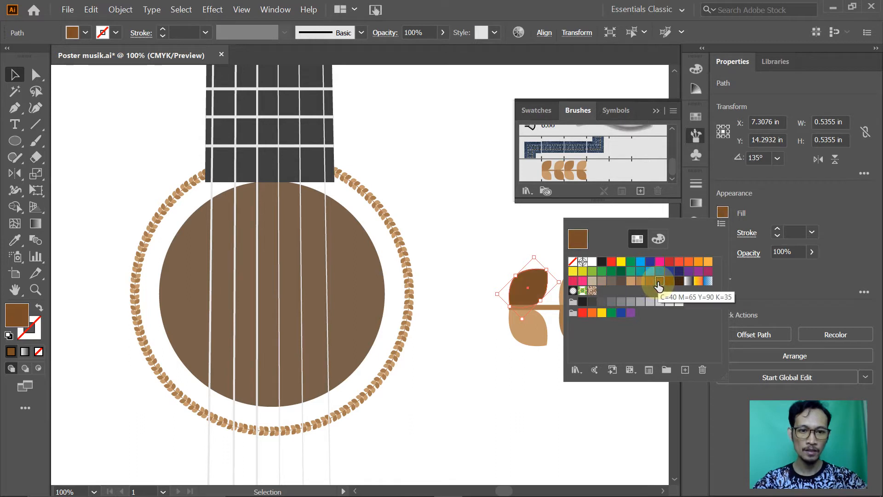
click(529, 380)
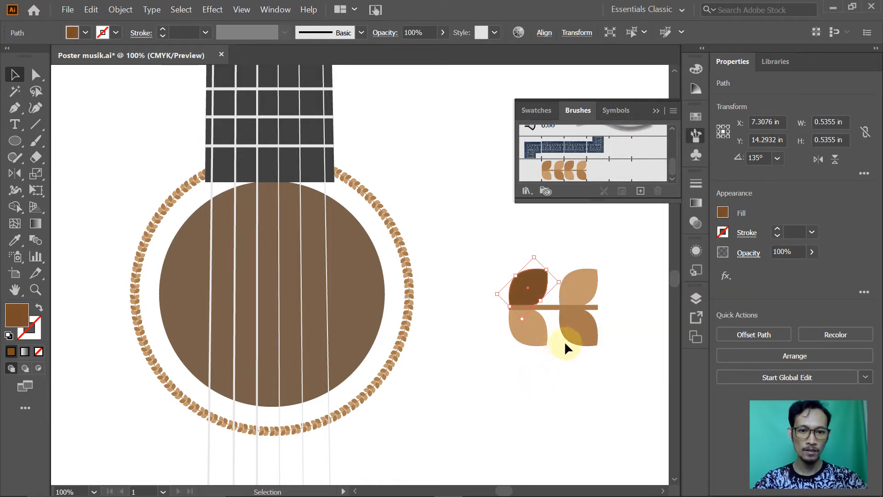
Fill the lower-right leaf with the same dark brown swatch, deselect it and return to the book in Foxit Reader
click(572, 339)
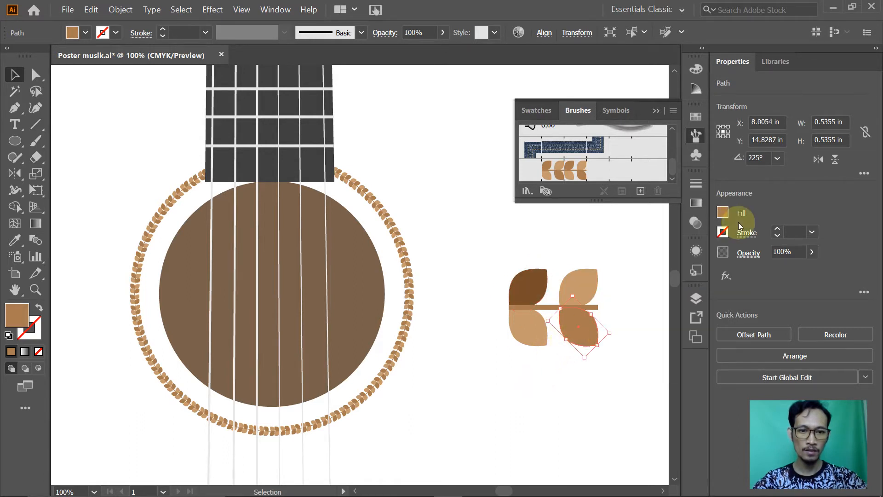
click(723, 211)
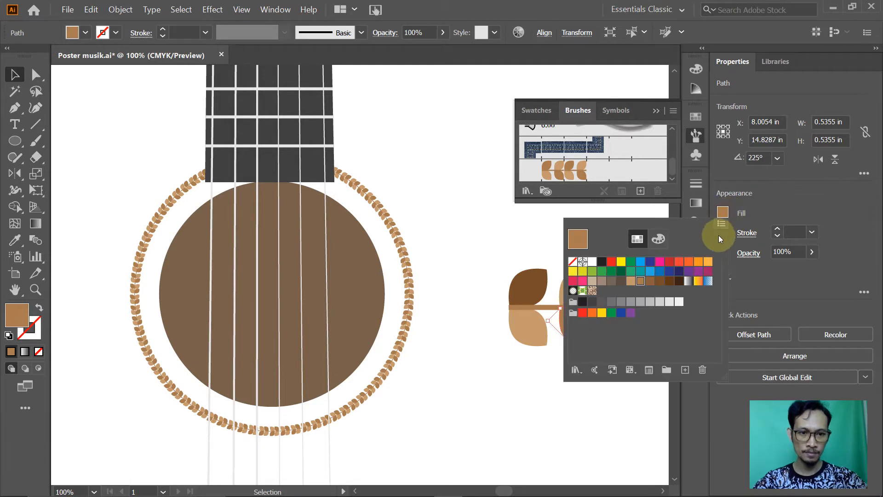
click(660, 281)
click(600, 402)
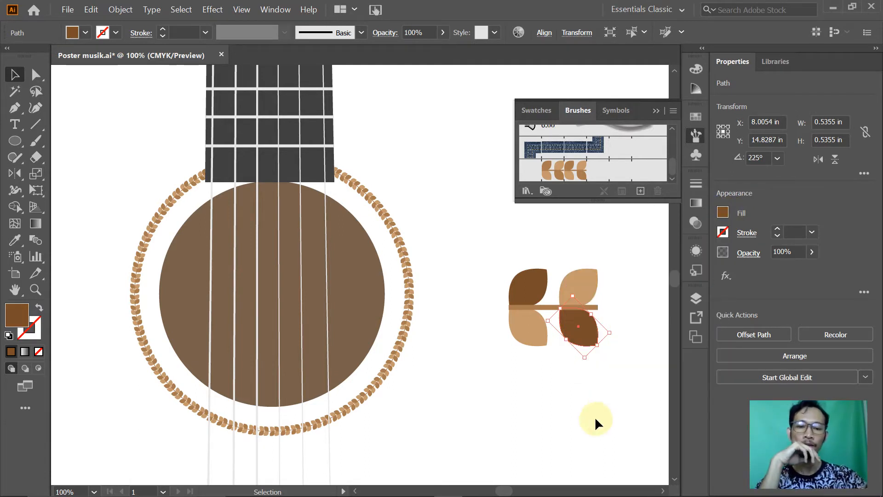
click(595, 416)
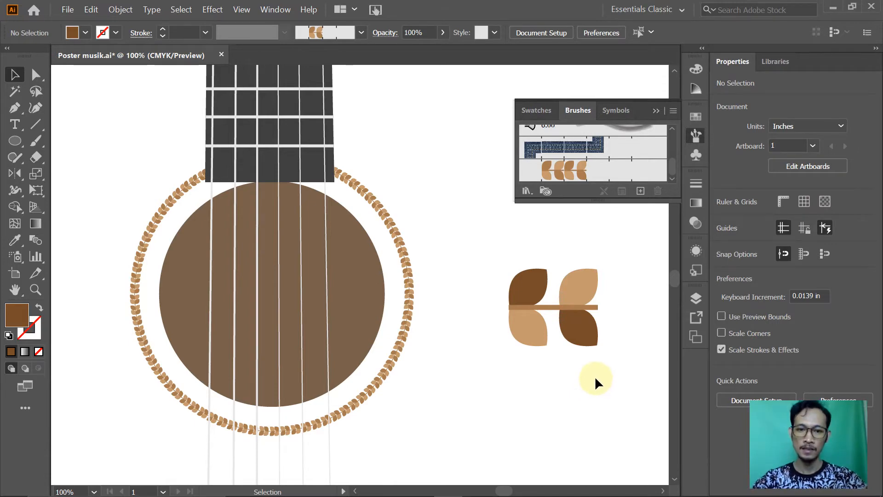
key(alt+Tab)
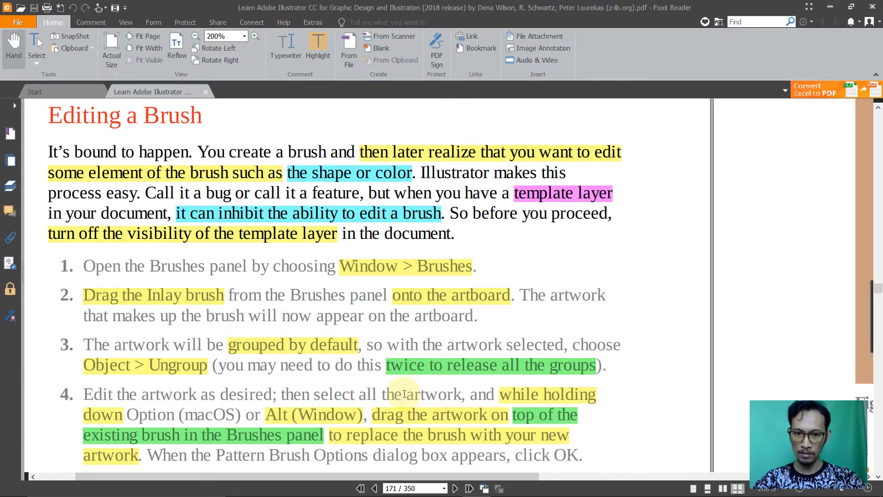
In Illustrator, select all the recolored leaf artwork and, per the book's instructions, replace the side tile of the existing Inlay brush with it
key(alt+Tab)
drag(499, 242, 618, 366)
key(alt+Tab)
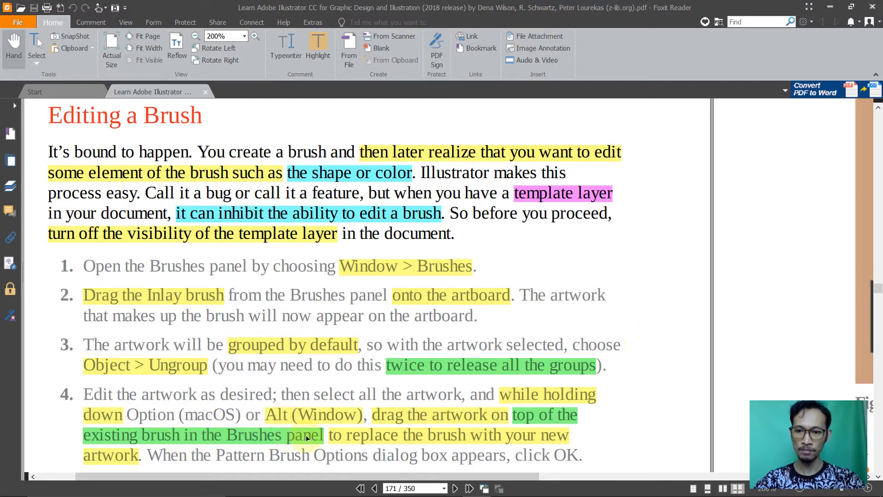
key(alt+Tab)
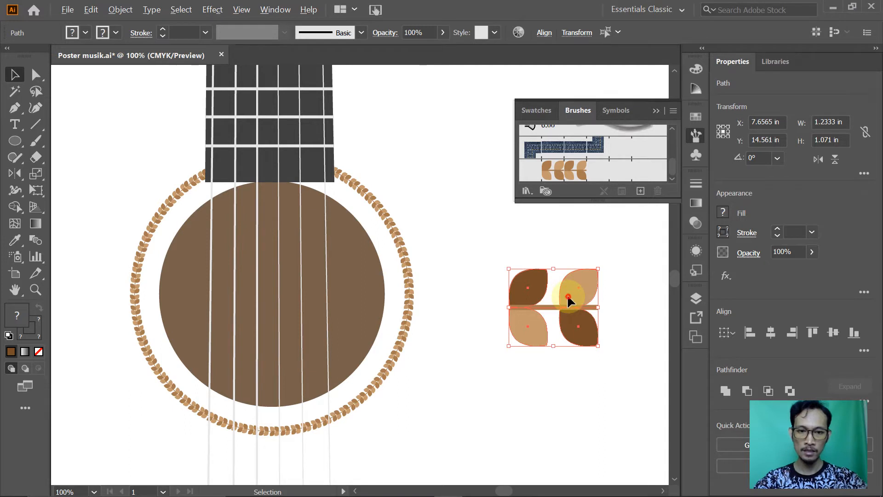
mouse_move(568, 298)
mouse_down()
mouse_move(567, 168)
mouse_move(581, 158)
mouse_move(581, 168)
mouse_up()
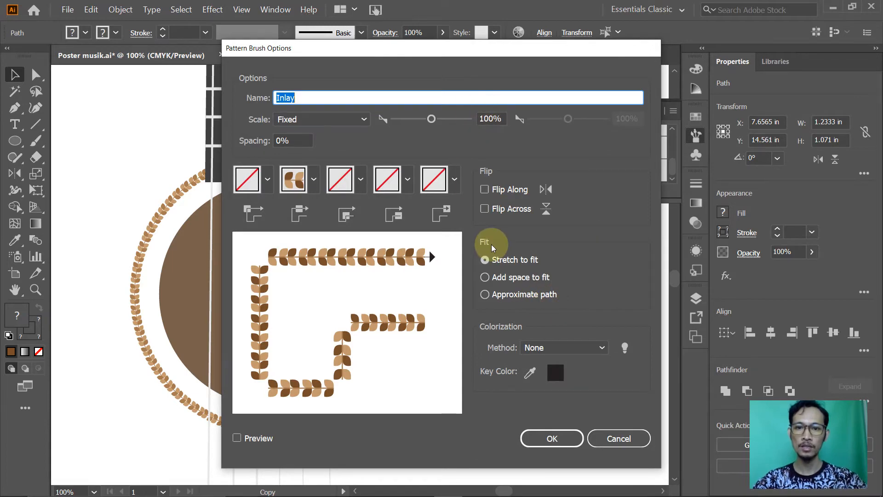
Check the book's brush replacement step in Foxit Reader, and in Illustrator accept the Inlay pattern brush options as they are
key(alt+Tab)
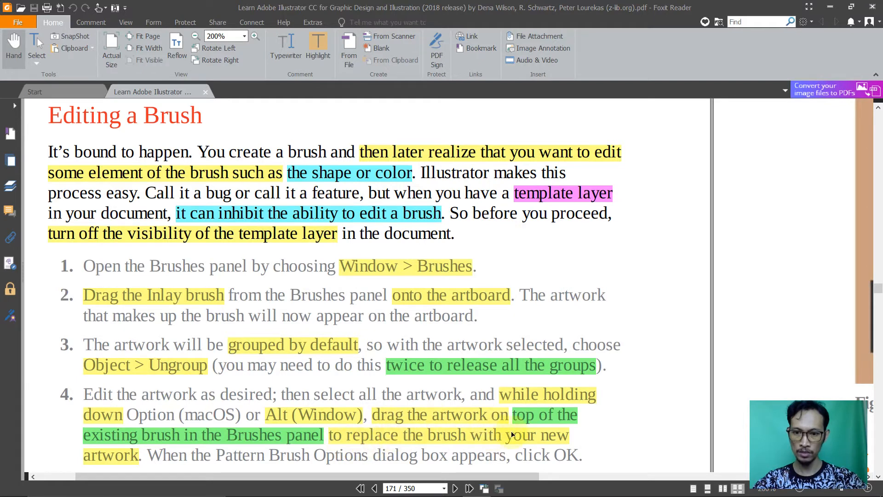
scroll(459, 360, down, 1)
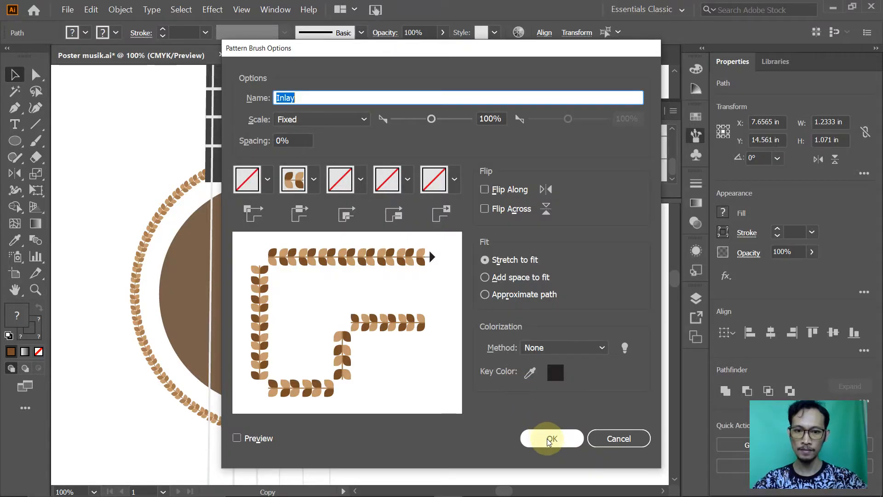
click(548, 438)
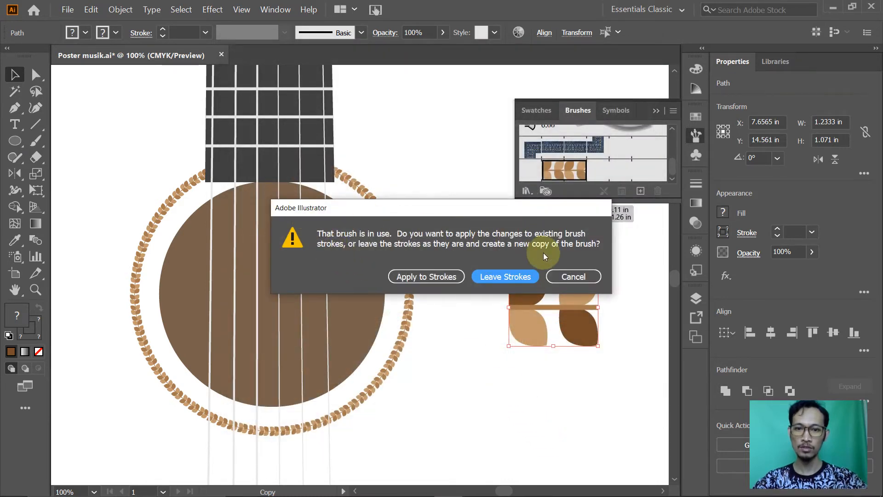
Read step 5 of Editing a Brush in Foxit Reader, and in Illustrator apply the brush changes to the existing strokes
key(alt+Tab)
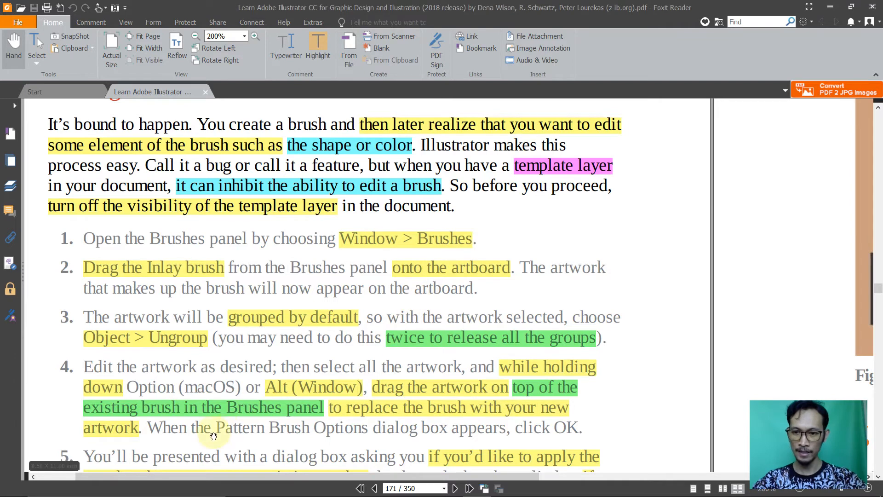
scroll(214, 428, down, 1)
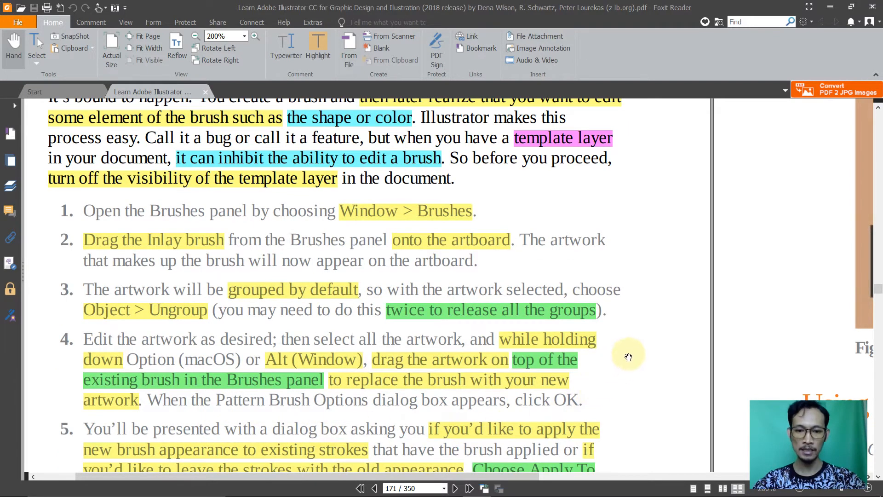
scroll(628, 355, down, 1)
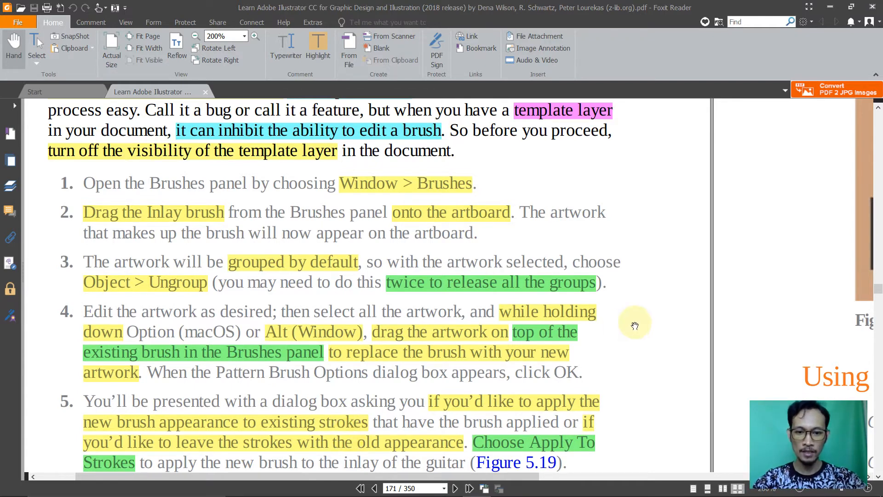
scroll(635, 321, down, 1)
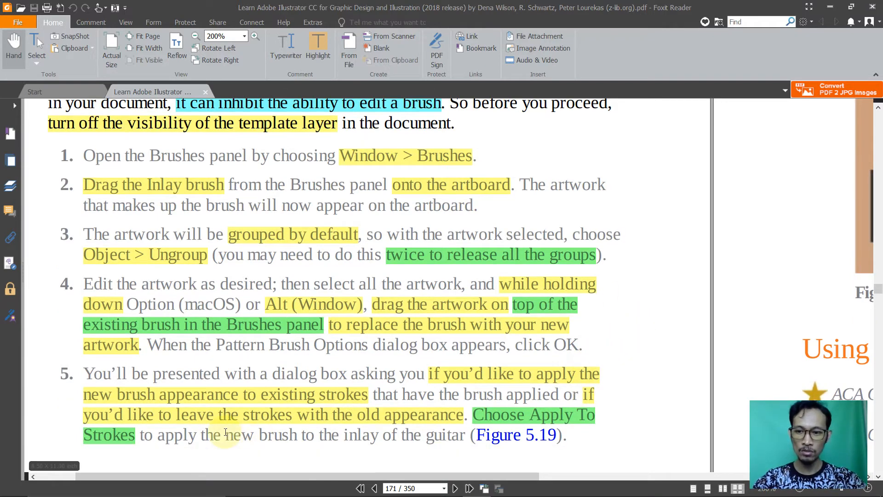
key(alt+Tab)
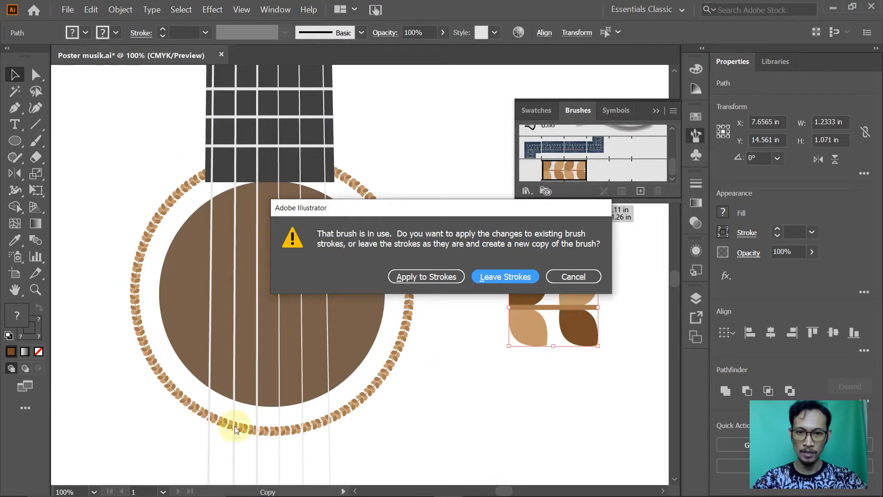
click(419, 276)
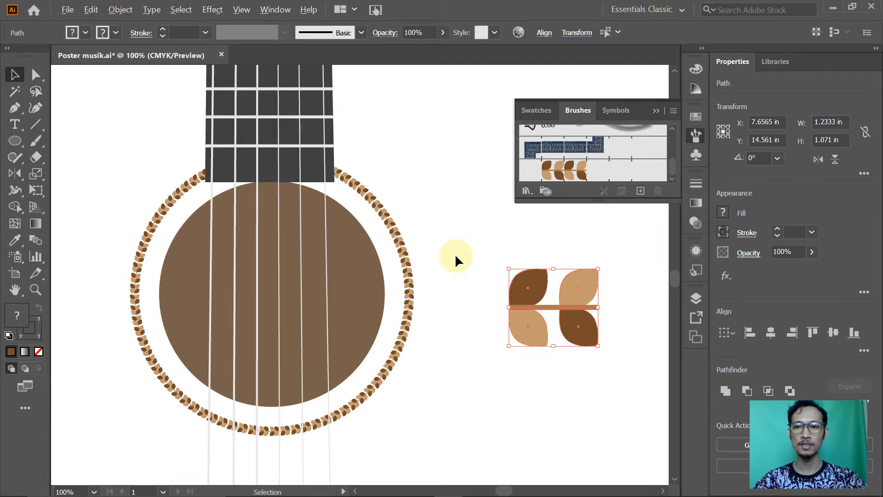
Examine Figure 5.19 of the guitar inlay in the book in Foxit Reader, from the sound hole down to its caption
key(alt+Tab)
scroll(479, 258, down, 1)
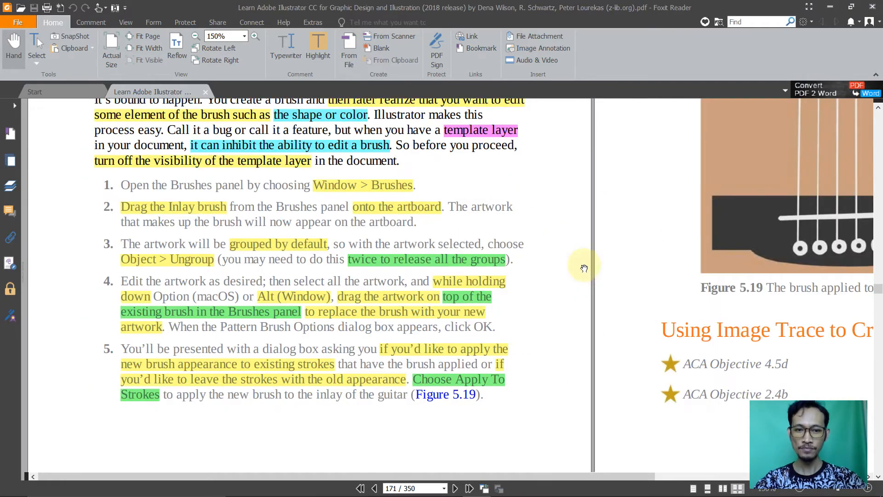
drag(634, 193, 226, 368)
scroll(406, 301, up, 6)
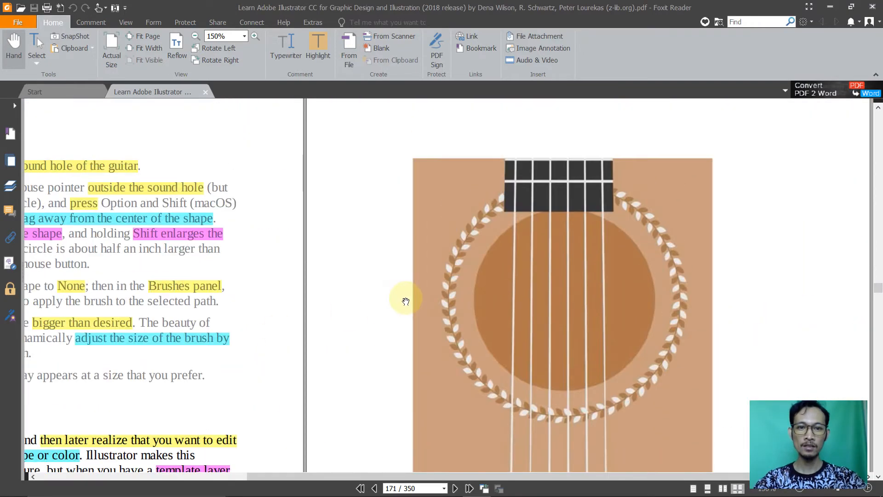
scroll(405, 301, down, 5)
scroll(405, 300, down, 3)
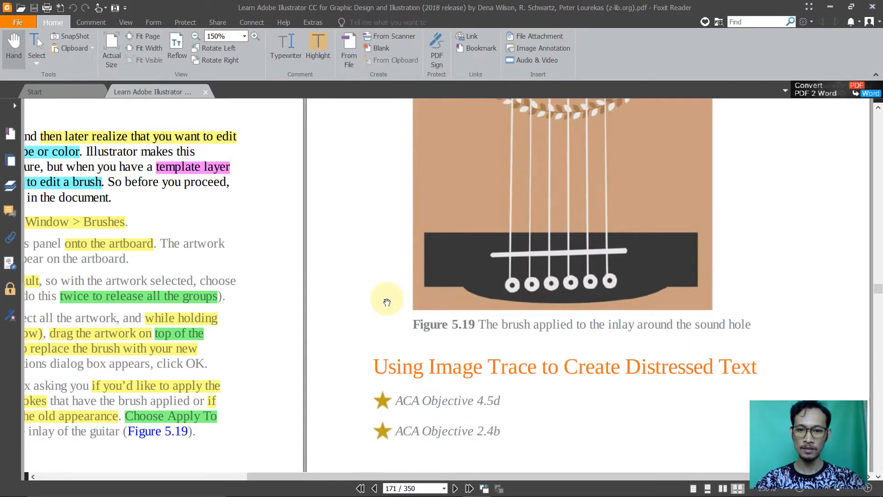
Return to Illustrator, save the Poster musik document, and delete the leftover leaf artwork beside the guitar
key(alt+Tab)
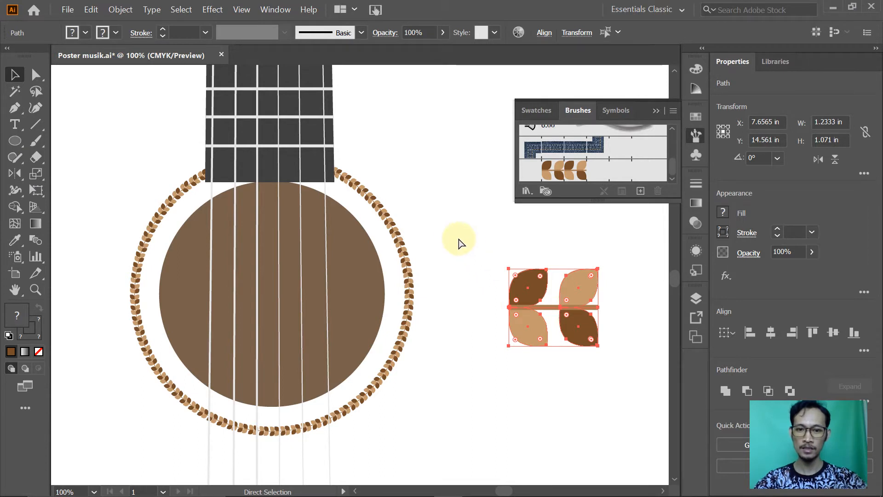
key(ctrl+s)
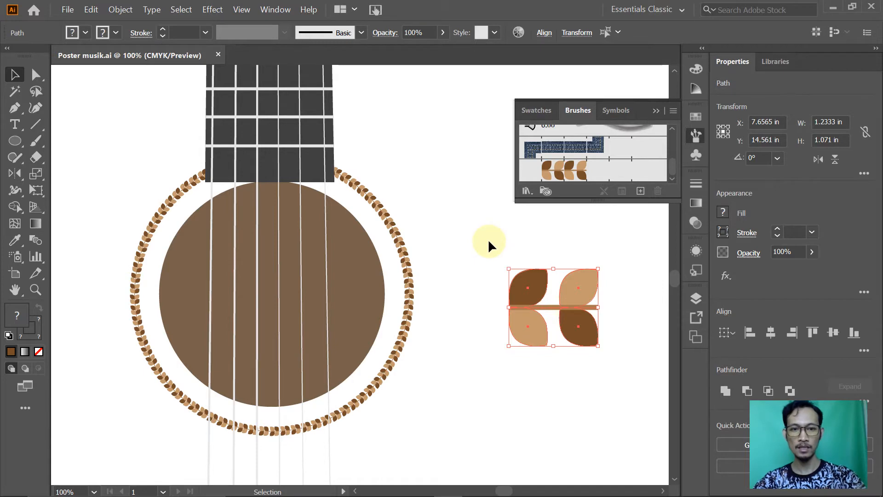
key(Delete)
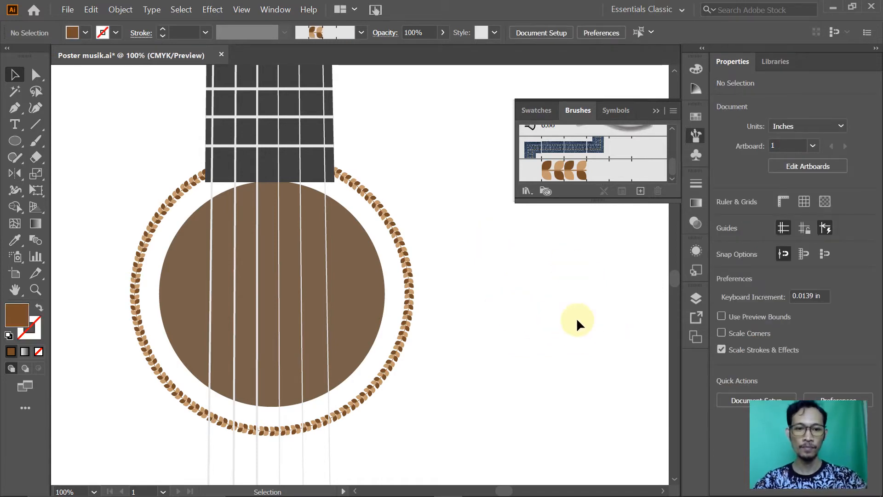
Make the Template layer visible beneath the guitar artwork
ctrl+alt+click(487, 293)
ctrl+alt+click(365, 284)
ctrl+alt+click(365, 284)
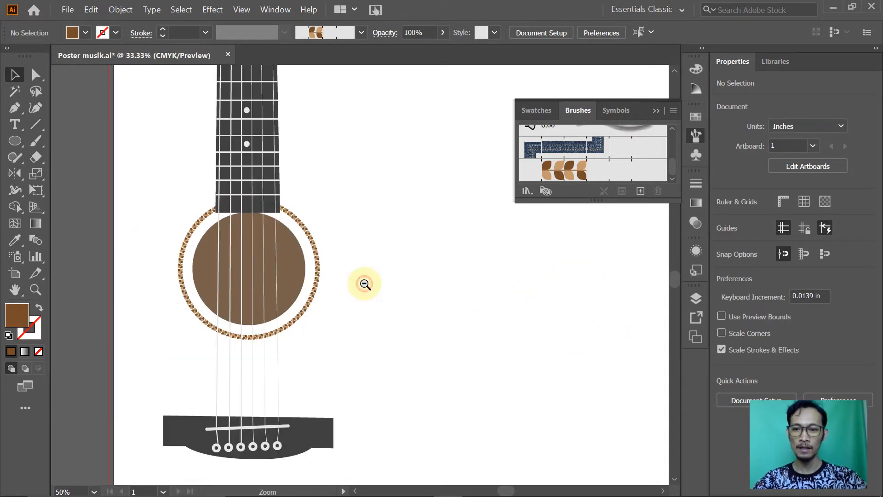
ctrl+alt+click(366, 282)
ctrl+alt+click(412, 276)
drag(383, 253, 388, 230)
click(696, 300)
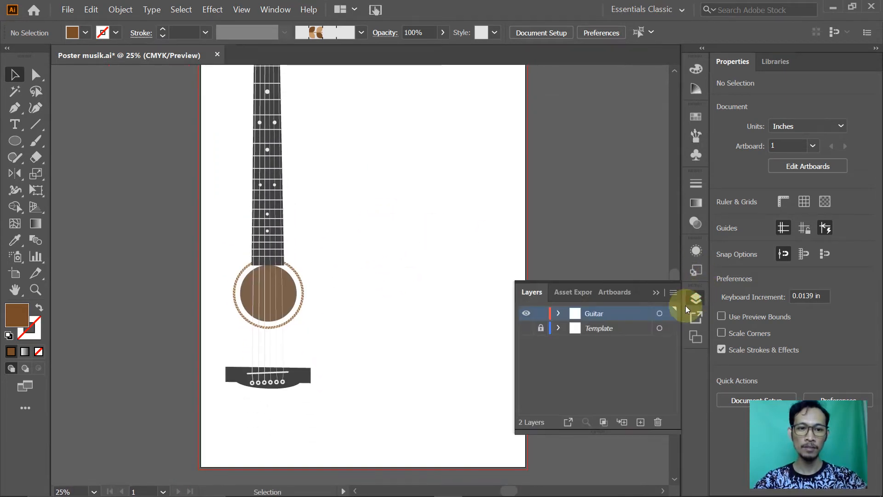
click(526, 328)
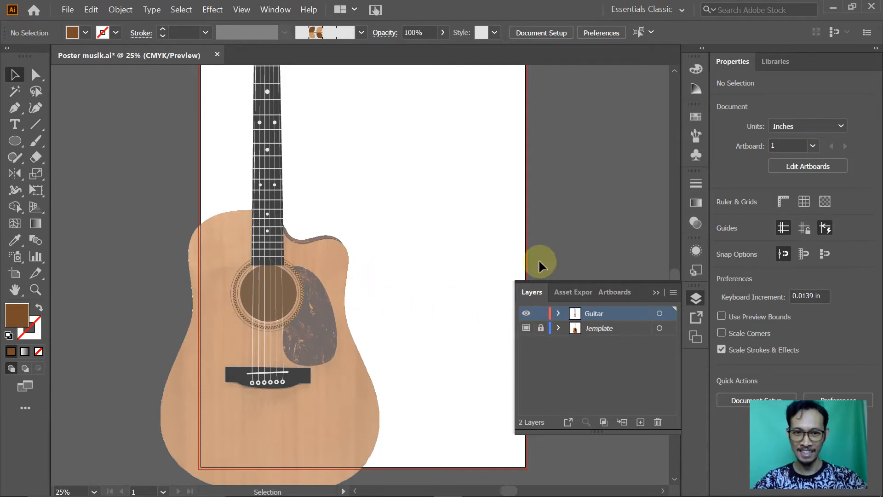
Show the hidden body object inside the Guitar layer
click(558, 313)
scroll(575, 351, down, 2)
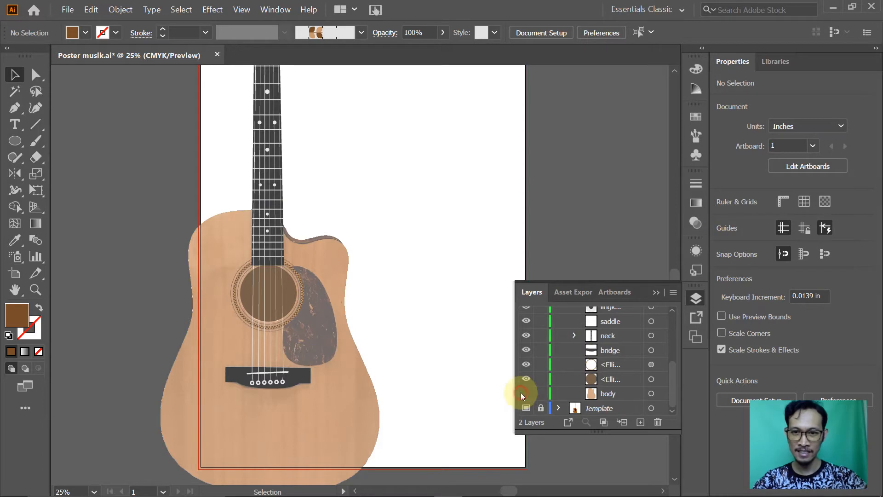
click(526, 408)
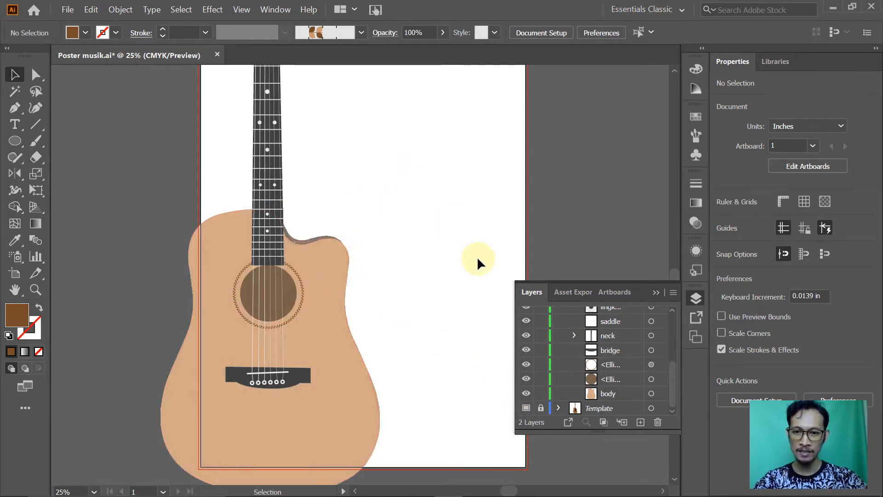
Switch to the PDF book in Foxit Reader and look through the distressed text section up to the JAZZ clipping mask figure
key(alt+Tab)
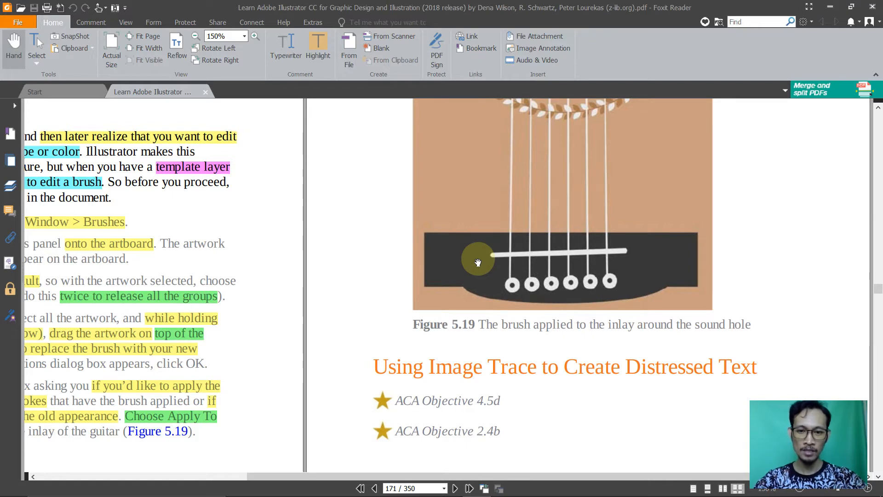
scroll(478, 262, down, 1)
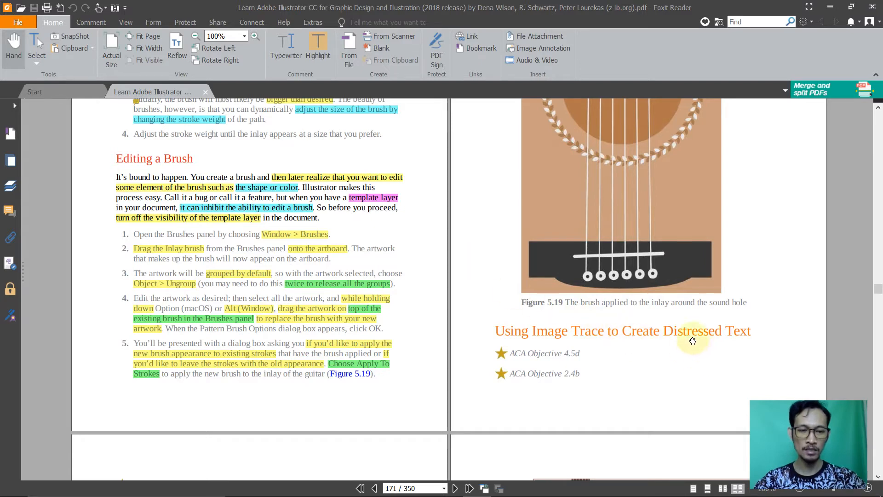
scroll(695, 336, down, 6)
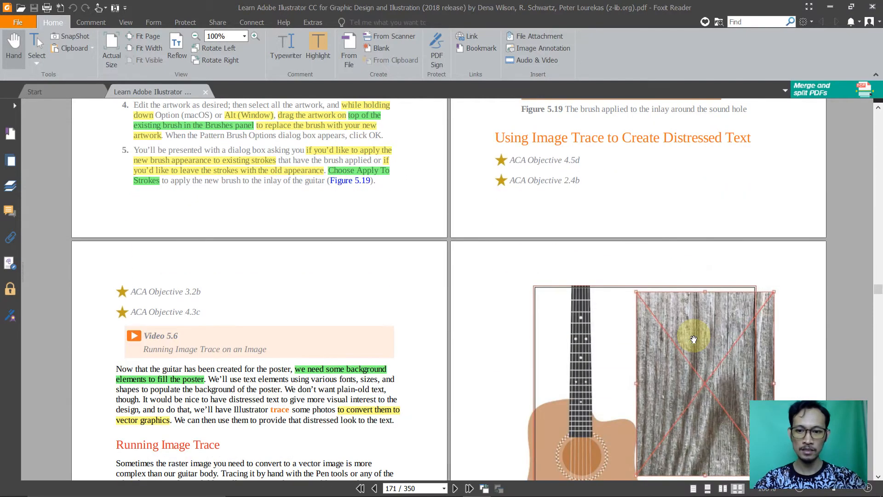
scroll(693, 339, down, 6)
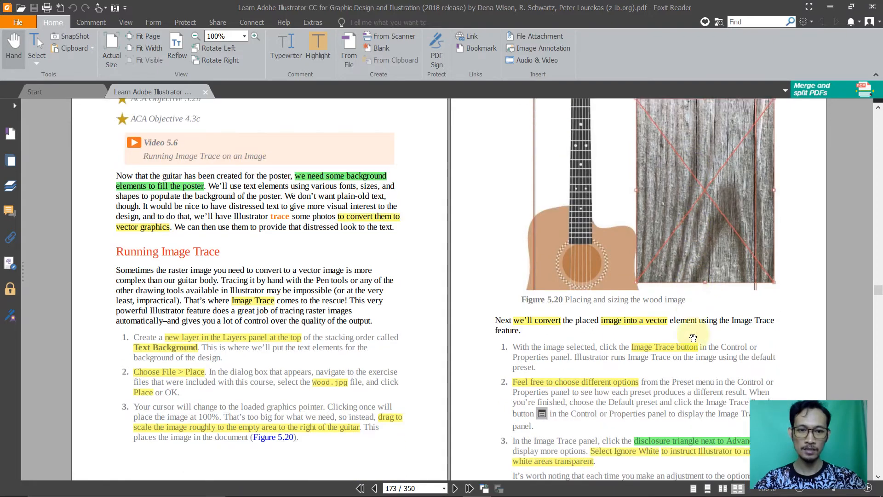
scroll(691, 333, down, 6)
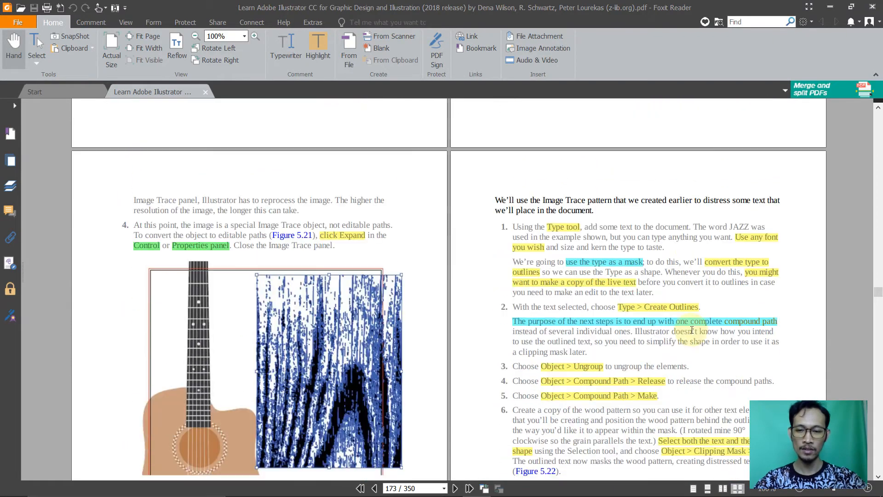
scroll(692, 331, up, 6)
scroll(692, 330, up, 2)
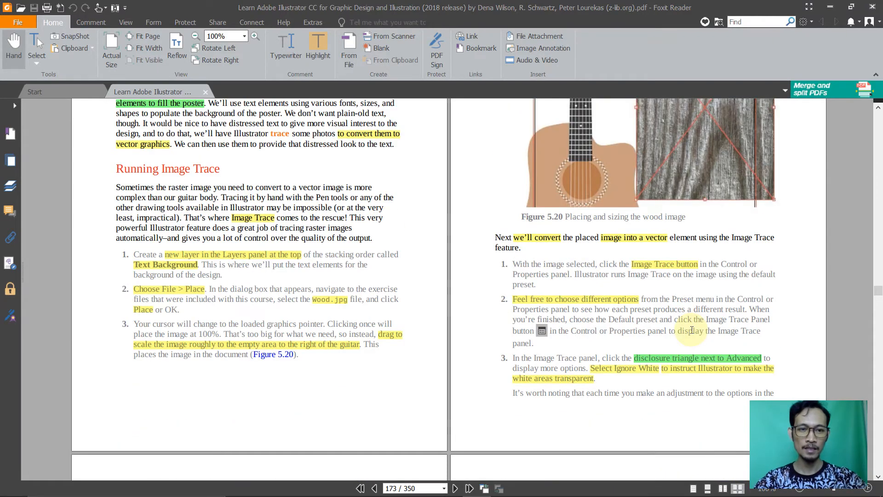
scroll(691, 330, up, 2)
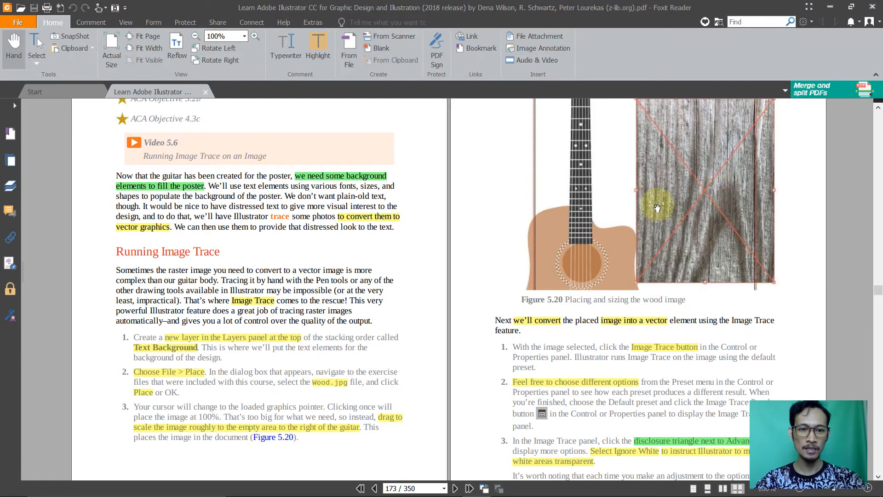
scroll(629, 231, down, 3)
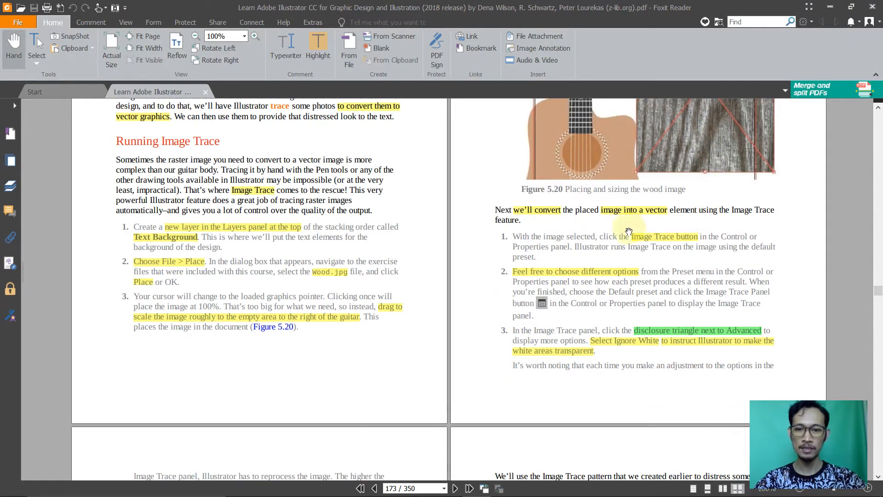
scroll(483, 257, down, 17)
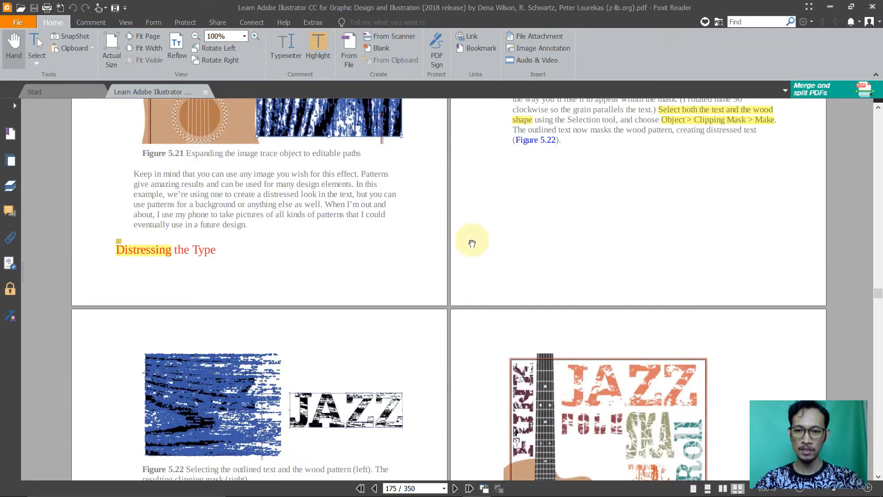
scroll(472, 243, down, 3)
scroll(362, 295, up, 1)
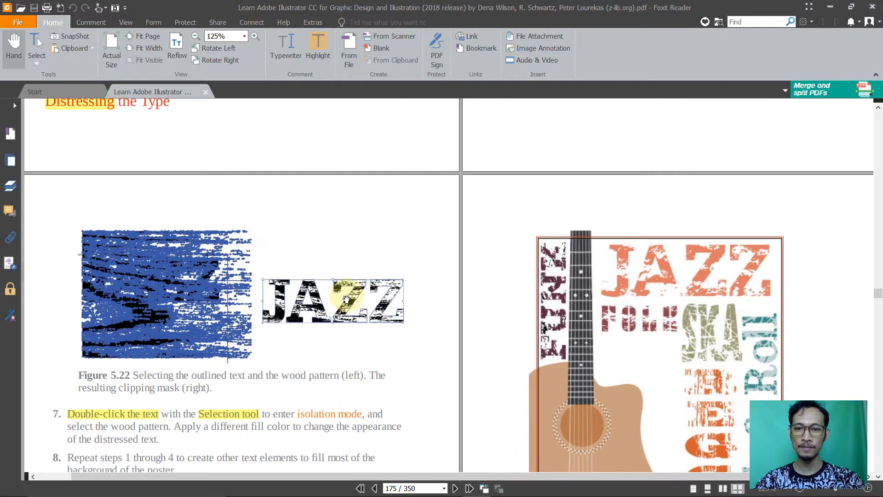
scroll(315, 296, up, 2)
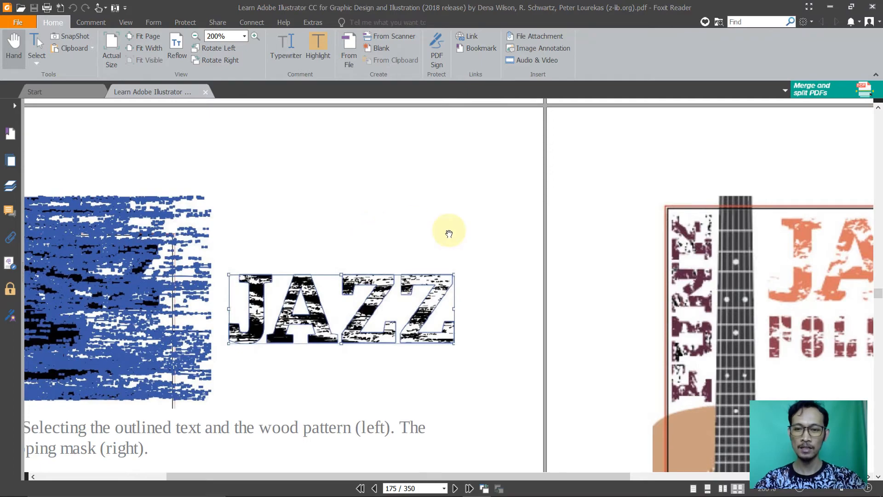
scroll(449, 234, down, 2)
Go back to the start of the Image Trace section and read its introduction and the first instruction of Running Image Trace
scroll(449, 234, up, 8)
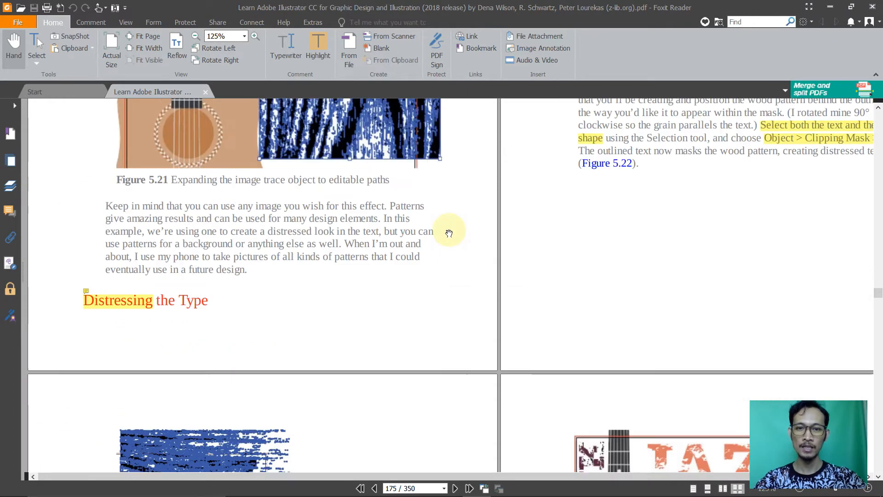
scroll(449, 233, up, 10)
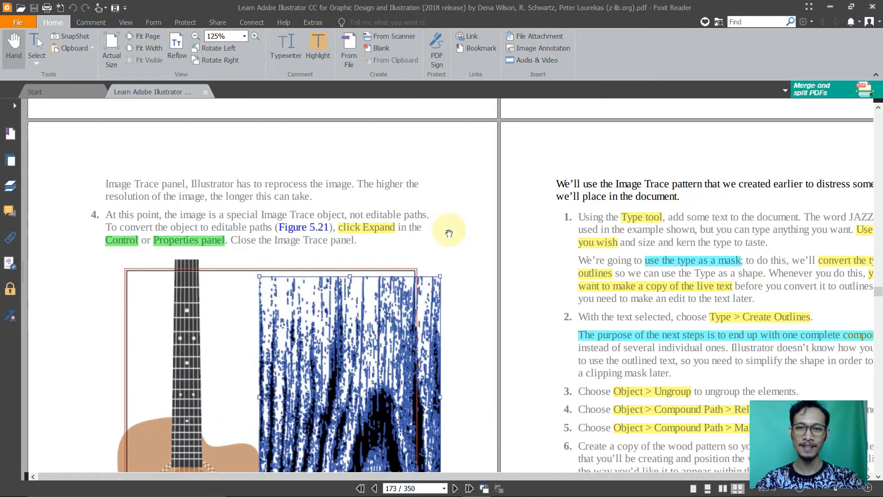
scroll(449, 234, up, 2)
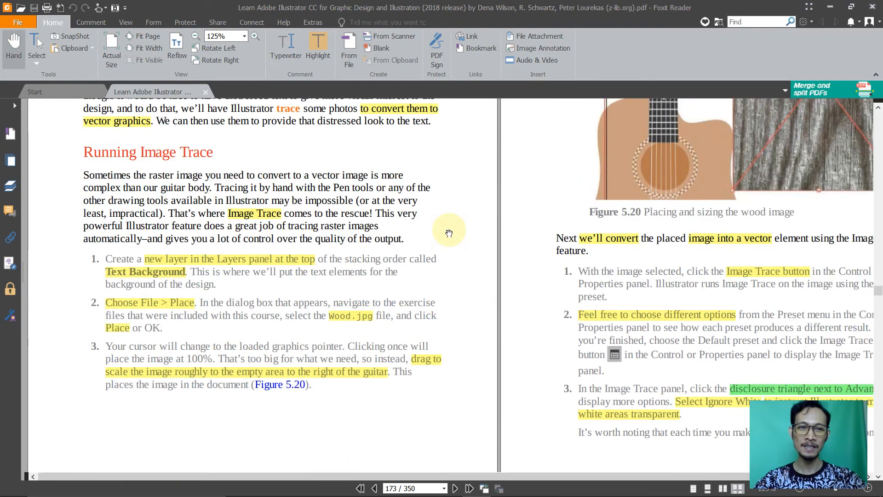
scroll(449, 234, up, 8)
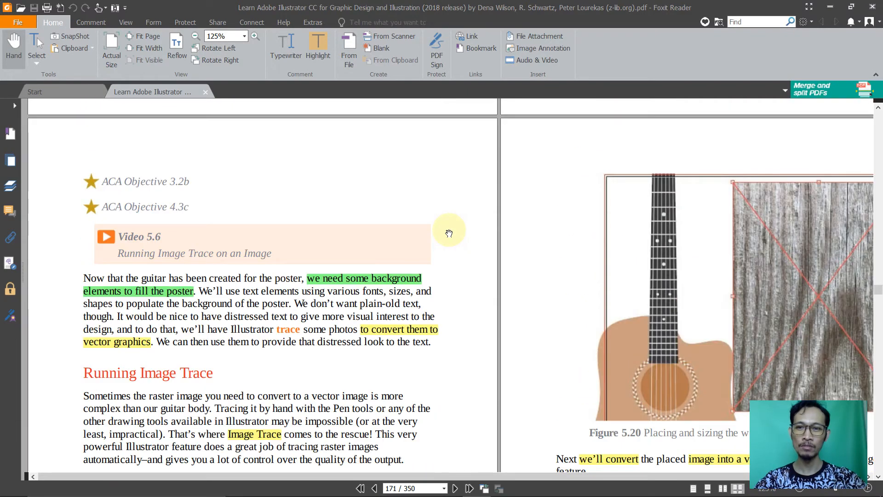
scroll(475, 215, up, 3)
drag(504, 199, 448, 280)
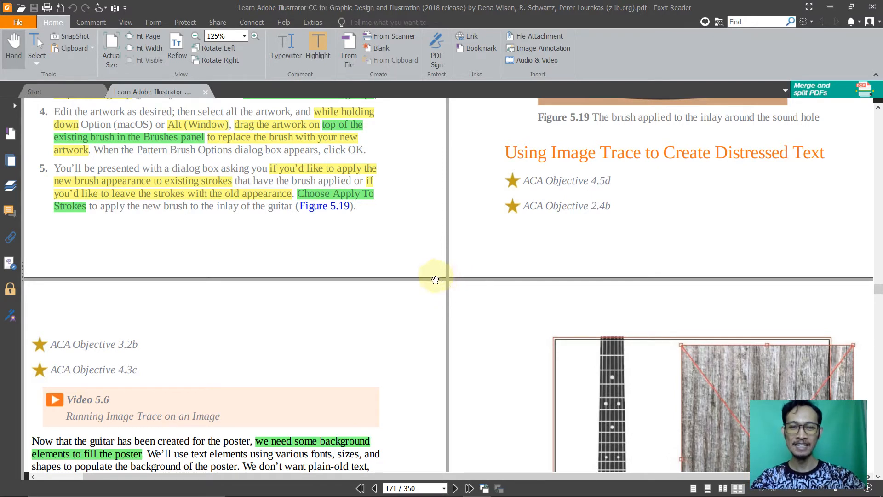
drag(343, 339, 437, 273)
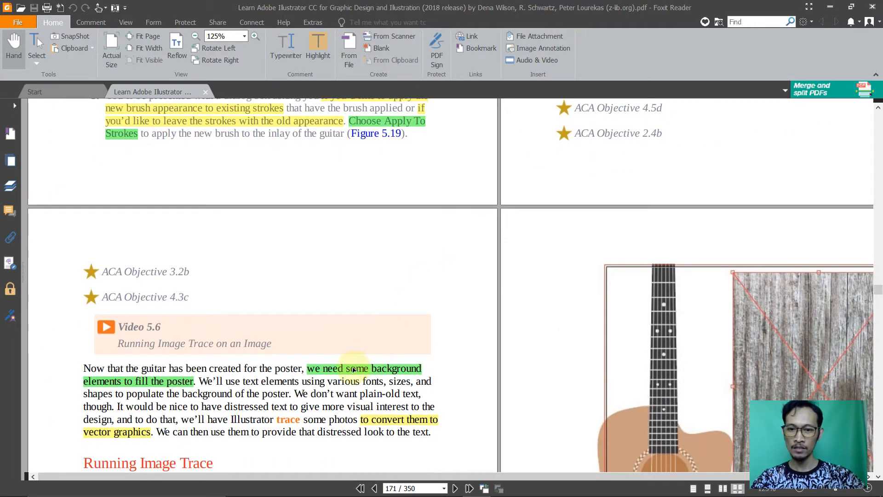
scroll(79, 389, down, 3)
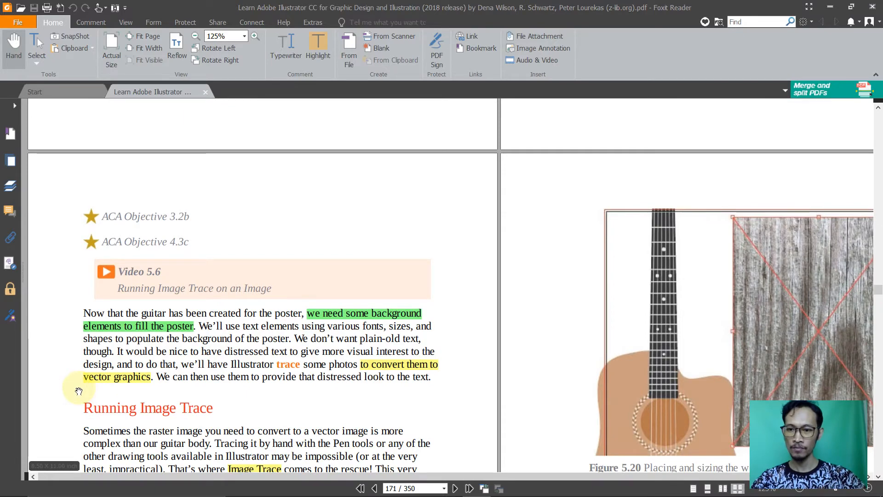
scroll(79, 391, down, 5)
ctrl+scroll(55, 382, up, 1)
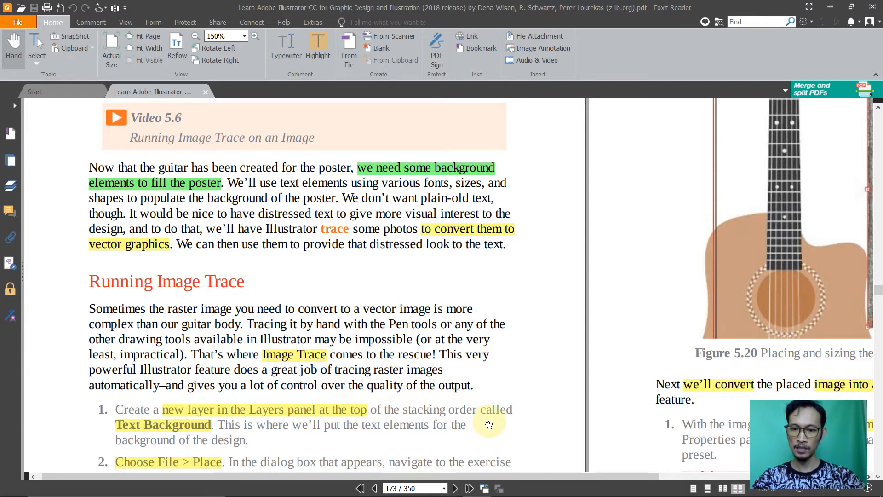
Switch back to Illustrator, collapse the Guitar layer, and add a new layer above it named "Text background"
key(alt+Tab)
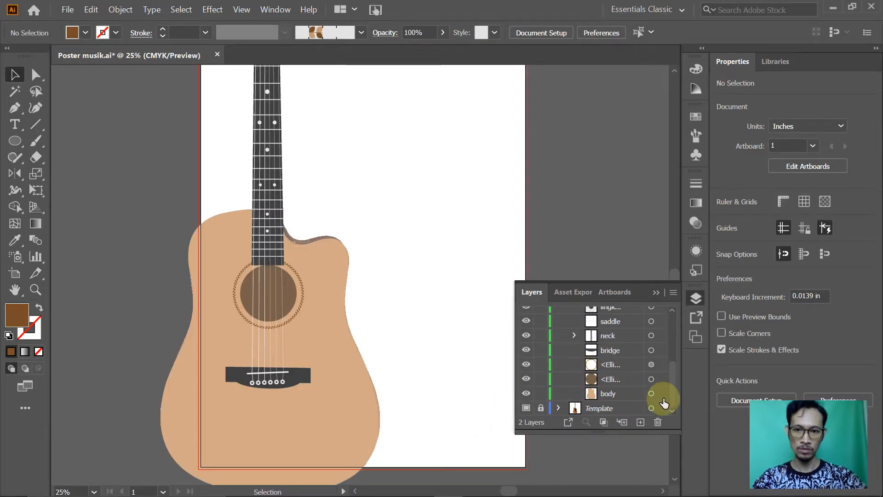
drag(671, 389, 670, 331)
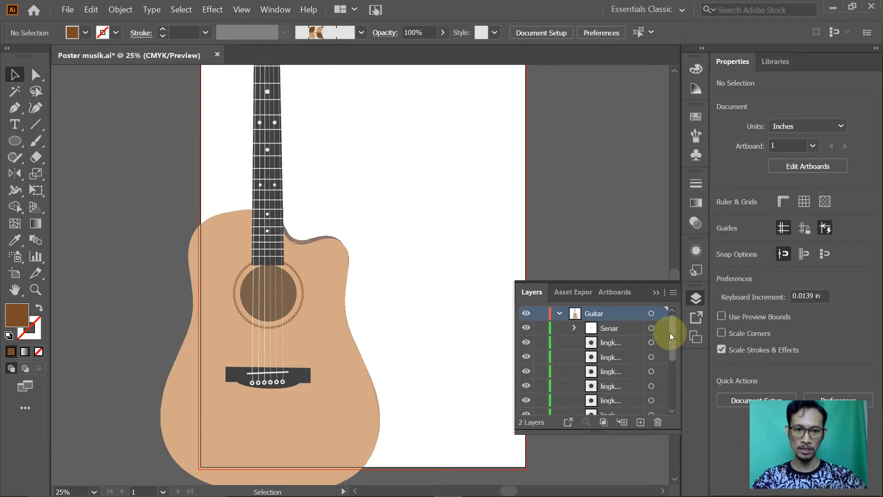
click(560, 313)
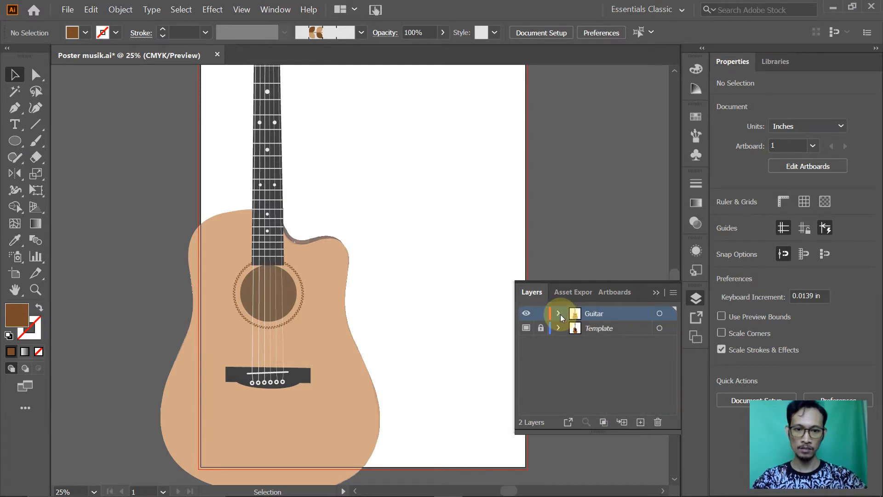
click(641, 422)
key(alt+Tab)
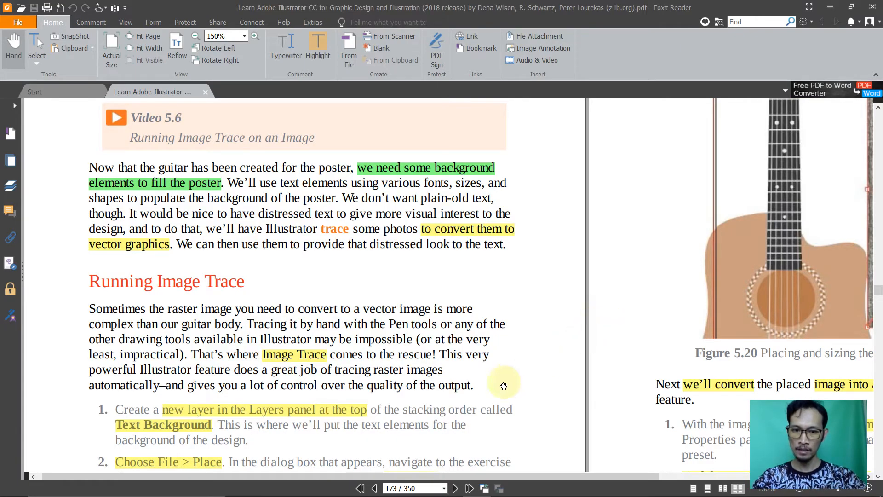
key(alt+Tab)
double_click(611, 315)
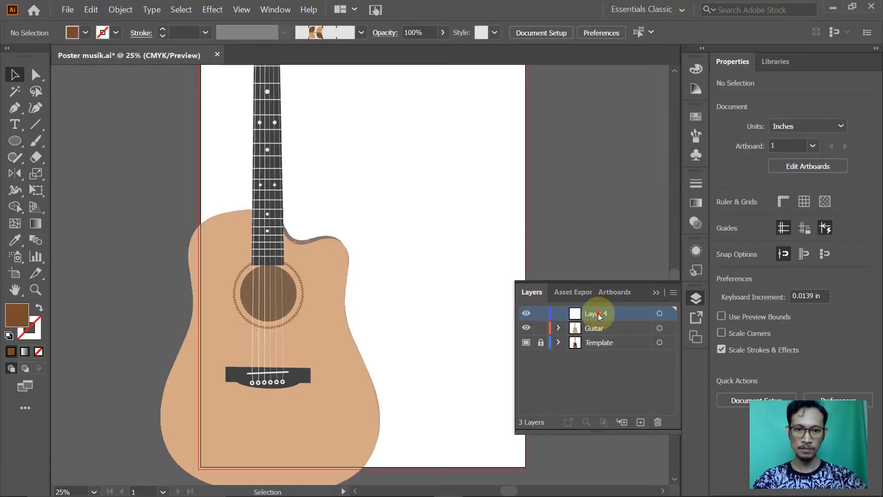
text(Te)
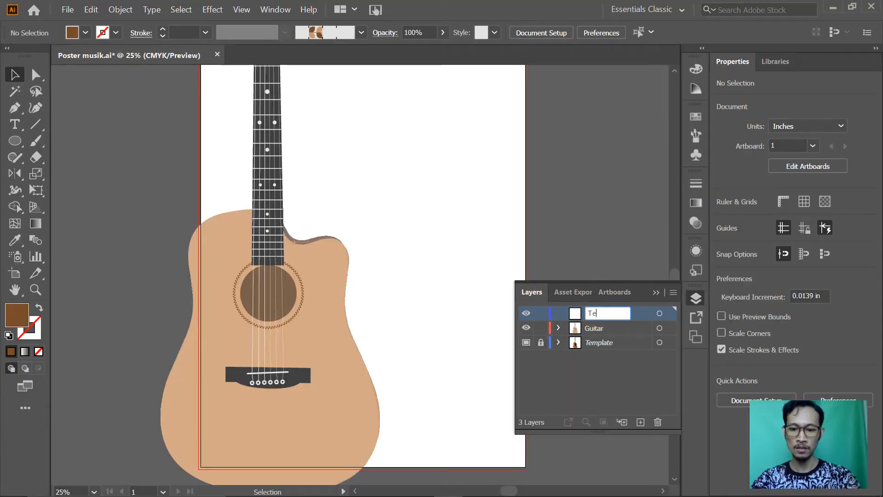
text(xt backg)
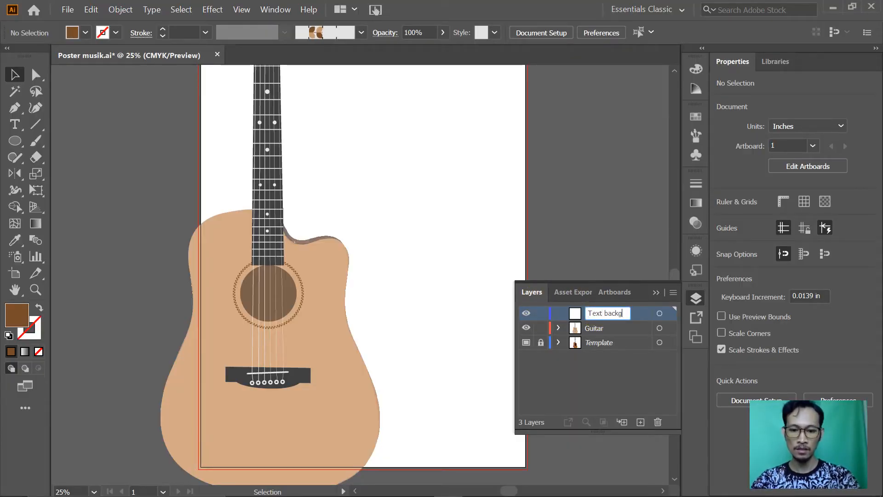
text(round)
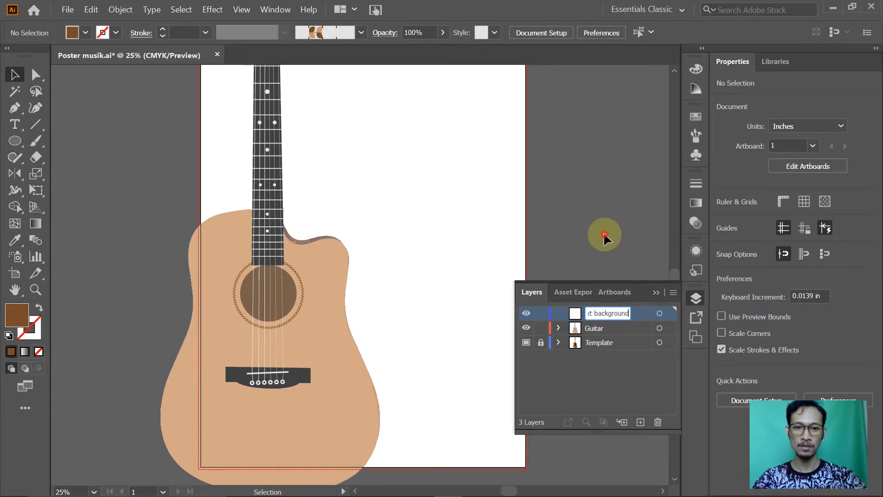
key(Return)
Check the book's instruction on placing the wood image in Foxit Reader and return to Illustrator
key(alt+Tab)
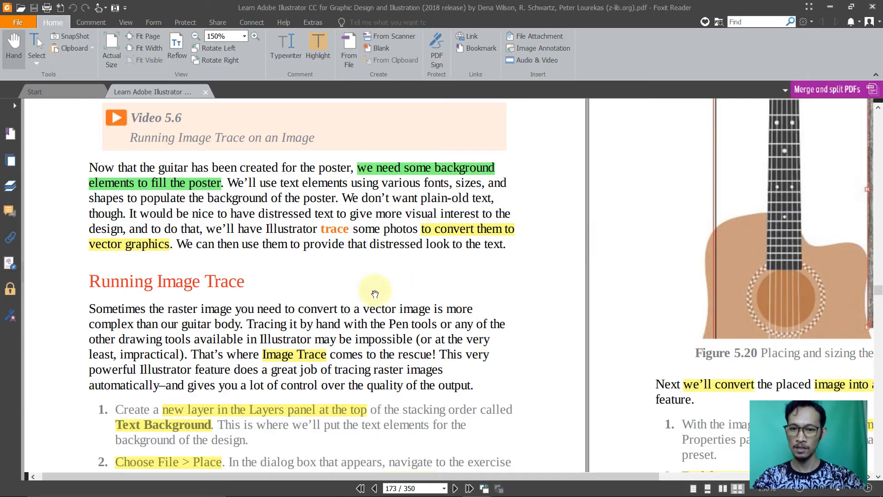
scroll(342, 295, down, 2)
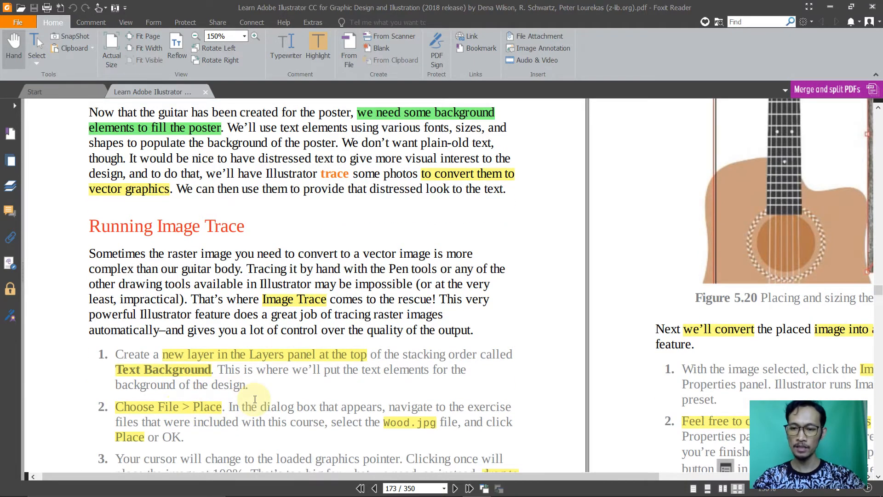
key(alt+Tab)
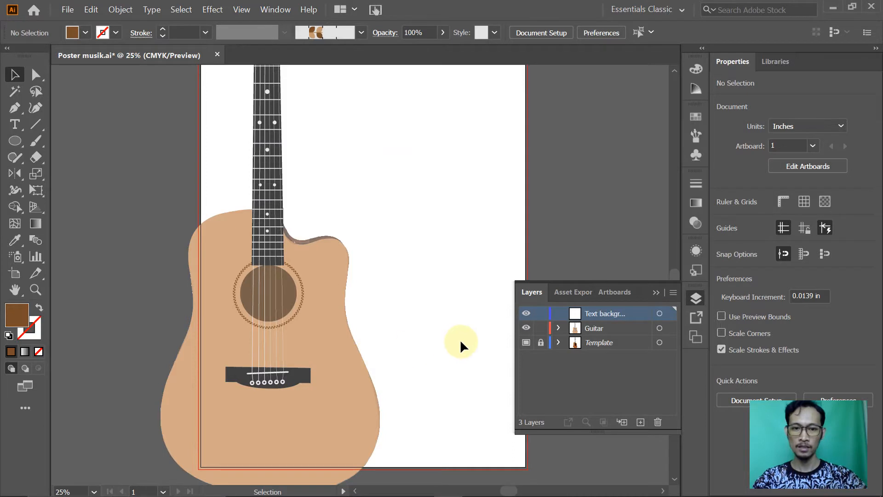
Choose the Wood JPG from the Lesson Files folder for placement as a linked file, checking the book's instruction in Foxit Reader along the way
click(72, 12)
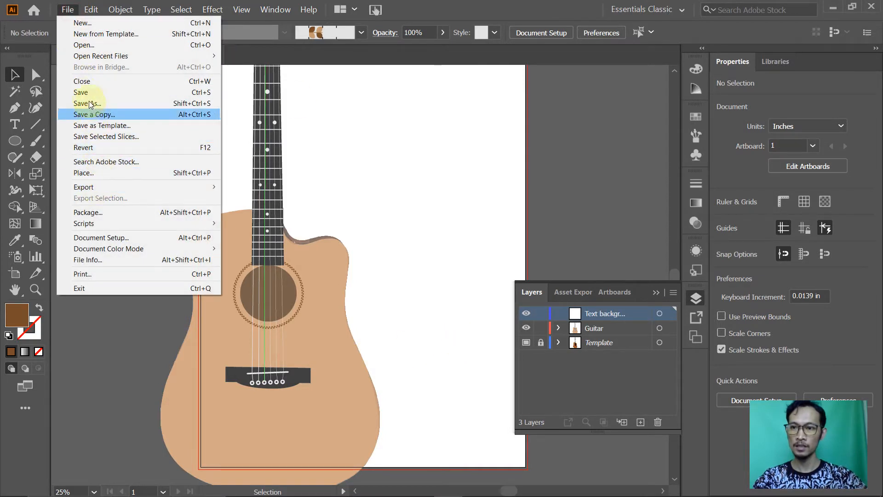
mouse_move(94, 189)
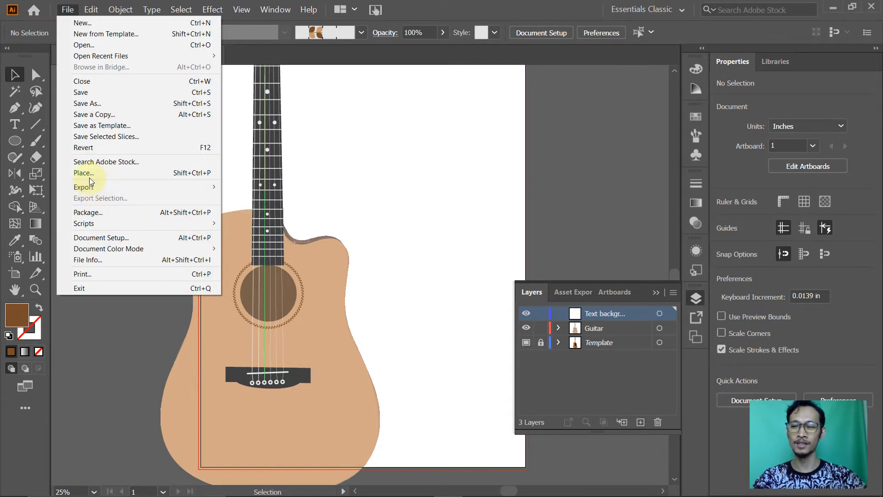
click(89, 176)
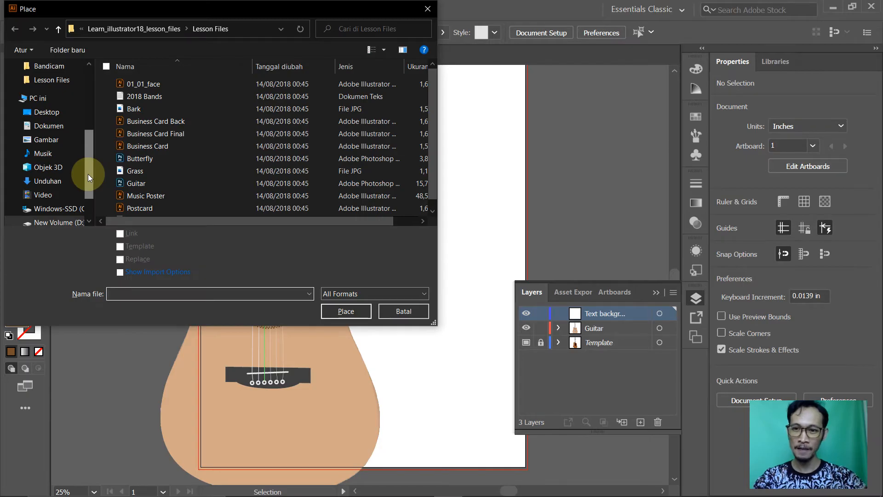
key(alt+Tab)
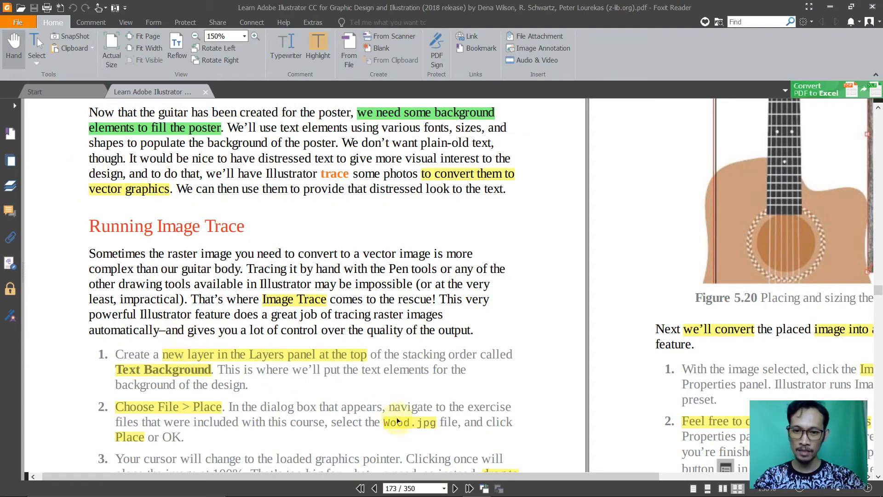
scroll(390, 424, down, 1)
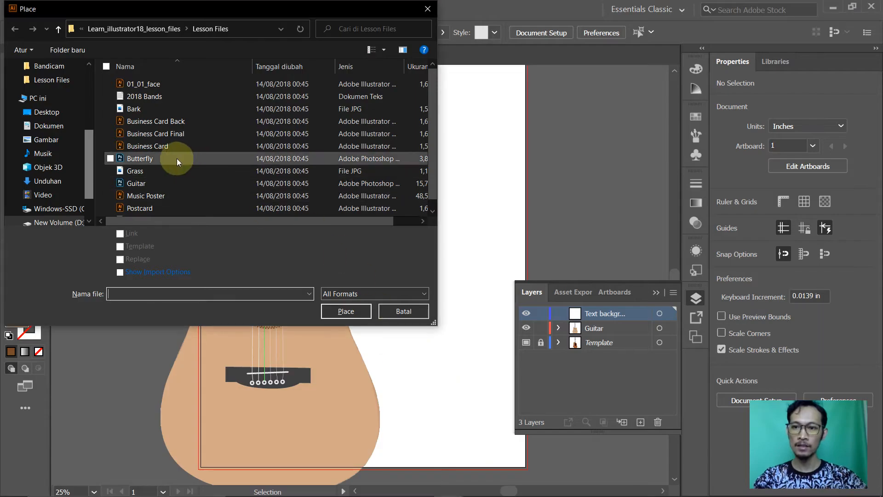
scroll(157, 151, down, 1)
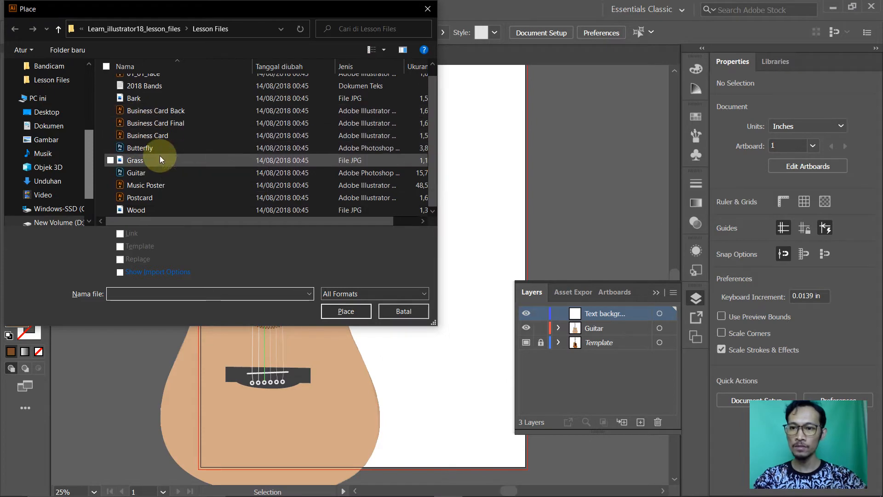
click(137, 213)
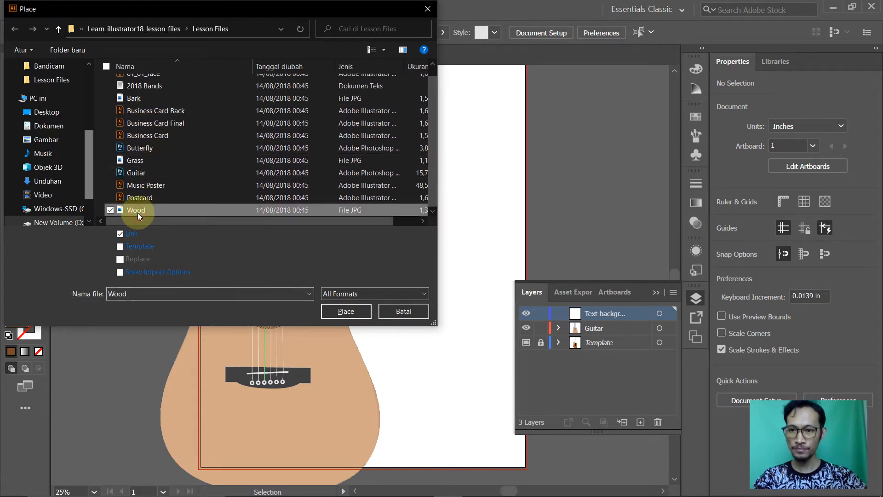
click(345, 312)
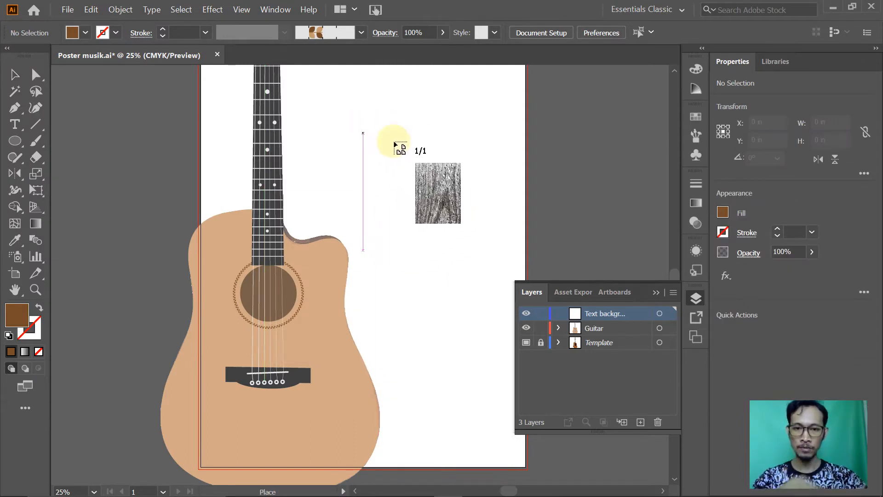
Check the book's sizing instruction, return to Illustrator, and place the wood image about 5.68 by 7.57 in, beside the guitar neck near the artboard's upper edge
key(alt+Tab)
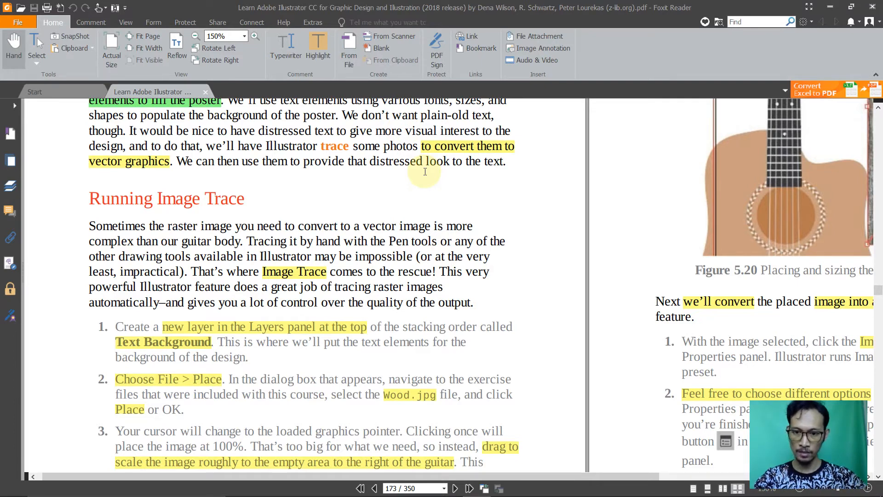
key(alt+Tab)
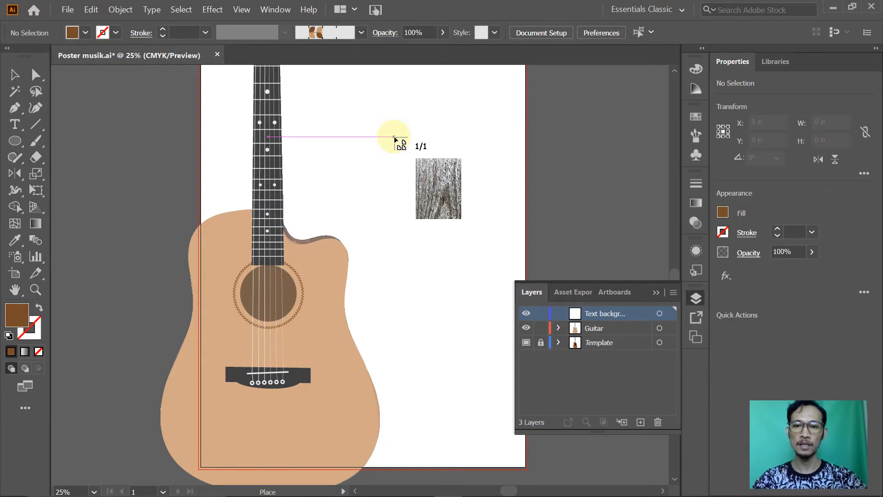
scroll(372, 92, up, 2)
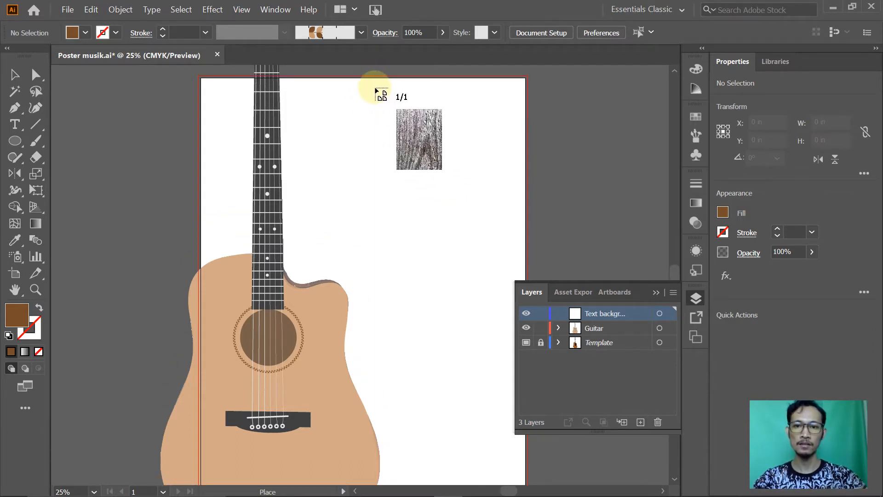
drag(378, 88, 481, 223)
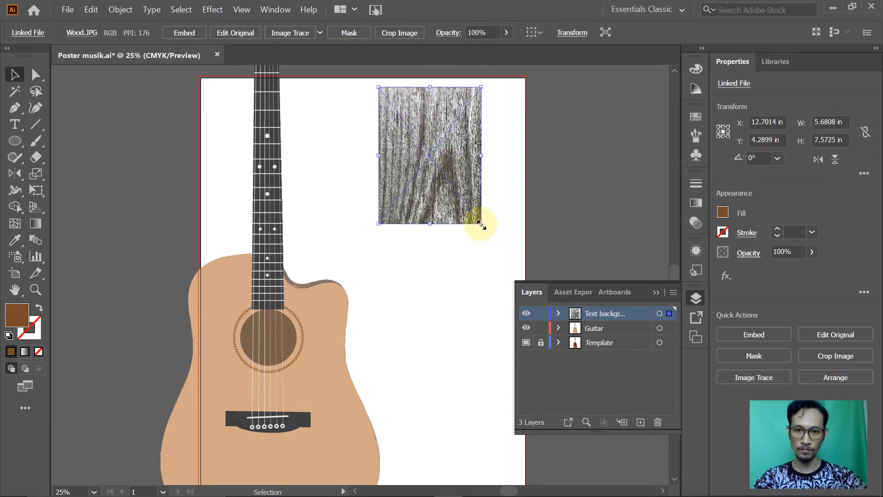
Switch to the book in Foxit Reader, study Figure 5.20 and the instructions for converting the placed image into a vector, and return to Illustrator
key(alt+Tab)
scroll(495, 243, down, 2)
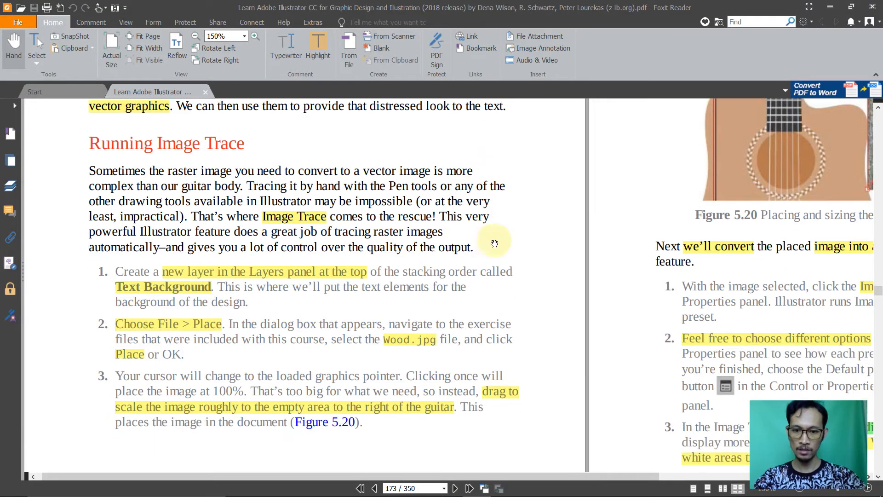
drag(562, 191, 108, 316)
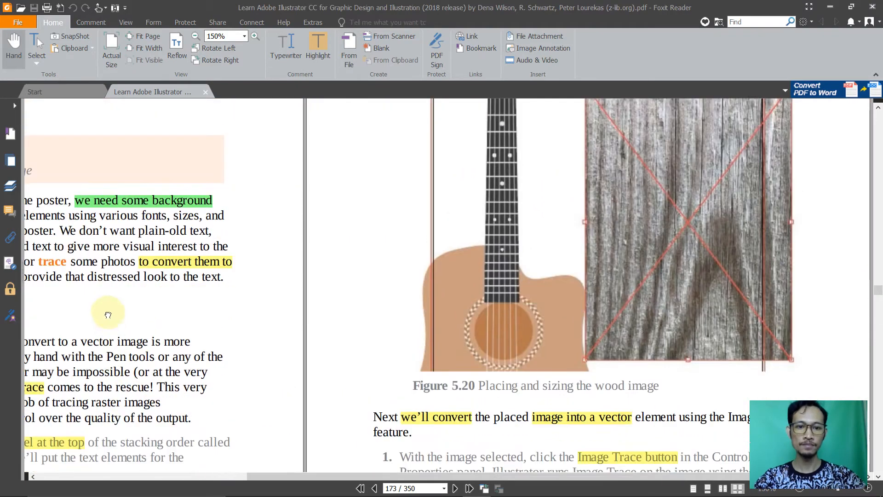
scroll(305, 335, down, 2)
scroll(322, 303, down, 5)
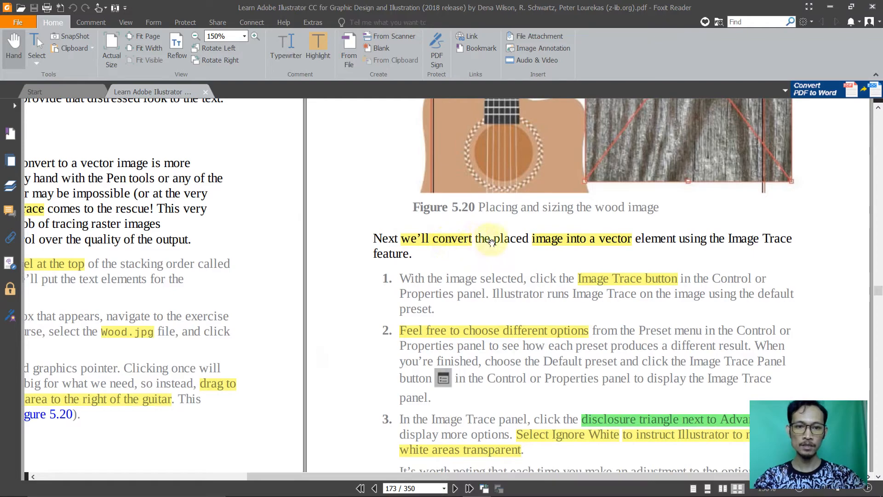
key(alt+Tab)
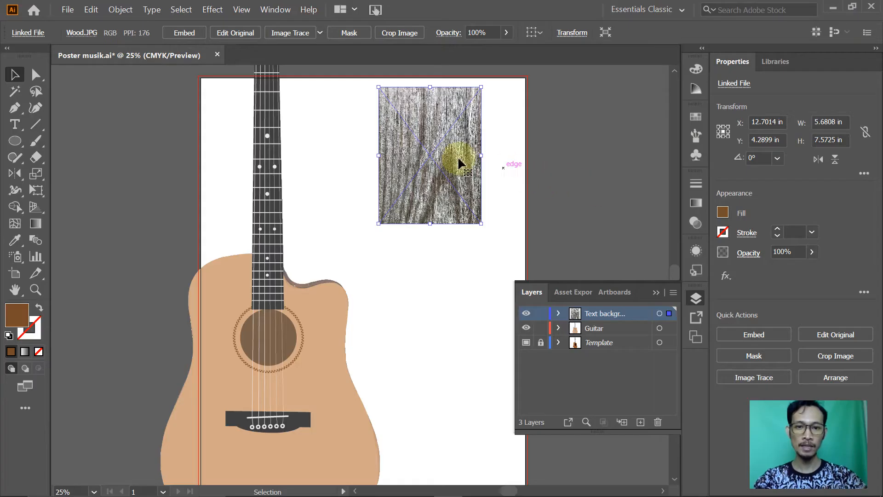
Examine the placed wood image's pixel detail at high magnification, glance at the book, and return to an overview of the image
drag(367, 110, 524, 243)
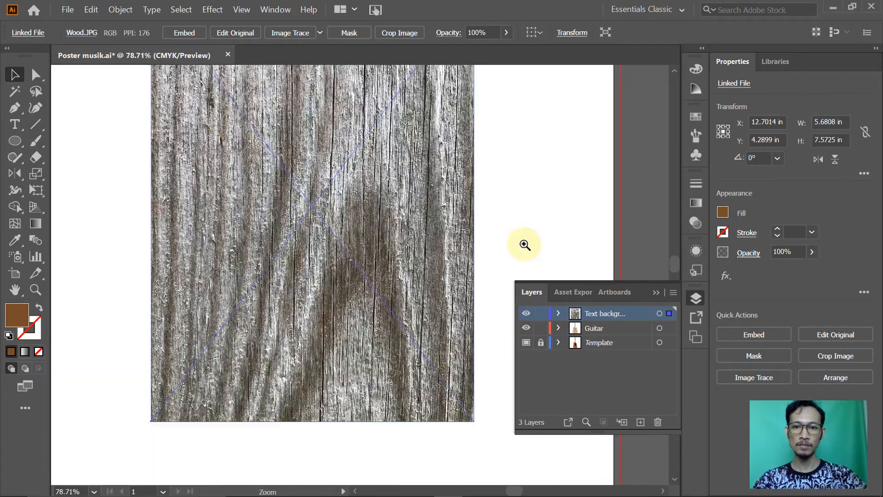
drag(143, 170, 296, 253)
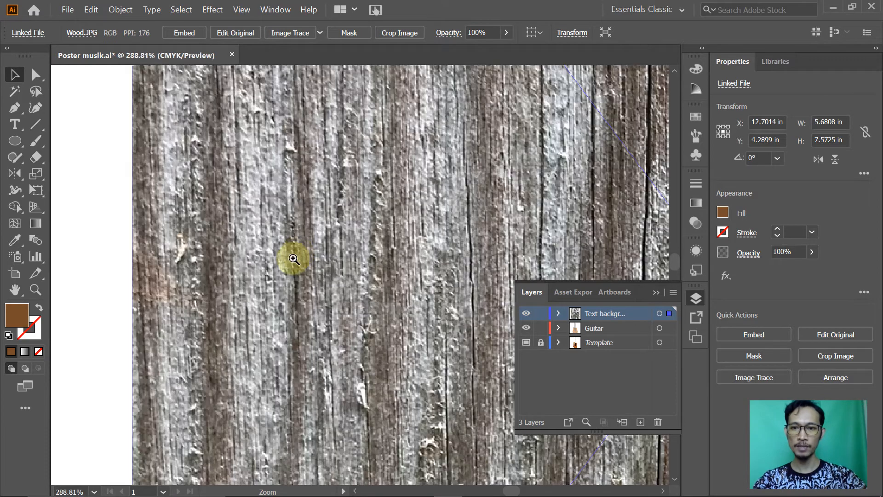
drag(152, 167, 337, 300)
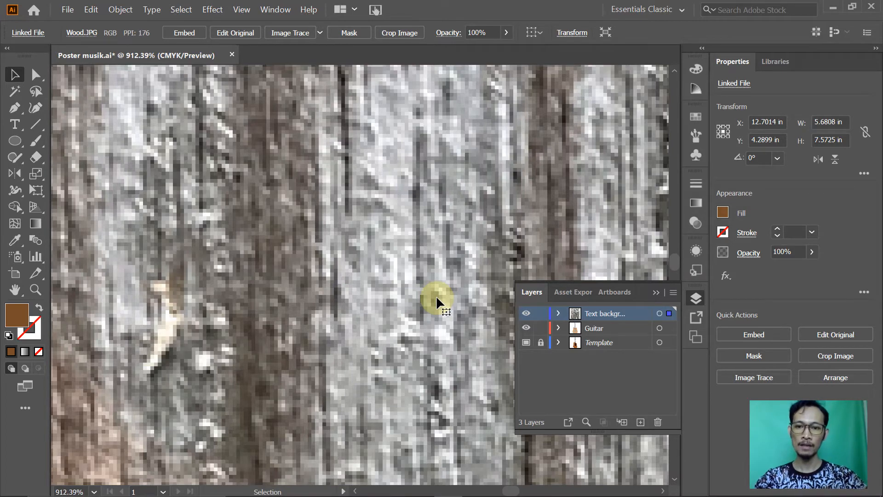
key(alt+Tab)
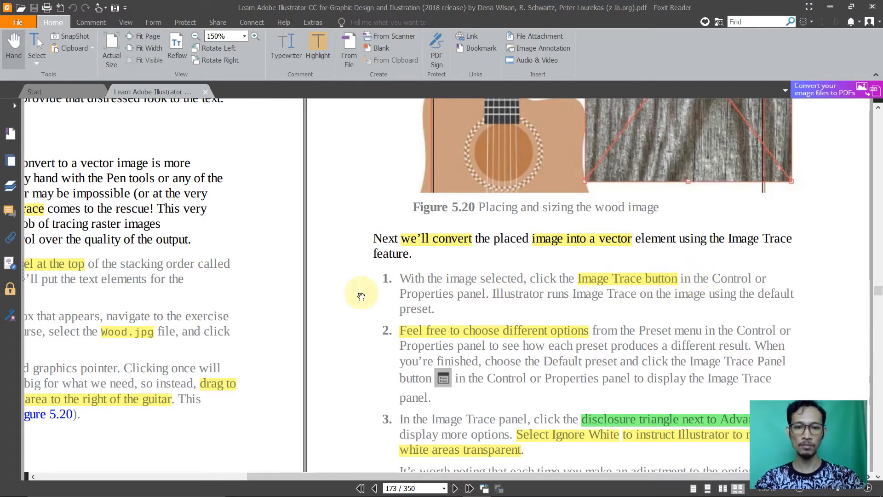
key(alt+Tab)
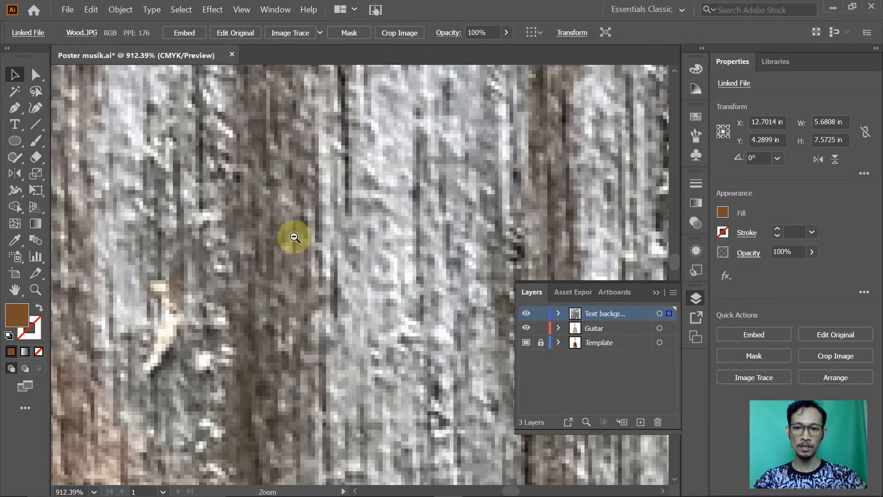
alt+click(402, 231)
alt+click(402, 231)
alt+click(458, 225)
alt+click(462, 222)
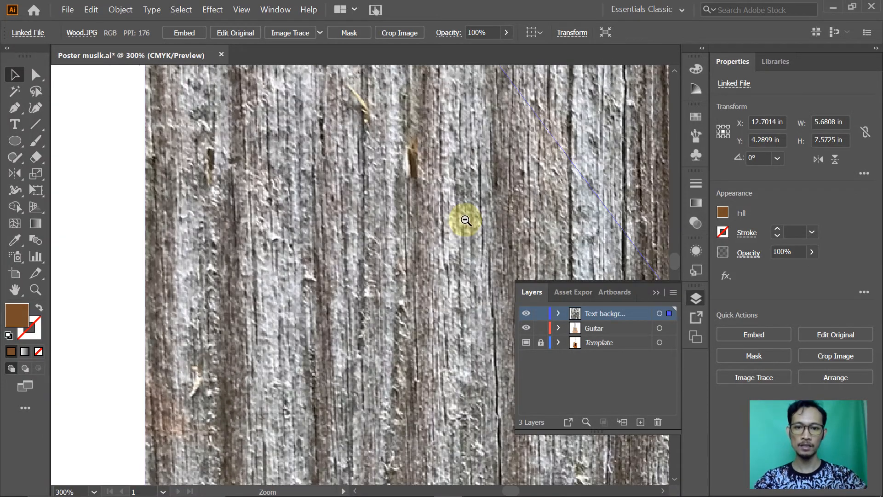
alt+click(465, 219)
alt+click(466, 219)
alt+click(464, 218)
alt+click(465, 216)
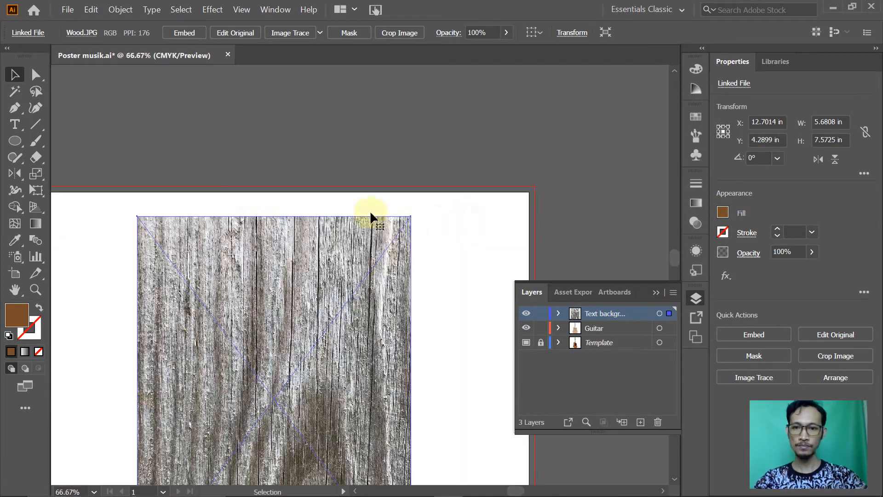
drag(233, 296, 281, 233)
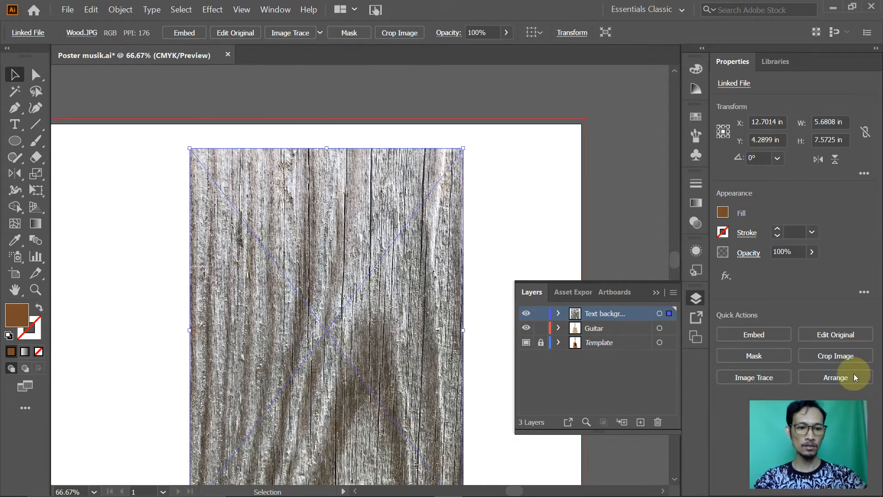
Run Image Trace on the wood image with the Black and White Logo preset after checking the preset instructions in the book
click(760, 376)
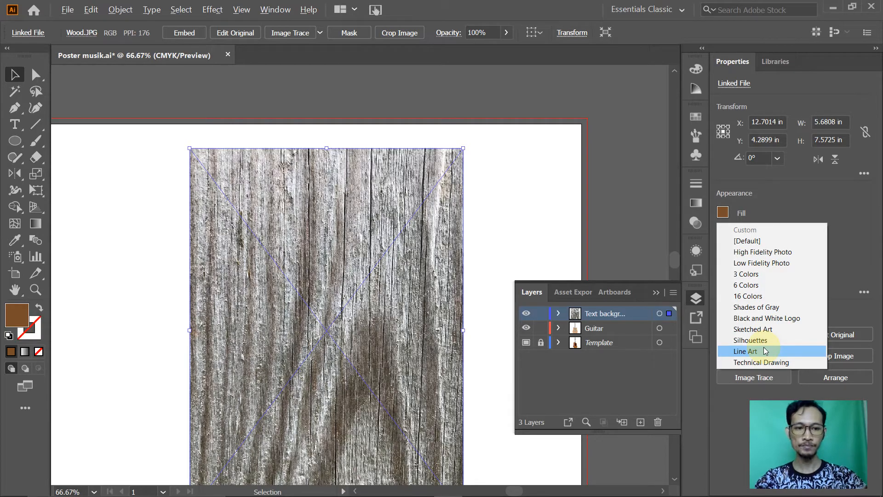
key(alt+Tab)
scroll(509, 313, down, 3)
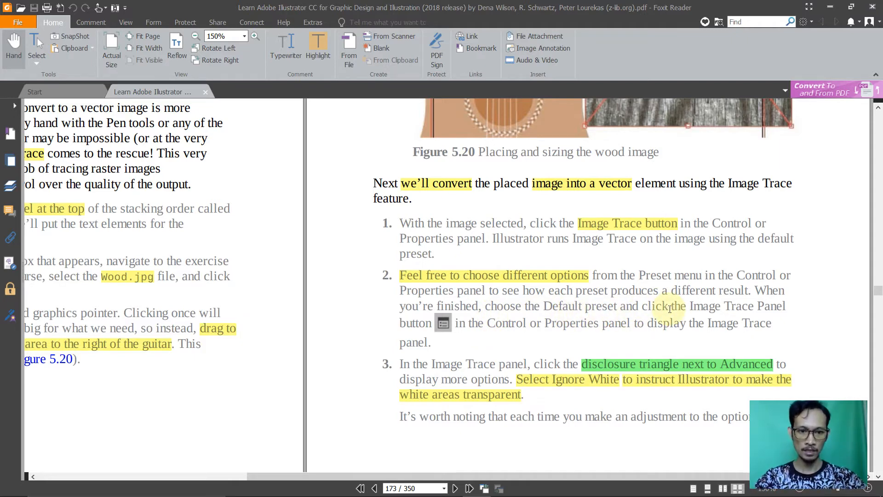
key(alt+Tab)
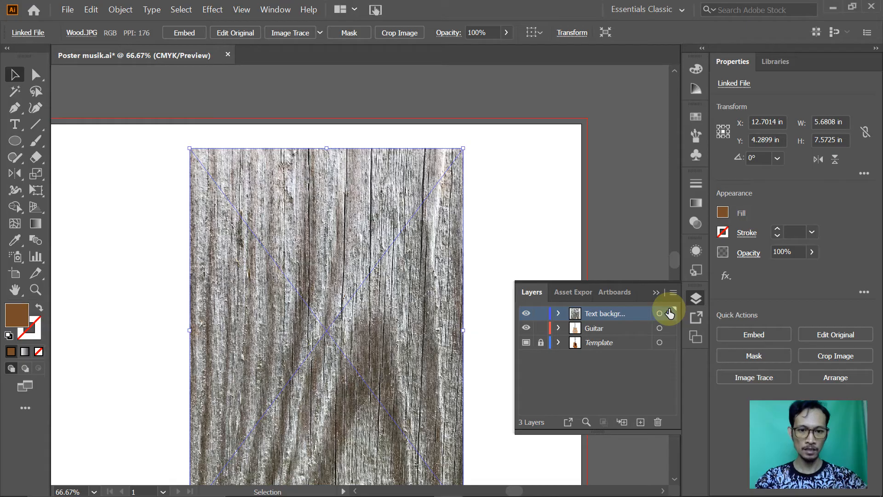
click(750, 376)
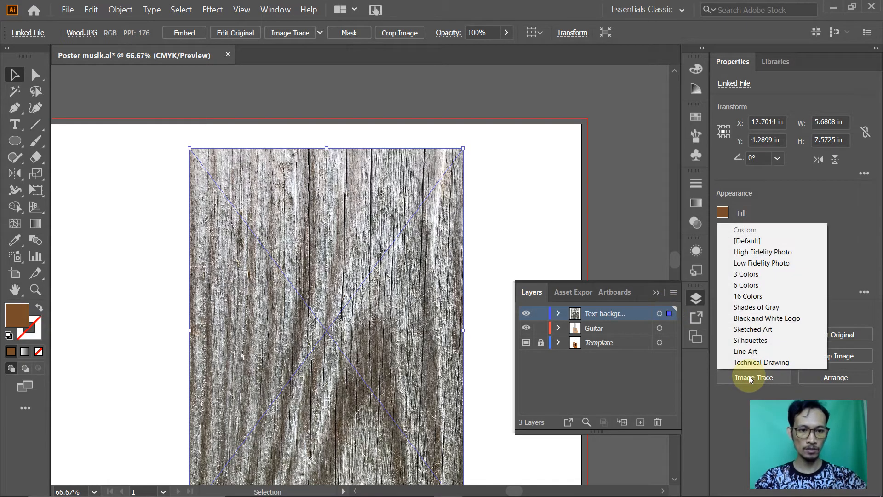
click(766, 319)
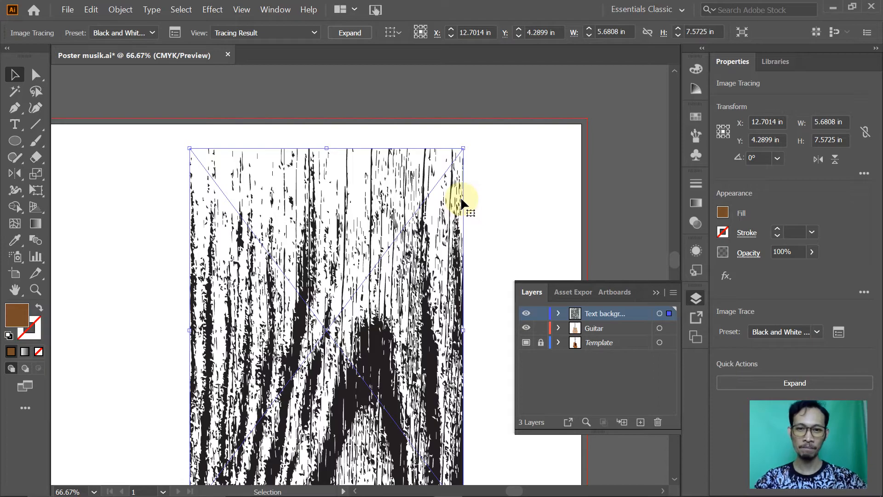
Recheck the book's Image Trace panel instructions in Foxit Reader, return to Illustrator, and look over the wood tracing's settings in the Image Trace panel
key(alt+Tab)
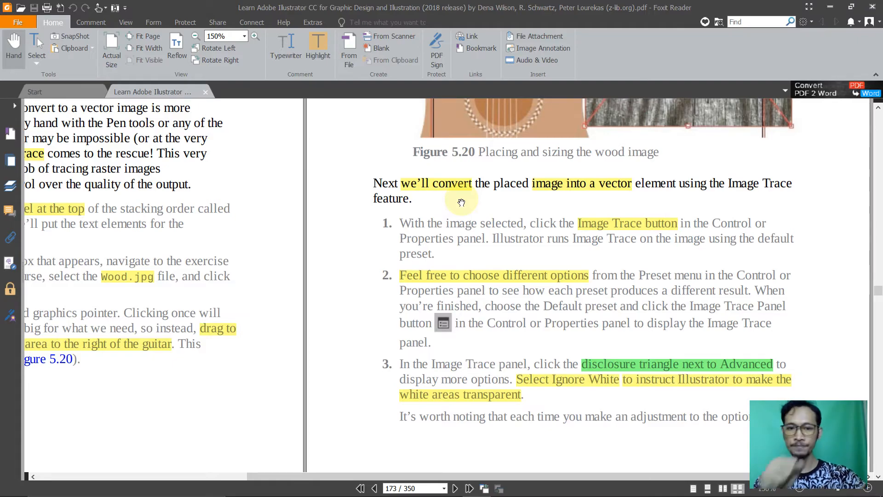
key(alt+Tab)
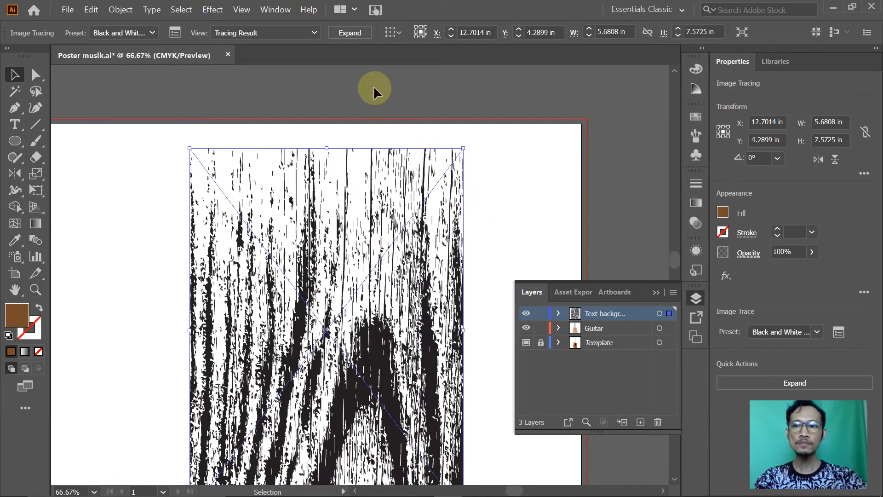
key(alt+Tab)
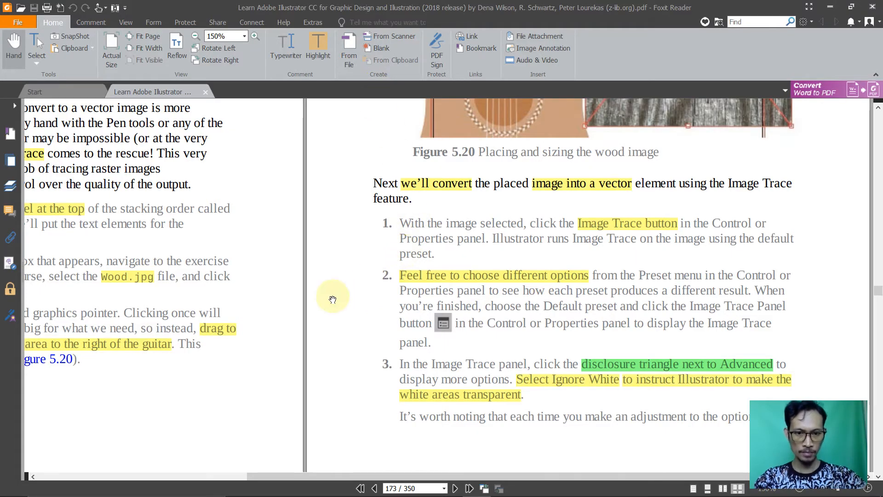
scroll(332, 300, down, 2)
key(alt+Tab)
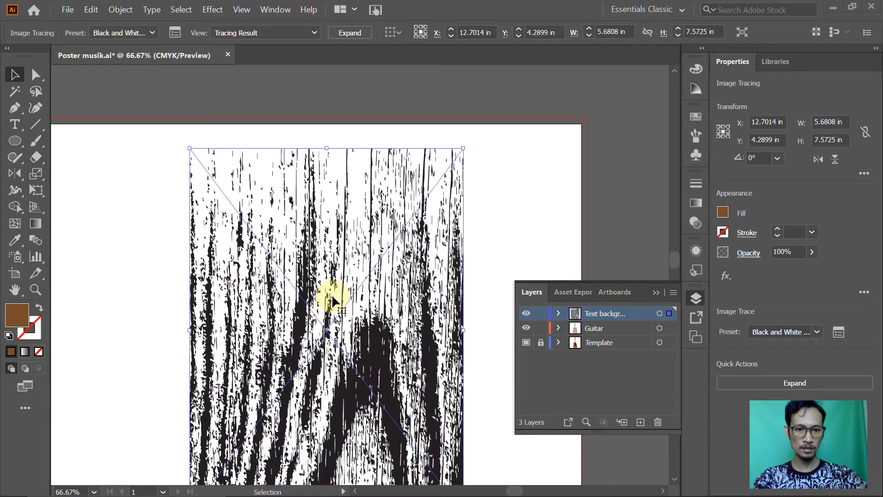
click(842, 334)
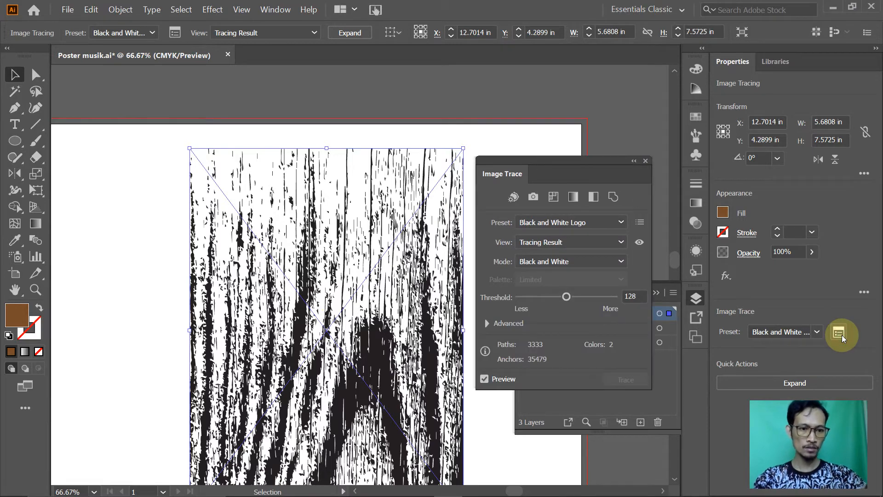
click(646, 161)
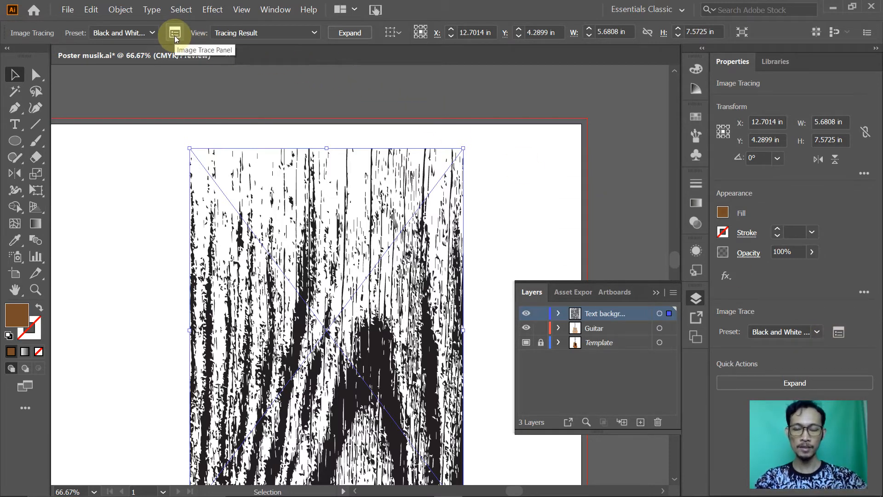
Open the Image Trace panel for the wood tracing, reveal its advanced options, and check the Ignore White instruction in Foxit Reader
click(841, 334)
key(alt+Tab)
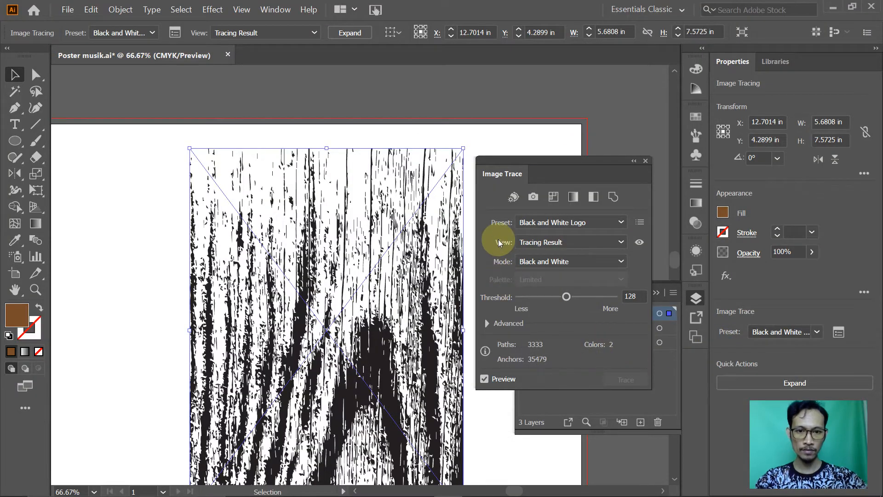
click(487, 323)
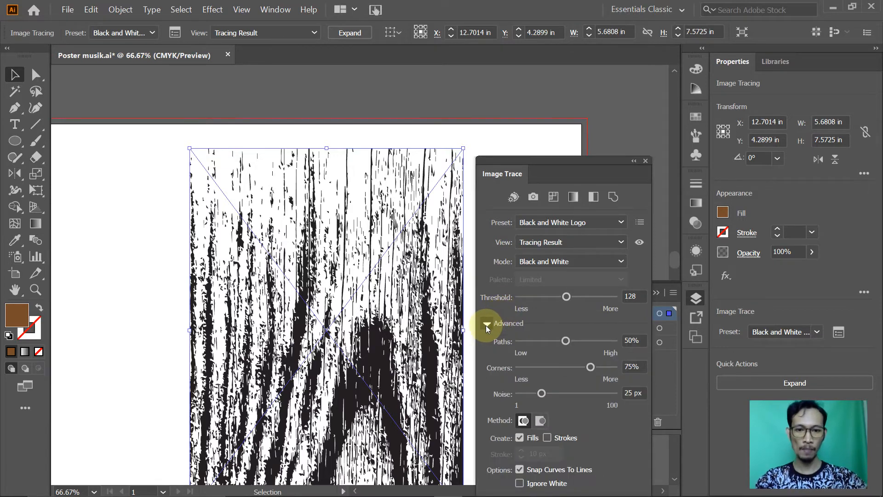
key(alt+Tab)
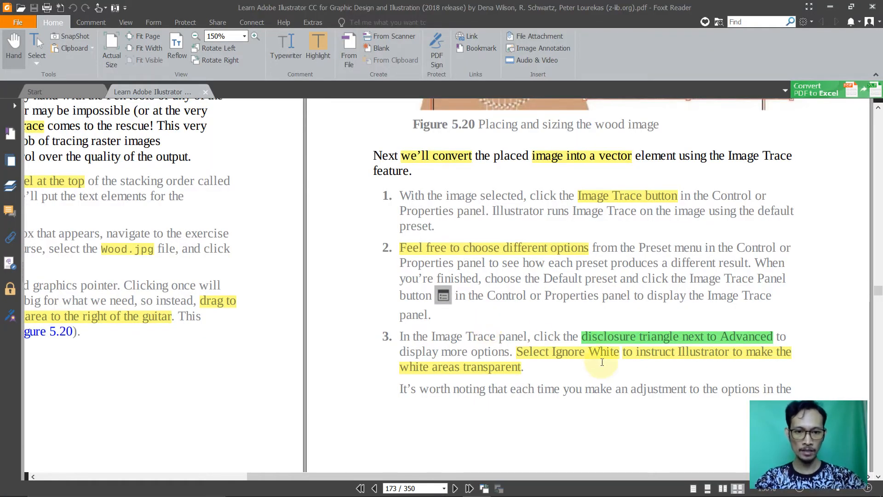
key(alt+Tab)
Set the wood tracing's Corners value to 76% and try the Ignore White option
click(570, 367)
click(531, 453)
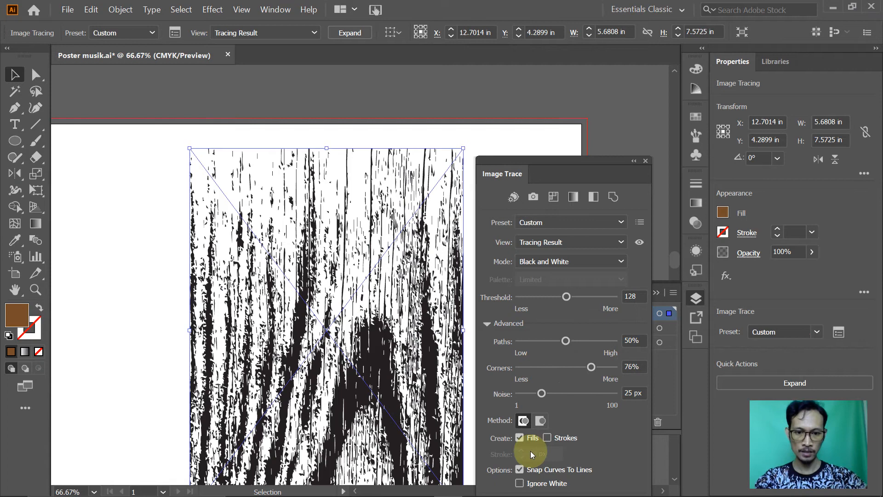
click(520, 483)
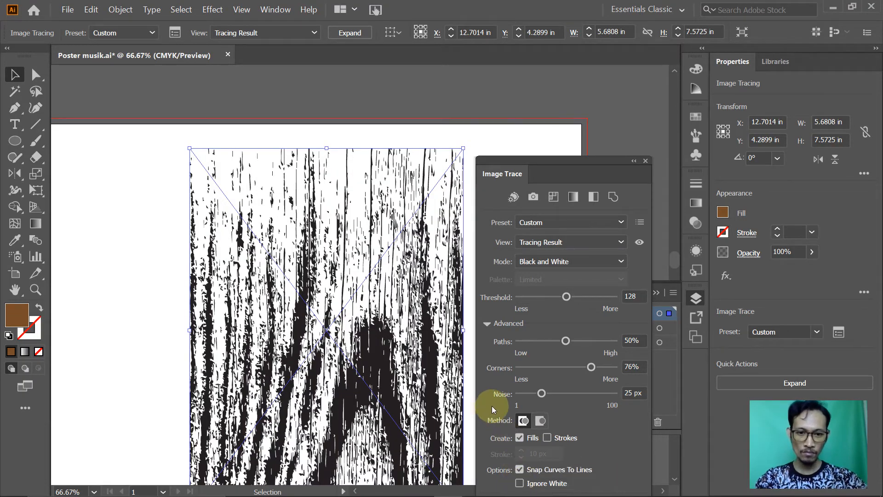
Compare the book's Image Trace instructions in Foxit Reader with the tracing options in Illustrator, and read step 4 on converting to editable paths
key(alt+Tab)
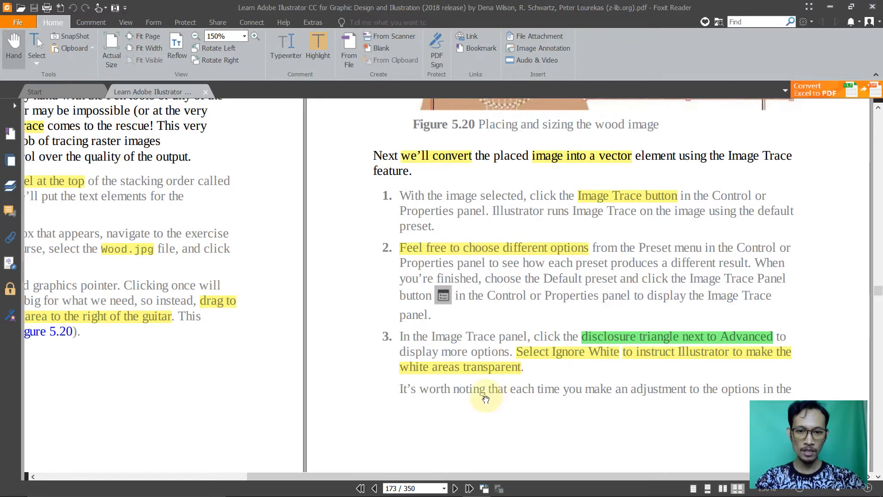
key(alt+Tab)
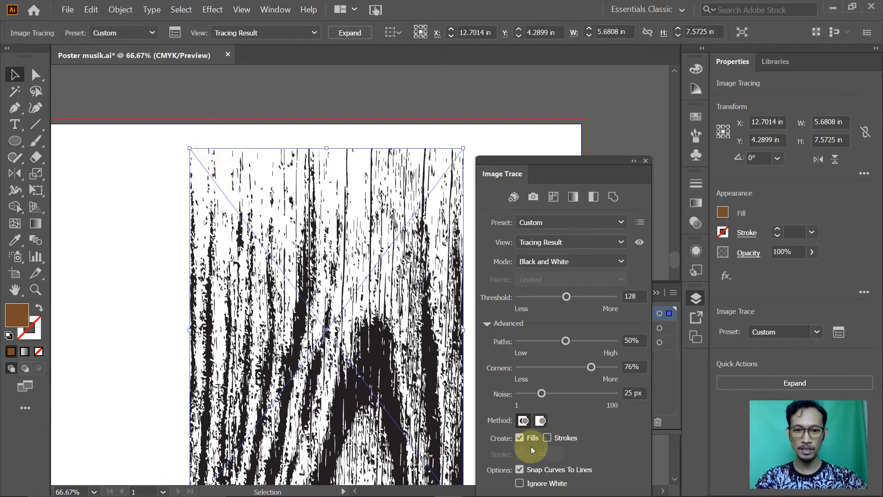
key(alt+Tab)
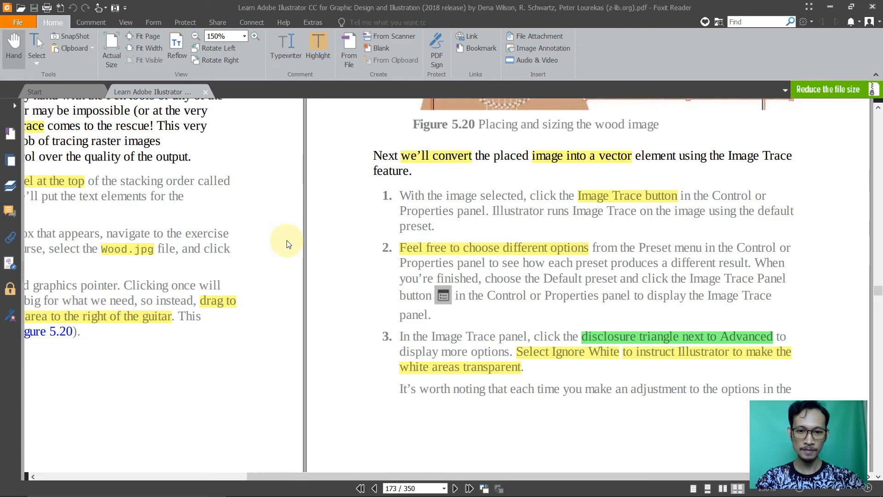
scroll(319, 256, down, 1)
scroll(319, 255, down, 1)
drag(278, 320, 592, 142)
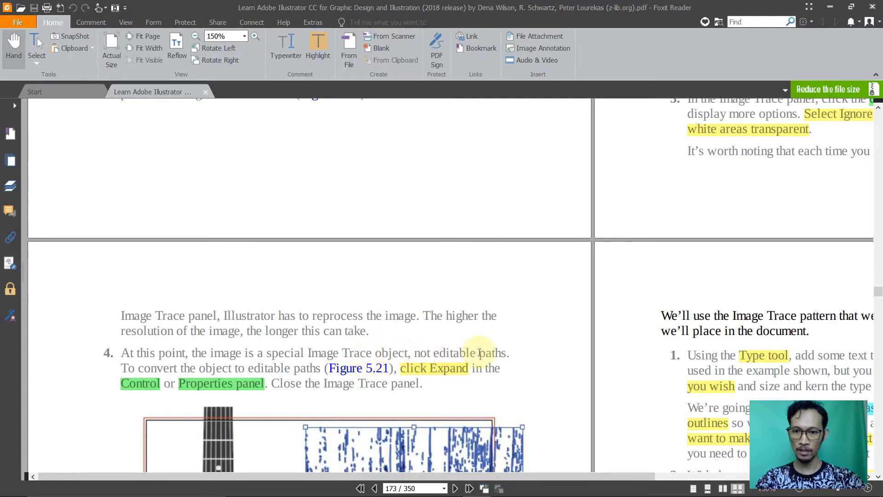
scroll(480, 353, down, 1)
Recheck the book's step 4, expand the wood tracing into editable paths in Illustrator, and reselect the resulting group
key(alt+Tab)
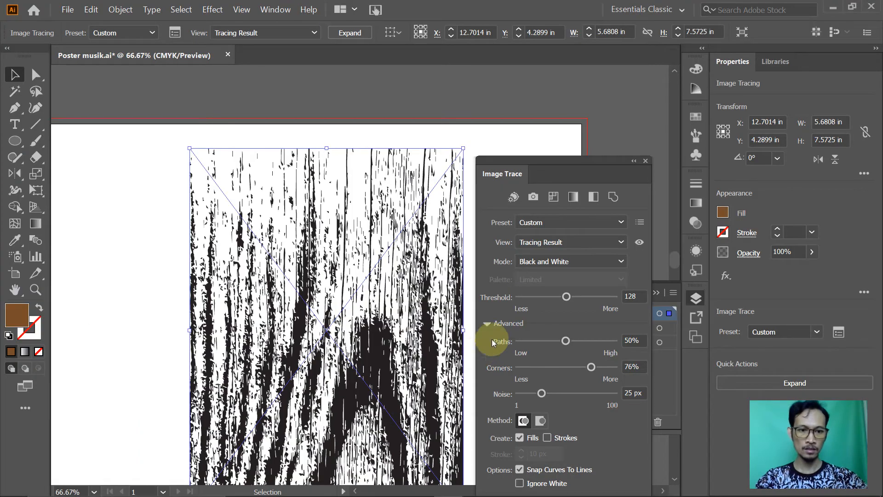
key(alt+Tab)
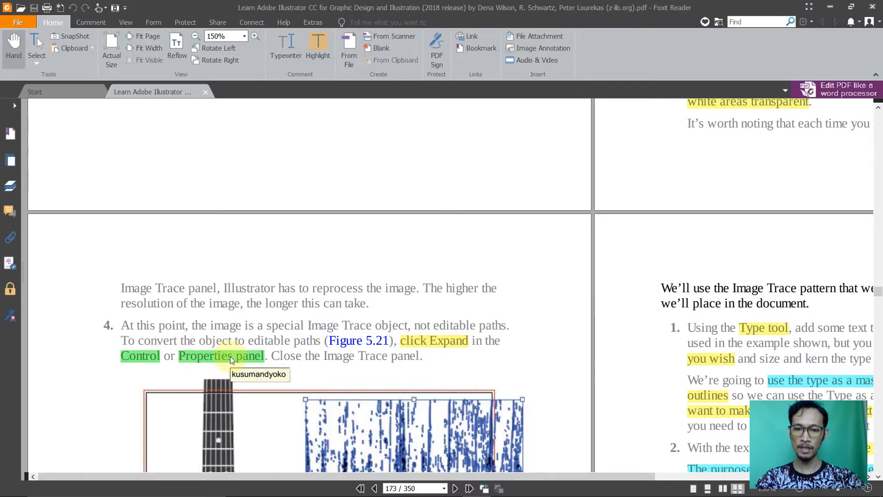
key(alt+Tab)
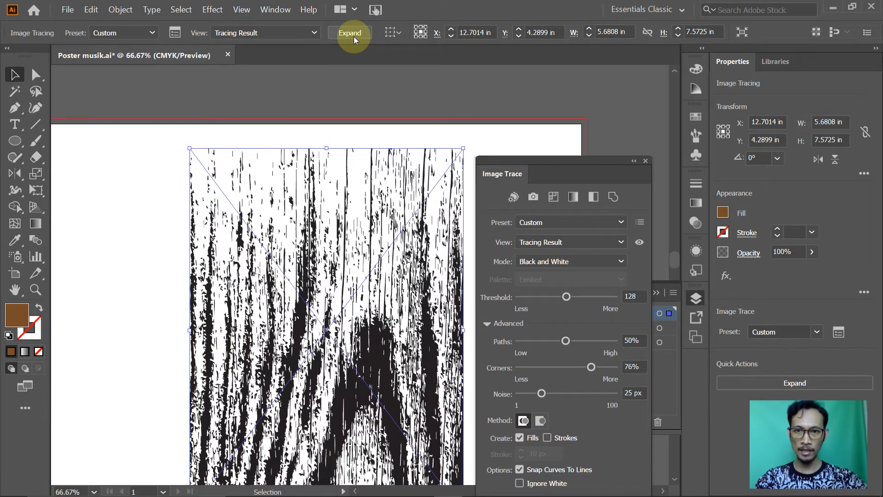
click(803, 383)
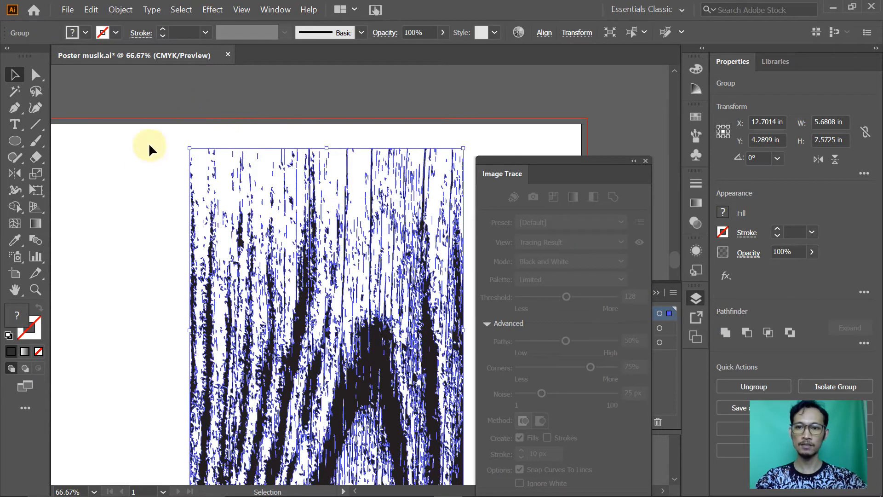
click(156, 171)
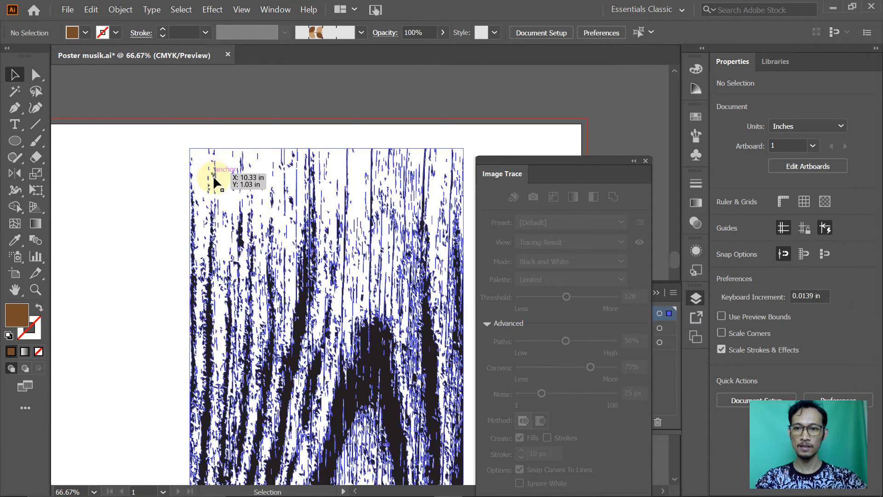
click(213, 177)
Switch to the book in Foxit Reader and study Figure 5.21 and the Distressing the Type instructions, including the note on the word Distressing
key(alt+Tab)
scroll(269, 215, down, 1)
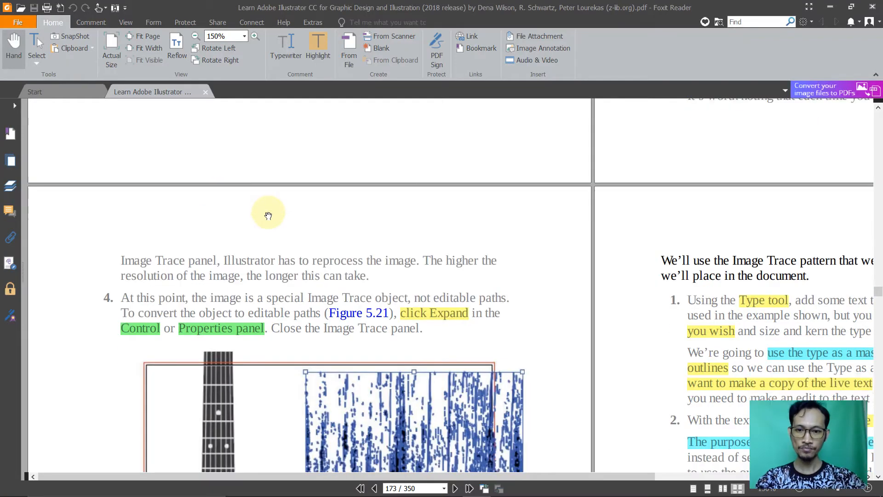
scroll(268, 215, down, 8)
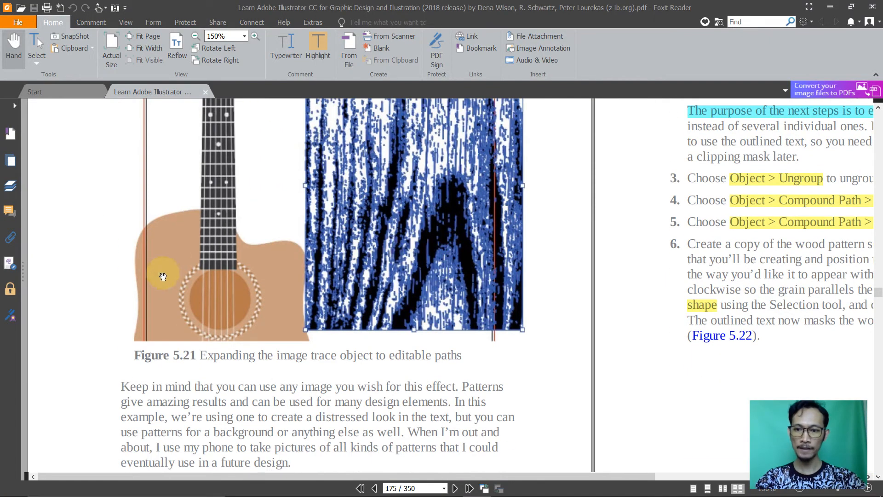
scroll(156, 277, down, 3)
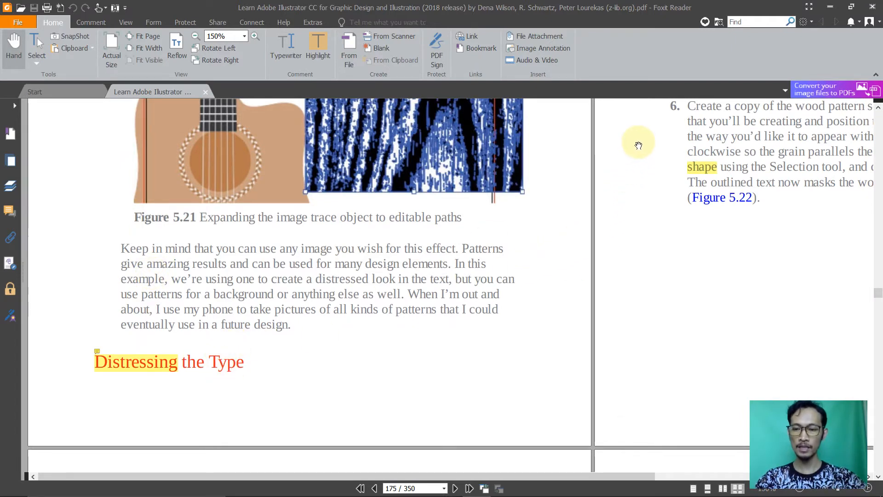
scroll(628, 219, up, 4)
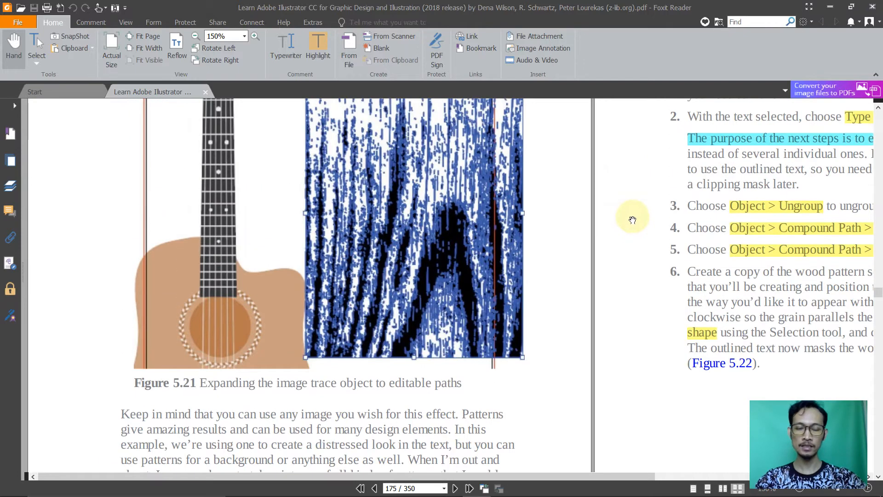
scroll(618, 200, down, 3)
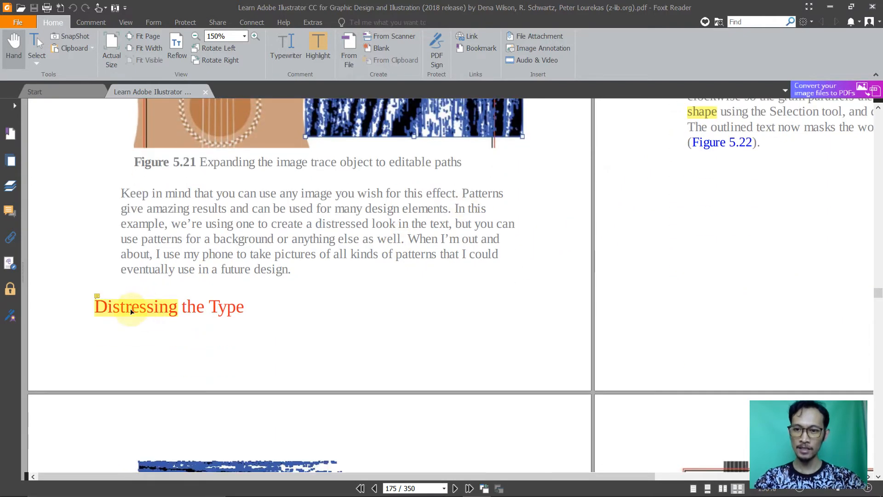
mouse_move(131, 311)
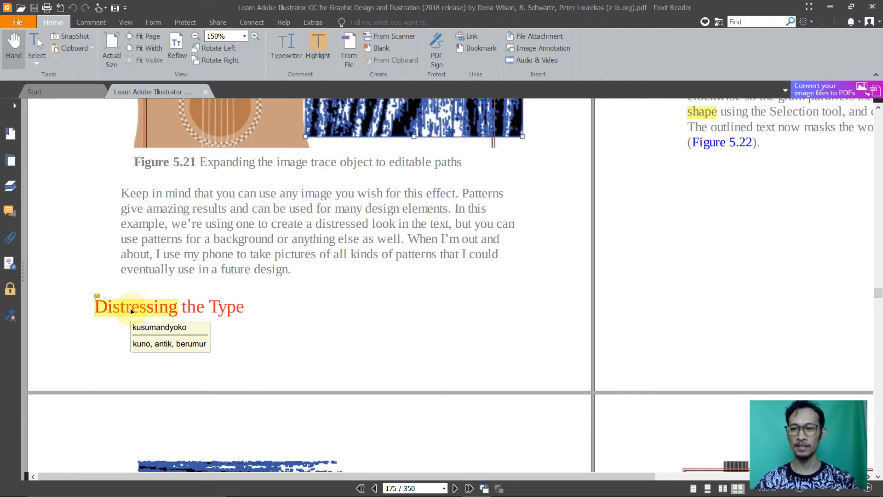
scroll(632, 193, up, 5)
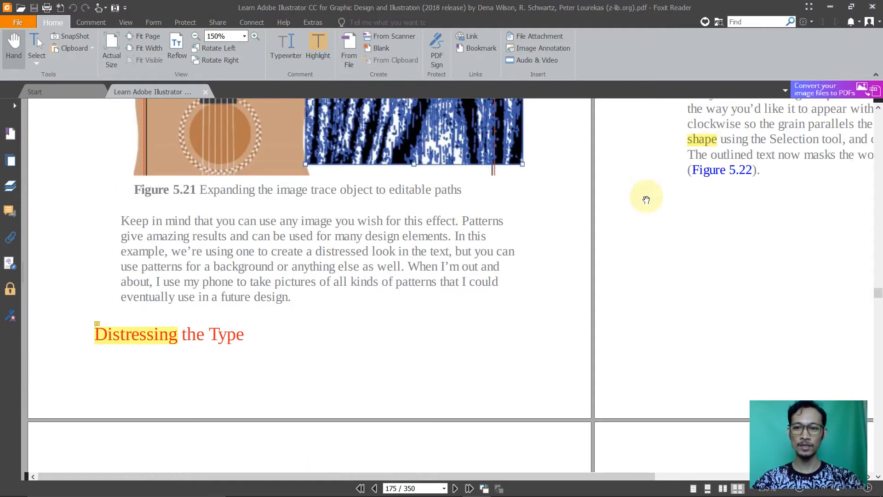
drag(629, 168, 240, 292)
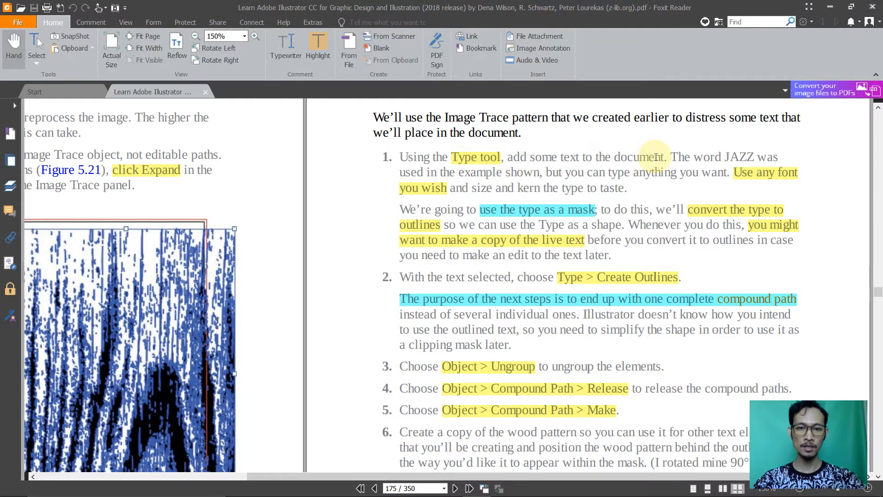
Return to Illustrator, close the Image Trace panel, and collapse the Layers panel
key(alt+Tab)
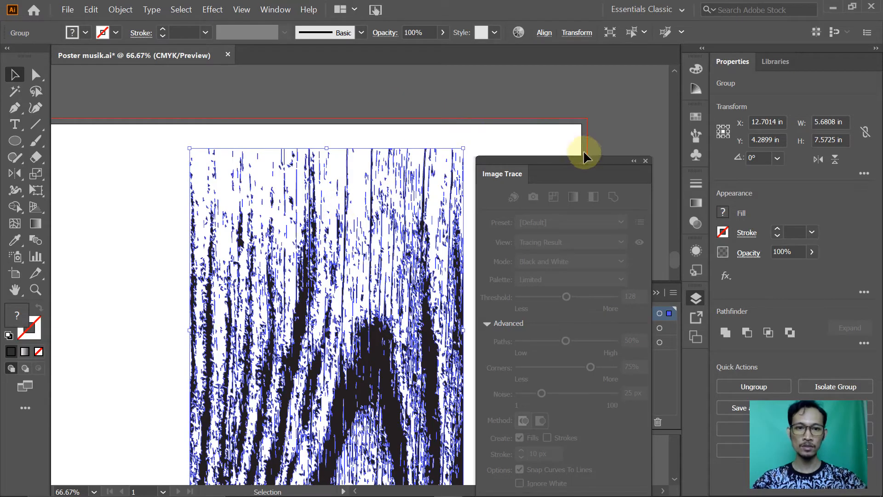
click(647, 160)
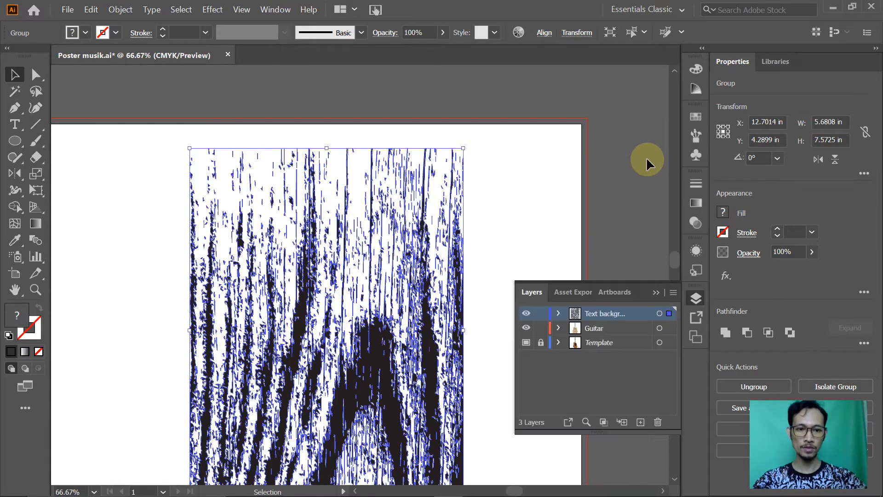
click(657, 293)
Check the expanded wood pattern beside the guitar on the poster and save the document
ctrl+alt+click(370, 187)
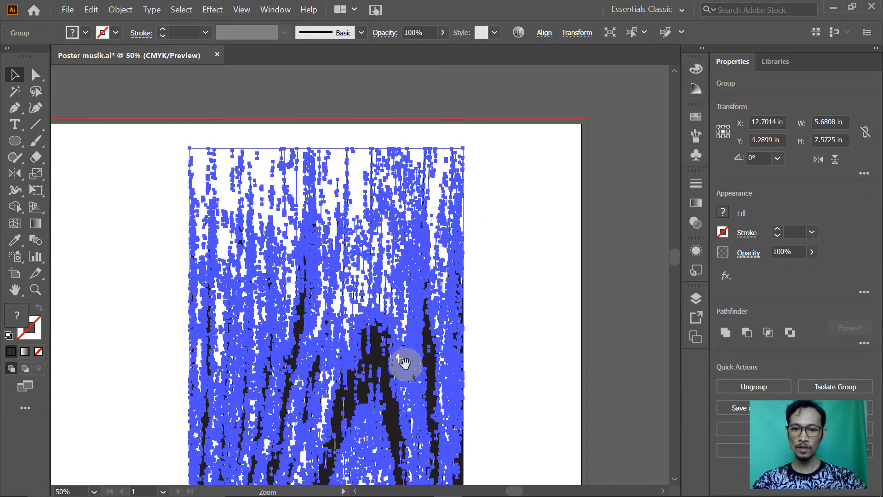
ctrl+alt+click(456, 238)
ctrl+alt+click(465, 307)
drag(424, 382, 507, 176)
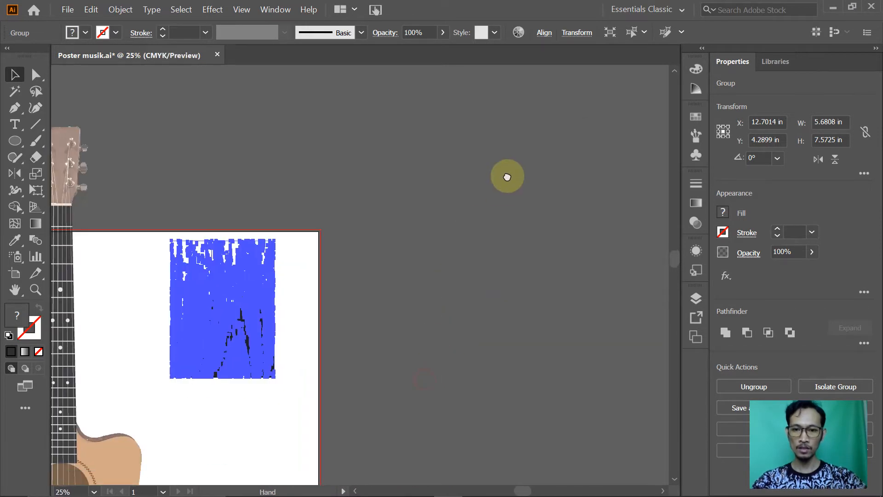
drag(443, 160, 467, 216)
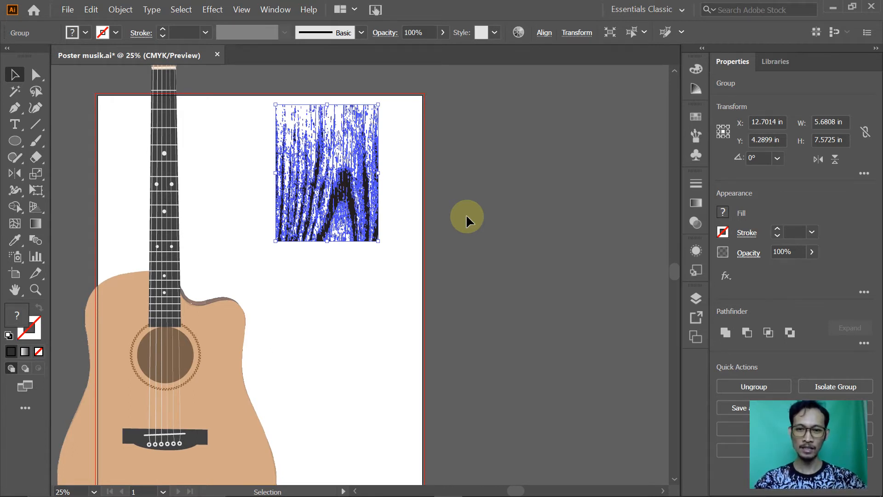
key(ctrl)
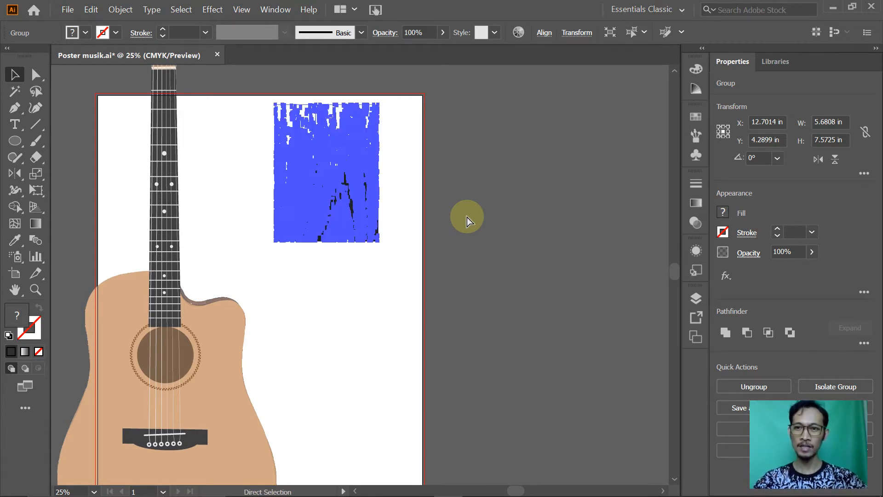
key(ctrl+s)
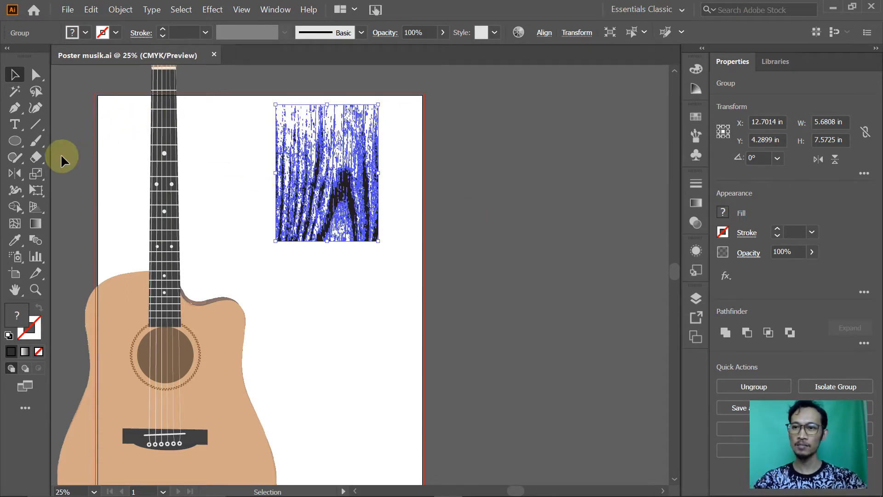
Place a new text object below the wood pattern and check step 1 of the type instructions in the Foxit Reader book
click(14, 126)
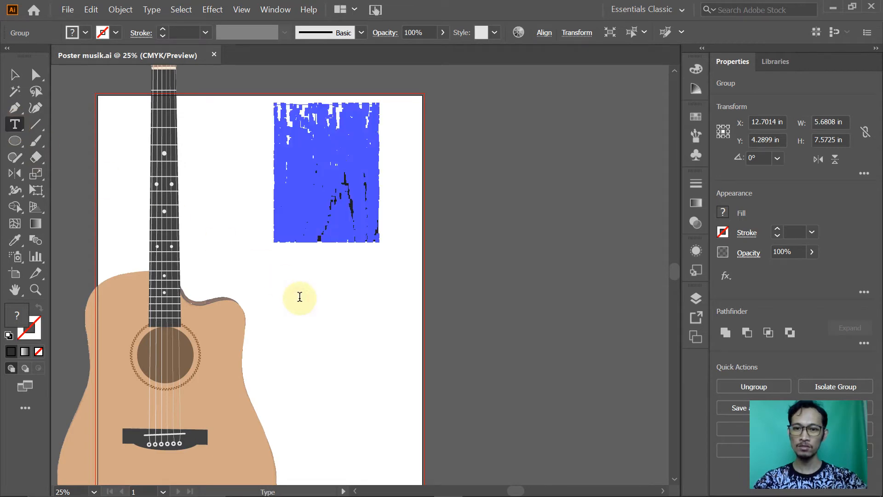
click(300, 296)
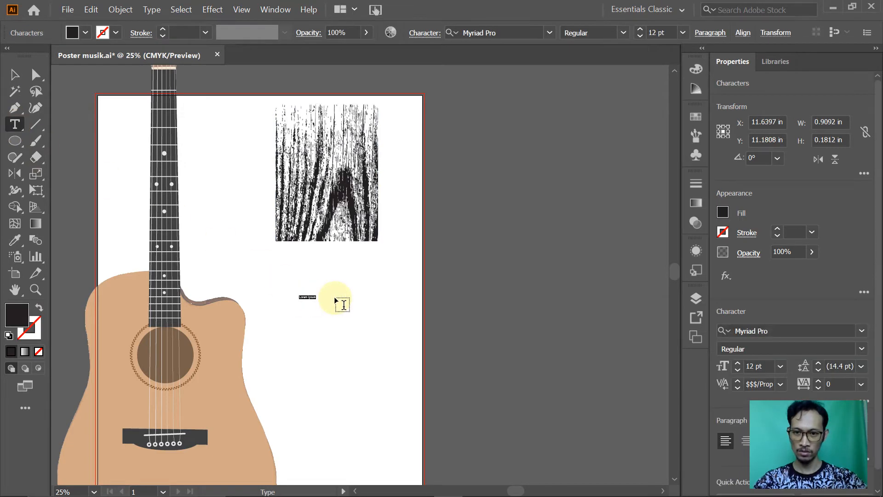
key(alt+Tab)
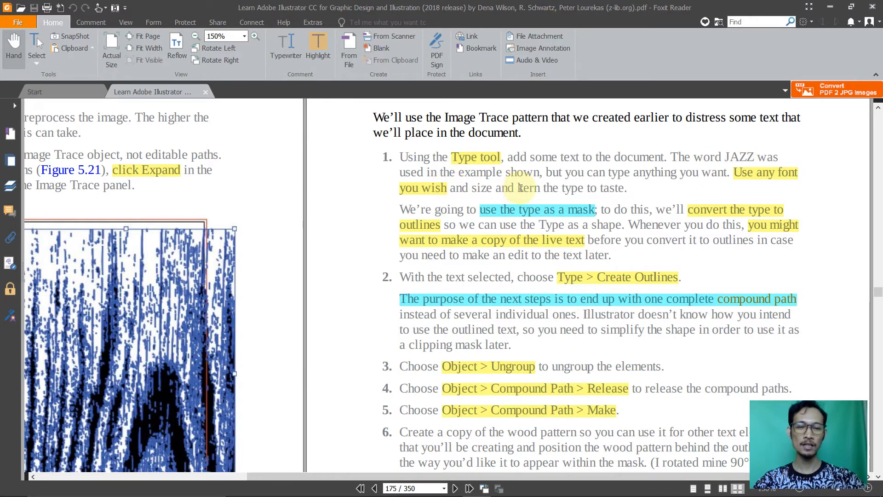
key(alt+Tab)
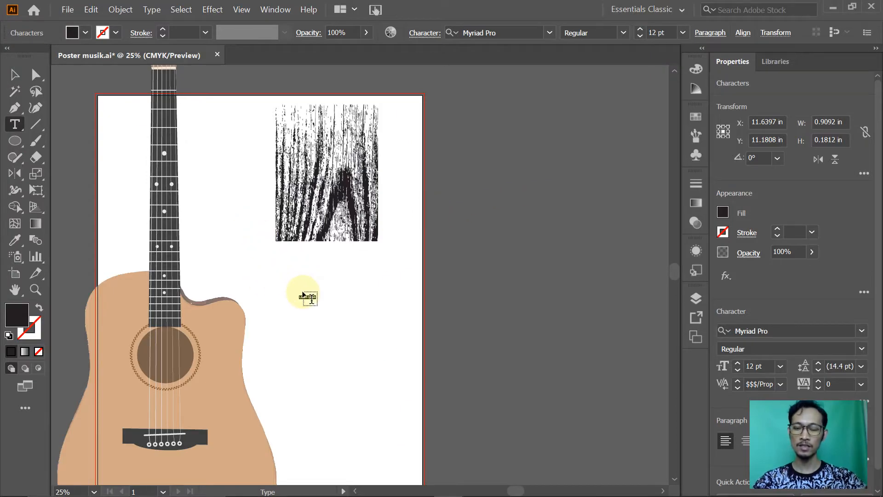
Replace the placeholder text below the wood pattern with the word JAZZZ in capitals
key(ctrl)
key(ctrl+space)
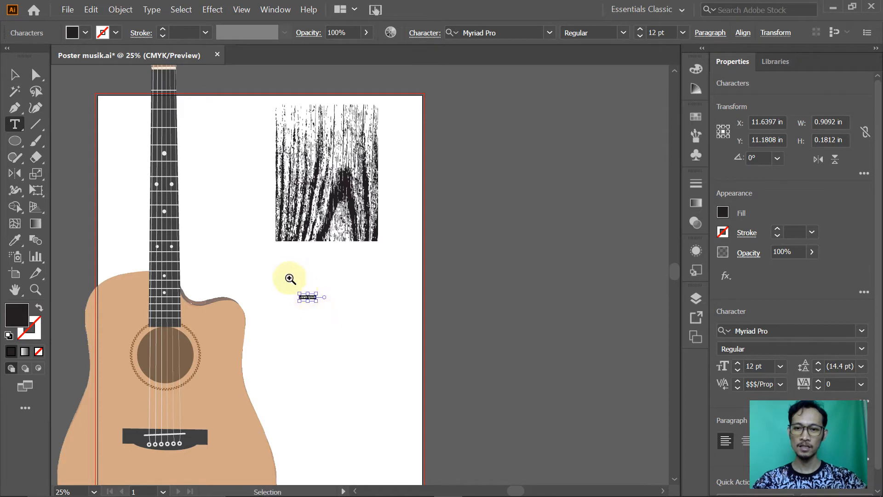
drag(283, 273, 386, 340)
key(BackSpace)
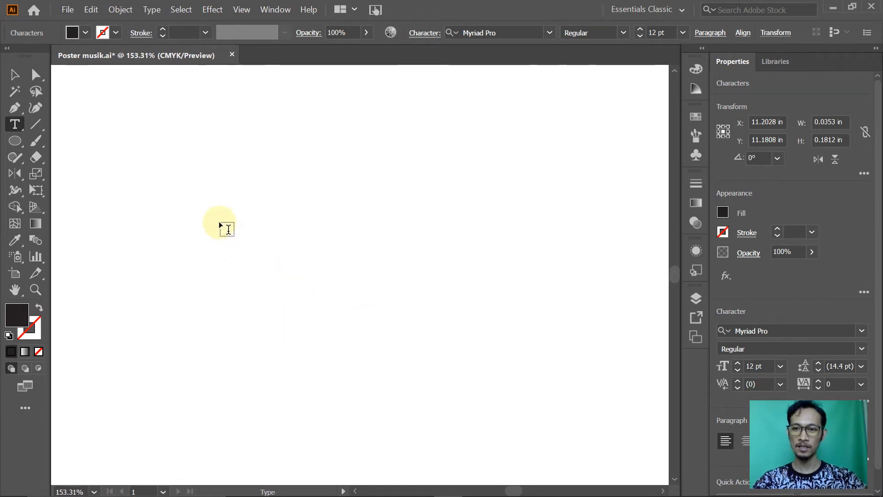
text(J)
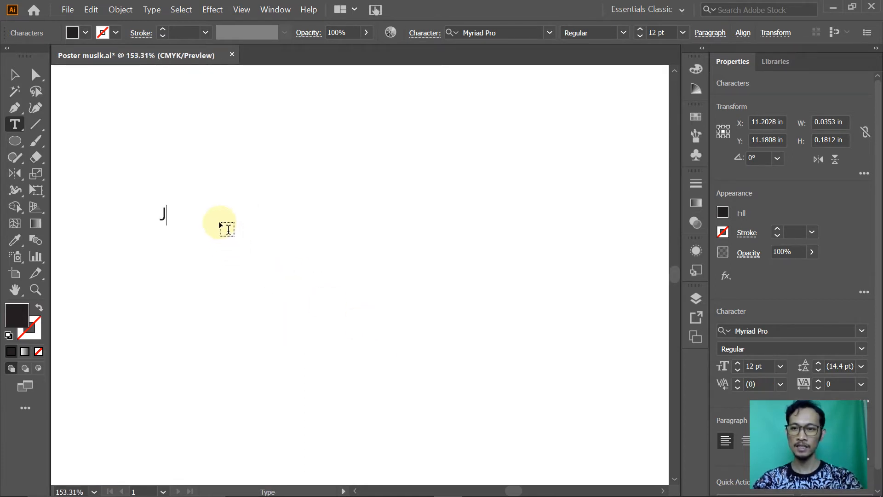
text(a)
key(BackSpace)
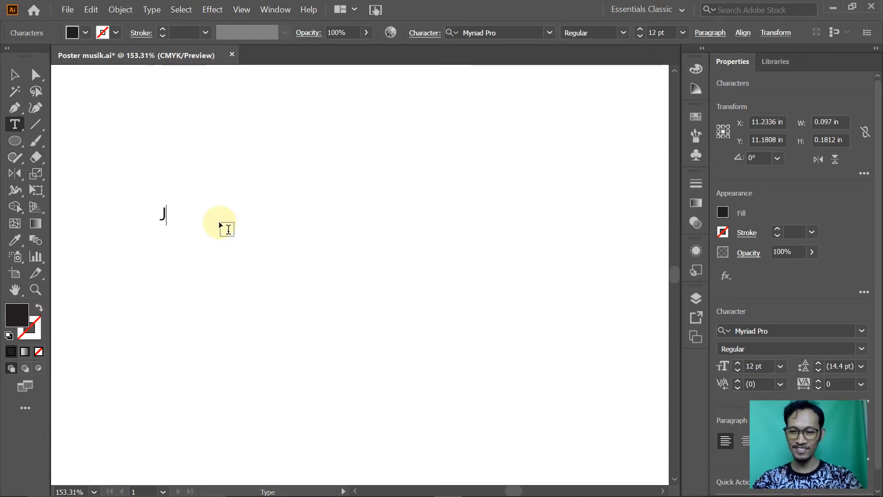
text(AZZ)
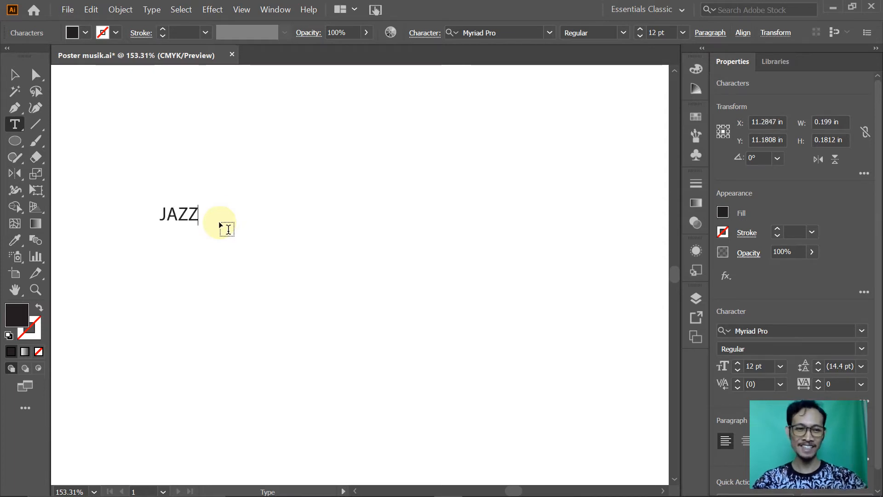
text(Z)
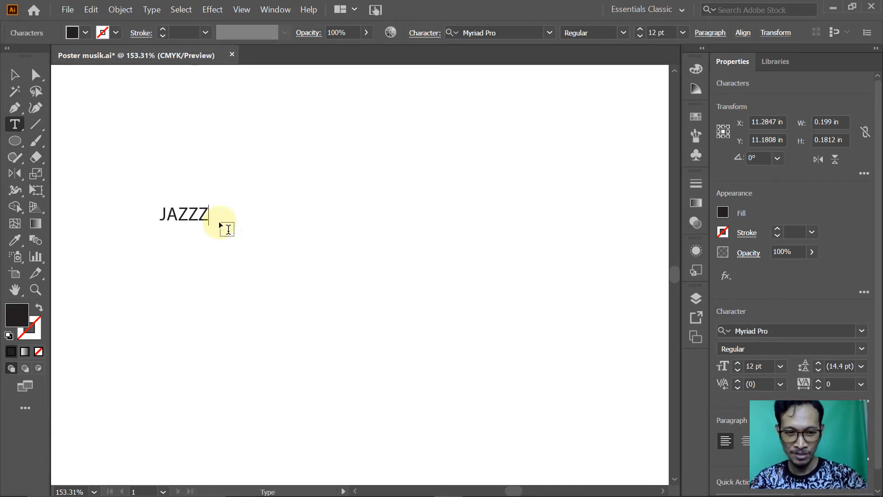
key(Caps_Lock)
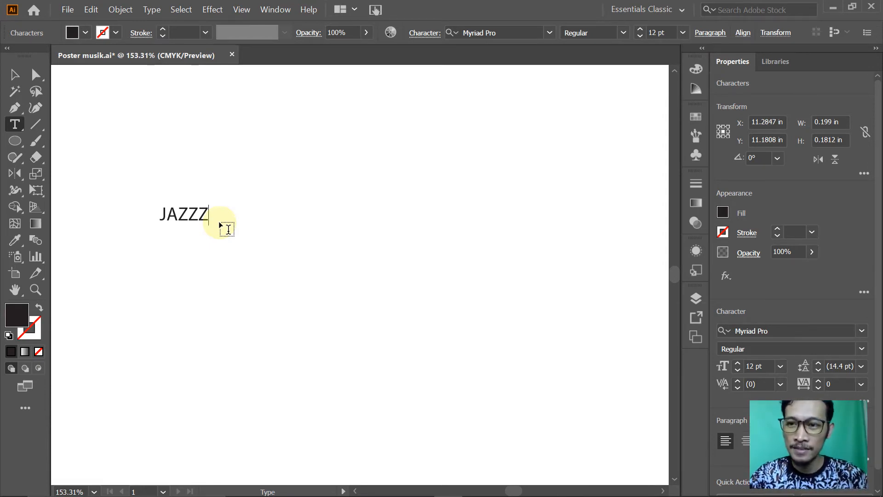
click(13, 75)
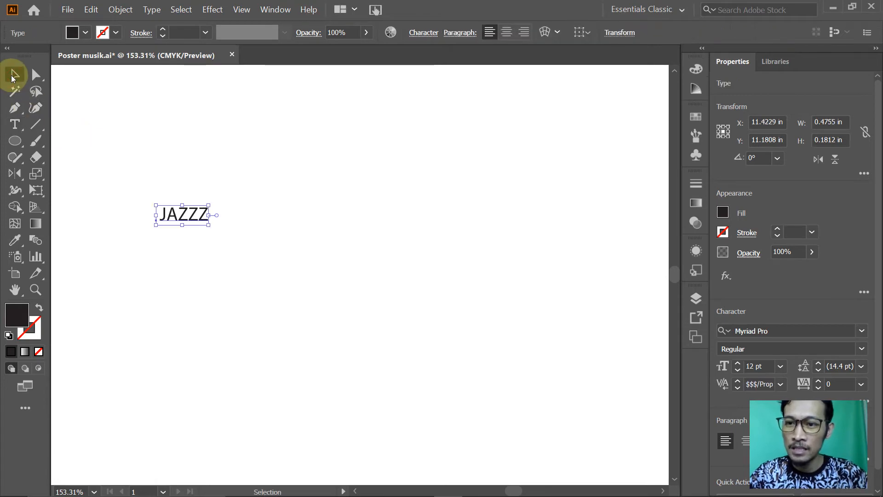
Check the word's spelling in the Foxit Reader book and remove the extra Z in Illustrator so the text reads JAZZ
key(alt+Tab)
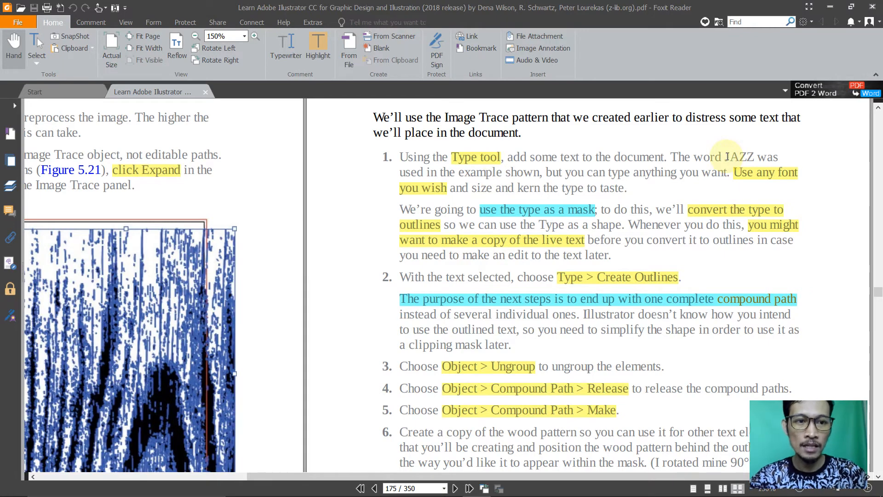
key(alt+Tab)
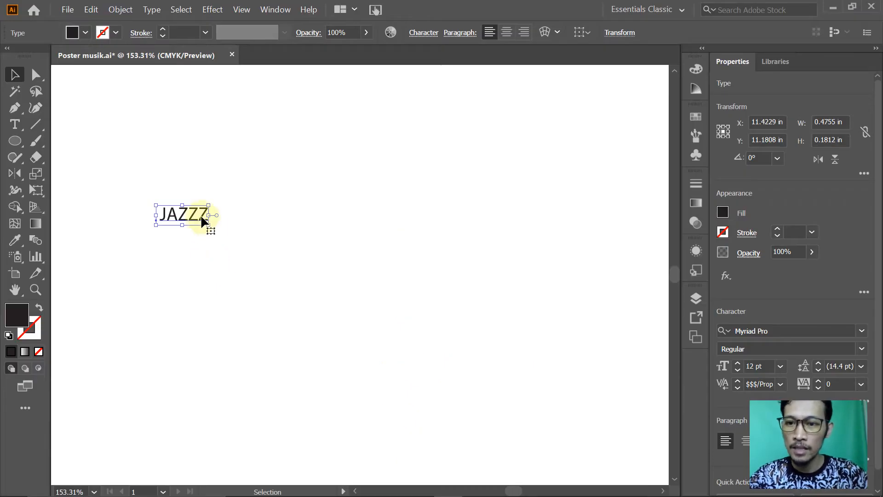
key(Delete)
key(ctrl+z)
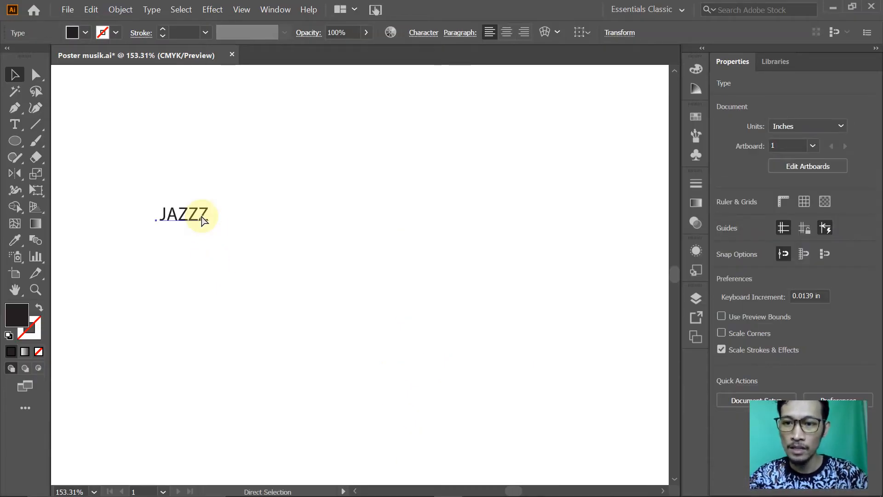
double_click(191, 214)
drag(198, 216, 217, 217)
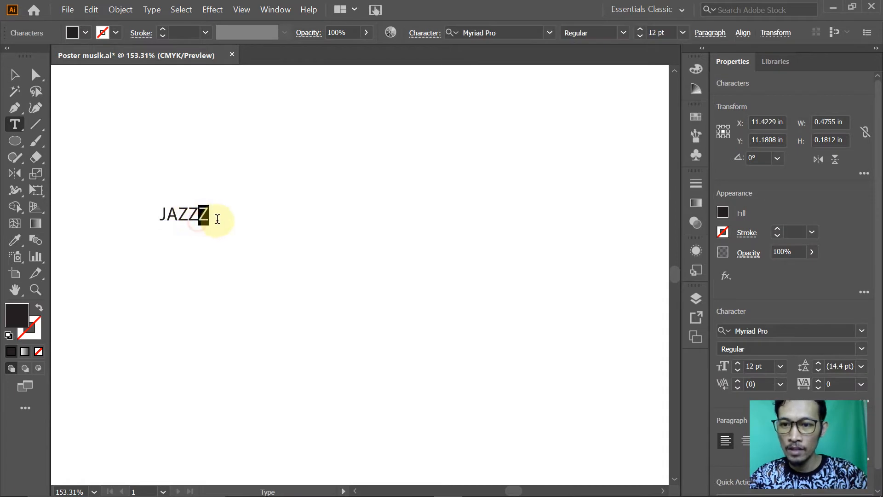
key(BackSpace)
click(14, 75)
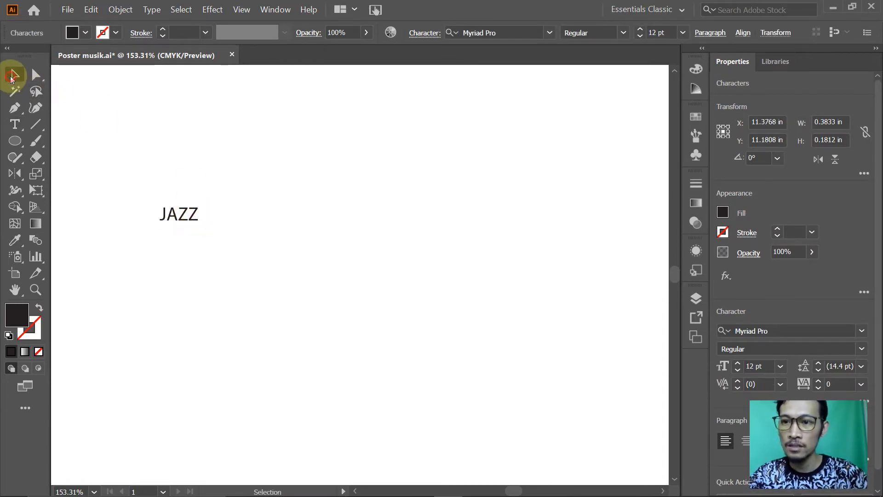
Enlarge the JAZZ text proportionally to about 64.56 pt and set its font to Clarendon Blk BT Black
drag(198, 224, 384, 334)
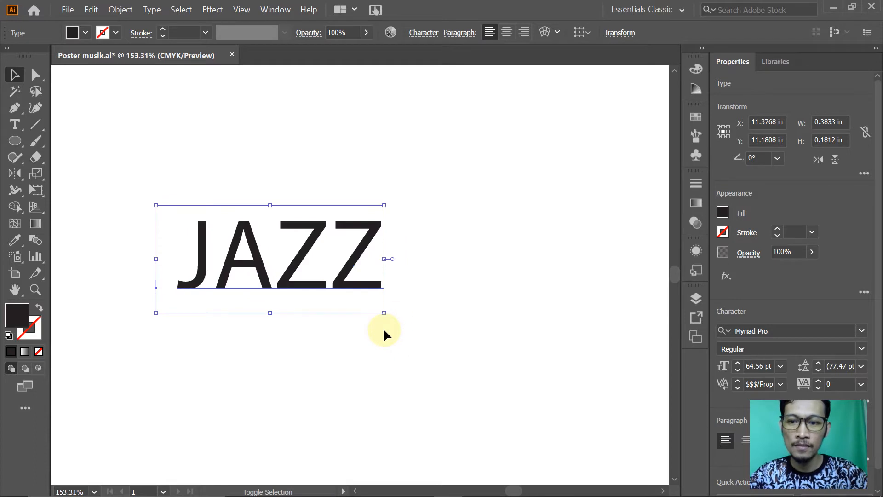
click(424, 35)
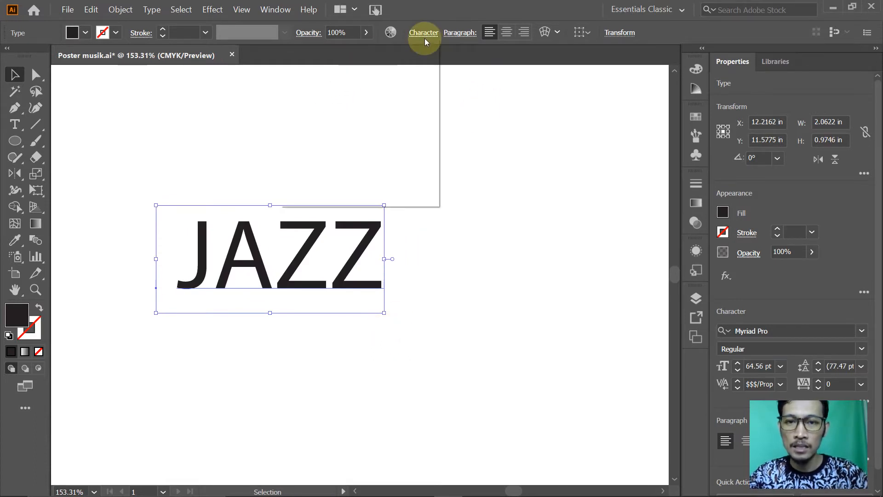
click(428, 56)
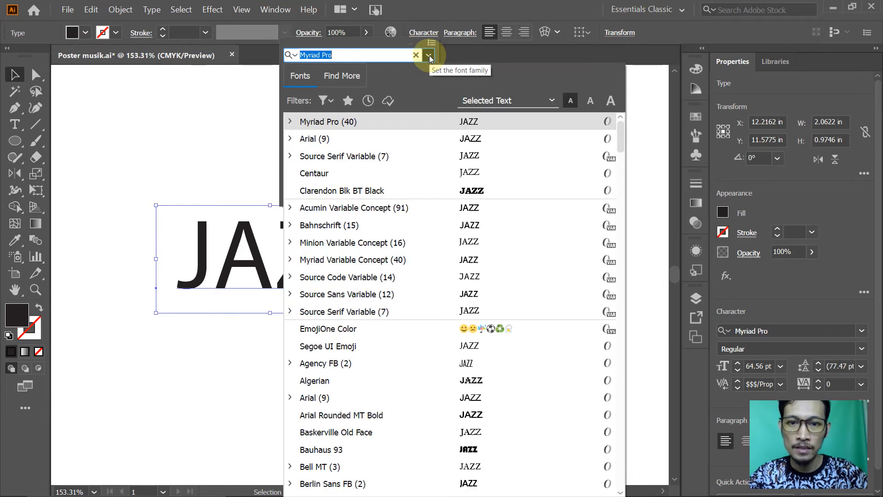
click(467, 191)
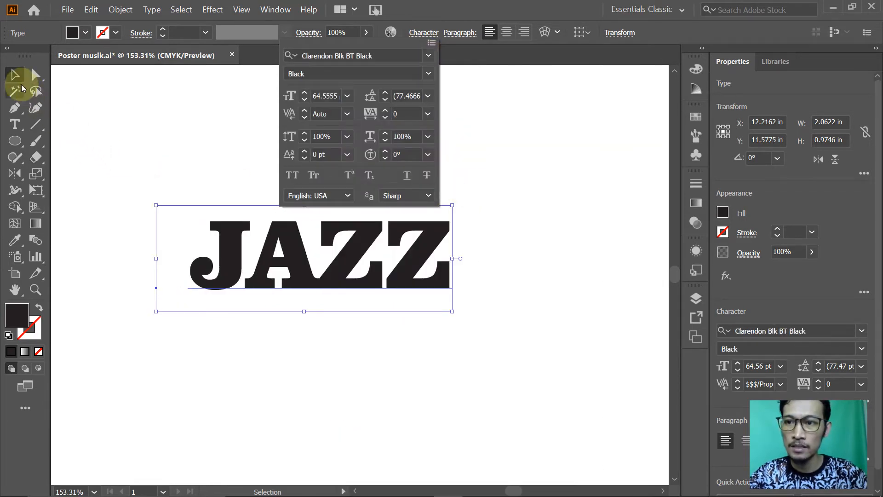
click(216, 154)
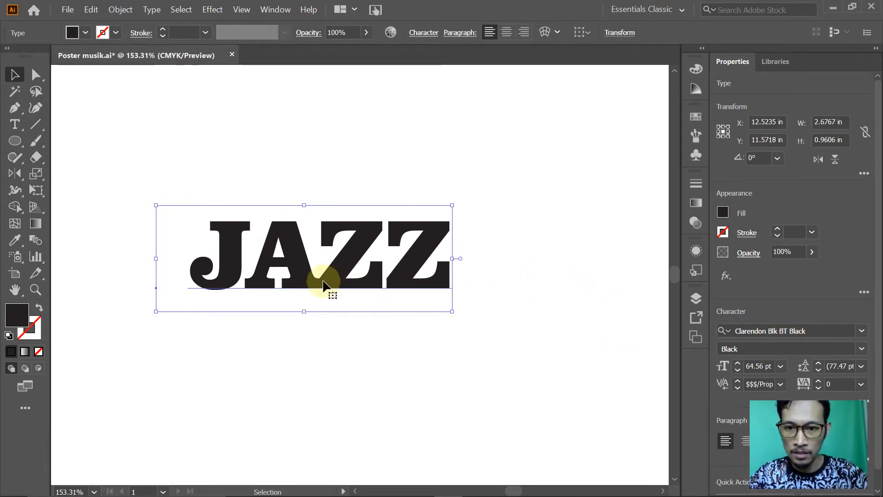
click(861, 386)
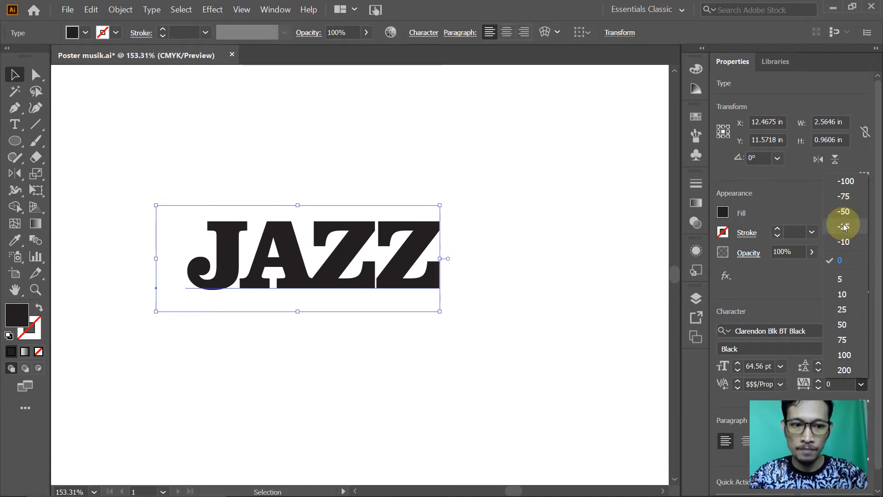
click(279, 345)
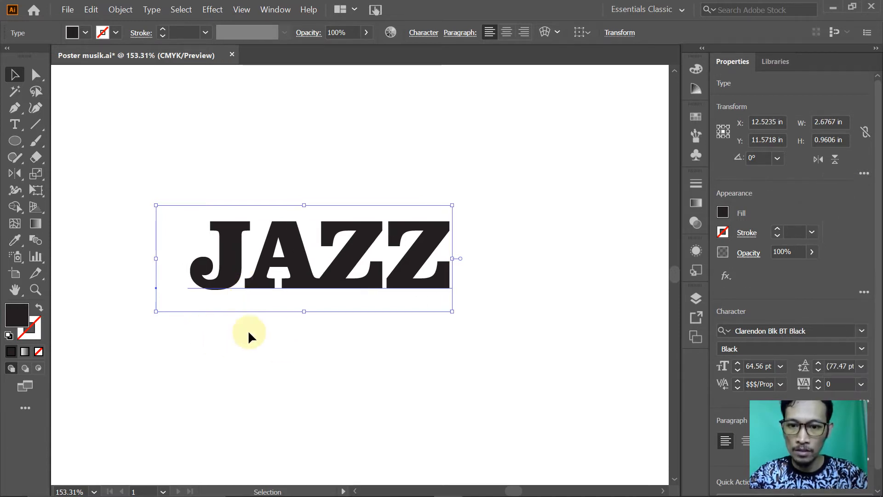
click(234, 327)
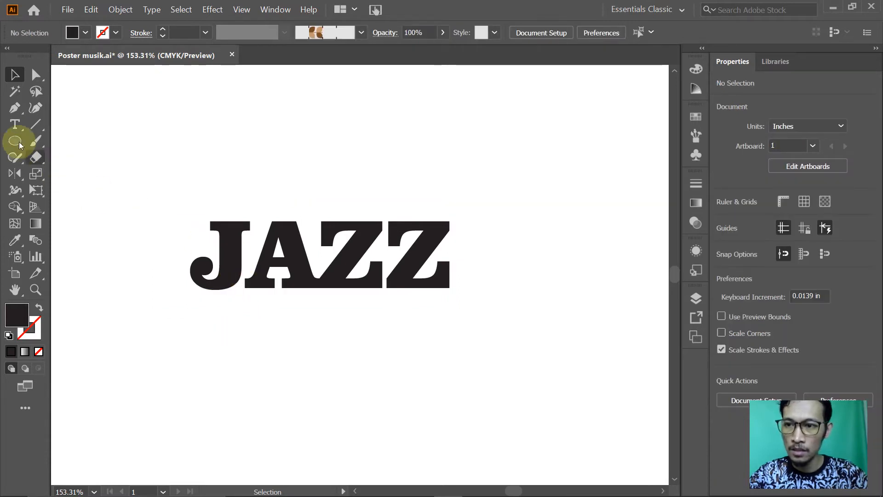
Set the kerning between the letters J and A of JAZZ to -50
key(t)
click(227, 260)
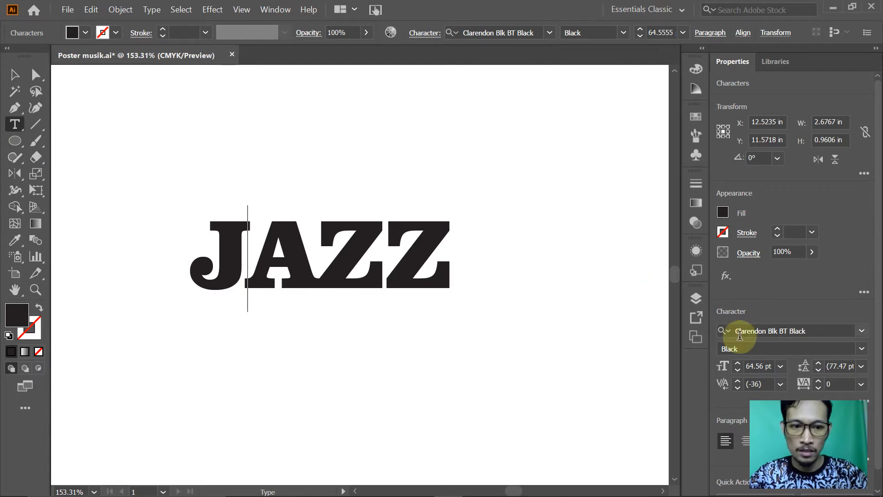
click(780, 384)
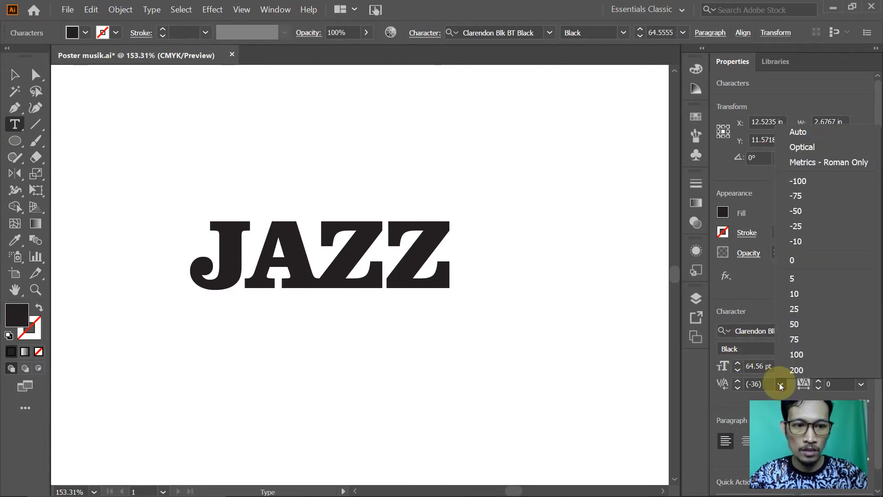
click(818, 210)
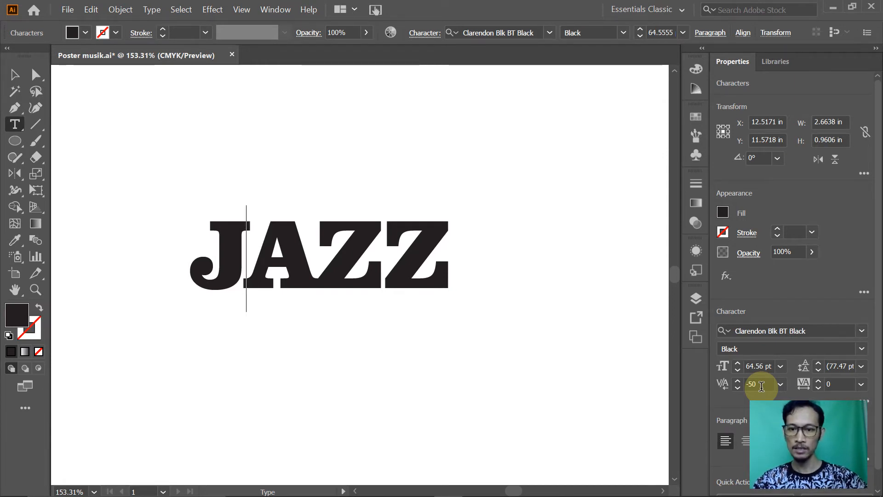
Try kerning values of 5, 10 and 25 between the A and first Z of JAZZ, then settle on 10 and deselect the text
click(318, 256)
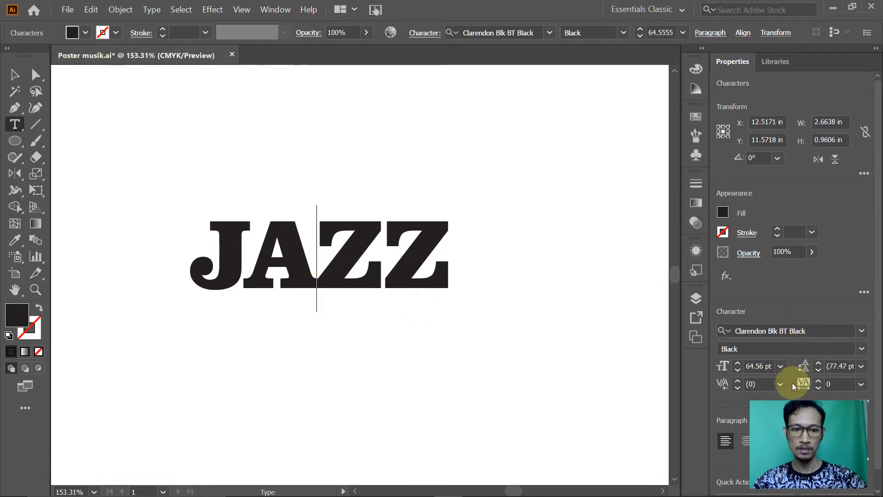
click(781, 384)
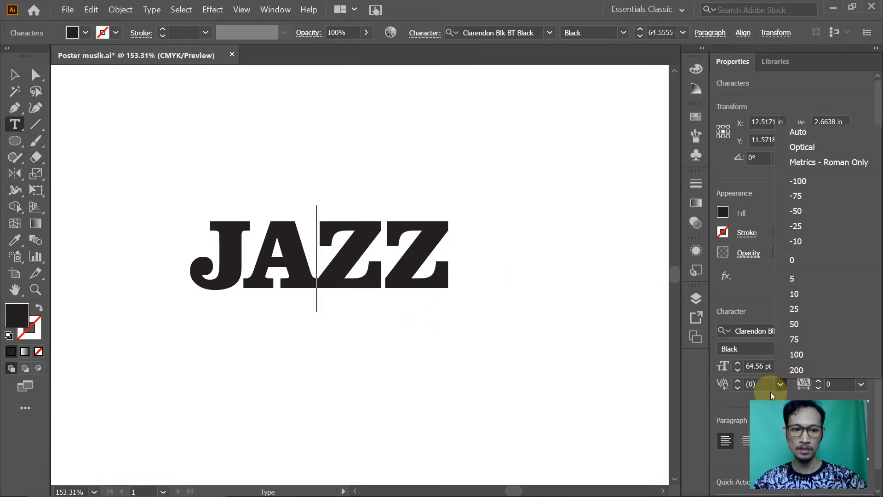
click(797, 278)
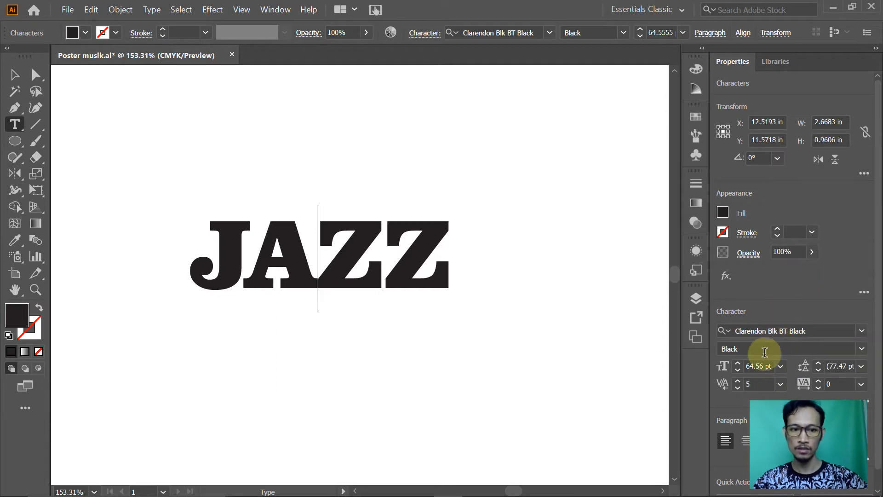
click(781, 380)
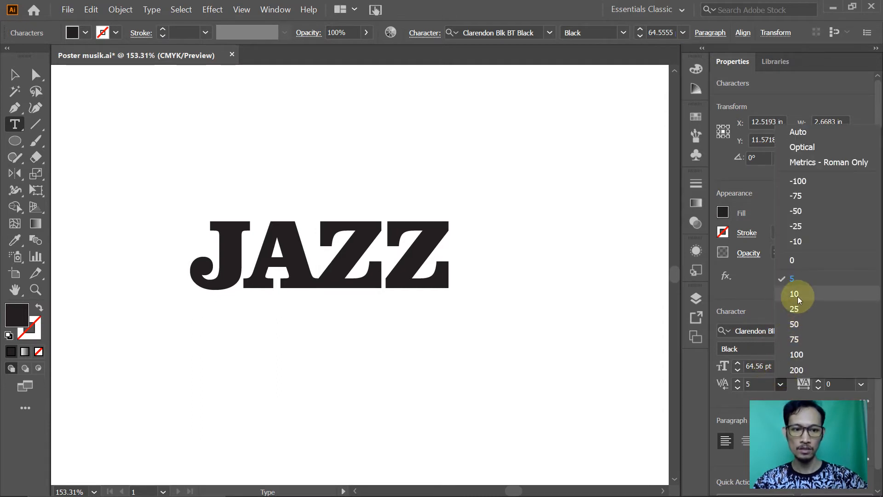
click(798, 296)
click(780, 384)
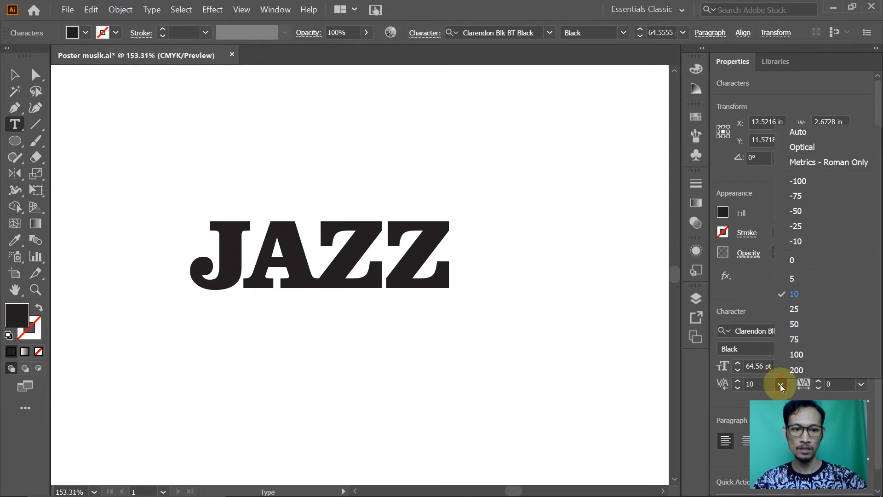
click(803, 312)
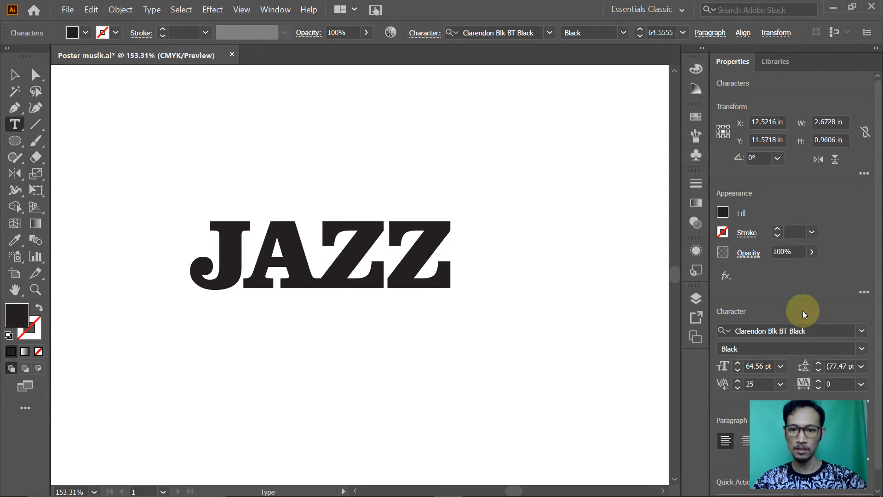
click(781, 384)
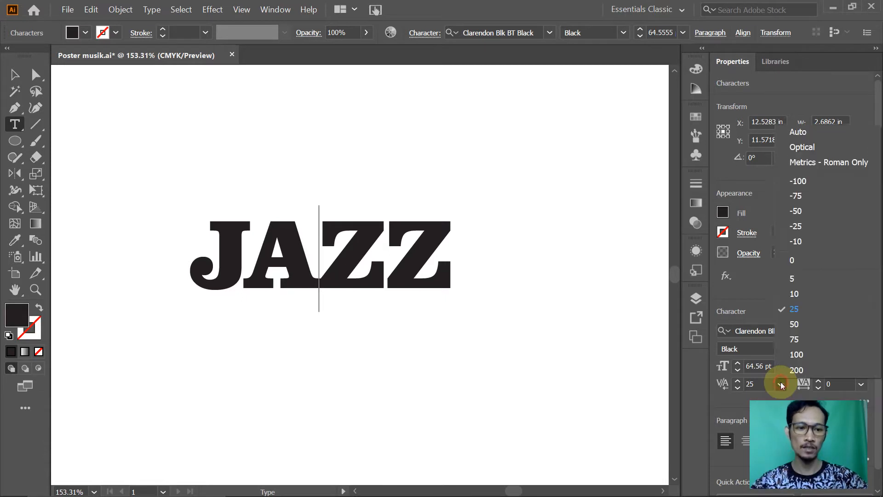
click(797, 296)
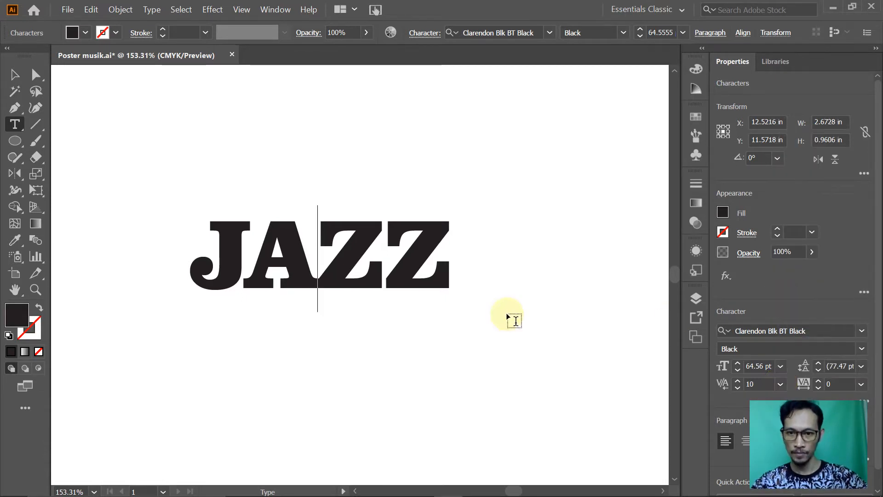
click(15, 75)
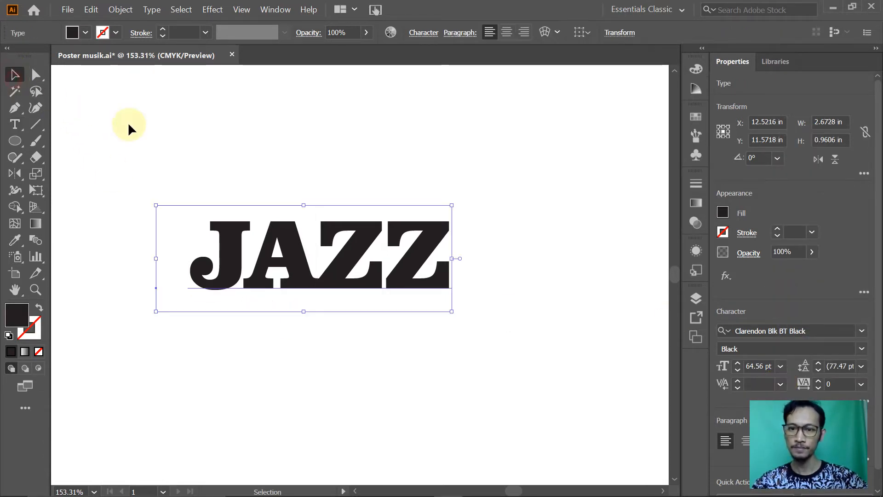
click(157, 129)
Duplicate the JAZZ text about 1.7 in above the original, between it and the wood pattern
ctrl+alt+click(328, 238)
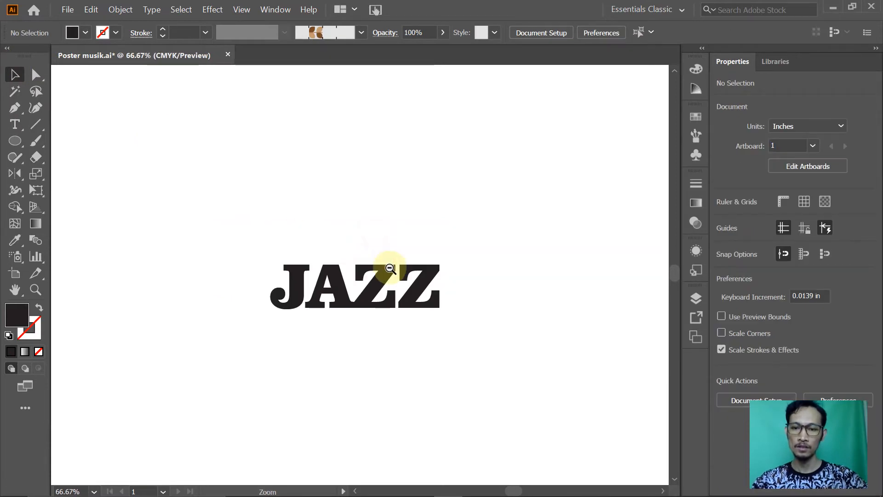
ctrl+alt+click(385, 260)
ctrl+alt+click(389, 267)
key(alt+Tab)
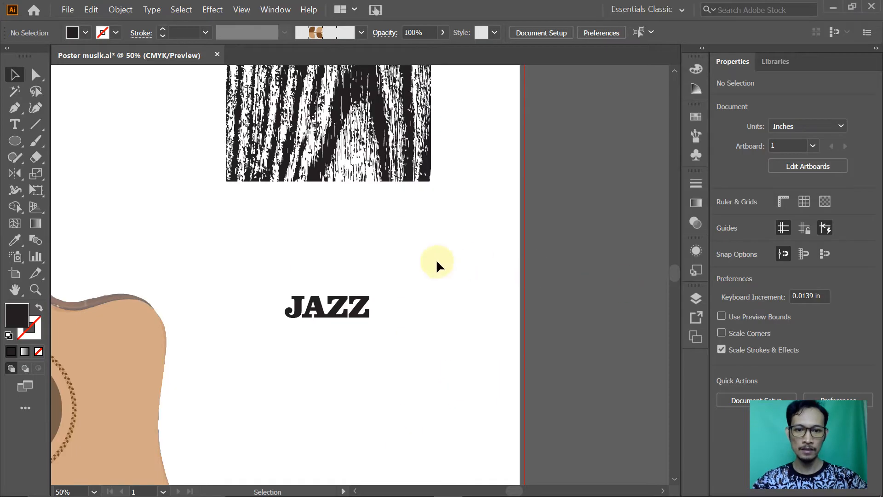
drag(348, 305, 345, 248)
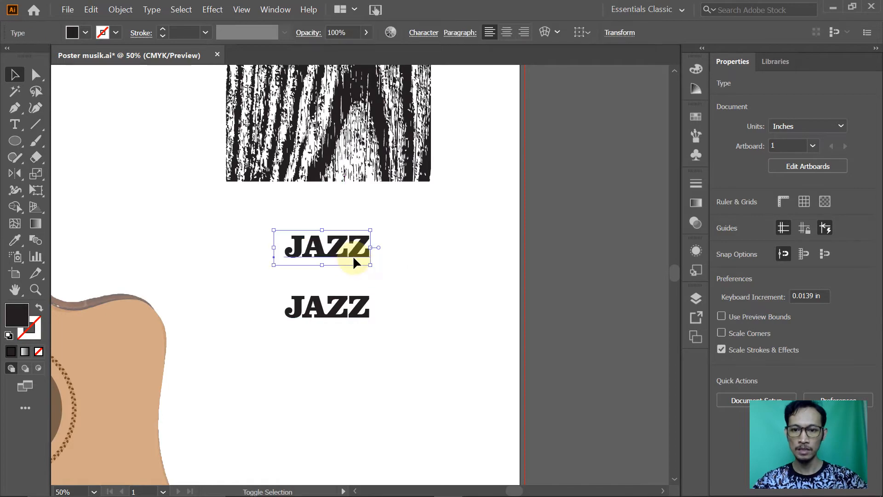
Check the outline instruction in the Foxit Reader book and convert the upper JAZZ copy to outlines in Illustrator
key(alt+Tab)
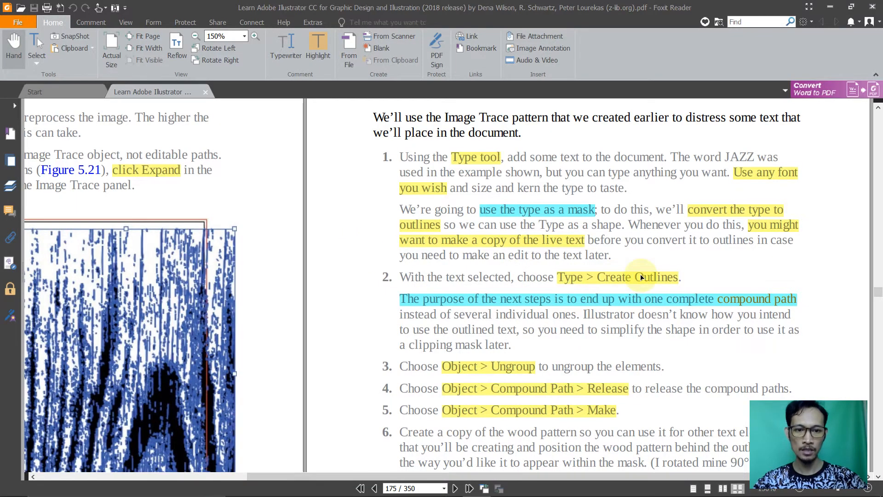
key(alt+Tab)
right_click(355, 258)
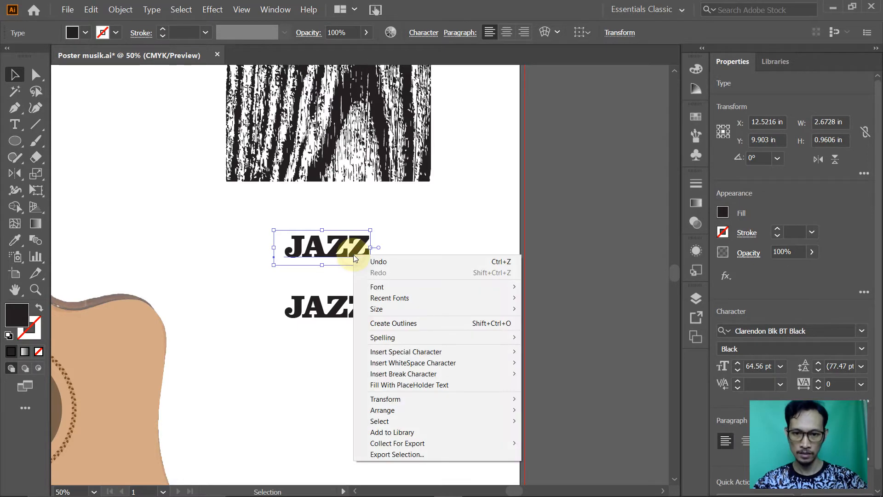
click(182, 9)
mouse_move(151, 9)
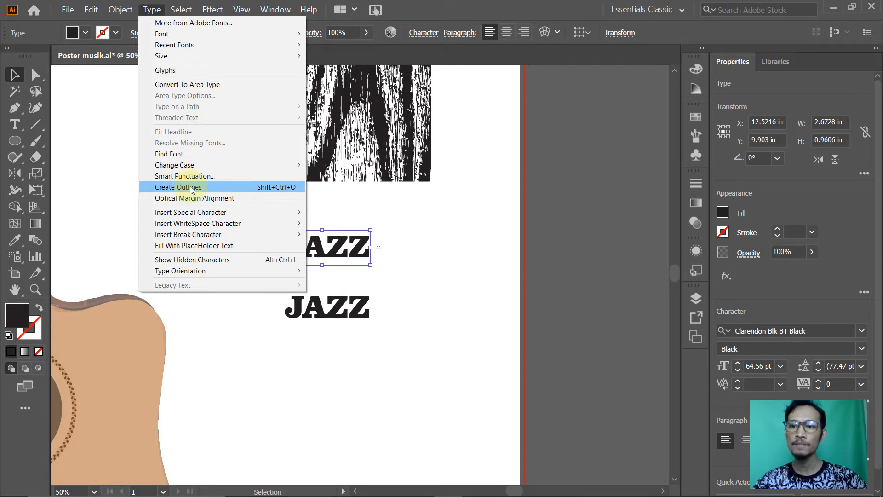
right_click(352, 244)
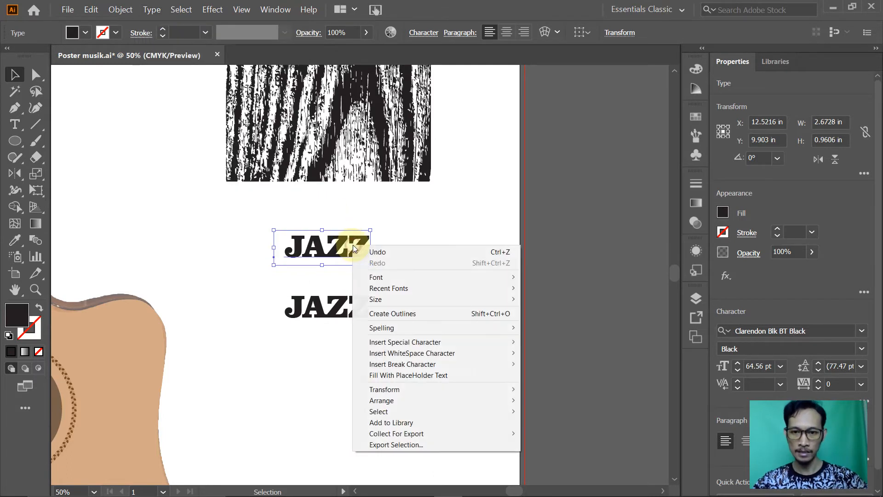
click(393, 317)
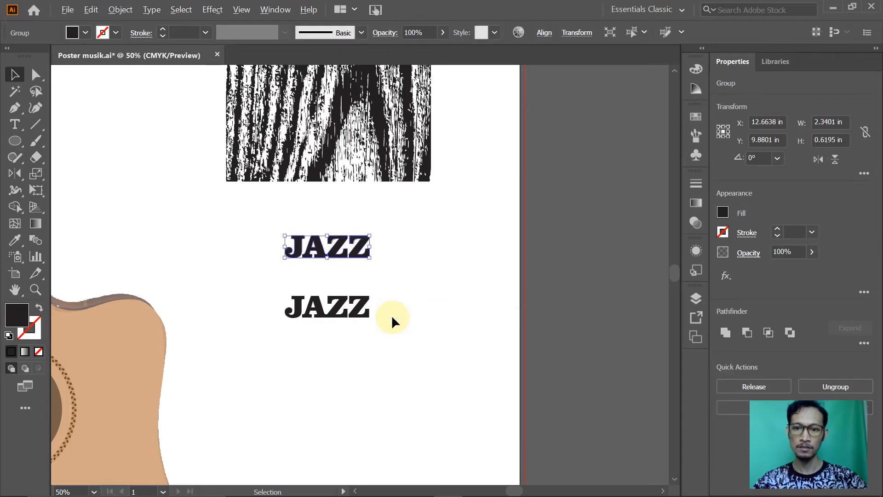
Read the book's ungroup instruction in Foxit Reader and ungroup the outlined JAZZ copy in Illustrator
key(alt+Tab)
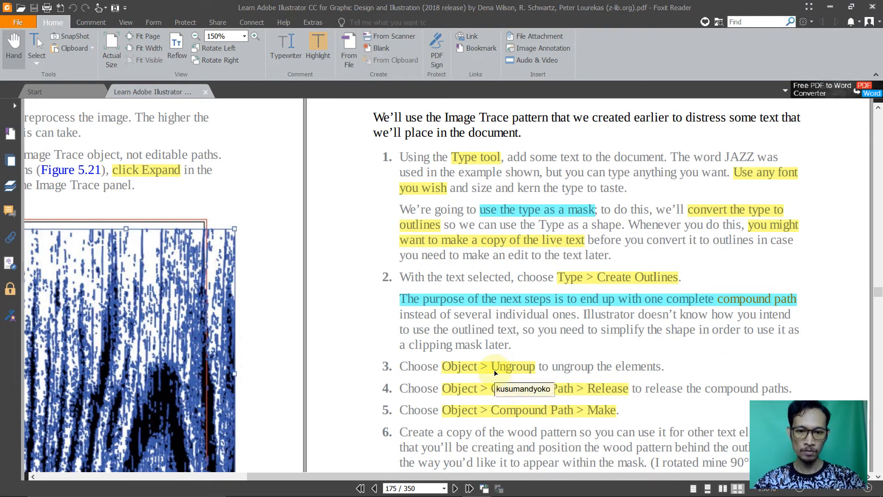
key(alt+Tab)
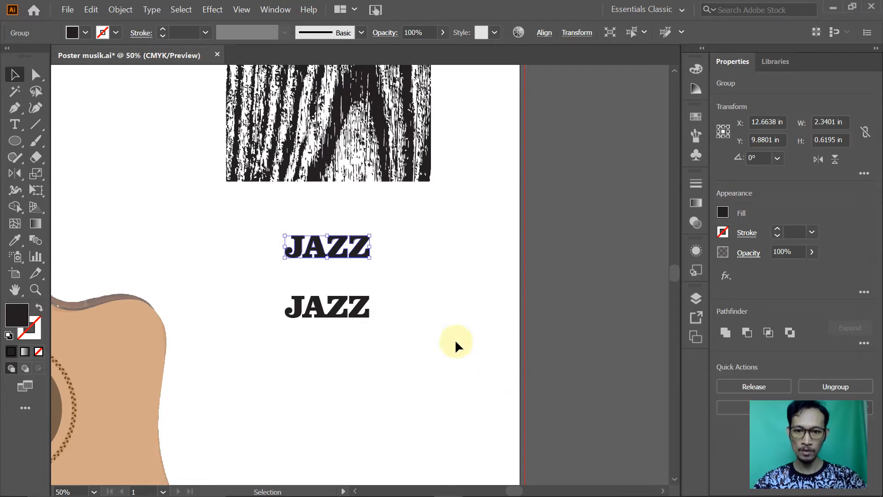
right_click(333, 256)
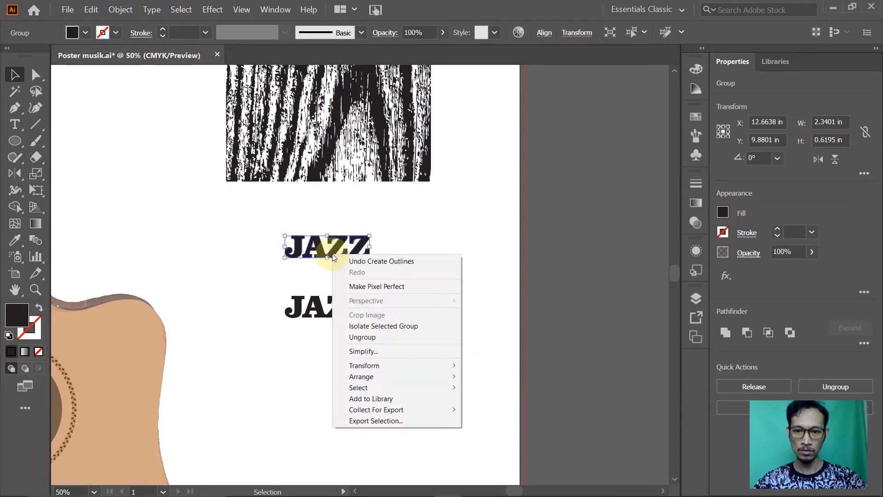
click(373, 337)
Check the book's next instruction in Foxit Reader and release the compound paths of the upper JAZZ letters in Illustrator
key(alt+Tab)
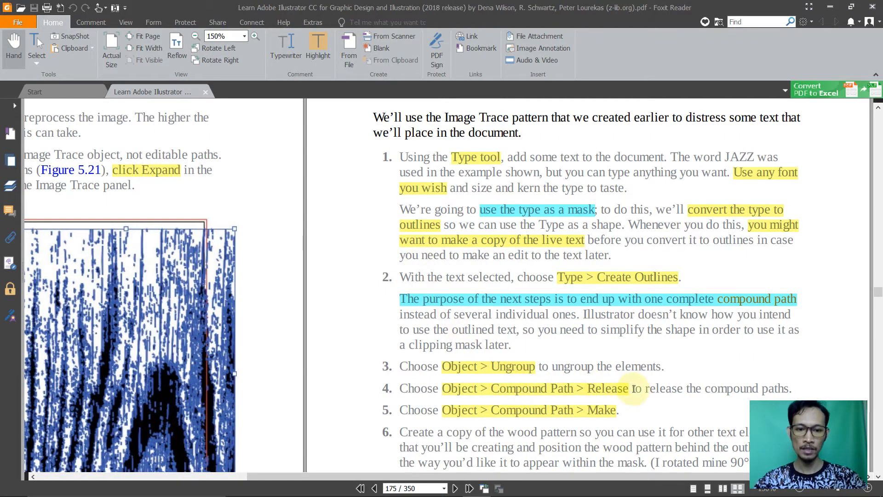
key(alt+Tab)
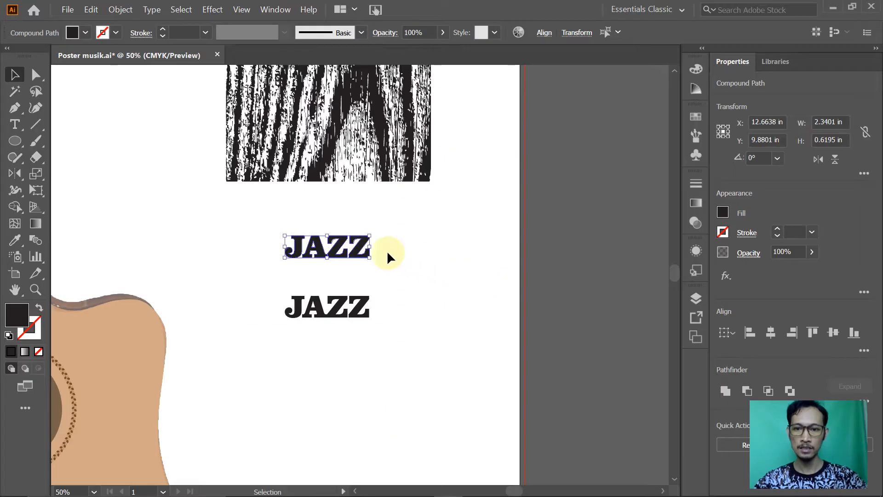
right_click(359, 249)
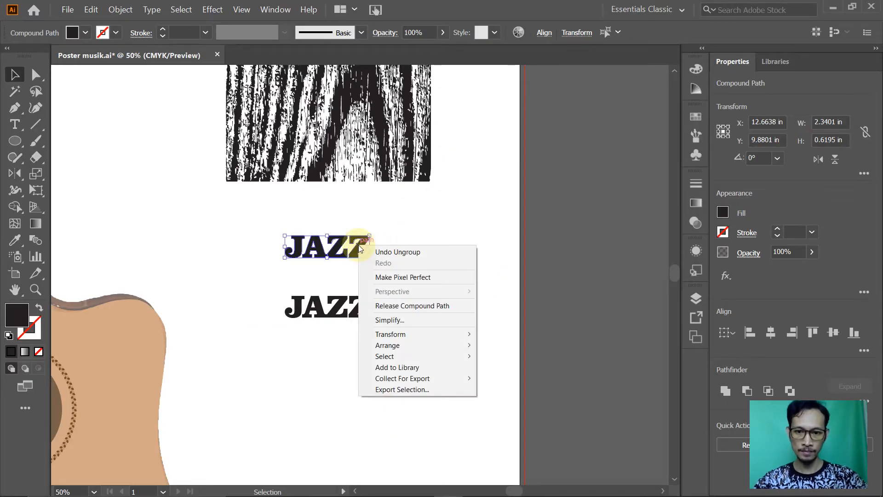
click(397, 307)
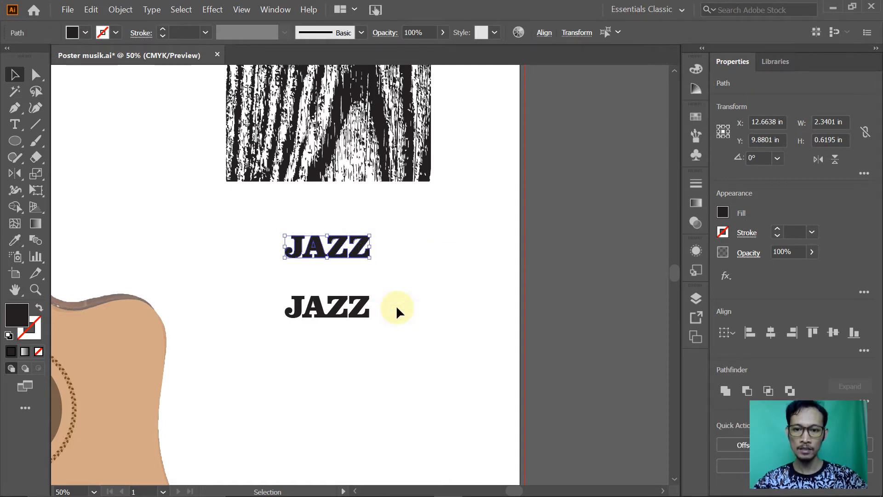
Return the upper JAZZ letters to compound paths and restore their group
key(alt+Tab)
key(alt+Tab)
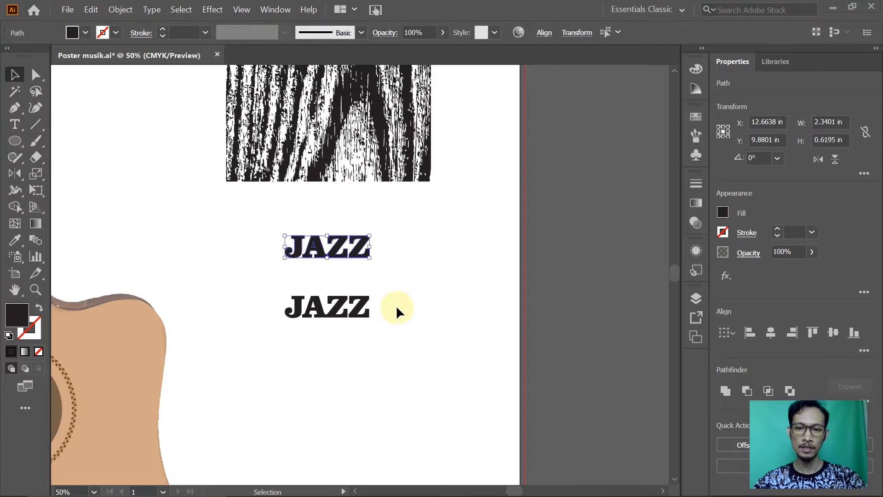
key(a)
key(ctrl+8)
key(v)
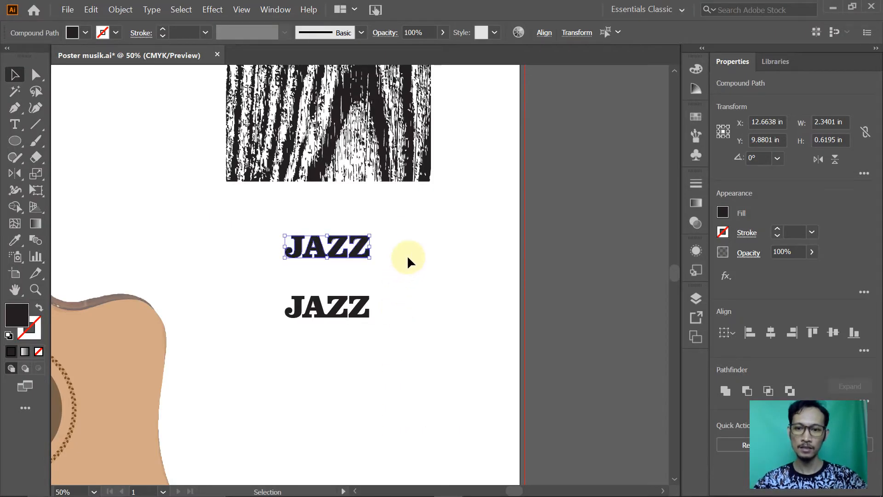
key(ctrl+g)
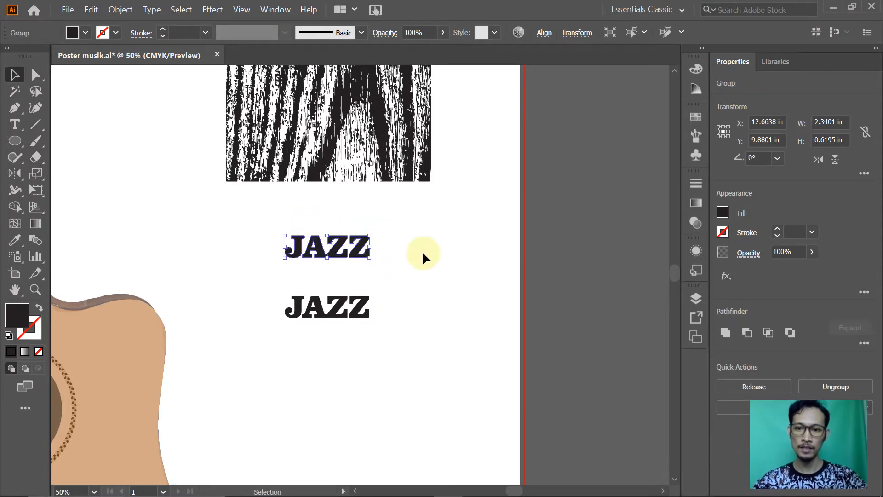
Review the book's outline and ungroup instructions in Foxit Reader, and ungroup the upper JAZZ outlines again in Illustrator
key(z)
drag(247, 208, 410, 290)
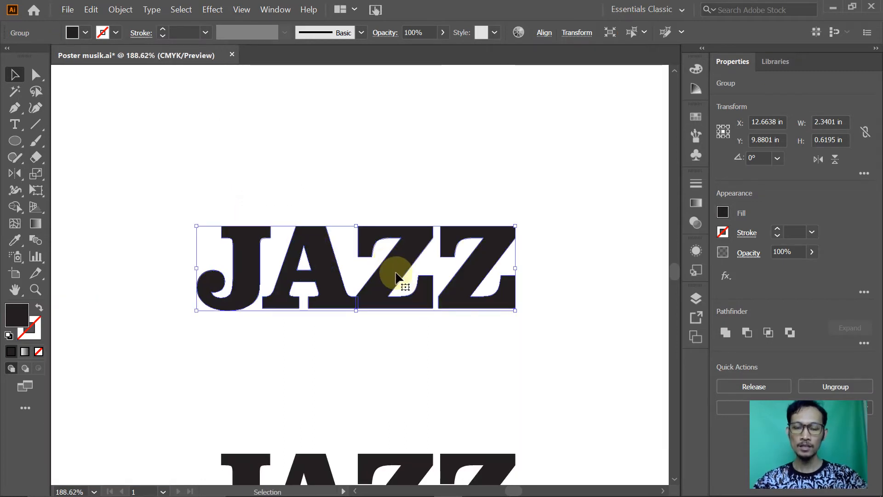
key(alt+Tab)
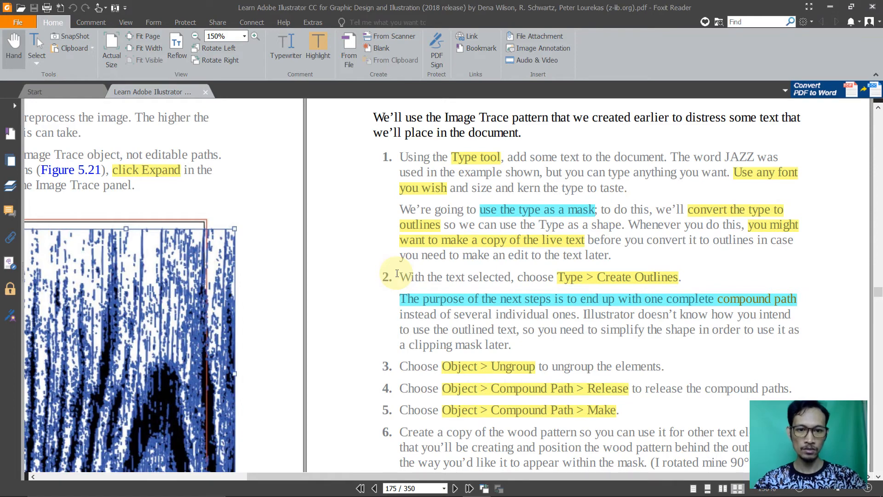
key(alt+Tab)
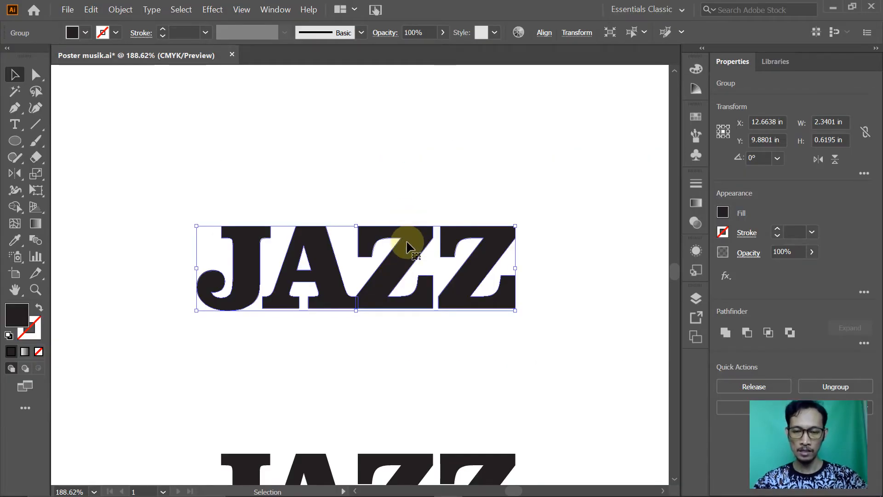
key(alt+Tab)
key(alt+Tab)
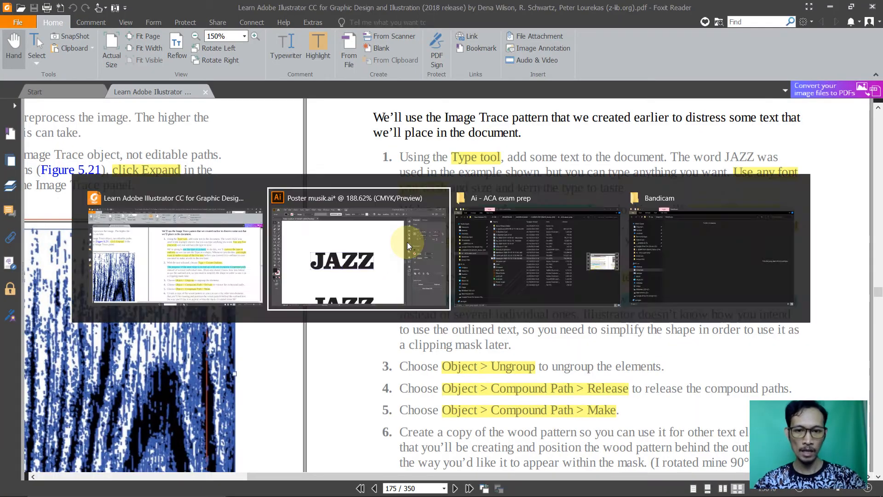
right_click(407, 244)
click(438, 325)
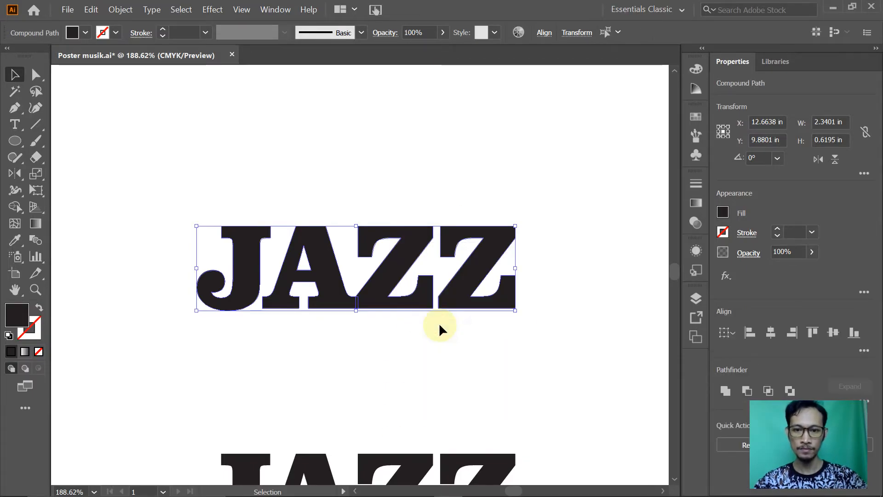
Check the book's next instruction in Foxit Reader, and release the compound paths of the upper JAZZ letters in Illustrator
key(alt+Tab)
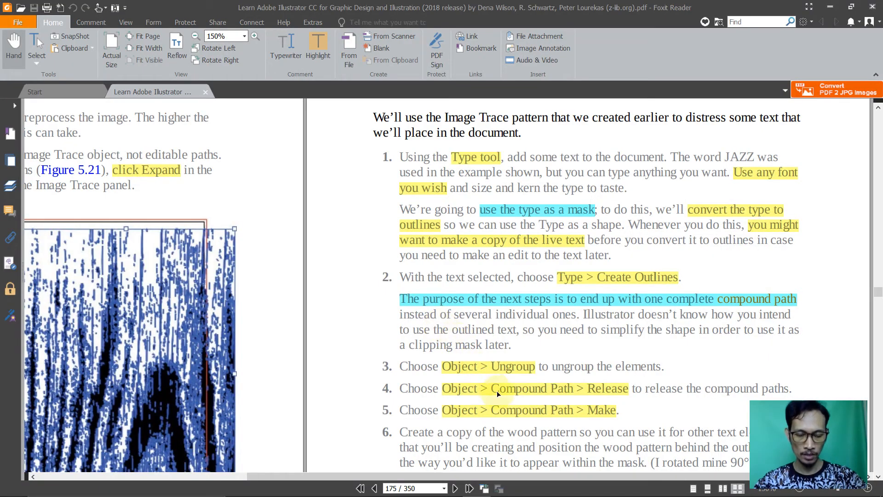
key(alt+Tab)
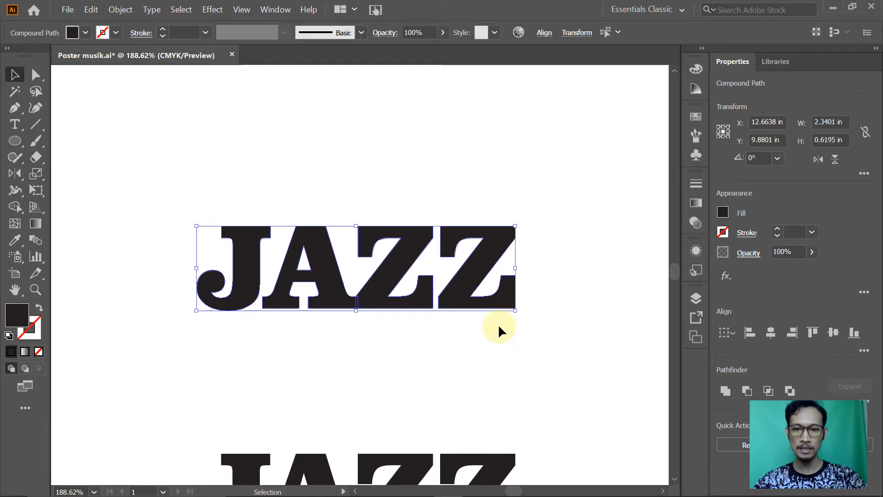
right_click(400, 268)
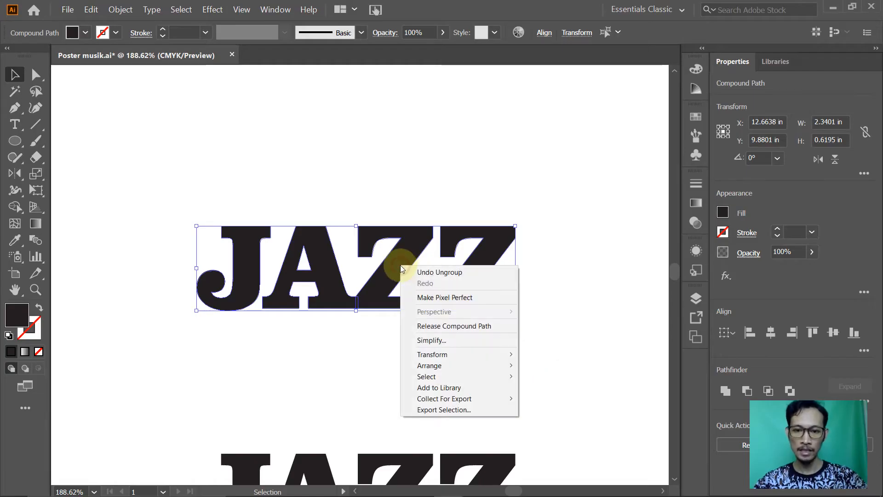
click(113, 10)
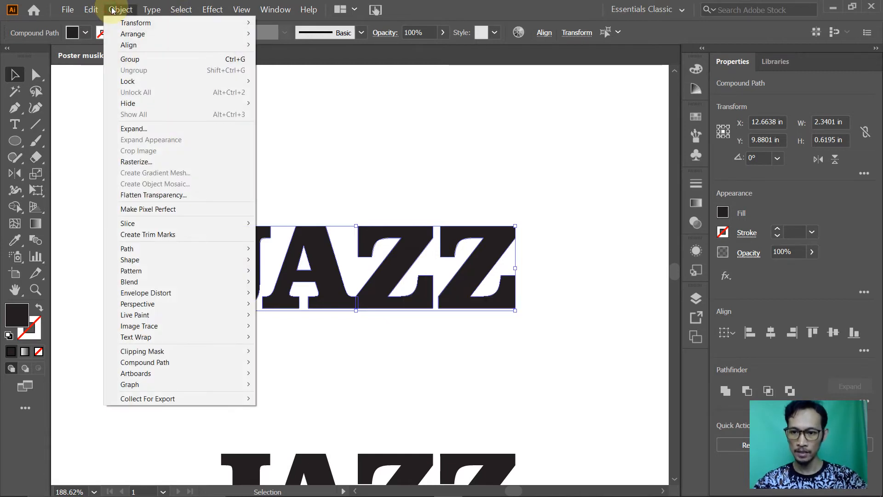
mouse_move(237, 362)
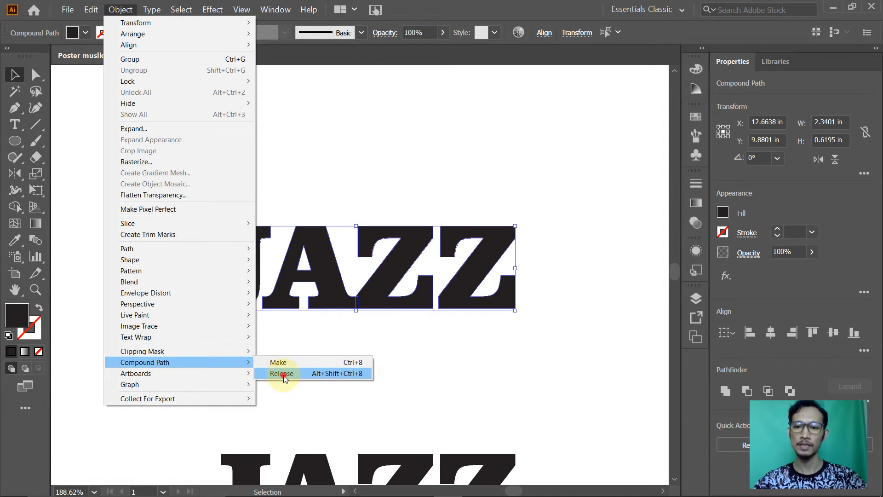
click(283, 374)
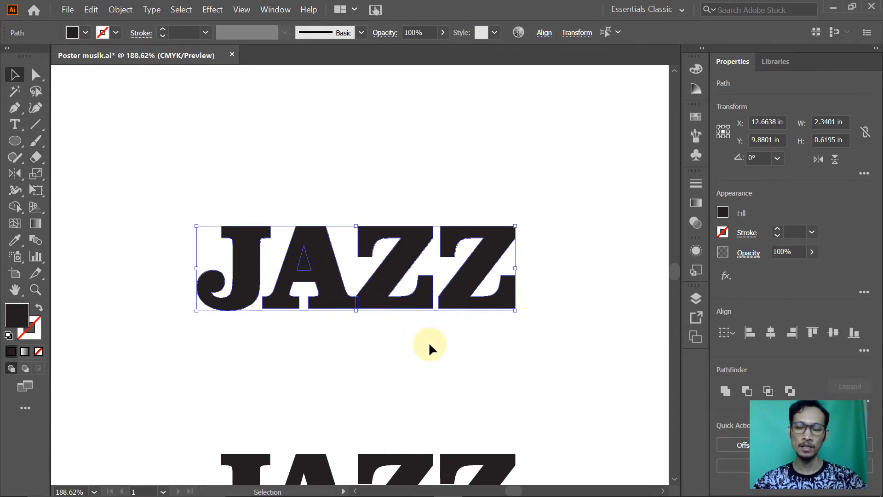
Check the book's Make instruction in Foxit Reader, and combine the upper JAZZ letters into one compound path in Illustrator
key(alt+Tab)
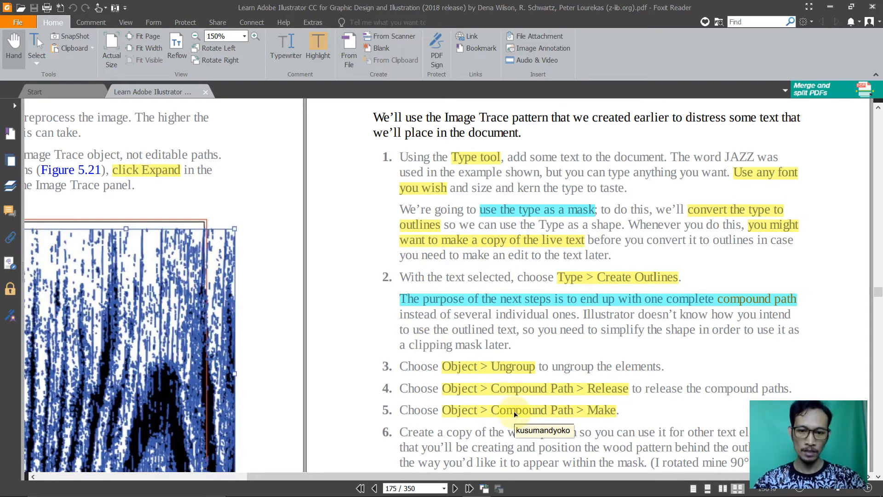
key(alt+Tab)
right_click(405, 266)
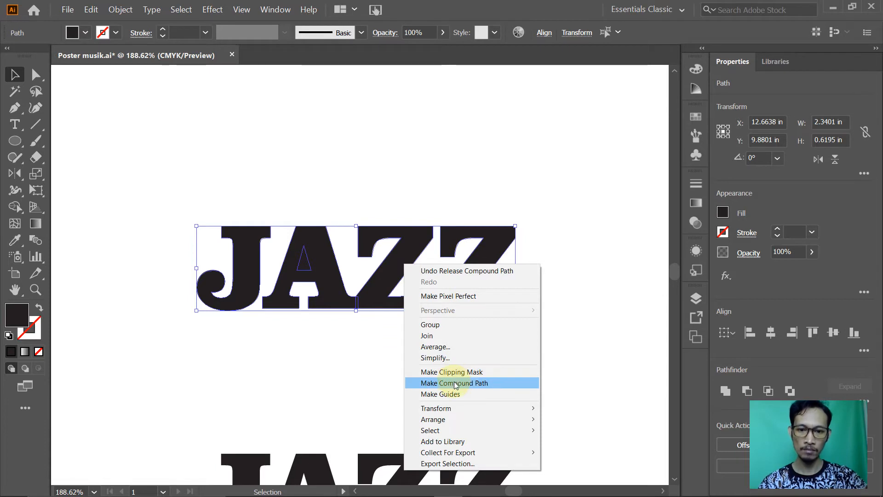
click(128, 10)
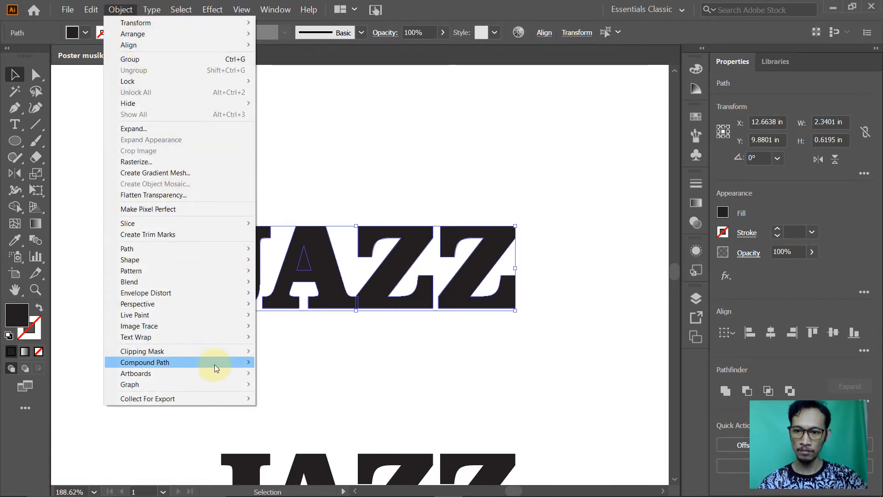
mouse_move(215, 368)
click(283, 363)
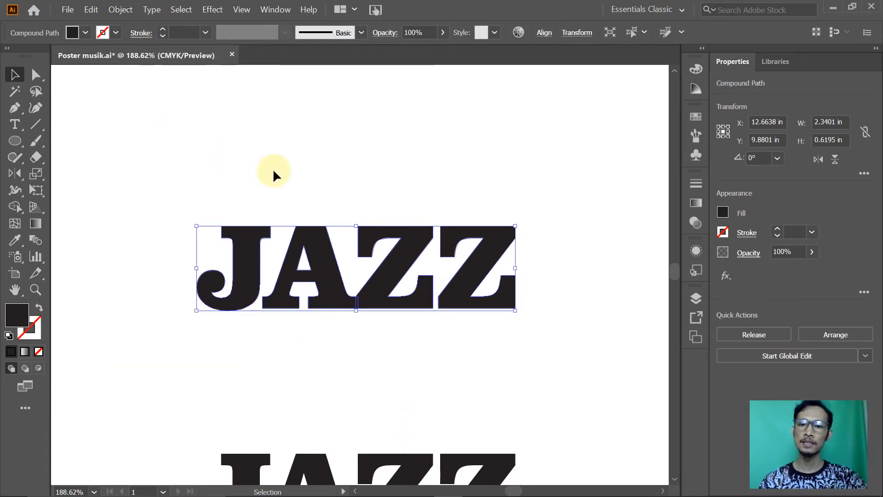
click(231, 189)
click(252, 247)
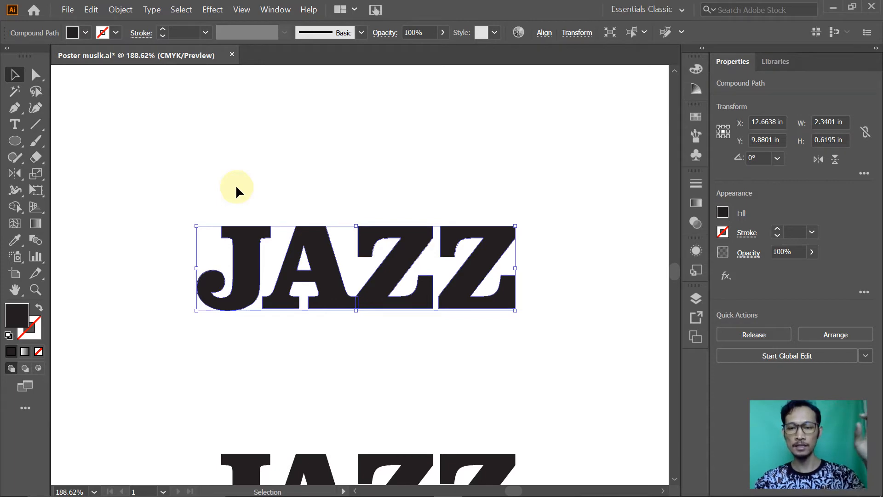
Read the book's wood pattern and clipping mask instructions in Foxit Reader, and place a copy of the wood texture beside the artboard in Illustrator
key(alt+Tab)
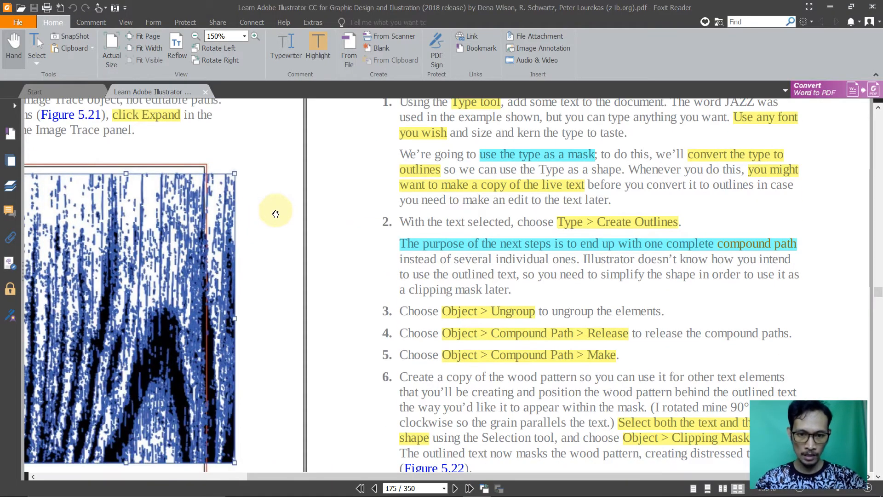
scroll(276, 214, down, 1)
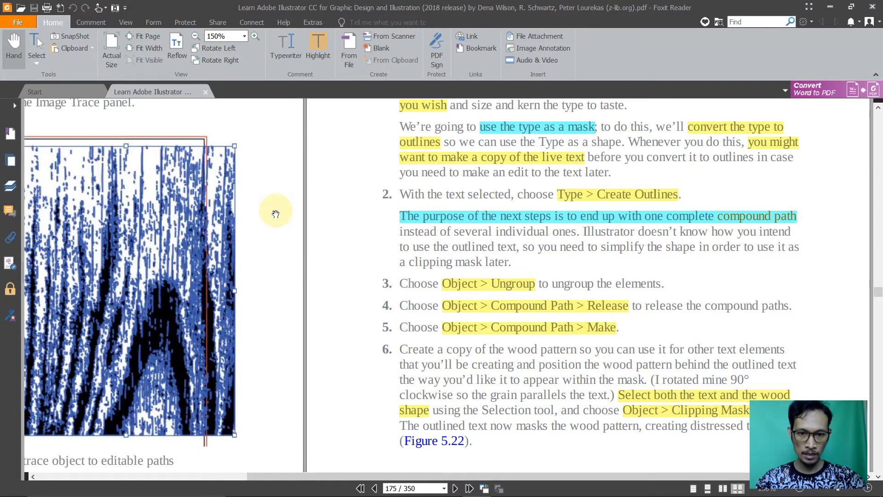
scroll(276, 214, down, 1)
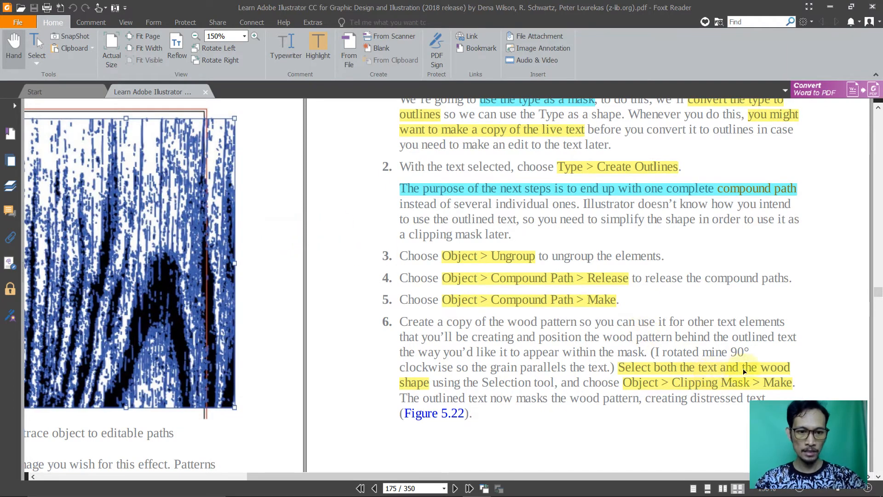
key(alt+Tab)
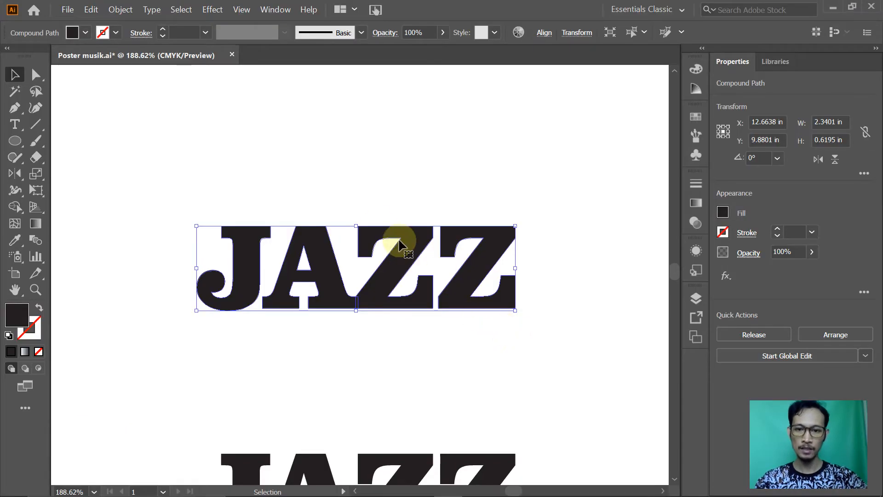
ctrl+alt+click(382, 223)
ctrl+alt+click(409, 227)
ctrl+alt+click(410, 227)
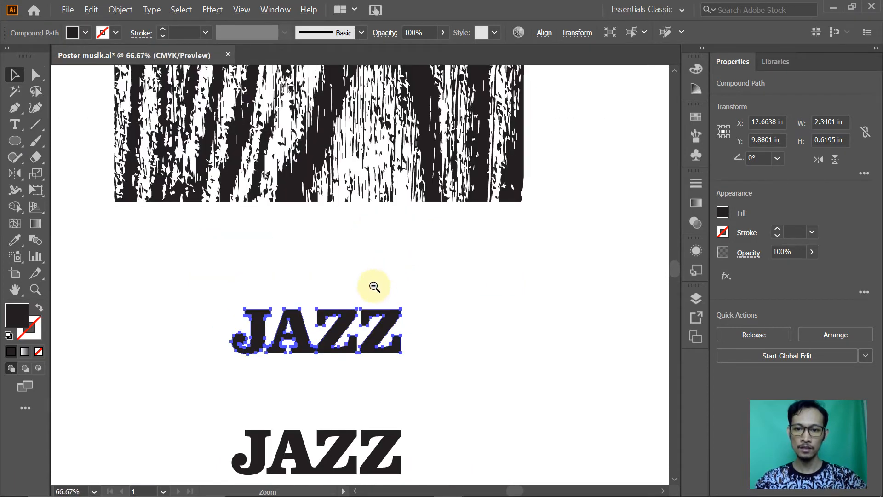
ctrl+alt+click(375, 286)
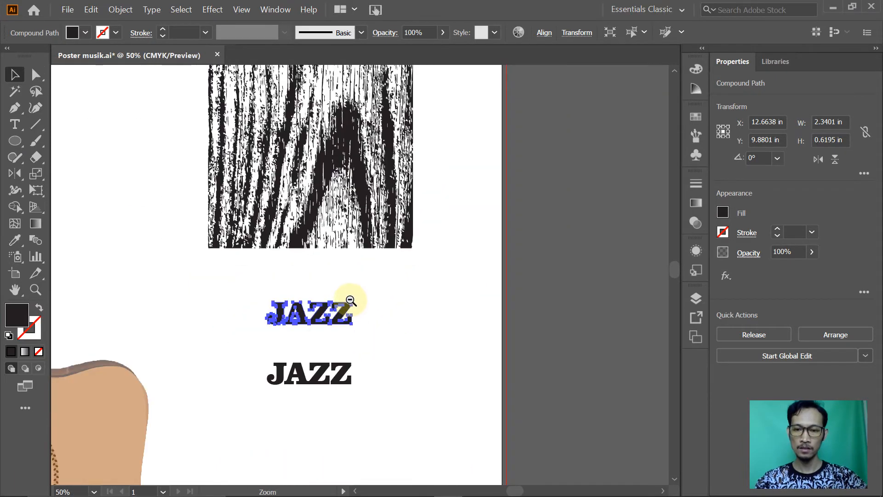
scroll(405, 330, up, 3)
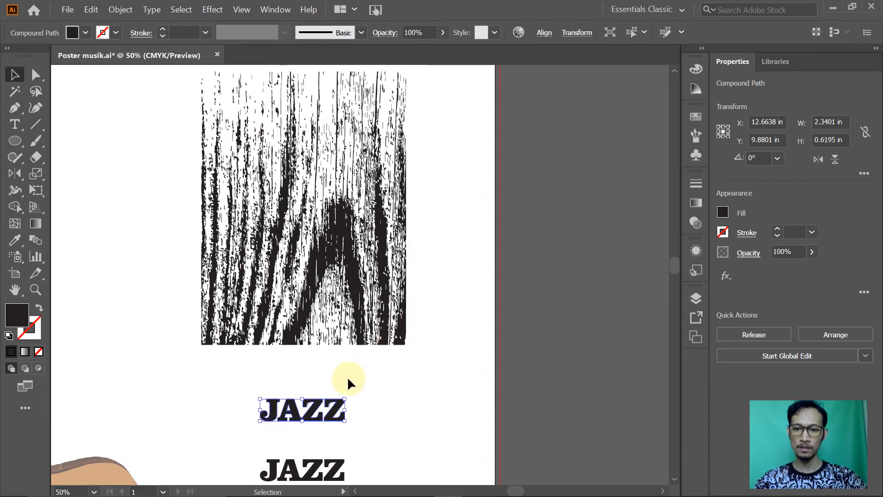
drag(325, 251, 641, 242)
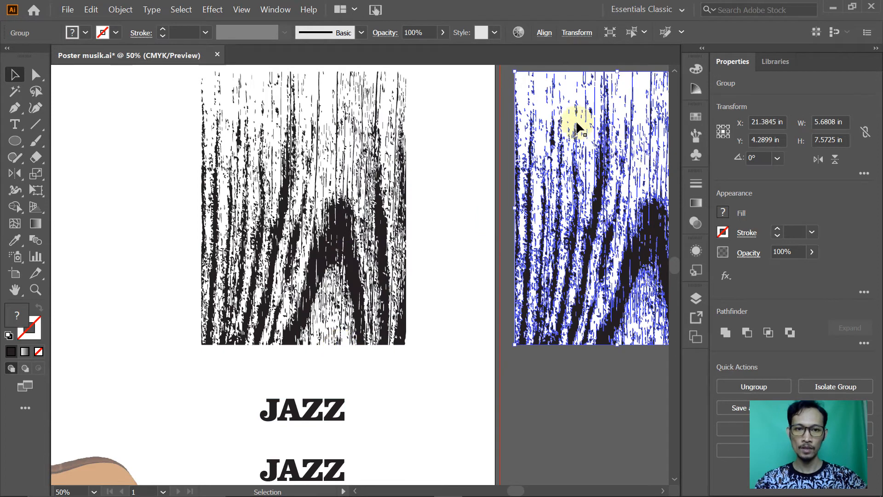
click(456, 119)
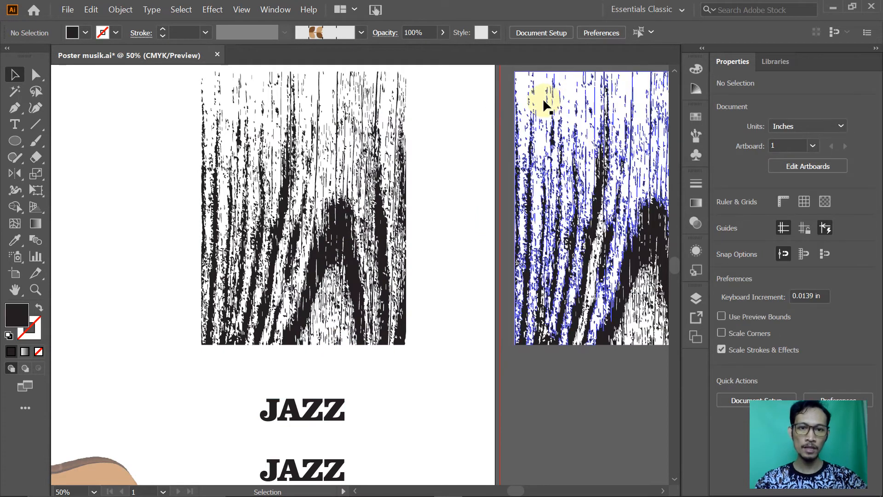
click(544, 100)
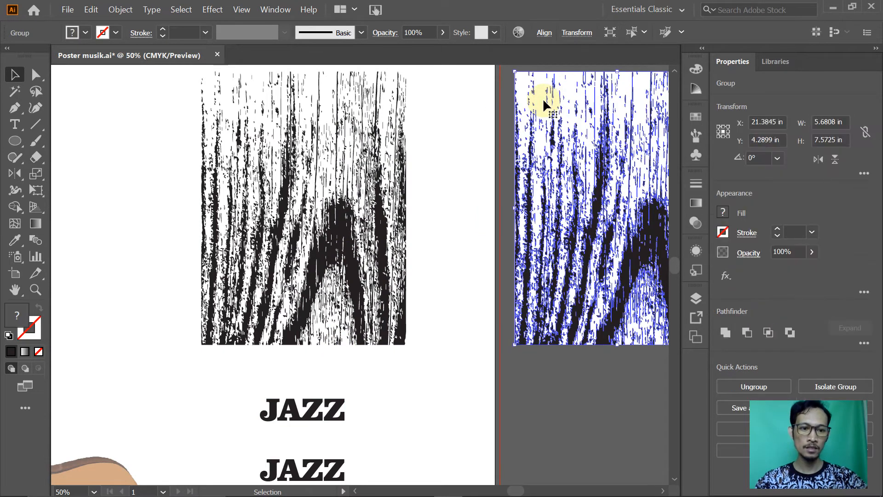
click(354, 227)
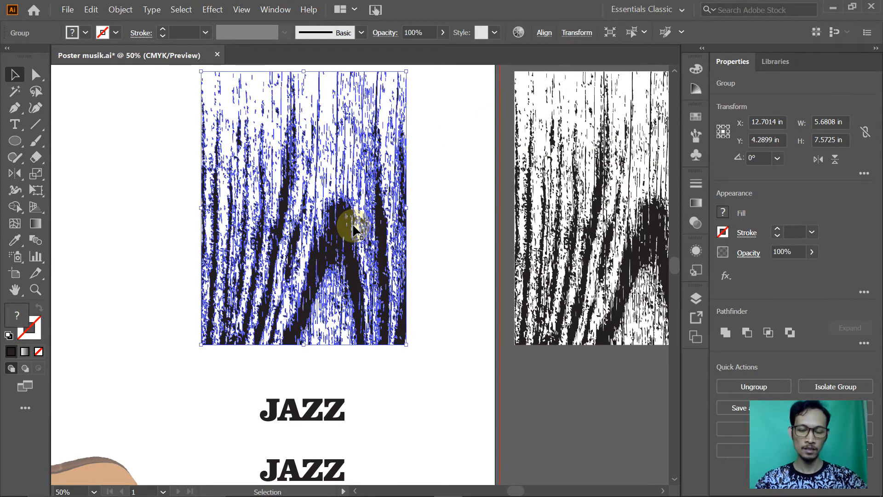
Move the compound-path JAZZ onto the upper part of the original wood texture and enlarge it to about 5.07 by 1.34 in
click(344, 405)
drag(347, 398, 370, 92)
key(ctrl+equal)
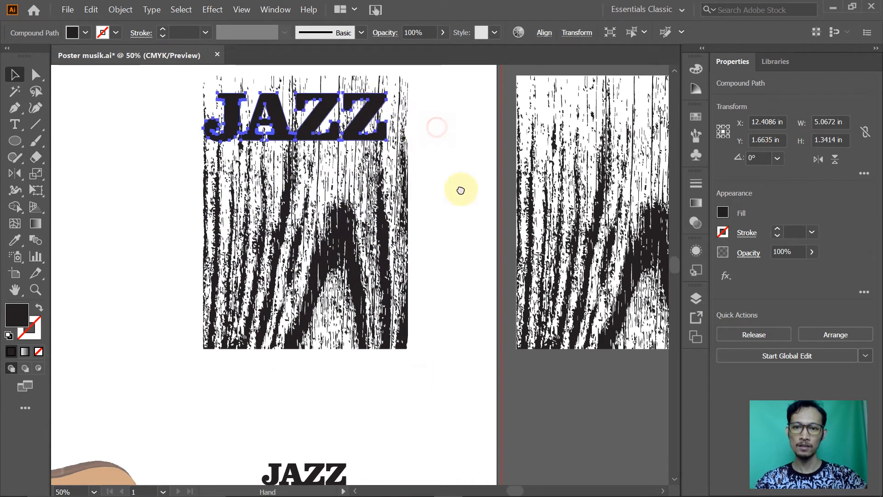
key(alt+Tab)
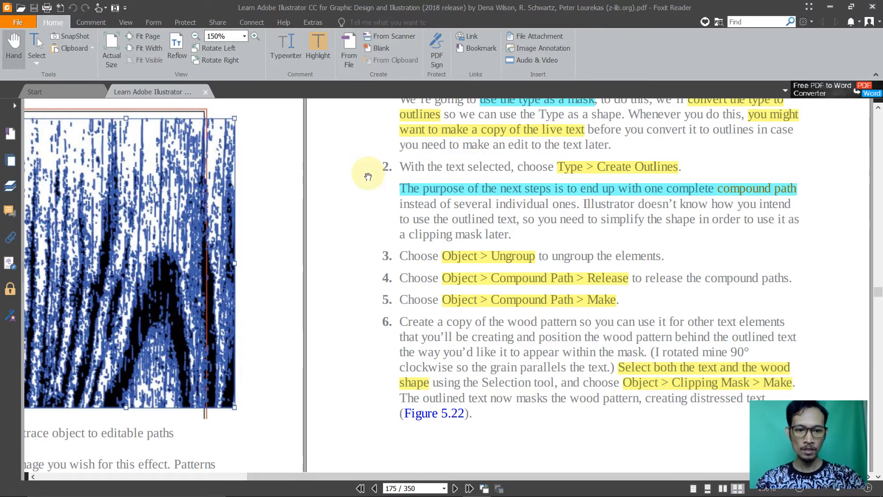
key(alt+Tab)
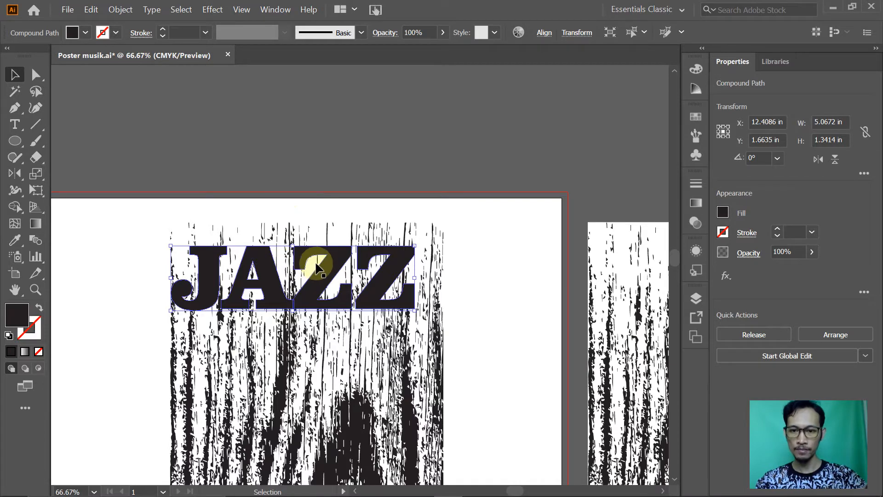
drag(321, 270, 342, 292)
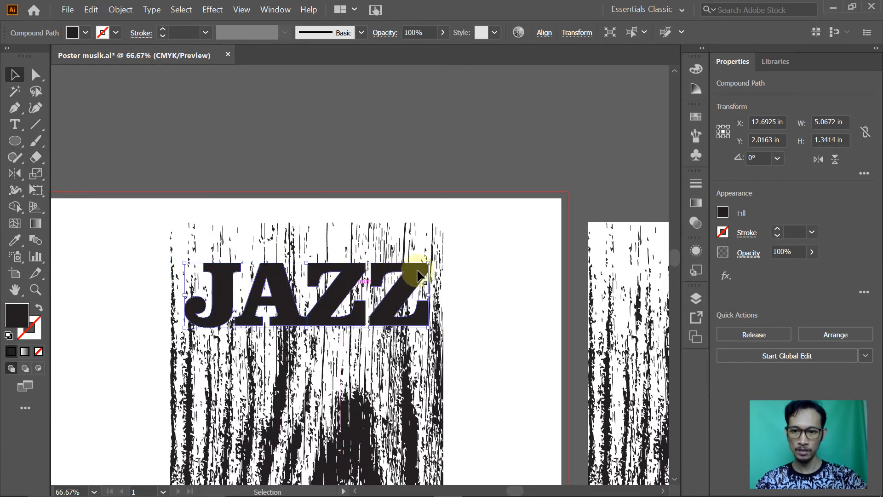
Rotate the original wood texture 90° clockwise and reposition it behind JAZZ, centred at about X 13.72 in, Y 3.40 in, checking against the book
key(alt+Tab)
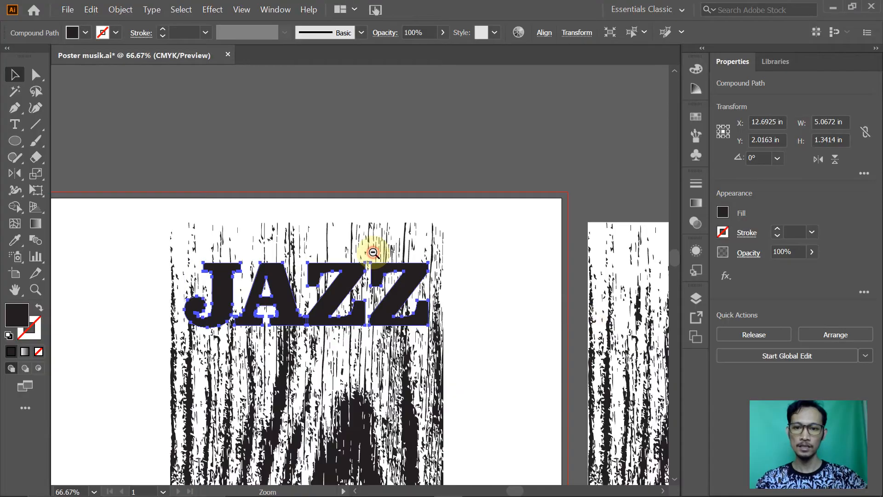
ctrl+alt+click(374, 267)
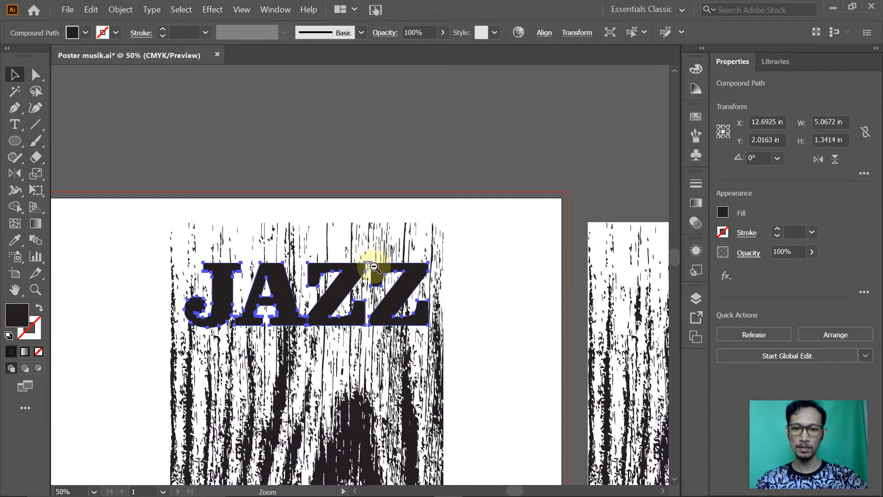
ctrl+alt+click(374, 265)
drag(385, 351, 402, 286)
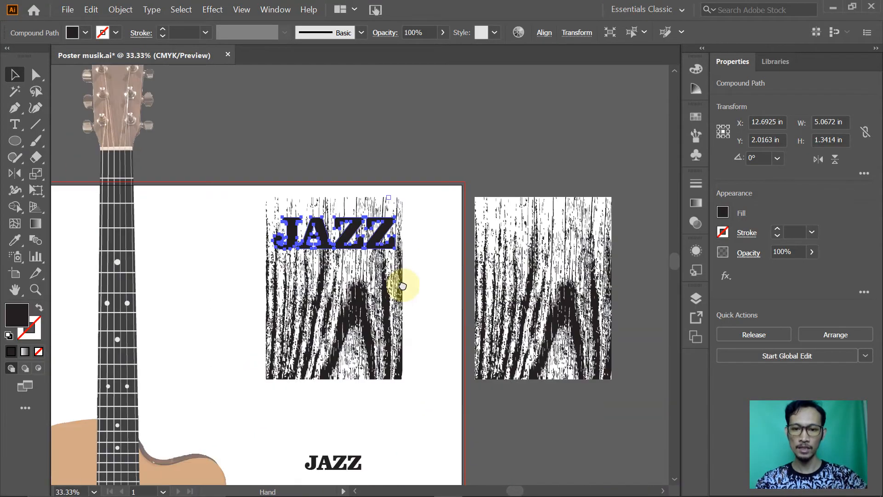
click(375, 313)
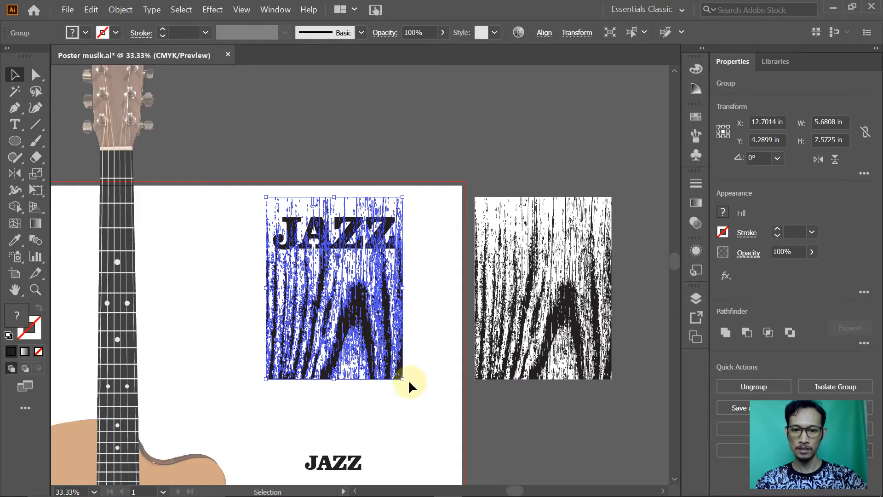
drag(400, 379, 201, 343)
click(297, 370)
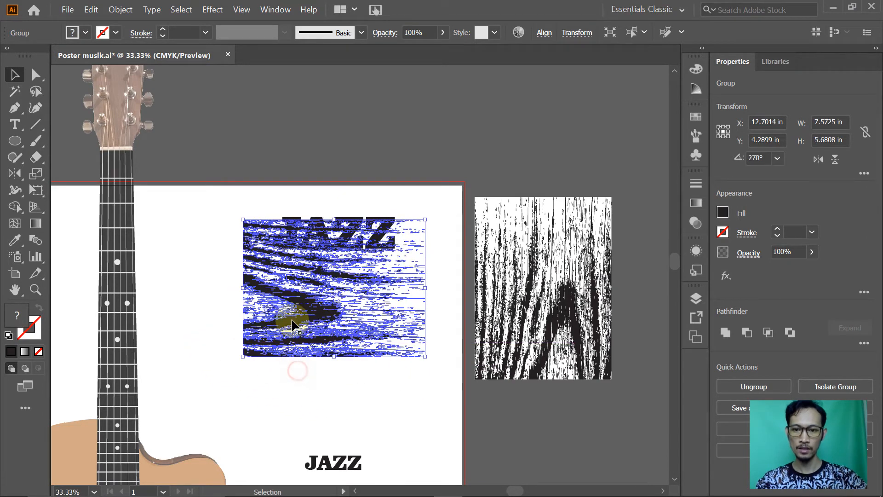
mouse_move(296, 318)
mouse_down()
mouse_move(297, 292)
mouse_move(321, 293)
mouse_up()
key(ctrl+space)
drag(239, 170, 433, 285)
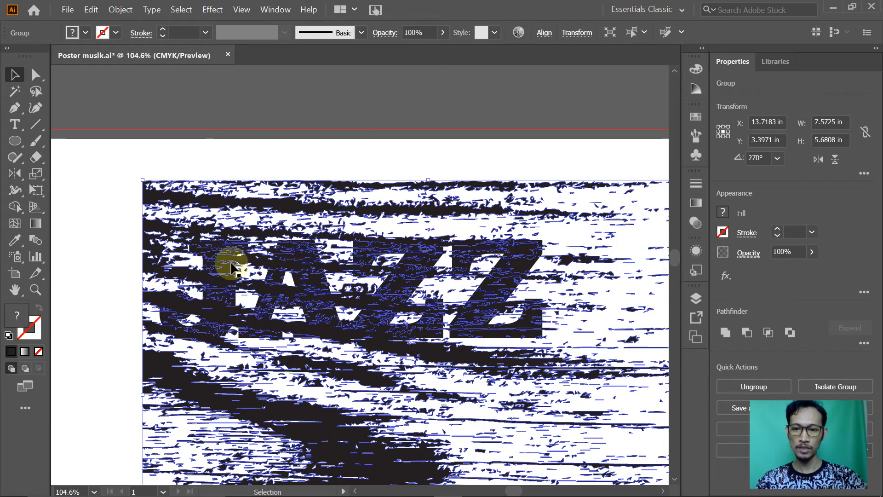
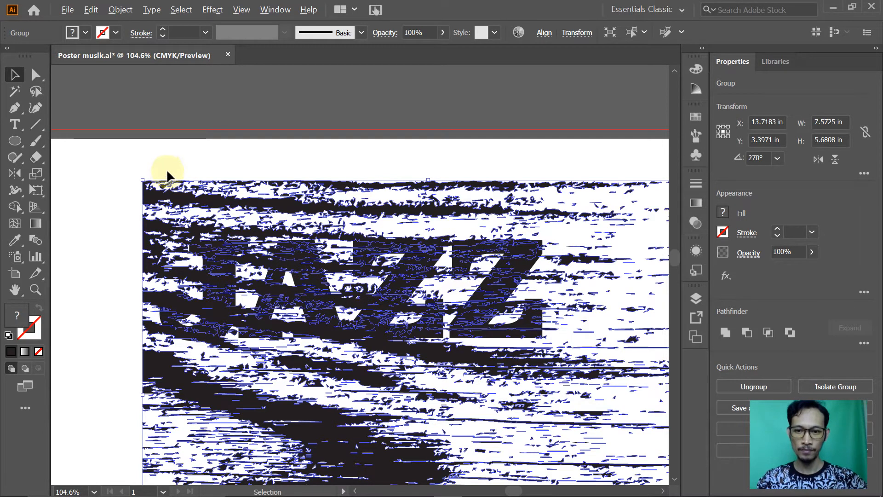
key(alt+Tab)
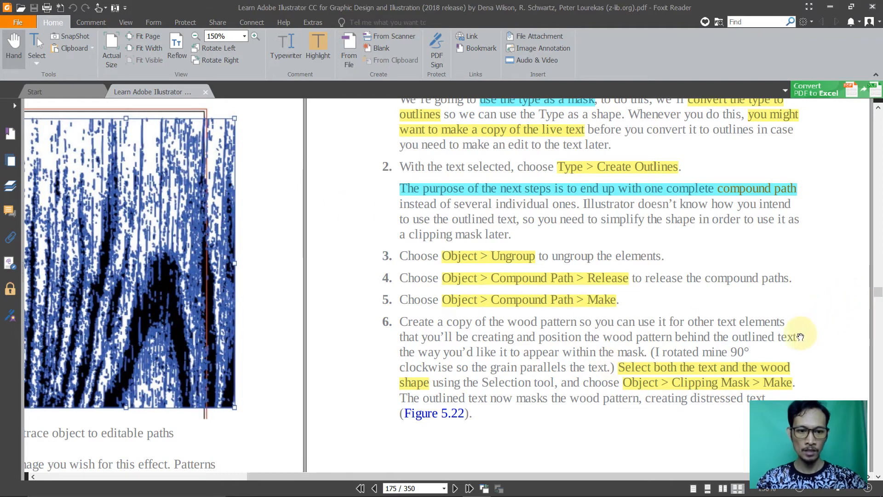
key(alt+Tab)
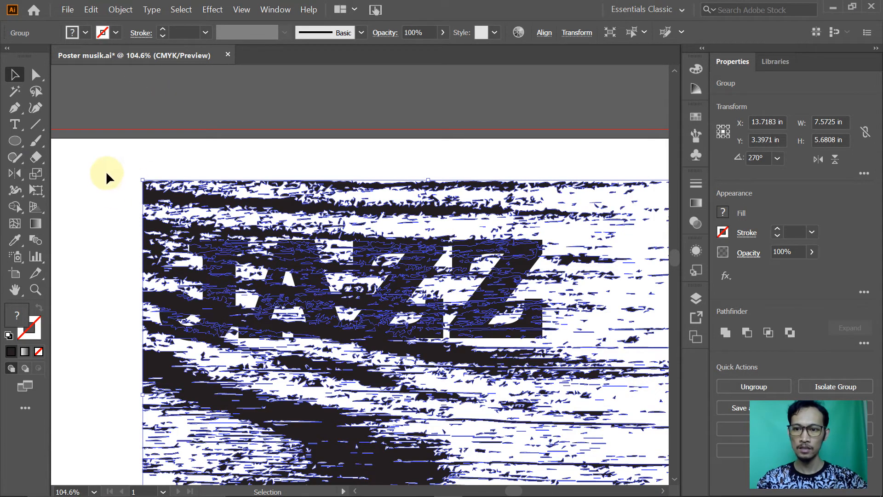
Make a clipping mask from the compound-path JAZZ and the rotated wood texture behind it
drag(100, 170, 575, 365)
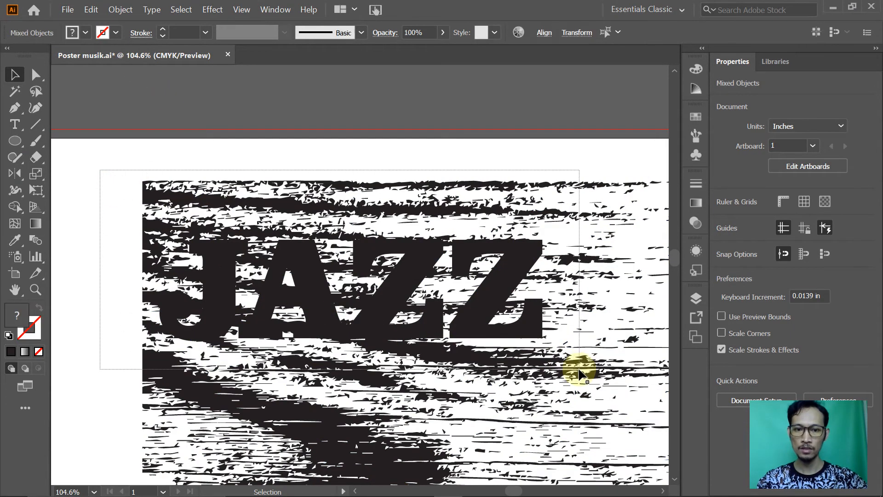
click(121, 9)
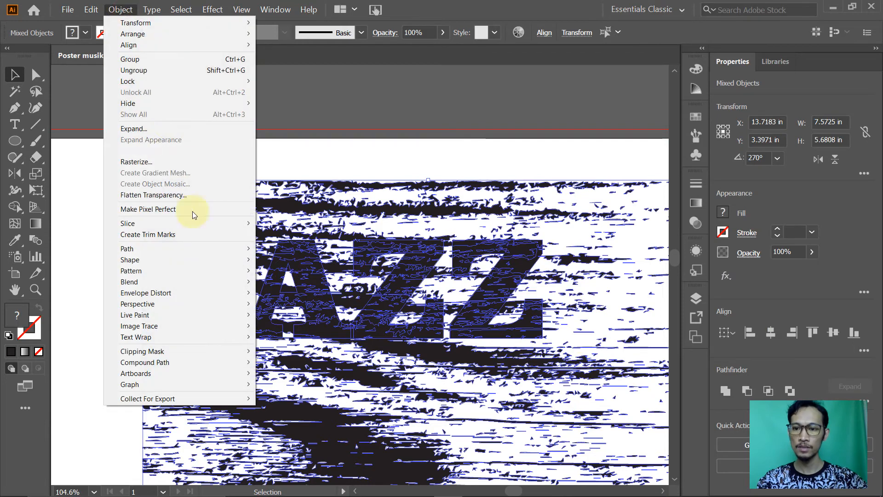
mouse_move(178, 351)
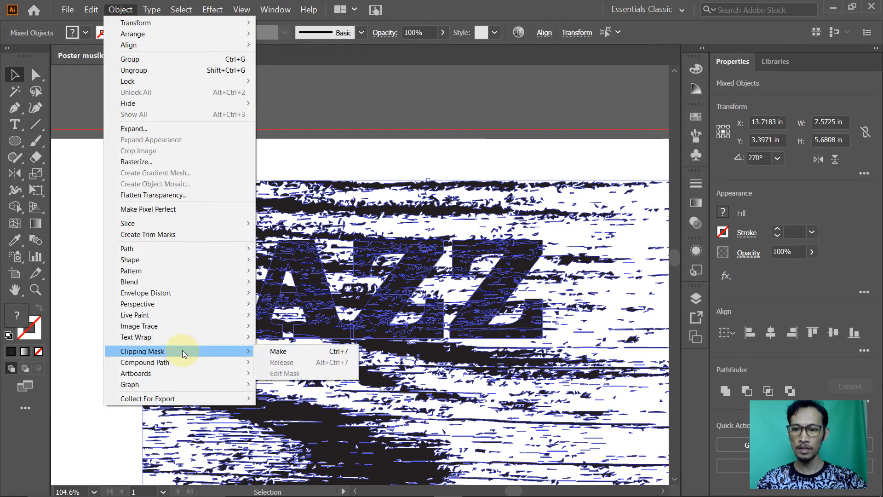
click(263, 352)
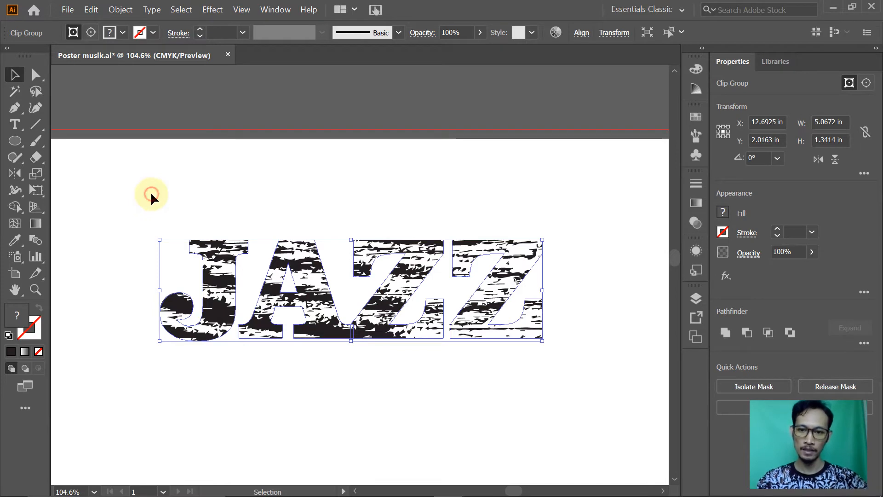
click(150, 192)
ctrl+alt+click(404, 302)
ctrl+alt+click(379, 315)
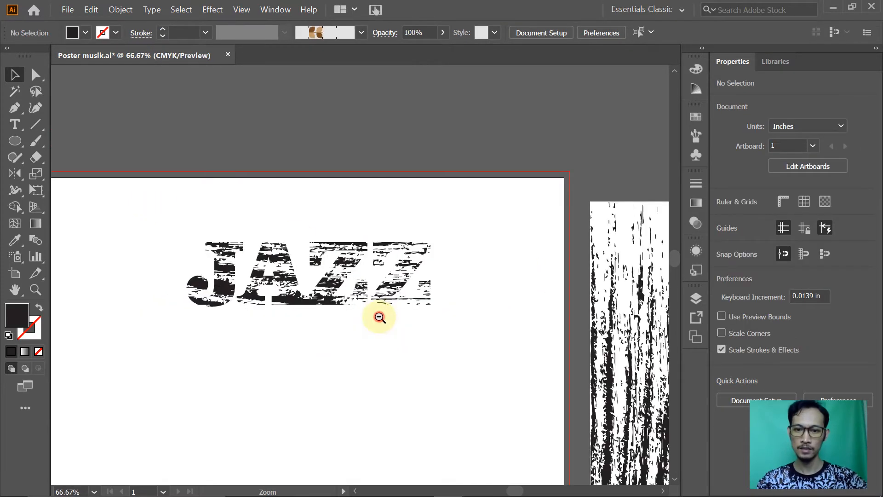
ctrl+alt+click(370, 296)
ctrl+alt+click(346, 278)
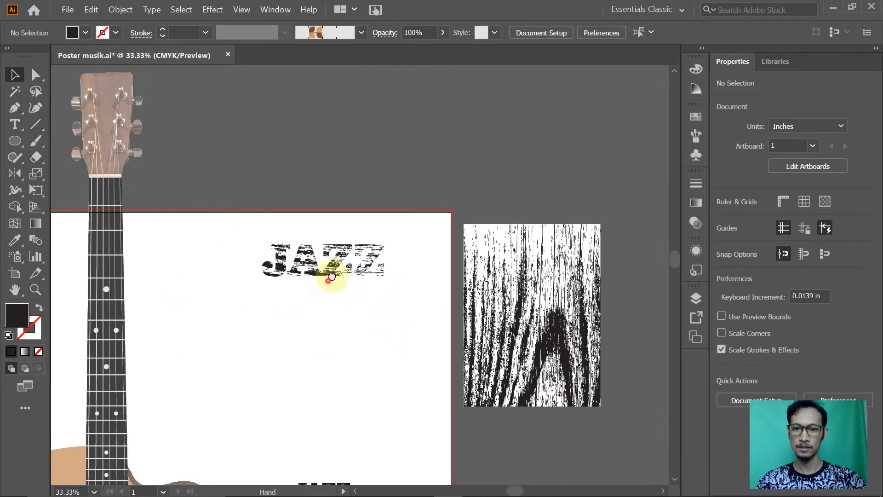
Read the book's step 7 on recolouring distressed text in Foxit Reader, and isolate the masked JAZZ clip group in Illustrator
key(alt+Tab)
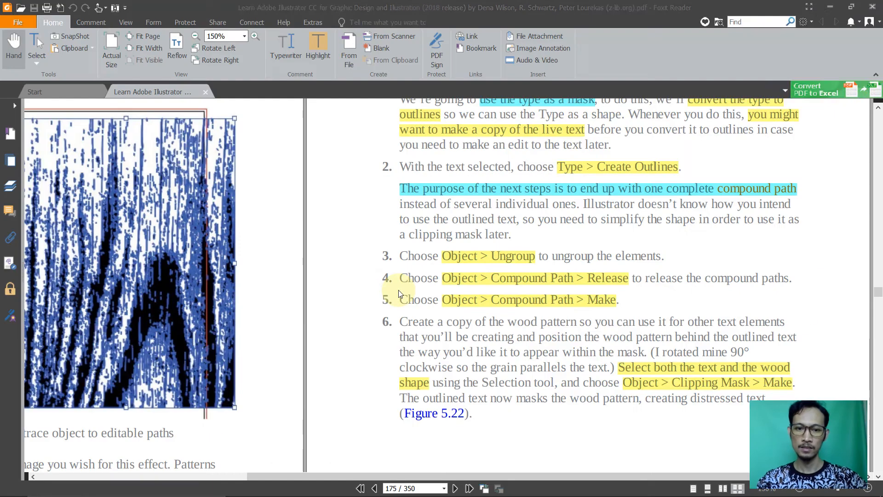
scroll(399, 293, down, 4)
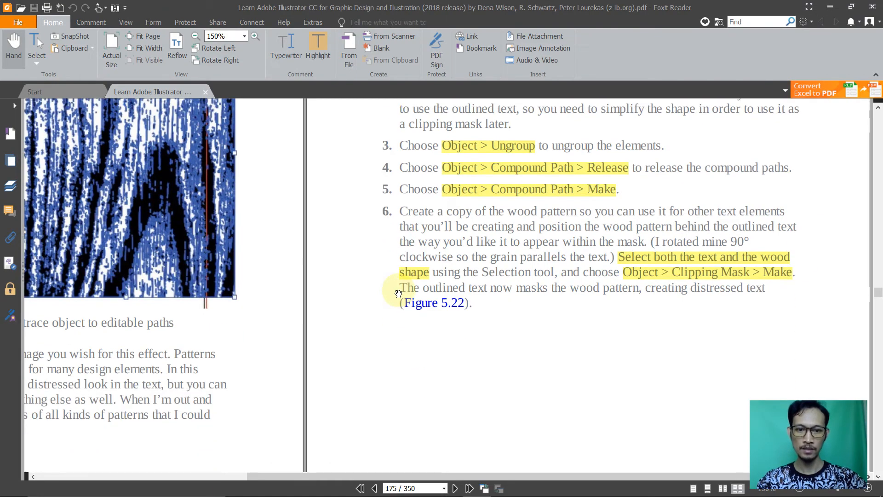
scroll(399, 293, down, 10)
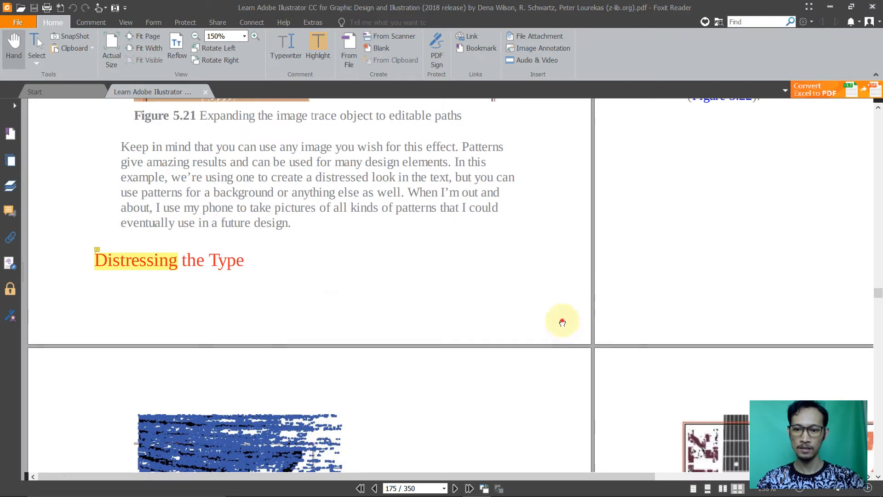
scroll(458, 261, down, 3)
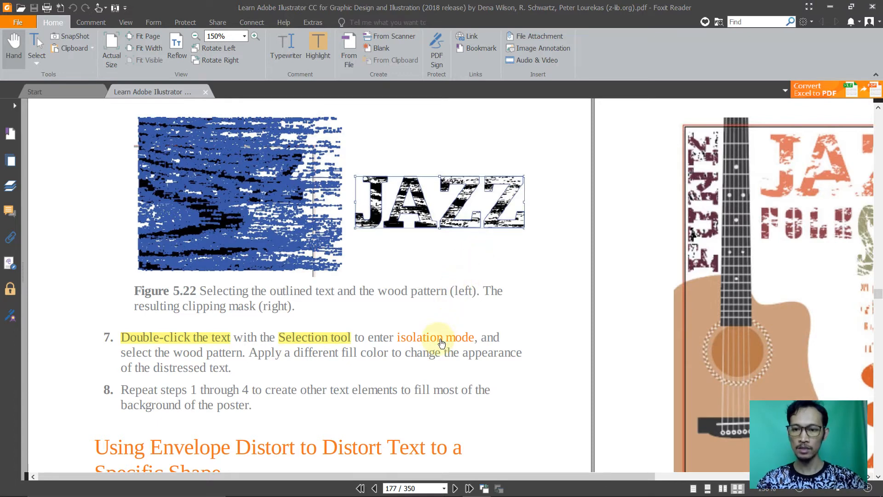
key(alt+Tab)
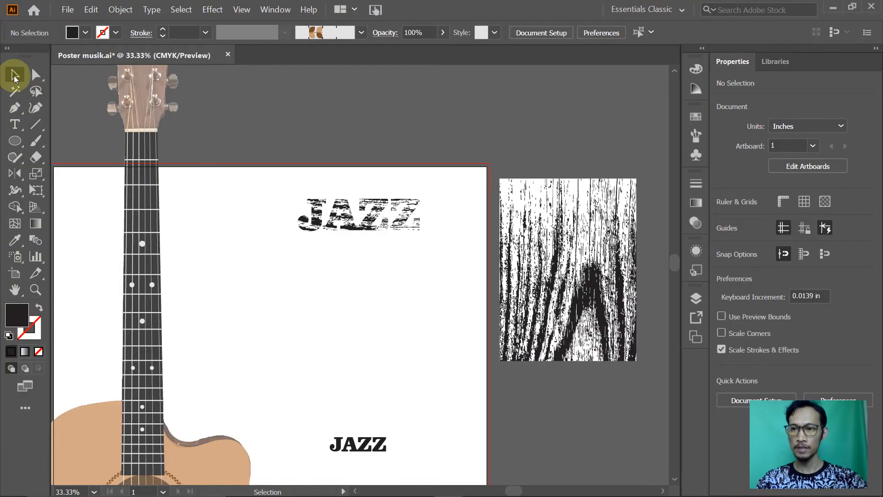
double_click(323, 219)
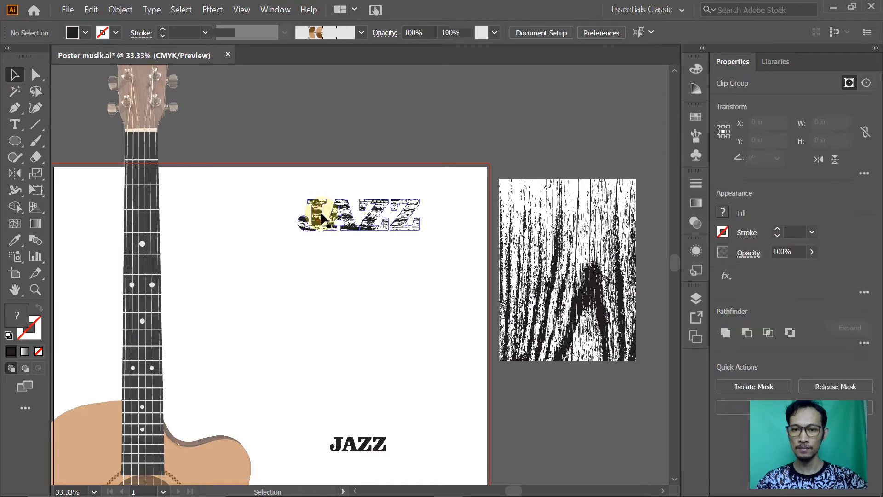
click(134, 99)
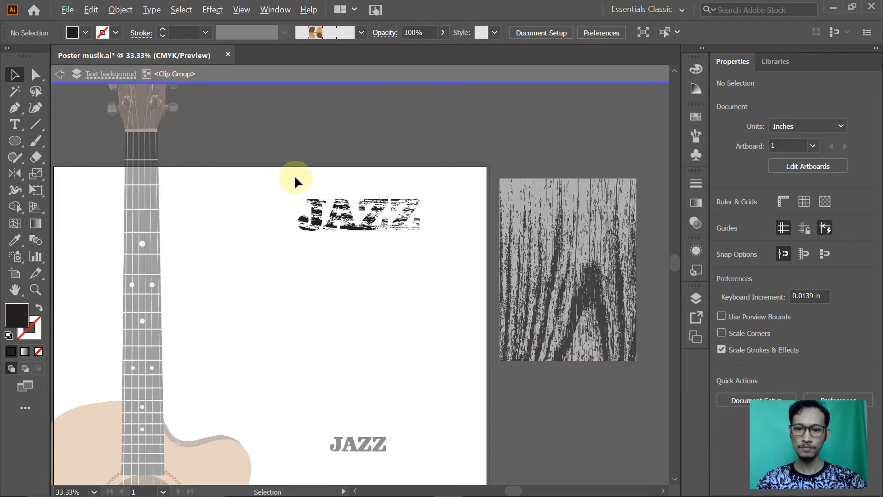
Select the wood pattern inside the isolated JAZZ clip group, checking the fill instruction in Foxit Reader
key(alt+Tab)
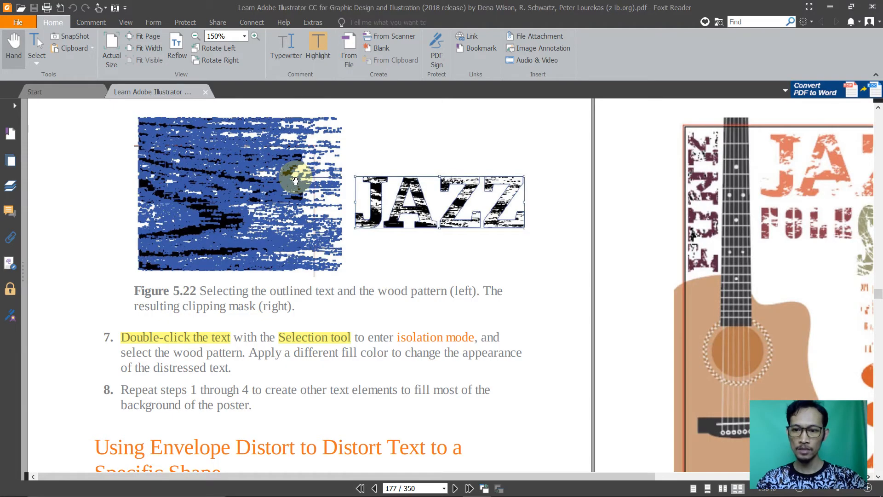
key(alt+Tab)
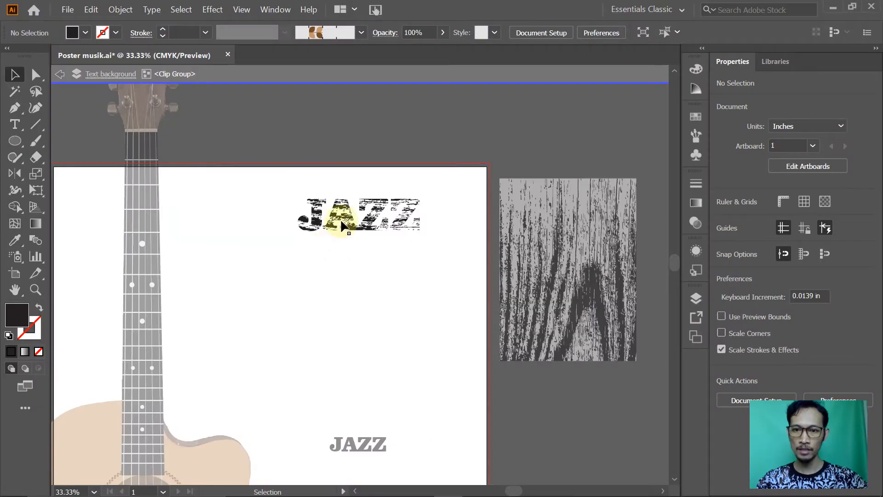
click(411, 220)
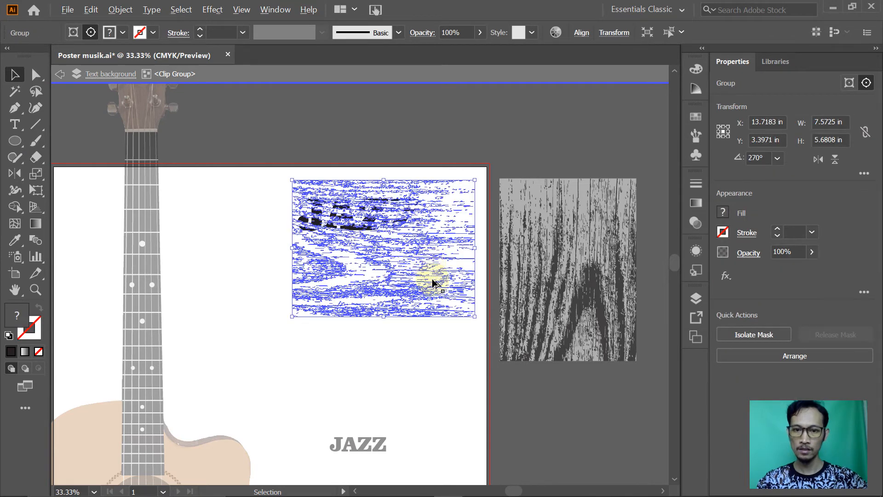
key(alt+Tab)
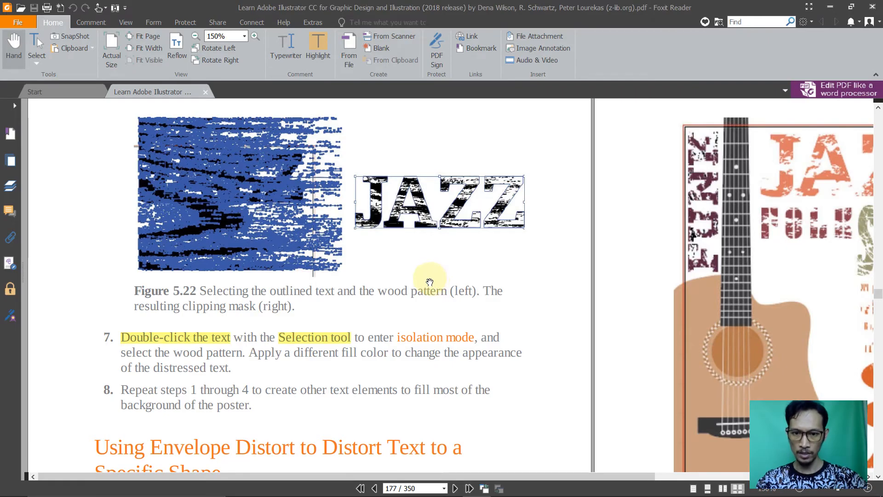
key(alt+Tab)
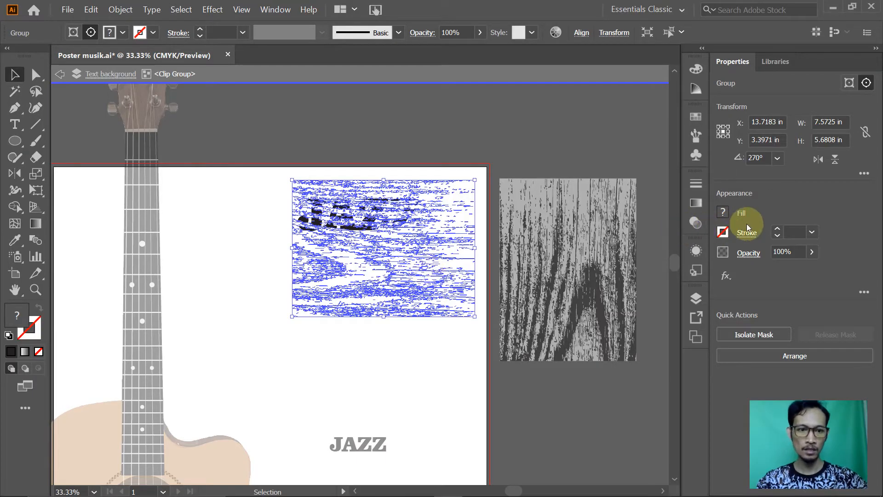
Try a CMYK Yellow fill on the selected wood pattern, and undo it
click(724, 212)
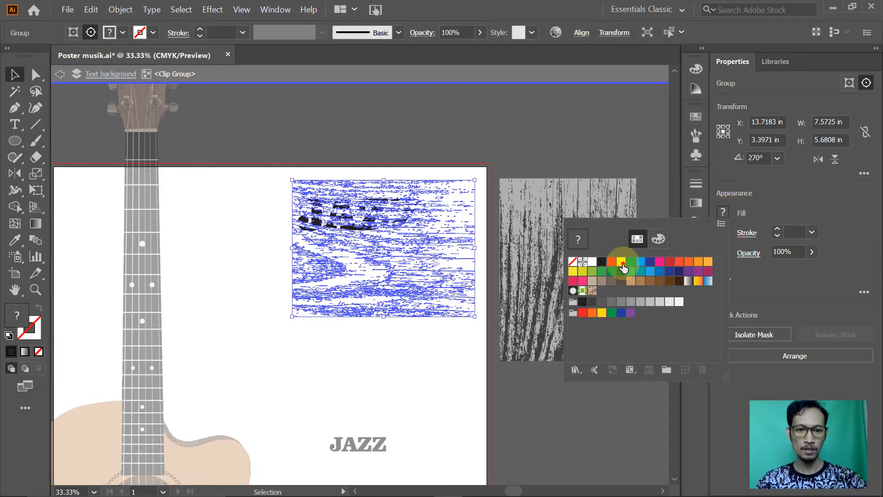
click(622, 263)
key(Escape)
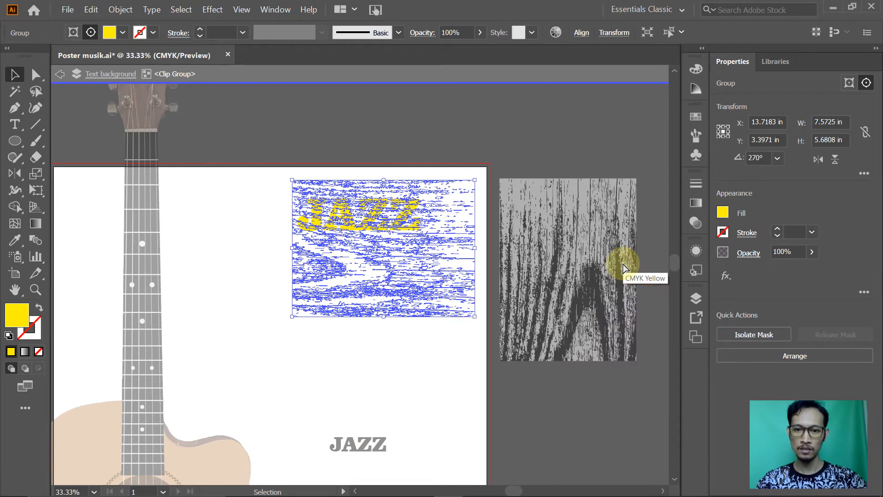
key(ctrl+z)
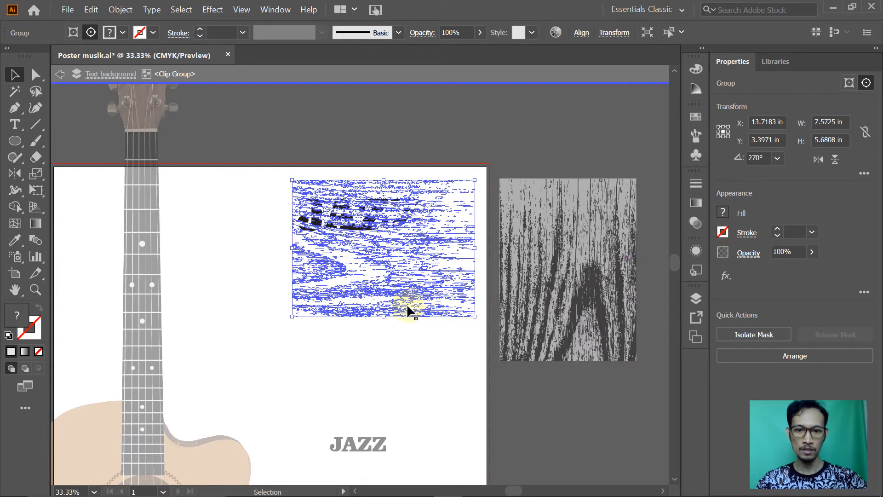
Ungroup the wood pattern inside the JAZZ clip group and deselect its pieces
right_click(404, 311)
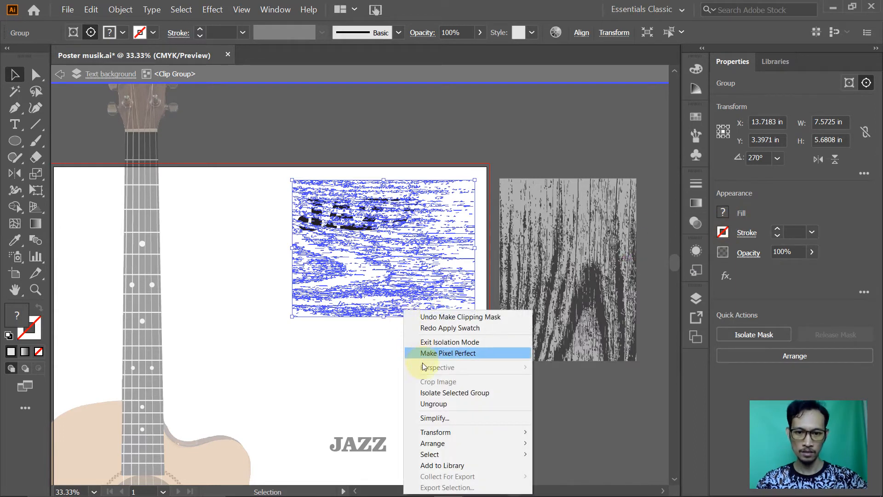
click(431, 404)
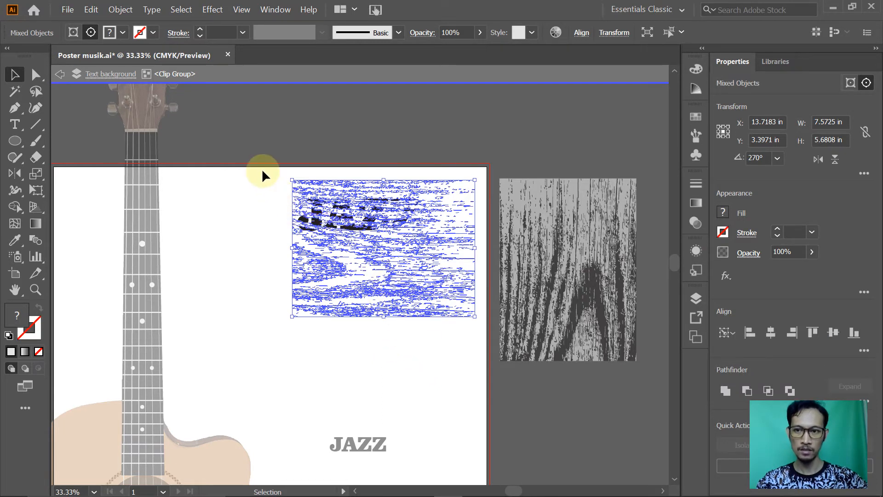
click(316, 175)
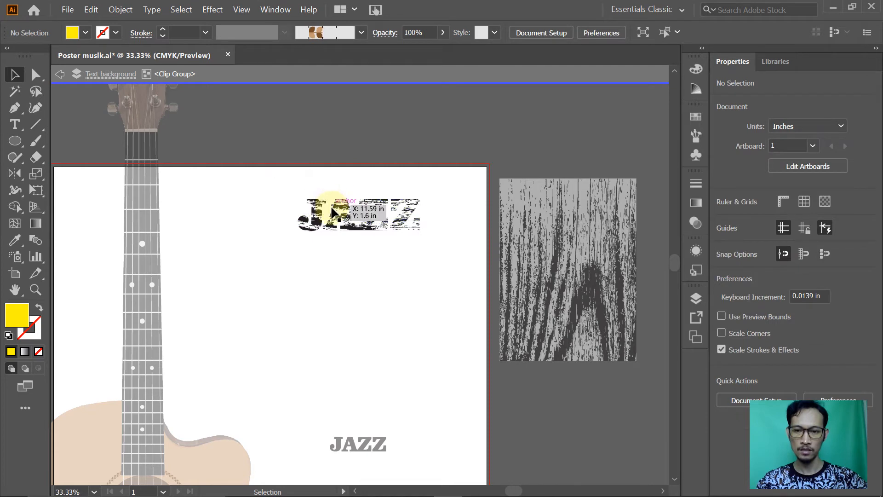
Select the clip group's contents and try yellow, light orange, C=0 M=80 Y=95 K=0, brown C=40 M=70 Y=100 K=50 and a lighter brown as fill
drag(271, 179, 438, 292)
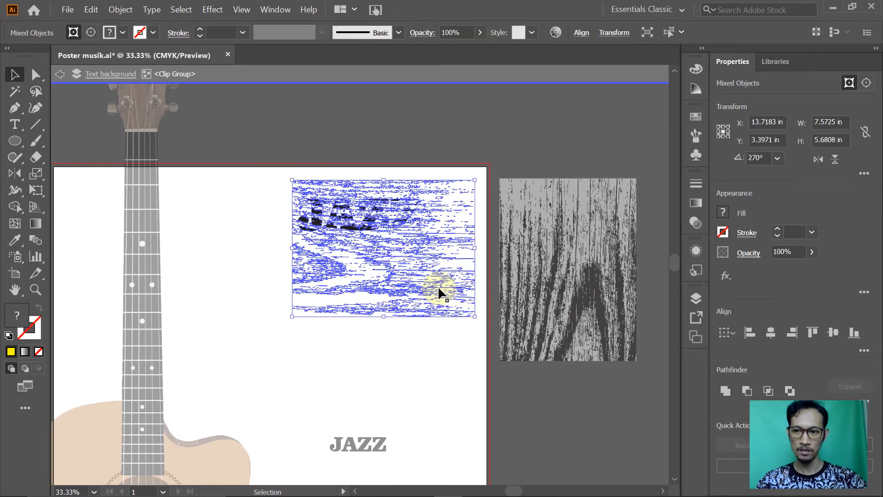
click(723, 213)
click(623, 262)
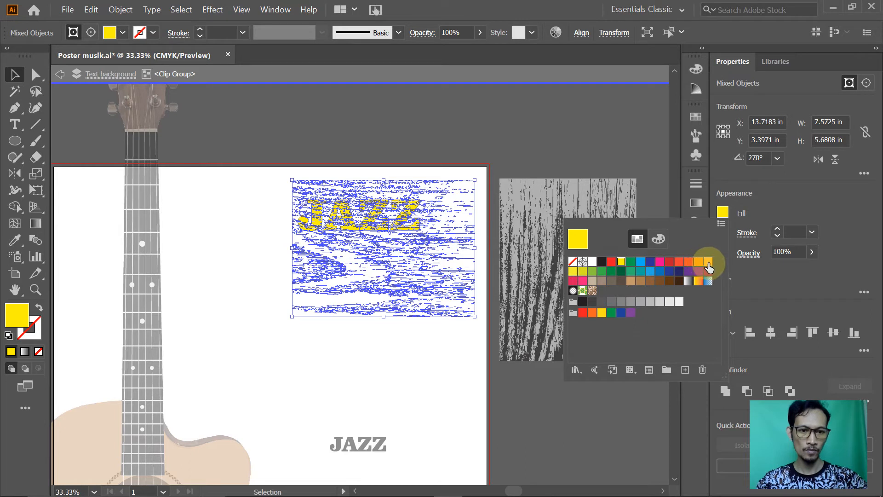
click(708, 262)
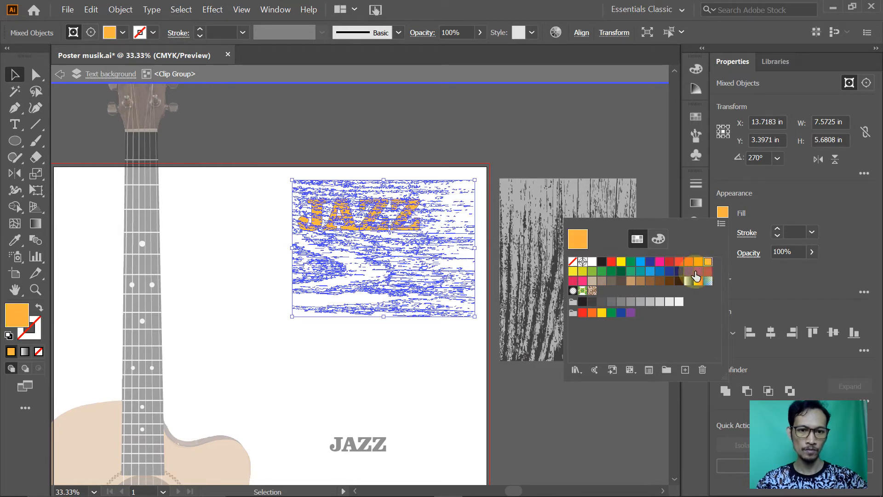
click(689, 263)
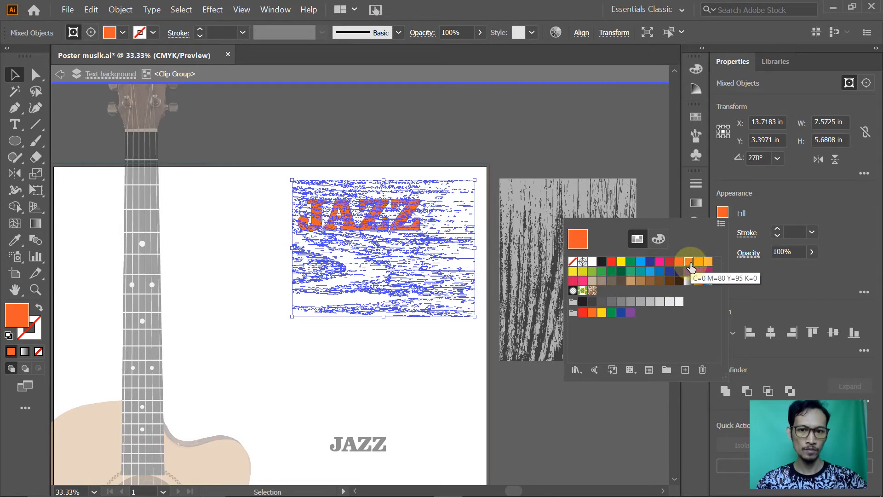
click(670, 282)
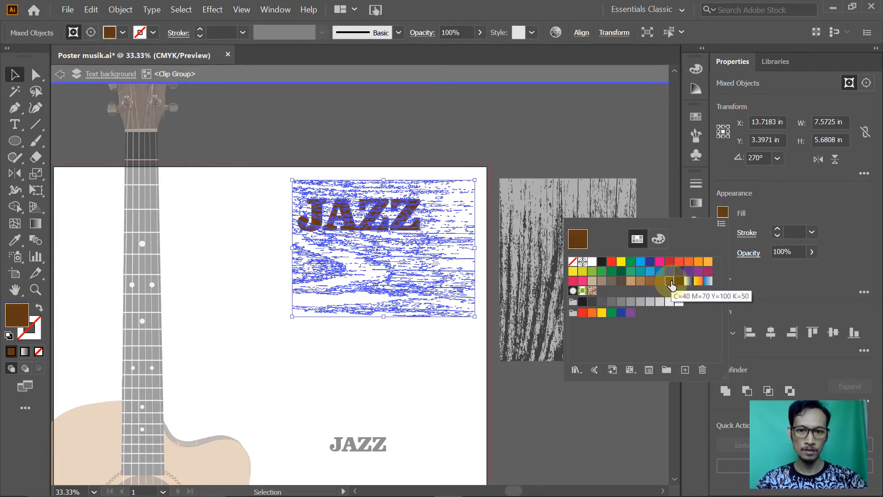
click(660, 281)
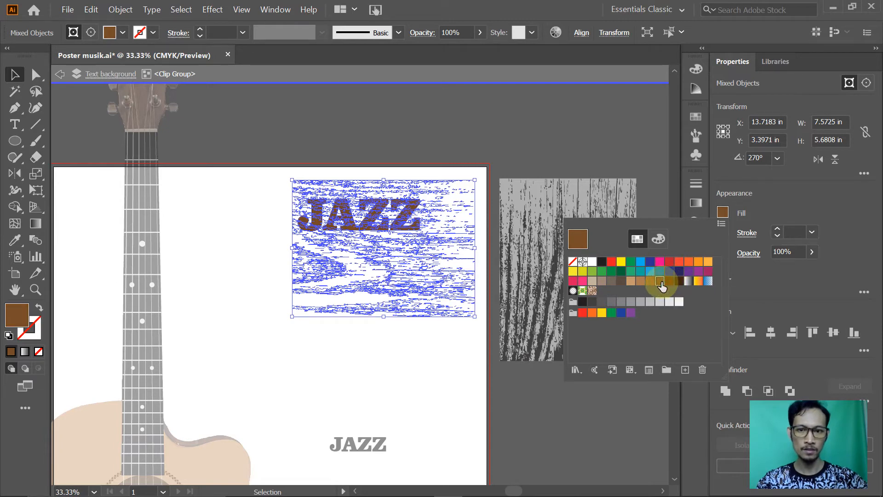
Recheck step 7 in Foxit Reader, inspect JAZZ outside the clip group in Illustrator, and undo the last fill change
key(alt+Tab)
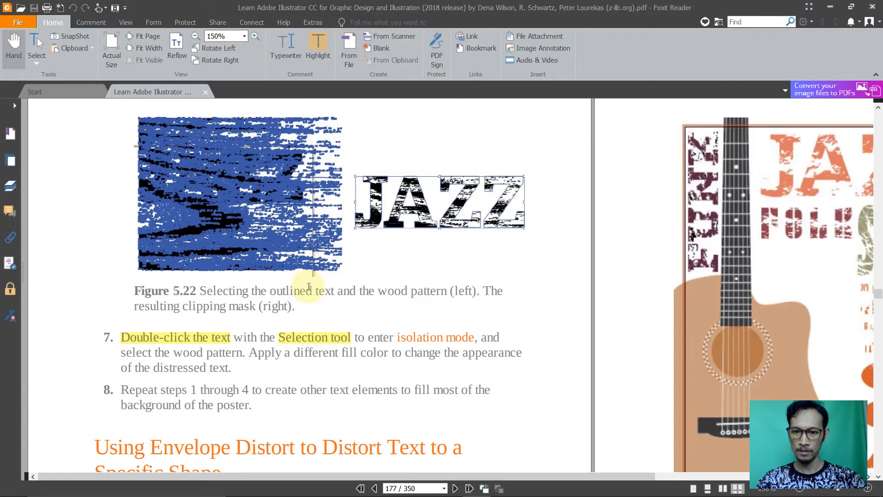
key(alt+Tab)
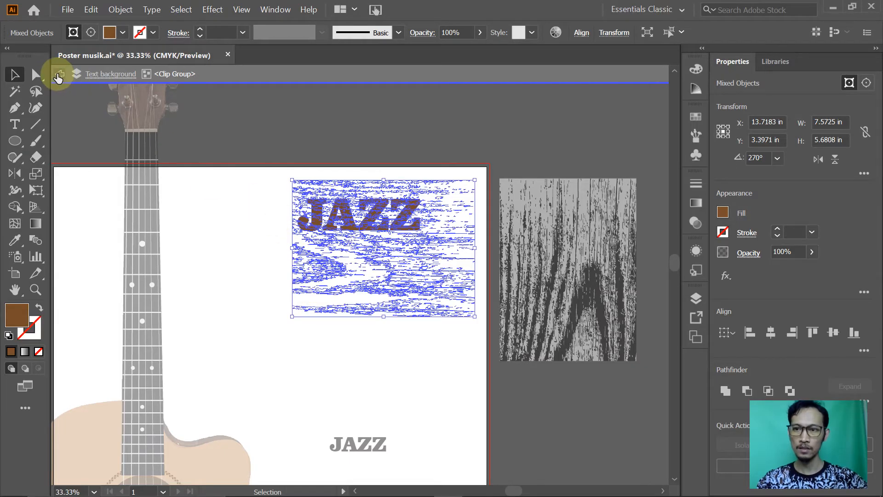
click(57, 75)
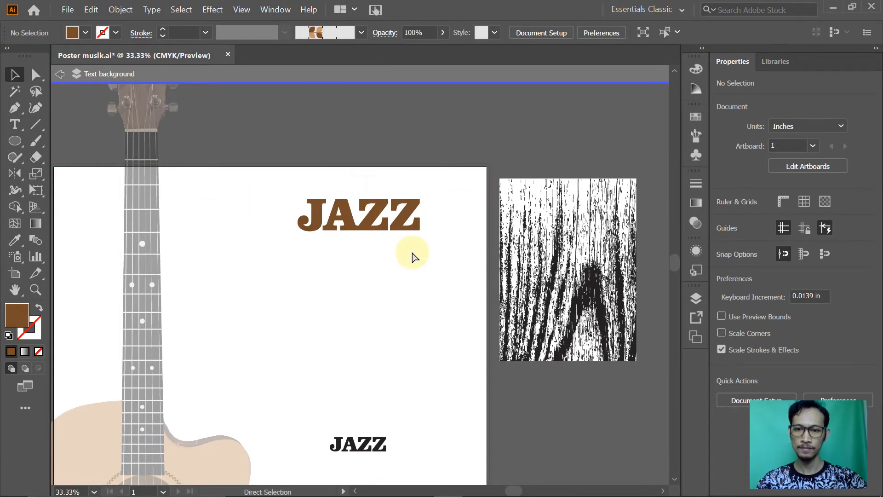
key(ctrl+z)
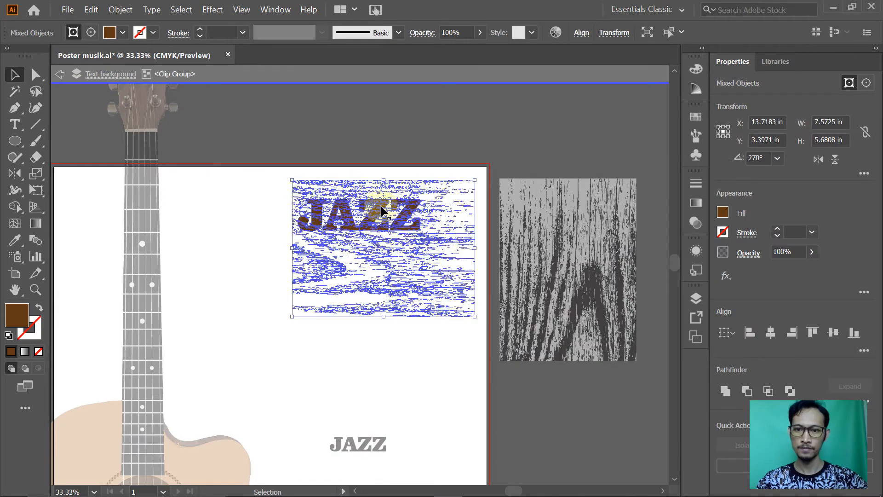
click(389, 129)
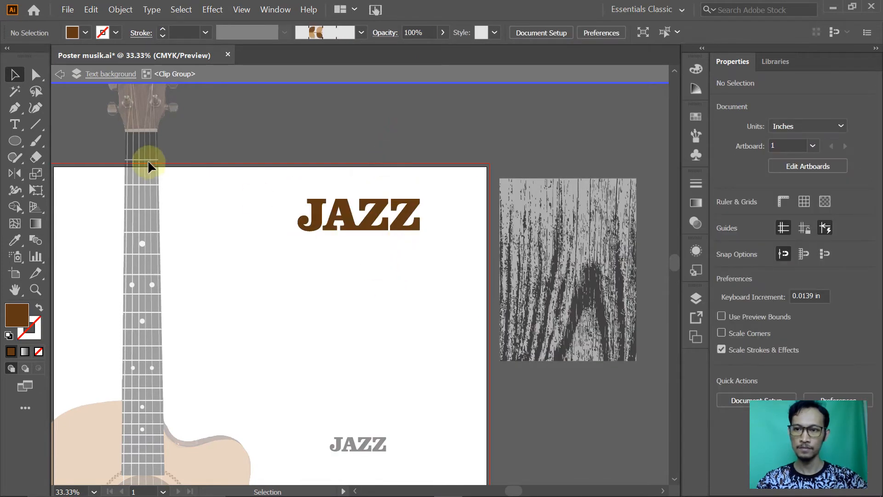
Exit and re-enter isolation mode on the JAZZ clip group, and try a white fill on one wood-pattern compound path
click(58, 75)
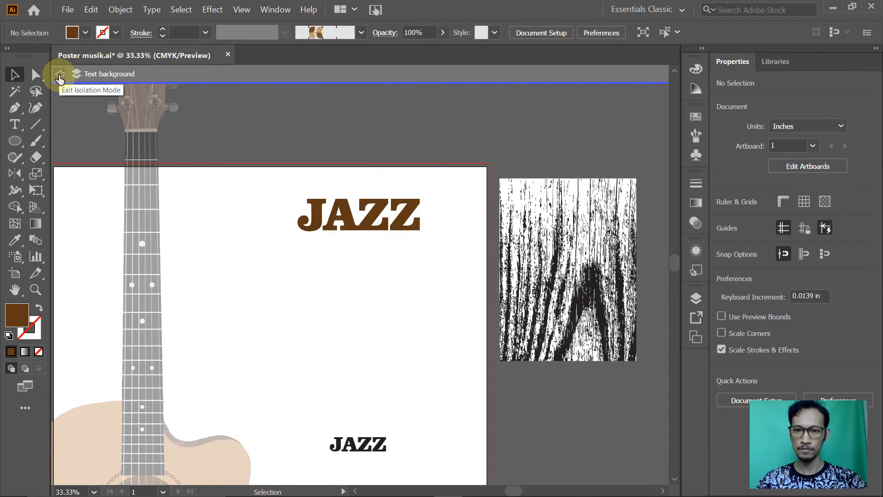
click(60, 78)
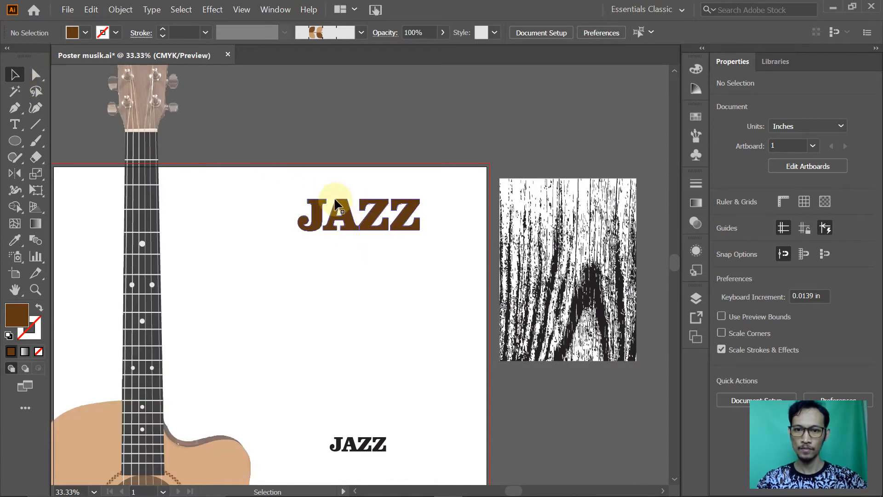
double_click(317, 226)
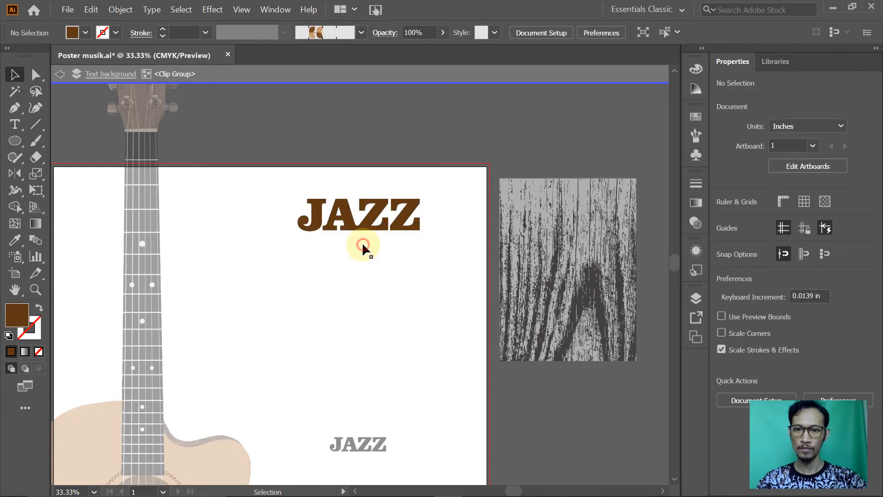
click(364, 250)
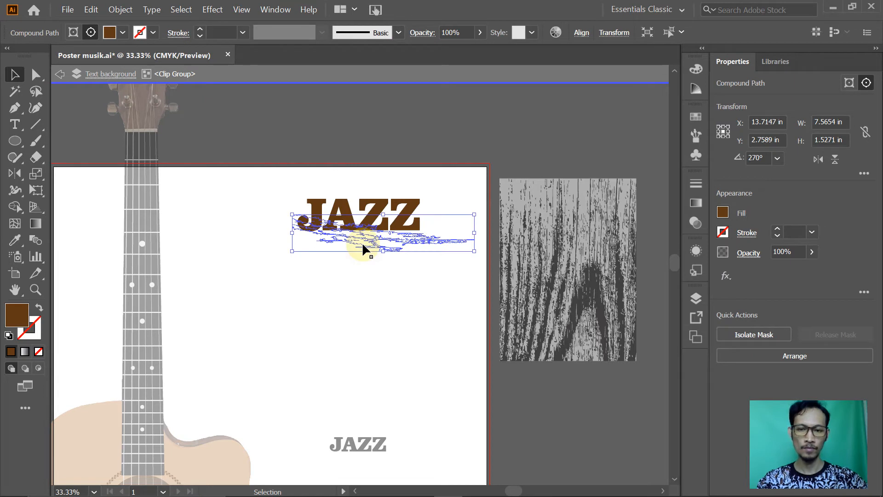
click(723, 212)
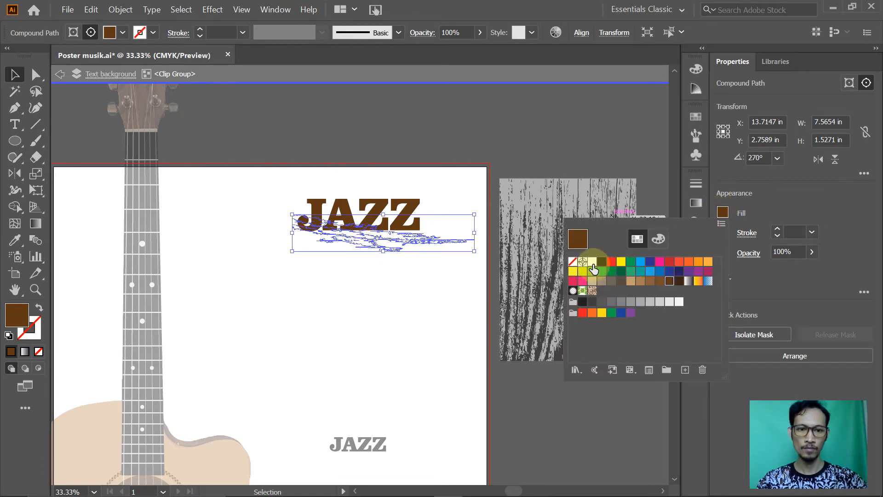
click(592, 262)
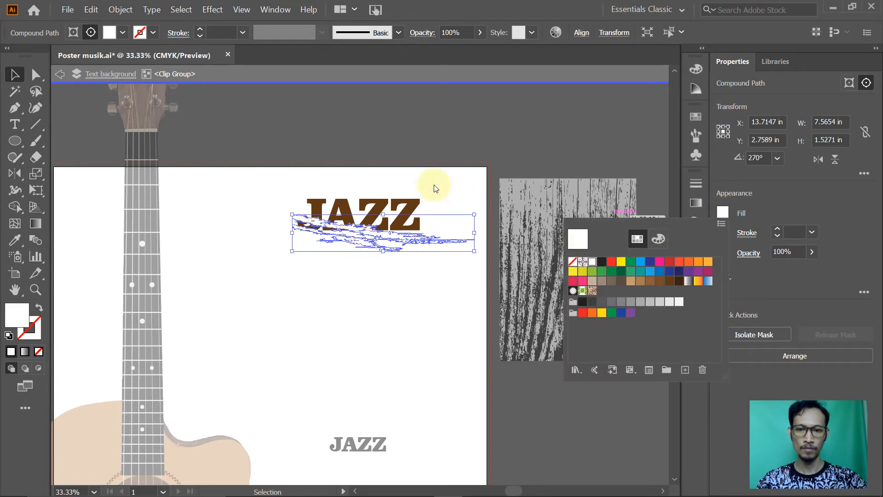
Select all the wood pattern pieces, try light orange and tan, apply a medium brown fill, and exit isolation mode with nothing selected
click(451, 319)
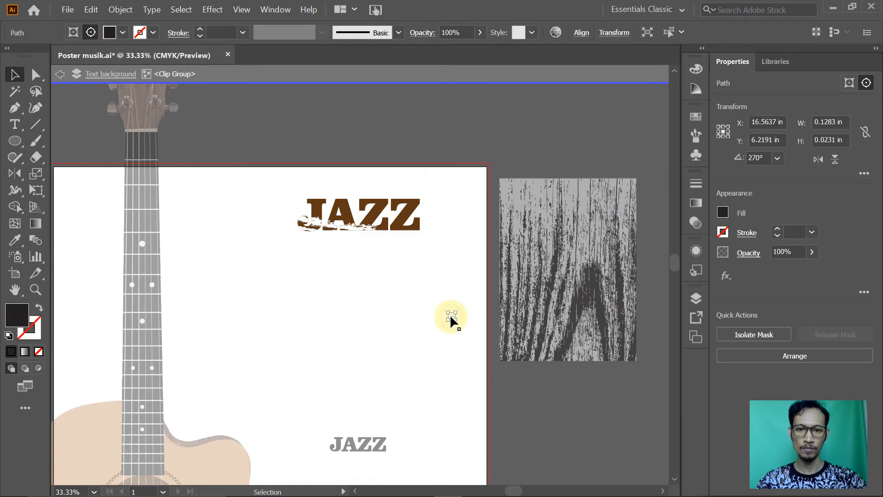
drag(457, 348, 431, 182)
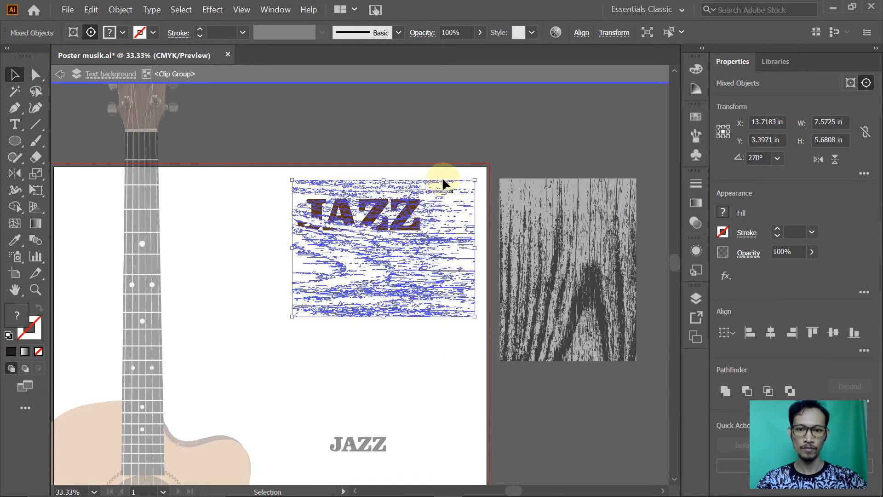
click(724, 212)
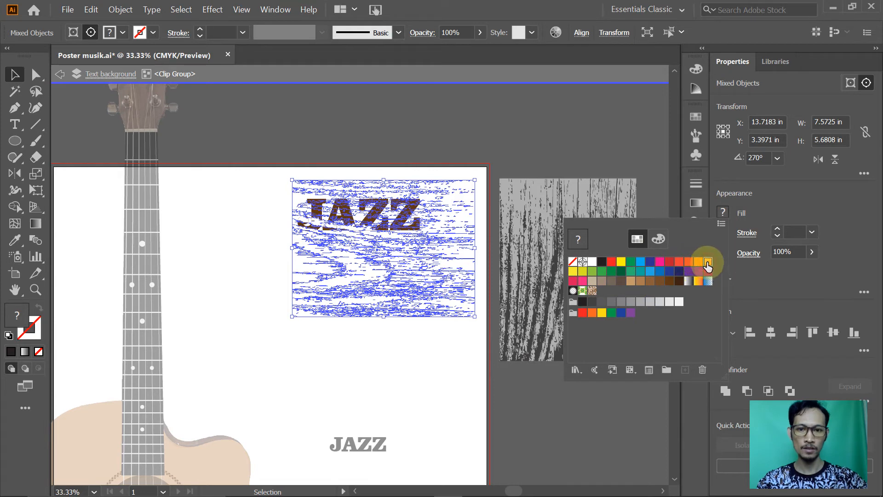
click(707, 263)
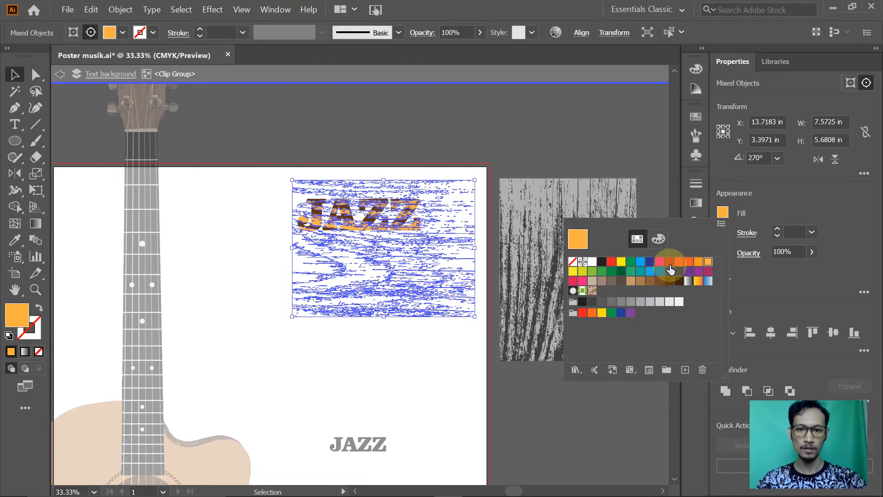
click(631, 281)
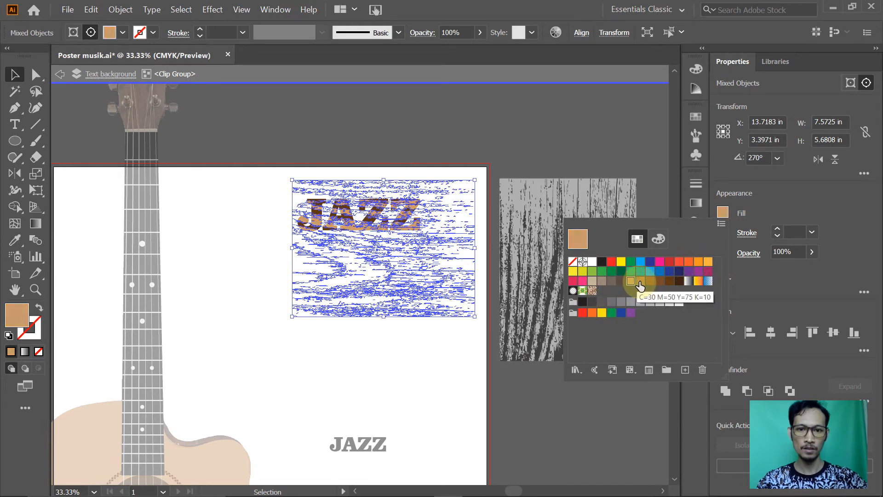
click(650, 281)
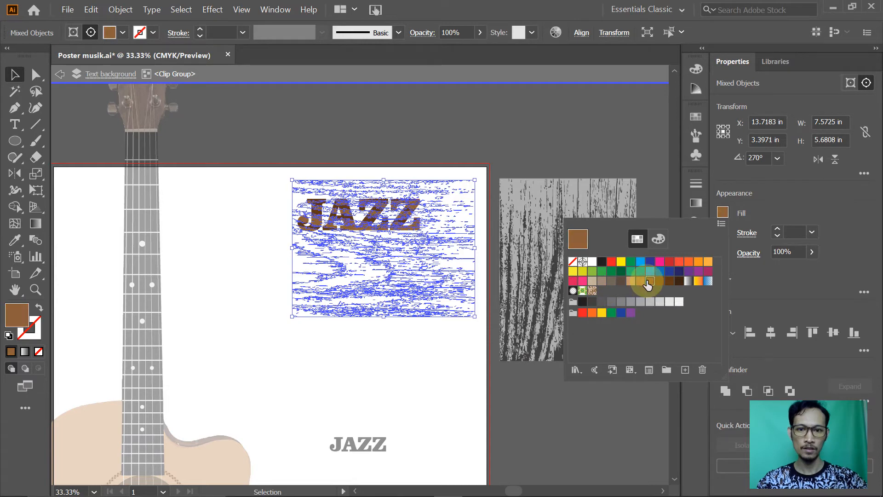
double_click(317, 125)
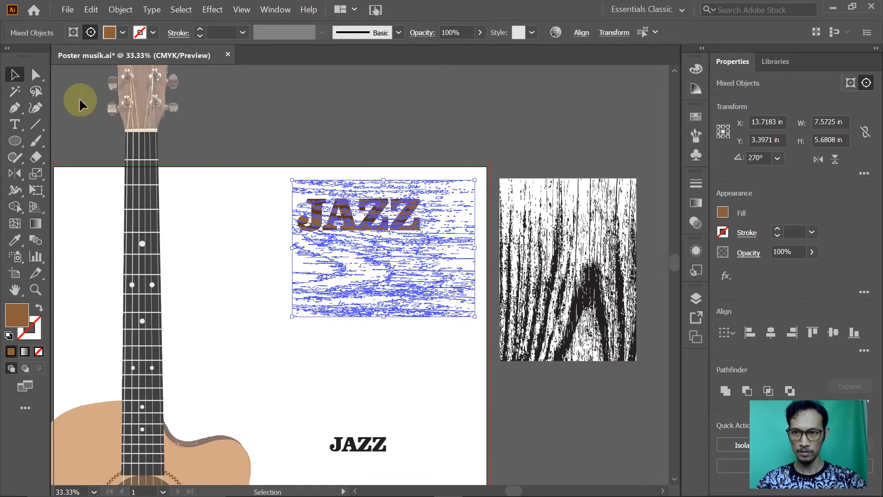
click(271, 112)
Examine the brown wood texture inside the JAZZ lettering up close and at poster scale
key(ctrl+space)
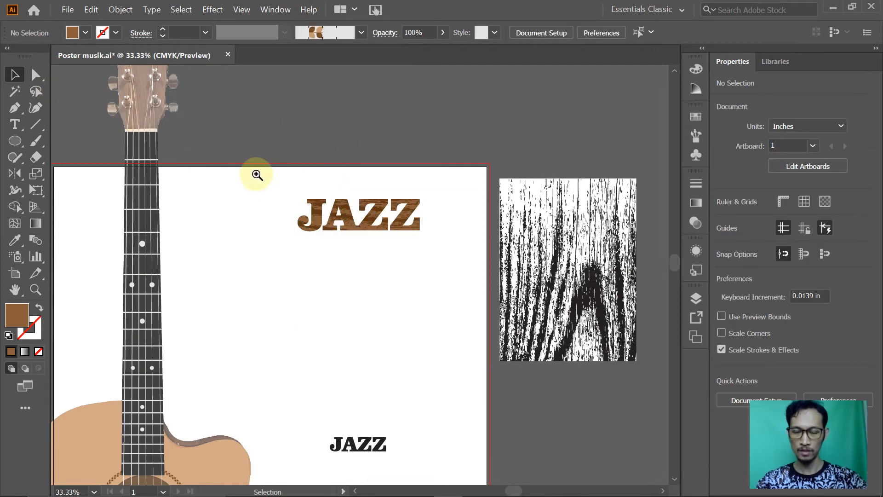
drag(258, 174, 445, 268)
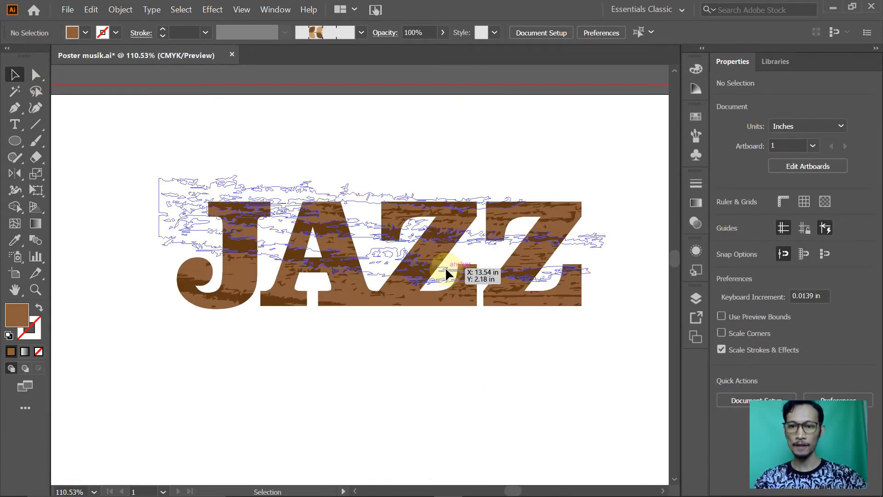
key(ctrl+alt+space)
click(467, 354)
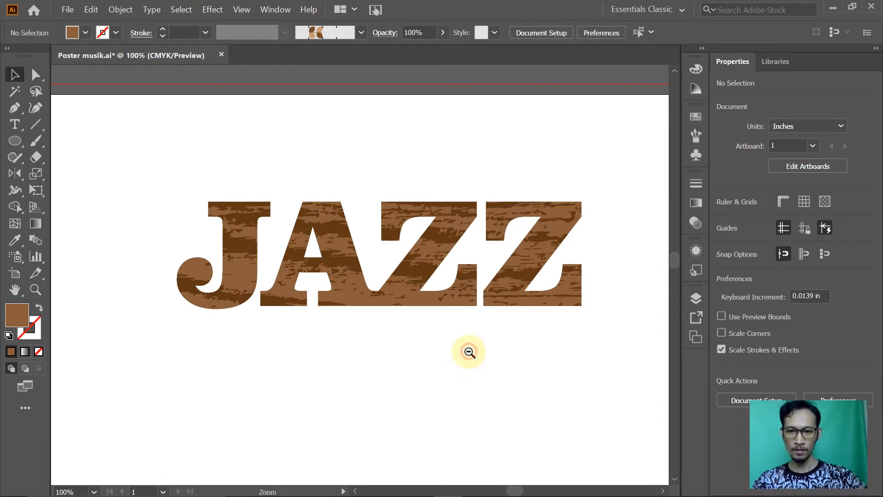
click(401, 231)
click(404, 228)
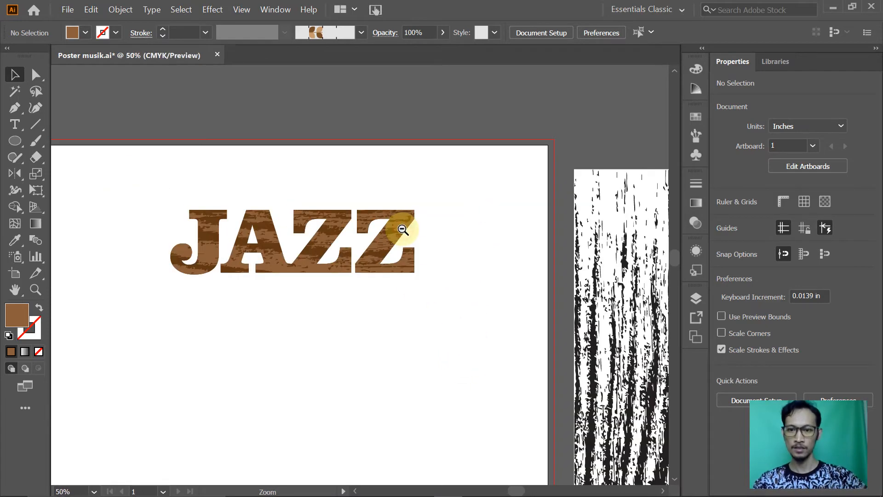
click(364, 265)
Enlarge the textured JAZZ clip group proportionally to about twice its size, and move it about 0.94 in right and 0.23 in up
drag(315, 319, 381, 193)
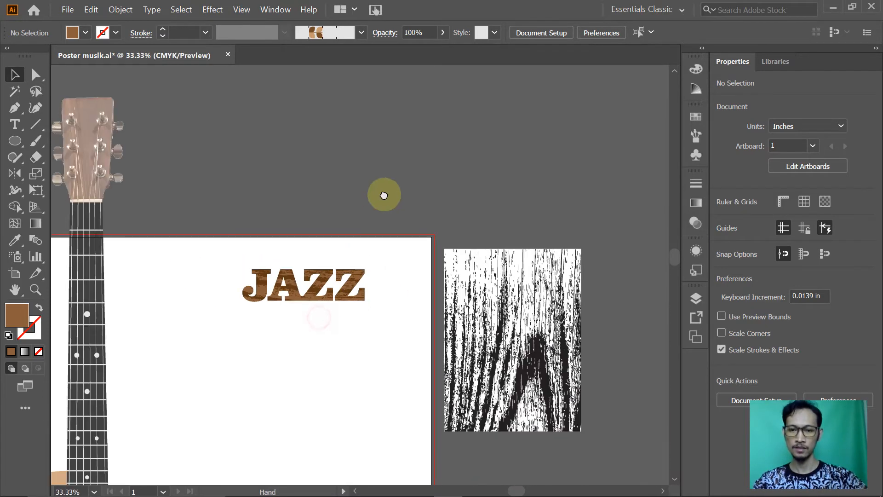
click(316, 173)
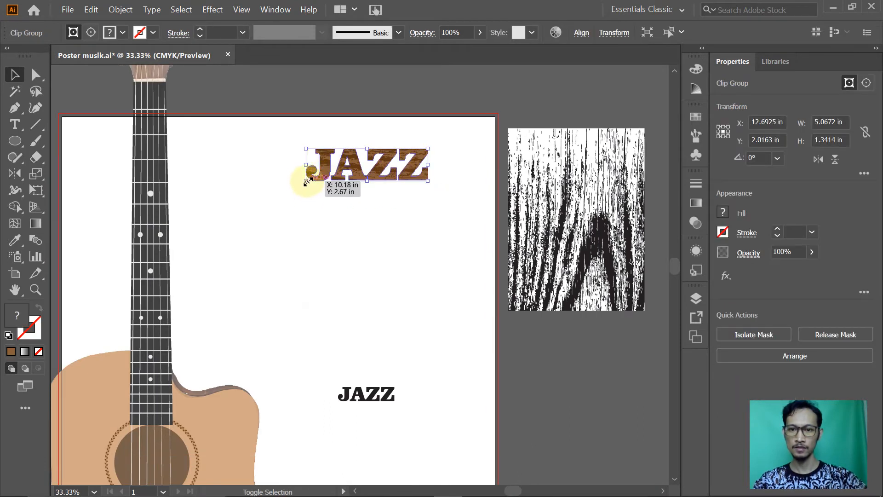
drag(306, 180, 181, 239)
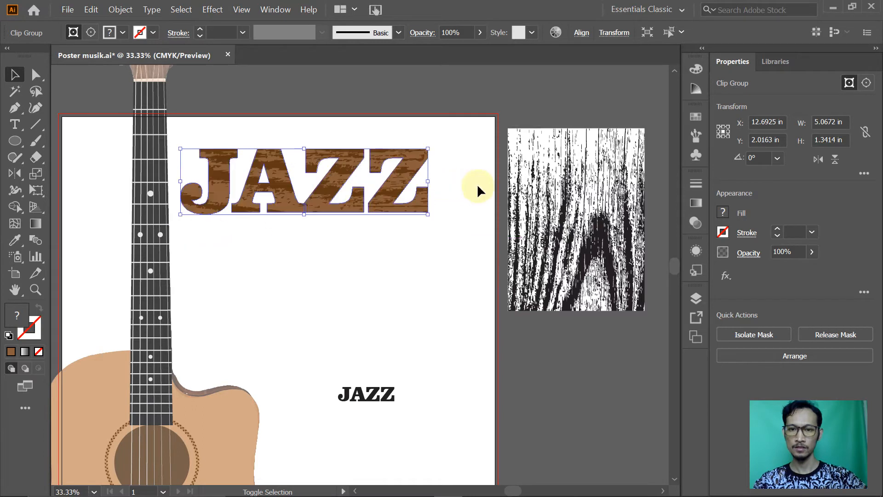
click(418, 98)
drag(391, 189, 420, 181)
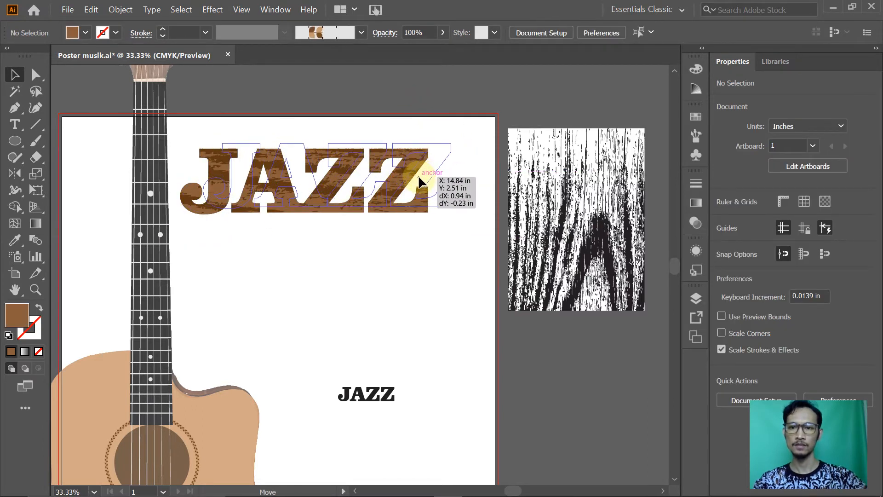
click(421, 88)
Switch to Foxit Reader and read steps 7 and 8 alongside the finished poster layout in Figure 5.23
key(alt+Tab)
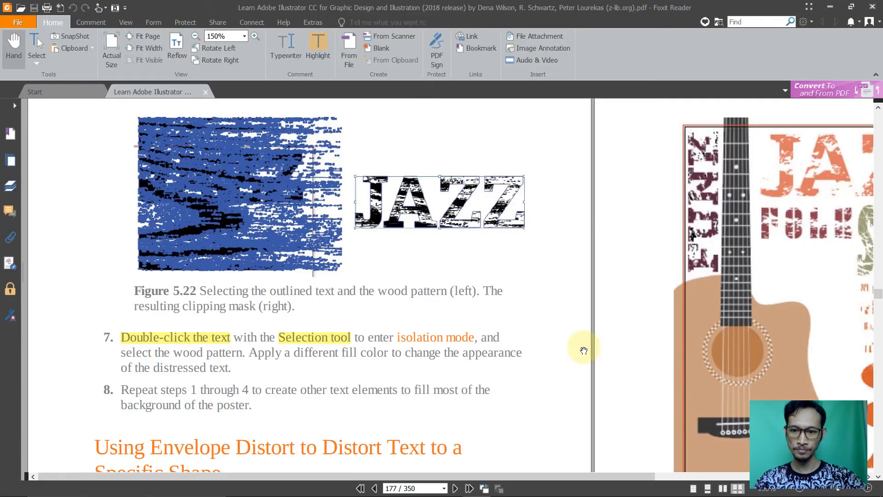
scroll(573, 323, down, 3)
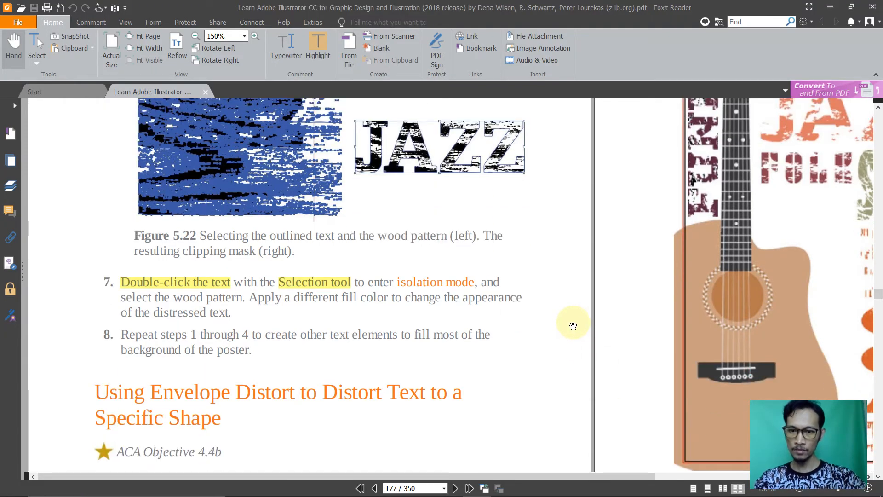
scroll(573, 326, down, 1)
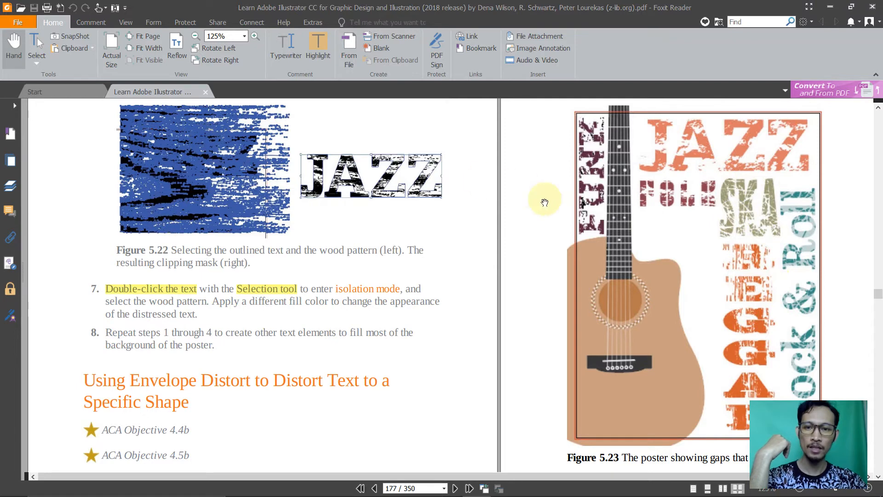
scroll(545, 202, down, 3)
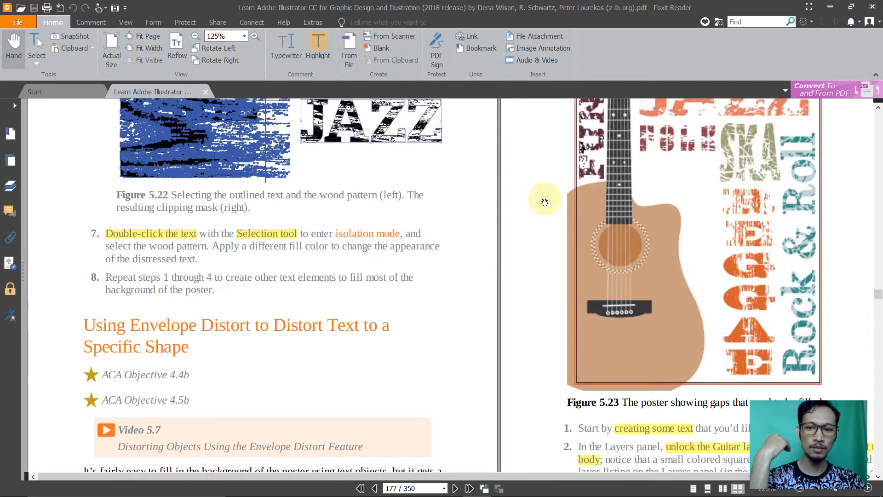
scroll(545, 202, up, 4)
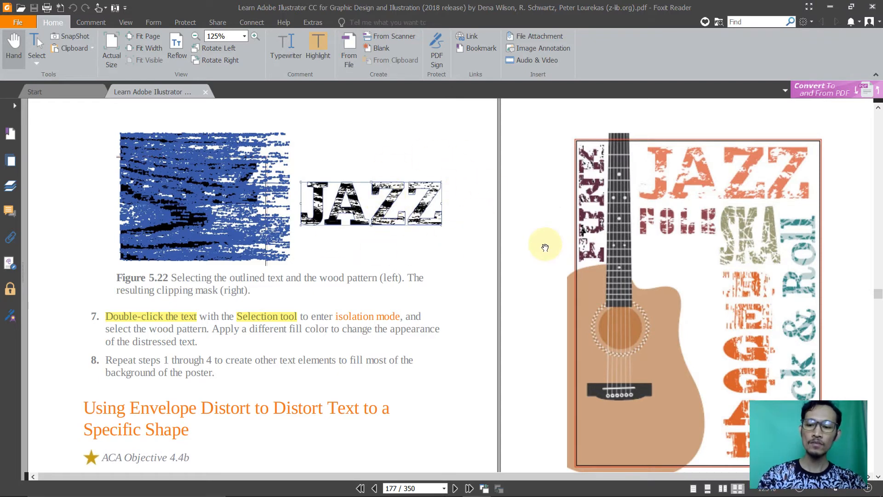
Return to Illustrator, open the recent file Music Poster.ai to examine its design, and go back to Poster musik.ai
key(alt+Tab)
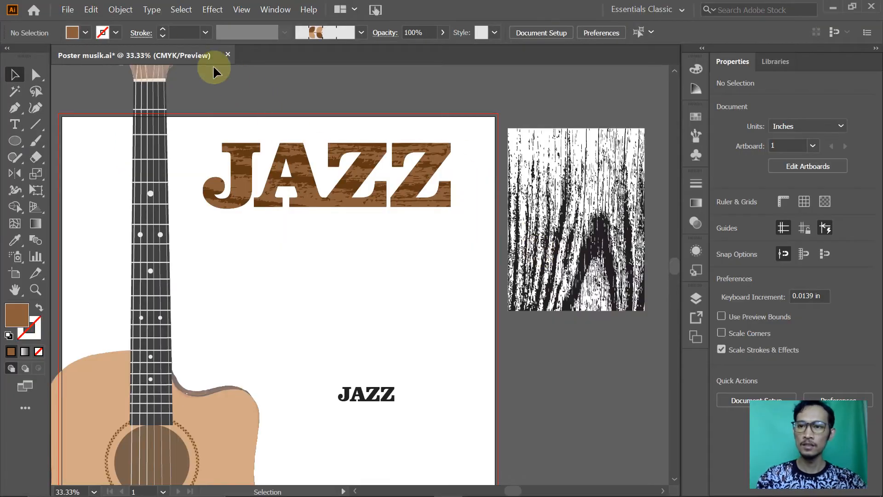
click(68, 10)
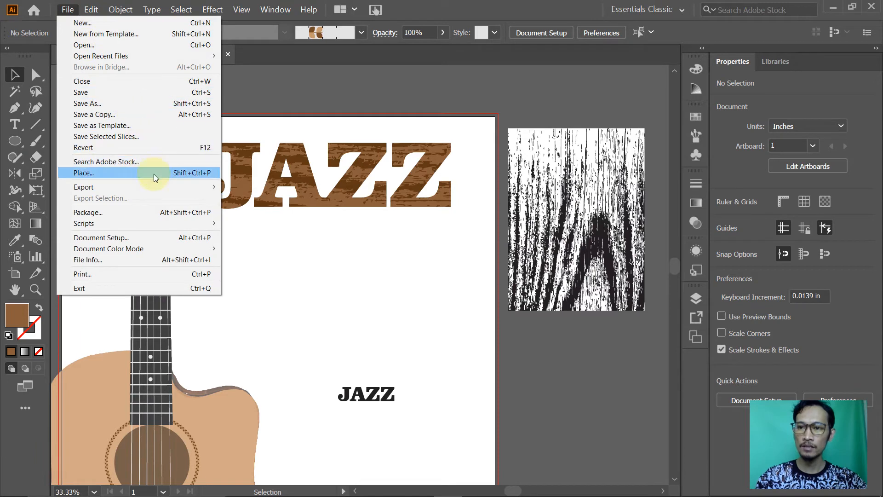
mouse_move(154, 55)
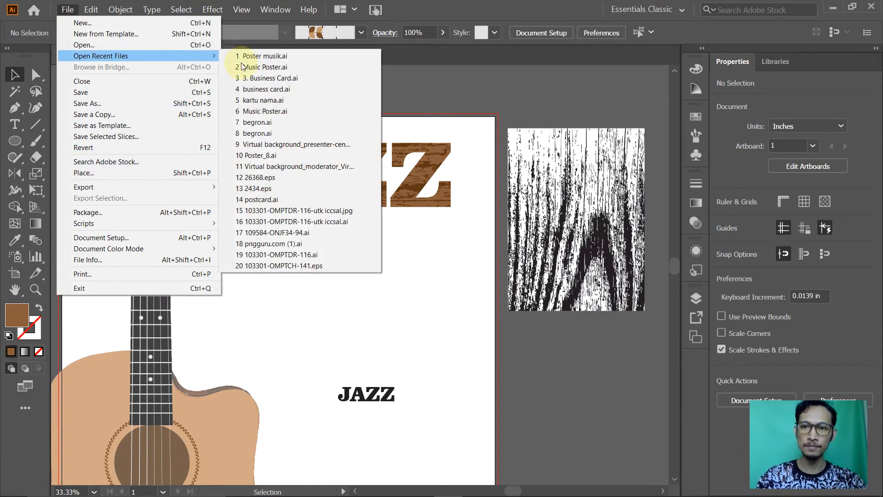
click(255, 67)
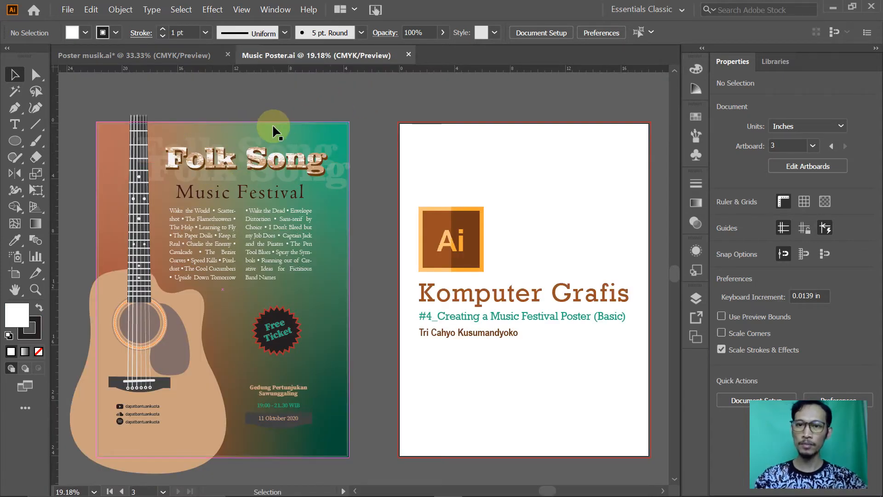
click(200, 55)
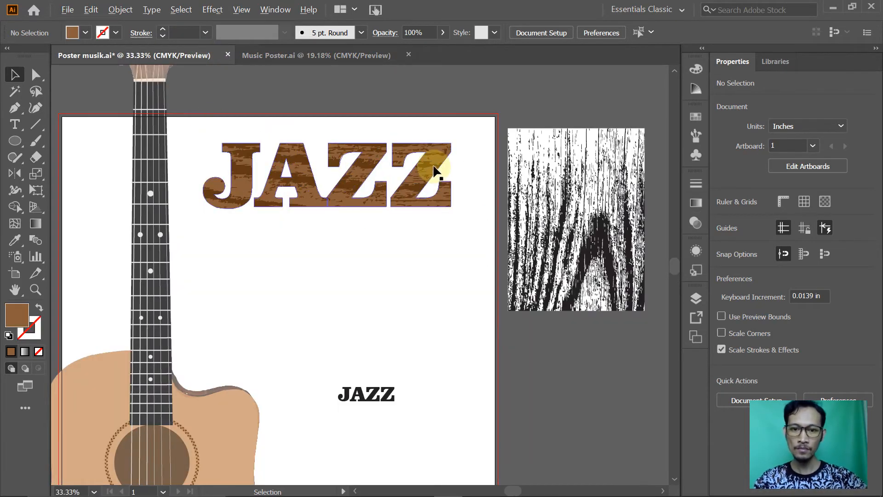
Switch to Foxit Reader and skim the Envelope Distort section through to the Video 5.8 section on adding effects
key(alt+Tab)
scroll(517, 148, down, 3)
scroll(551, 161, down, 15)
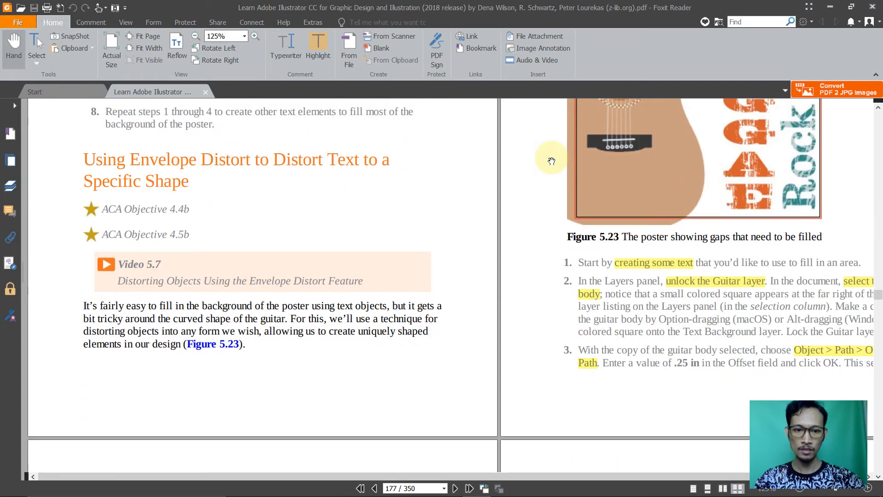
scroll(552, 161, down, 10)
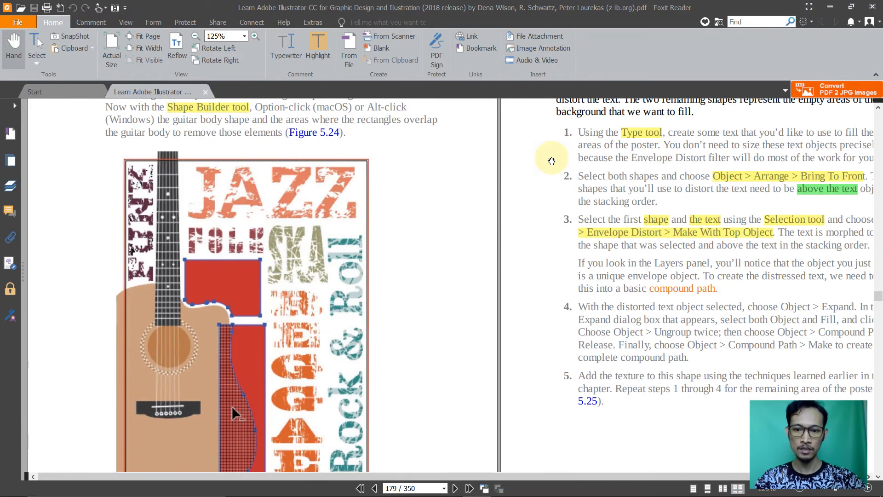
scroll(552, 161, down, 2)
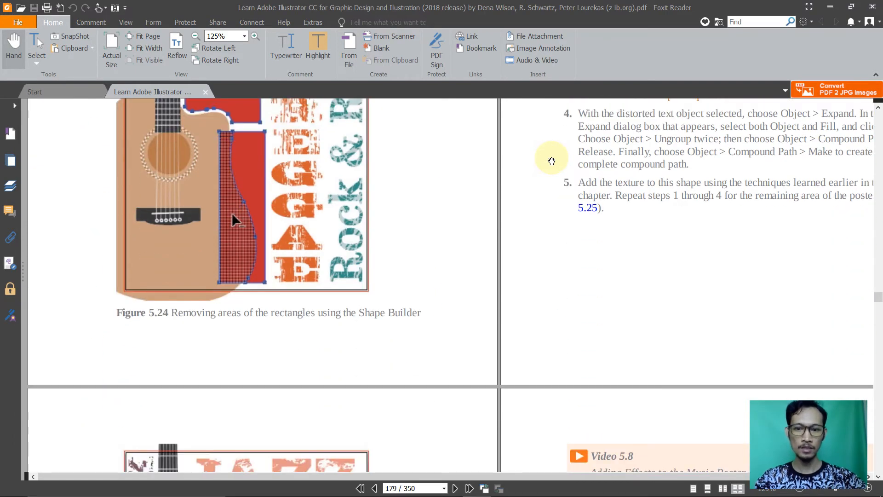
scroll(551, 161, down, 2)
scroll(551, 161, down, 6)
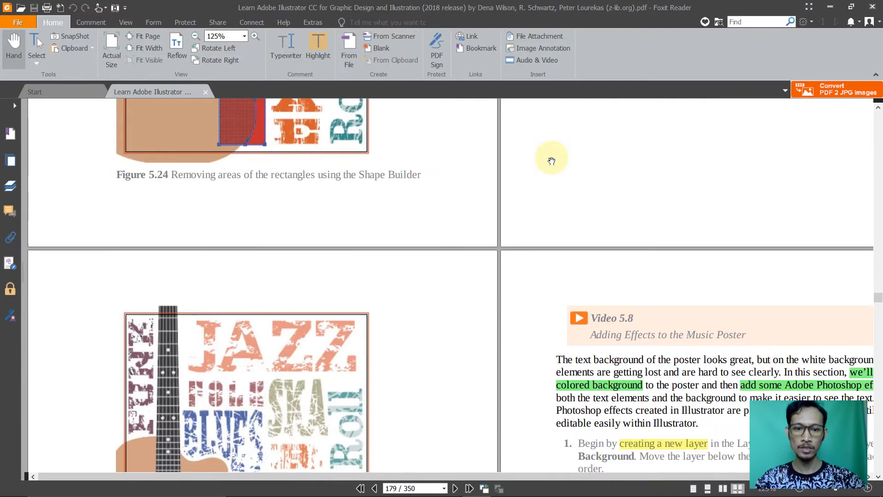
Read the sections on adding effects to the music poster and its Text Background layer, including the Texturizer and Drop Shadow instructions
scroll(552, 161, down, 4)
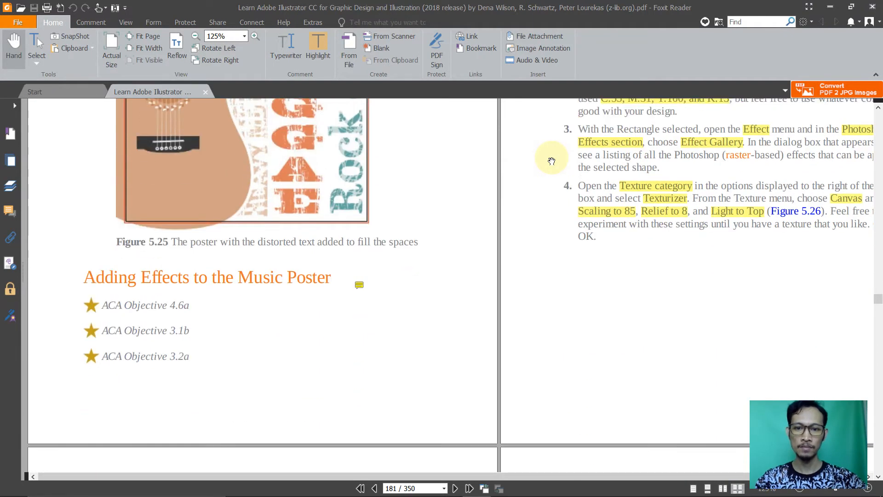
scroll(551, 161, up, 1)
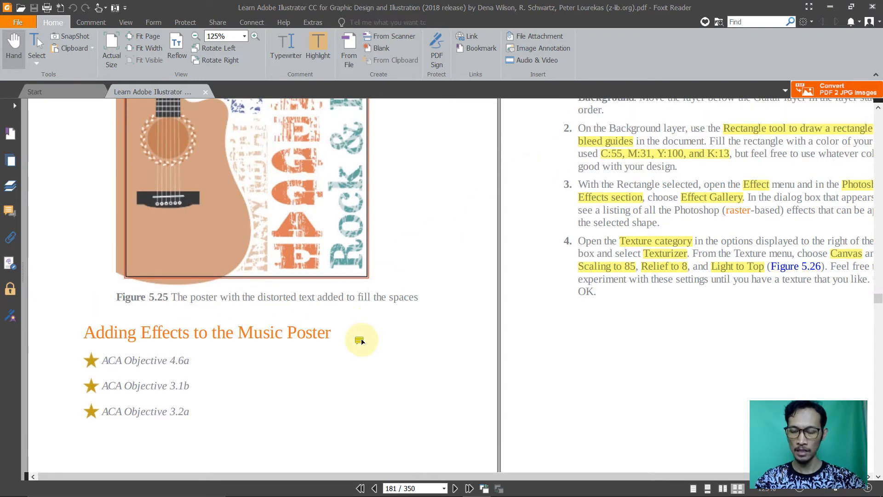
mouse_move(362, 341)
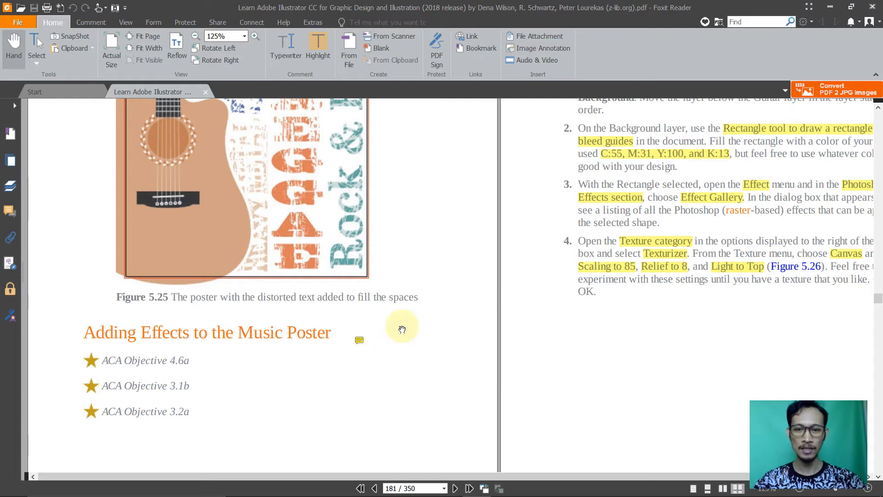
scroll(401, 325, down, 10)
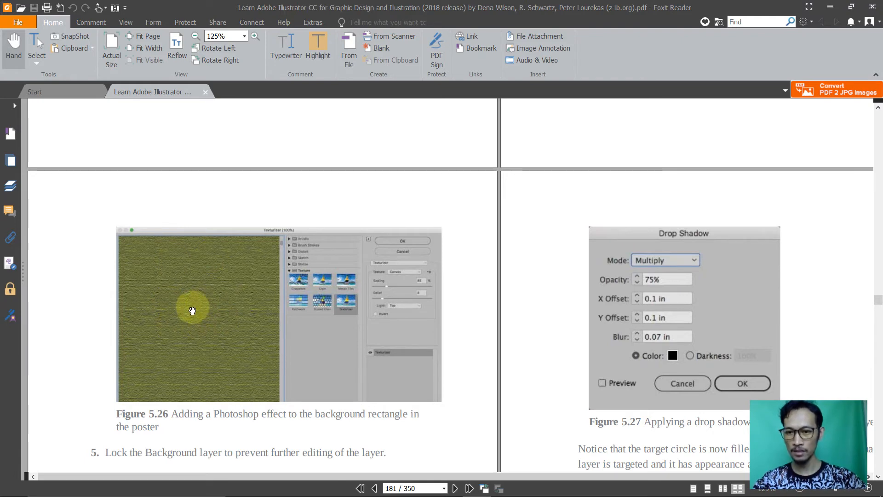
scroll(504, 258, down, 10)
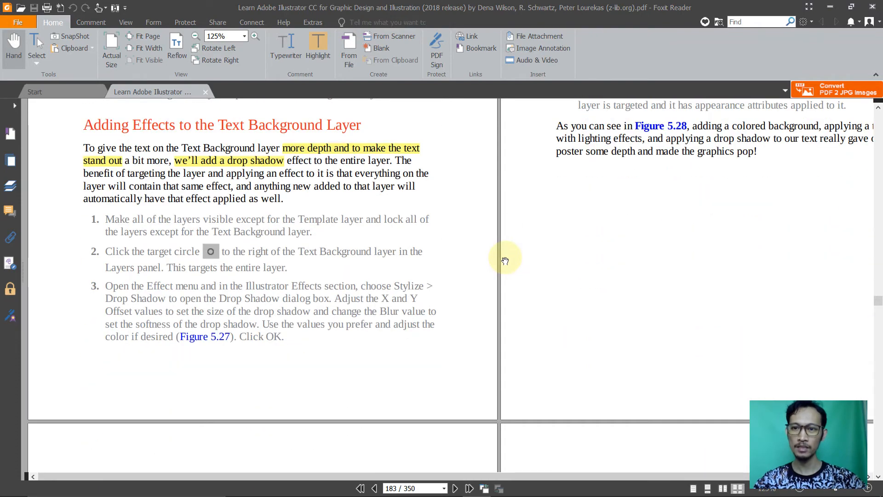
scroll(505, 261, up, 1)
scroll(505, 261, down, 8)
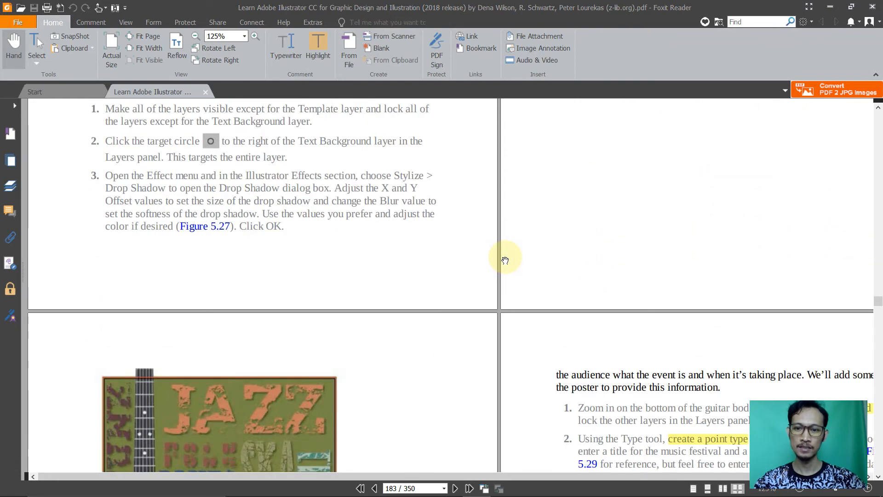
scroll(505, 261, up, 10)
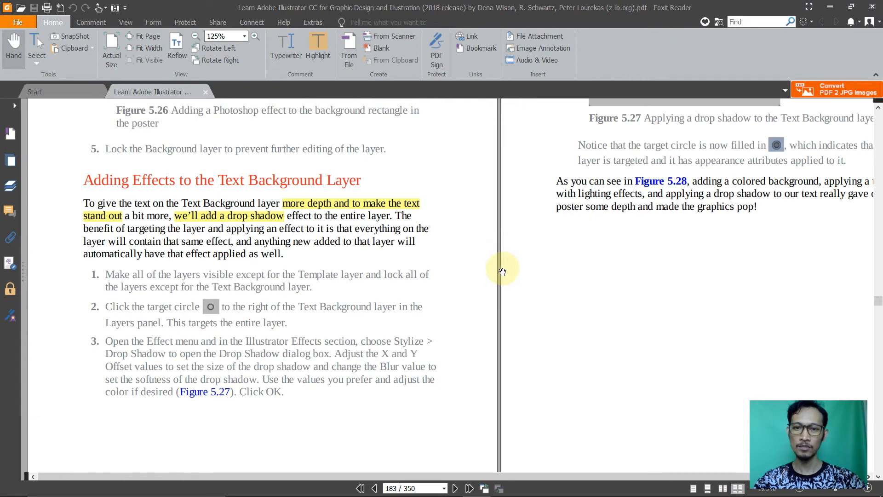
scroll(492, 251, down, 2)
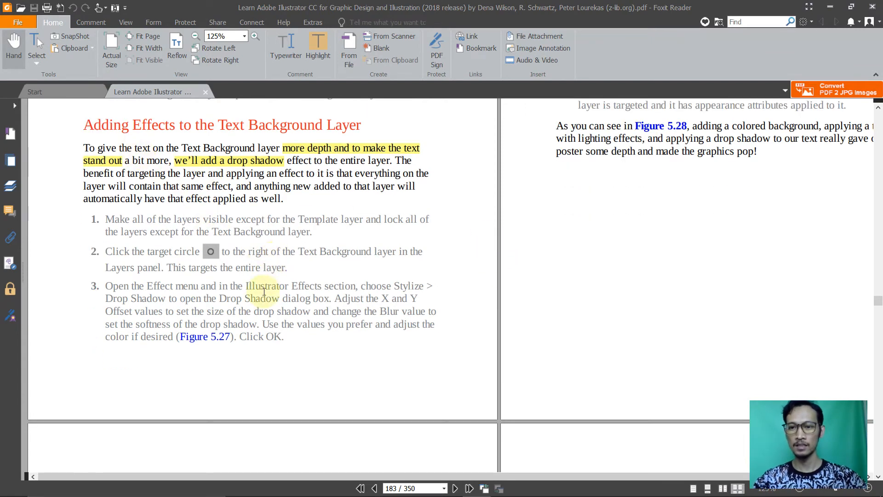
Switch to Illustrator and apply a Drop Shadow to the large textured JAZZ: Multiply, 75% opacity, 0.0972 in X and Y offsets, 0.0694 in blur
key(alt+Tab)
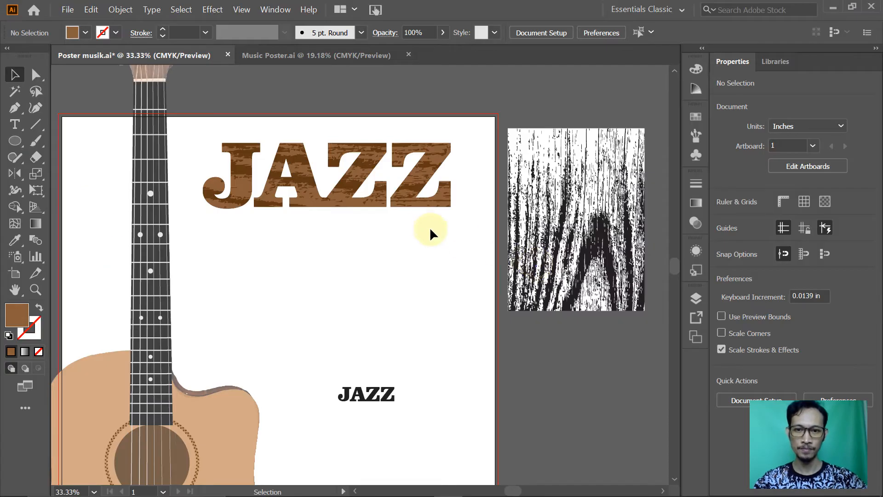
click(405, 201)
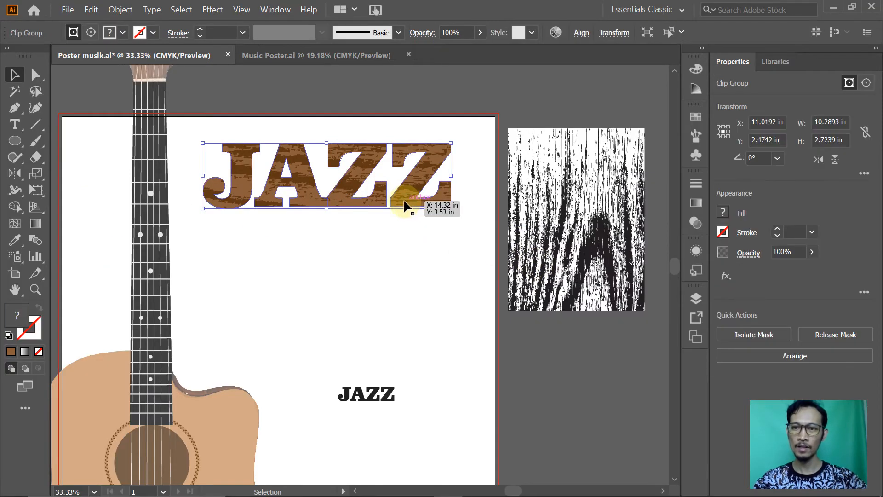
click(210, 10)
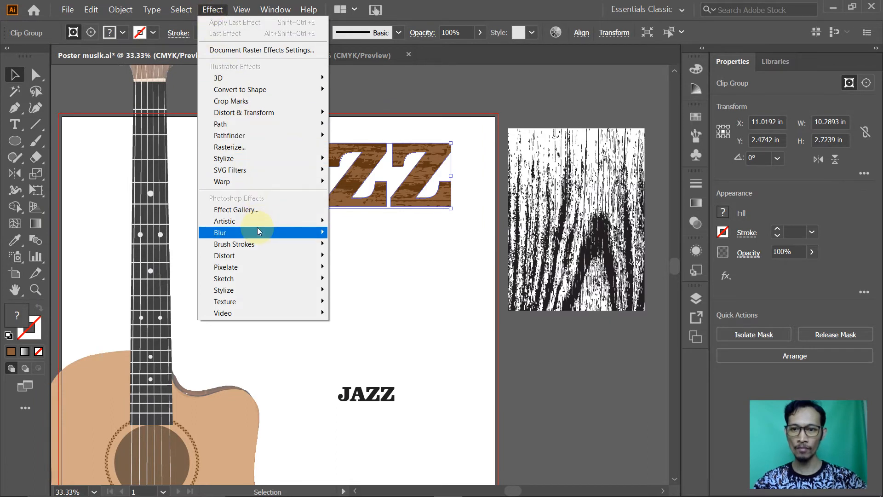
mouse_move(256, 223)
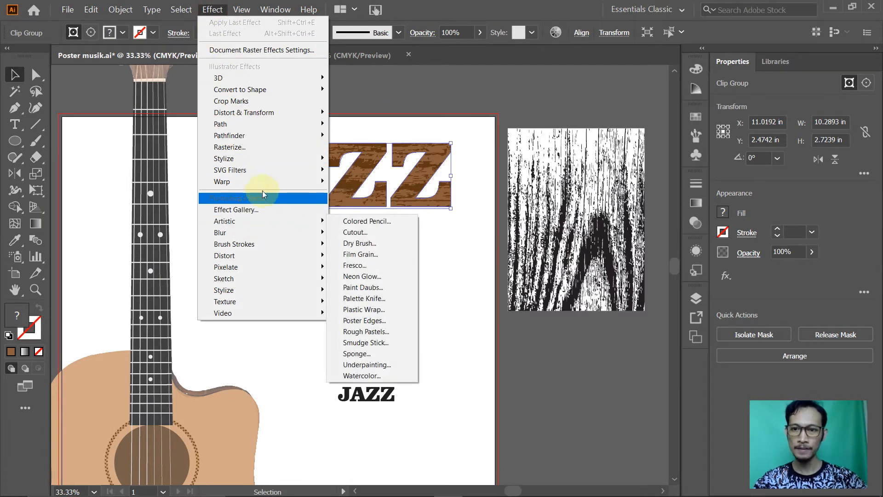
mouse_move(267, 160)
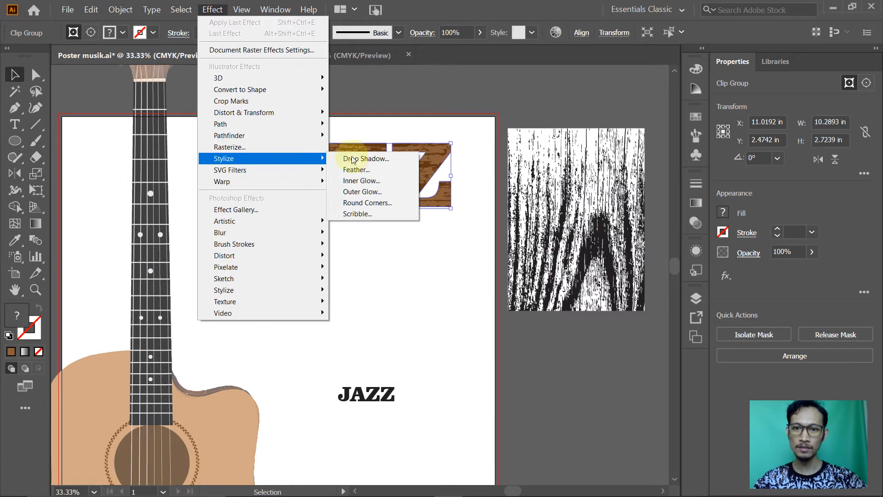
click(366, 159)
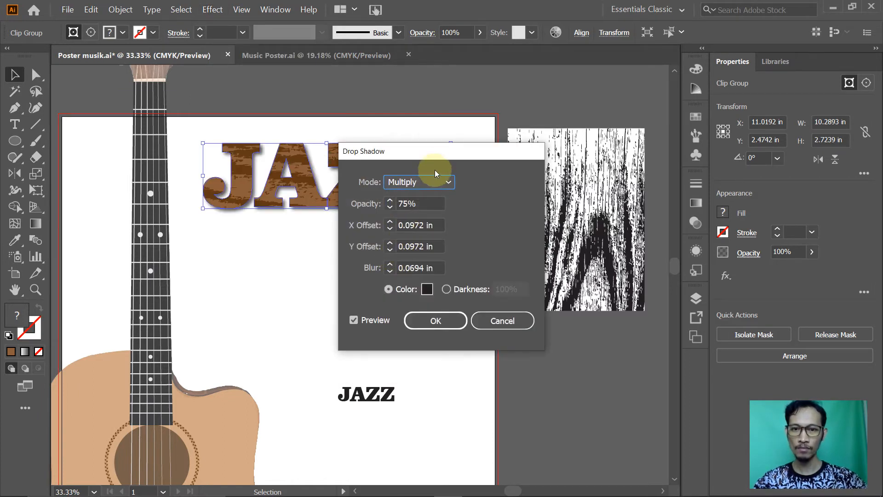
drag(440, 153, 554, 192)
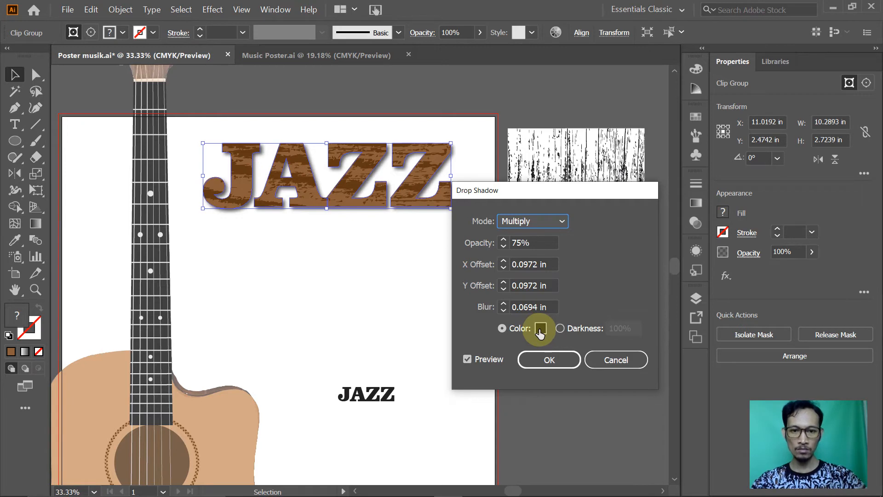
click(560, 225)
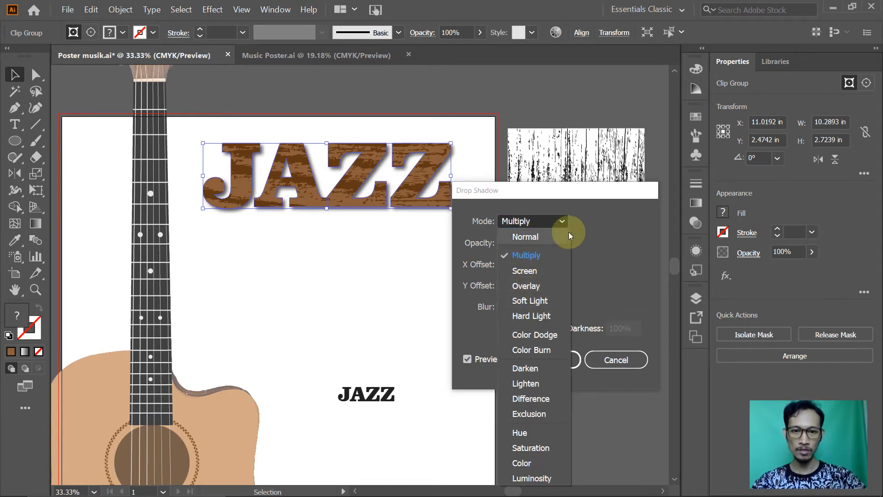
click(594, 224)
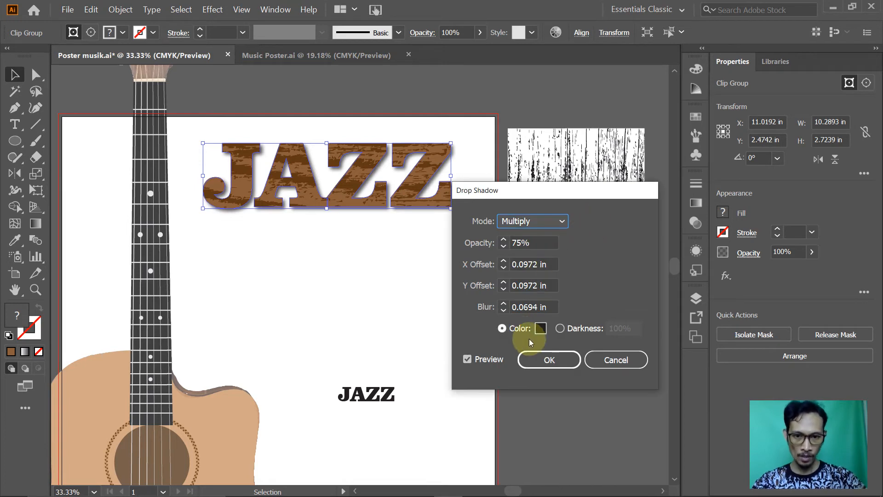
click(566, 359)
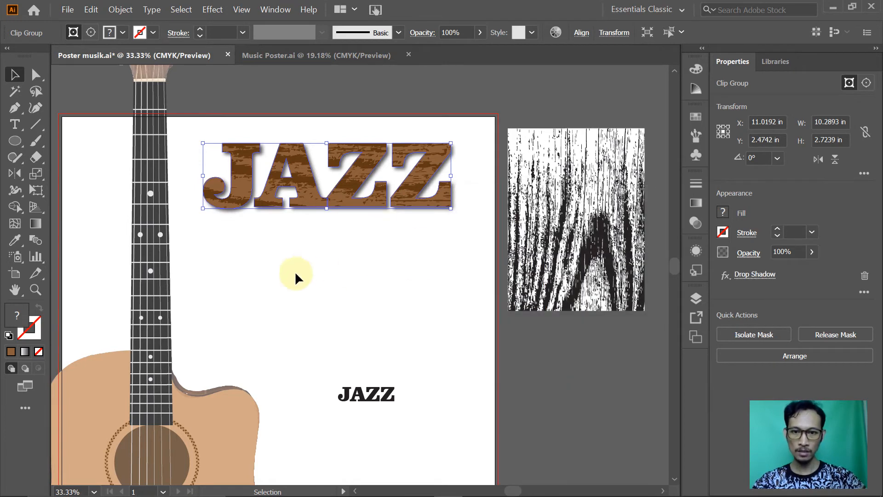
click(392, 102)
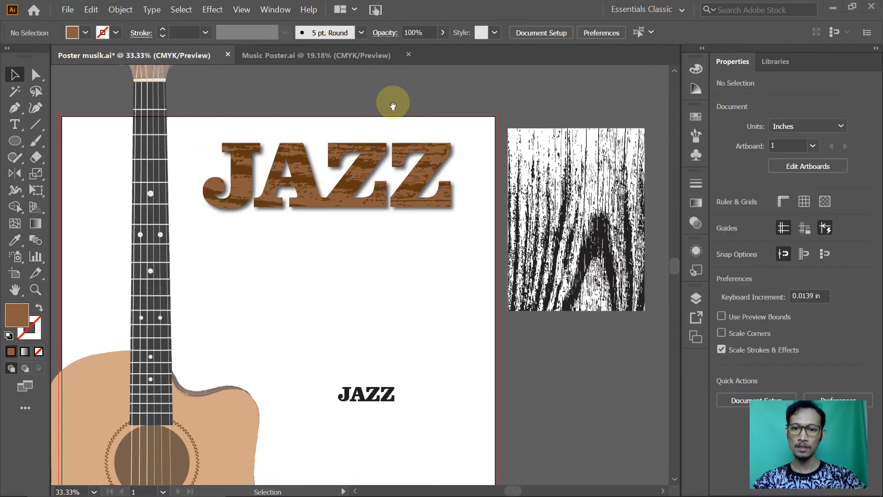
Switch to Foxit Reader and review Figure 5.28 with the poster effects and the Placing Text and Linking Text Areas section
key(alt+Tab)
scroll(418, 268, up, 2)
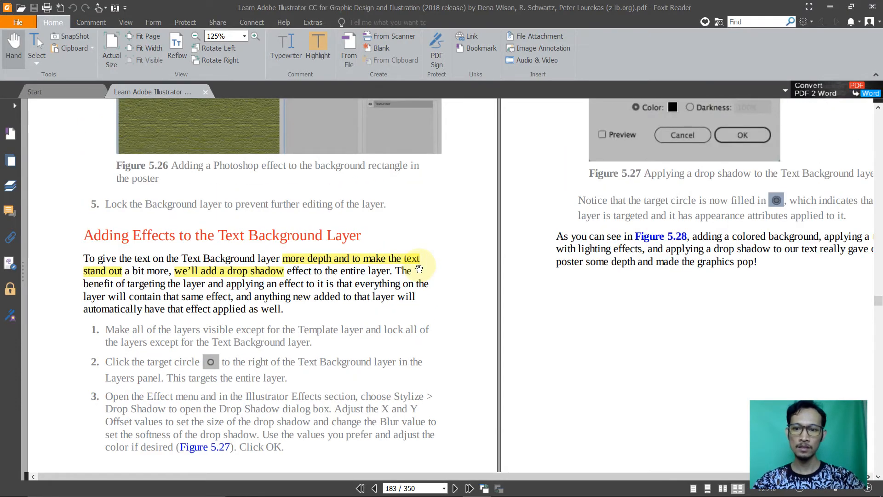
scroll(419, 268, down, 13)
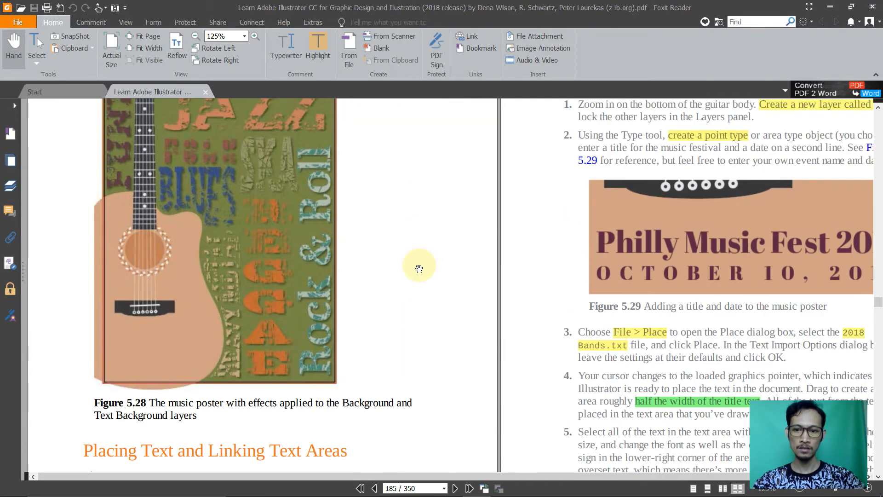
scroll(419, 269, down, 2)
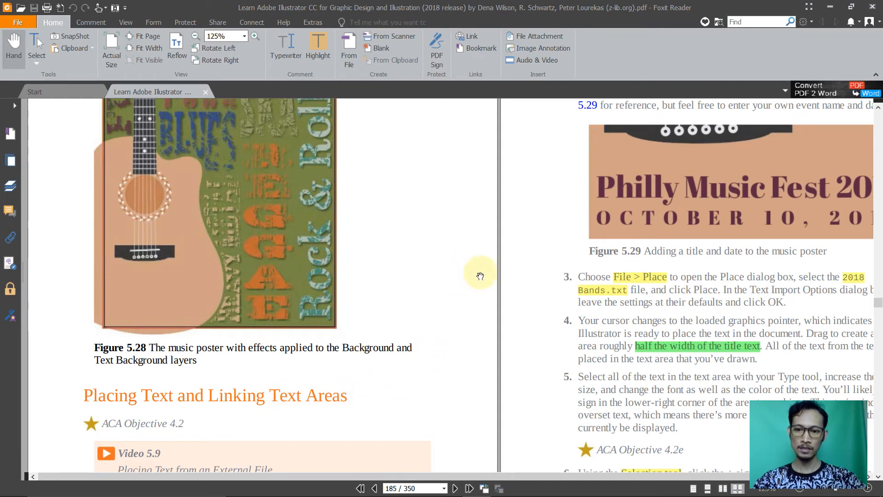
scroll(494, 273, up, 3)
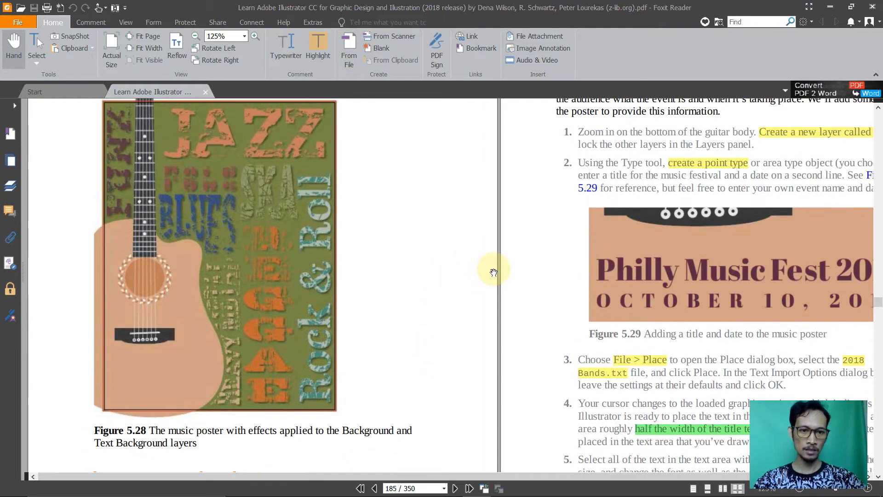
scroll(494, 272, down, 1)
scroll(494, 273, down, 5)
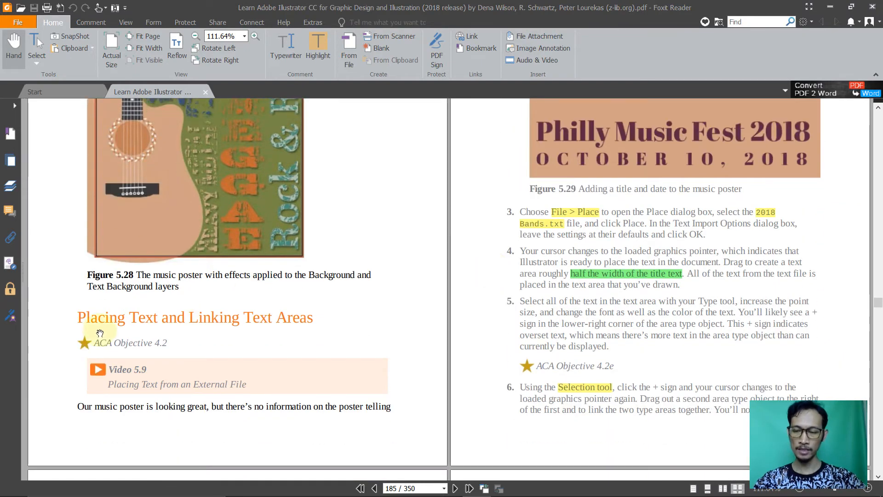
scroll(417, 274, up, 3)
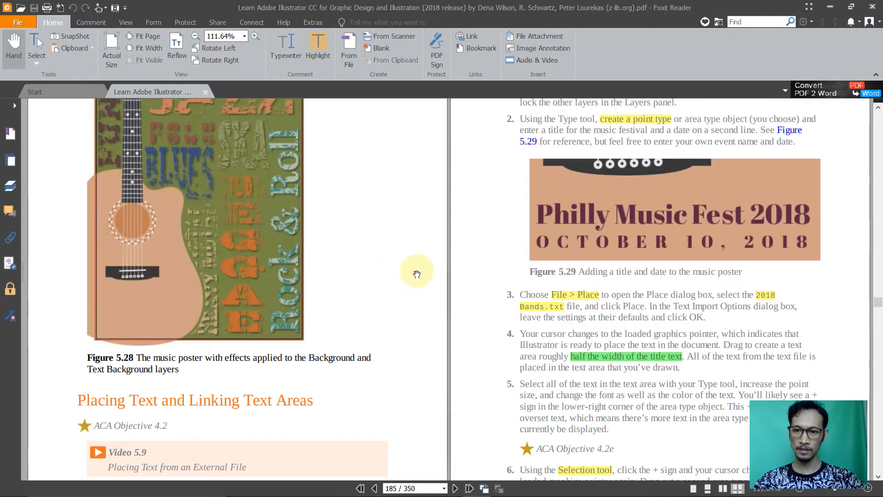
Return to Illustrator and move the small black JAZZ text off the artboard to just below the wood texture
key(alt+Tab)
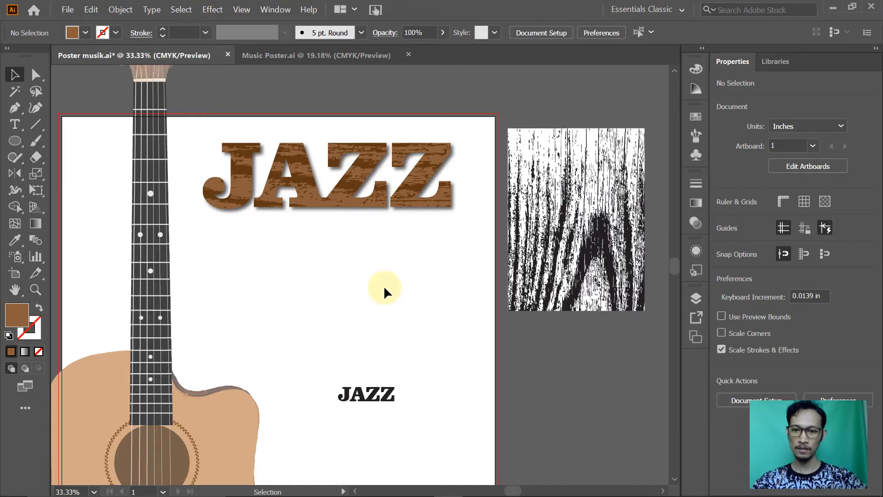
key(space)
drag(343, 302, 377, 242)
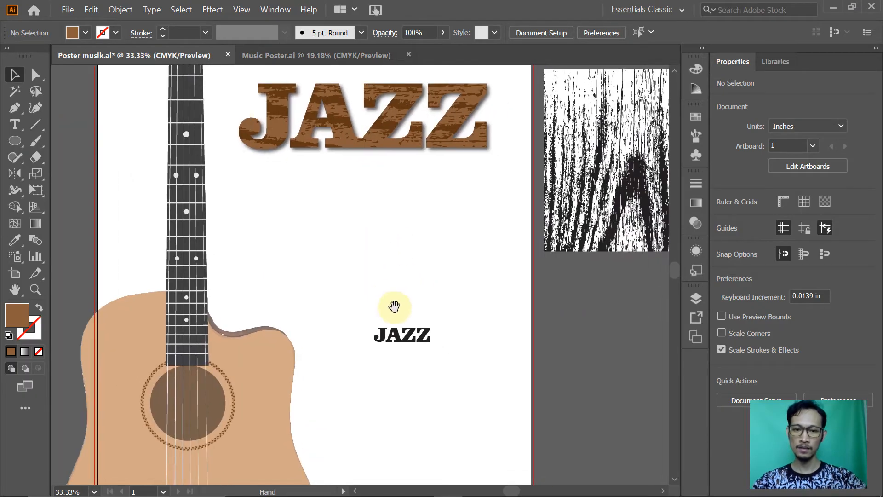
drag(403, 339, 596, 291)
Create a new layer between the Guitar and Template layers and name it BACKGROUND
key(space)
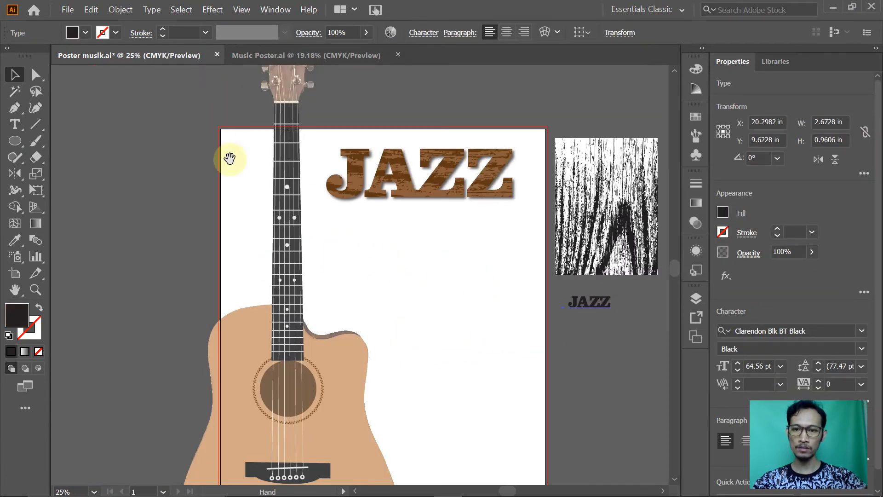
drag(482, 285, 427, 249)
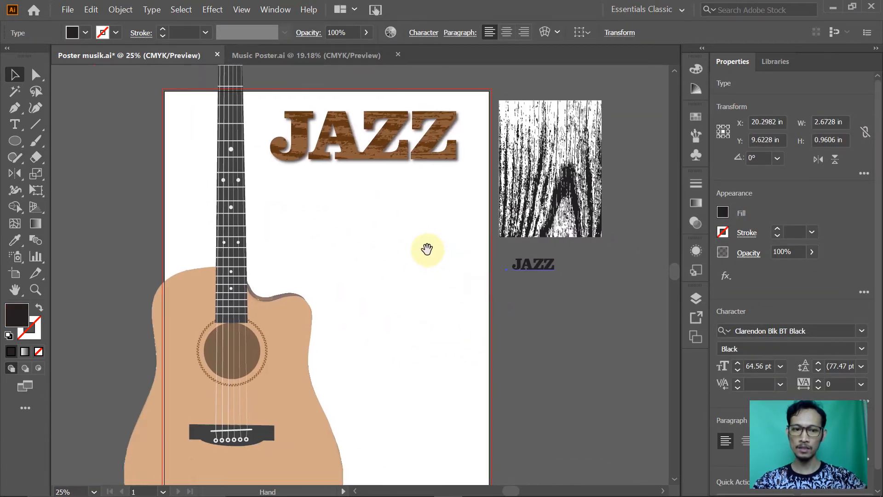
click(696, 298)
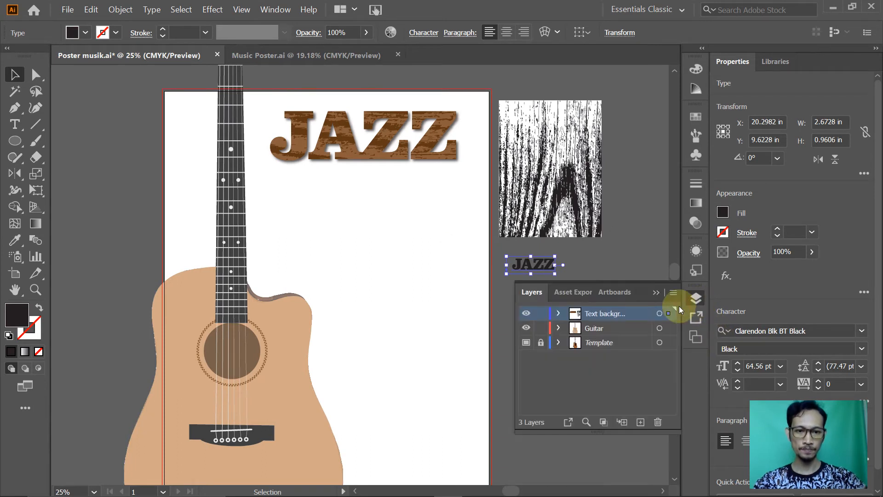
click(640, 422)
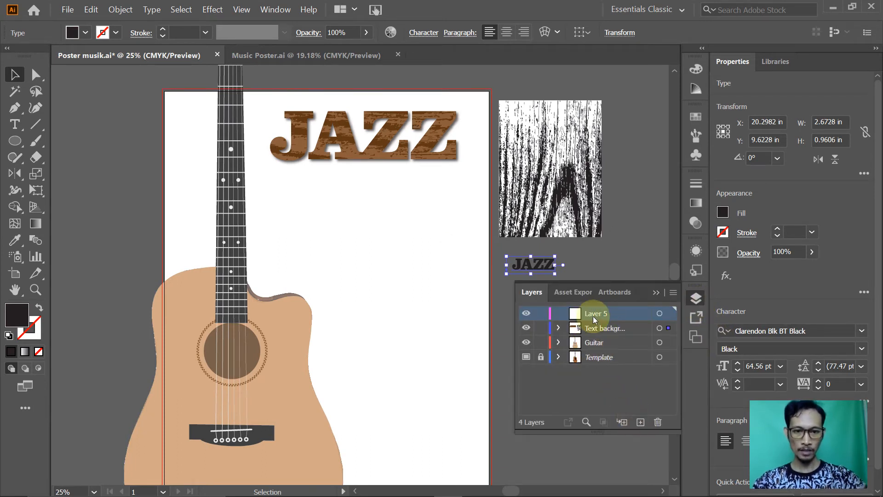
drag(593, 319, 598, 344)
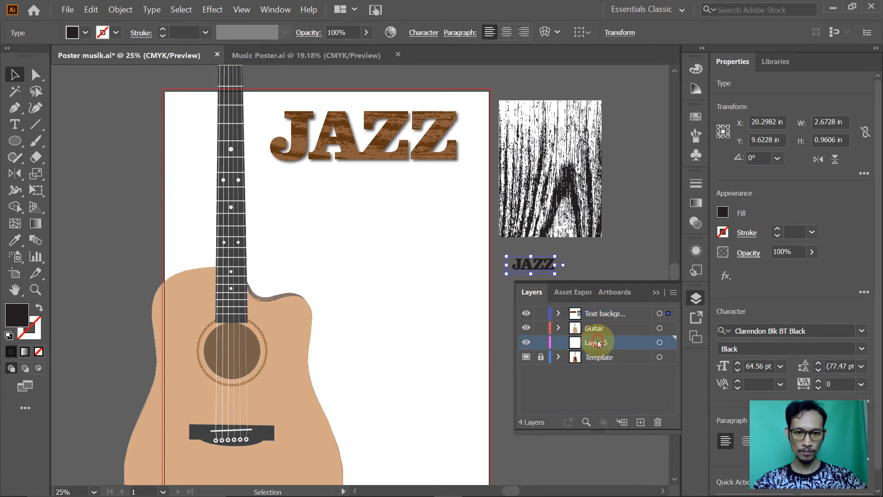
double_click(597, 342)
text(BAC)
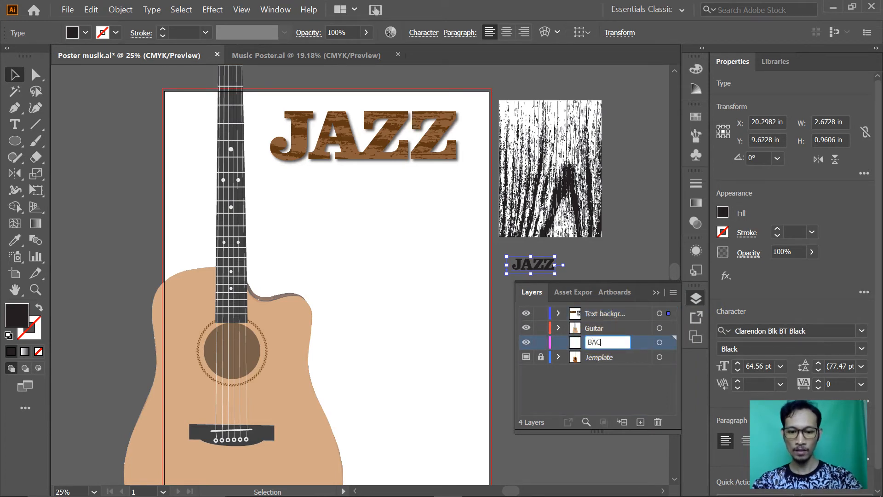
text(KGROUND)
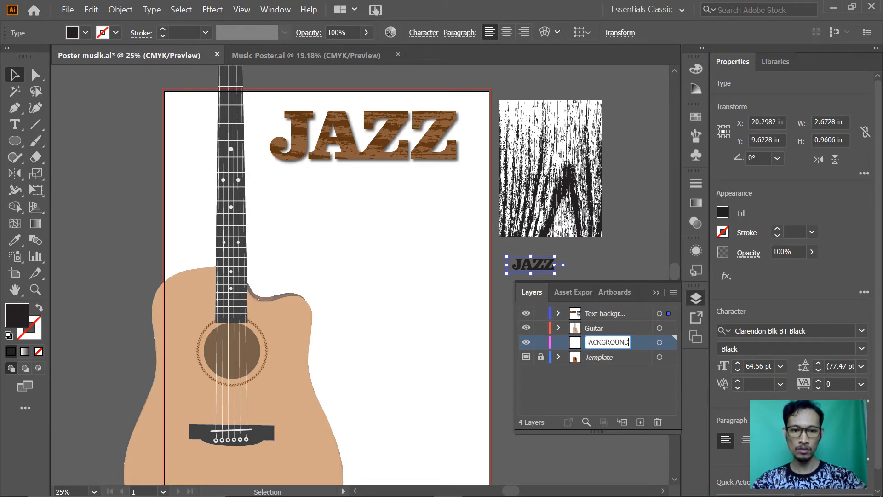
key(Caps_Lock)
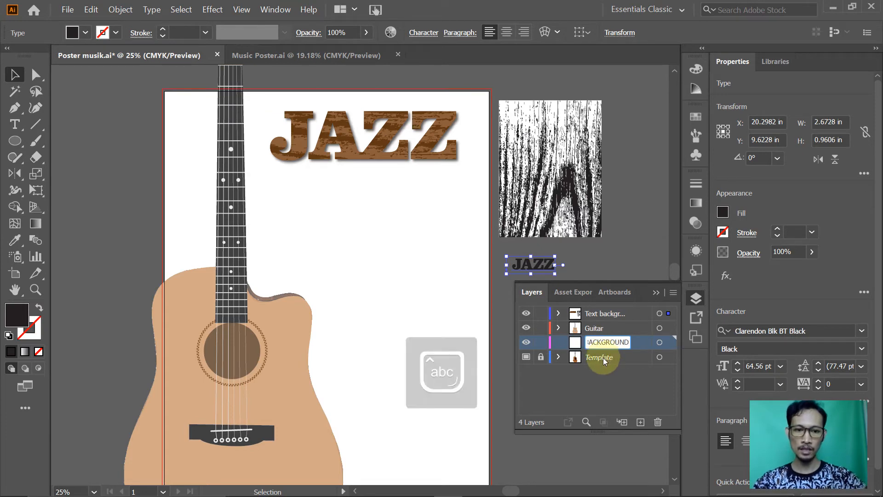
click(603, 381)
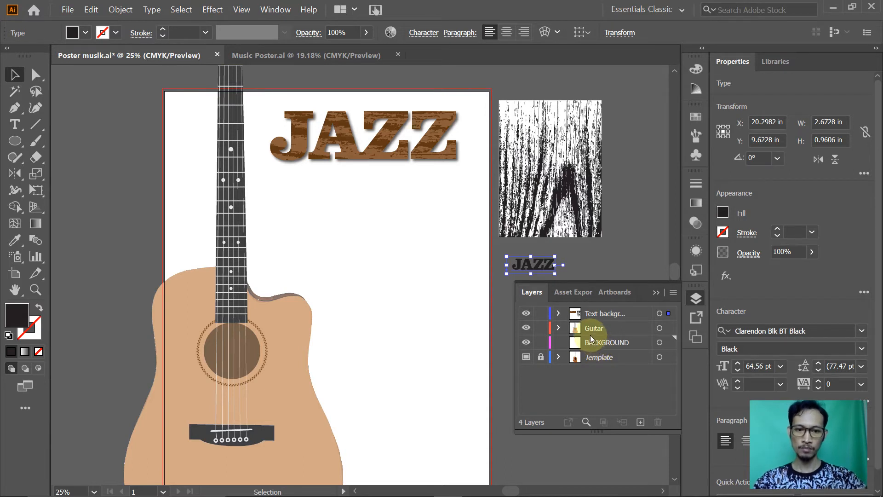
Hide the Template layer while keeping the Guitar and text background layers shown
click(526, 328)
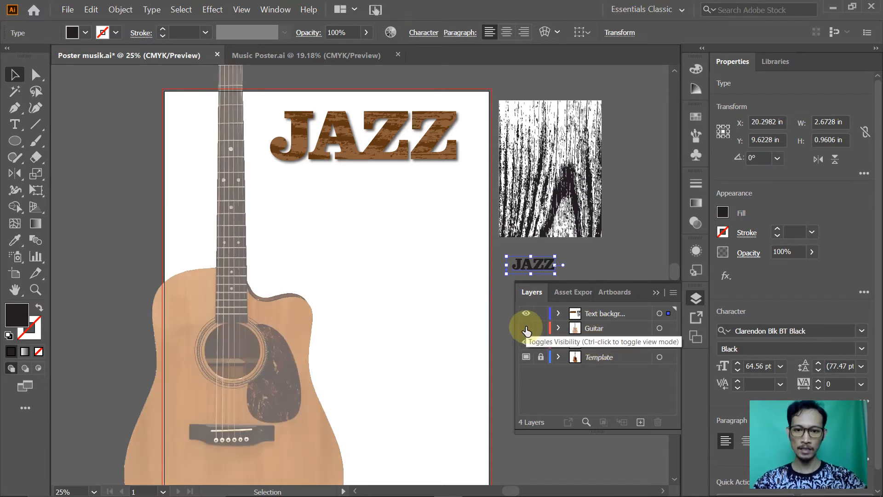
click(527, 316)
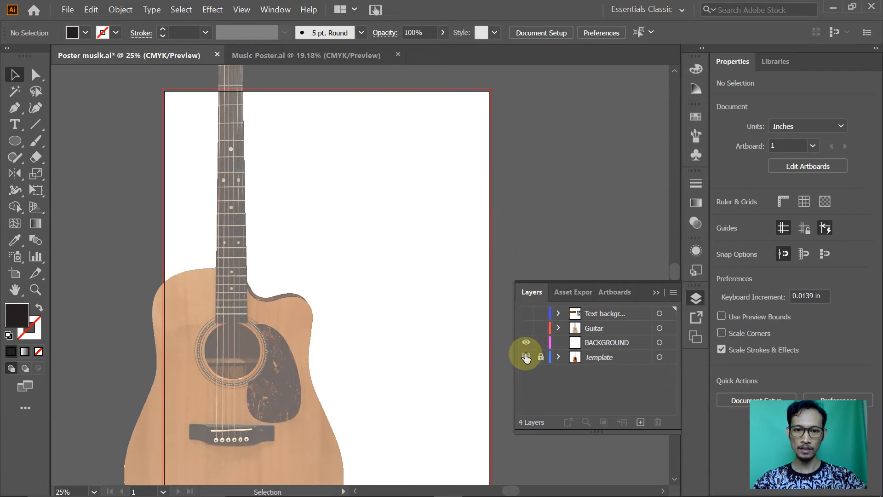
click(526, 354)
click(526, 329)
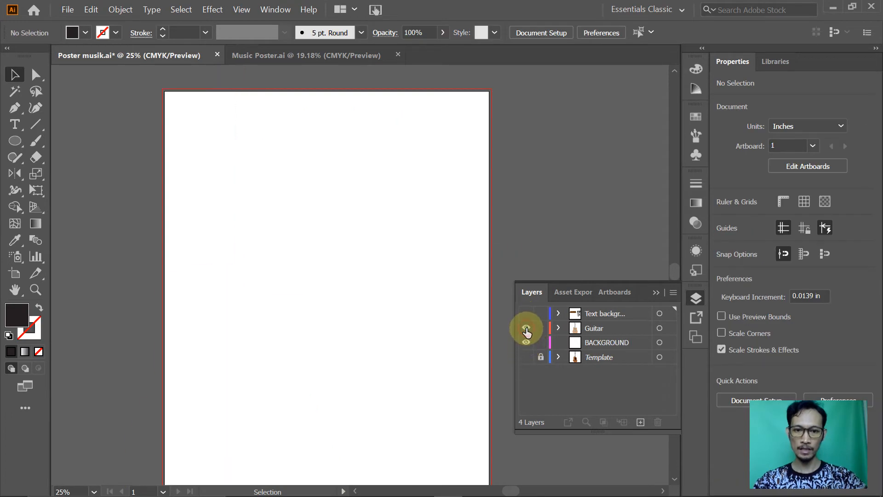
click(526, 314)
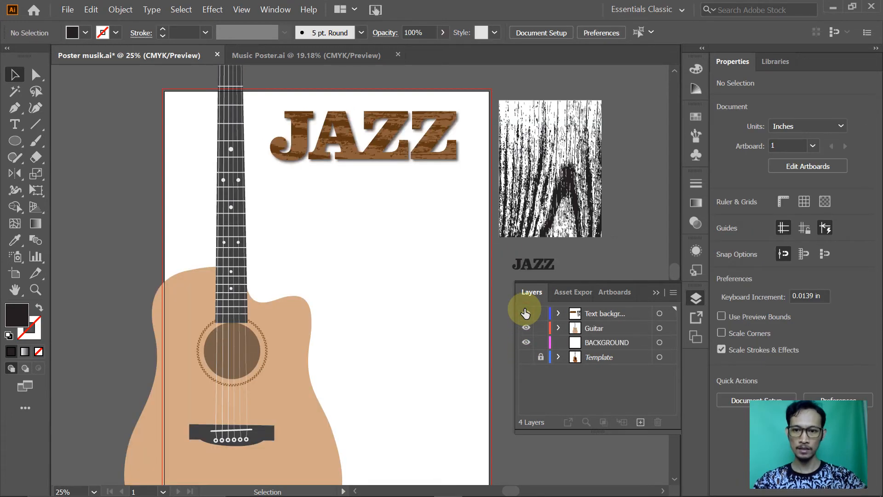
On the BACKGROUND layer, draw a black rectangle about 18.25 by 20.04 in, starting from the upper-left bleed corner and spanning the full bleed width
click(607, 340)
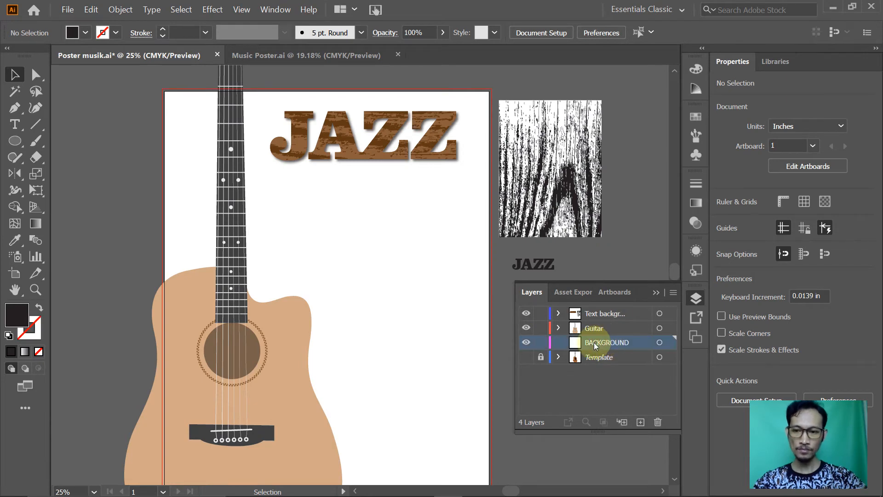
click(18, 144)
drag(19, 145, 47, 141)
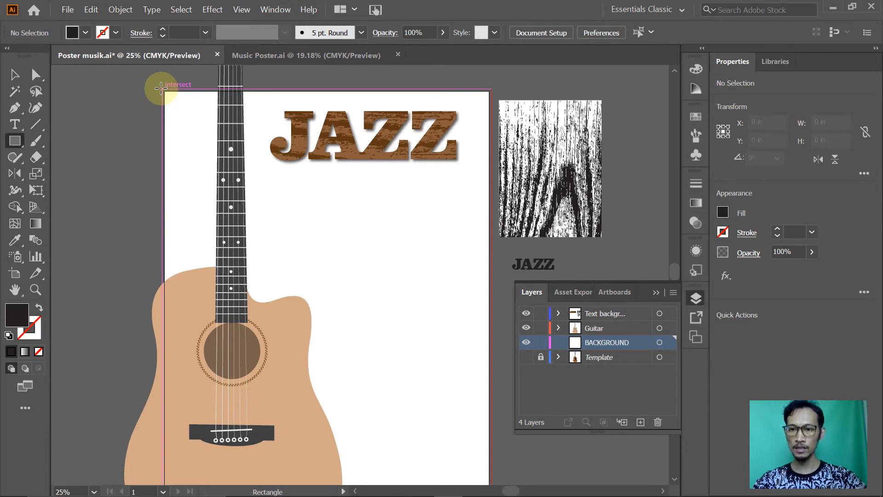
mouse_move(161, 88)
mouse_down()
mouse_move(473, 396)
mouse_move(497, 433)
mouse_move(487, 438)
mouse_move(490, 450)
mouse_up()
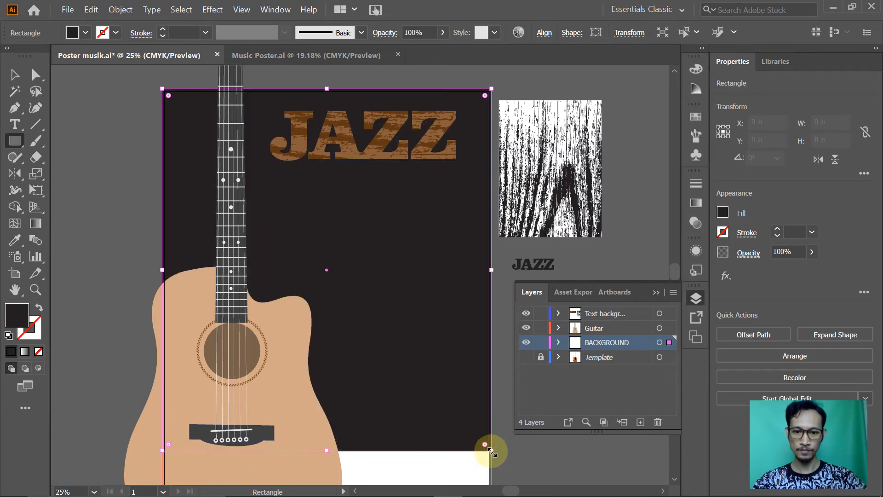
Extend the black rectangle's lower edge to the poster's bottom bleed line, making it 24.25 in tall
scroll(422, 346, down, 5)
scroll(423, 346, down, 2)
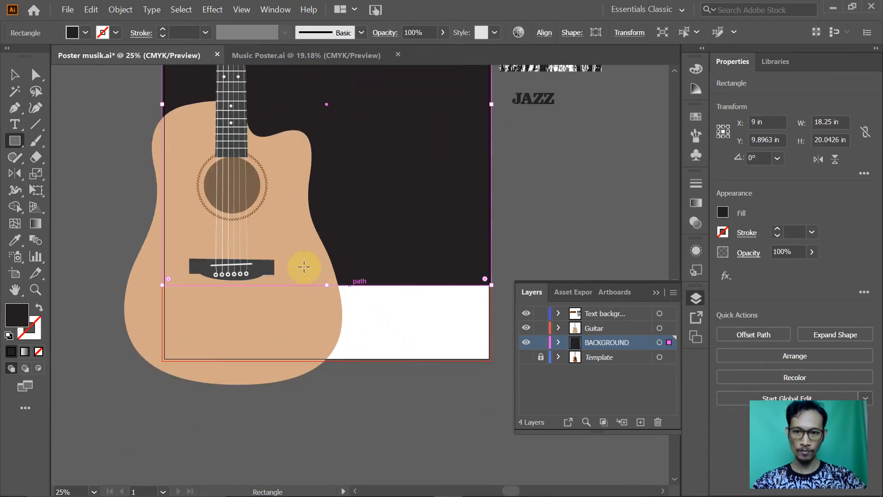
drag(246, 239, 414, 409)
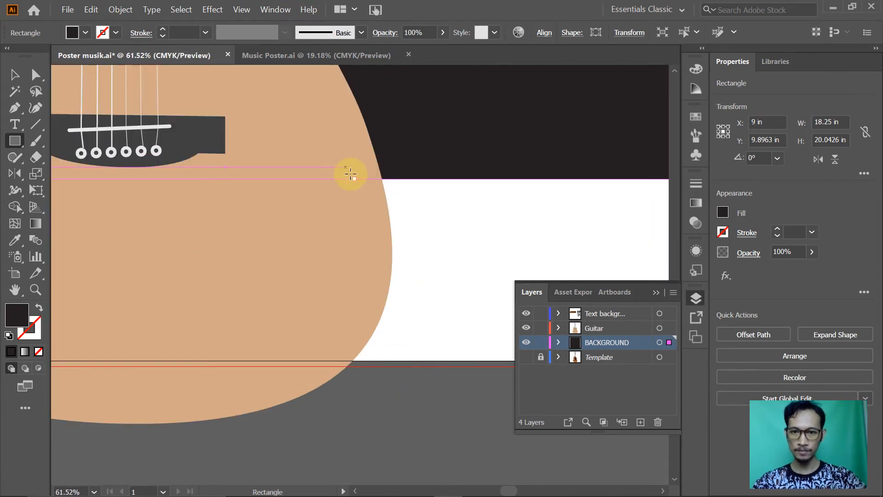
drag(353, 180, 354, 366)
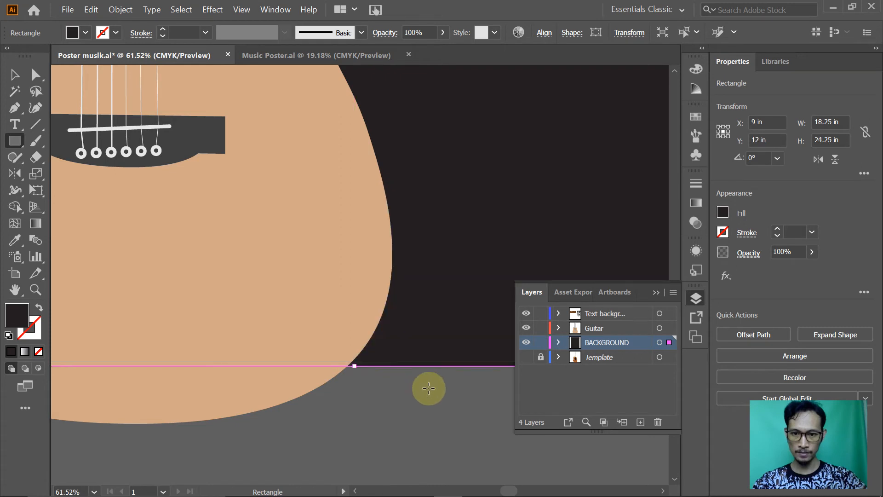
click(16, 73)
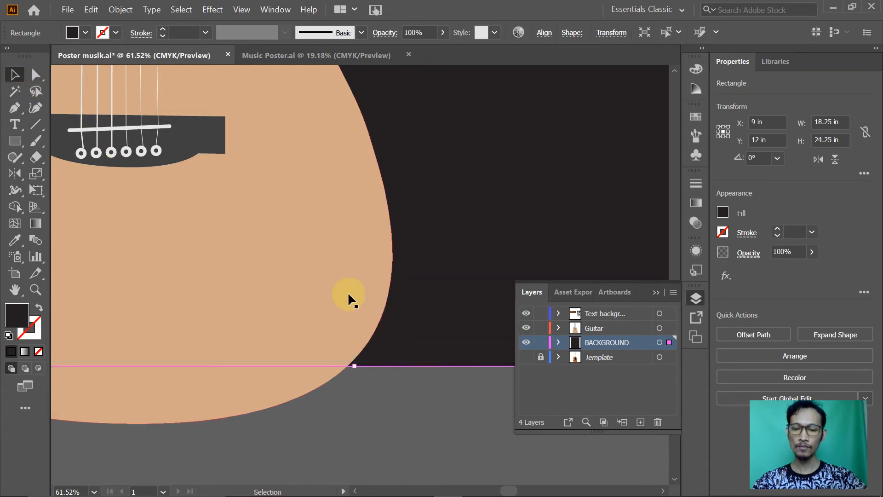
Fill the black background rectangle with a Freeform Gradient
ctrl+alt+click(382, 303)
ctrl+alt+click(393, 267)
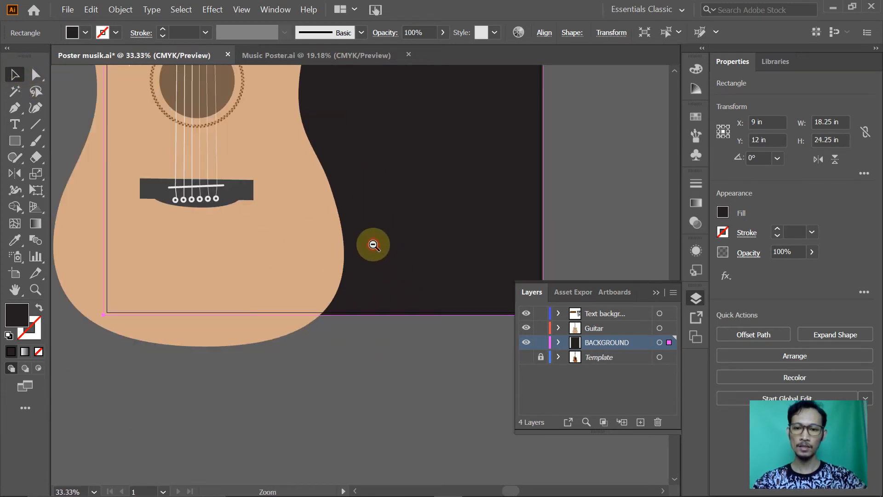
ctrl+alt+click(373, 245)
drag(375, 175, 364, 351)
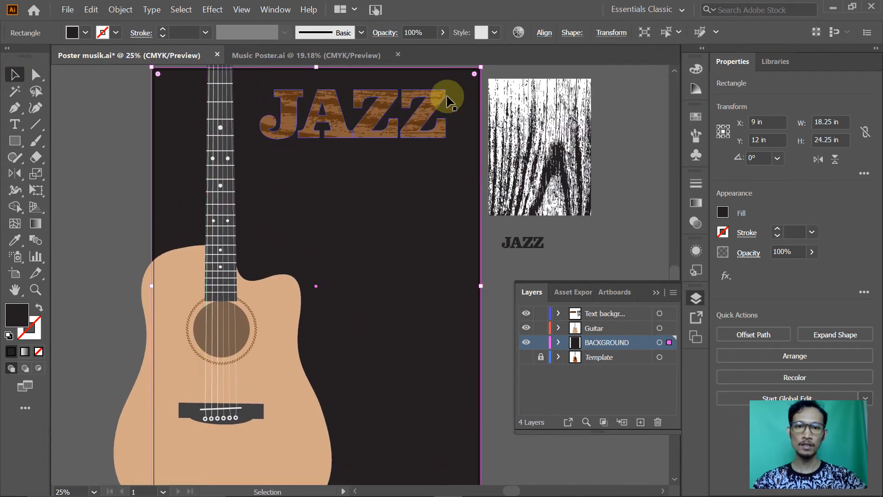
click(37, 224)
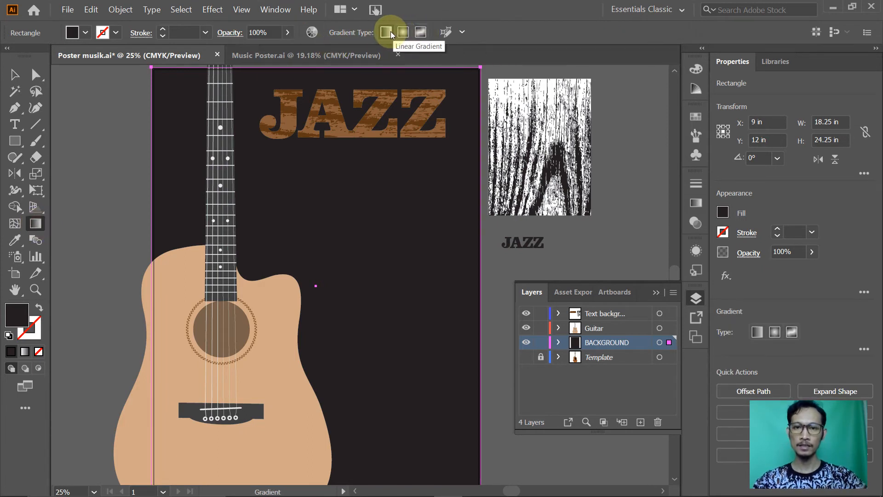
click(420, 34)
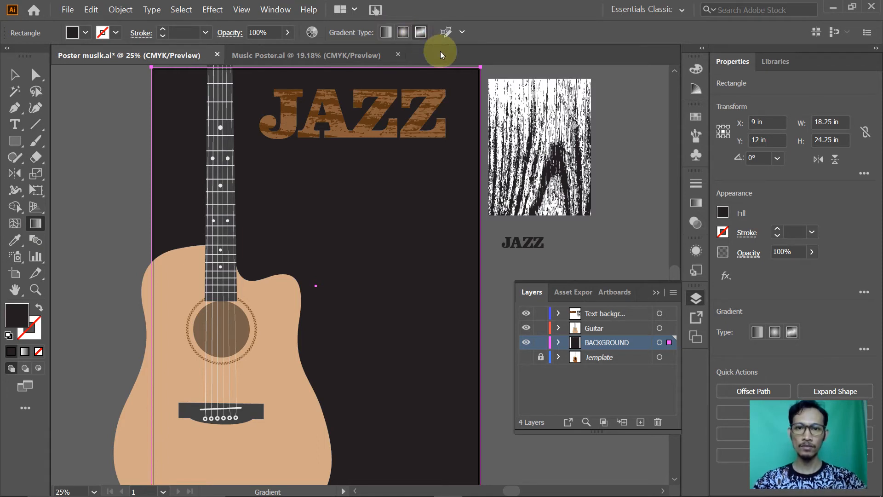
click(421, 33)
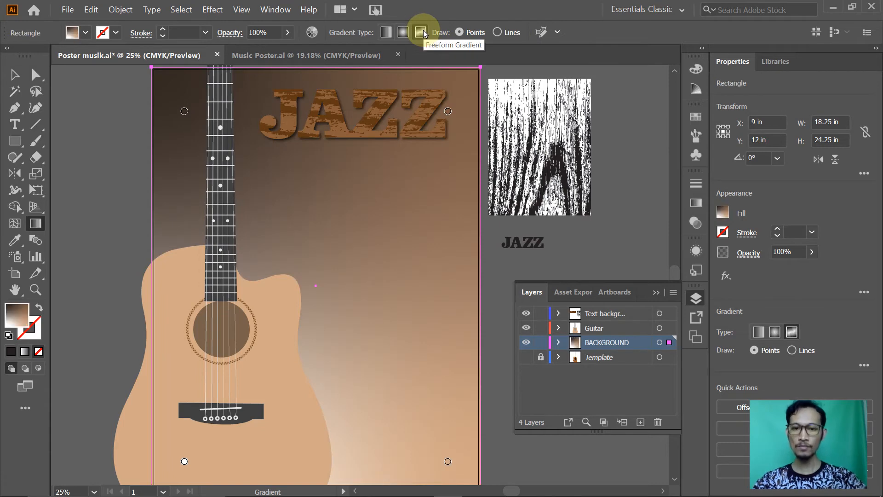
Select the white color stop of the background's freeform gradient, below the guitar bridge
scroll(459, 177, down, 3)
scroll(458, 174, up, 2)
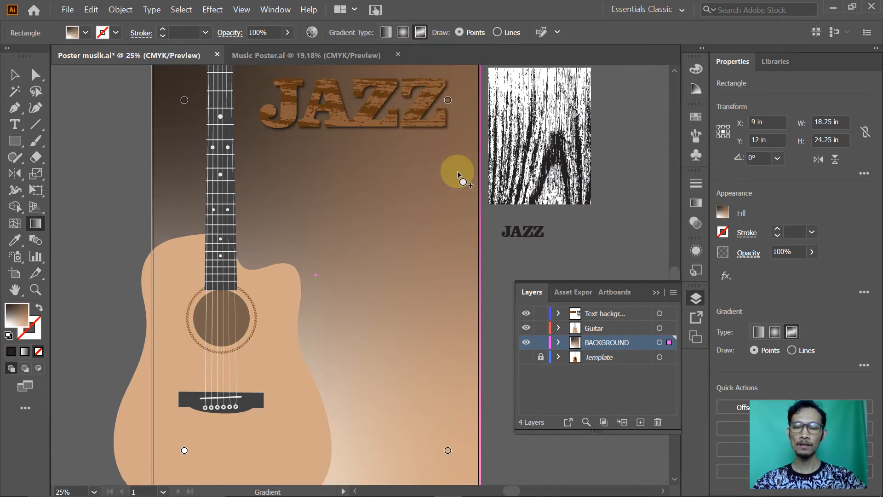
scroll(368, 134, up, 1)
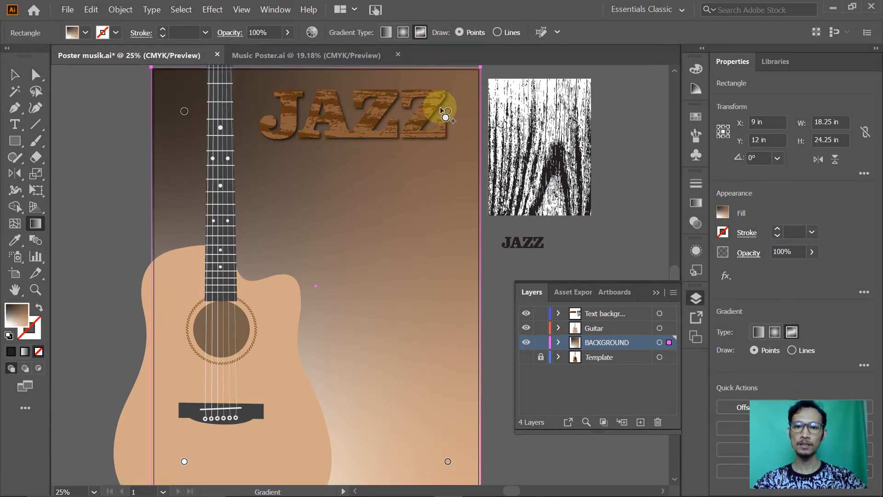
scroll(198, 138, down, 3)
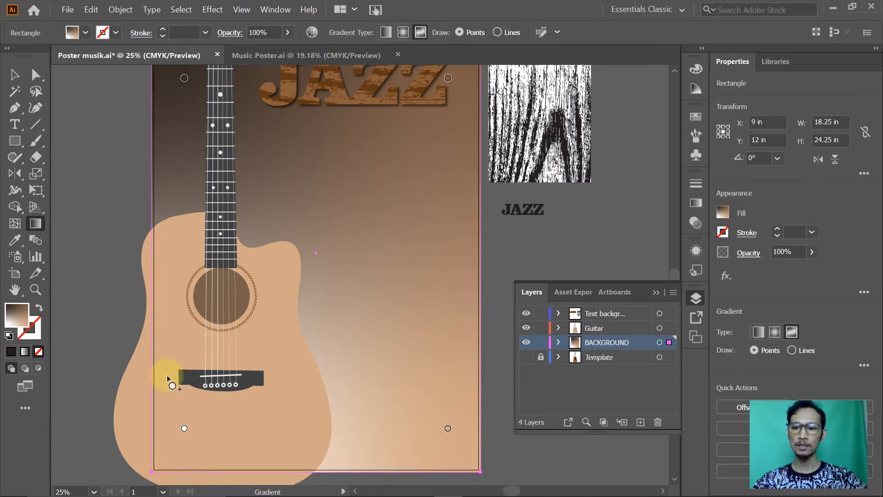
click(184, 430)
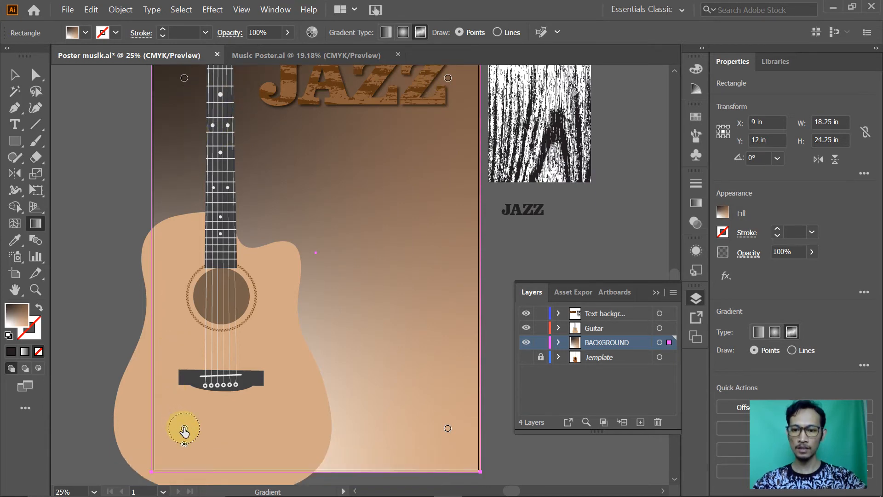
click(184, 430)
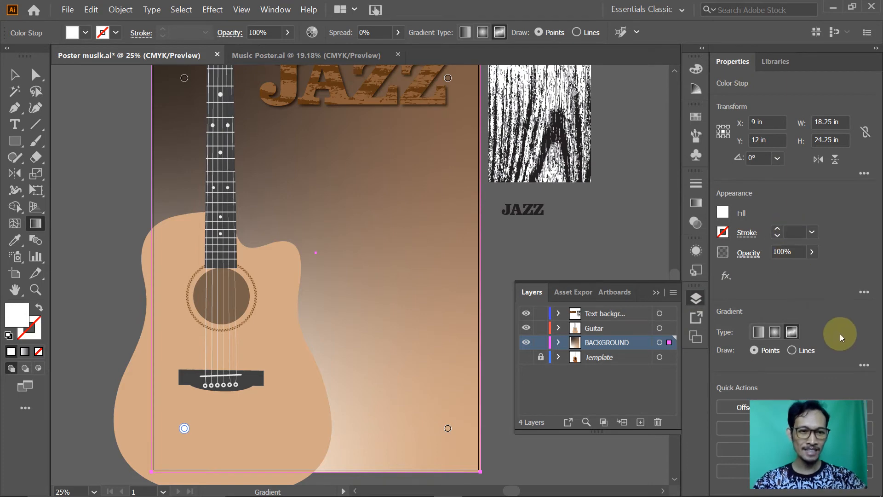
Undock the Properties panel and float it over the canvas so all its options are reachable
click(864, 365)
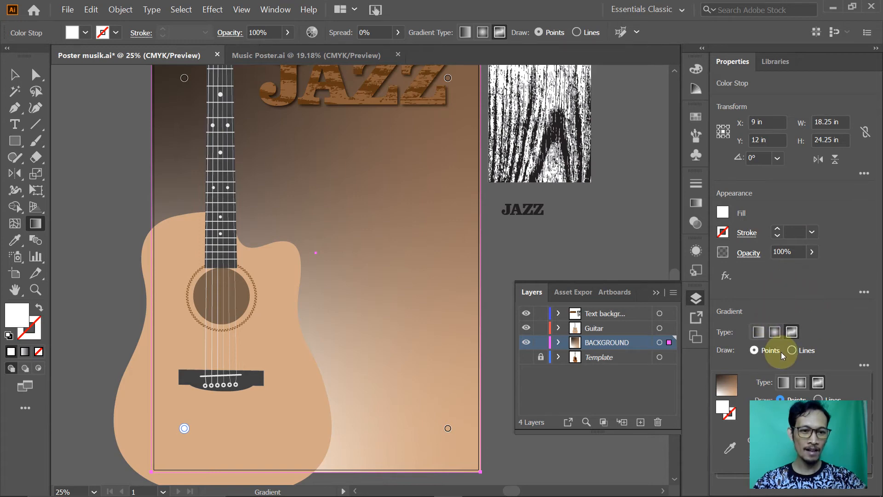
click(736, 61)
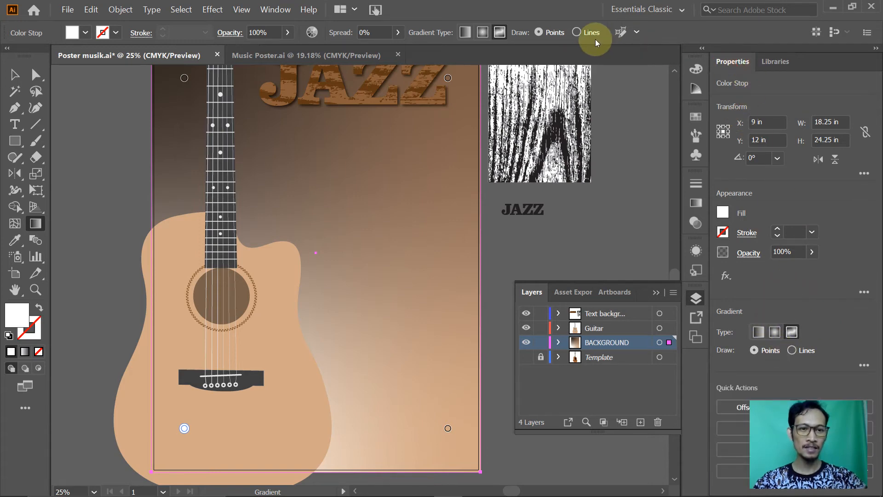
click(738, 61)
drag(702, 67, 552, 53)
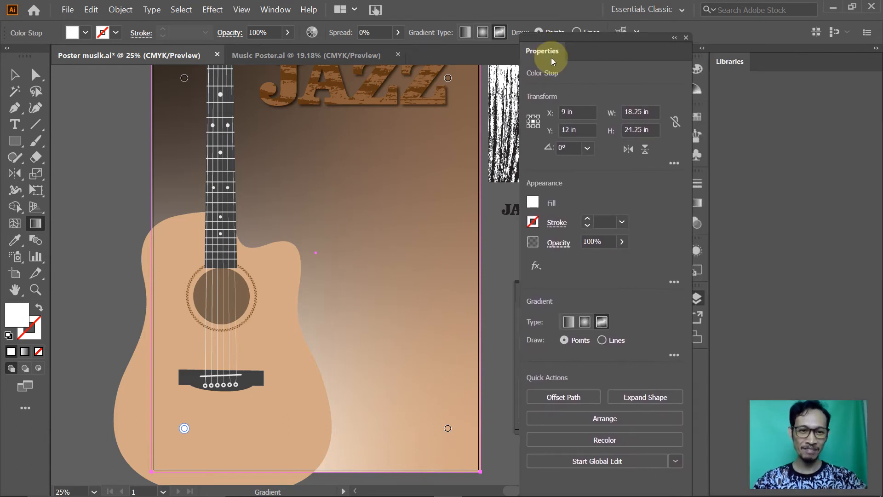
click(602, 439)
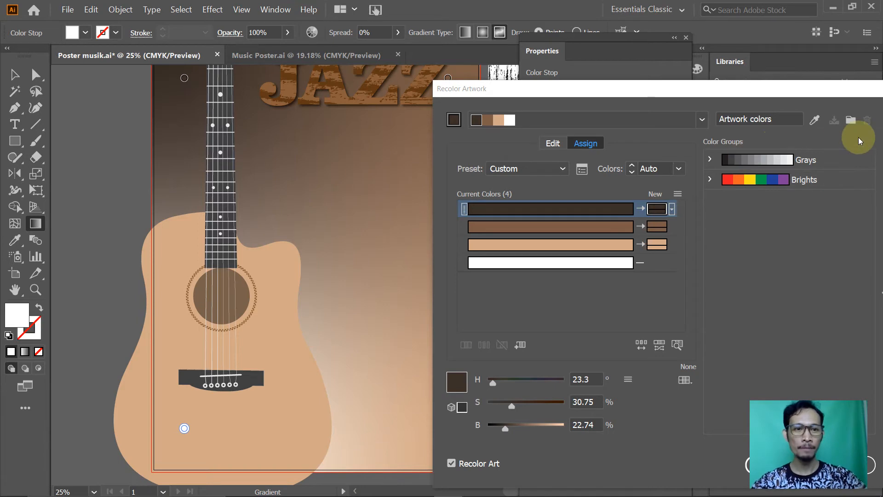
drag(847, 92, 756, 71)
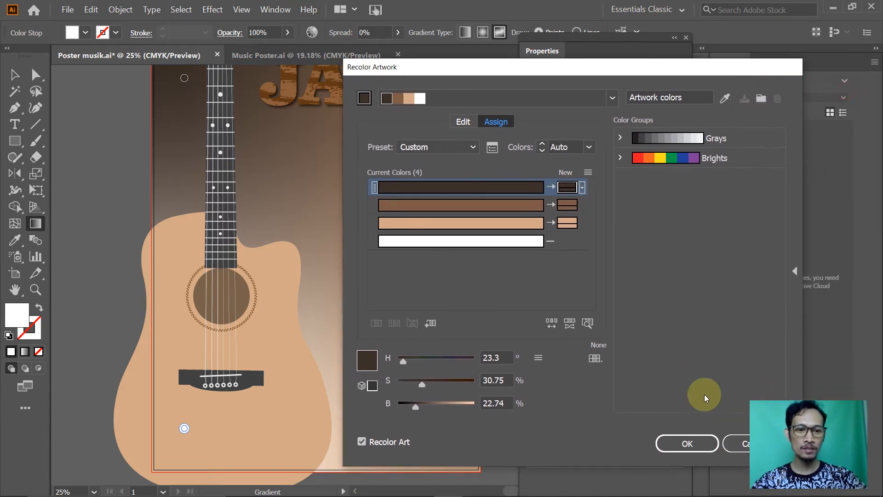
click(727, 445)
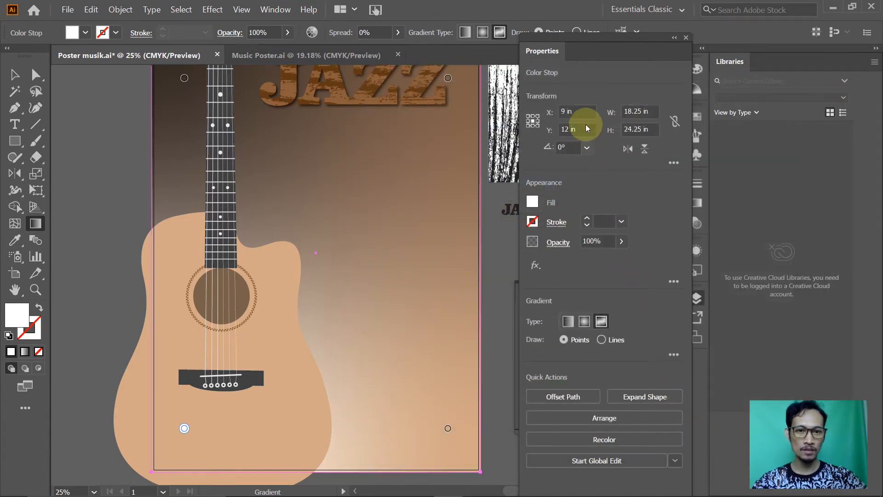
Recolor the gradient's color stop below the guitar bridge with the dark brown swatch, trying medium brown and magenta swatches along the way
click(533, 202)
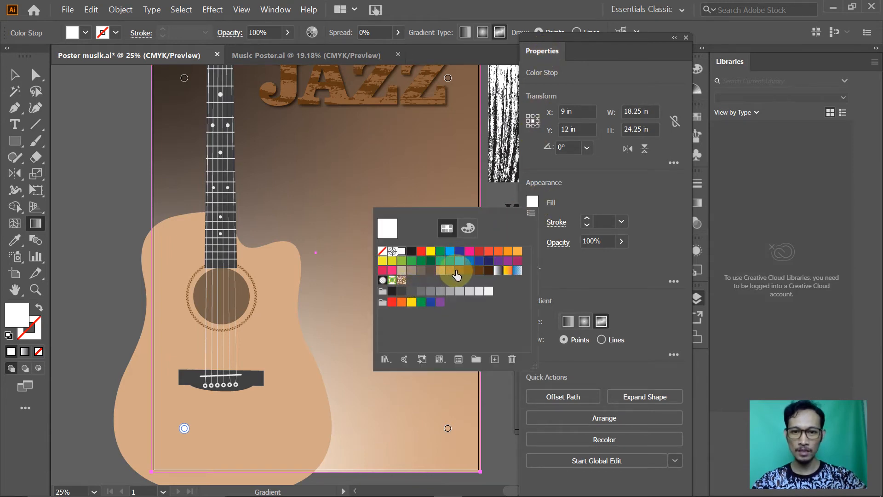
click(459, 271)
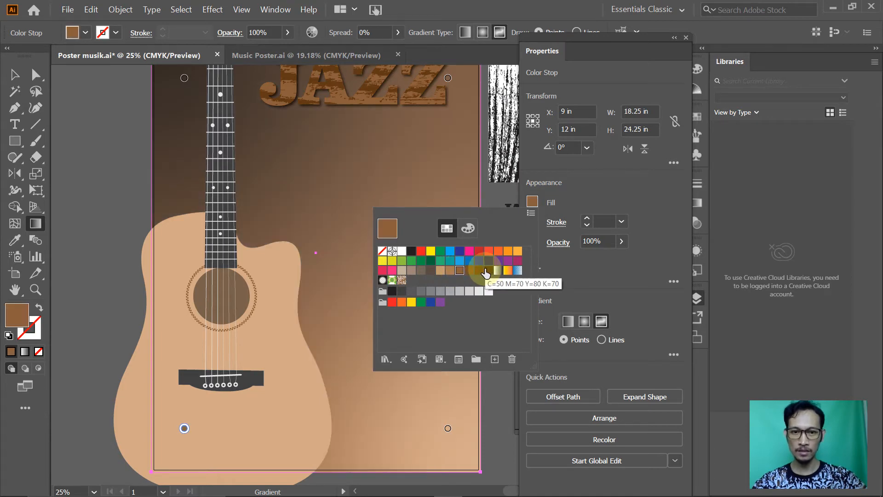
click(479, 272)
click(478, 273)
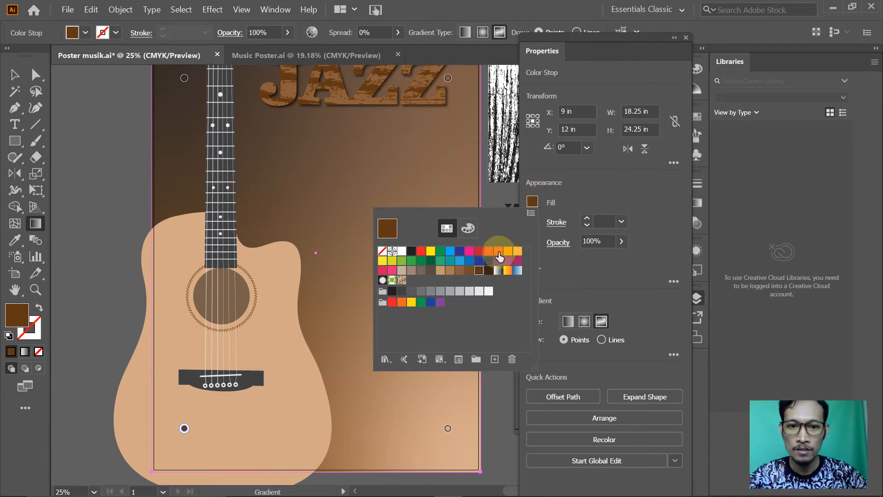
click(518, 261)
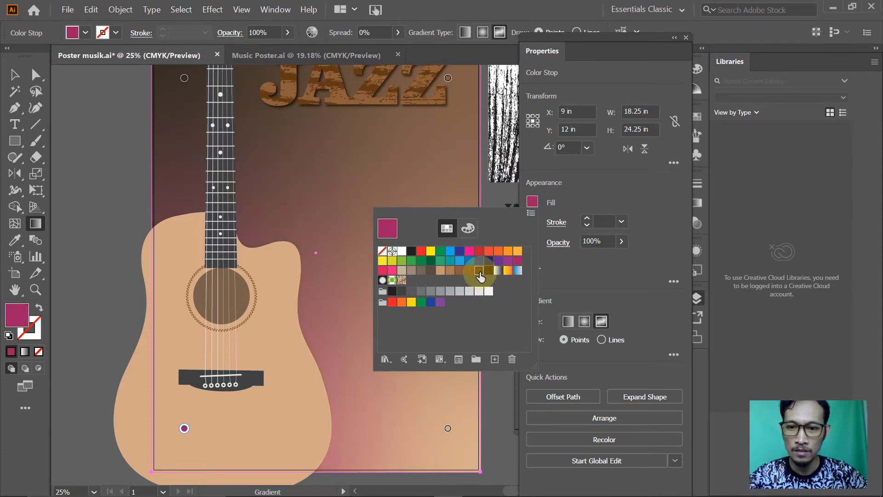
click(479, 271)
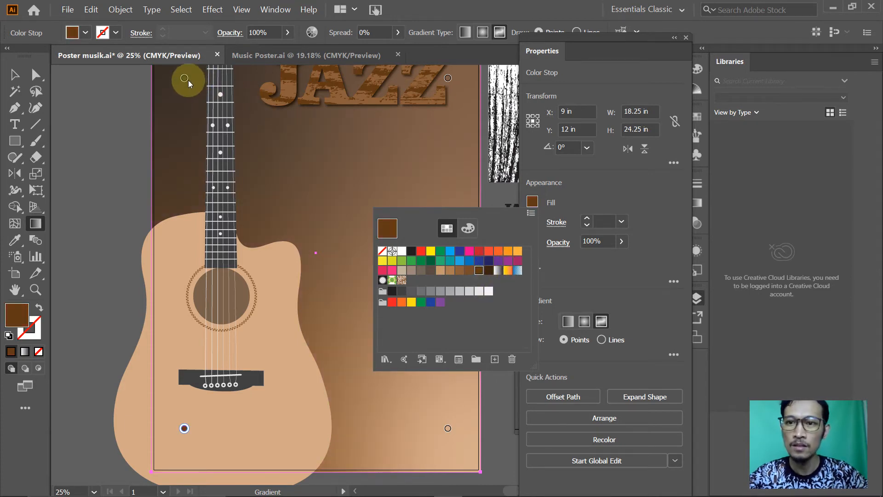
Recolor the gradient's color stop beside the upper guitar neck with the light yellow-orange swatch
click(185, 79)
click(184, 80)
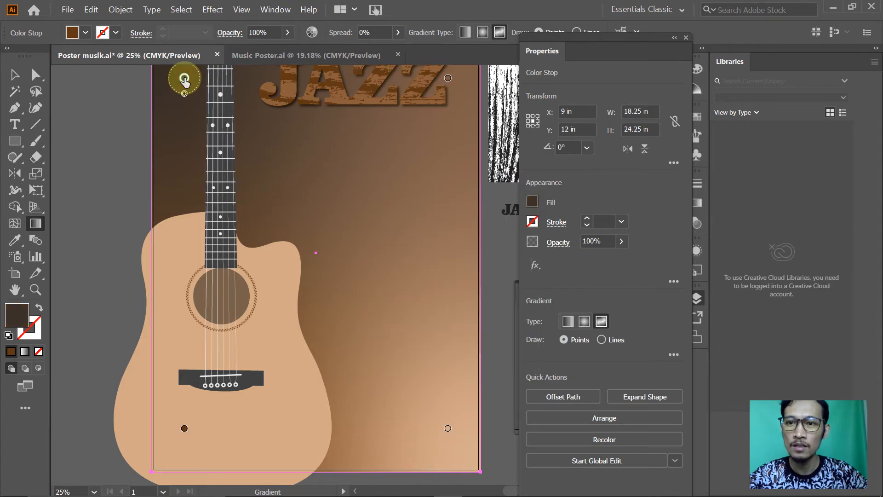
click(533, 206)
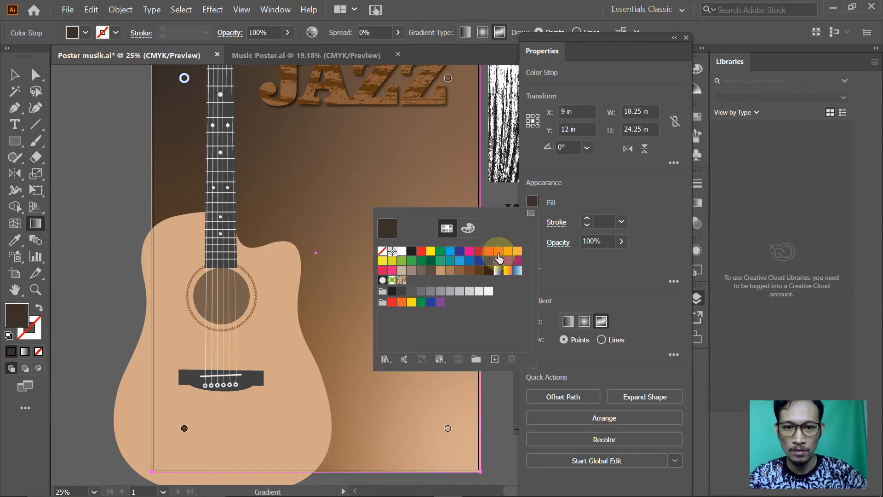
click(499, 252)
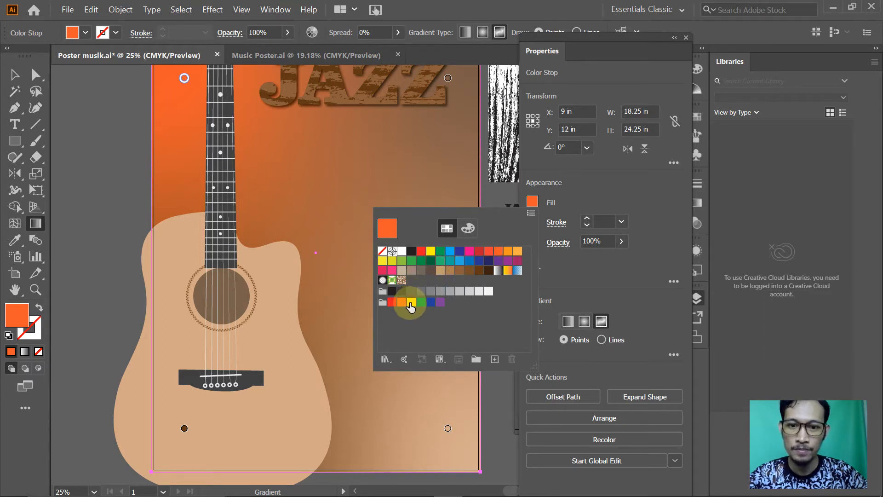
click(516, 252)
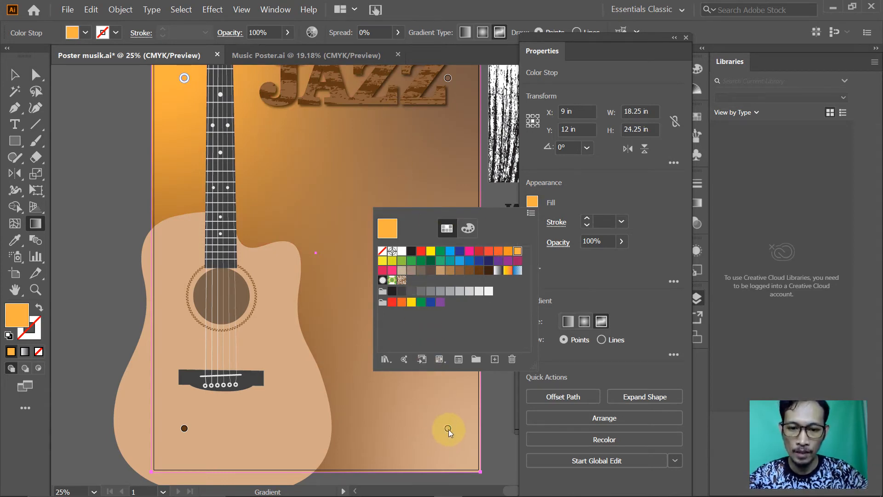
Recolor the gradient's color stop at the right end of the large JAZZ text with the light tan swatch
click(449, 79)
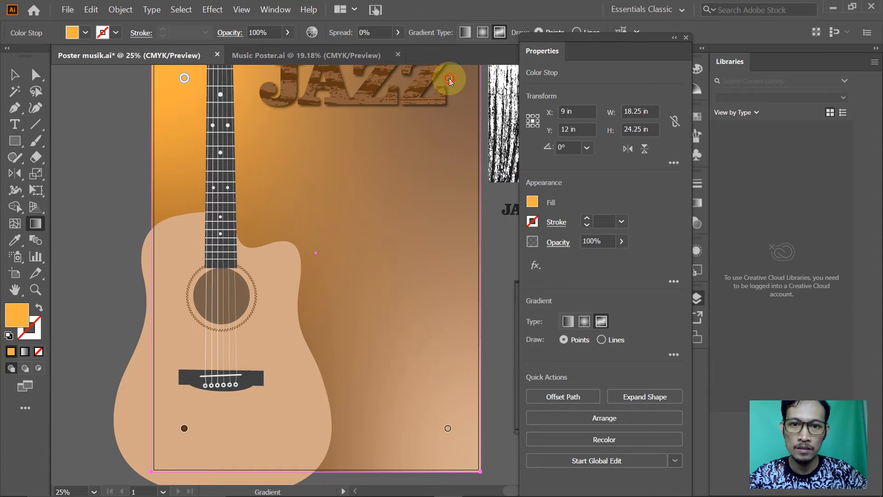
click(448, 79)
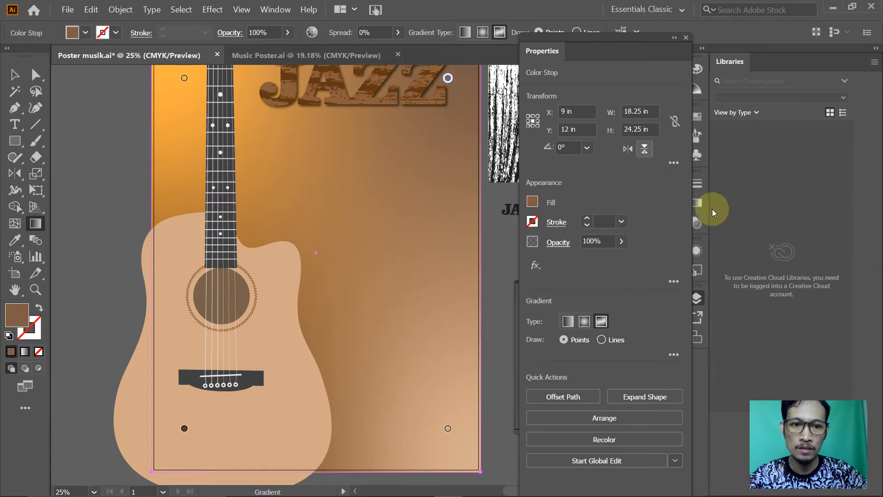
click(532, 201)
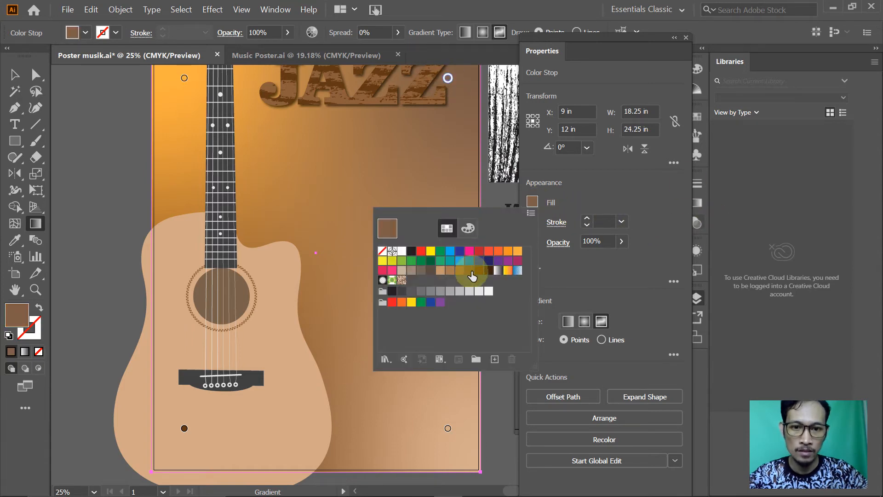
click(440, 270)
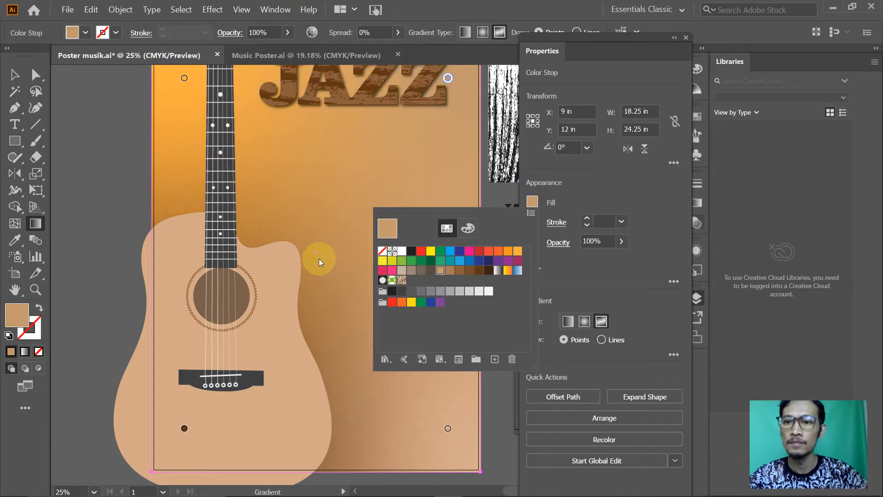
click(114, 128)
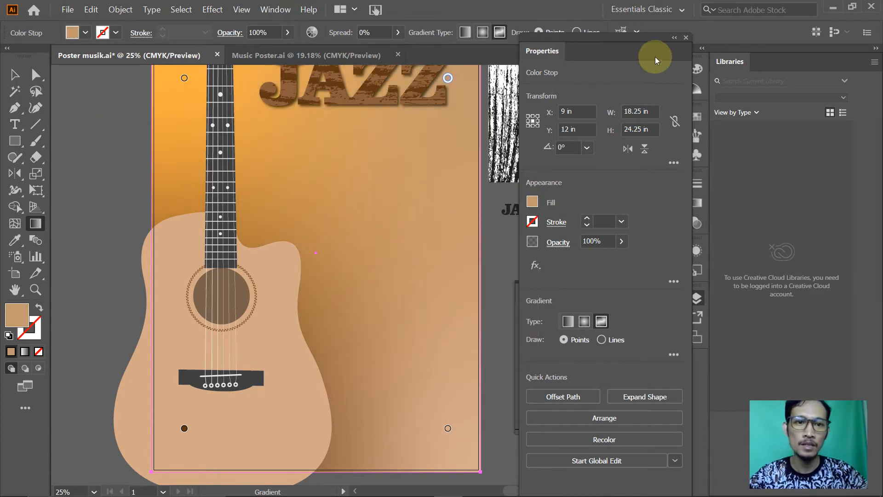
Dock the Properties panel beside Libraries again and collapse the Layers panel, leaving no artwork selected
drag(548, 42, 755, 59)
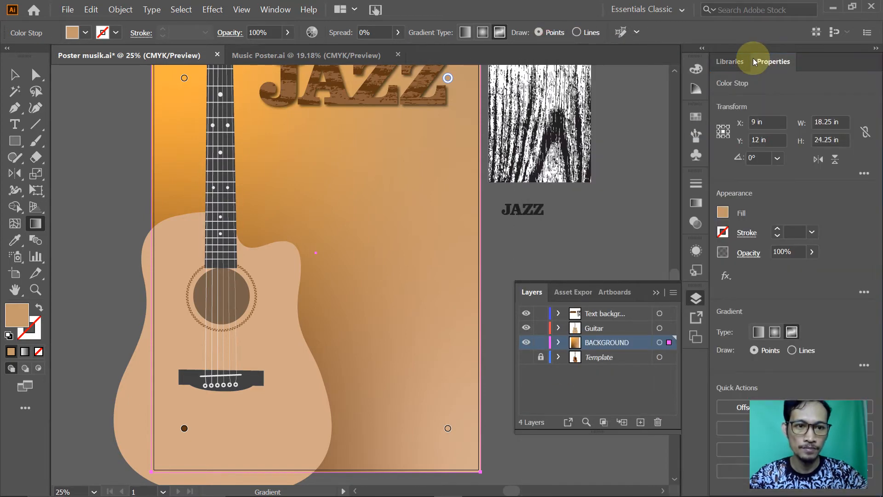
click(14, 74)
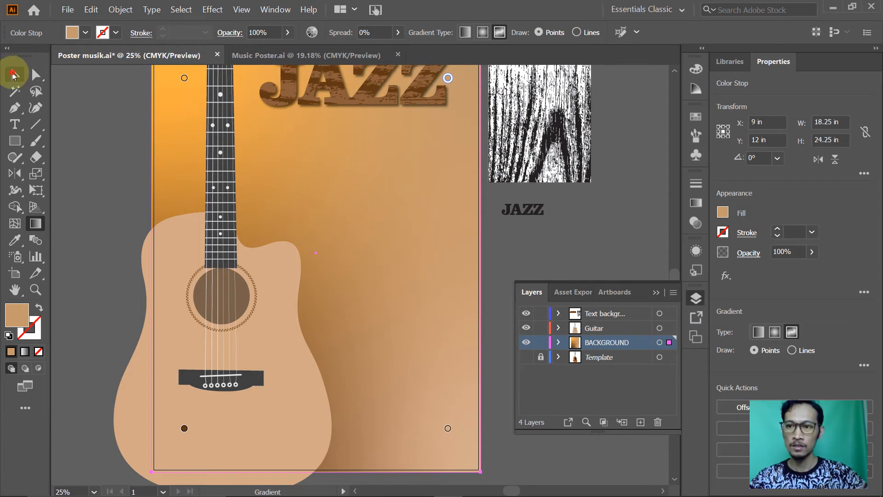
click(657, 292)
click(532, 290)
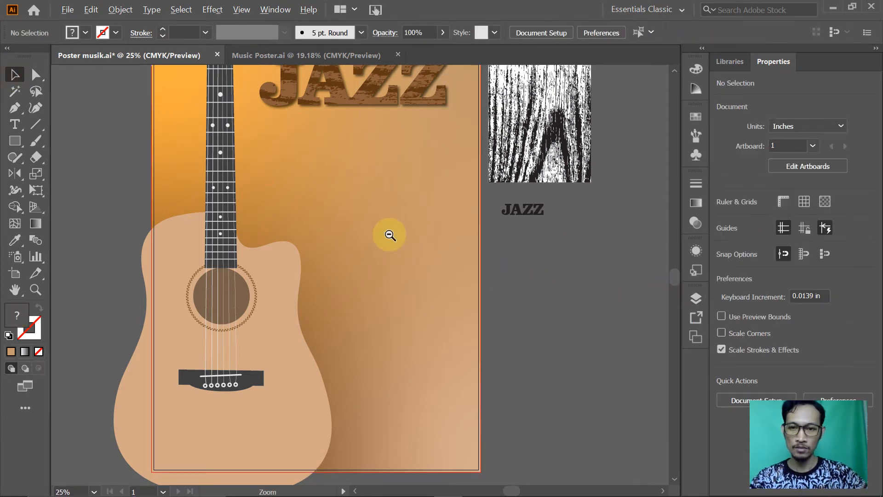
Save the poster document Poster musik.ai
alt+click(387, 228)
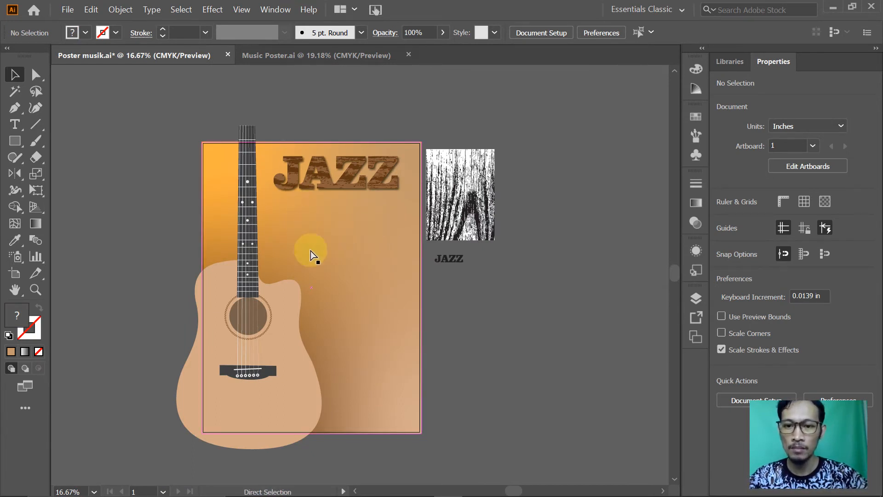
key(ctrl+s)
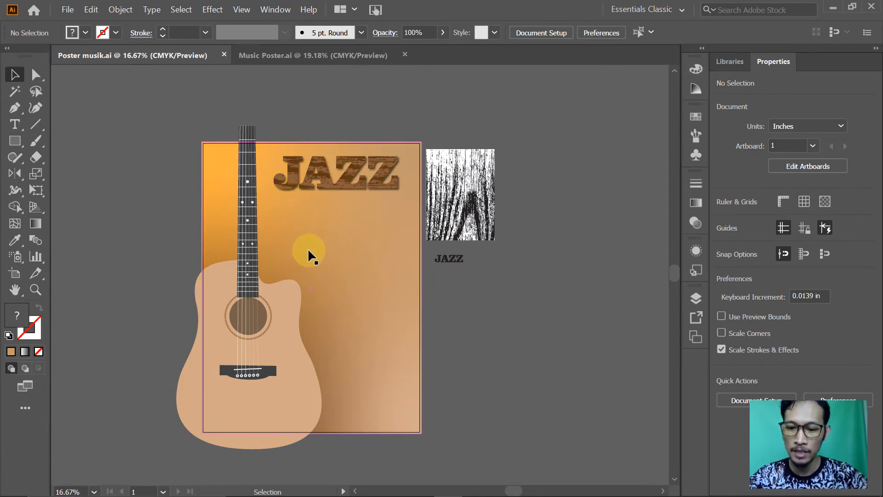
Compare the rings around the guitar's sound hole in the Music Poster.ai reference with those in Poster musik.ai at 100% zoom
key(ctrl+space)
drag(213, 197, 394, 370)
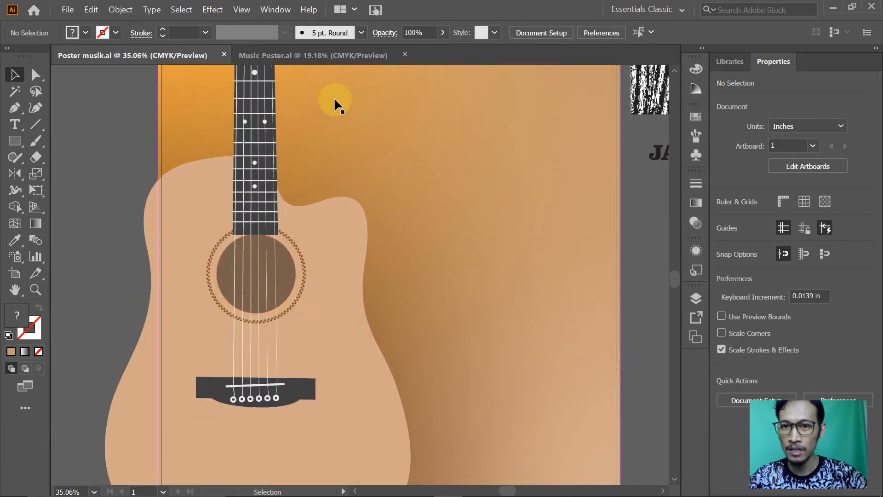
click(268, 55)
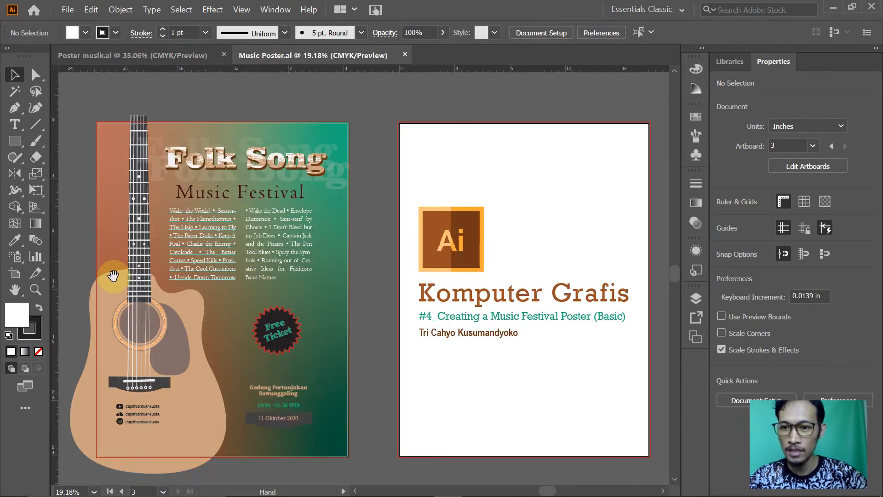
key(ctrl+space)
drag(97, 274, 219, 396)
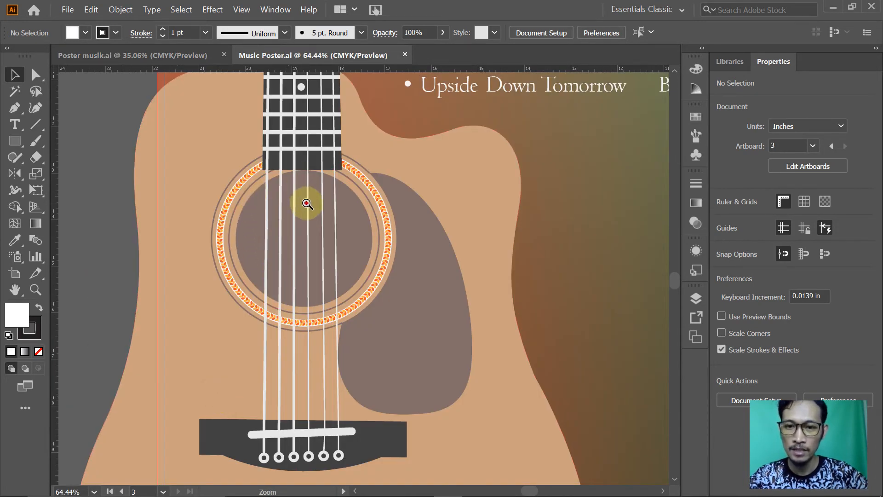
key(ctrl+1)
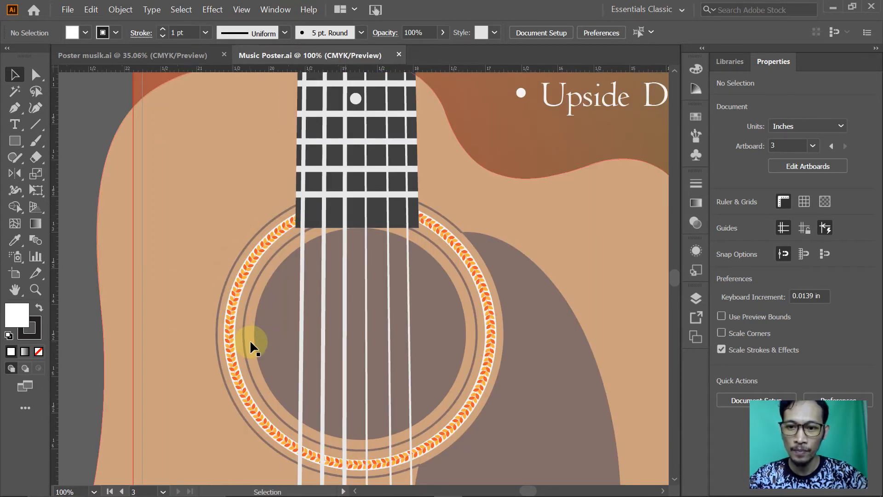
drag(384, 262, 336, 221)
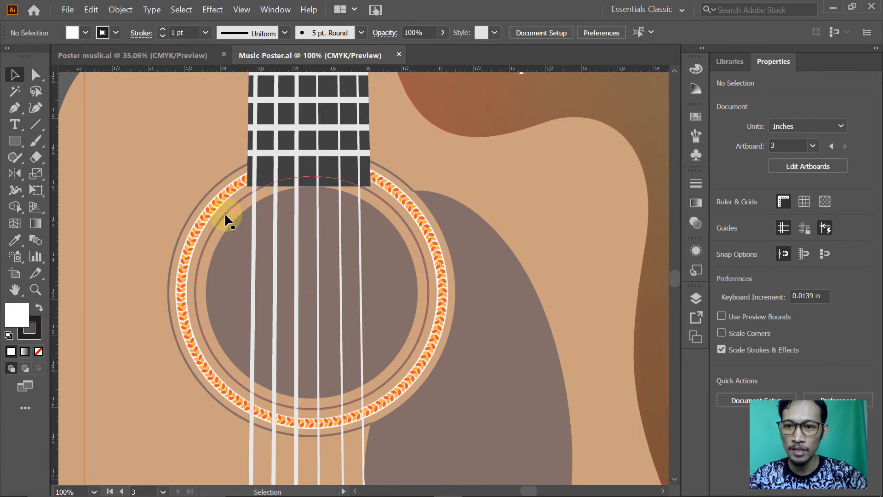
click(165, 54)
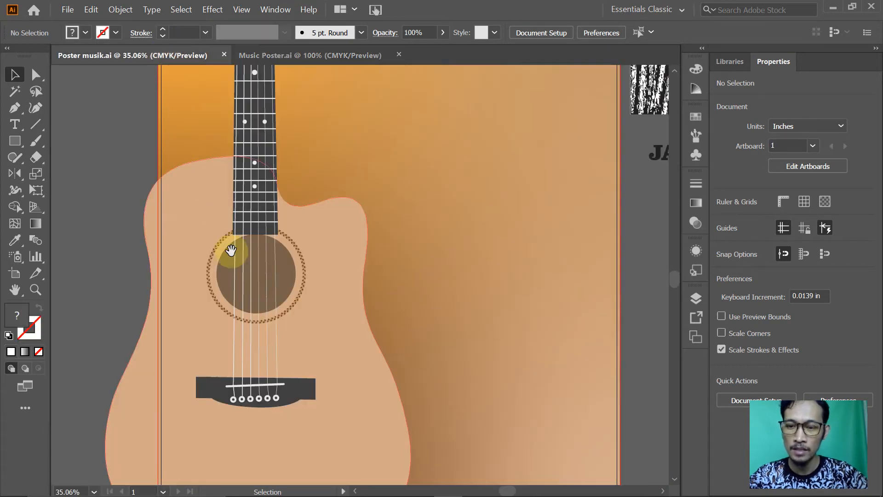
click(243, 270)
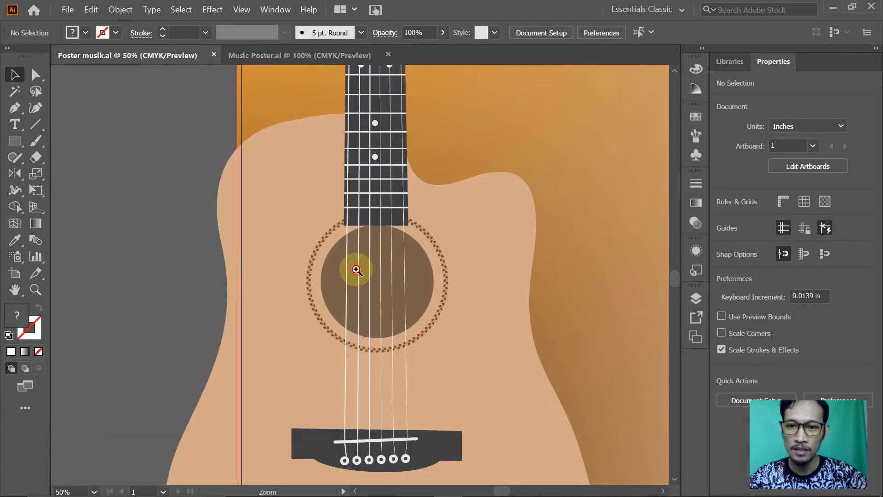
click(371, 271)
click(371, 271)
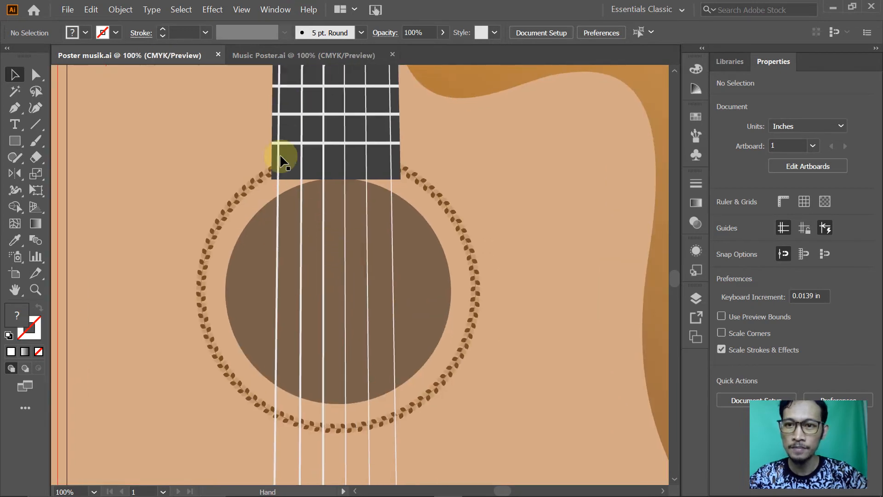
click(305, 56)
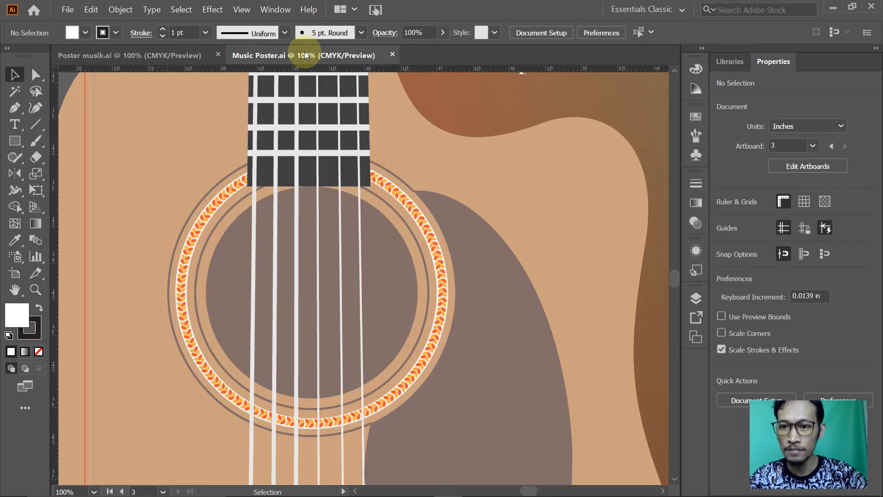
click(200, 57)
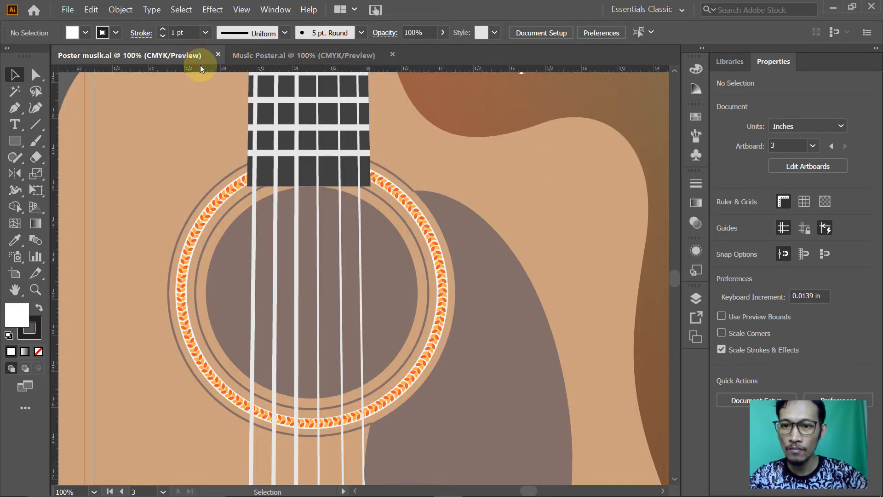
Scale a concentric copy of the brown sound hole circle to about 109%, about 3.41 in across
click(250, 244)
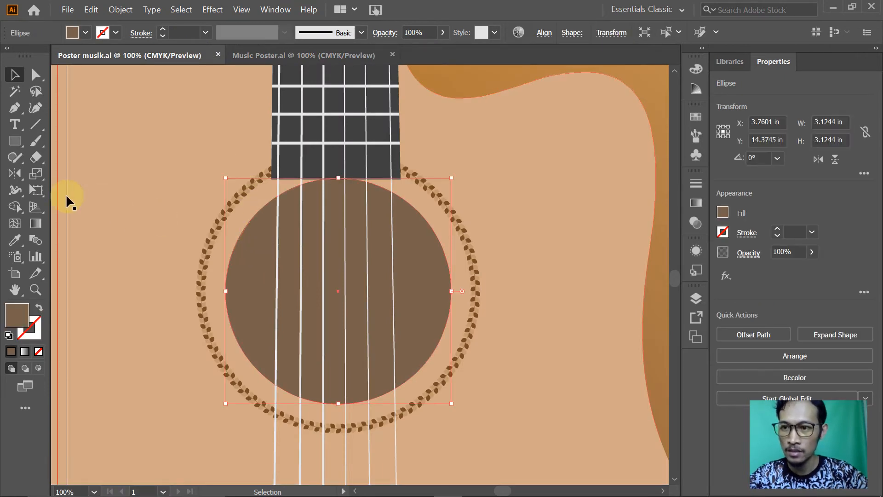
click(35, 173)
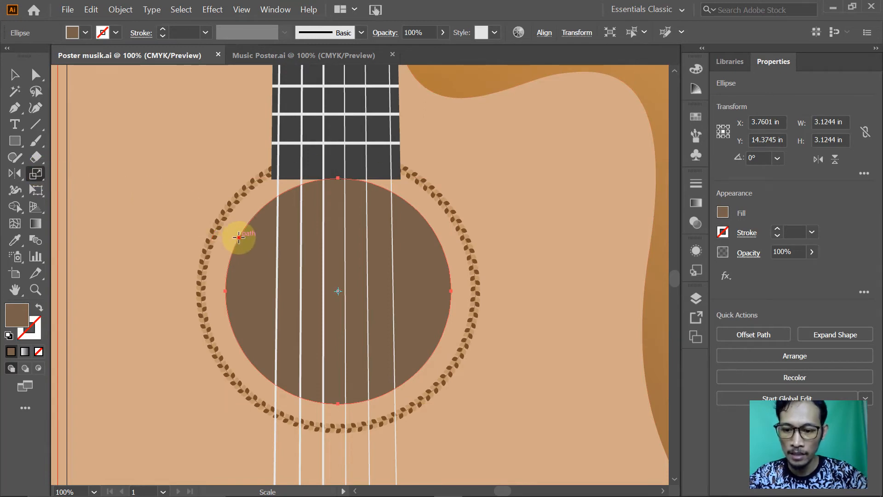
drag(239, 237, 230, 233)
key(shift)
key(alt)
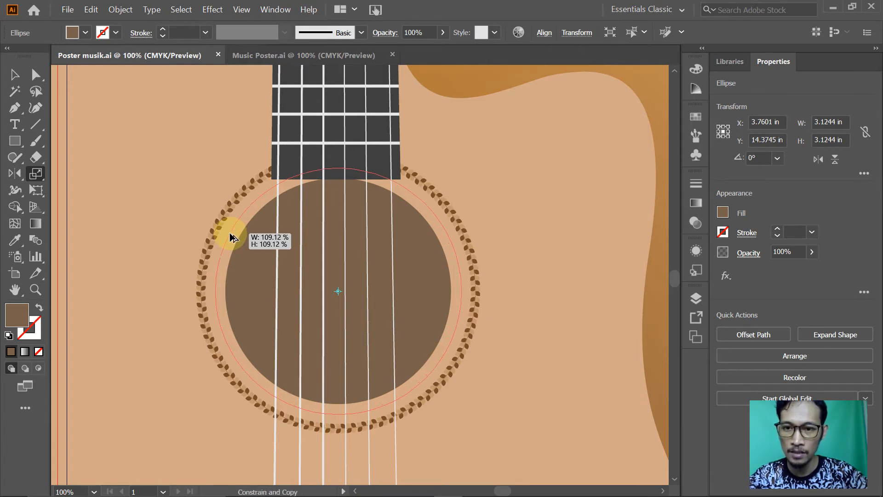
drag(232, 235, 230, 235)
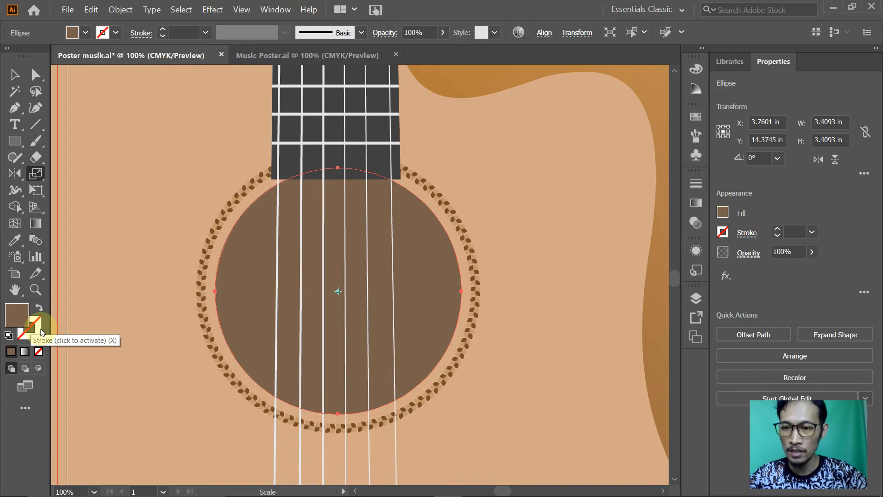
Swap the fill and stroke of the enlarged circle to make it an unfilled brown outline, and deselect it
click(40, 308)
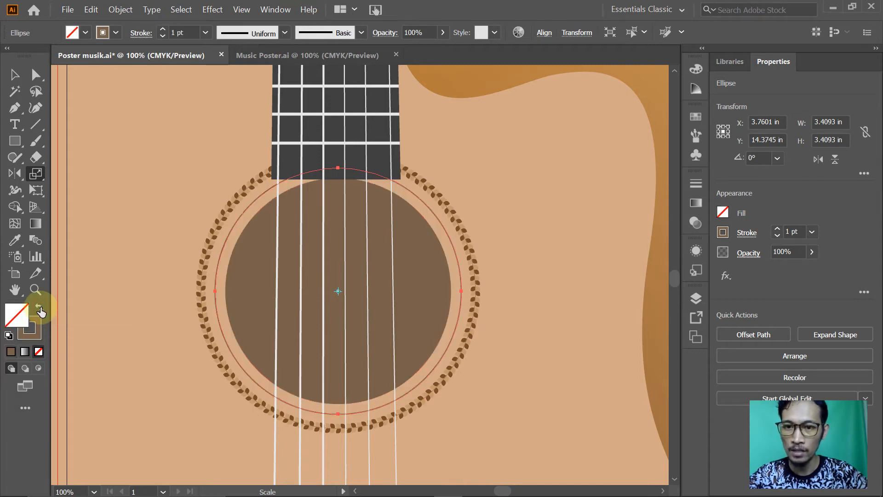
click(14, 74)
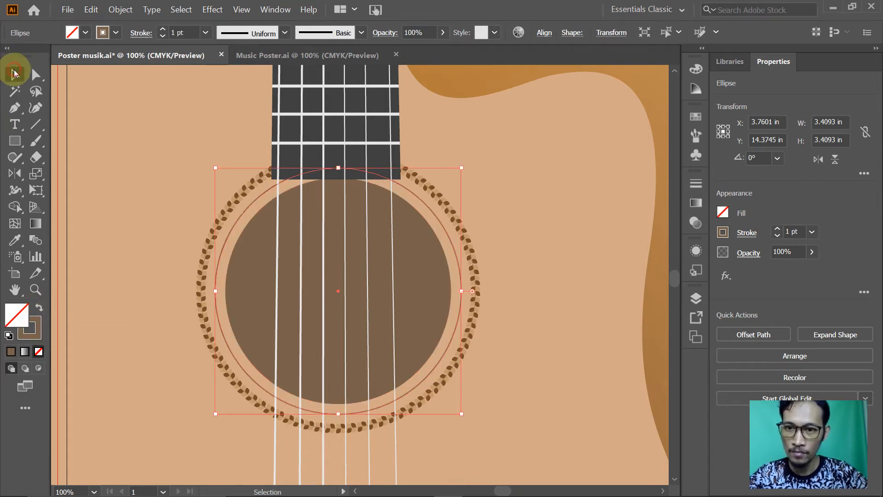
click(114, 147)
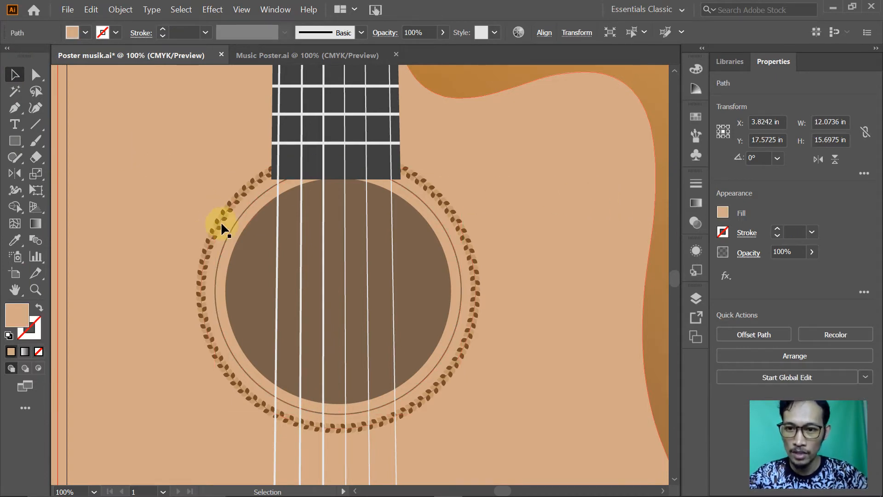
Scale a concentric copy of the thin brown ring to about 4.24 in across, outside the leaf-pattern ring
click(229, 232)
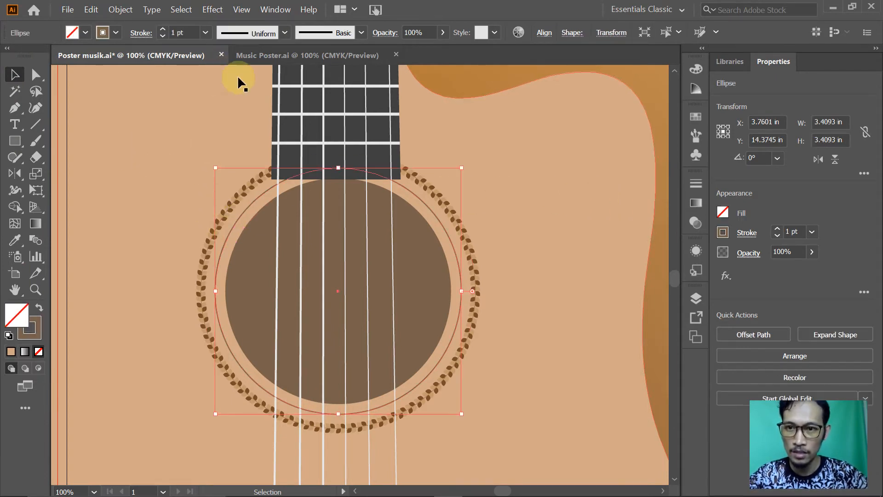
click(37, 177)
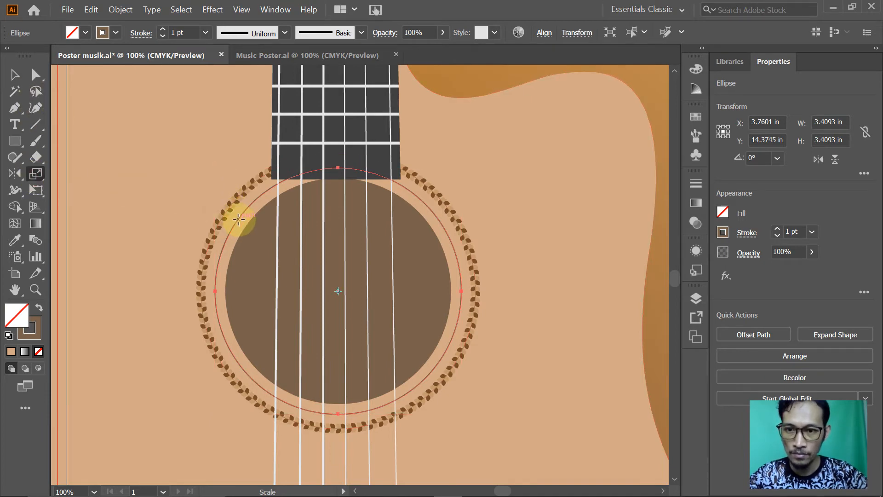
drag(236, 219, 215, 203)
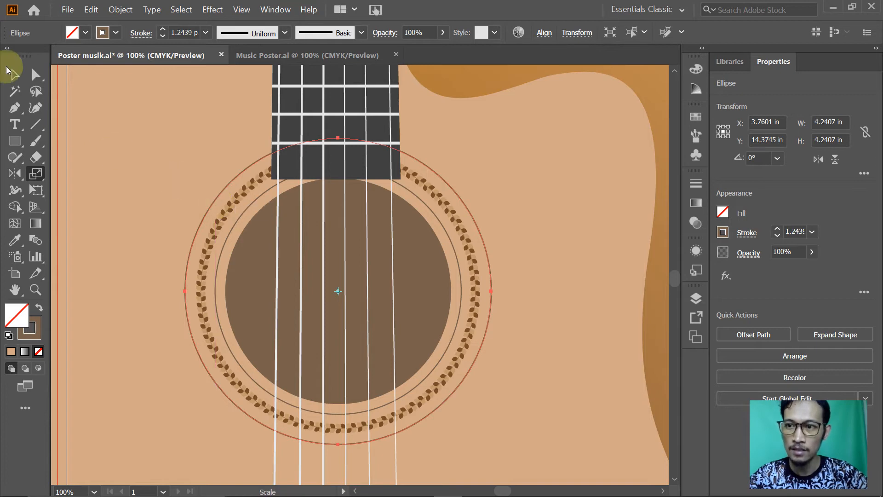
click(12, 74)
click(148, 159)
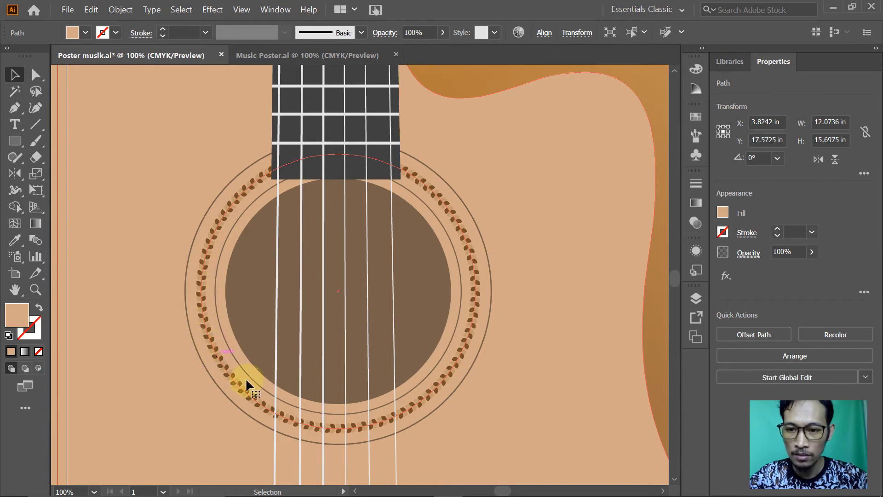
Scale a concentric copy of the inner thin ring to about 3.81 in across, along the leaf-pattern ring
click(205, 260)
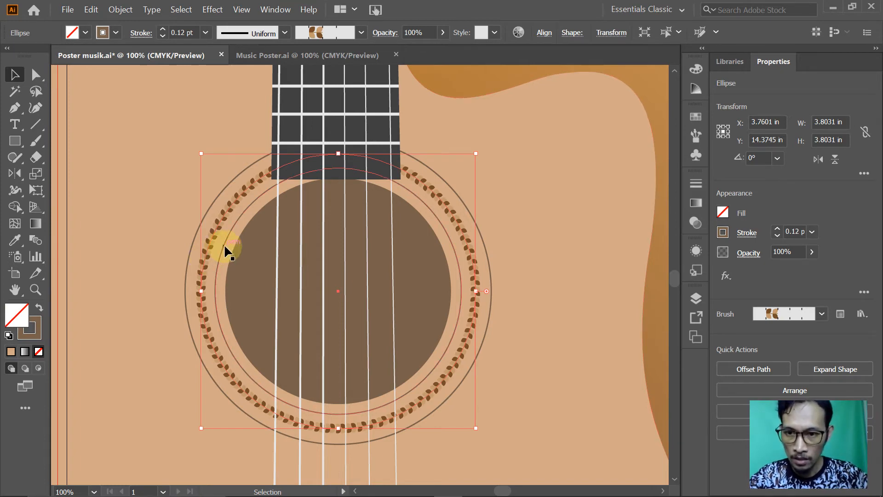
click(225, 246)
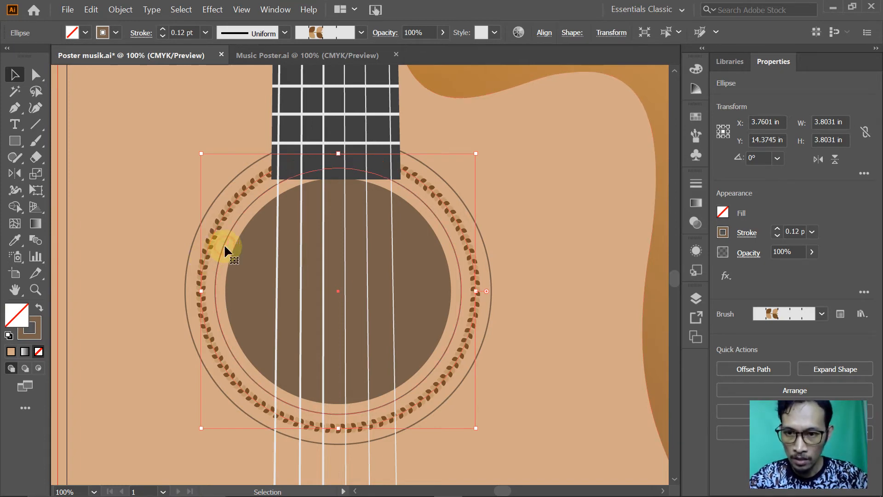
click(36, 190)
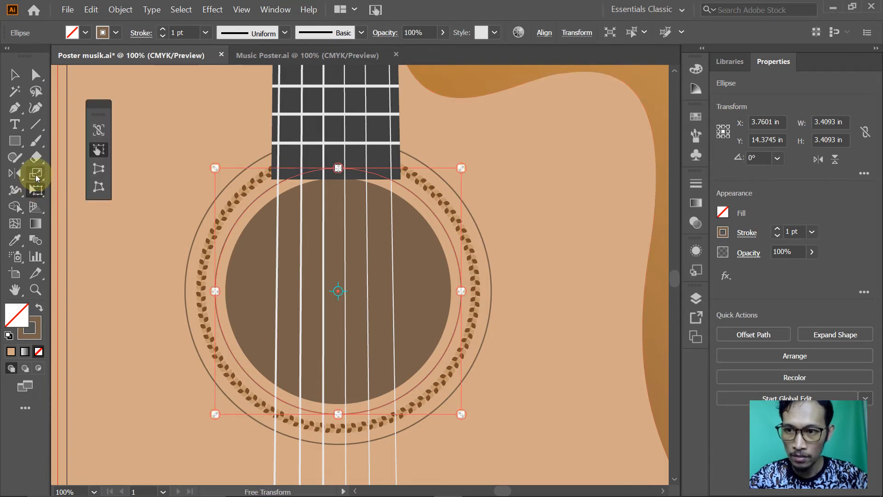
click(36, 174)
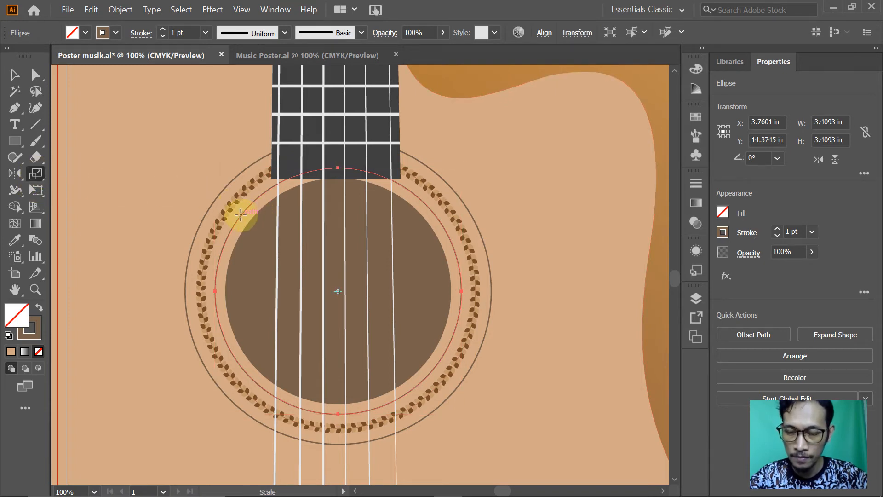
drag(240, 214, 232, 207)
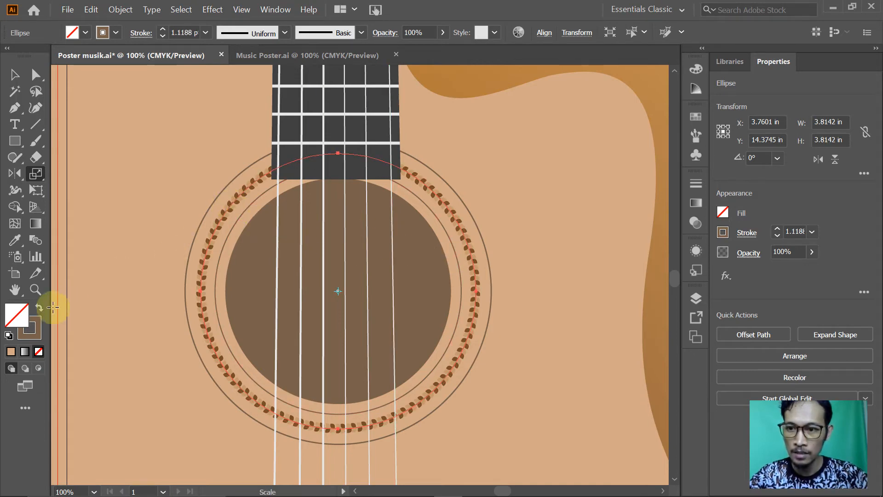
Give the ring copy along the leaf pattern the lightest gray stroke color and a 3 pt stroke weight
click(750, 159)
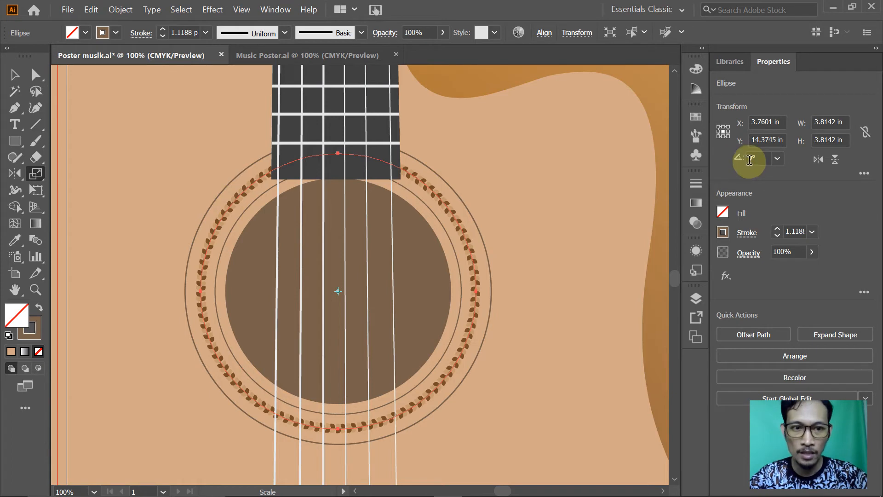
click(727, 234)
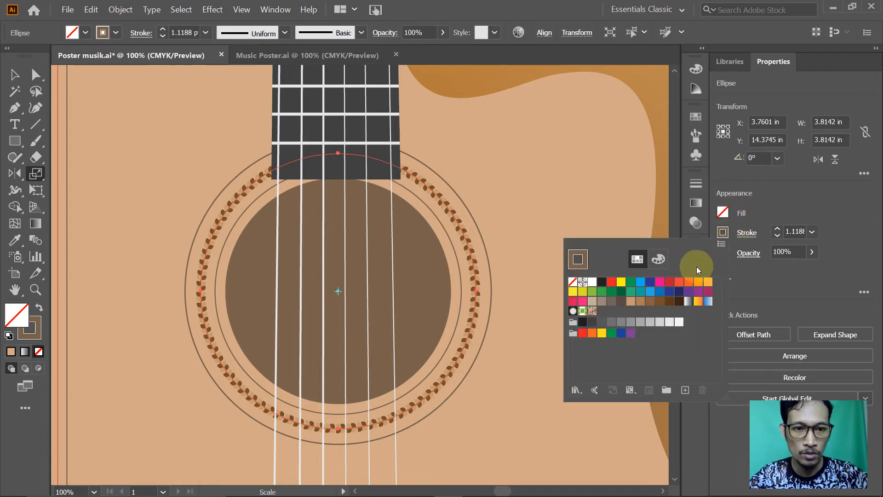
click(679, 324)
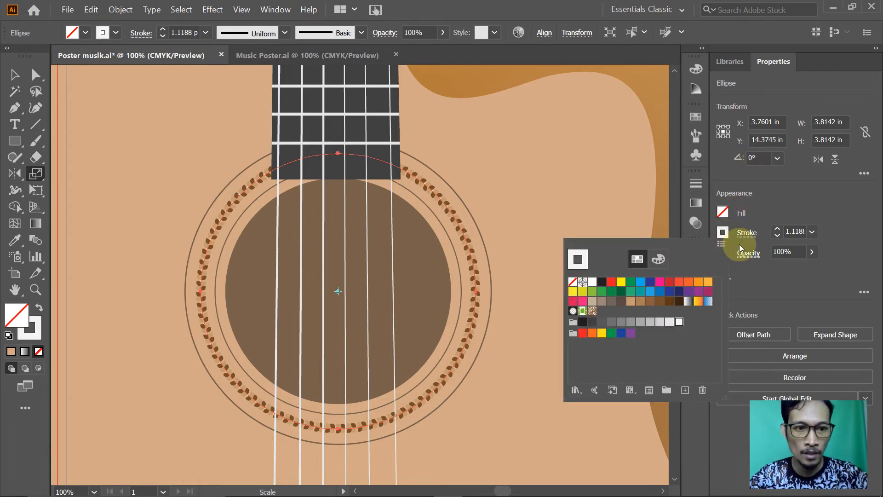
click(798, 233)
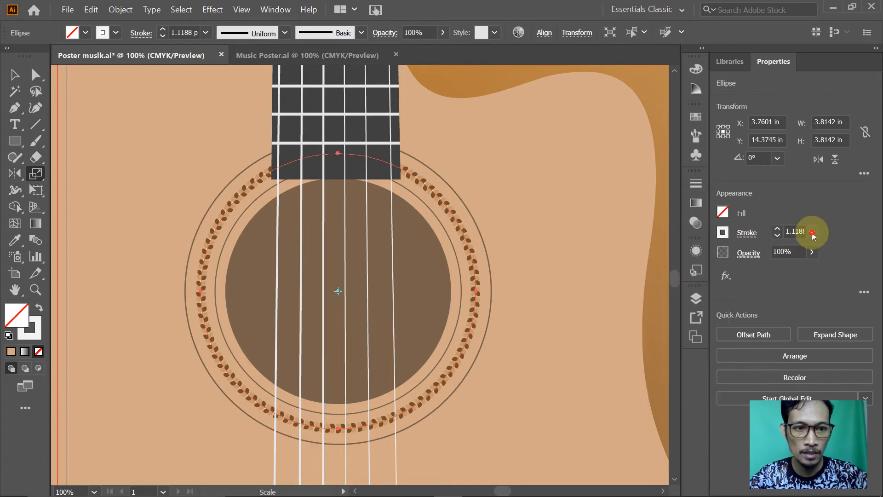
click(813, 233)
click(831, 291)
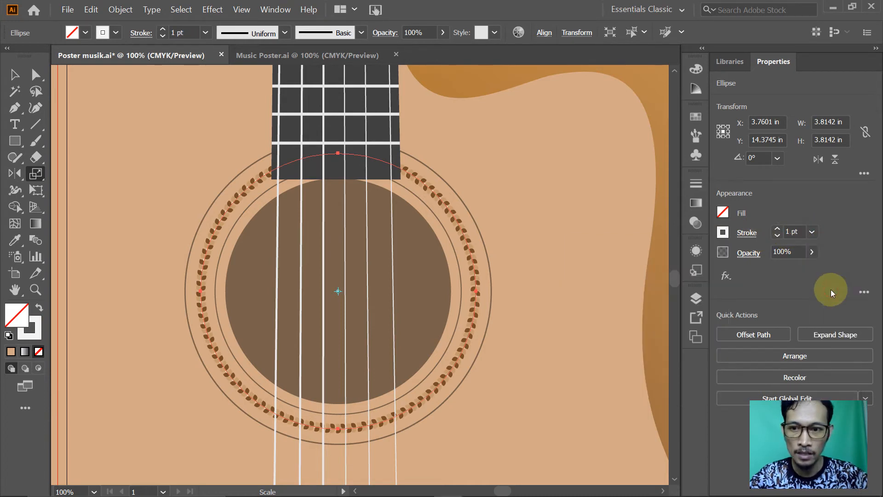
click(813, 234)
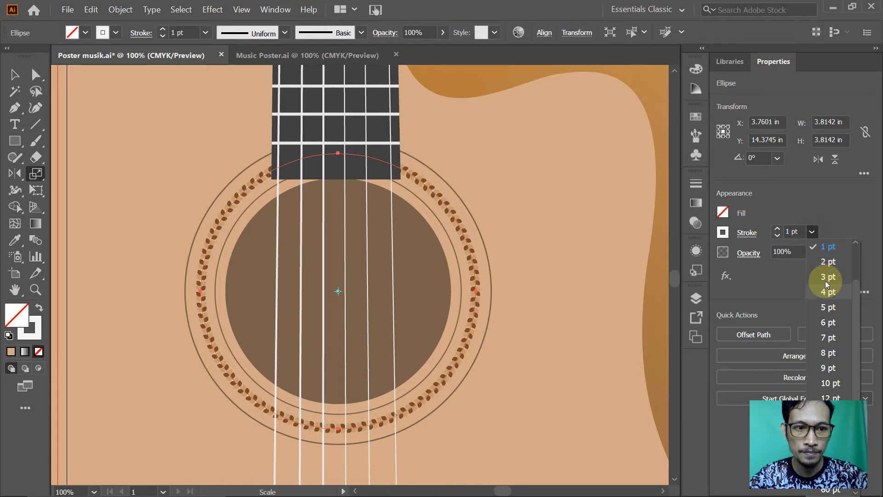
click(826, 279)
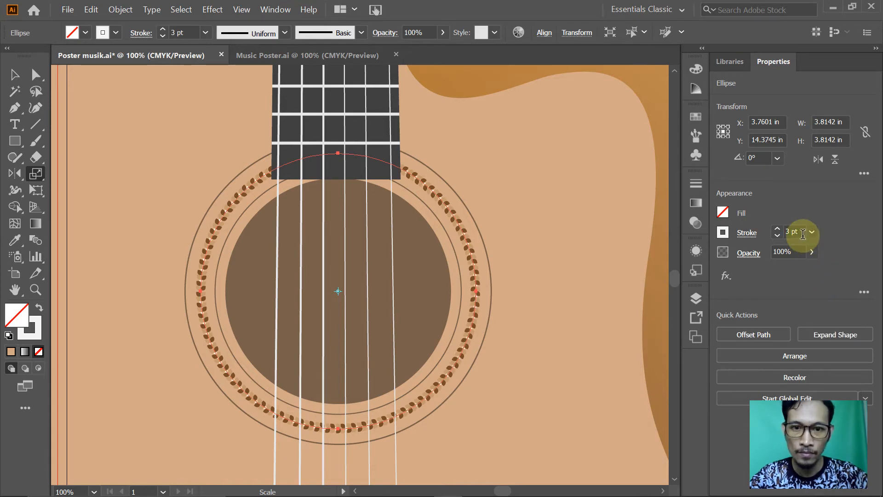
Increase the stroke weight of the ring along the leaf pattern to 12 pt, trying 6 pt and 9 pt first
click(813, 232)
click(834, 292)
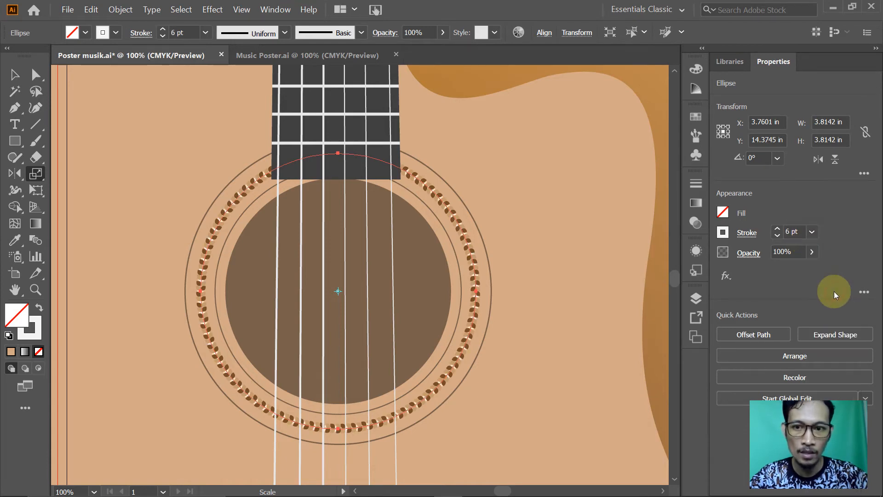
click(812, 232)
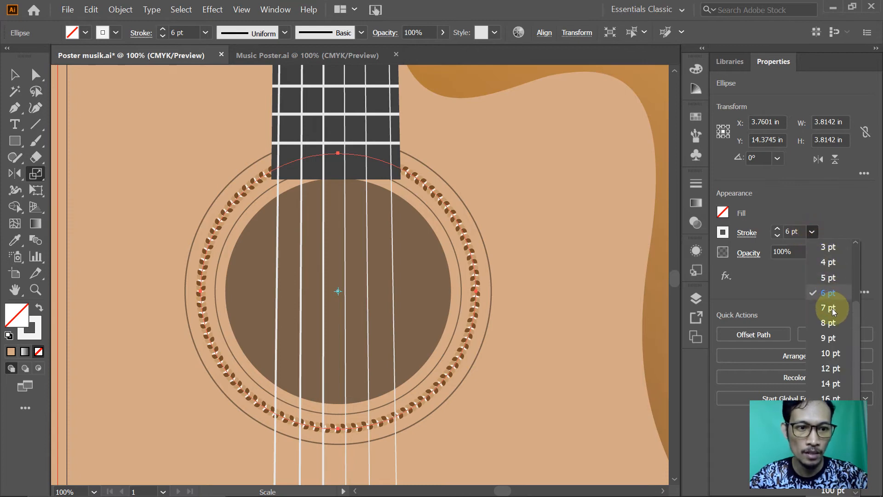
click(832, 333)
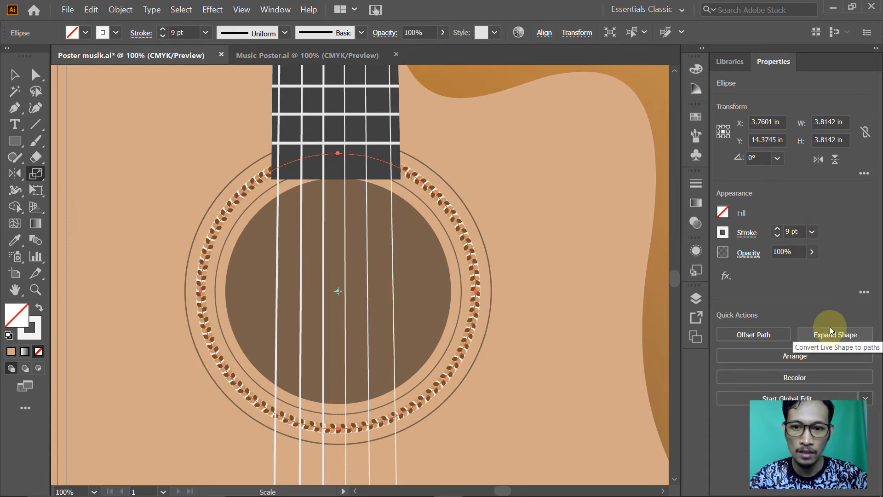
click(814, 233)
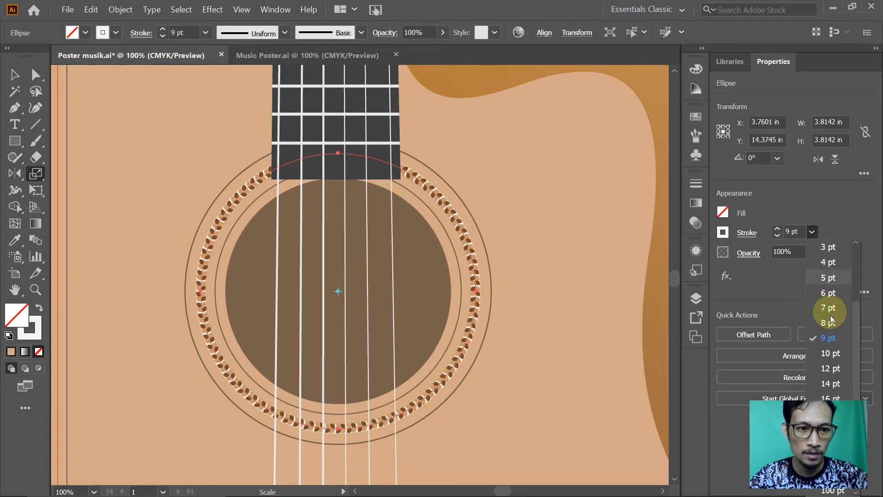
click(835, 368)
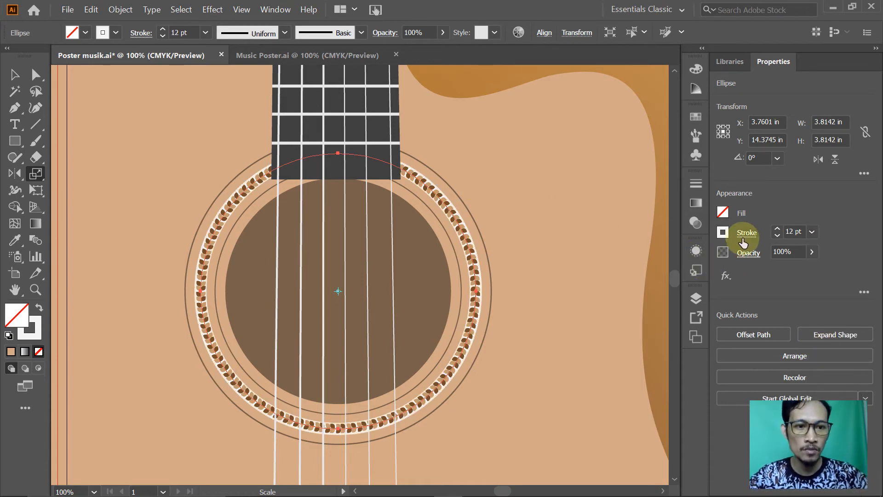
Try orange and light brown stroke colors on the leaf-pattern ring, ending with the lightest gray
click(723, 232)
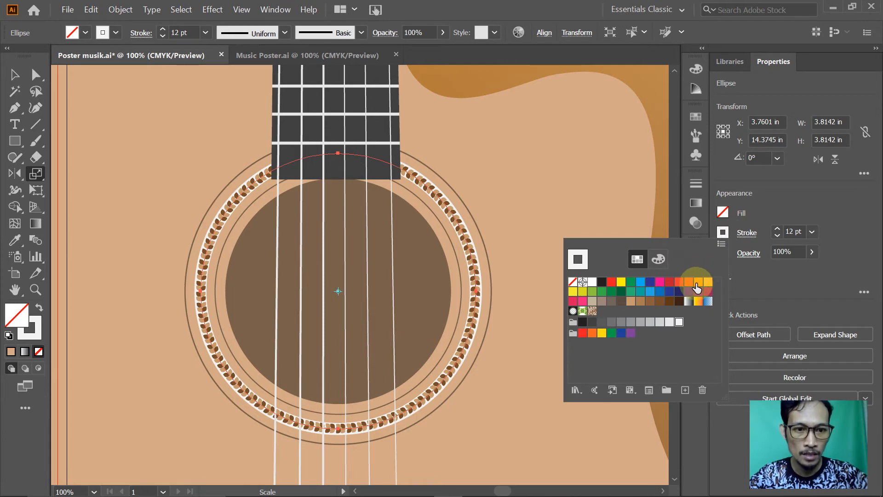
click(698, 281)
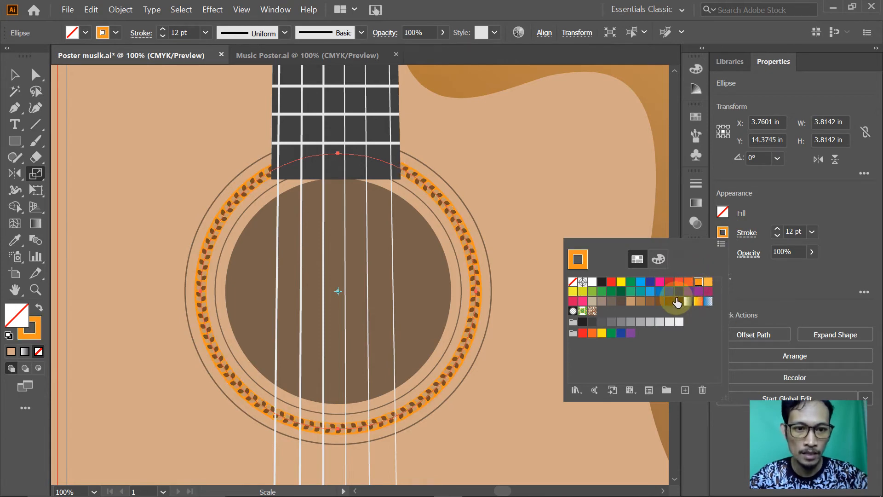
click(631, 302)
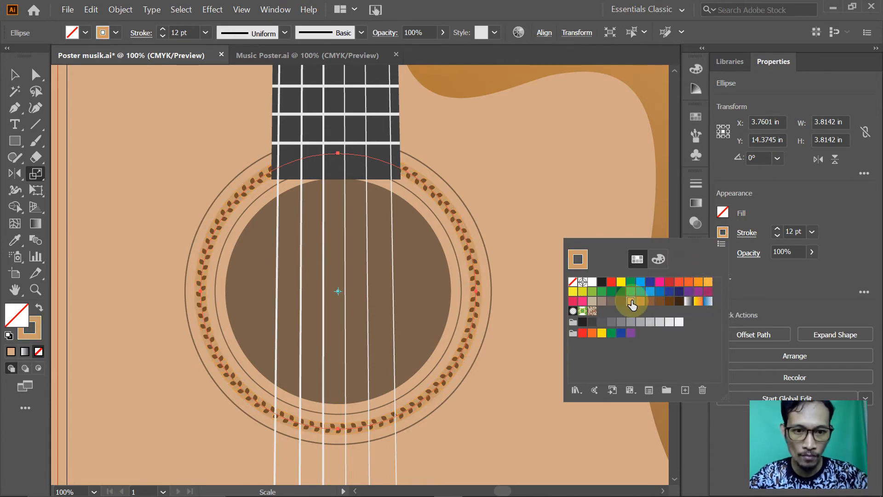
click(679, 322)
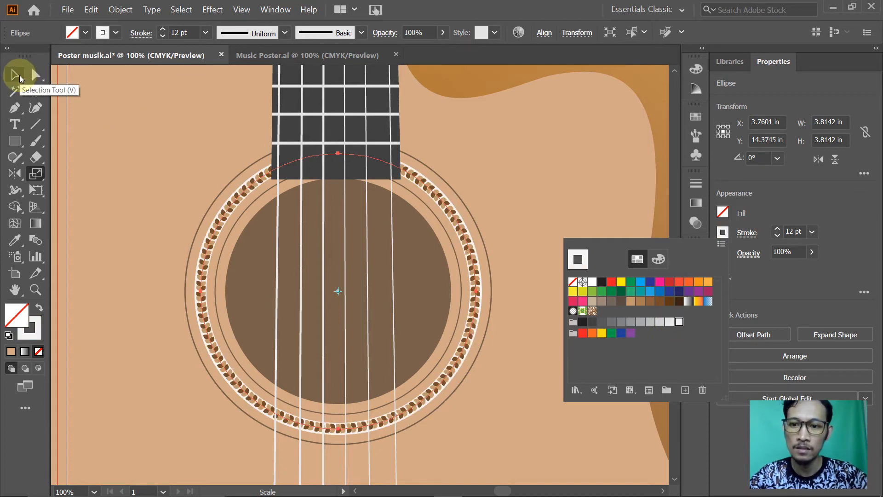
Select the guitar body in place of the ring and save the poster file
click(20, 79)
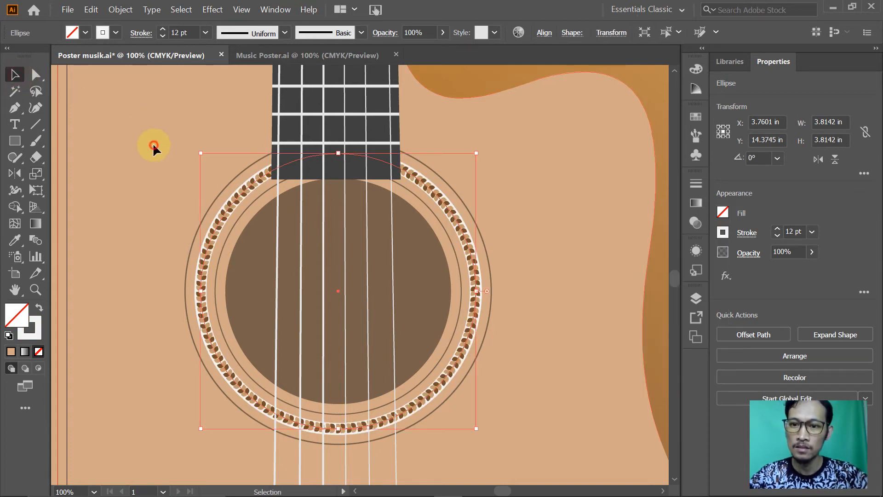
click(186, 181)
ctrl+alt+click(371, 228)
ctrl+alt+click(414, 251)
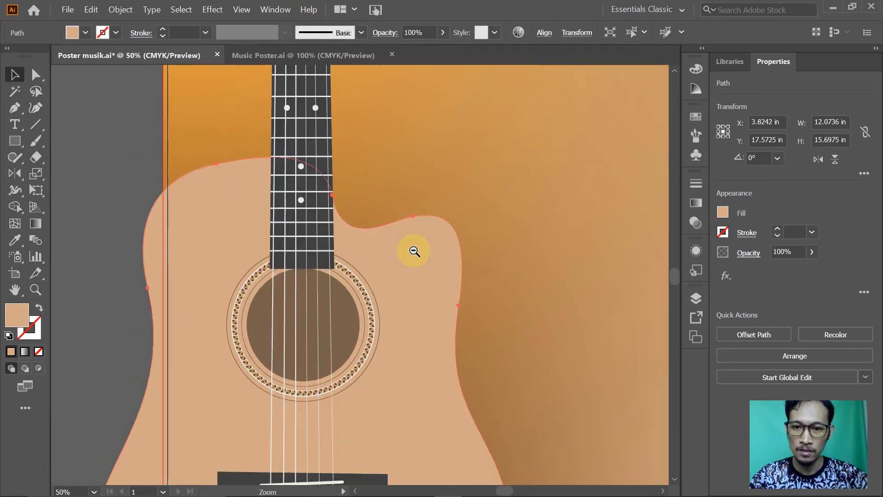
ctrl+alt+click(390, 261)
drag(348, 282, 332, 229)
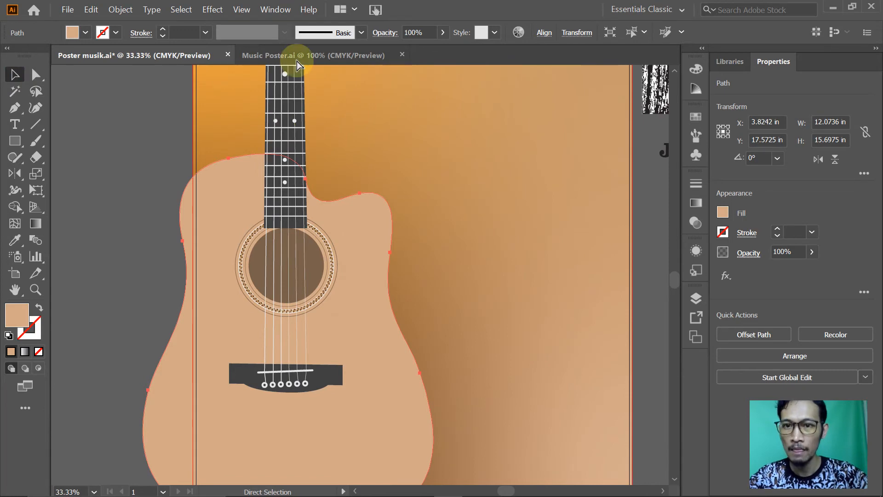
key(ctrl+s)
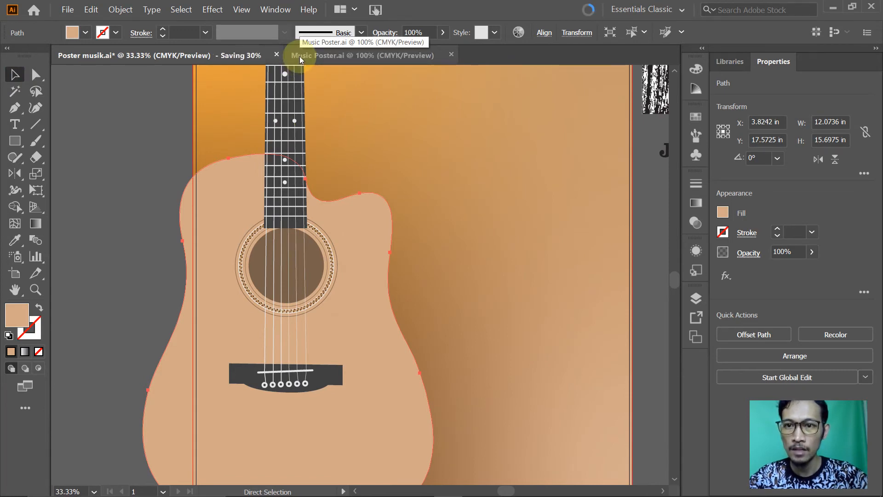
key(v)
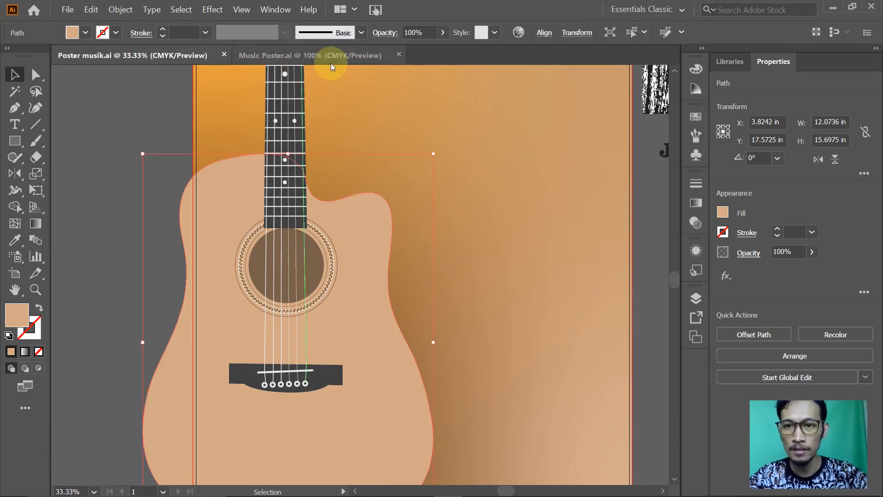
Compare the guitar around the sound hole with the finished guitar in the reference file Music Poster.ai
ctrl+alt+click(476, 142)
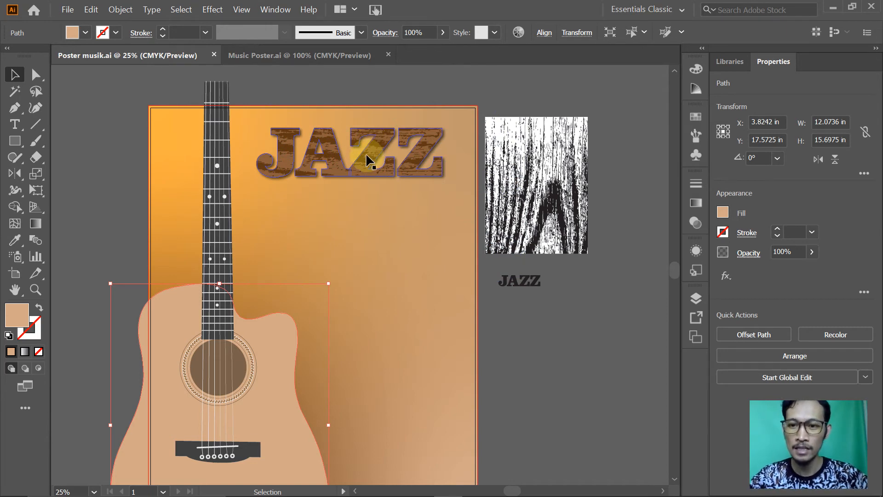
drag(333, 266, 341, 187)
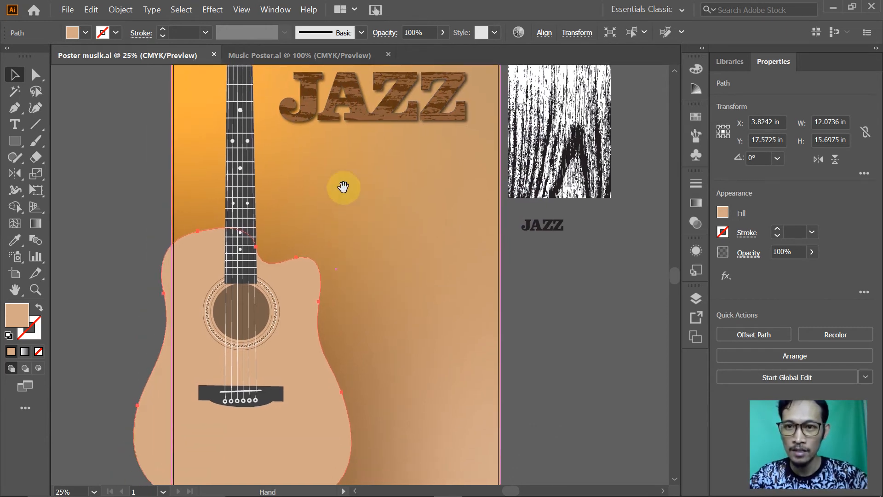
click(276, 56)
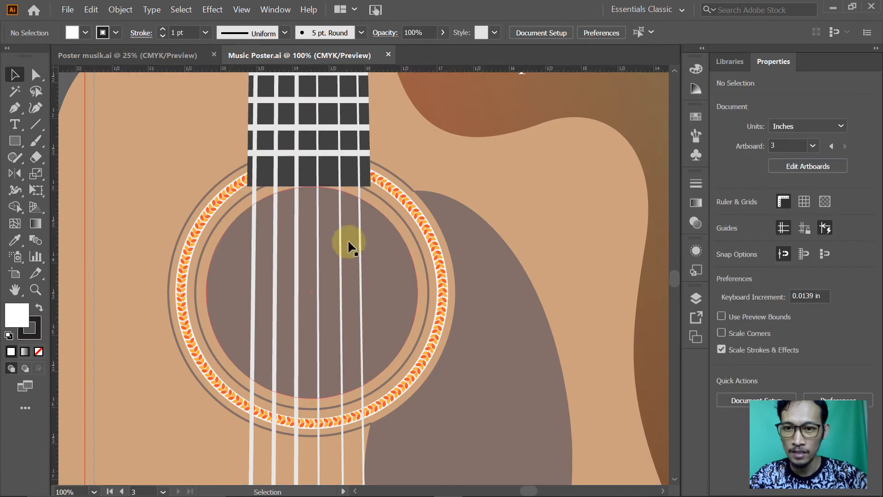
drag(469, 324, 405, 287)
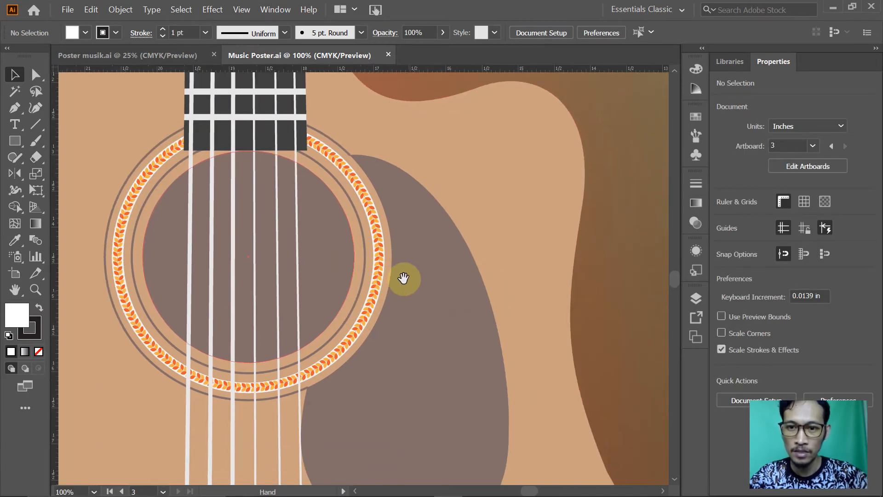
ctrl+alt+click(403, 277)
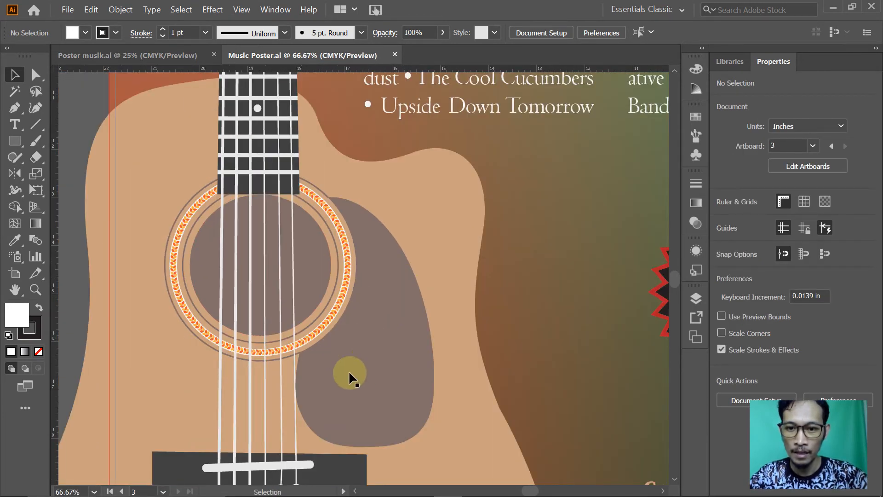
click(178, 55)
click(290, 316)
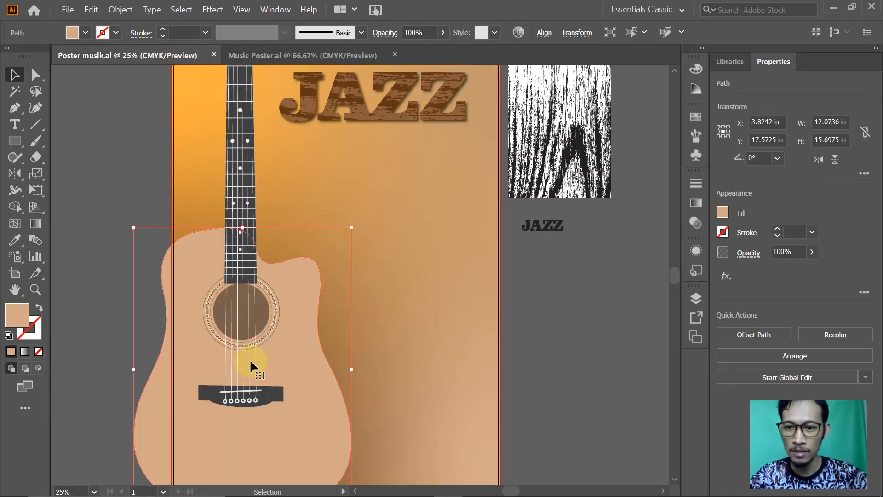
Examine the "Music Festival" subtitle and its character settings in Music Poster.ai, and return to Poster musik.ai
click(337, 52)
ctrl+alt+click(373, 158)
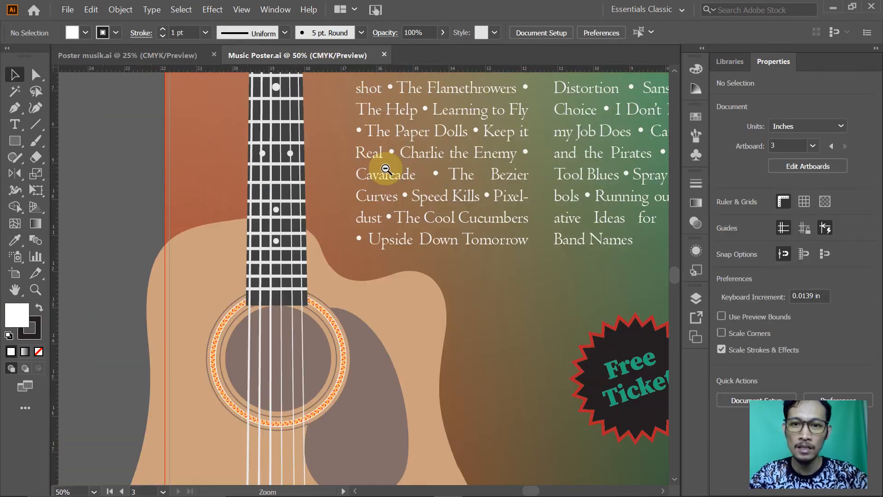
ctrl+alt+click(434, 163)
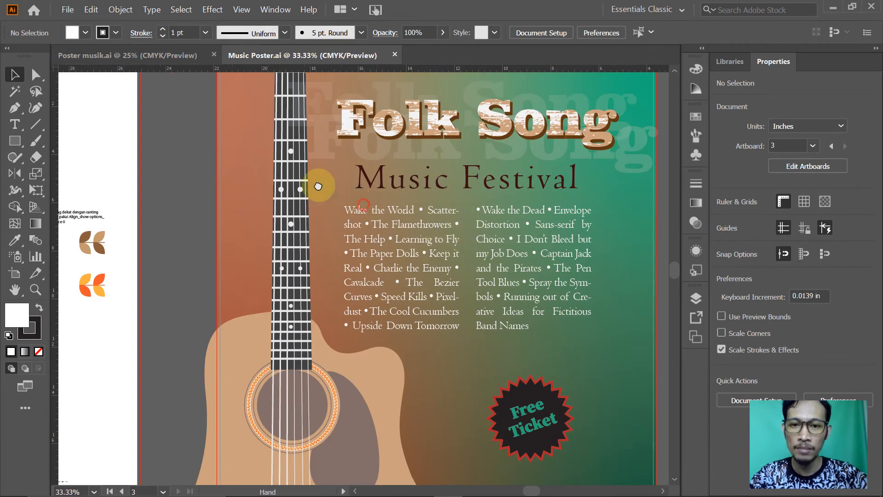
drag(318, 186, 239, 159)
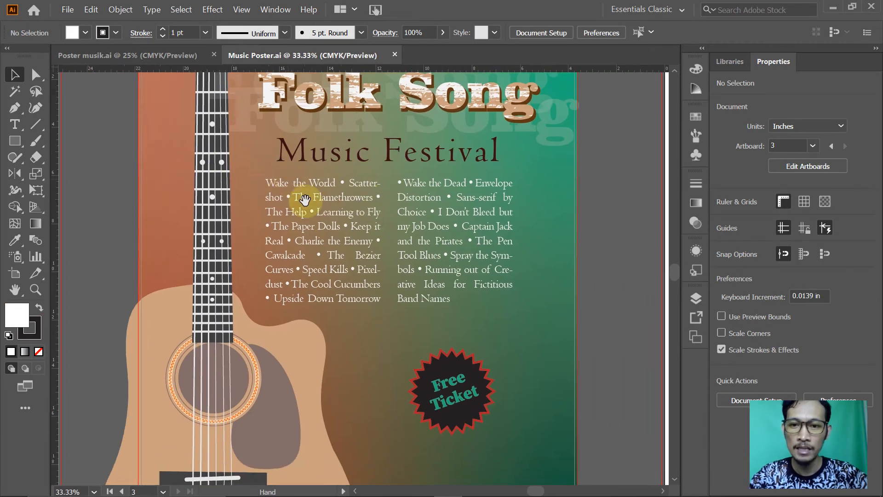
click(422, 159)
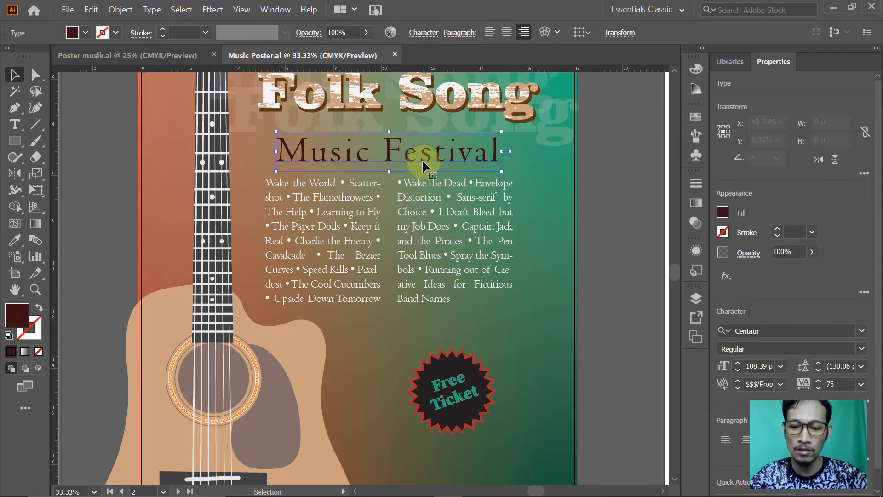
key(a)
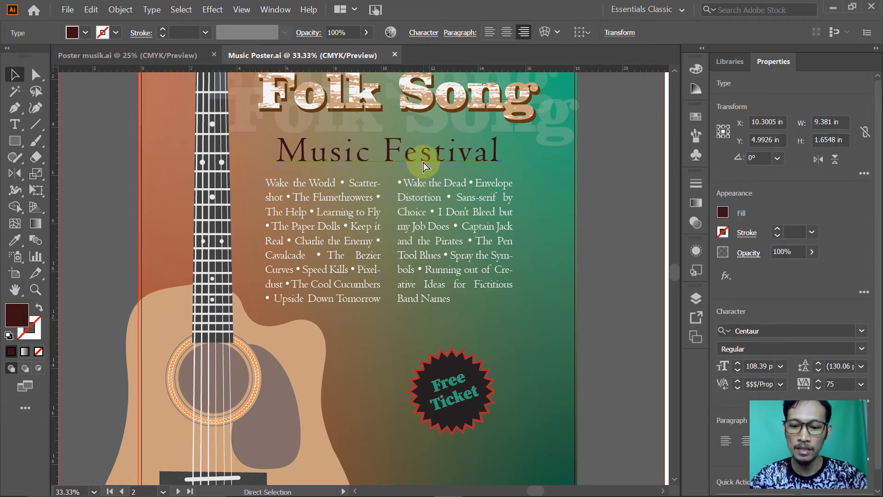
key(v)
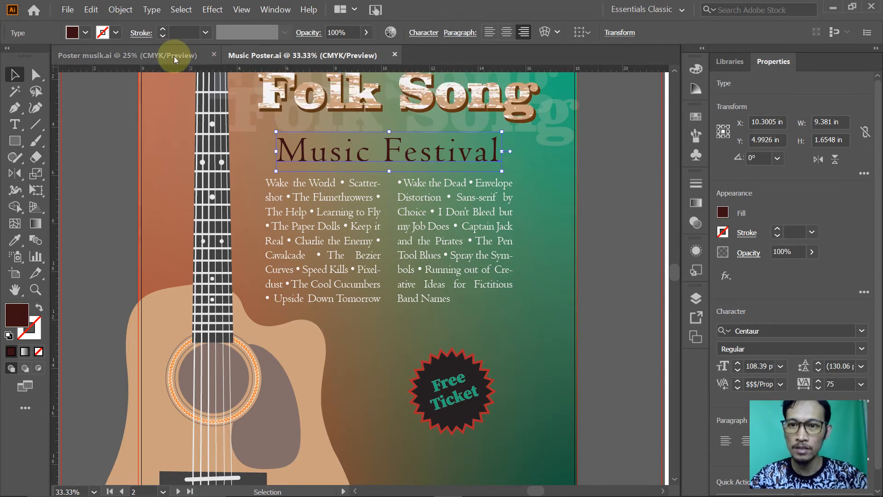
click(174, 56)
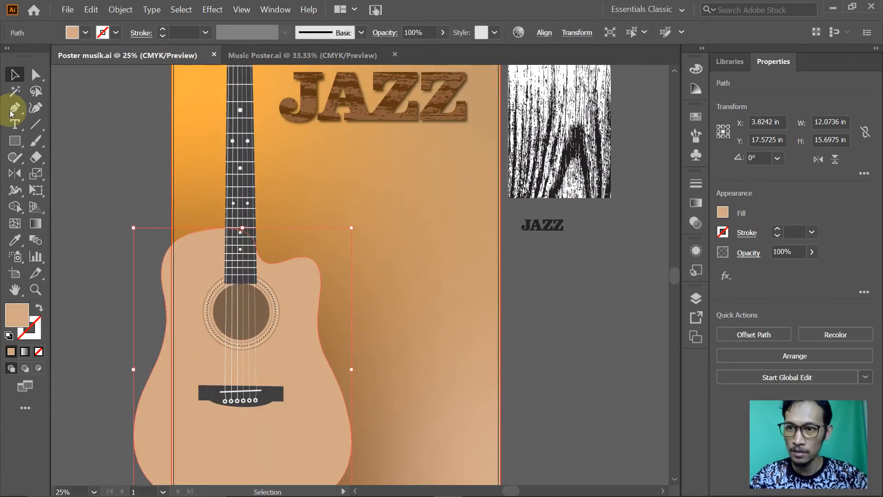
click(15, 124)
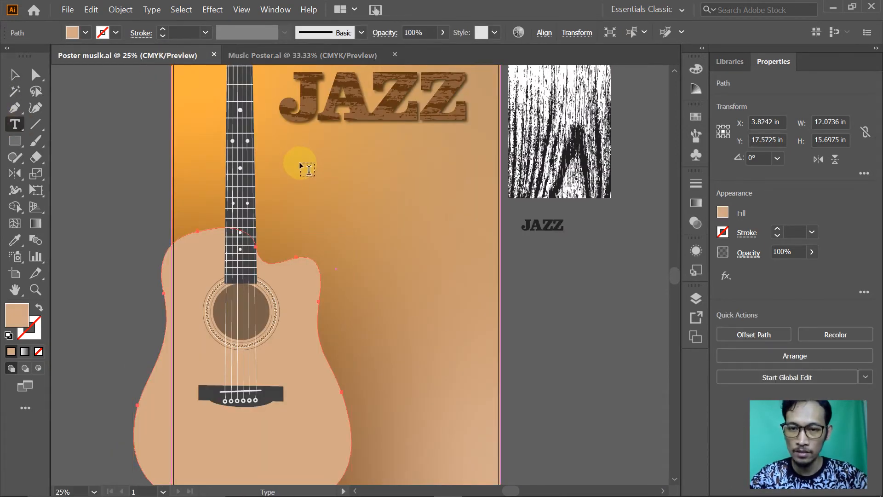
click(300, 165)
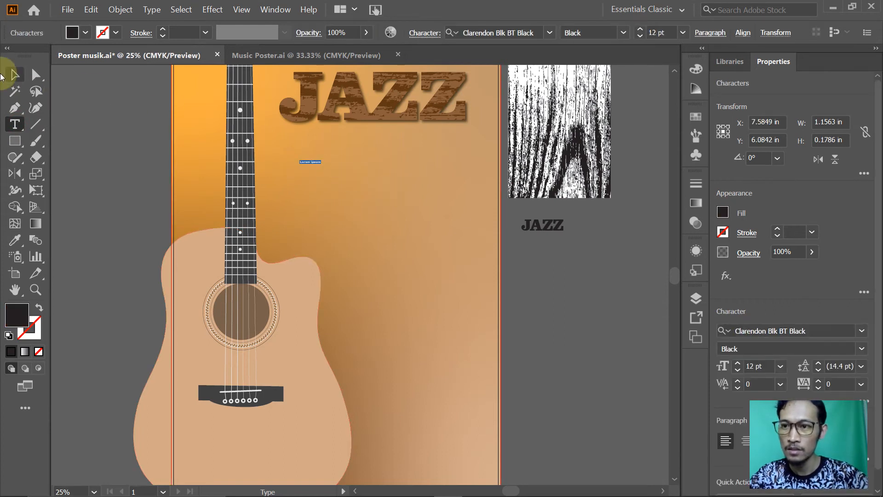
click(14, 75)
key(ctrl+z)
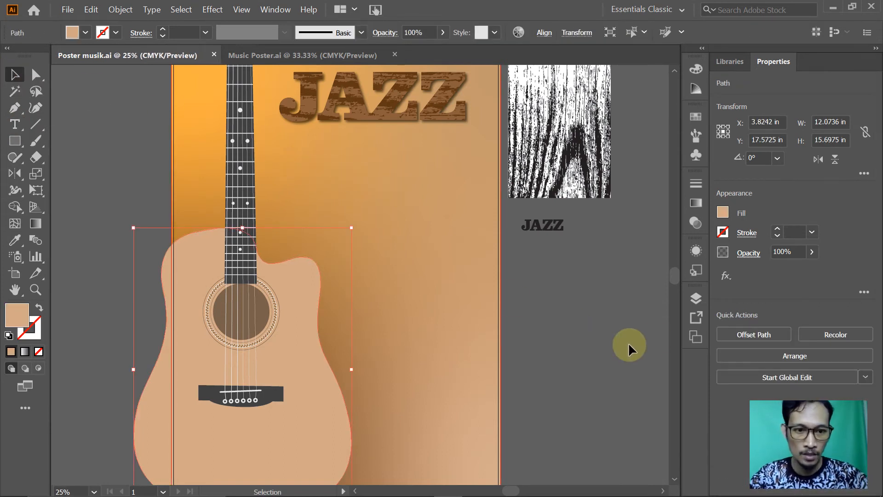
Add the text "Music Festival" below the JAZZ title on the text background layer and enlarge it to about 8.23 in wide
click(696, 299)
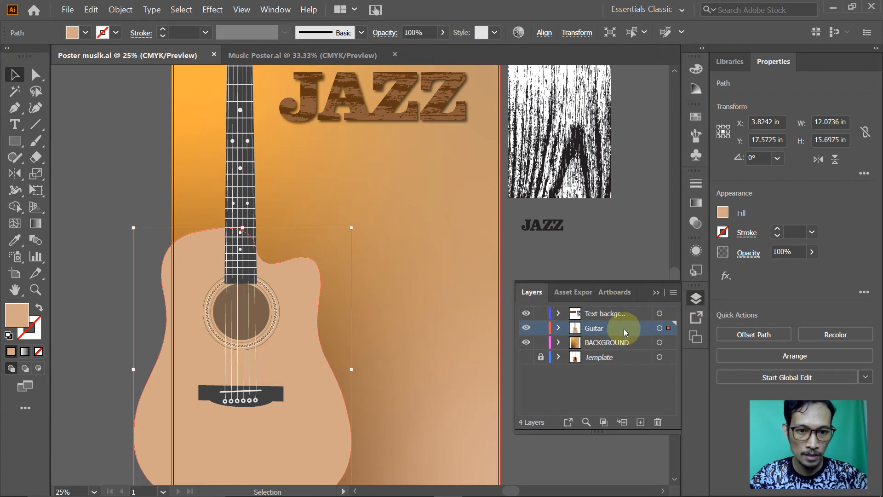
click(603, 314)
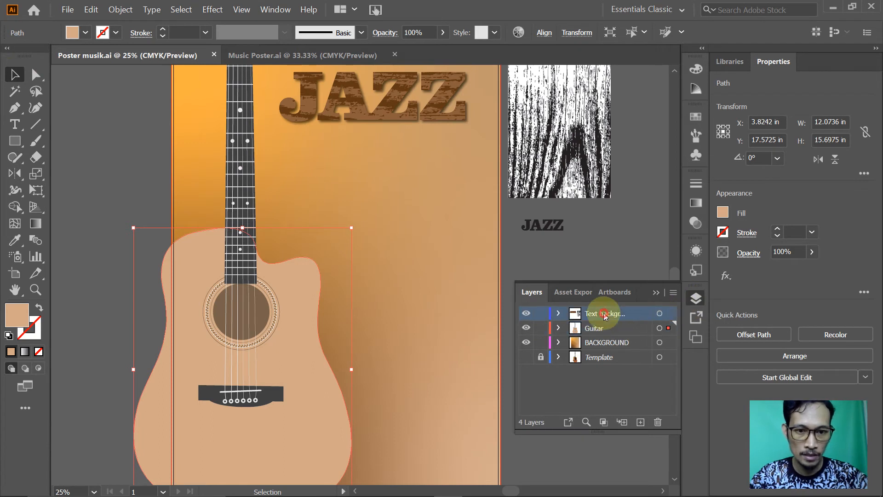
click(19, 125)
click(305, 175)
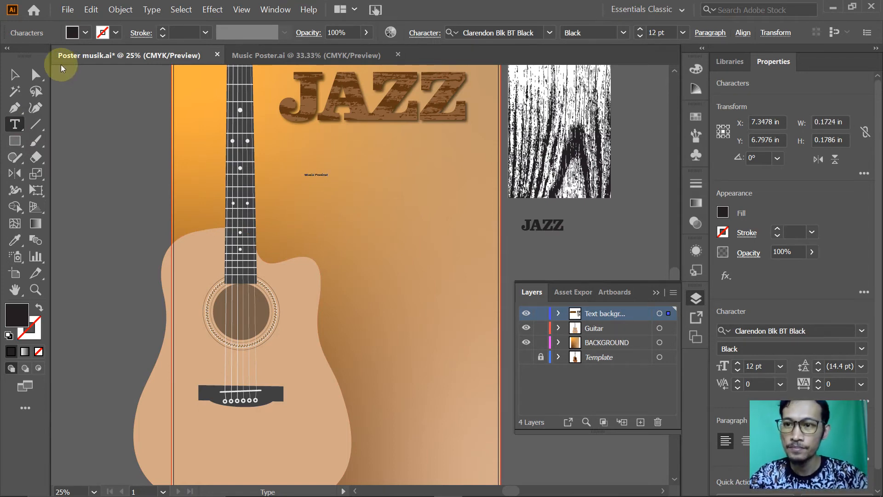
click(16, 75)
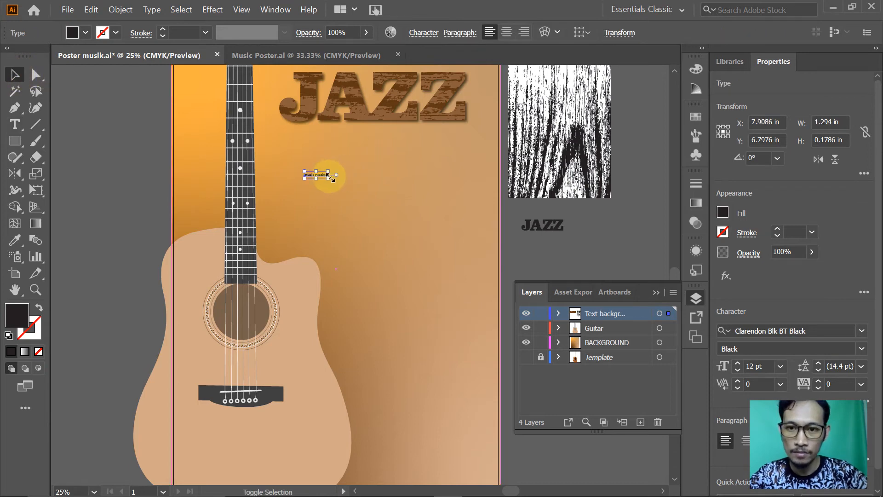
drag(330, 181, 454, 247)
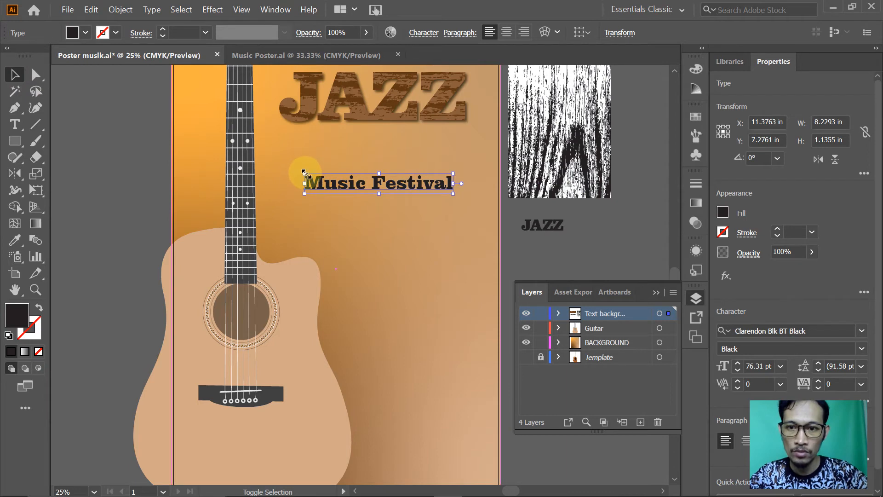
Enlarge the "Music Festival" subtitle to about 9.83 in wide, centre it below the JAZZ title and deselect it
drag(304, 174, 277, 148)
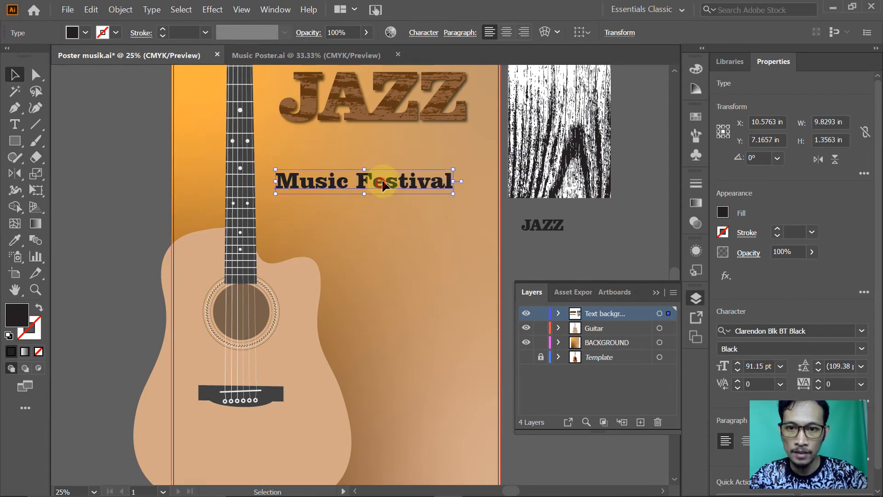
drag(384, 184, 394, 153)
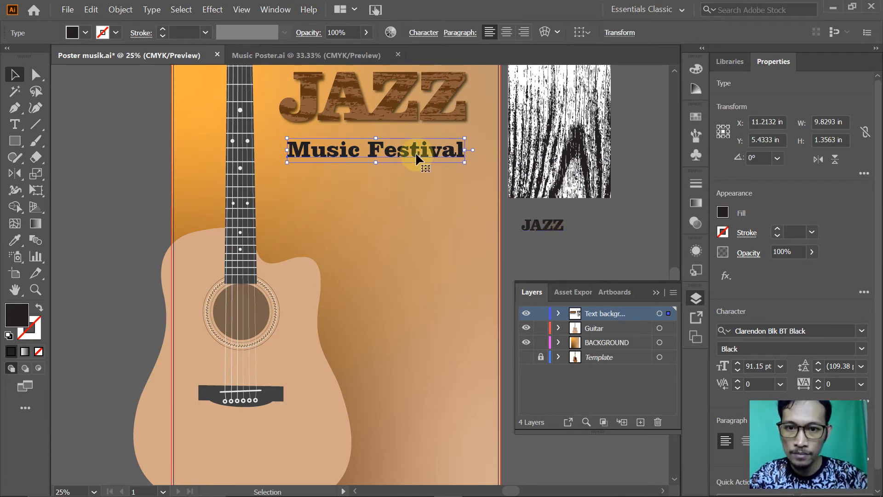
drag(417, 158, 374, 156)
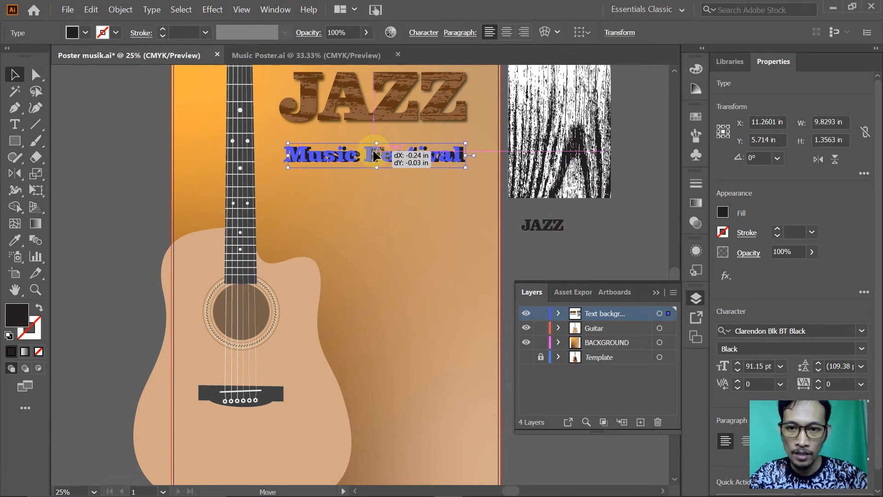
mouse_move(374, 156)
mouse_down()
mouse_move(375, 146)
mouse_move(375, 160)
mouse_up()
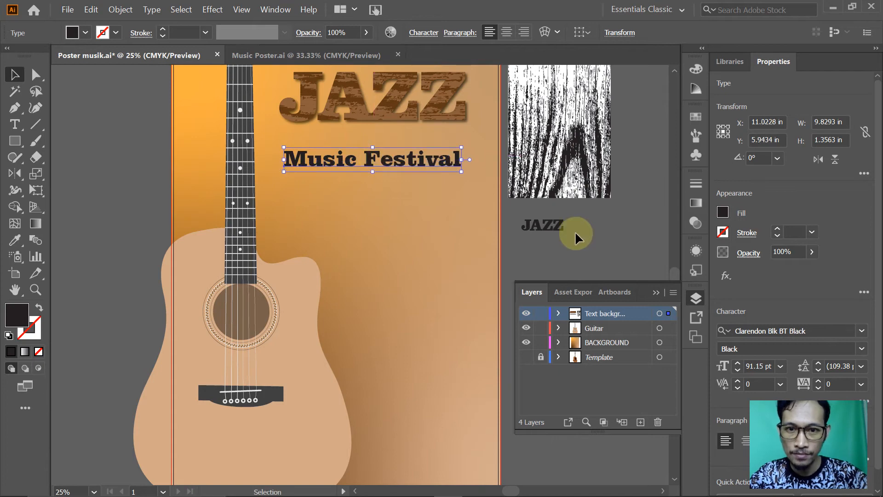
click(604, 221)
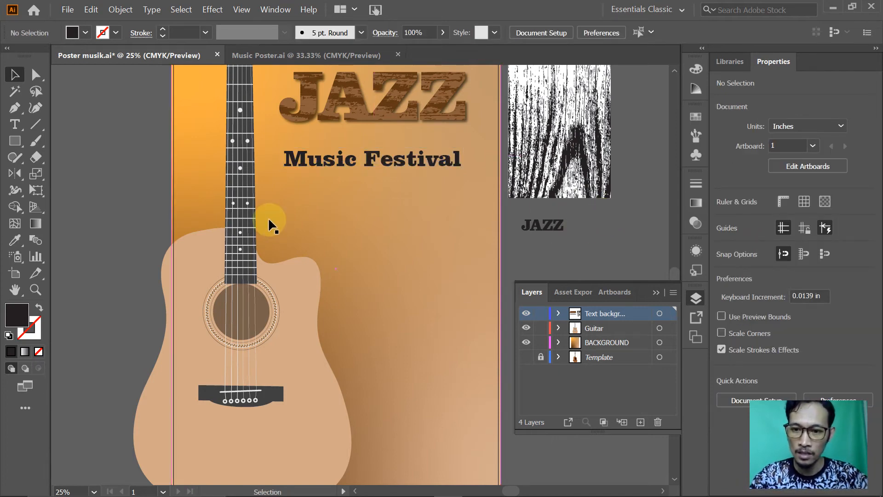
Read the instructions and Figure 5.29 on adding a festival title and date in the Foxit Reader PDF, and return to Illustrator
key(alt+Tab)
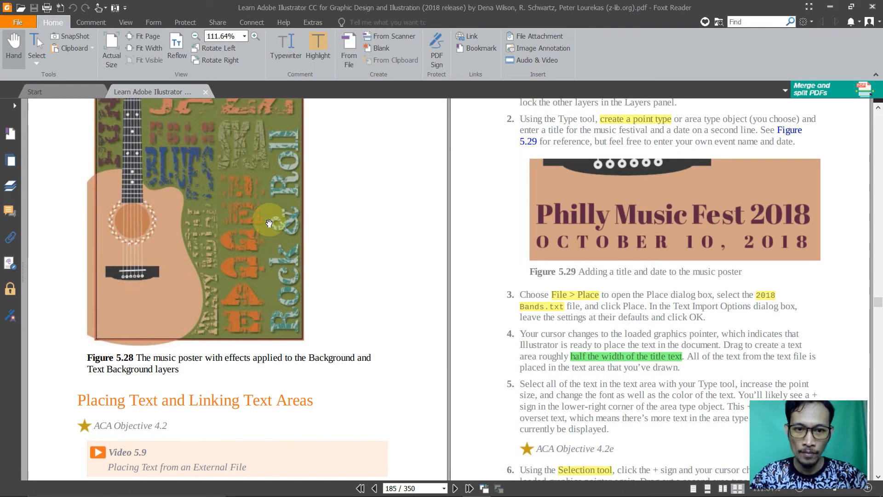
scroll(352, 310, down, 3)
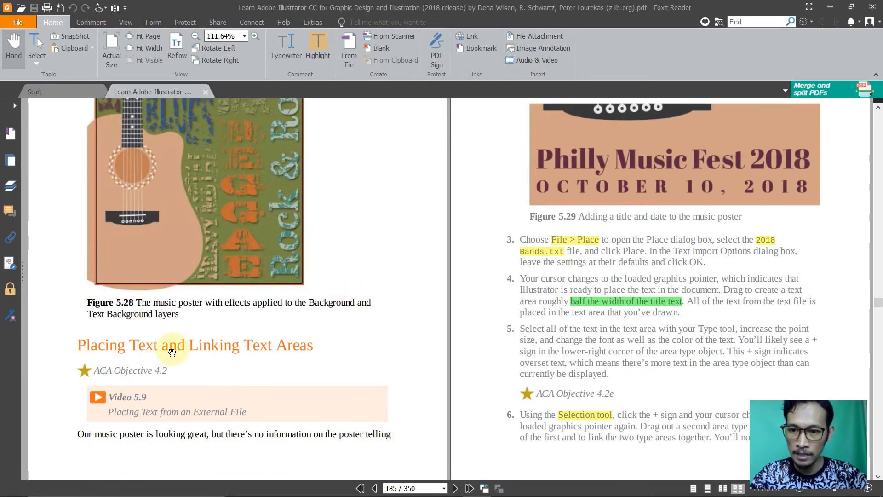
scroll(430, 242, up, 7)
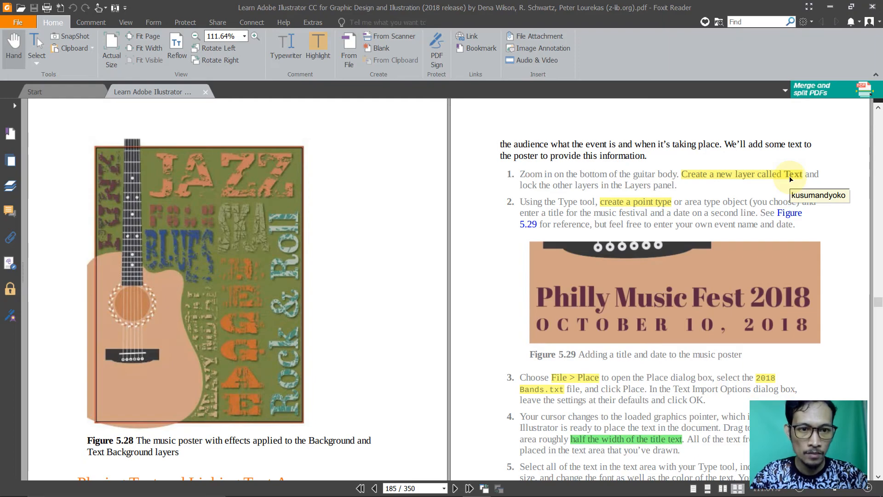
key(alt+Tab)
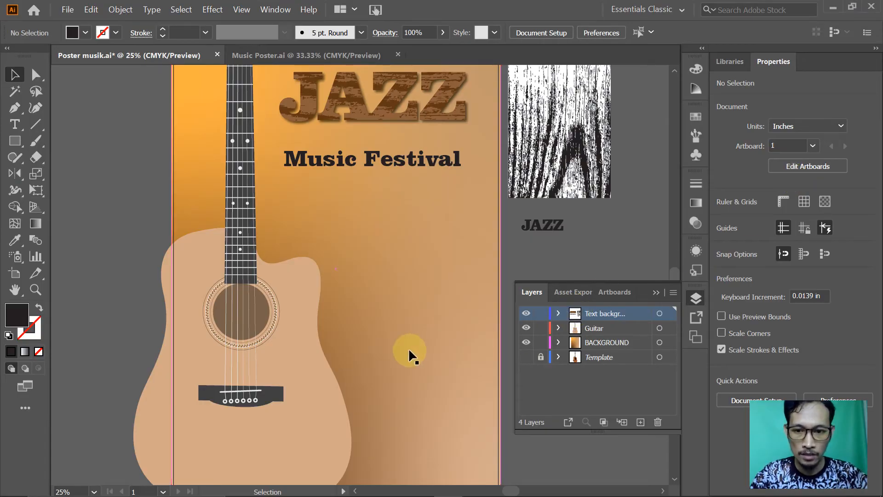
scroll(405, 353, down, 2)
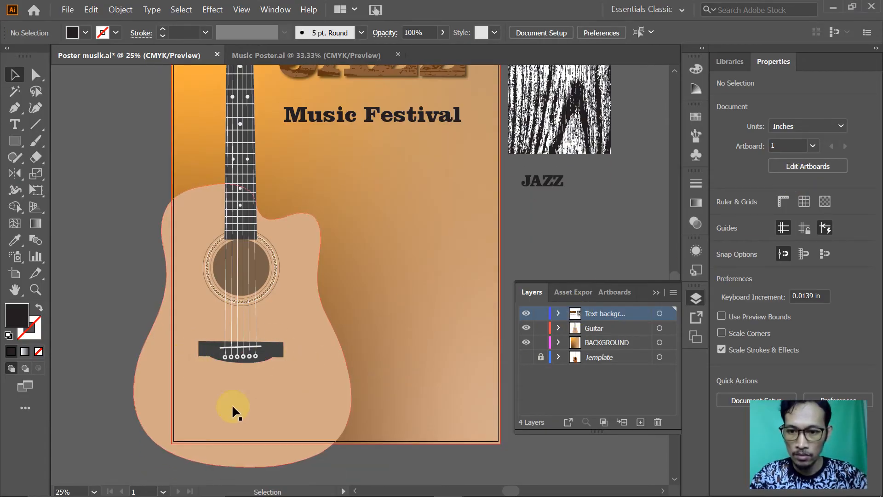
key(alt+Tab)
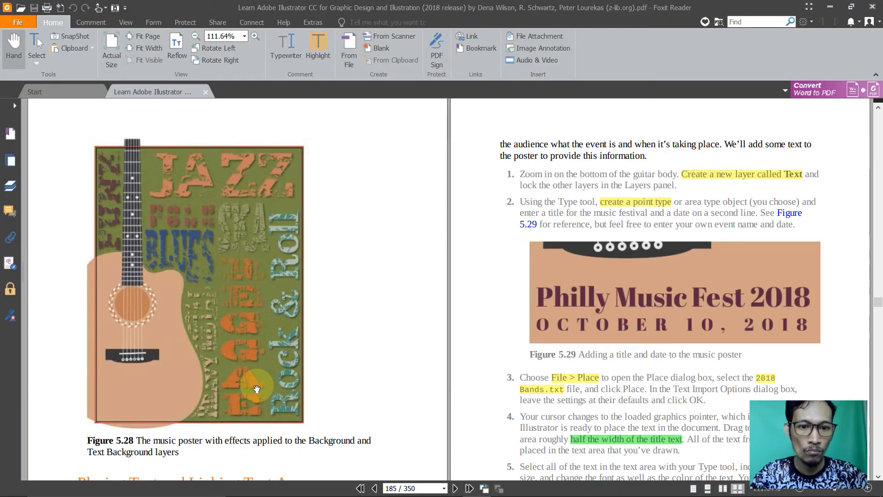
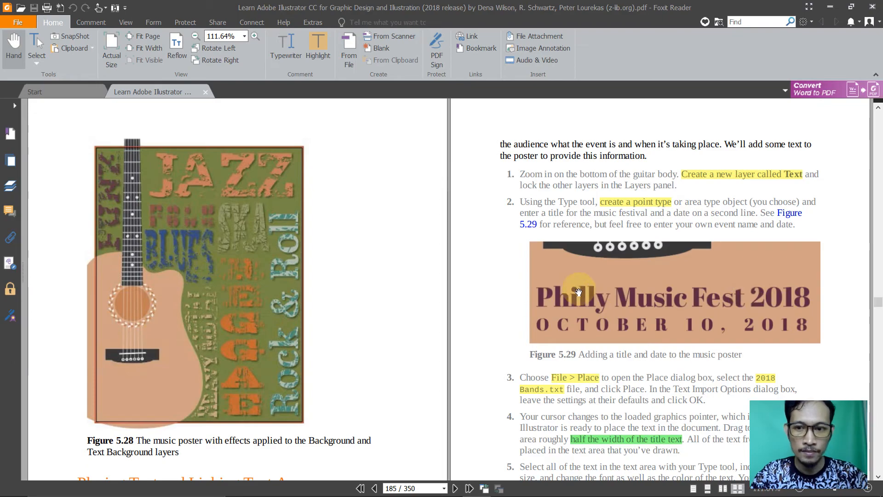
key(alt+Tab)
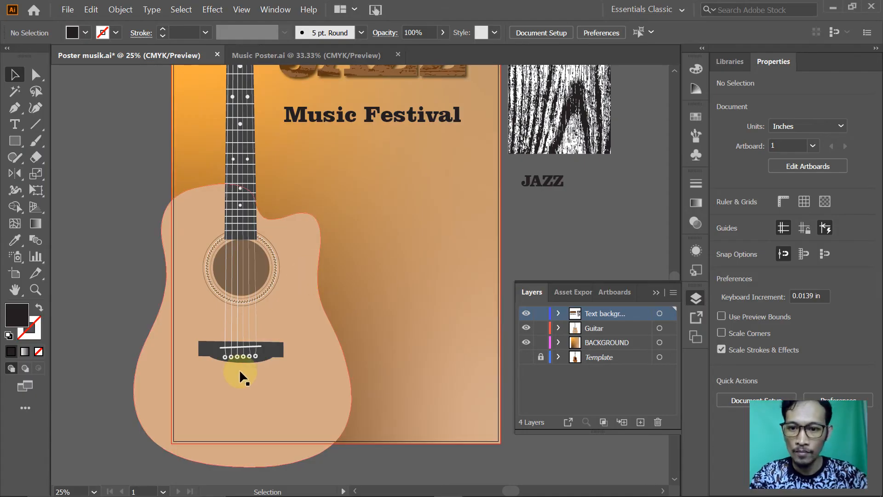
Add the point text "Unesa Music Festival 2020" on the guitar body below the bridge, checking the sample title in the Foxit Reader PDF
key(ctrl+space)
drag(156, 346, 367, 436)
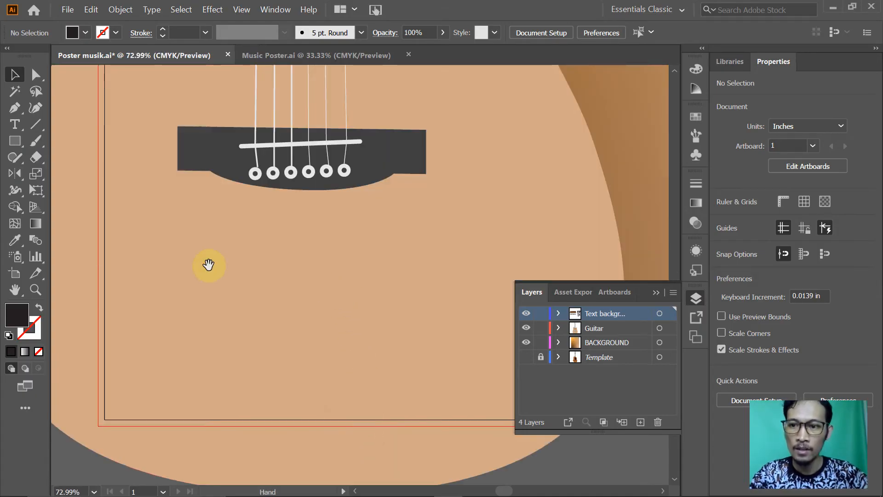
click(15, 124)
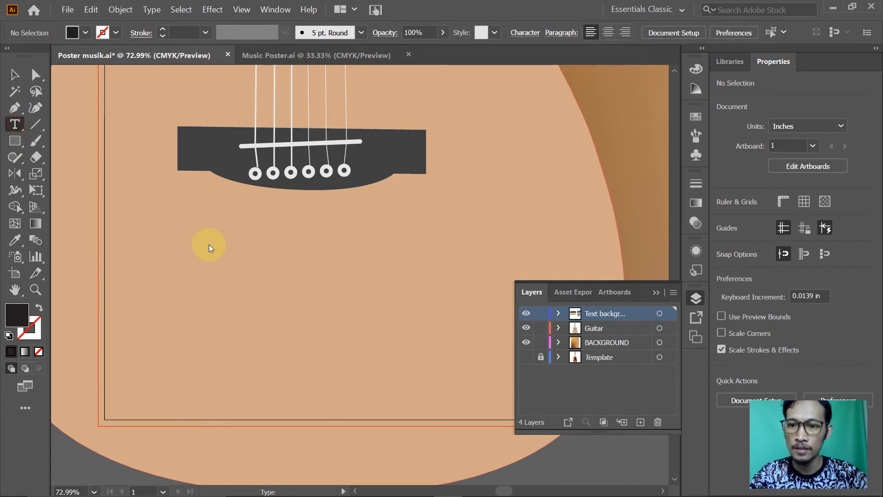
click(159, 247)
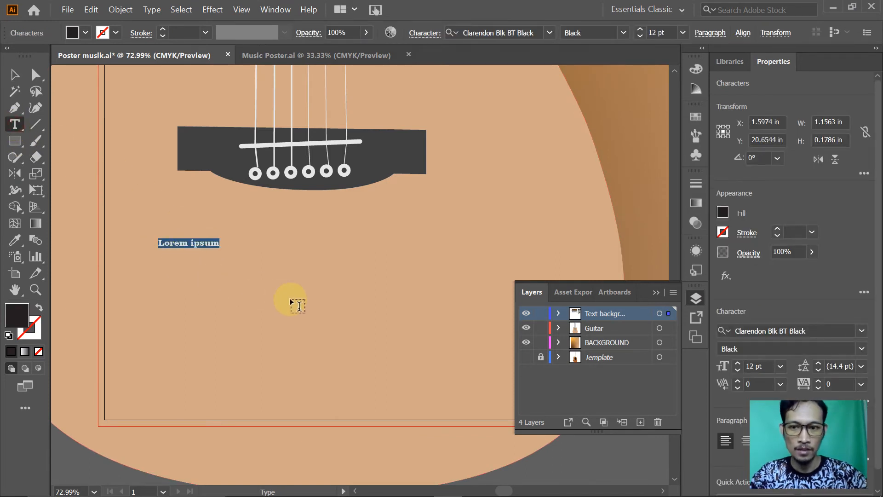
text(Unesa)
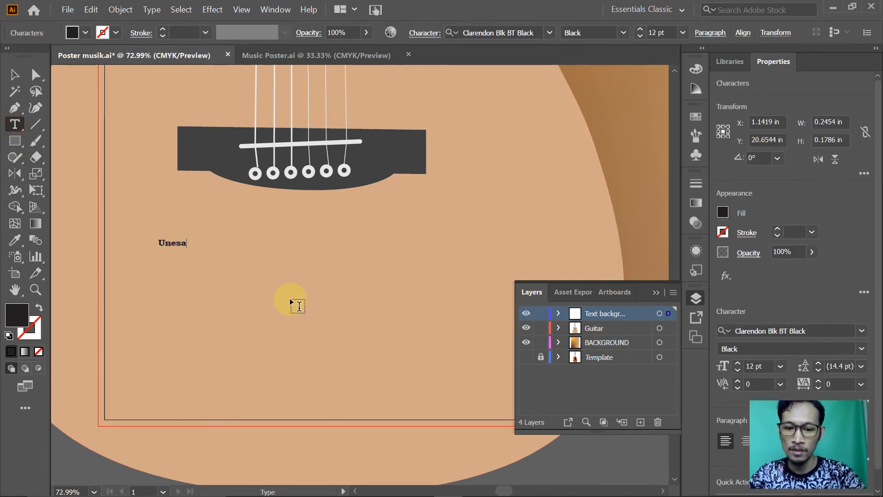
text( M)
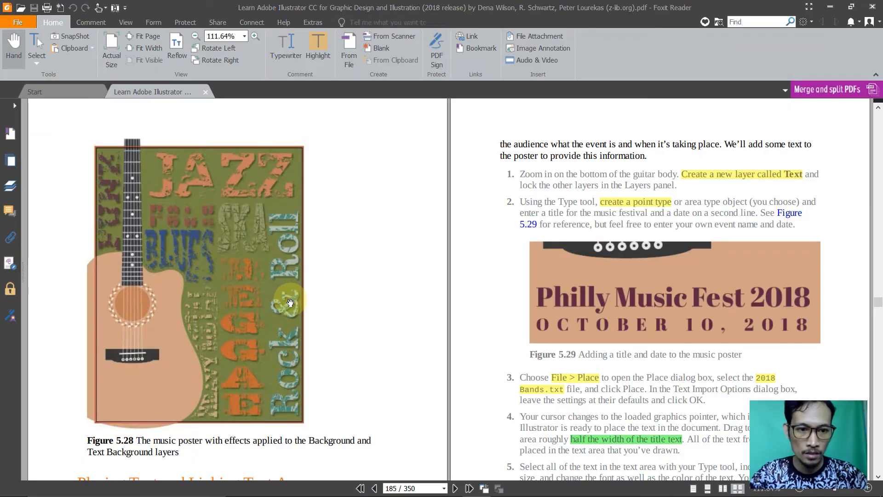
key(alt+Tab)
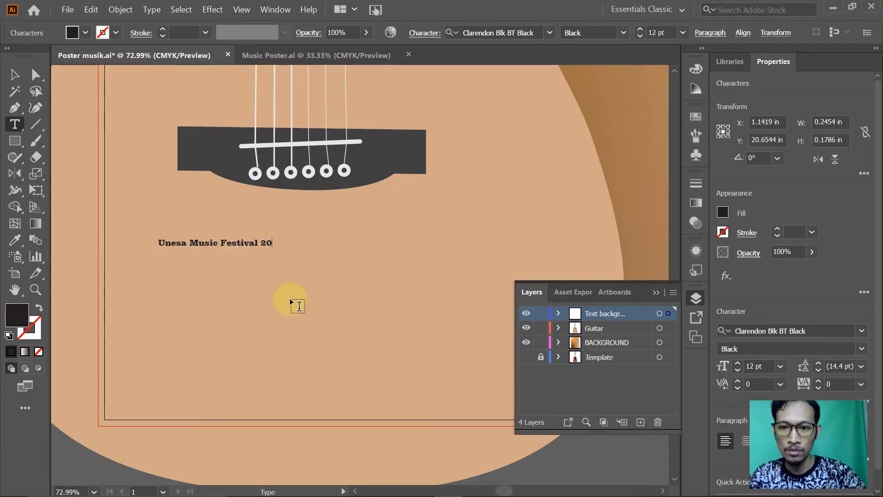
key(alt+Tab)
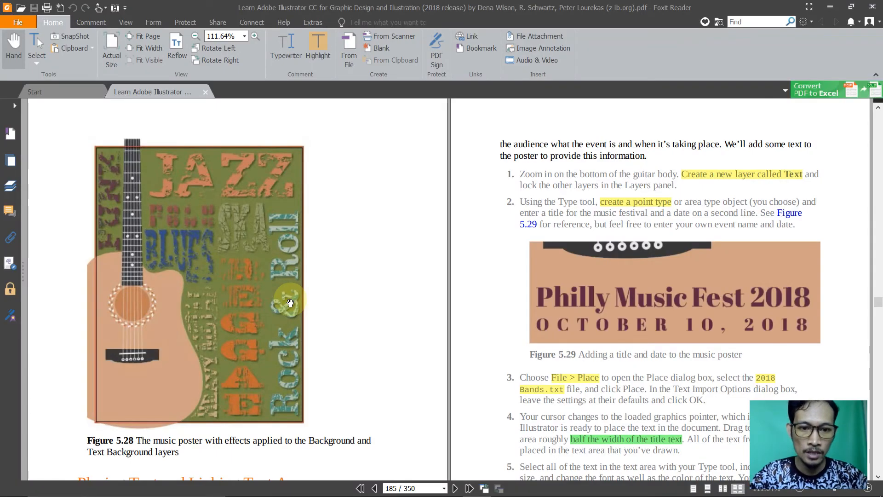
key(alt+Tab)
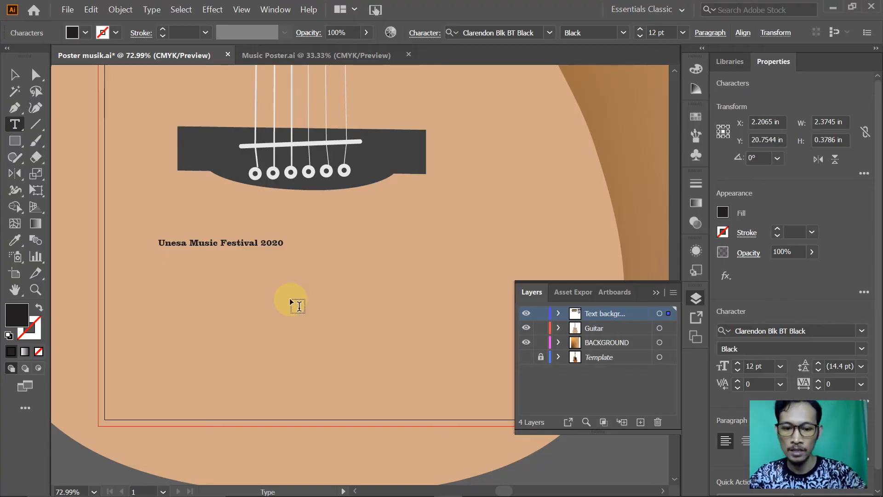
Enter "October 11, 2020" as a second line under the festival title, following the date format shown in the Foxit Reader PDF
key(Return)
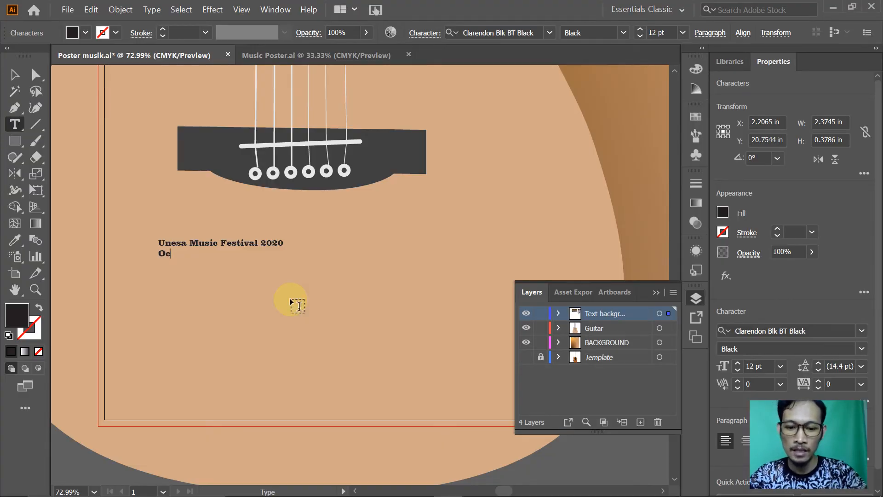
text(October,)
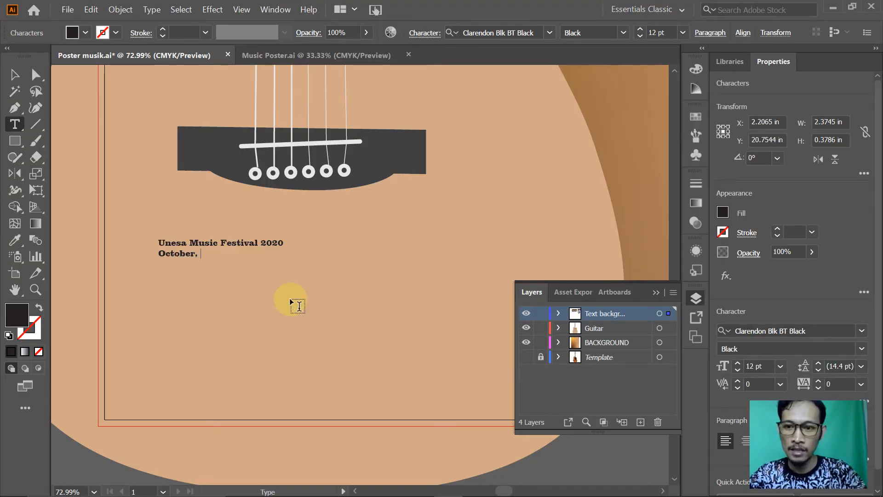
key(alt+Tab)
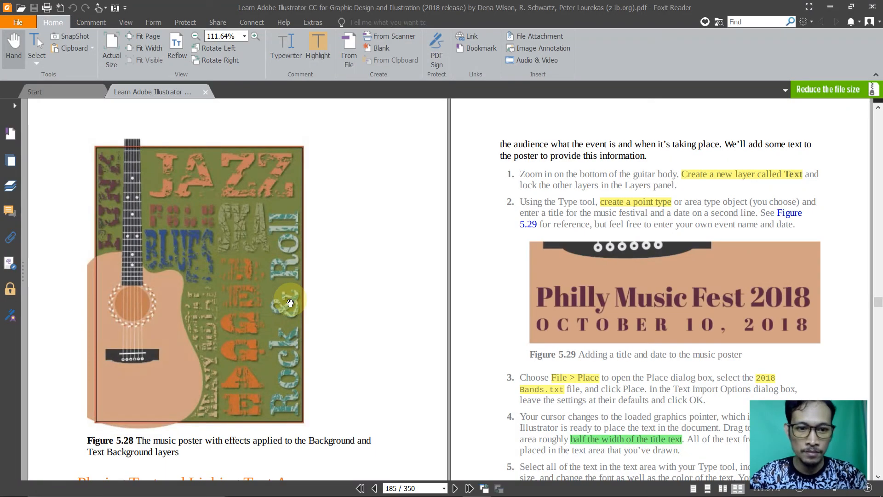
key(alt+Tab)
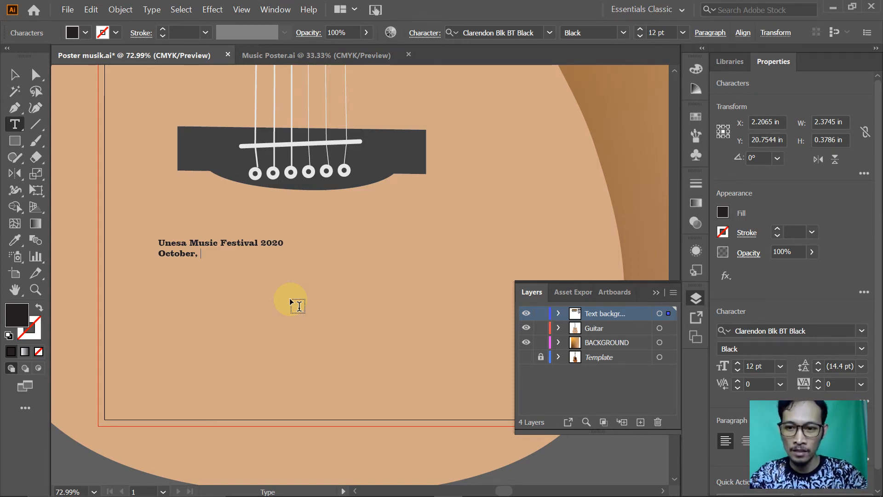
text(11)
key(alt+Tab)
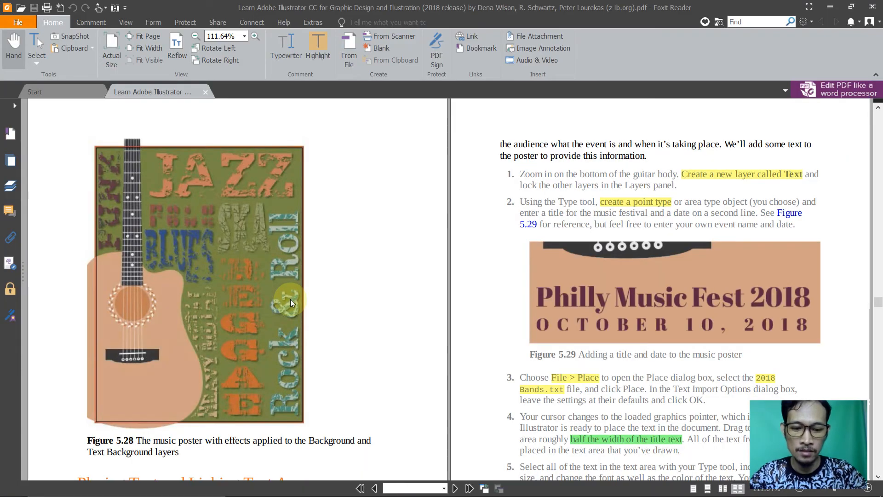
key(alt+Tab)
key(alt+Tab)
key(alt+Tab)
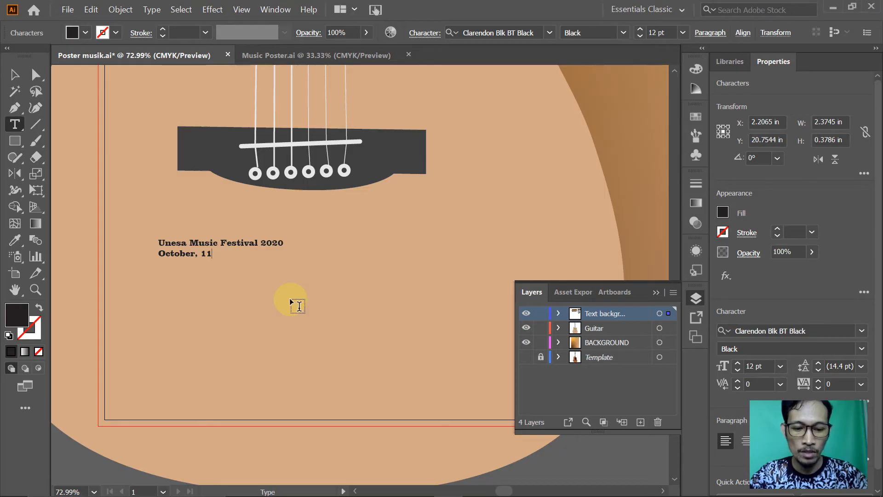
key(ctrl+Left)
key(BackSpace)
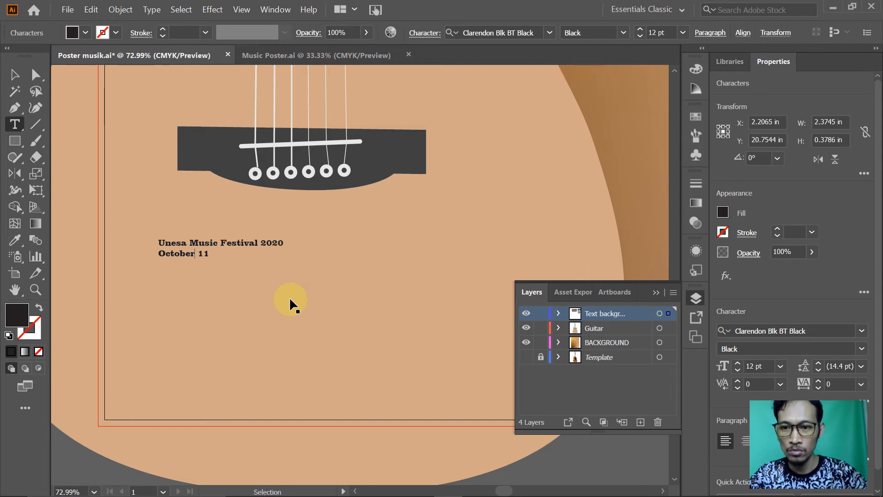
key(Right)
key(Right)
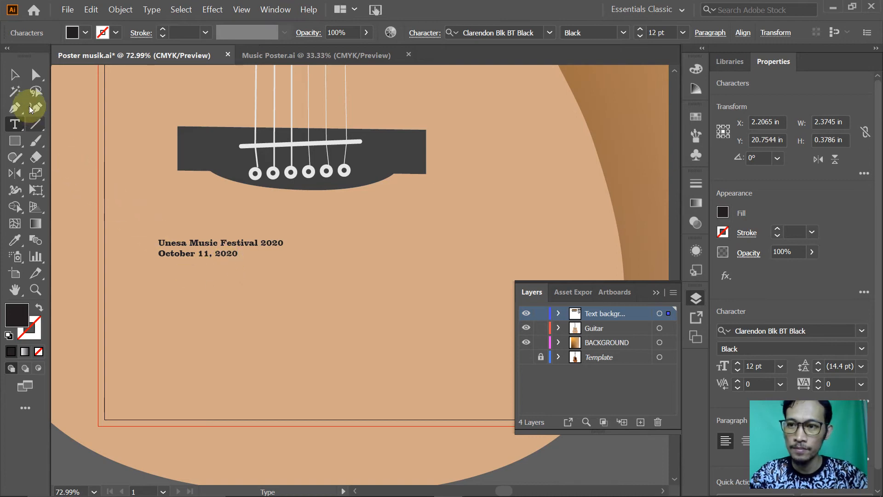
Centre-align the two-line festival text, place it centrally under the guitar bridge and enlarge it to about 4.61 in wide
click(15, 75)
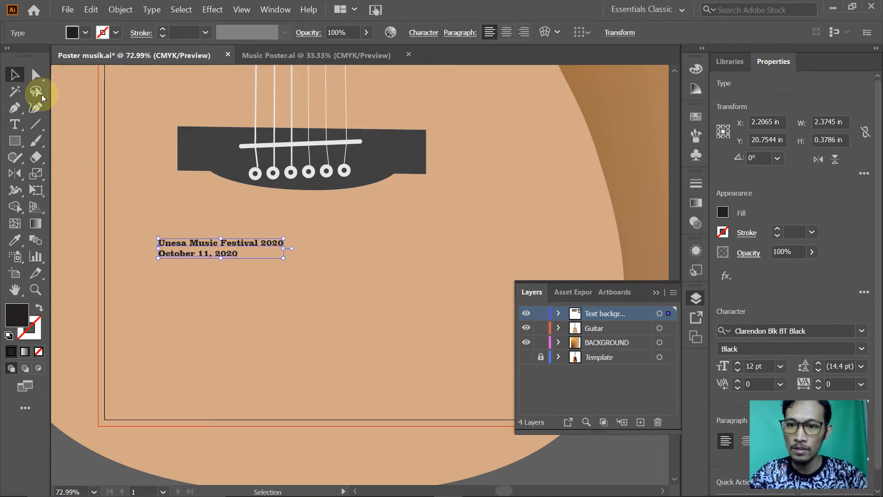
click(508, 32)
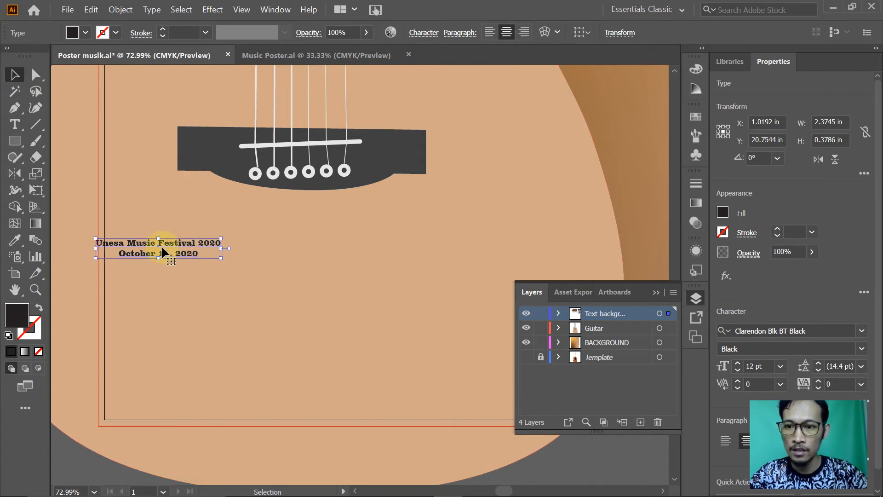
drag(162, 248, 303, 234)
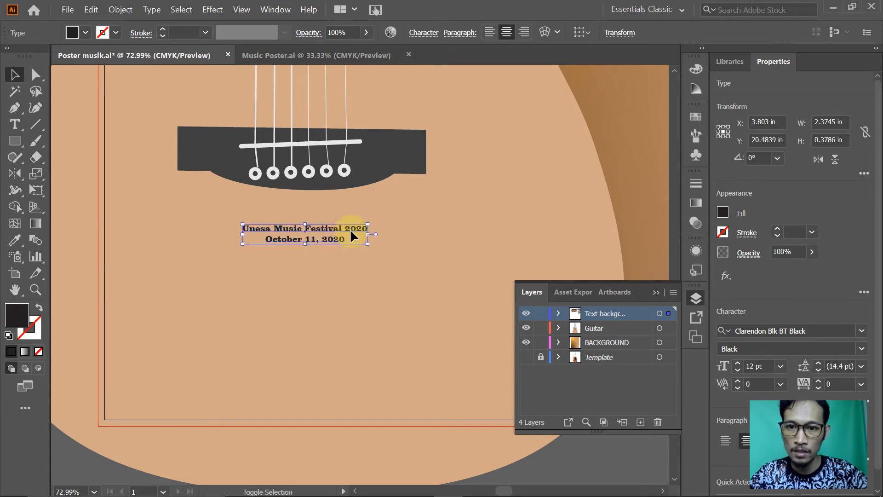
drag(370, 221, 429, 204)
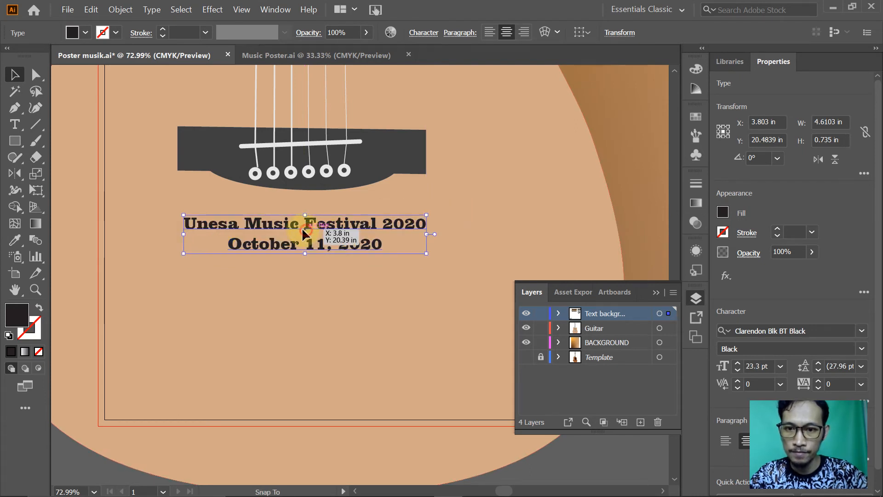
drag(306, 229, 300, 227)
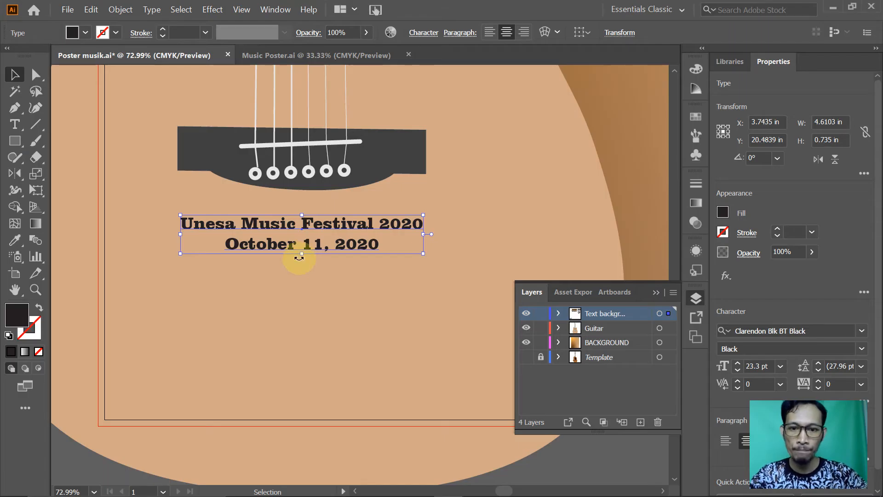
Change the font of the "October 11, 2020" line in the festival text to Baskerville Old Face Regular
double_click(277, 241)
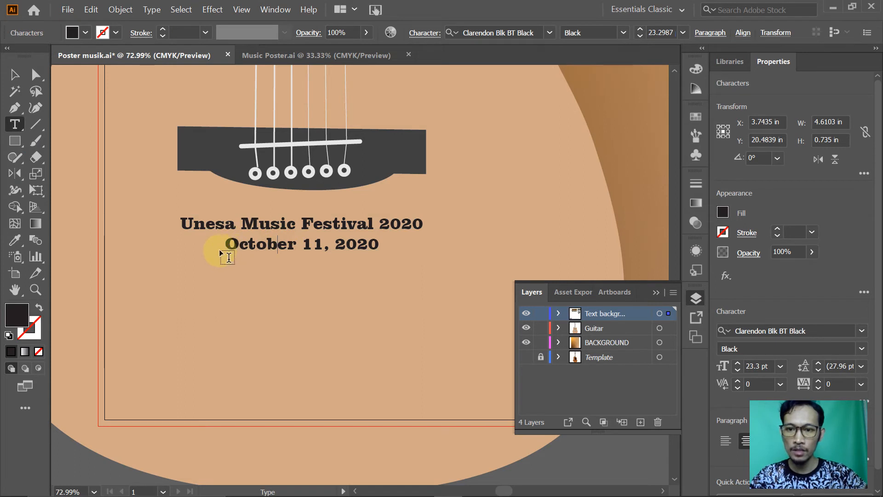
drag(227, 246, 387, 245)
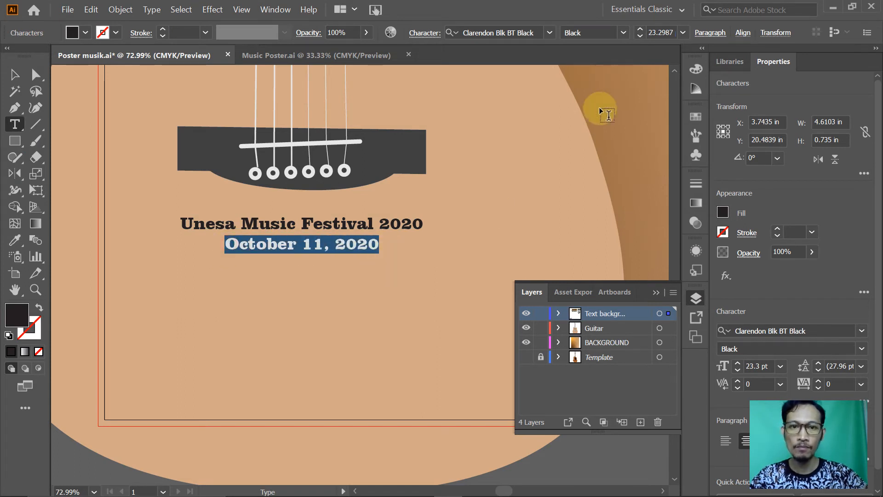
click(623, 33)
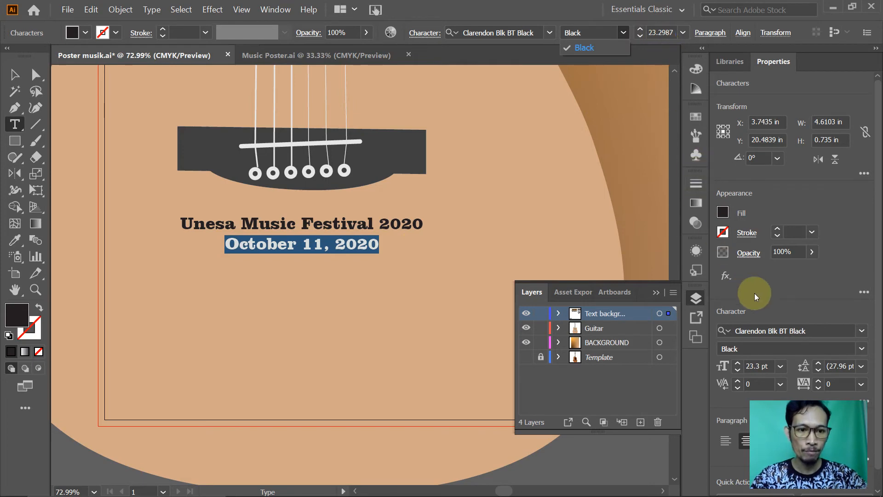
click(862, 353)
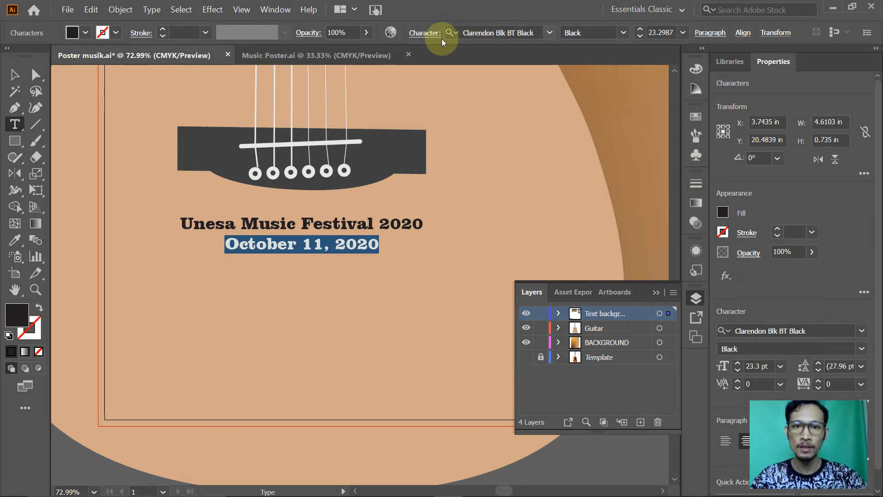
click(428, 33)
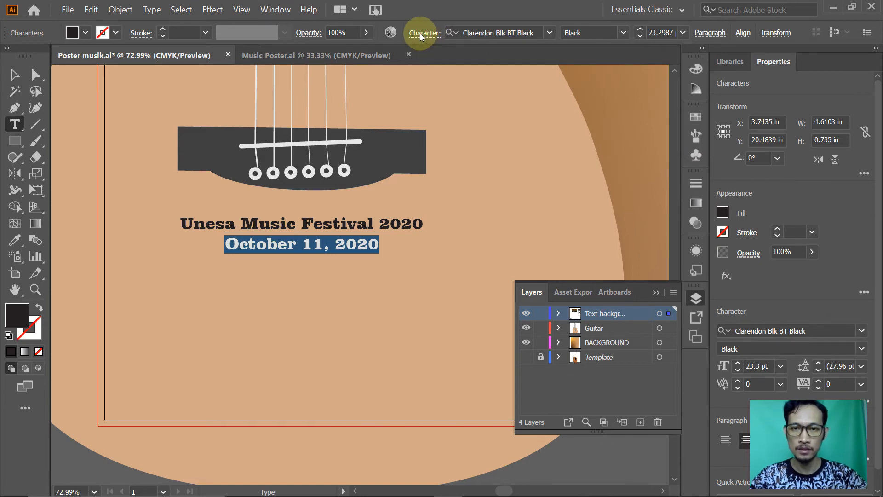
click(421, 33)
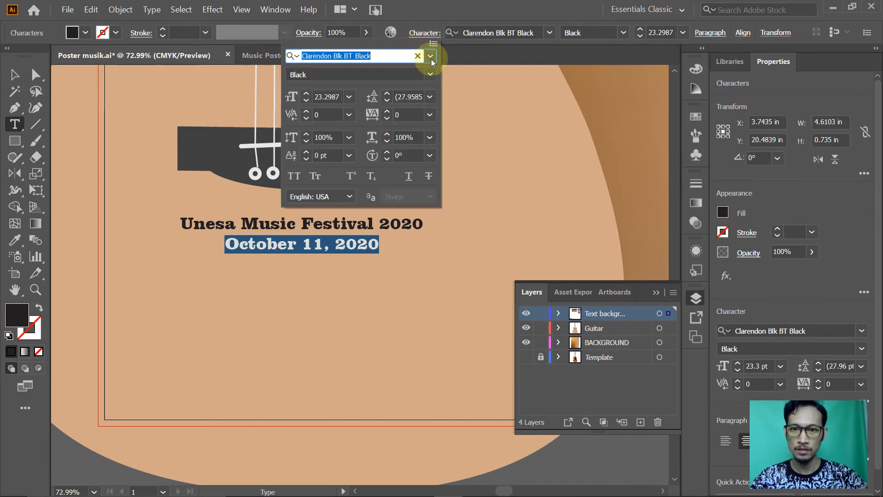
click(430, 74)
click(430, 73)
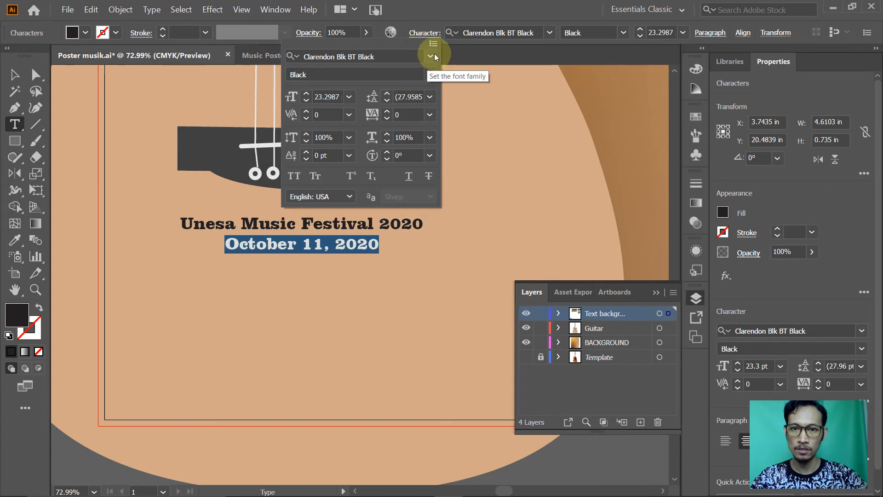
click(431, 55)
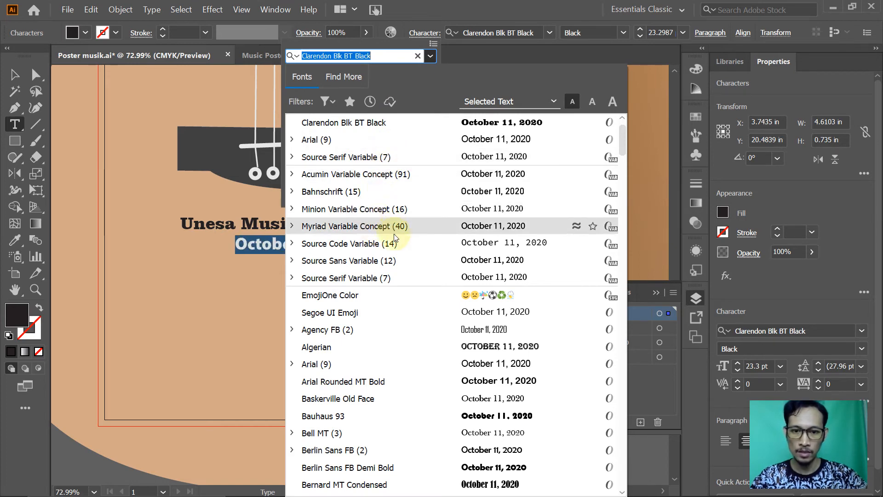
click(385, 400)
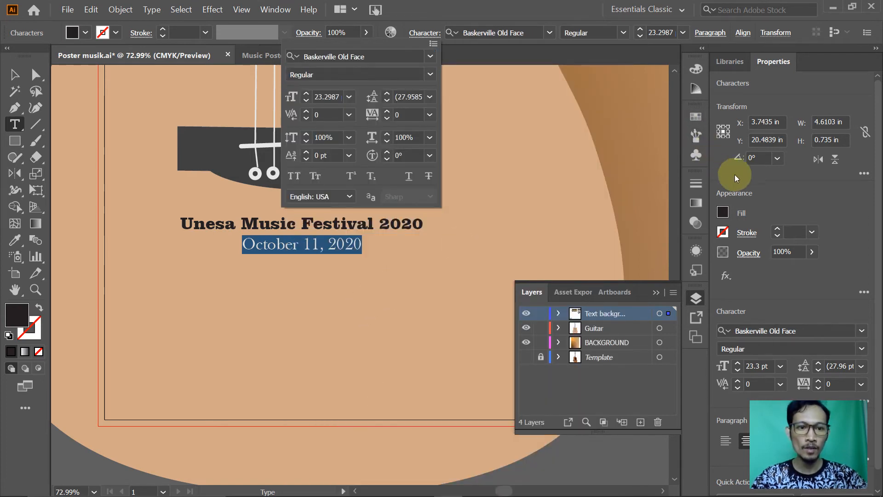
Set the font size of the "October 11, 2020" line to 48 pt and finish editing the text
click(778, 367)
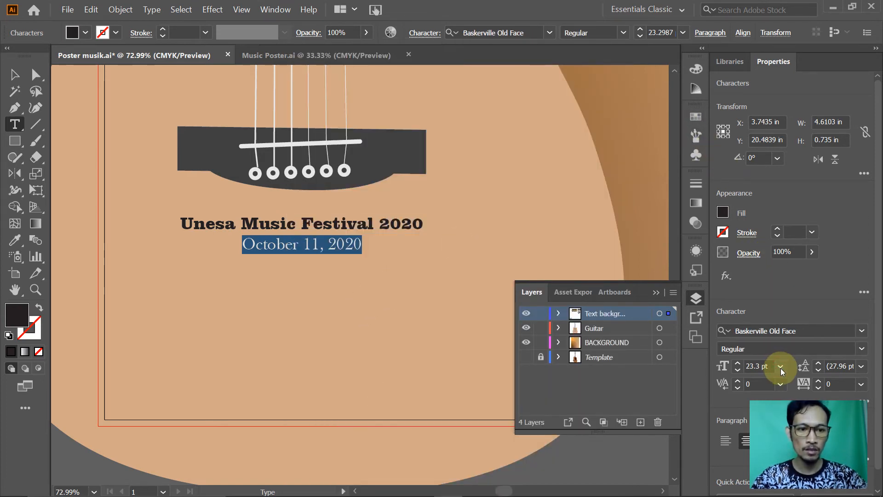
click(780, 367)
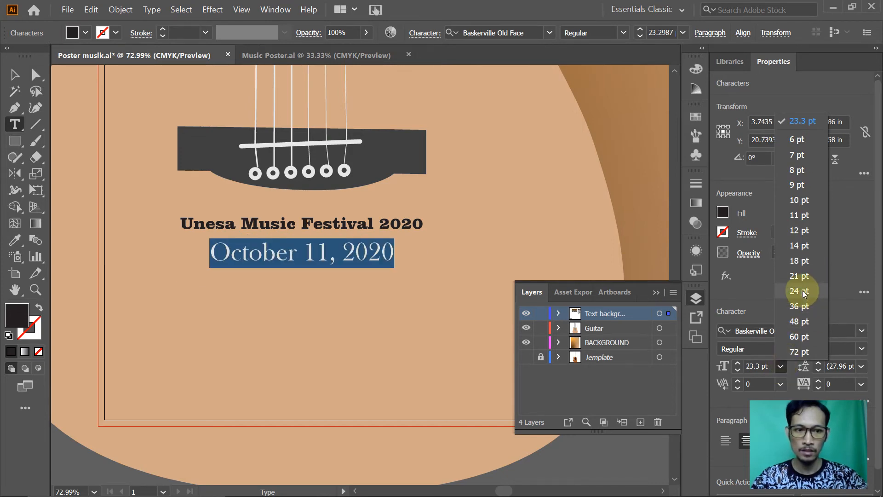
click(800, 322)
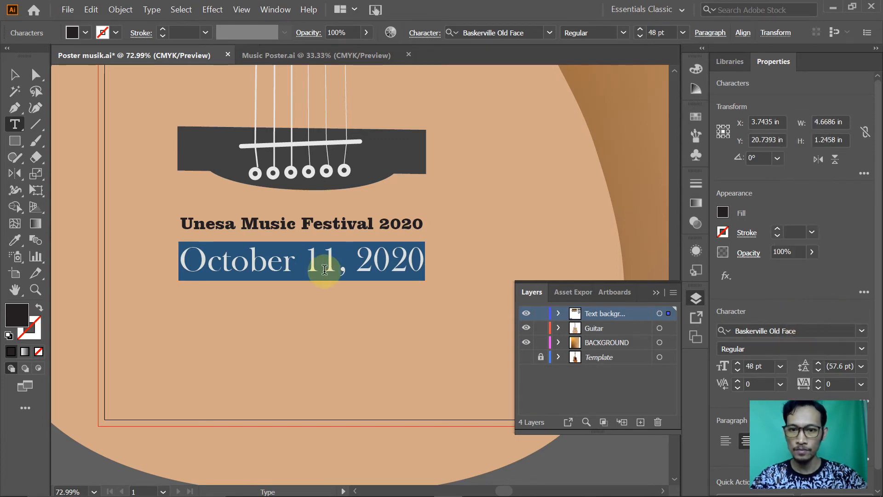
click(13, 75)
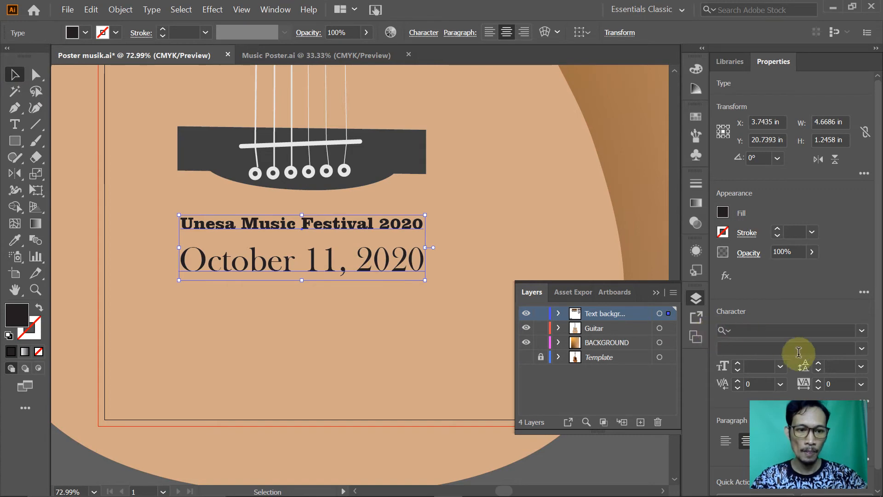
Set the leading of the two-line festival text on the guitar body to 48 pt
click(861, 367)
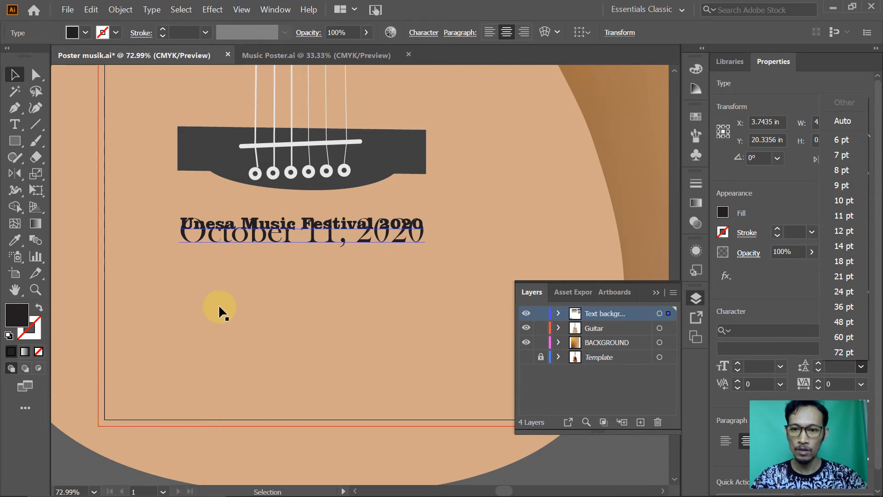
click(192, 286)
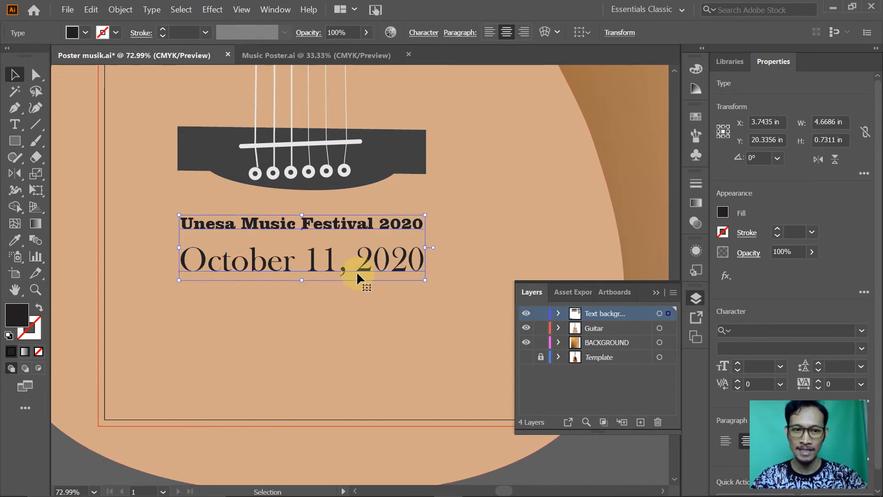
click(862, 368)
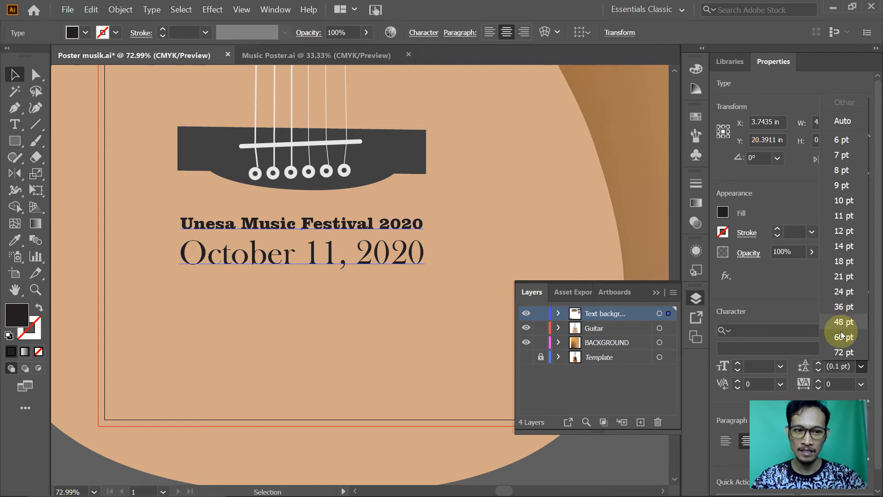
click(792, 366)
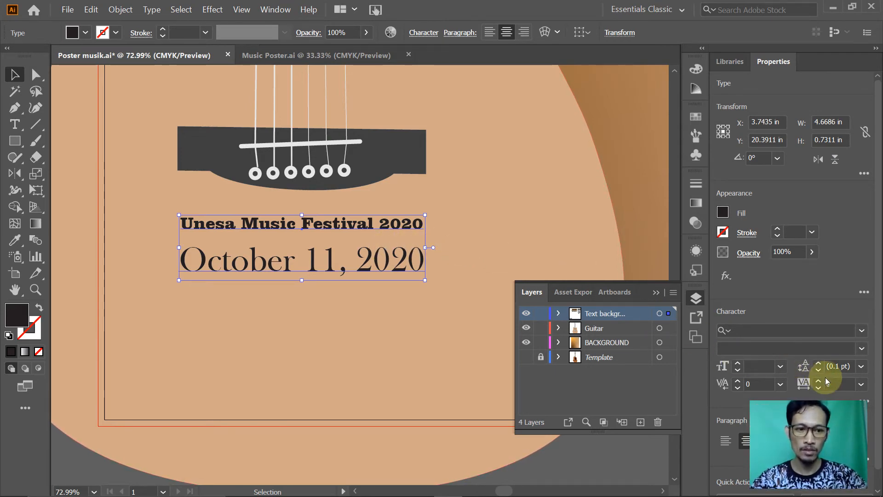
click(862, 366)
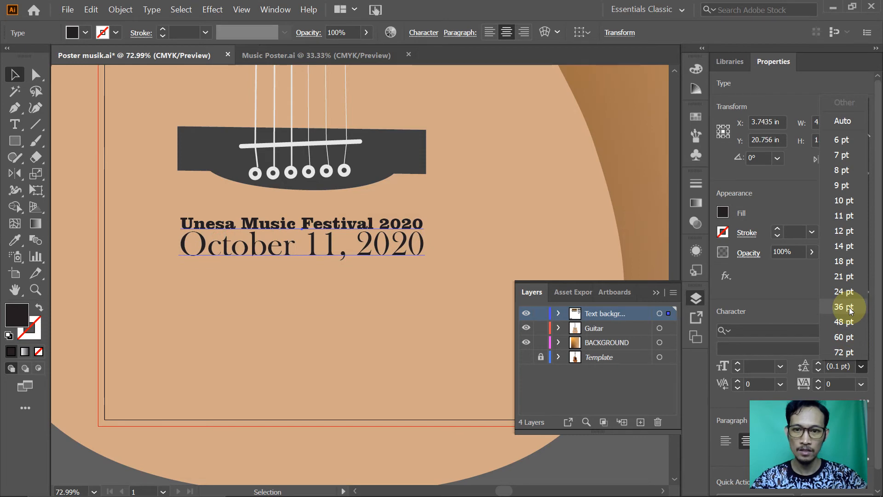
click(851, 326)
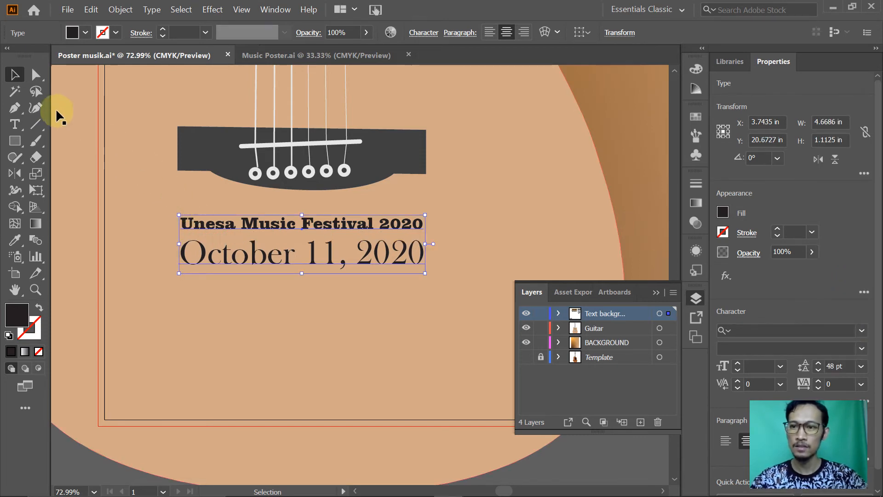
Check the sample title in Figure 5.29 of the Foxit Reader PDF, and return to Illustrator to view the poster at 25%
key(alt+Tab)
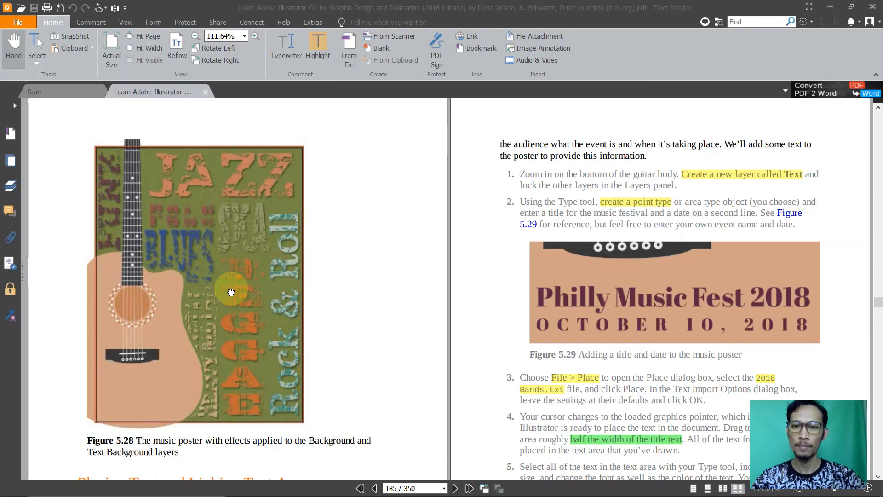
key(alt+Tab)
key(space)
ctrl+alt+click(255, 208)
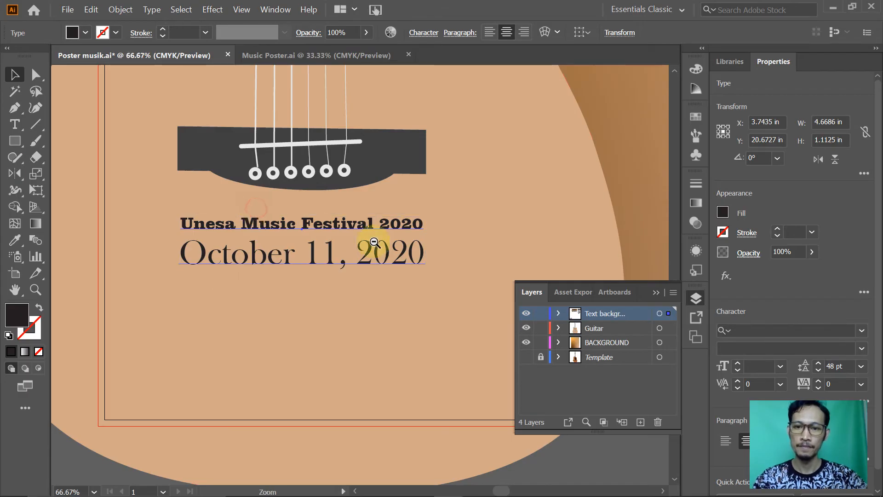
ctrl+alt+click(374, 242)
ctrl+alt+click(448, 264)
ctrl+alt+click(425, 274)
drag(375, 226, 339, 315)
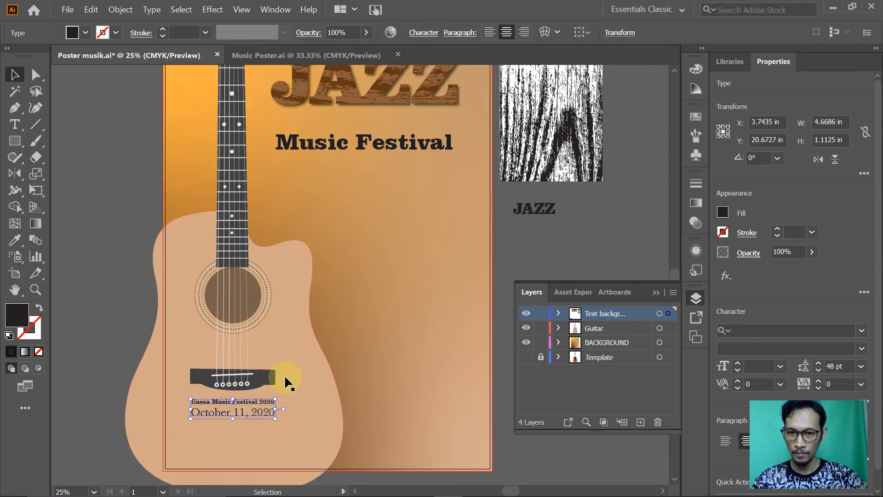
Try red and orange-red fills on the "Music Festival" subtitle, and settle on the pinkish-red swatch C=10 M=100 Y=50 K=0
click(388, 147)
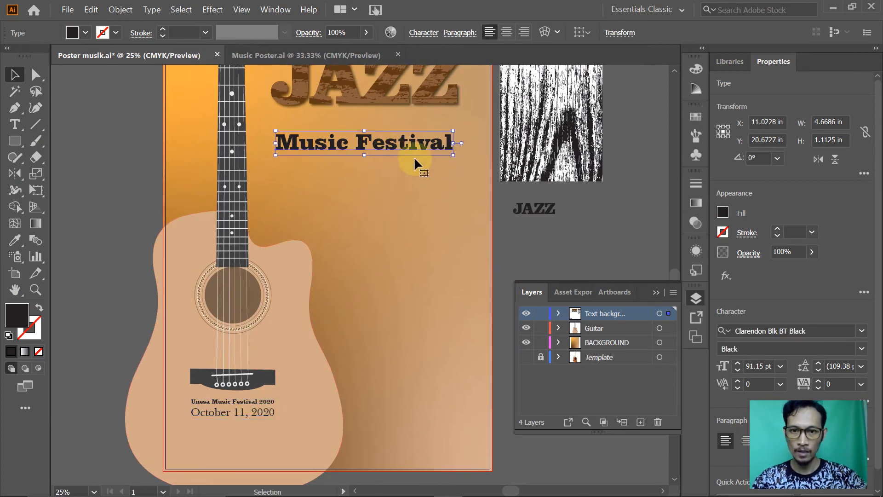
click(723, 212)
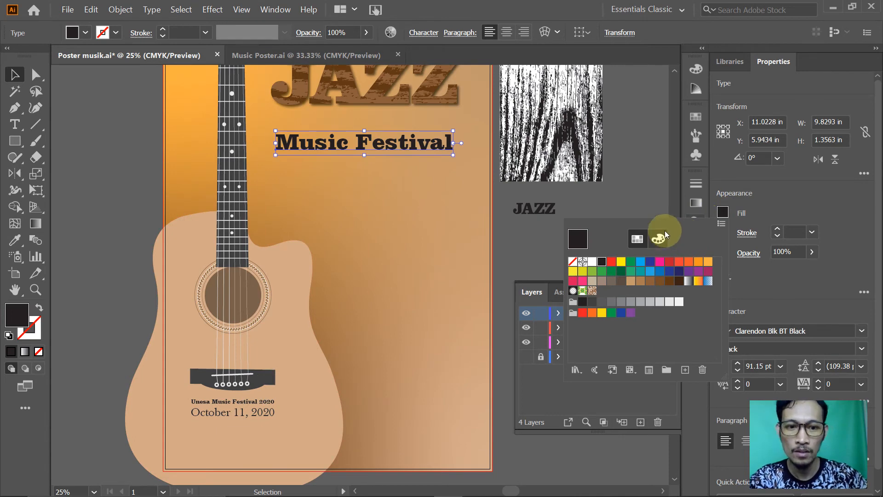
click(670, 262)
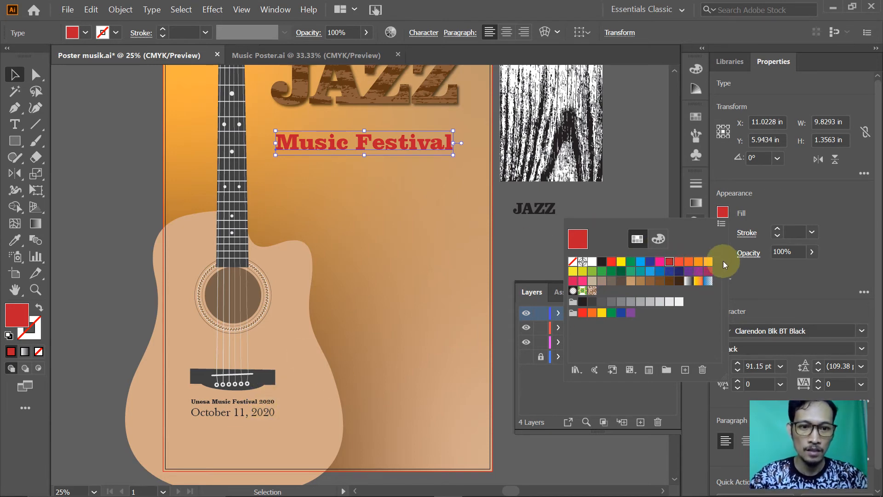
click(679, 265)
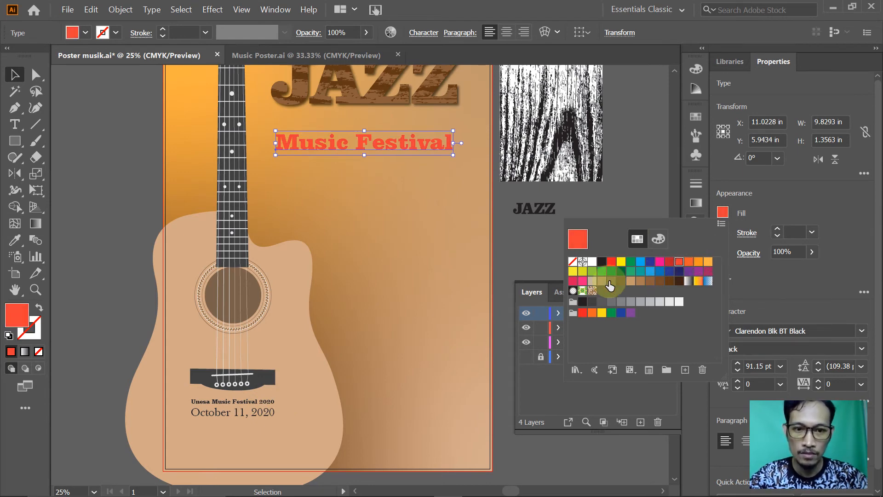
click(572, 280)
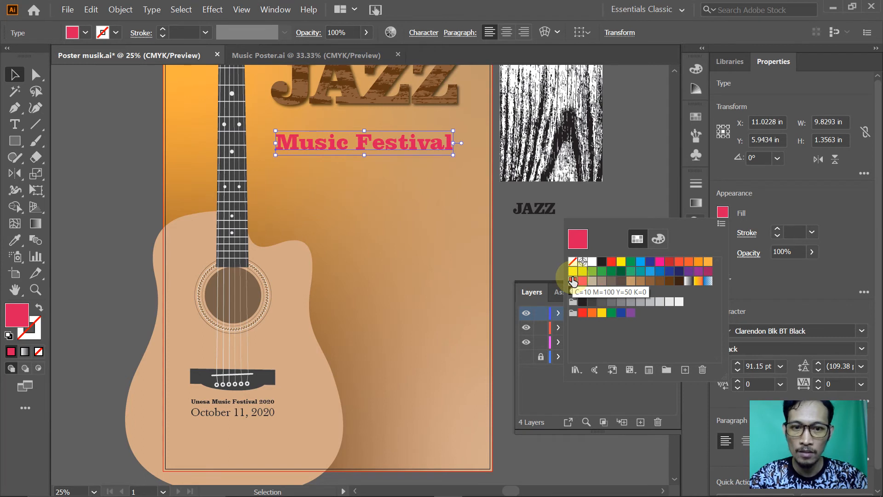
Darken the "Music Festival" subtitle's fill by raising its black value to K=29%, and deselect the text
click(726, 213)
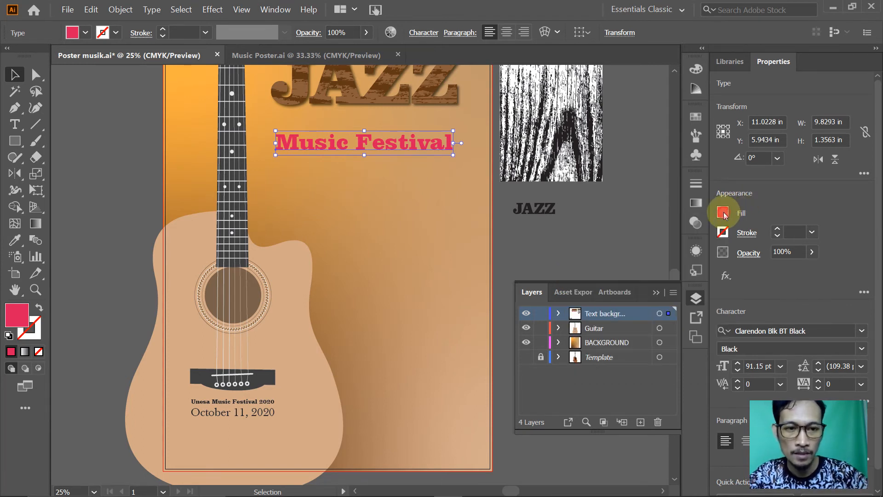
click(724, 213)
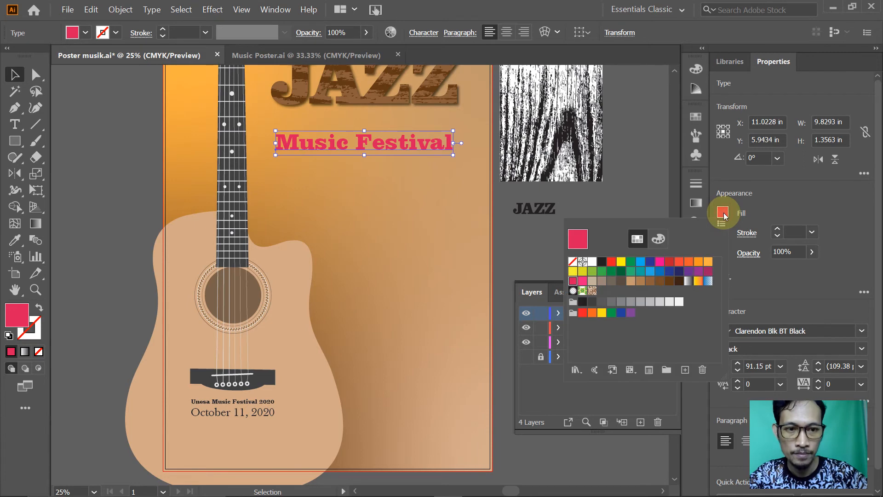
click(658, 239)
drag(612, 319, 633, 321)
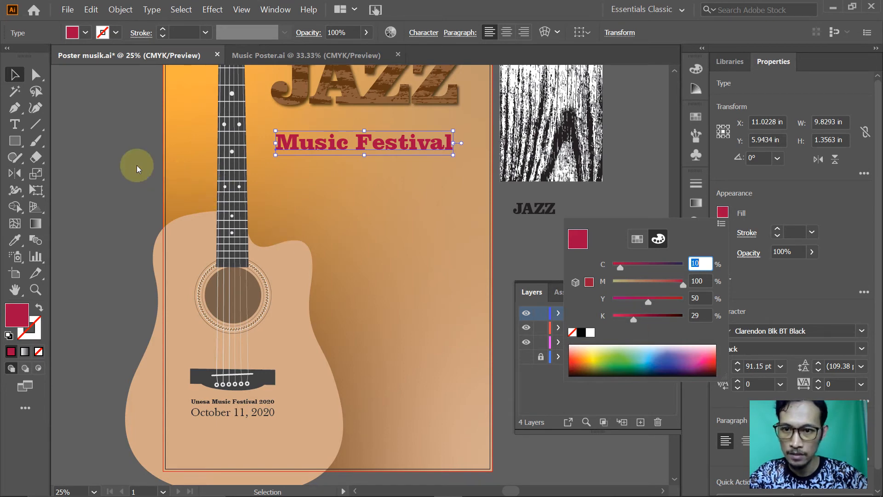
click(112, 160)
click(111, 182)
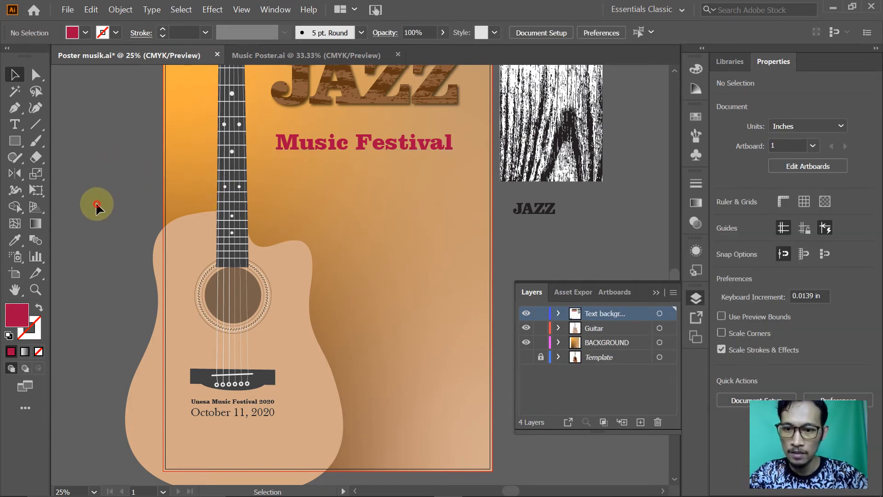
Read step 3 on placing text in the Foxit Reader PDF, and return to Illustrator
key(alt+Tab)
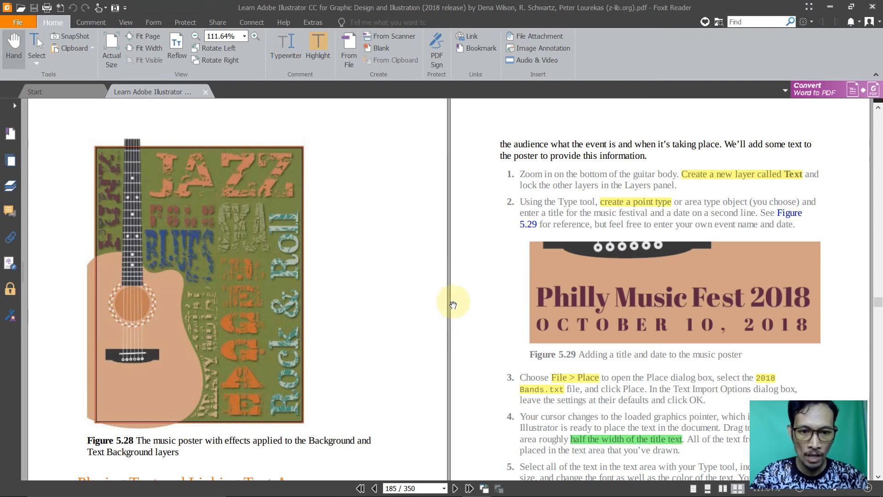
scroll(452, 303, down, 3)
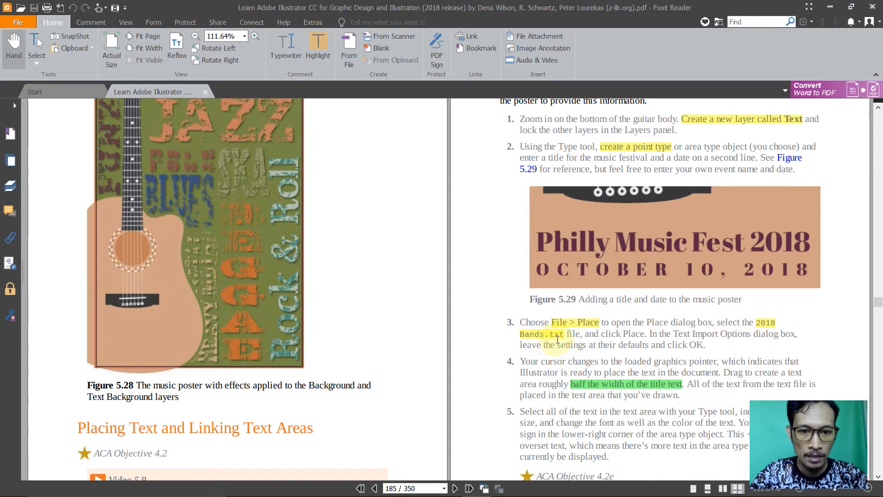
key(alt+Tab)
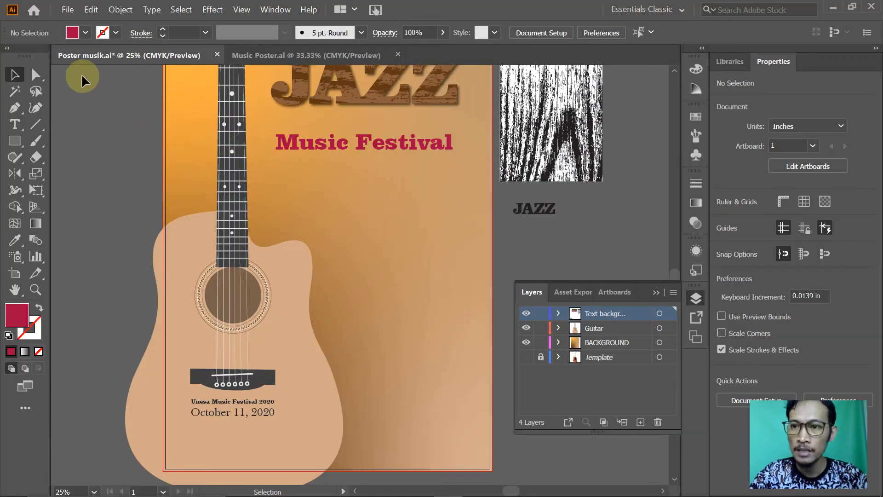
Load the 2018 Bands text file for placing, keeping the default text import options
click(68, 10)
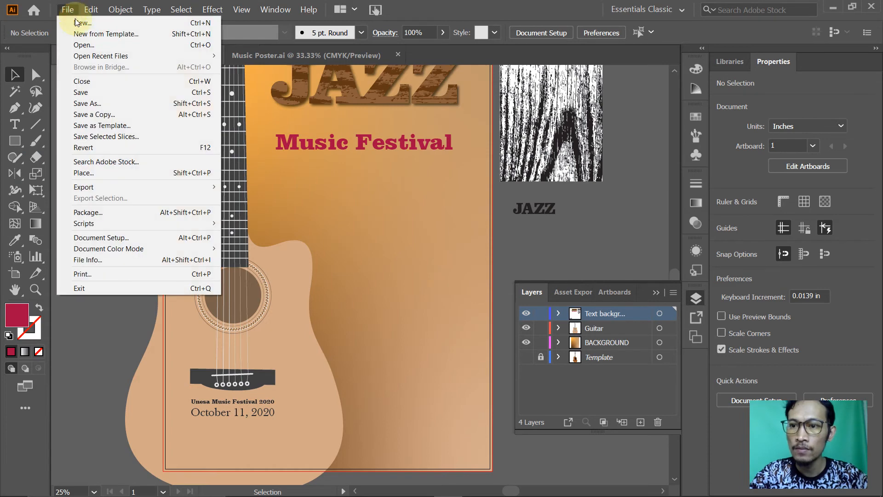
click(107, 174)
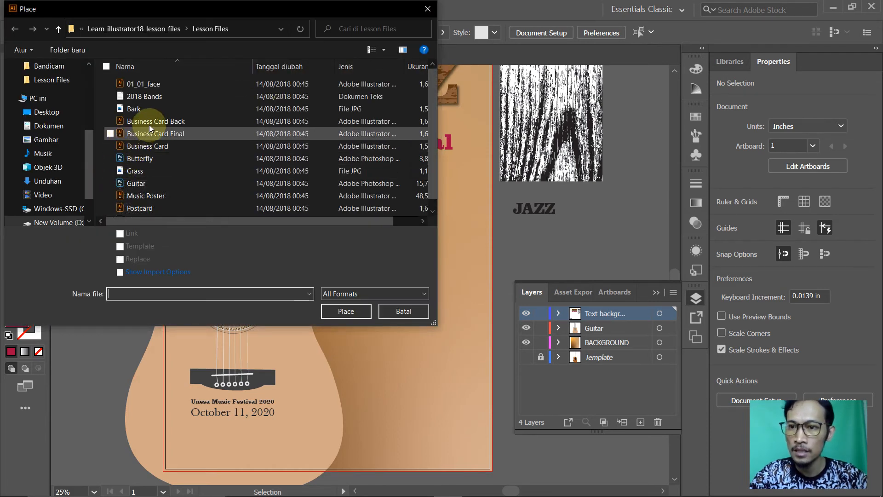
click(154, 98)
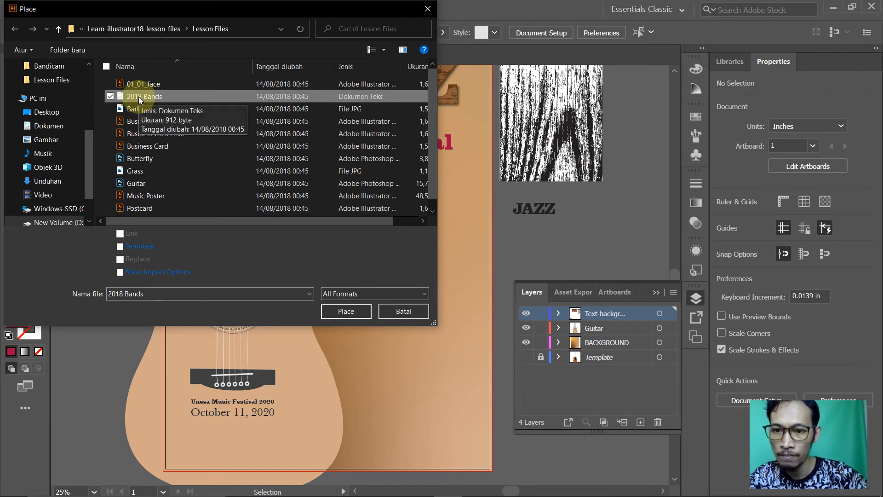
click(343, 311)
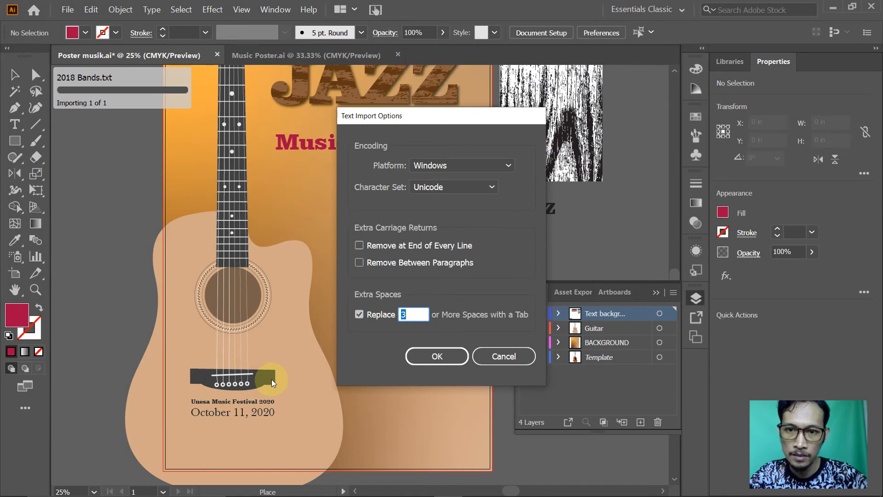
key(alt+Tab)
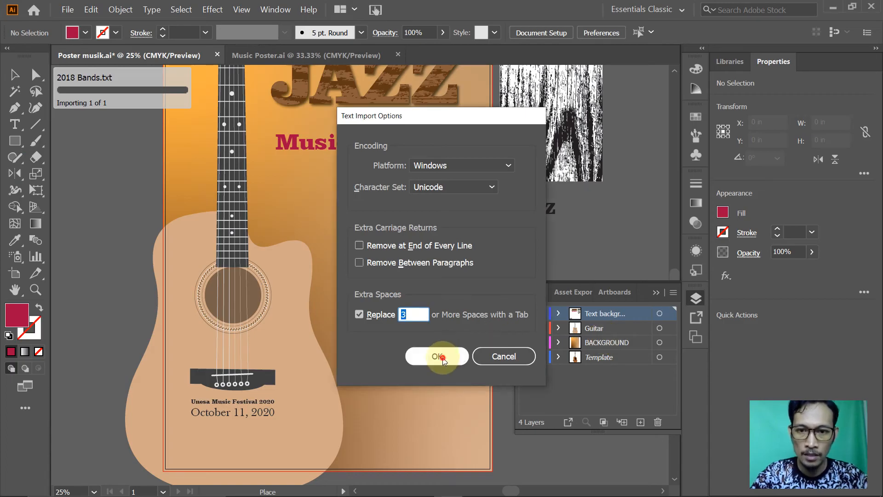
click(440, 358)
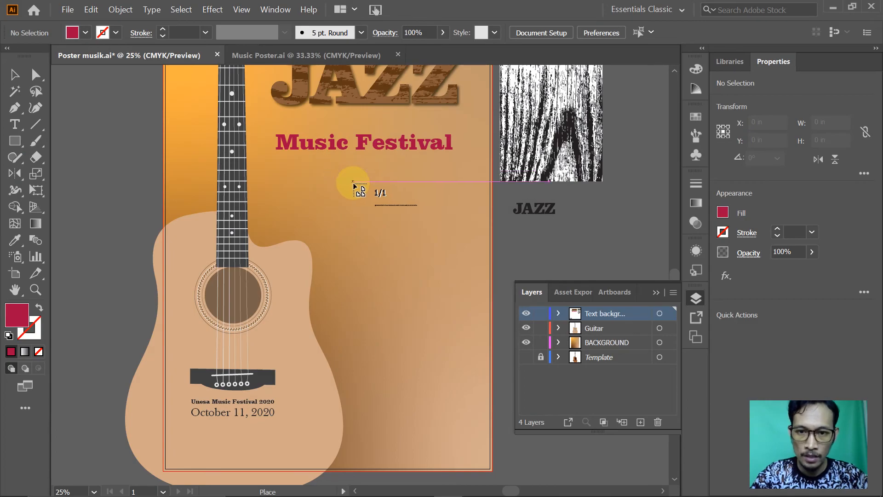
Check step 4 in the Foxit Reader PDF for how wide to draw the text area, and return to Illustrator
key(alt+Tab)
key(alt+Tab)
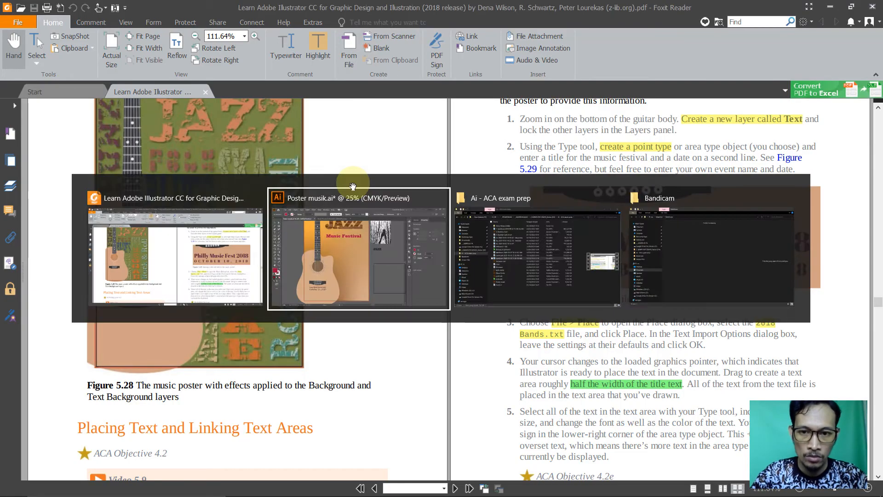
key(alt+Tab)
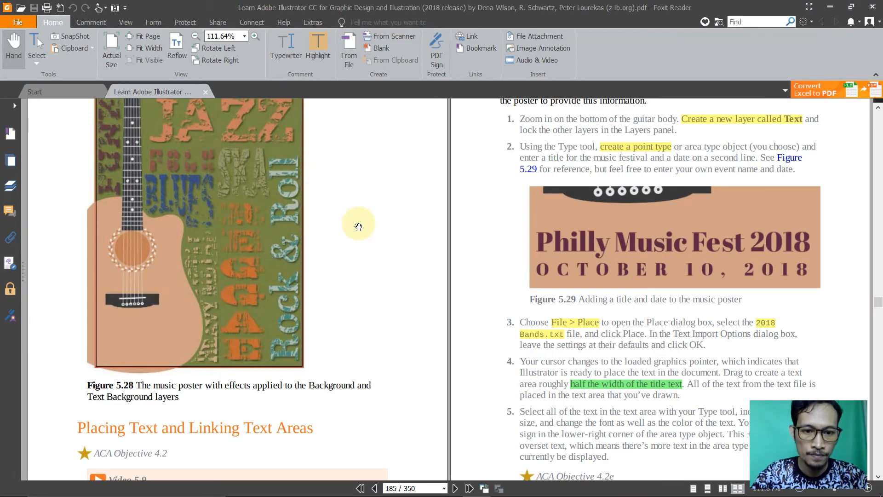
scroll(358, 226, down, 1)
scroll(359, 226, down, 1)
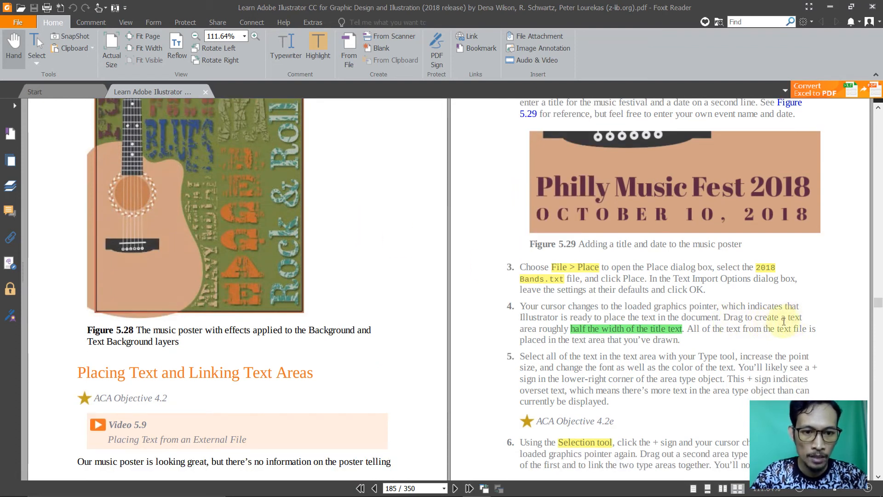
key(alt+Tab)
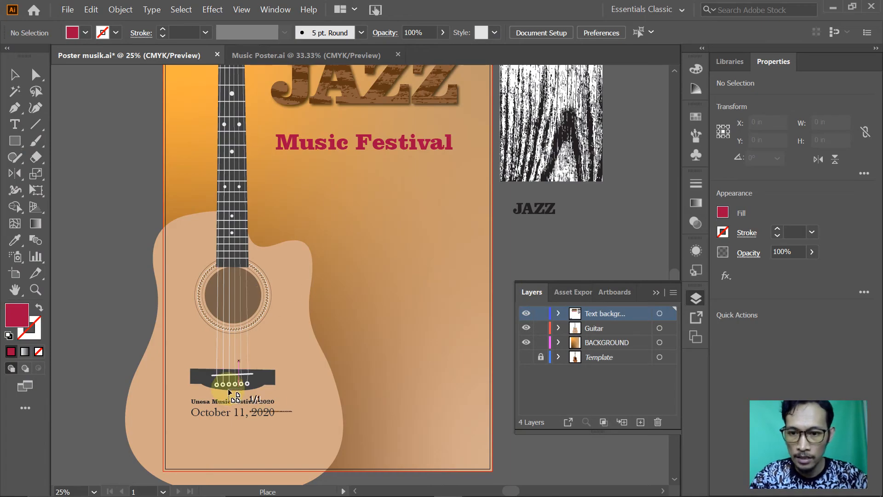
Place the band list in a text area about 2.17 in wide and 1.48 in high below the date's first half
scroll(203, 386, down, 1)
key(ctrl+space)
click(315, 420)
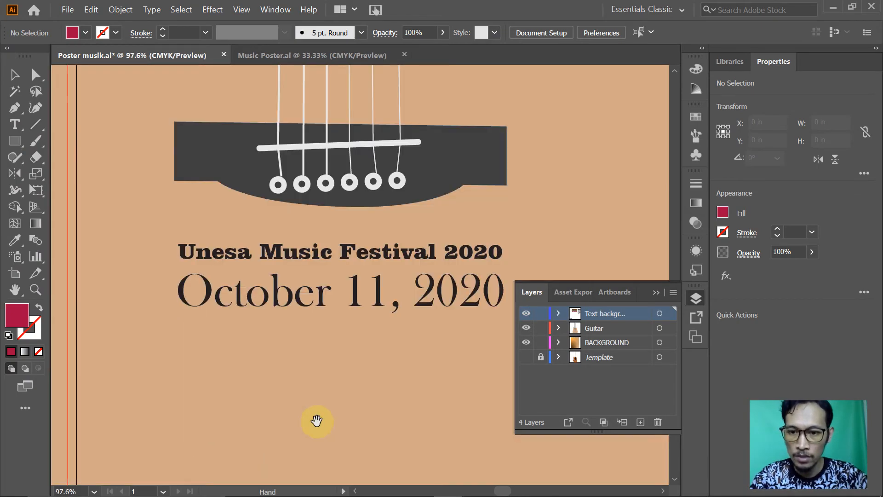
drag(361, 394, 334, 311)
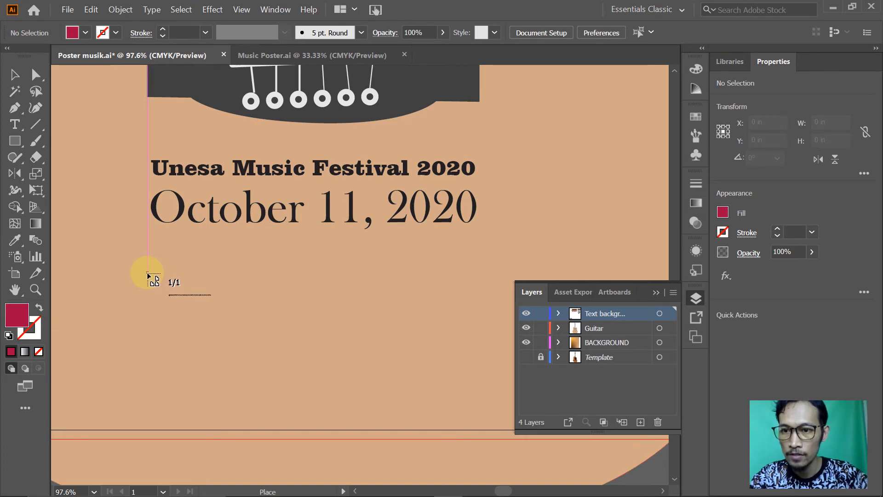
drag(147, 274, 300, 378)
Read steps 5 and 6 on formatting and linking text areas in the Foxit Reader PDF, and return to Illustrator
key(alt+Tab)
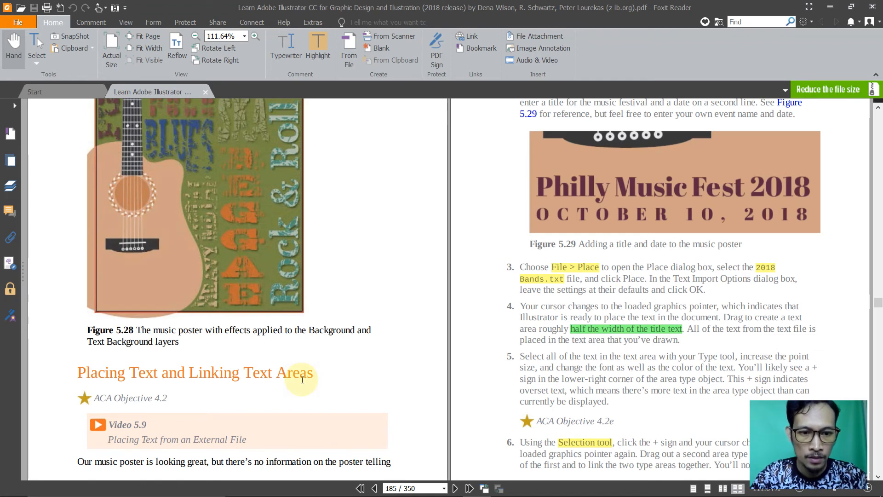
scroll(329, 350, down, 2)
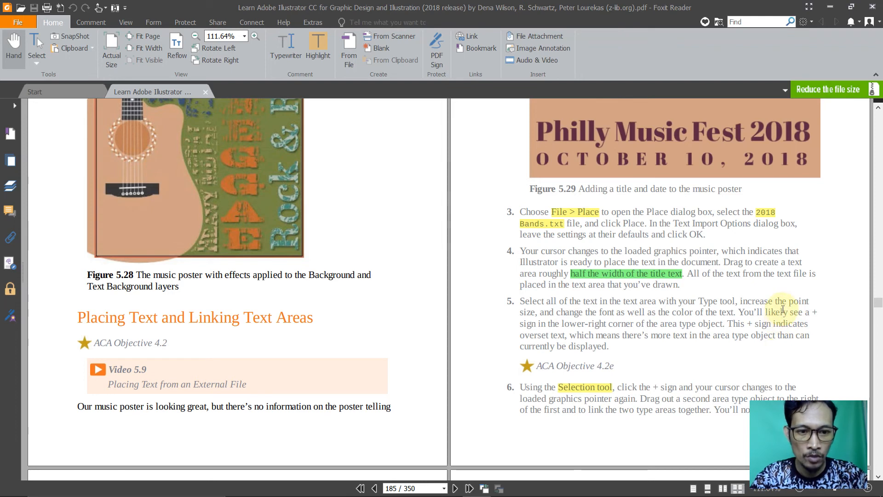
scroll(783, 310, down, 3)
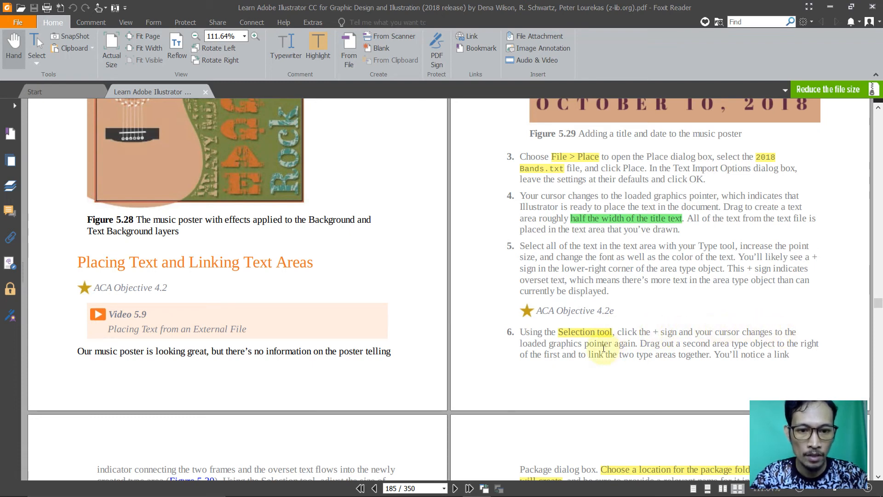
key(alt+Tab)
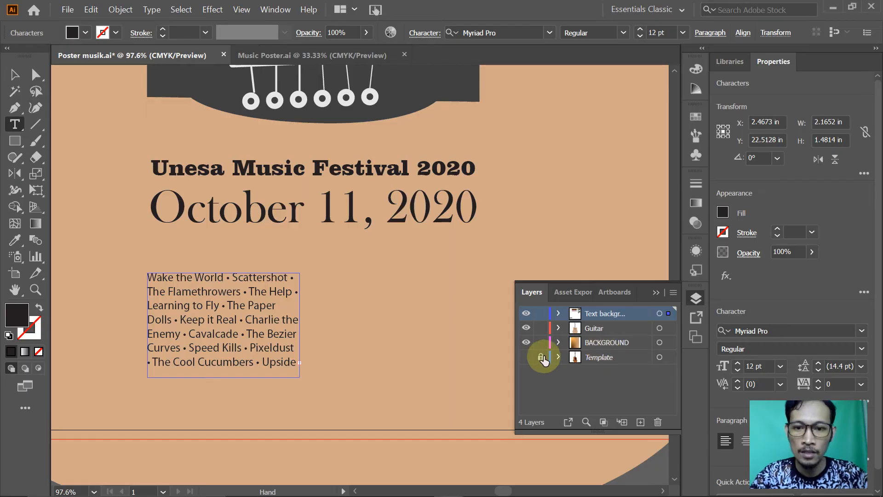
Flow the overset band list into a second linked text area of the same size, beside the first and top-aligned with it
click(13, 76)
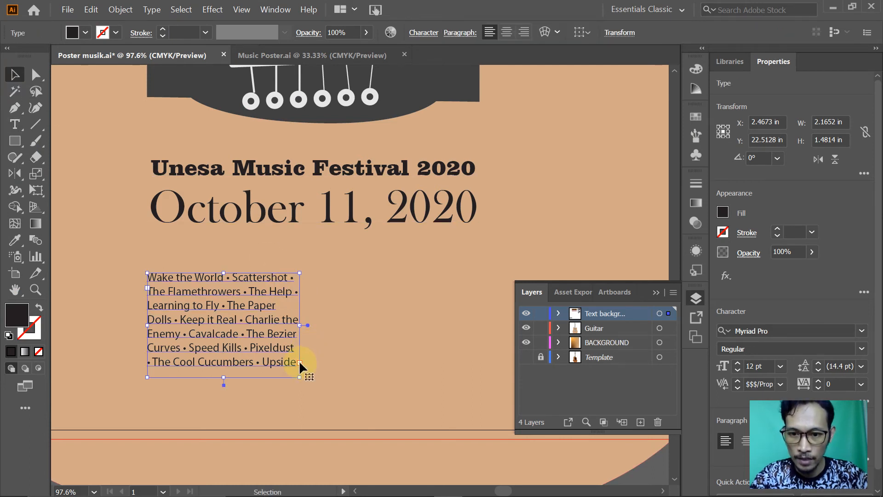
key(t)
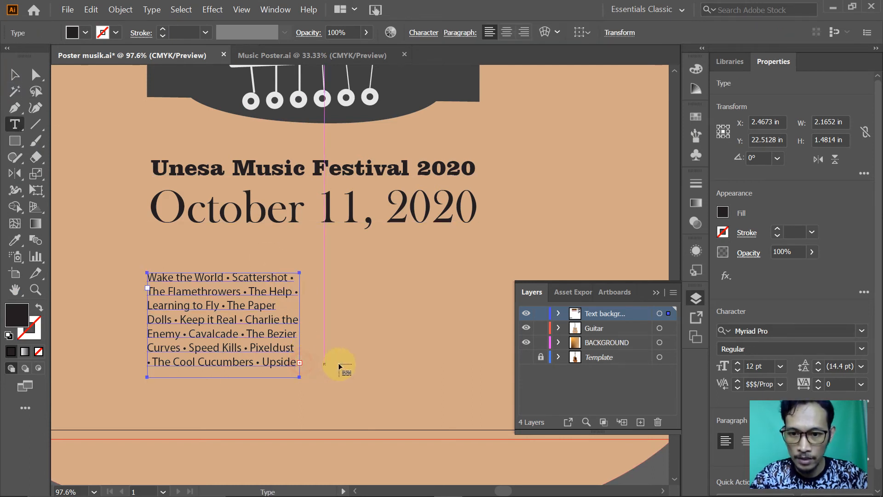
click(326, 274)
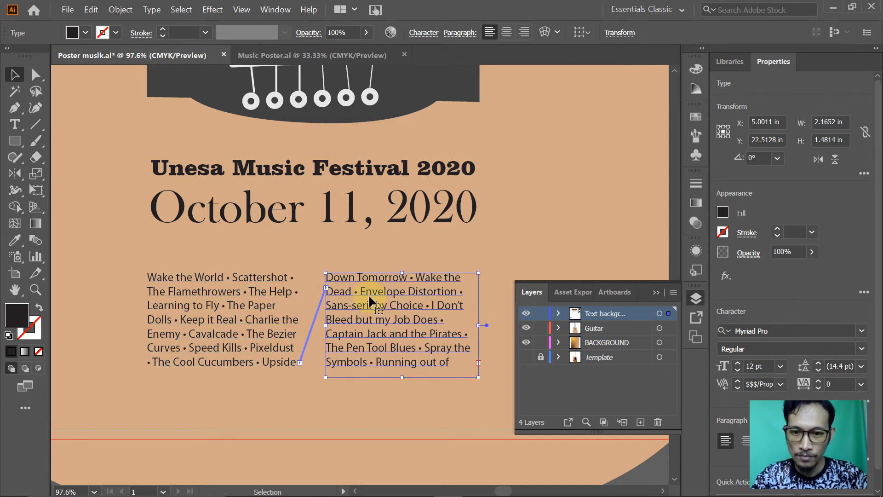
Examine the two-column text layout in Figure 5.30 of the Foxit Reader PDF, and return to Illustrator
key(alt+Tab)
scroll(358, 301, down, 3)
scroll(358, 300, down, 3)
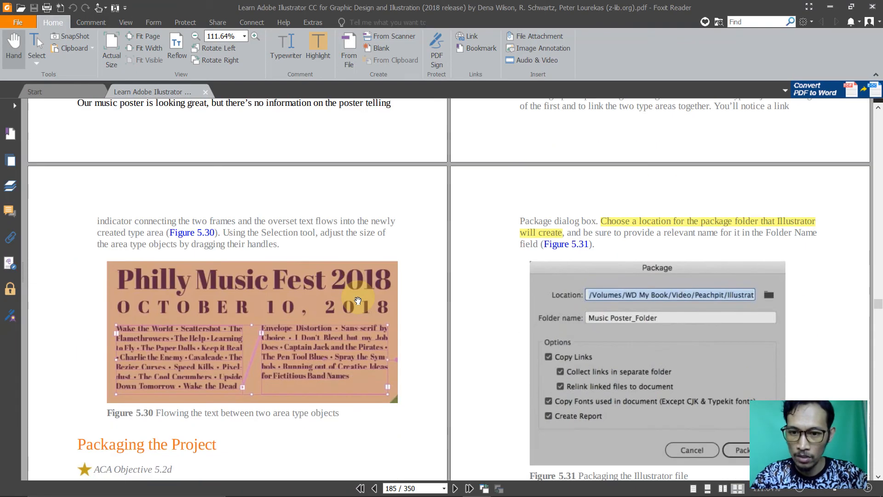
scroll(338, 307, down, 2)
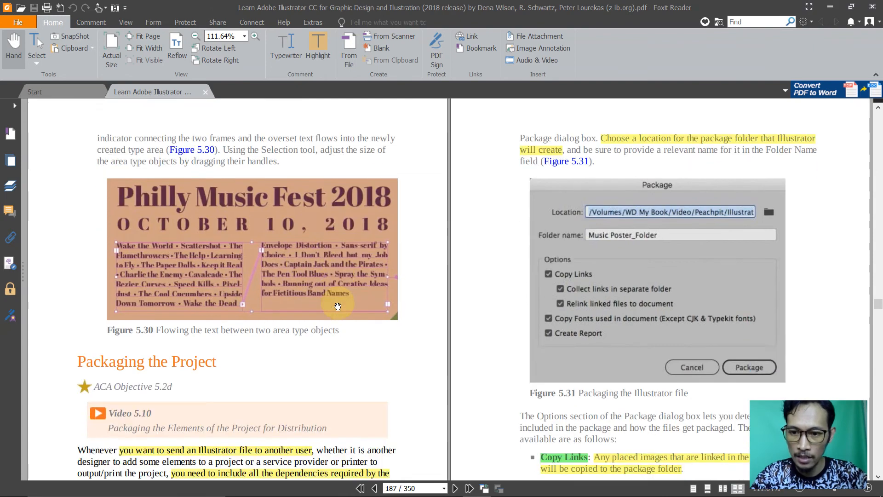
key(alt+Tab)
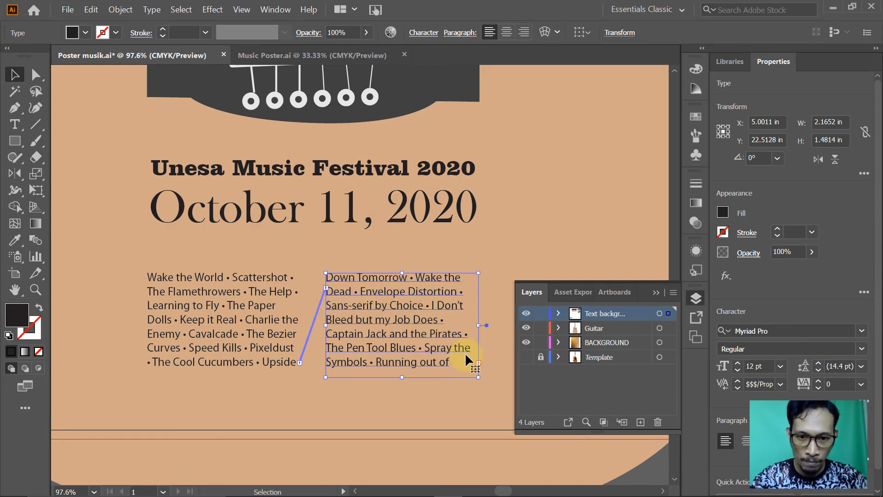
Try a 14 pt font size on both linked band list text areas
ctrl+alt+click(313, 282)
ctrl+alt+click(363, 262)
drag(415, 256, 339, 316)
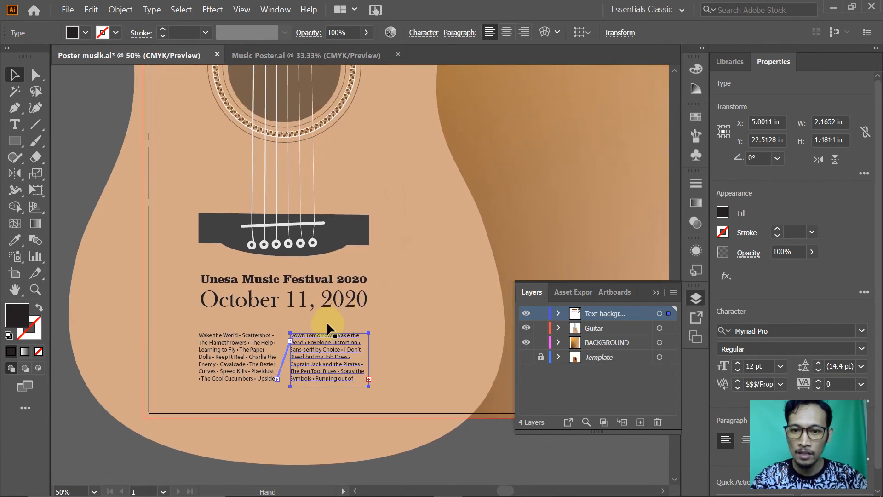
click(245, 349)
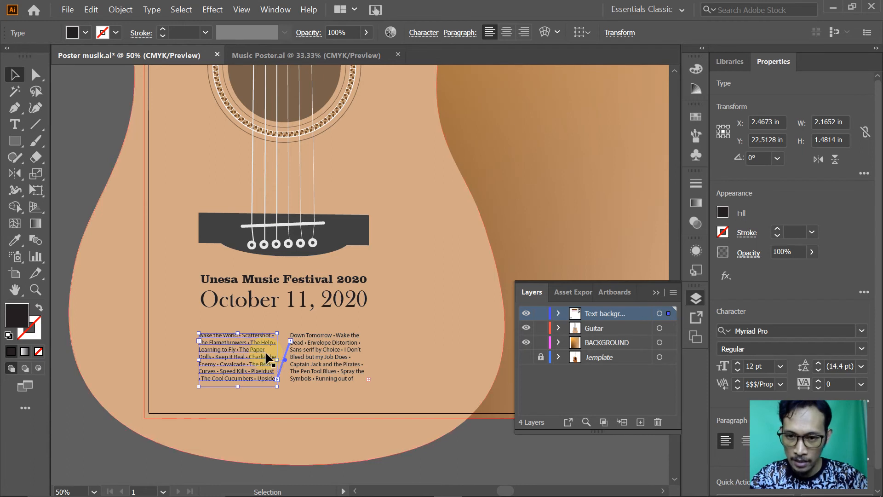
shift+click(317, 343)
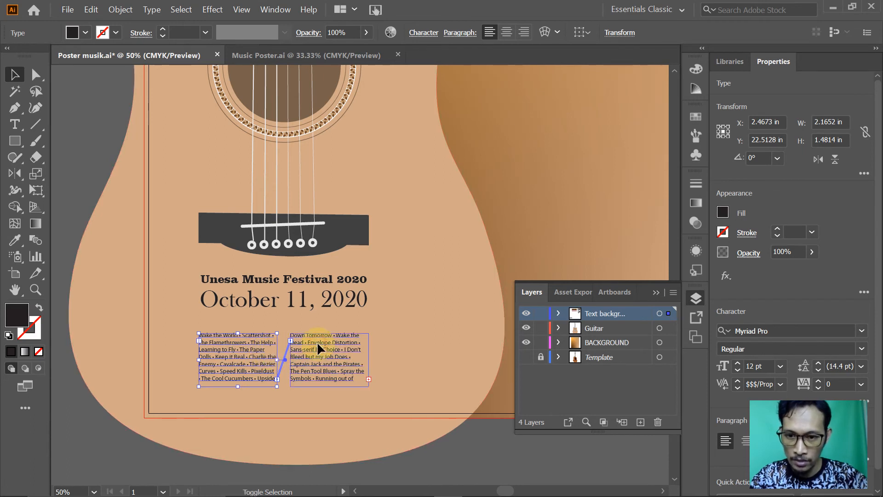
click(781, 366)
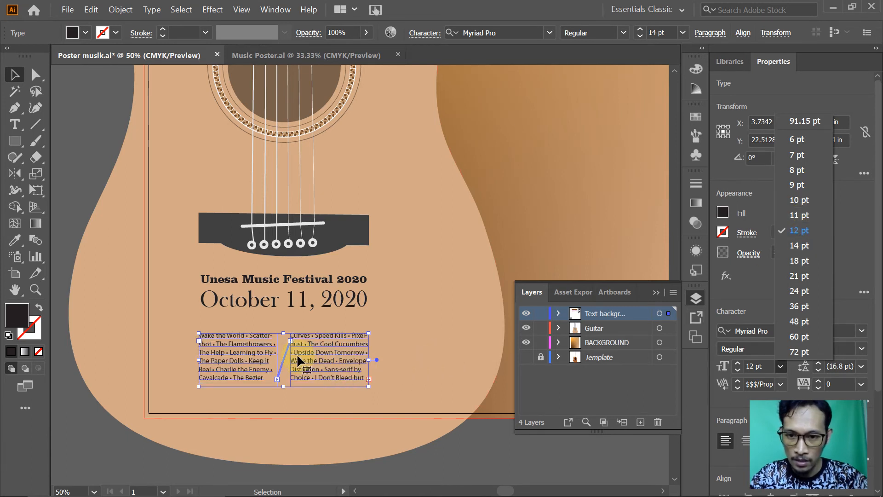
click(369, 360)
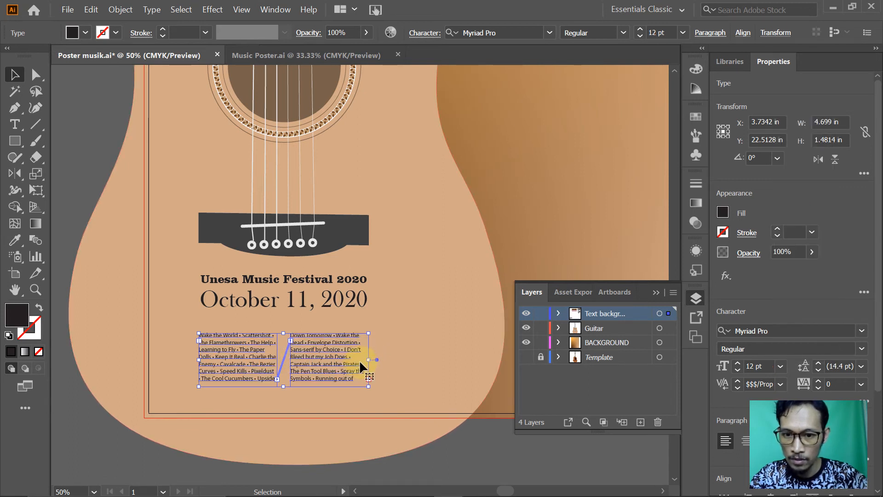
Widen the two linked band list text areas together to about 4.72 in overall, matching the width of the guitar bridge
drag(369, 360, 368, 362)
key(ctrl+space)
drag(158, 231, 420, 399)
drag(434, 351, 385, 320)
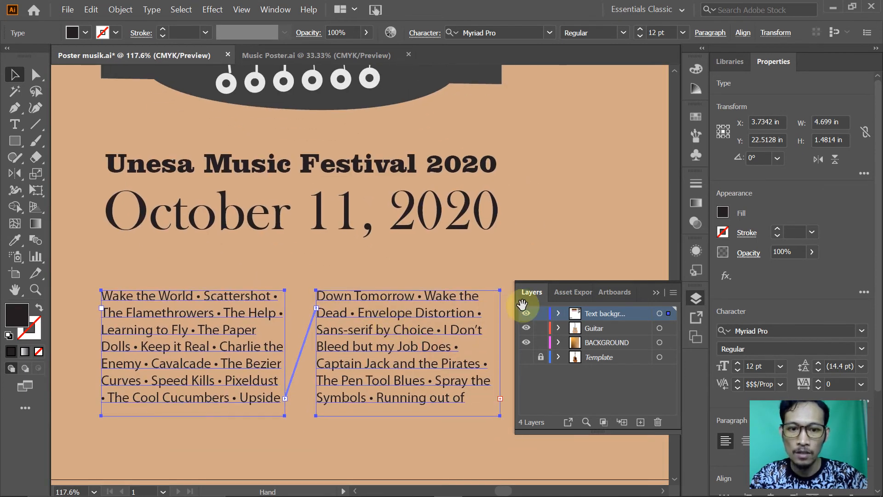
click(656, 292)
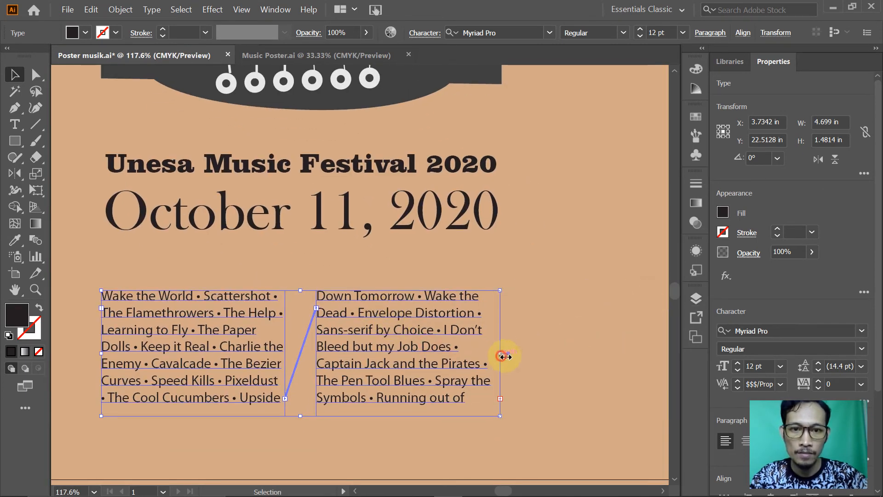
drag(501, 354, 504, 356)
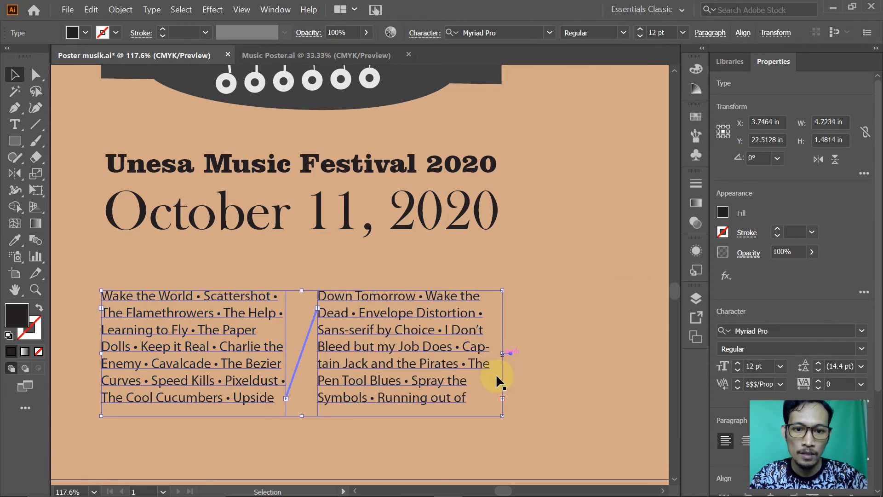
key(space)
drag(335, 340, 362, 356)
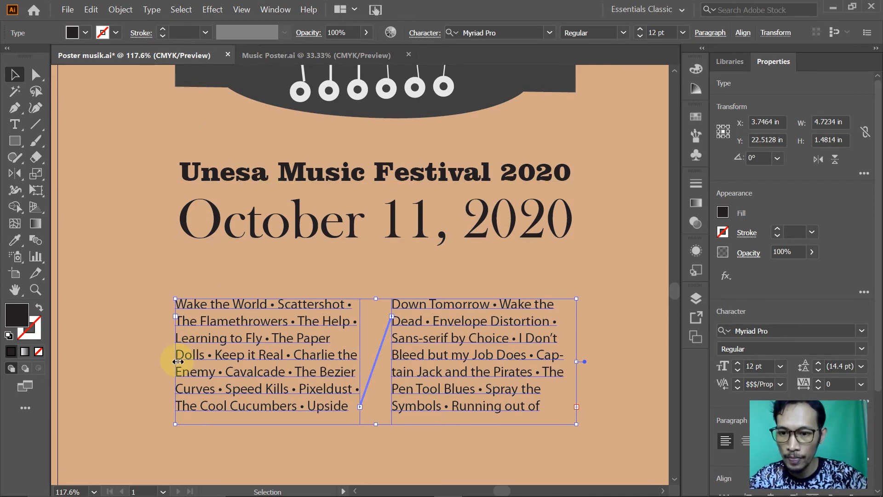
mouse_move(176, 362)
mouse_down()
mouse_move(166, 361)
mouse_move(175, 363)
mouse_up()
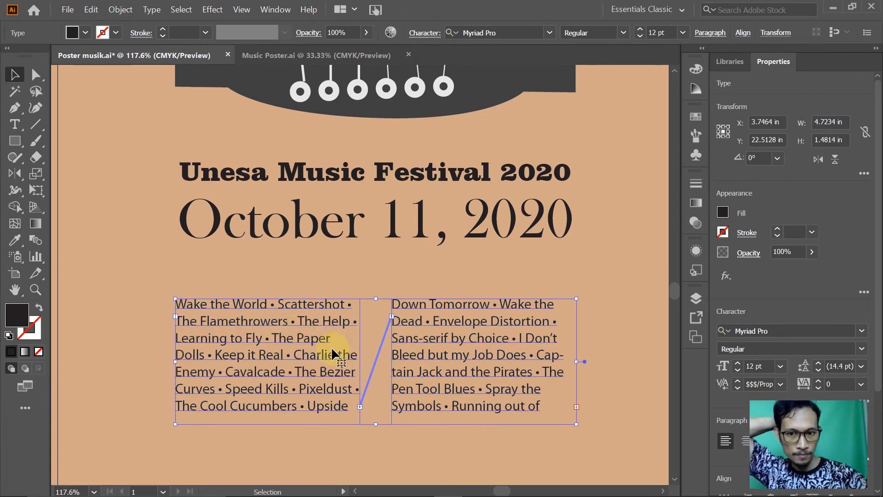
Resize the two linked band list text areas to about 4.72 by 1.58 in overall and move them up closer beneath the date
drag(578, 362, 539, 368)
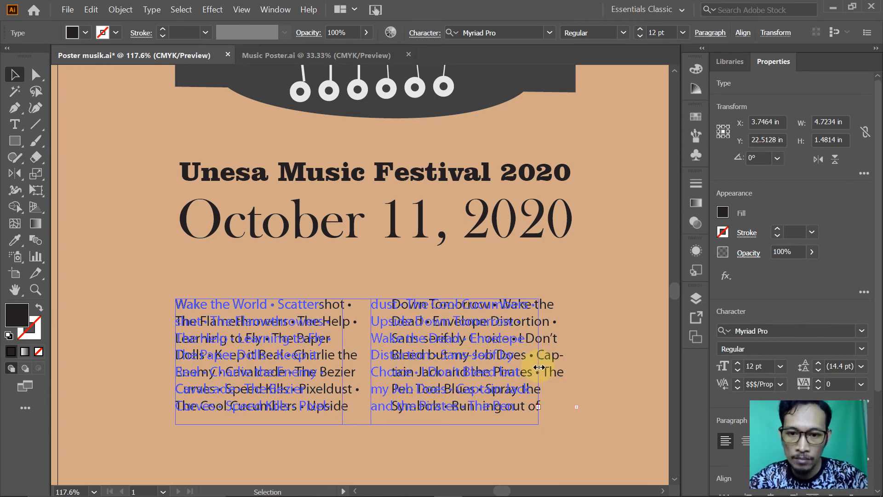
drag(540, 367, 551, 369)
drag(550, 368, 574, 368)
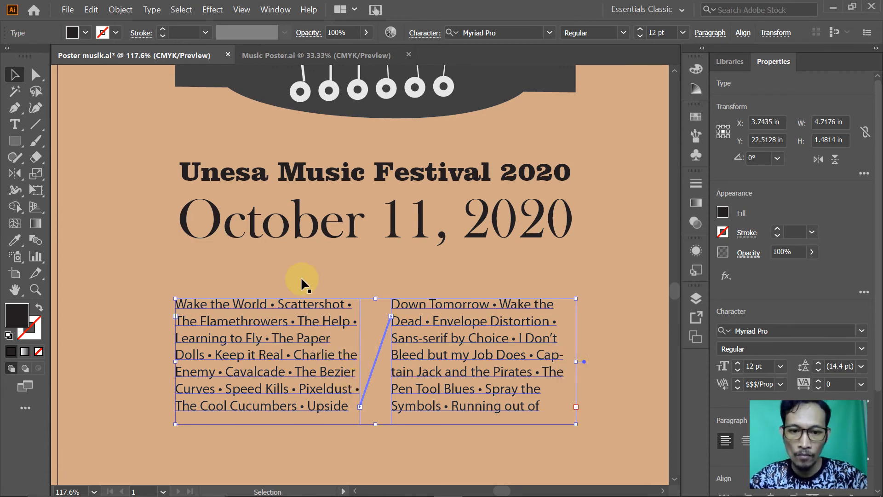
drag(376, 424, 376, 433)
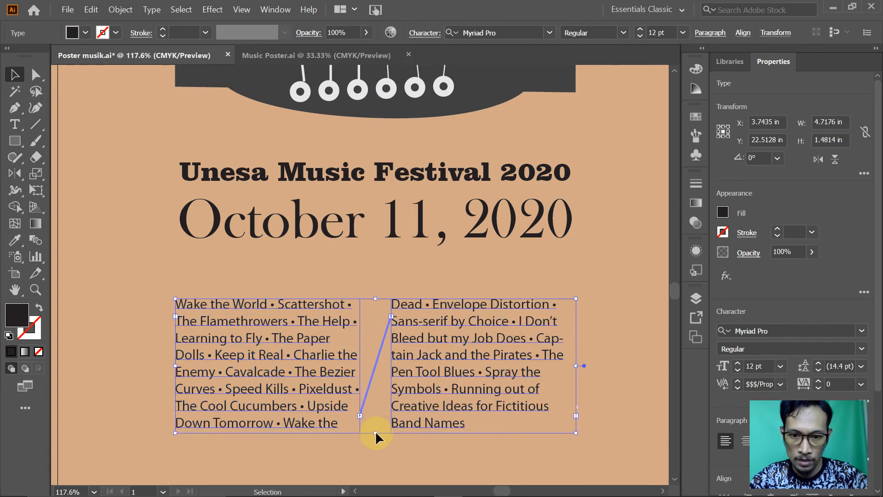
drag(415, 322, 415, 292)
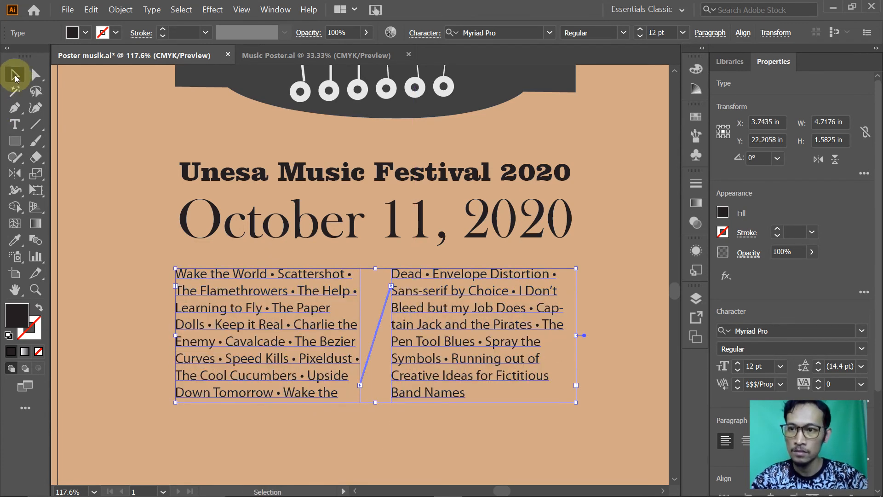
click(86, 121)
Justify the text in both linked band list areas with the last line aligned left
ctrl+alt+click(351, 284)
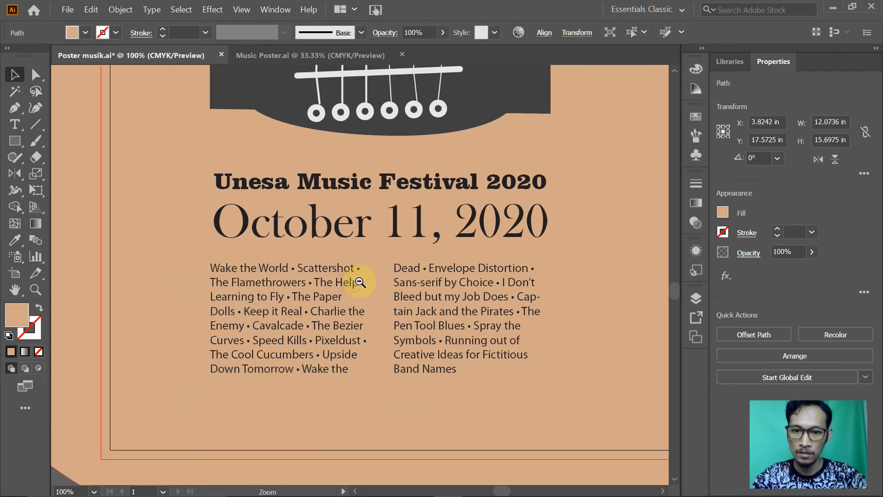
ctrl+alt+click(404, 286)
click(300, 284)
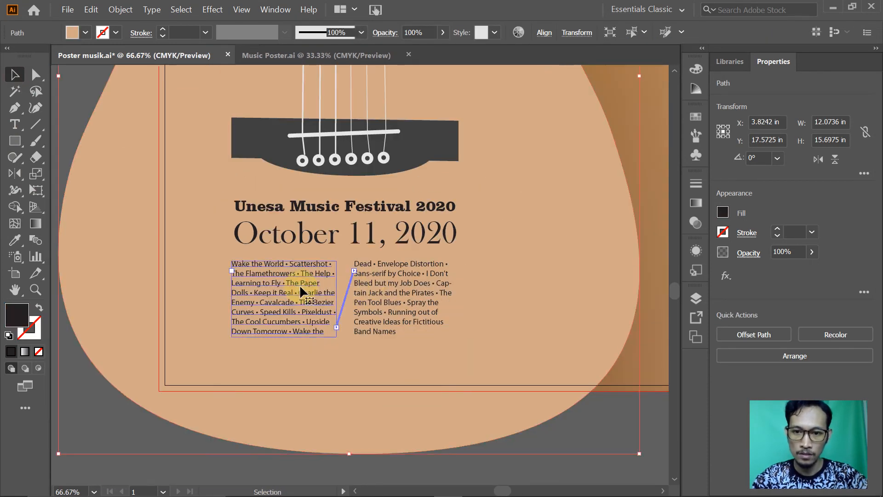
shift+click(380, 291)
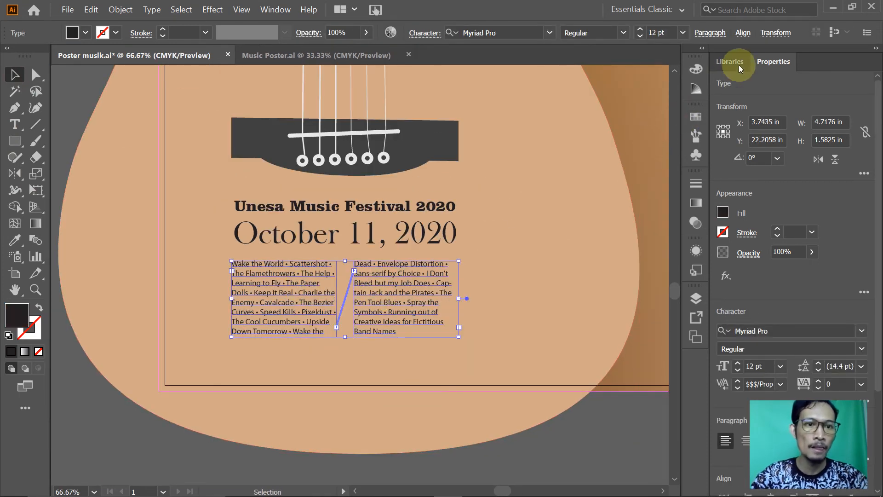
click(711, 33)
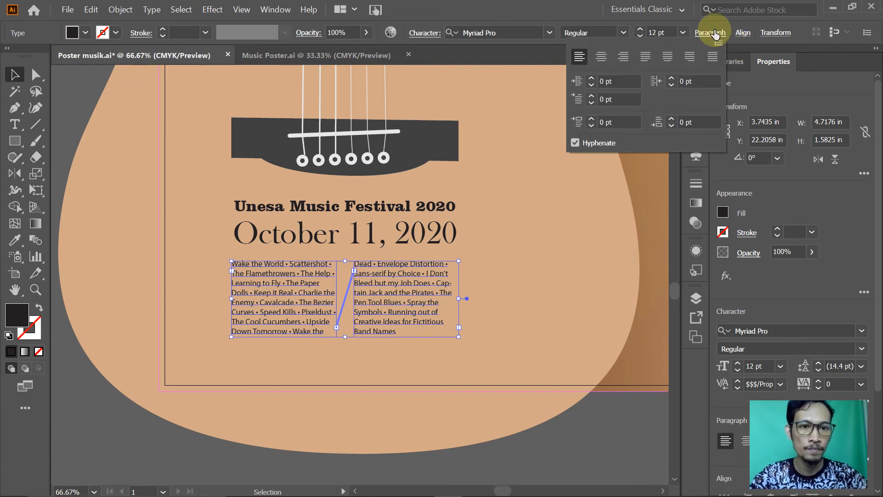
click(646, 57)
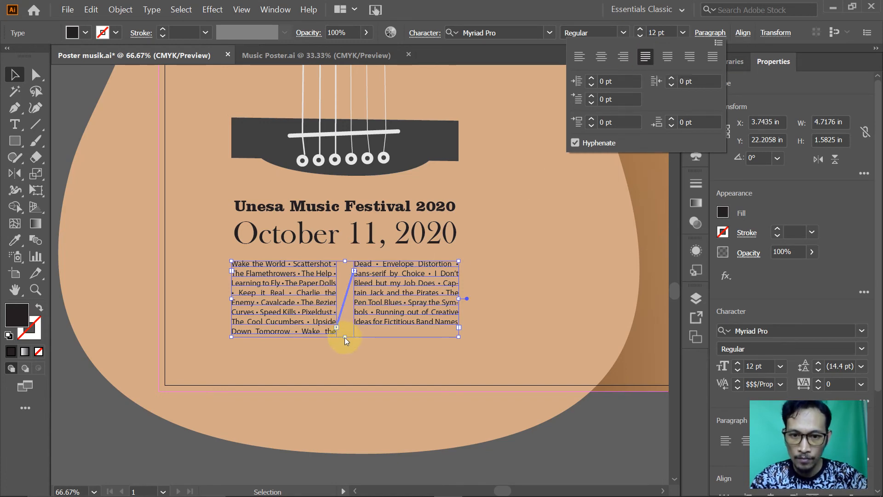
Set the band list text to 14 pt and lengthen both linked text areas to about 2.07 in high
ctrl+click(349, 308)
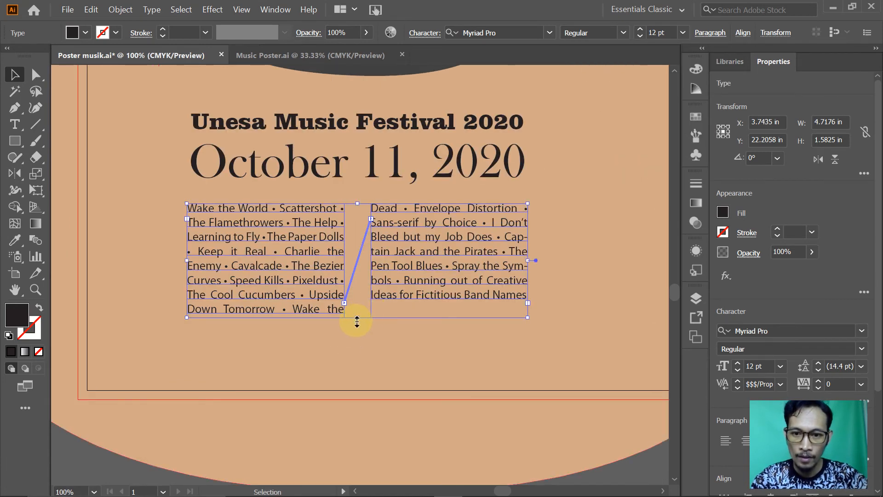
drag(357, 320, 359, 317)
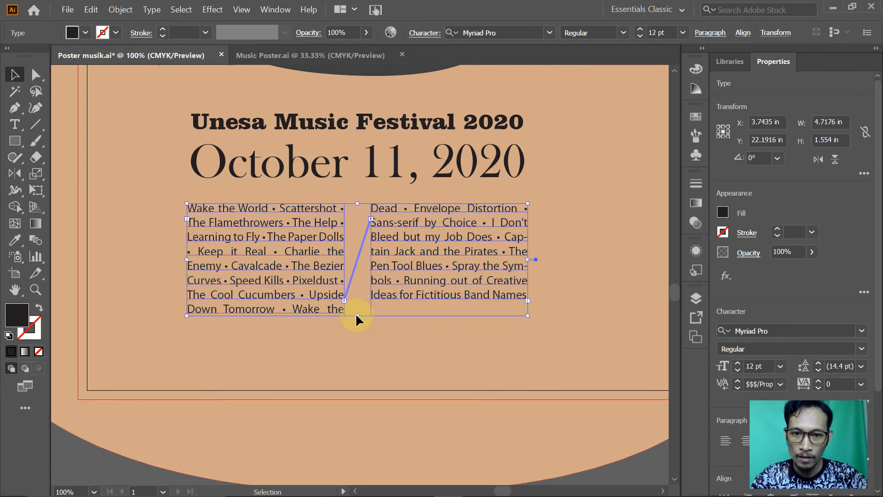
click(781, 367)
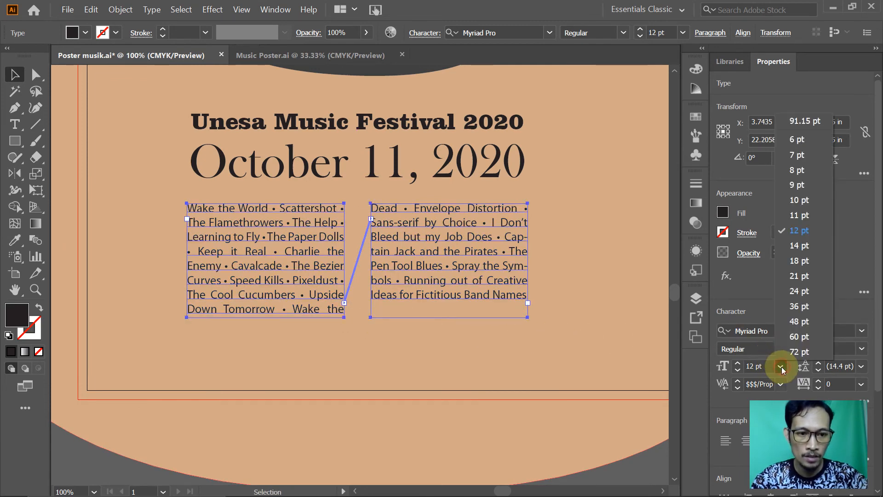
click(799, 246)
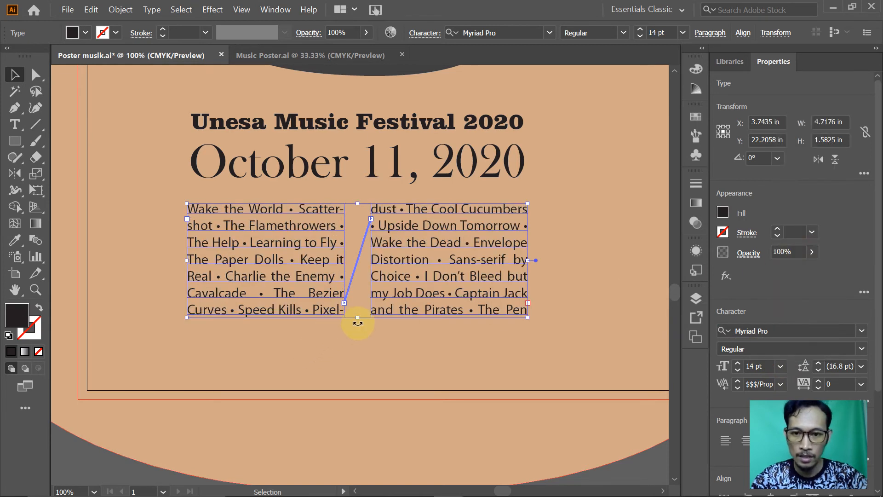
drag(357, 318, 357, 353)
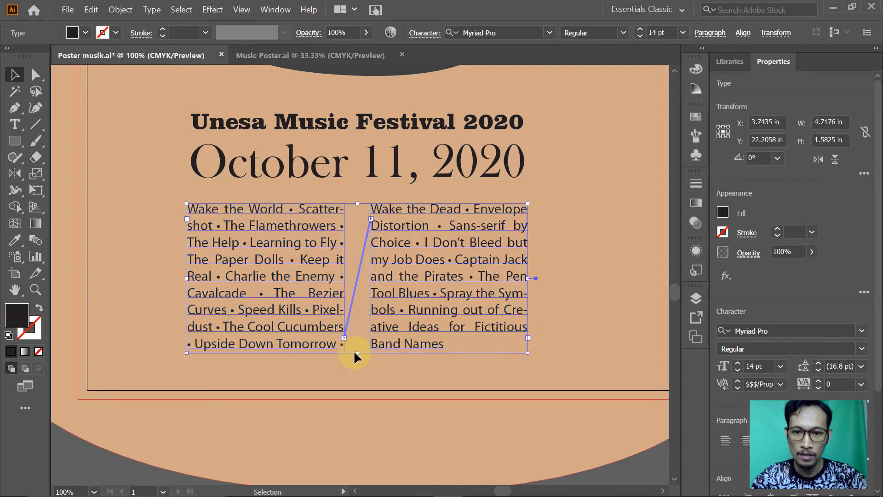
Move the festival title and date text up, closer to the guitar bridge
ctrl+alt+click(451, 199)
ctrl+alt+click(428, 212)
drag(320, 288, 362, 299)
click(93, 108)
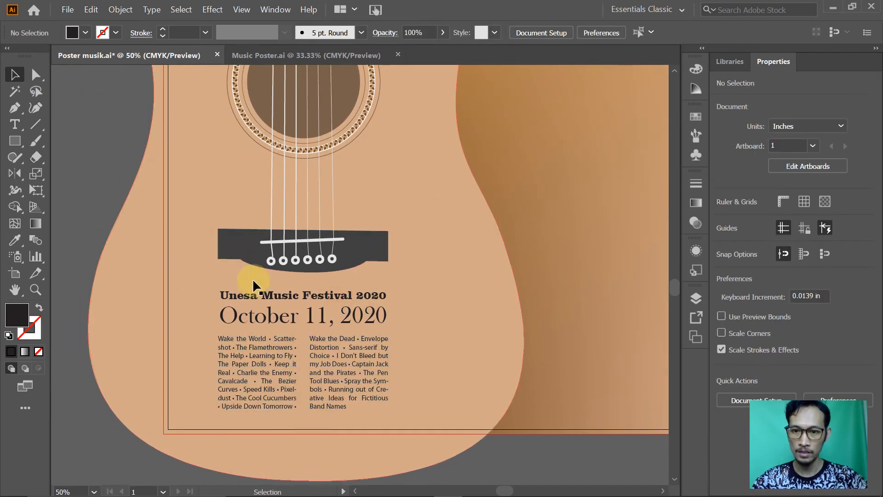
click(284, 297)
drag(292, 298, 290, 289)
Move both linked band list text areas up together, directly beneath the October 11, 2020 line
click(317, 342)
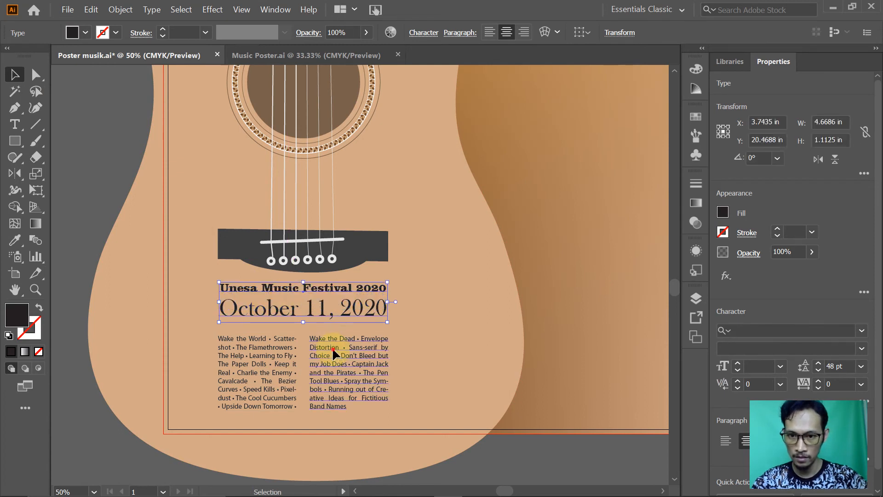
shift+click(275, 368)
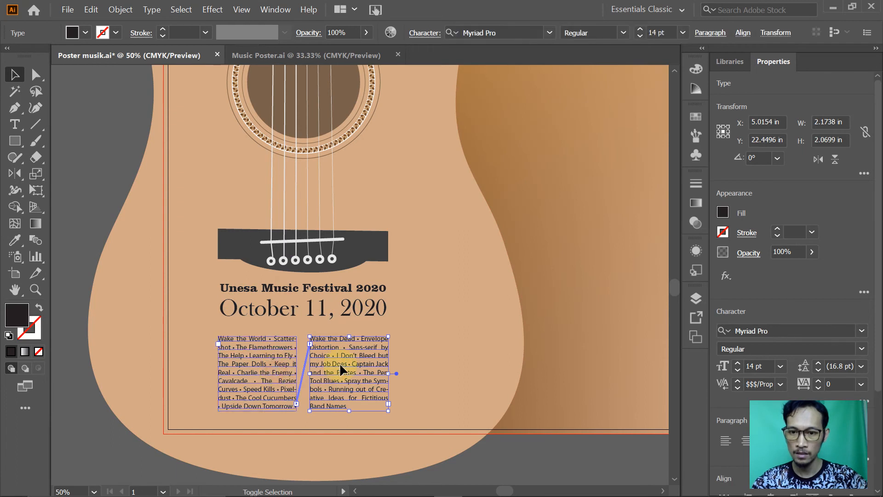
drag(342, 359, 341, 350)
click(99, 187)
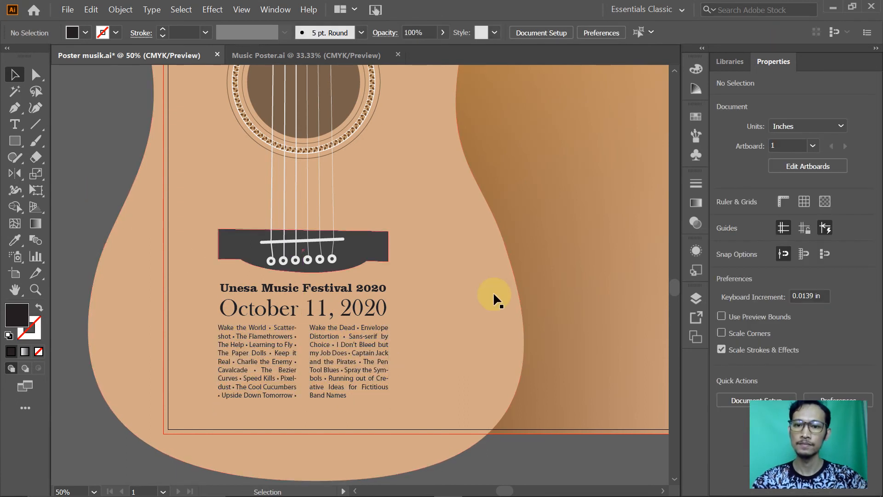
Check the overall poster layout and save Poster musik.ai
key(ctrl+alt+space)
click(405, 235)
click(432, 299)
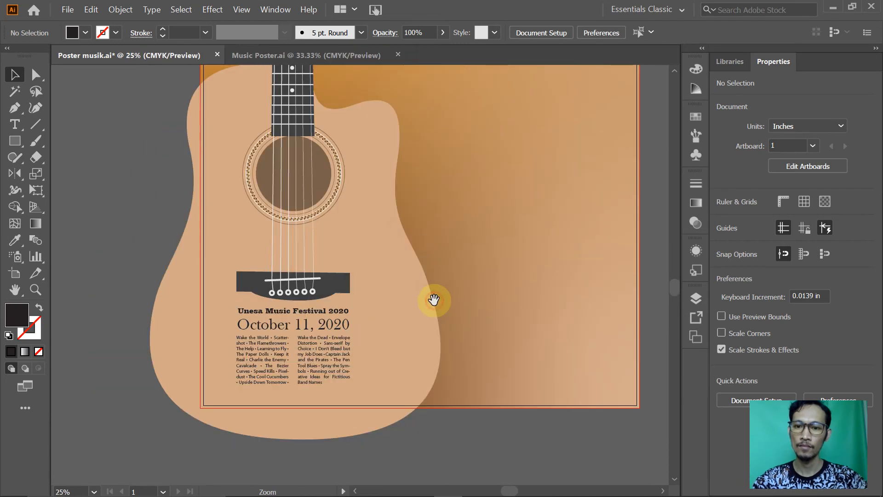
drag(410, 194, 399, 314)
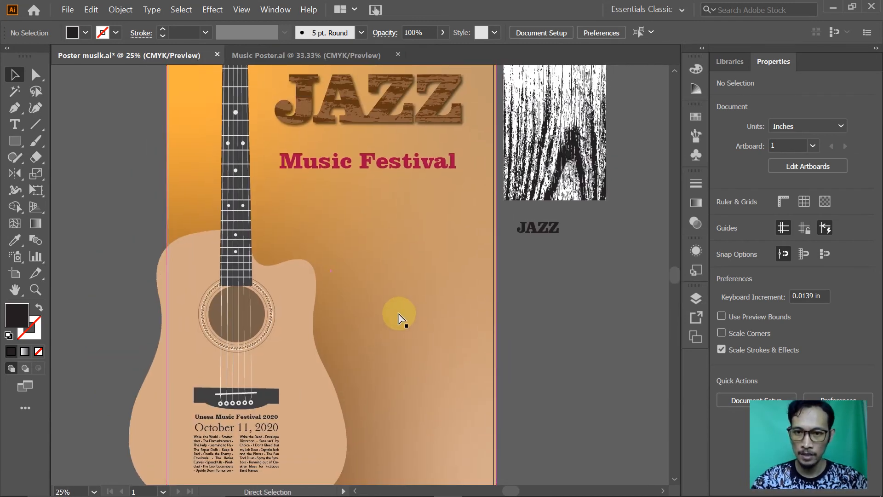
key(ctrl+s)
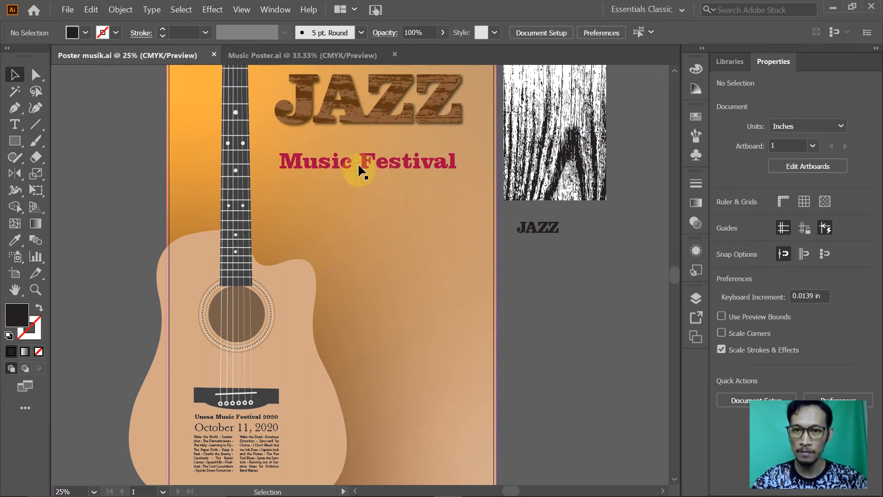
Switch to Music Poster.ai and examine the venue, time and date block below the Free Ticket badge
click(355, 58)
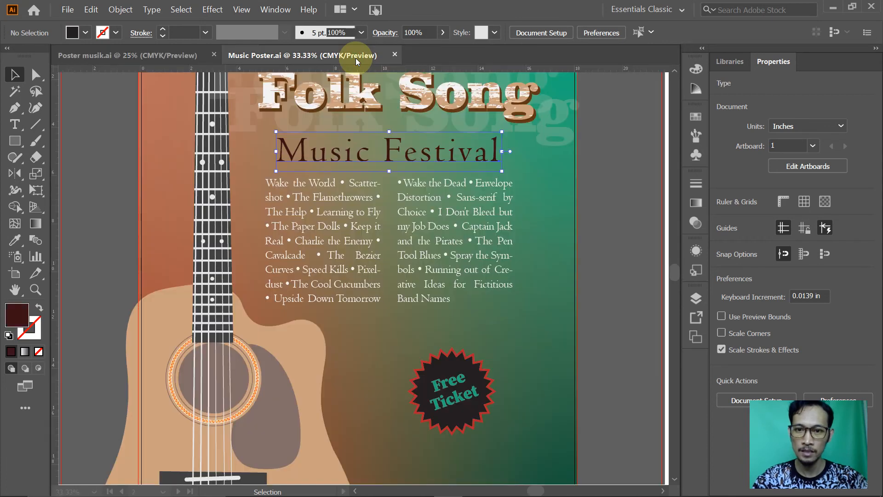
alt+click(397, 347)
drag(384, 331, 368, 272)
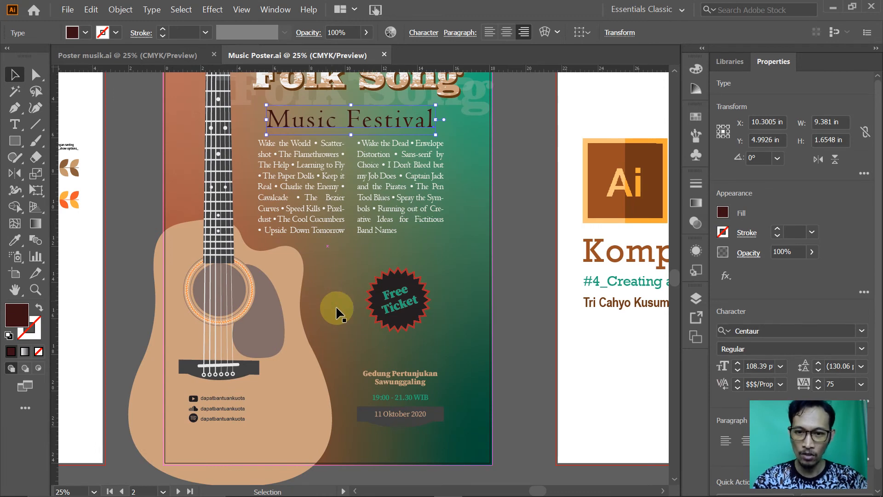
click(398, 380)
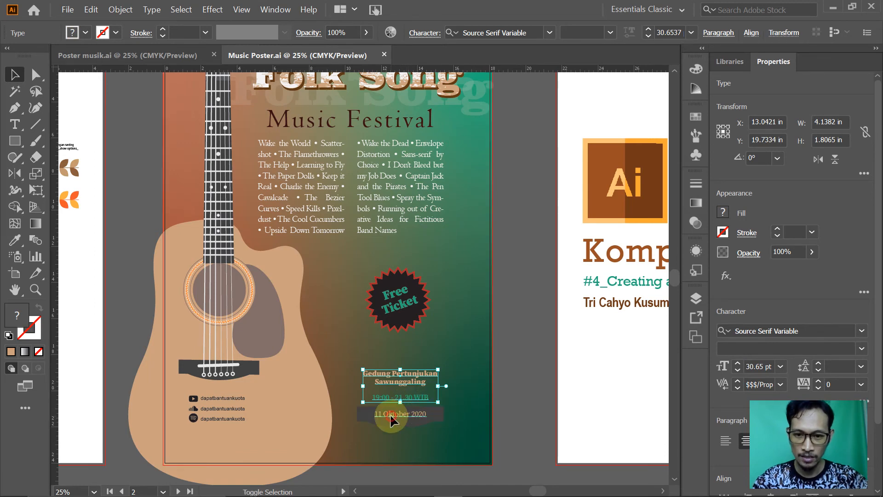
shift+click(390, 416)
key(z)
drag(332, 343, 457, 444)
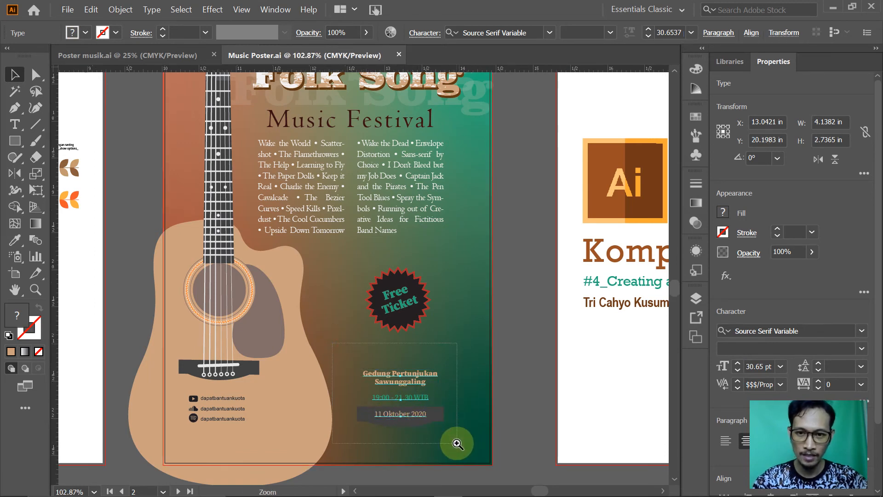
key(v)
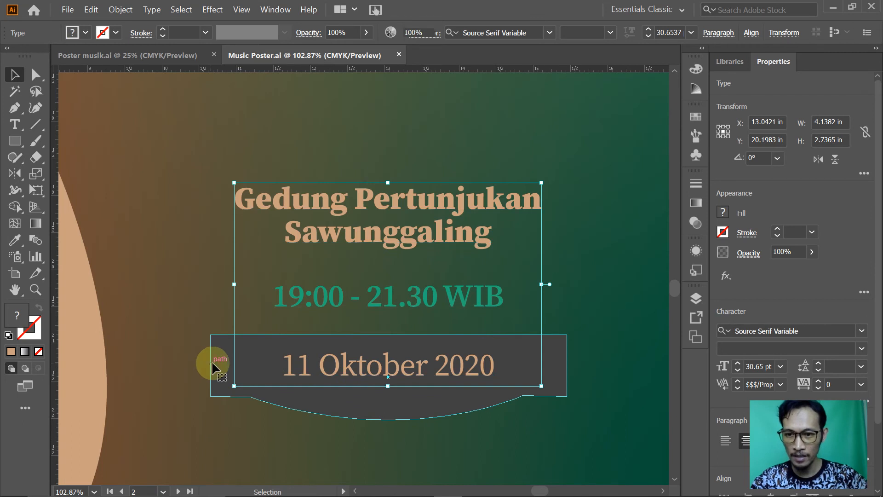
Copy the dark banner with the date, time and venue texts from Music Poster.ai and paste them into Poster musik.ai
click(213, 362)
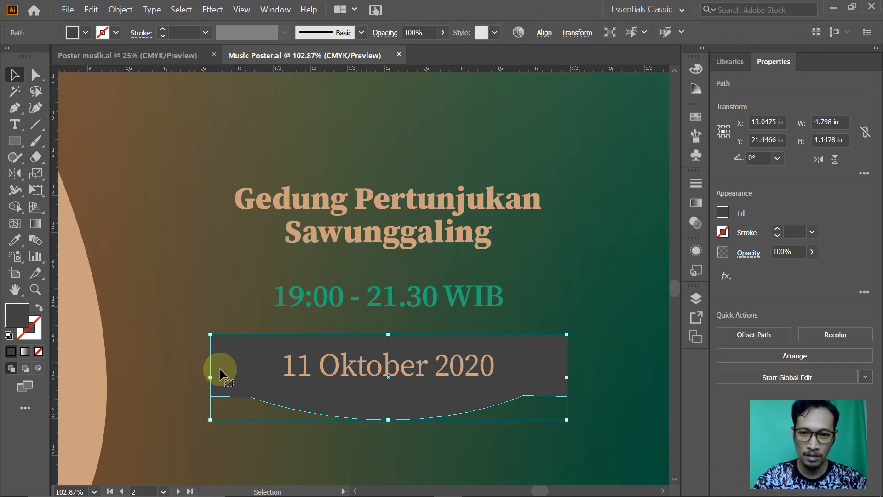
shift+click(389, 363)
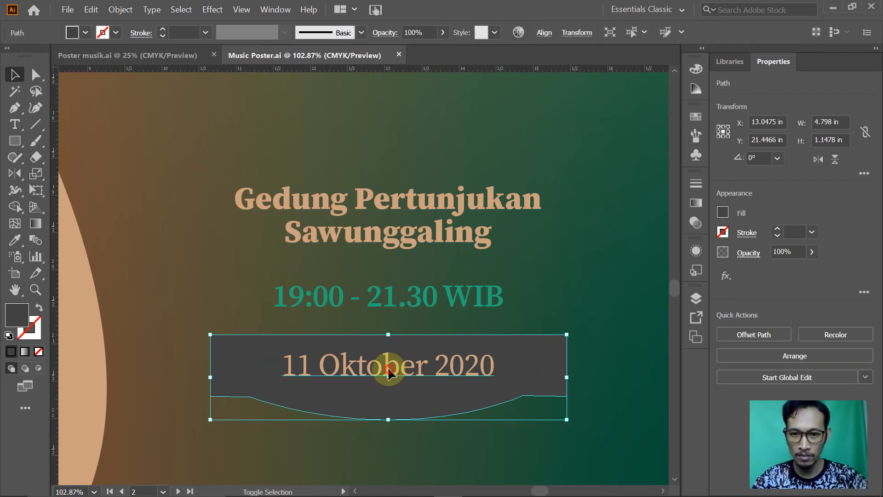
shift+click(394, 301)
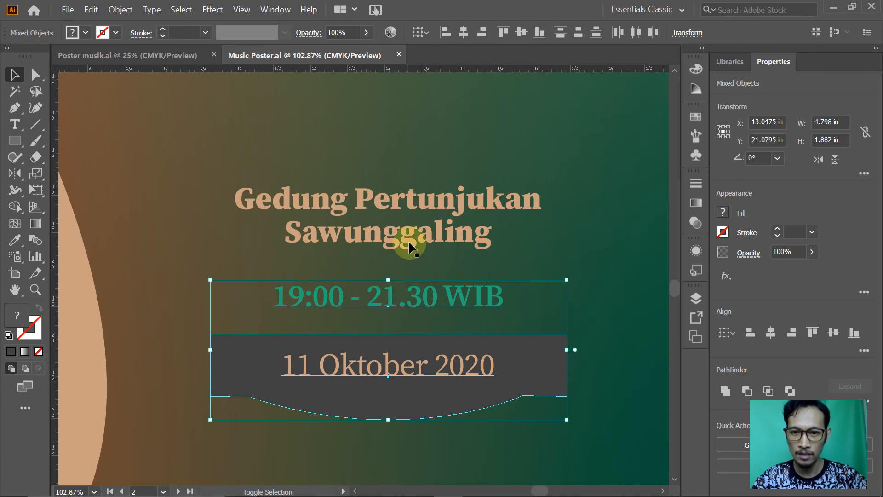
shift+click(409, 234)
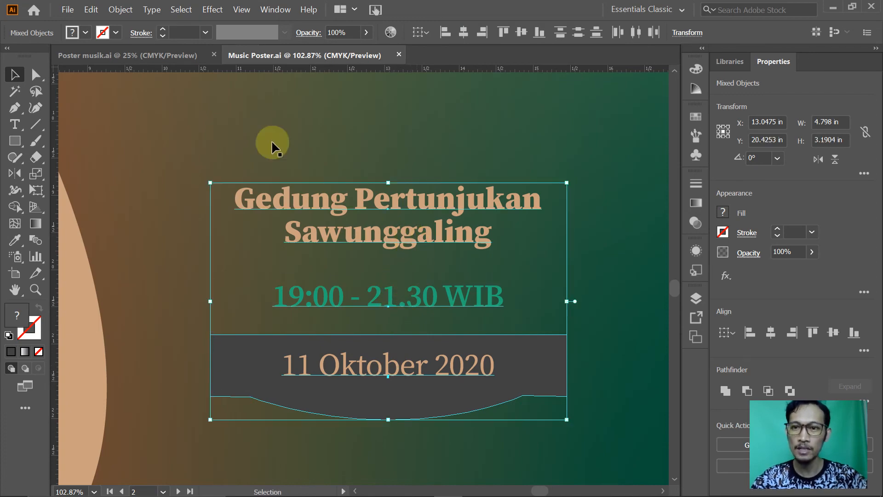
click(162, 56)
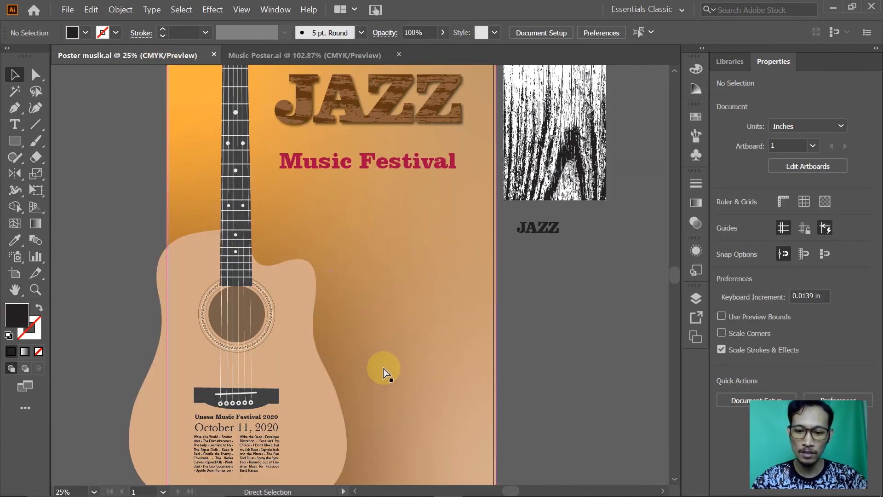
key(ctrl+v)
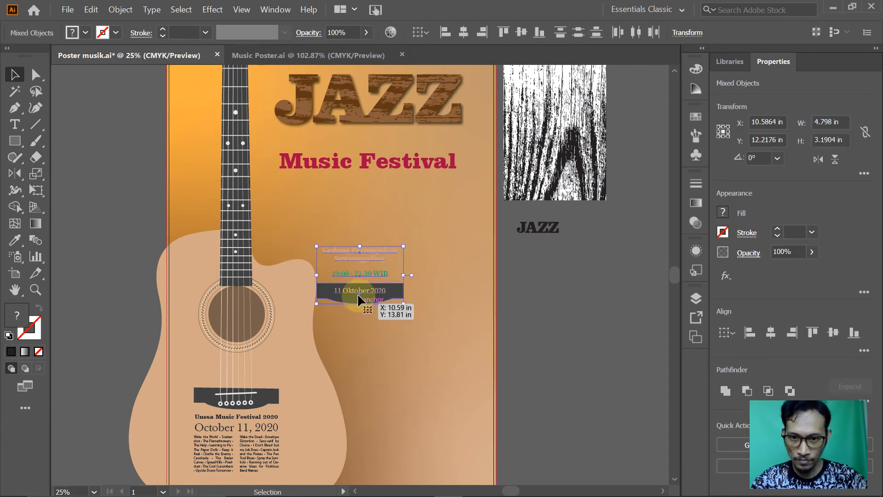
Move the pasted venue, time and date block beside the guitar body, centred at about X 13.76 in, Y 15.76 in
drag(365, 295, 419, 360)
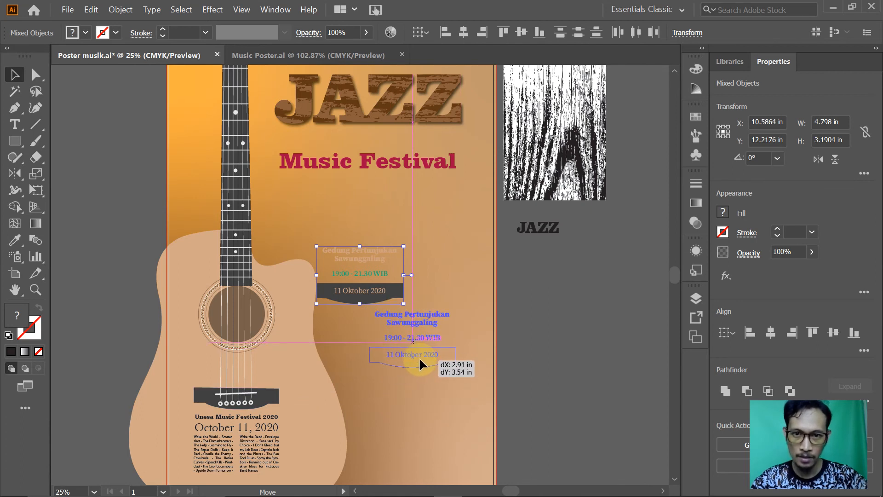
drag(418, 360, 425, 357)
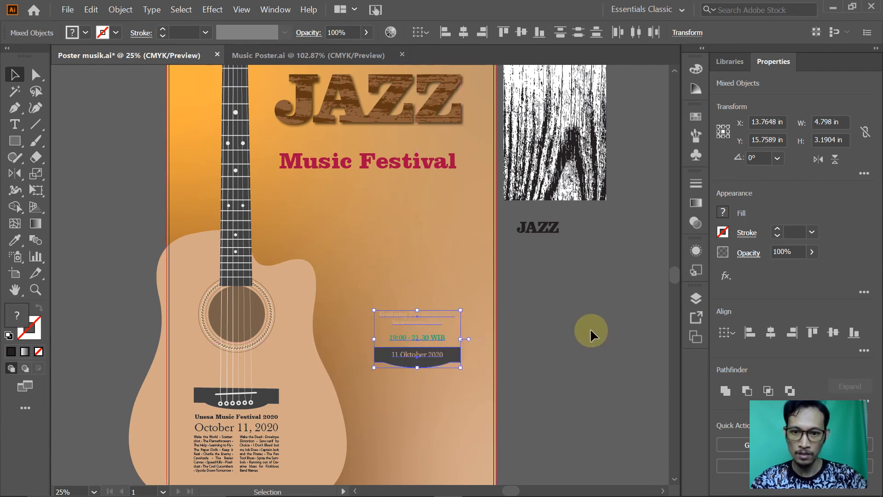
mouse_move(534, 367)
mouse_down()
mouse_move(525, 304)
mouse_move(529, 383)
mouse_up()
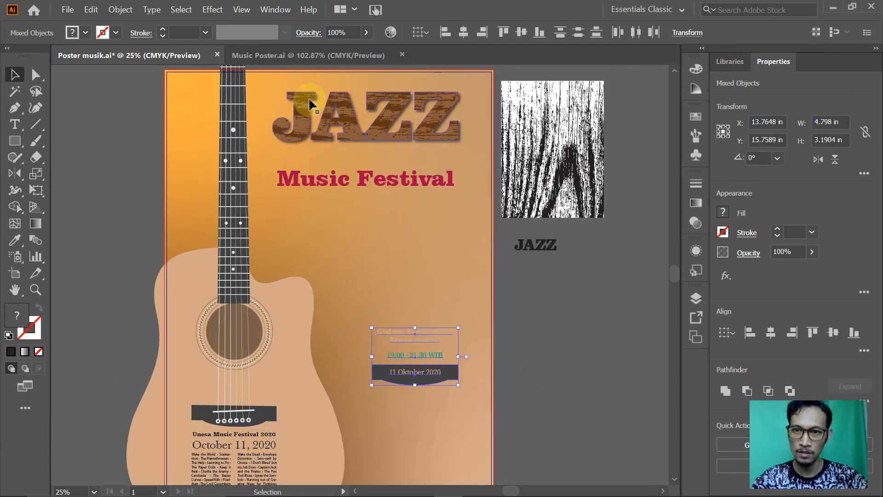
Switch to Music Poster.ai and examine how the venue, time and date block sits in the overall poster layout
click(304, 57)
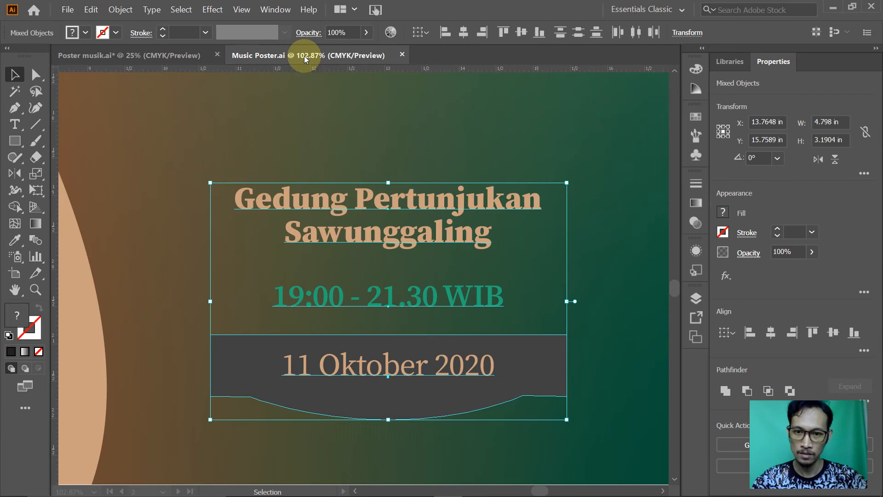
ctrl+alt+click(384, 221)
ctrl+alt+click(404, 255)
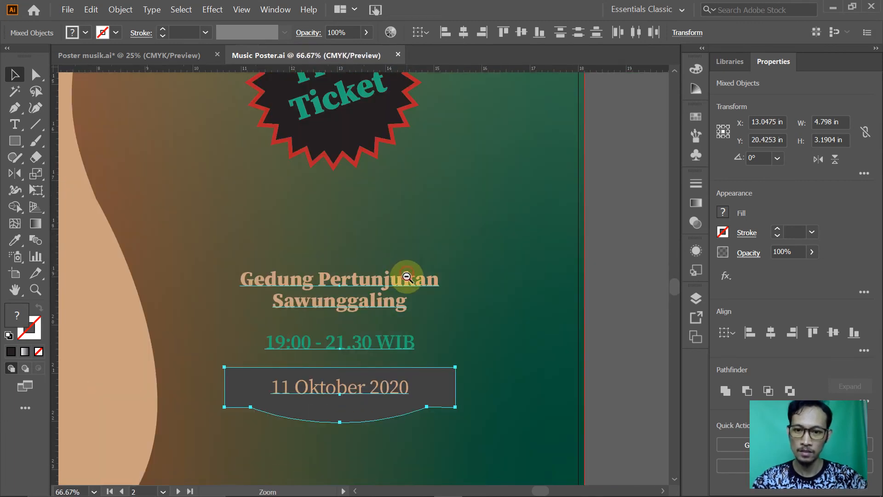
ctrl+alt+click(386, 285)
ctrl+alt+click(361, 288)
ctrl+alt+click(356, 273)
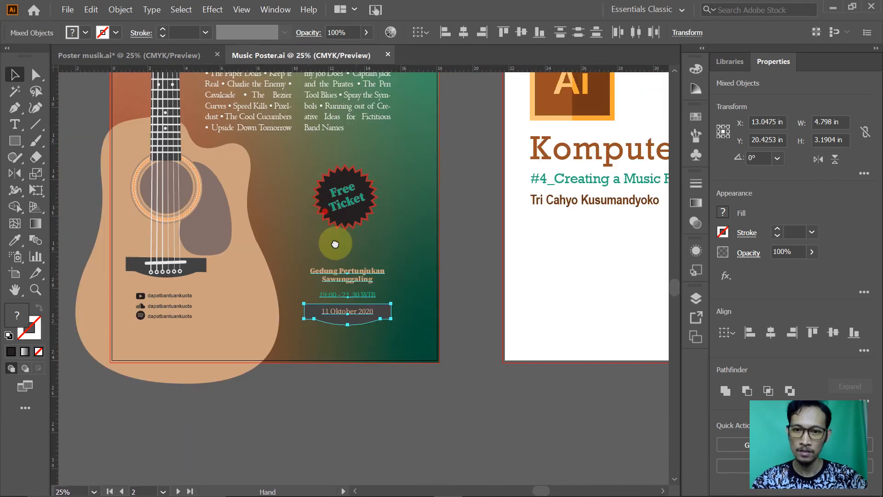
scroll(336, 238, up, 2)
scroll(333, 335, up, 1)
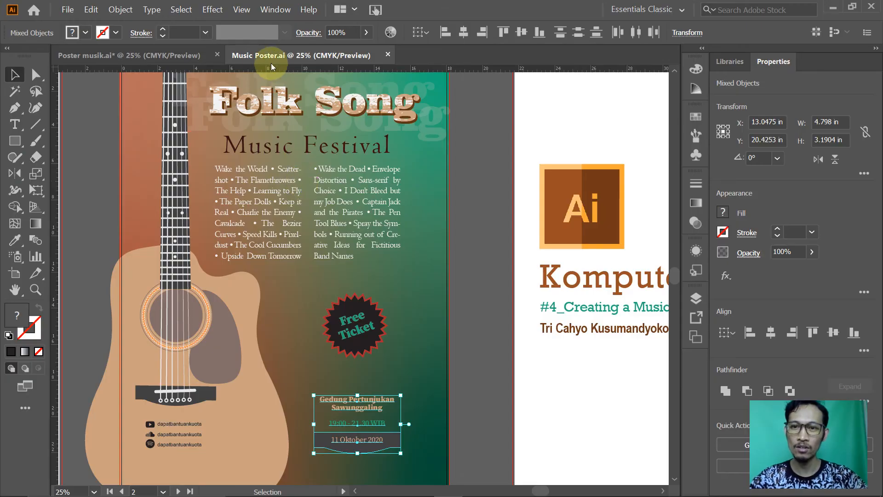
Return to Poster musik.ai and save the document, leaving nothing selected
click(187, 57)
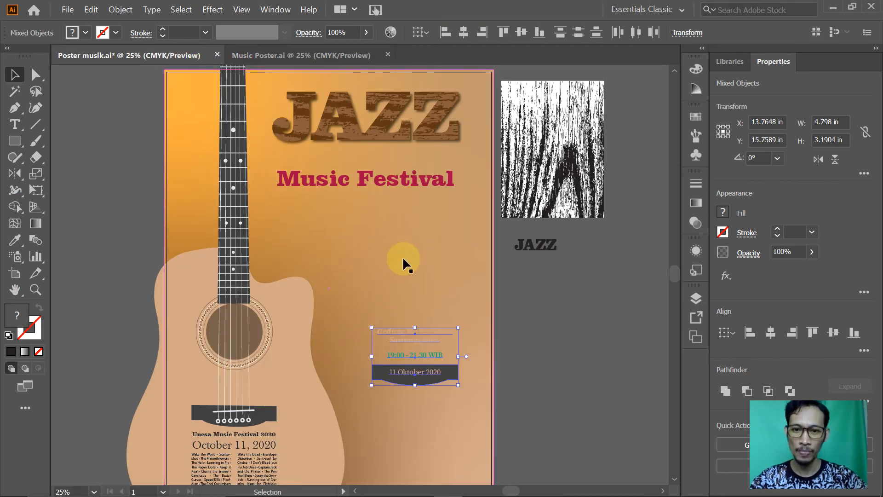
drag(386, 246, 410, 263)
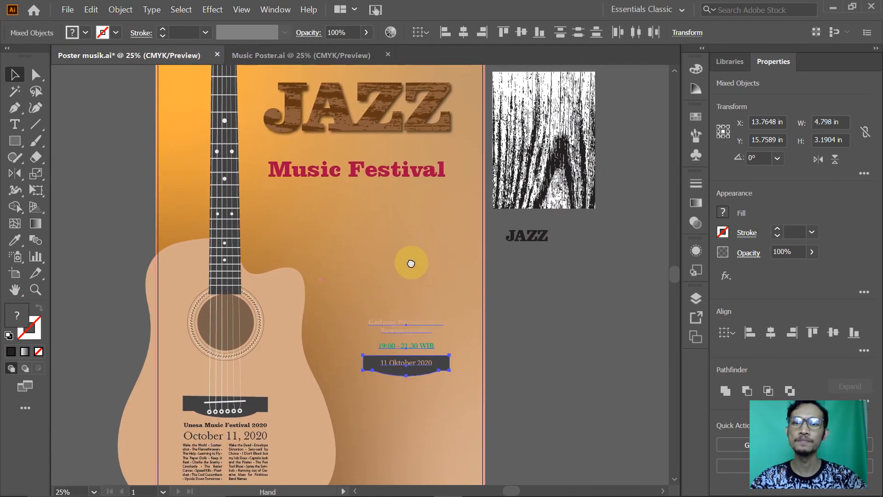
key(ctrl)
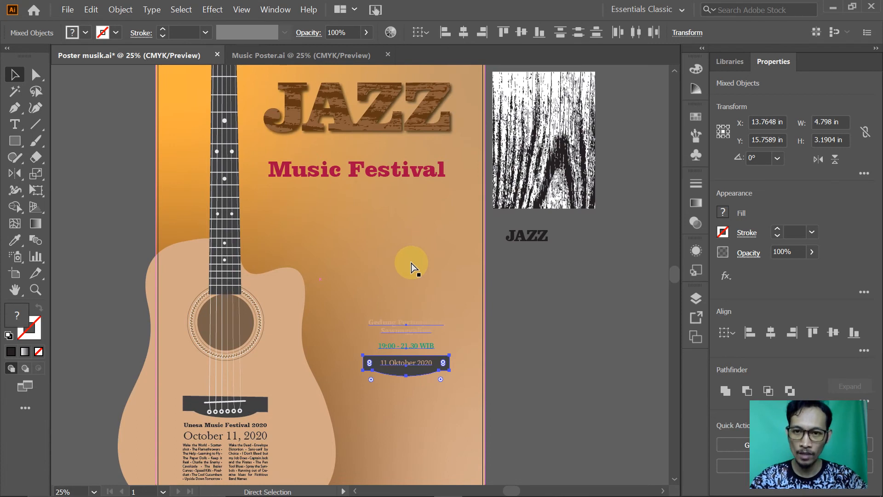
key(ctrl+s)
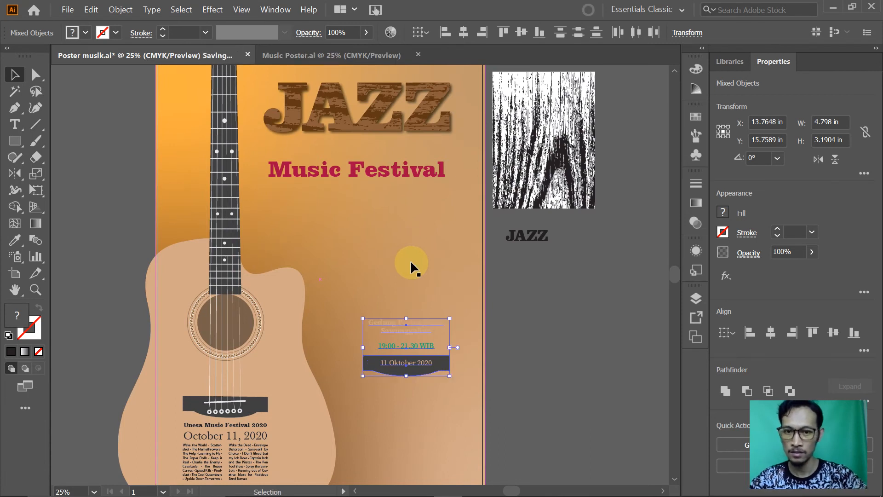
click(523, 349)
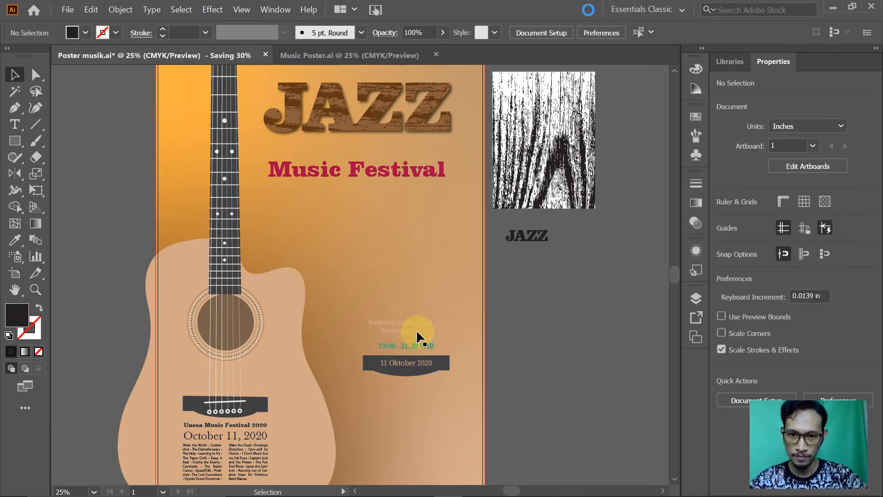
Recolour the "Gedung Pertunjukan Sawunggaling" venue text with the black swatch from the grays group
click(407, 322)
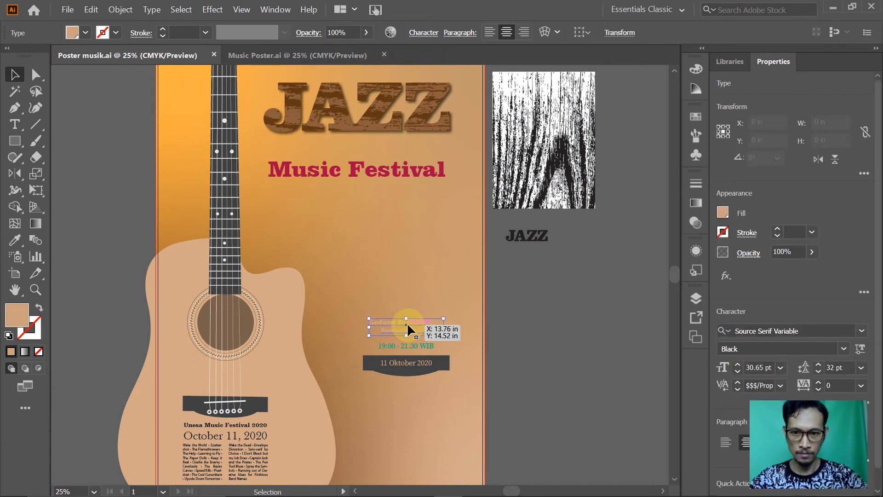
click(723, 212)
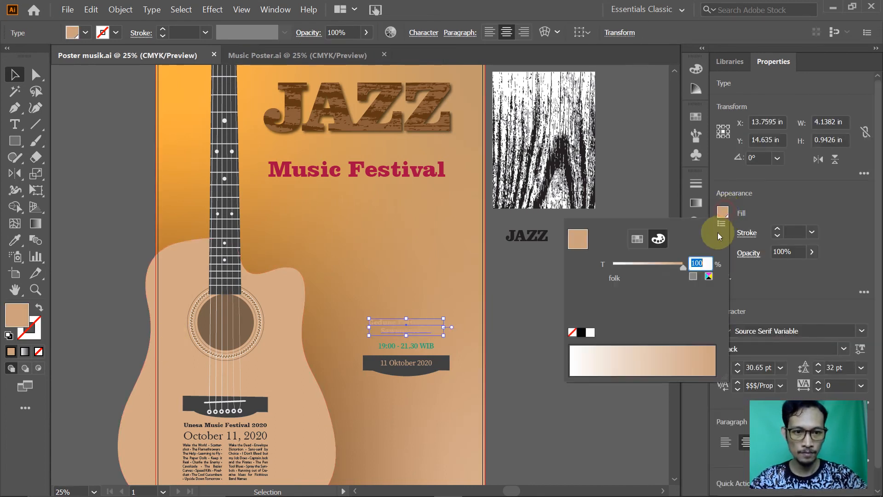
click(641, 239)
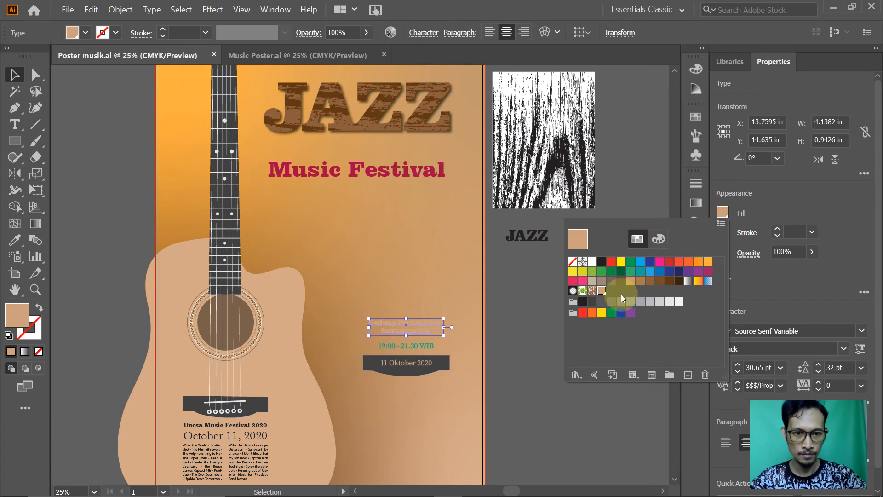
click(582, 302)
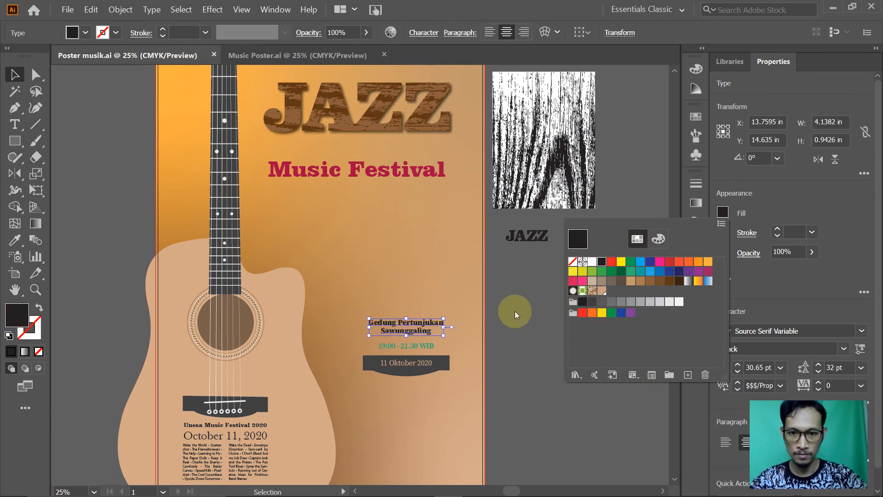
click(433, 346)
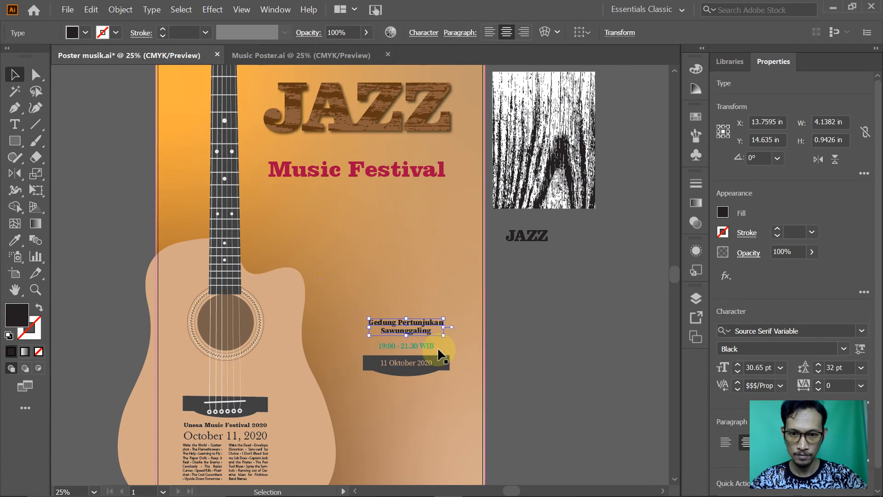
Add the crimson fill of the "Music Festival" title to the document swatches
click(433, 346)
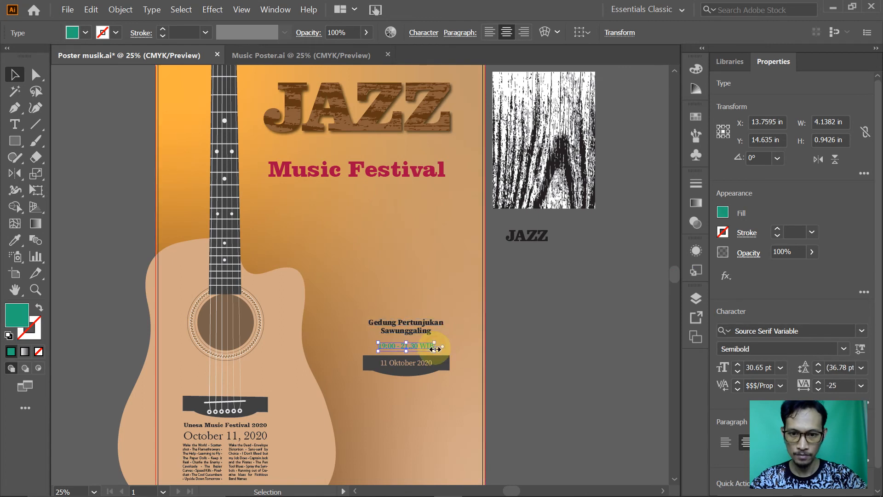
click(724, 213)
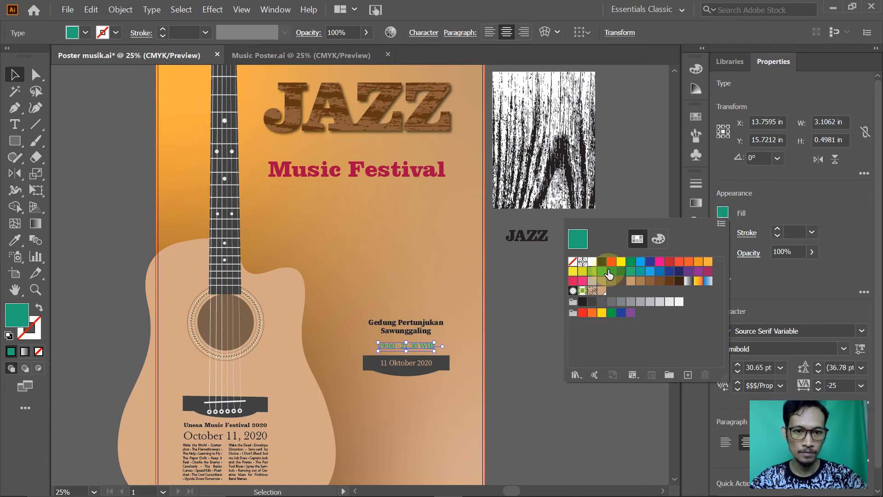
click(426, 173)
click(432, 174)
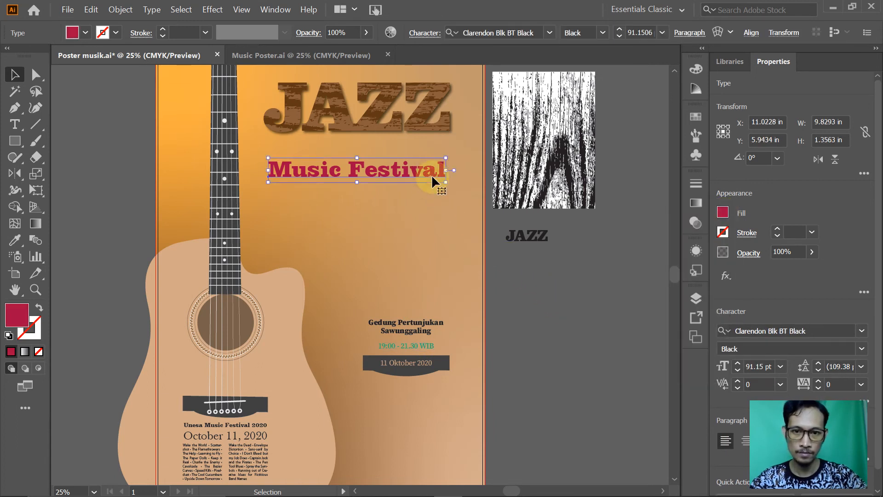
click(723, 213)
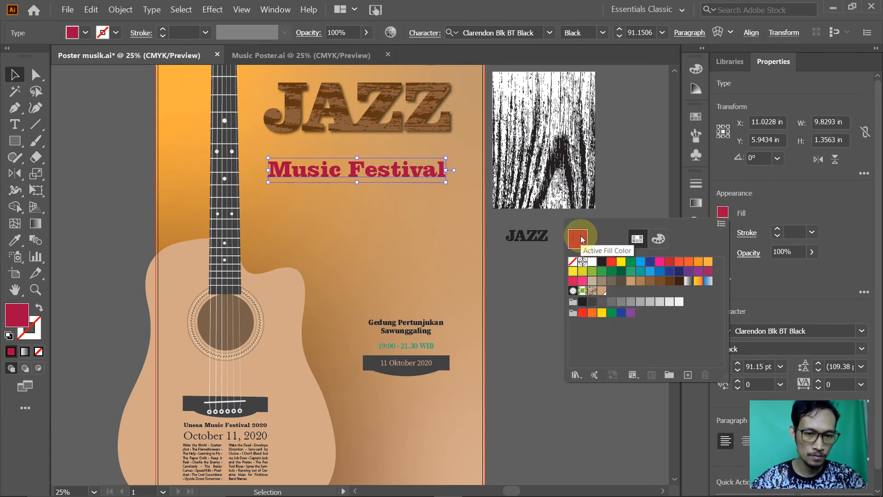
drag(582, 239, 615, 324)
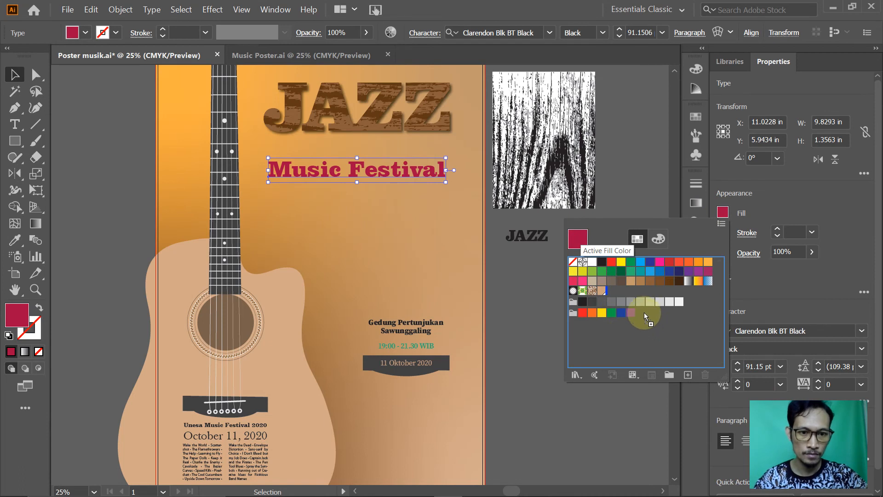
drag(620, 294, 614, 292)
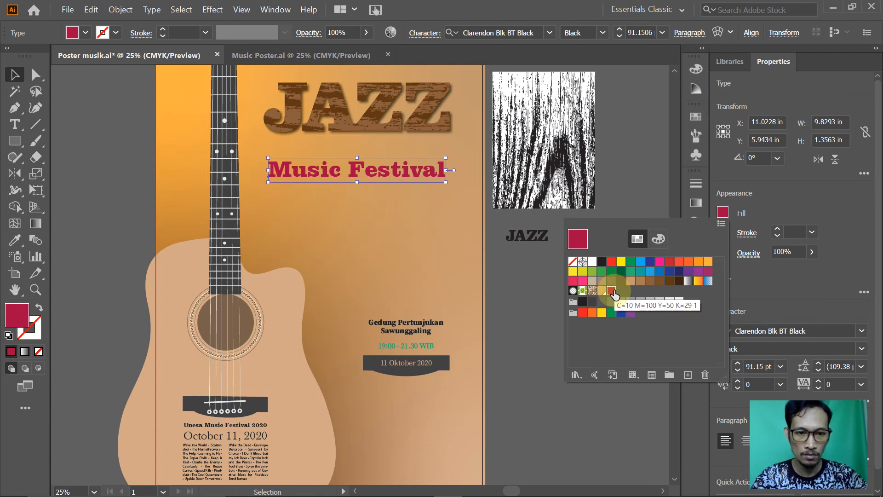
Fill the "19:00 - 21.30 WIB" time text with the crimson swatch taken from the "Music Festival" title
click(421, 342)
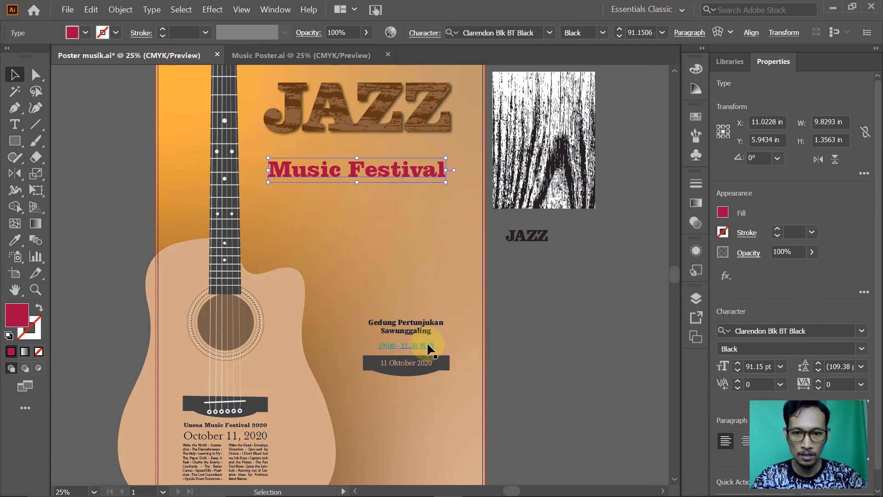
click(426, 348)
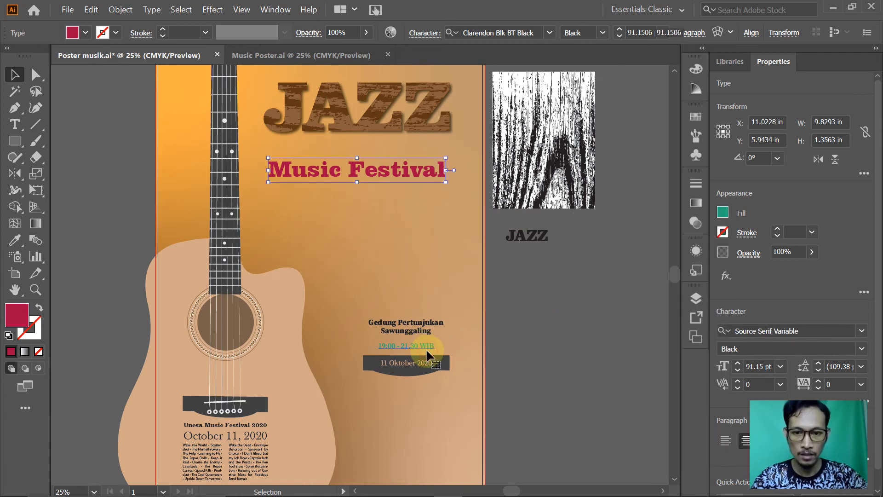
click(723, 212)
click(611, 291)
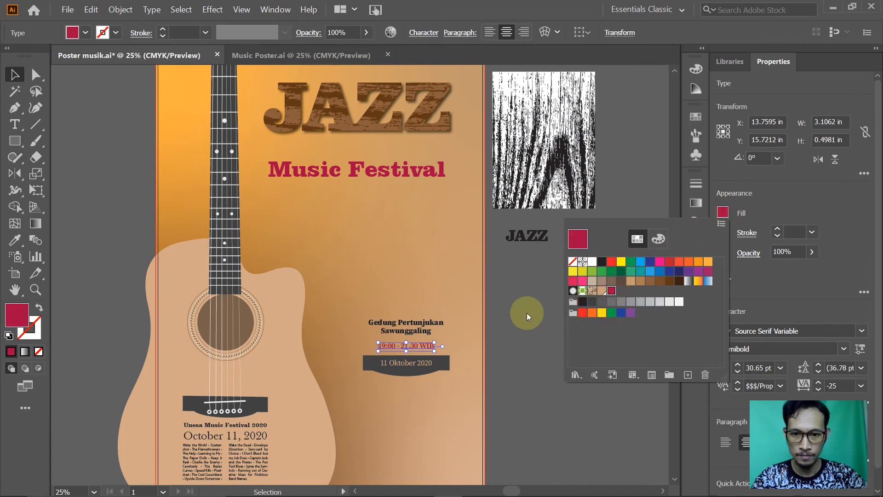
click(515, 312)
click(527, 306)
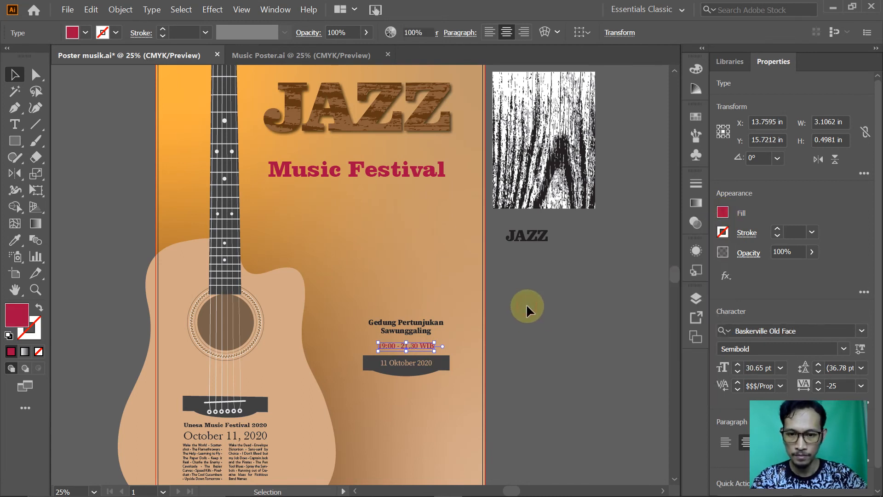
Fill the banner behind the "11 Oktober 2020" date with the light brown swatch C=30 M=50 Y=75 K=10
click(446, 360)
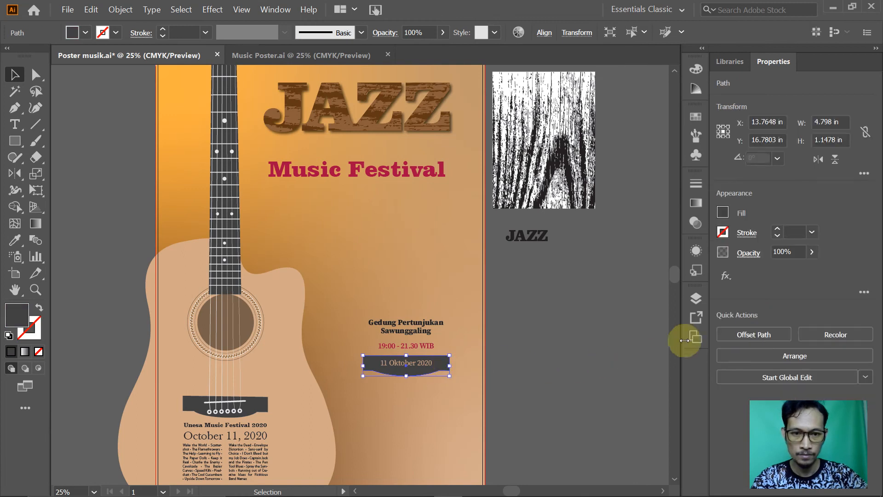
click(722, 212)
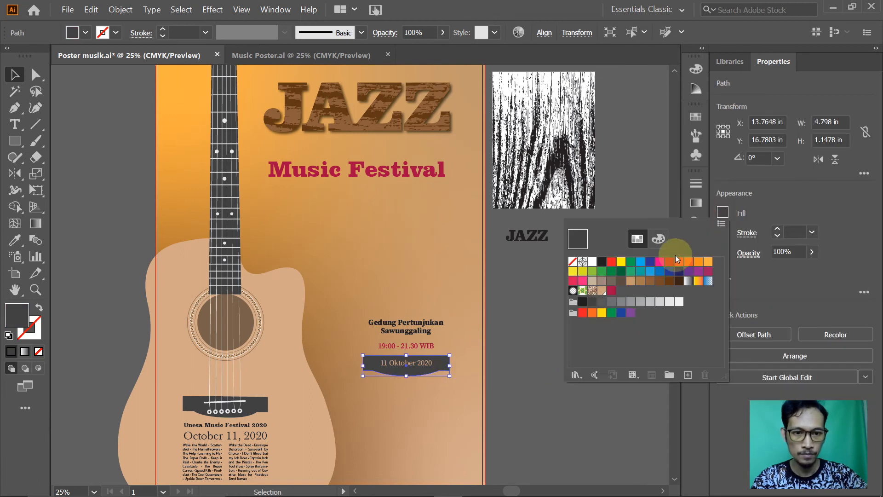
click(650, 281)
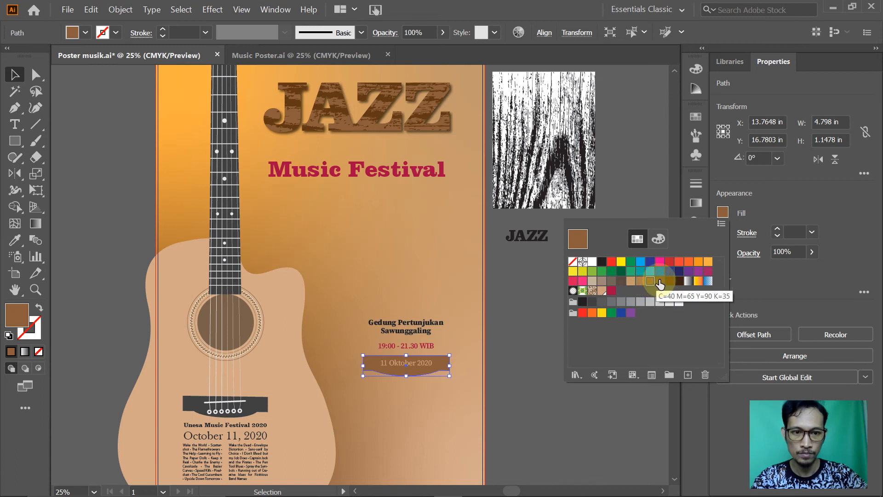
click(660, 281)
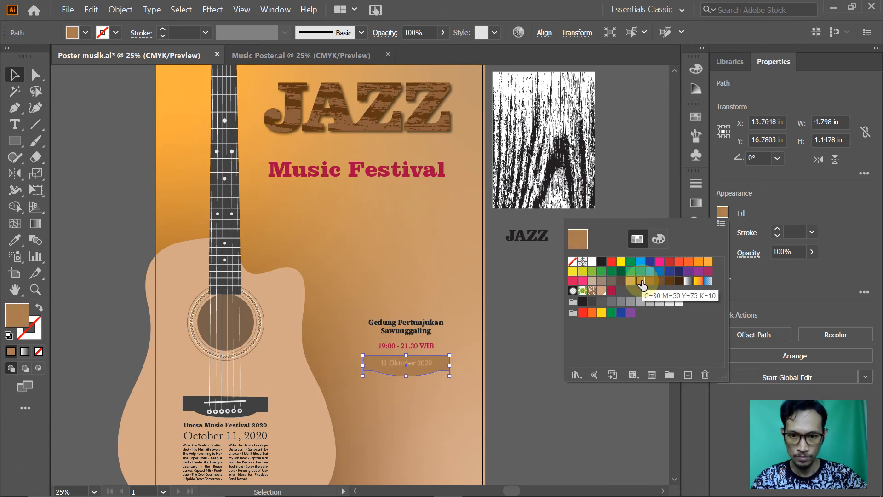
click(513, 312)
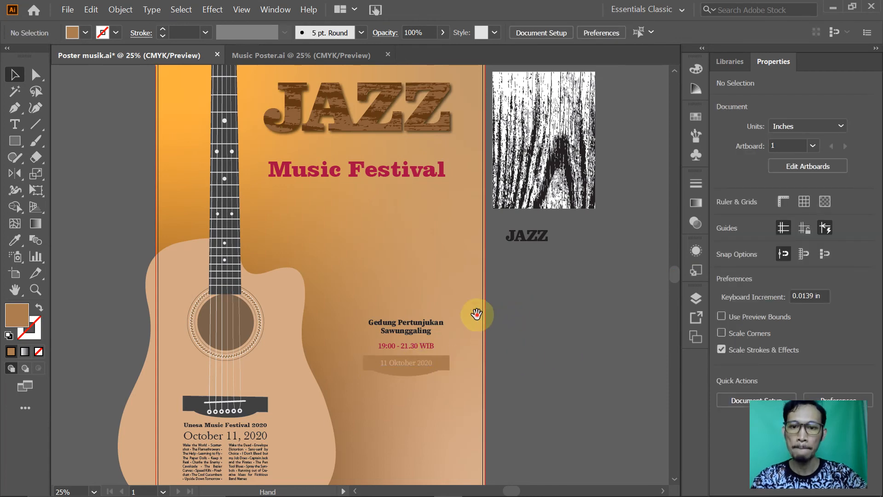
Select the venue, time and date texts with their banner and move them straight up to about Y 12.75 in
mouse_move(477, 316)
mouse_down()
mouse_move(474, 277)
mouse_move(493, 316)
mouse_up()
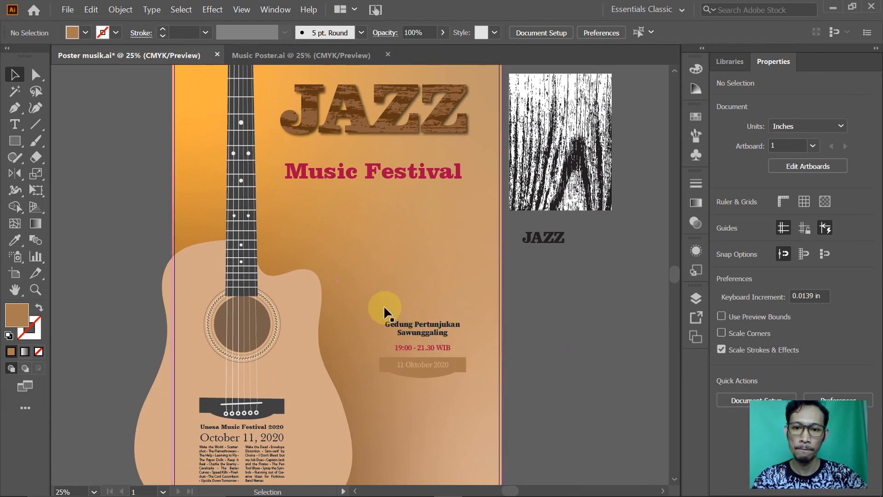
click(394, 328)
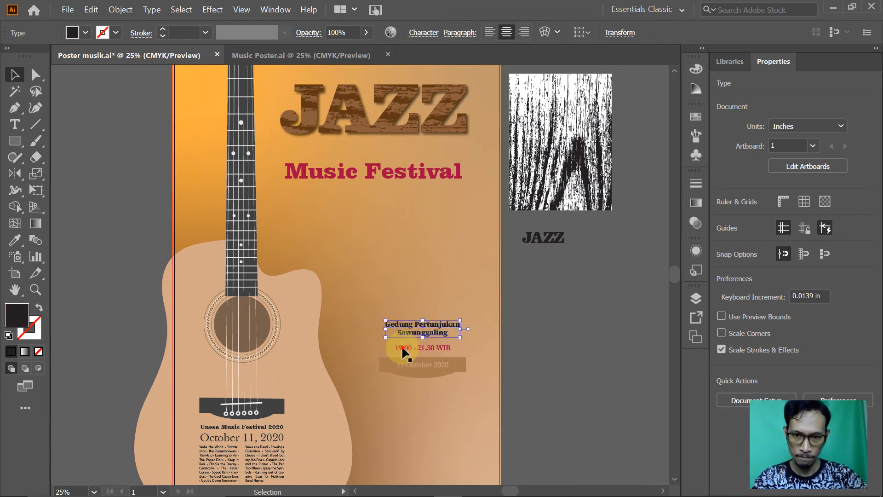
shift+click(403, 352)
shift+click(401, 363)
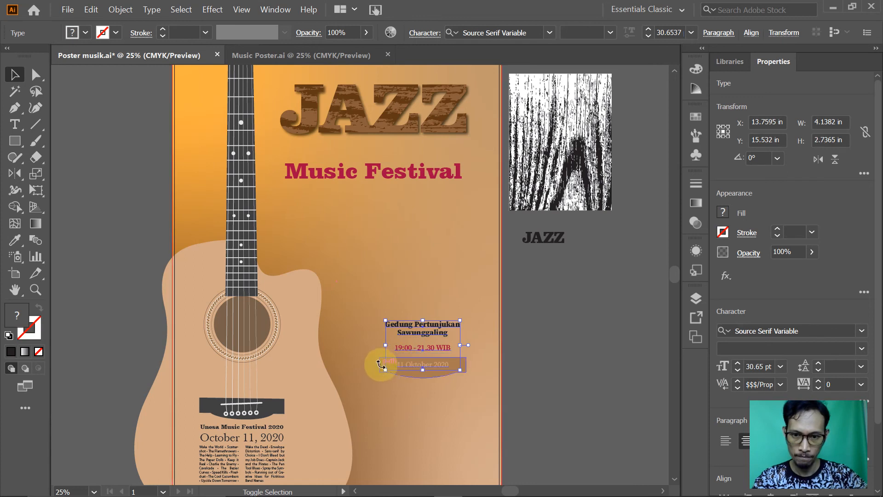
shift+click(413, 364)
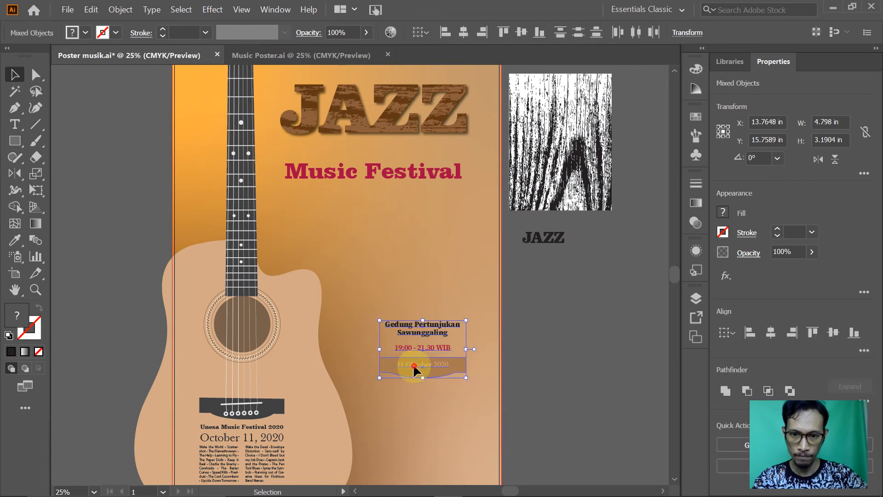
drag(413, 363, 421, 310)
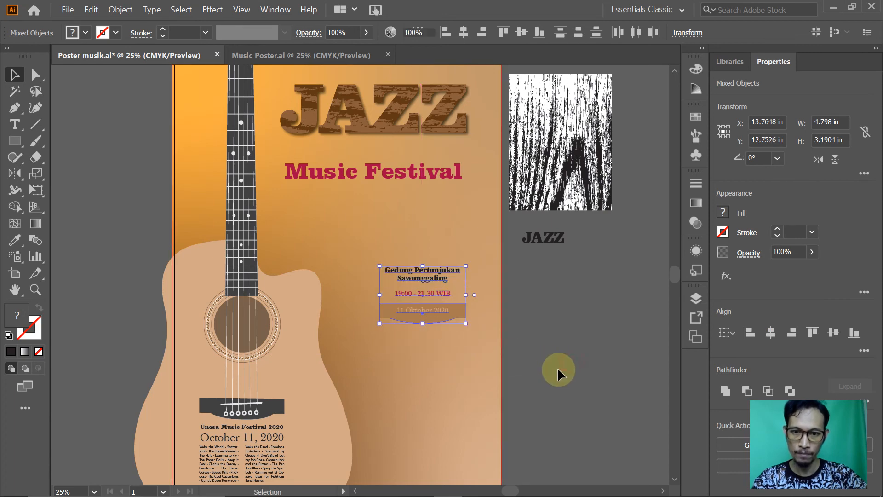
click(557, 367)
drag(552, 343, 553, 328)
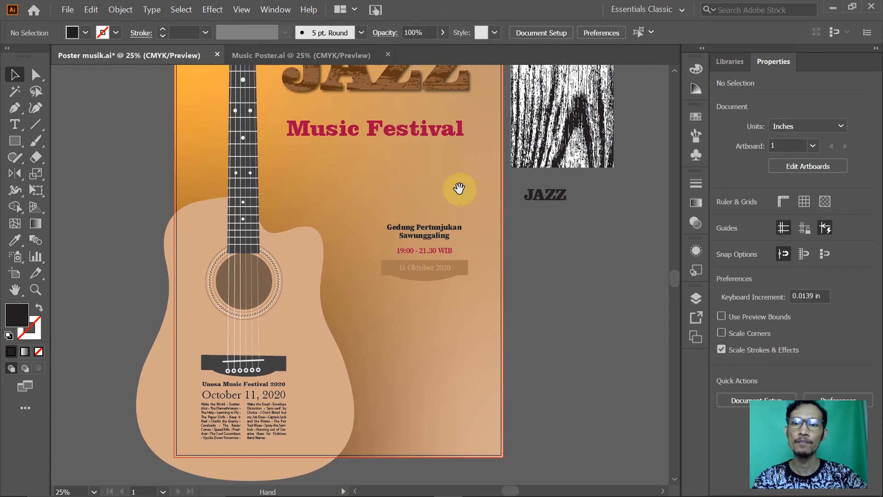
Examine the "Free Ticket" badge in the Music Poster.ai example, and return to Poster musik.ai
click(297, 58)
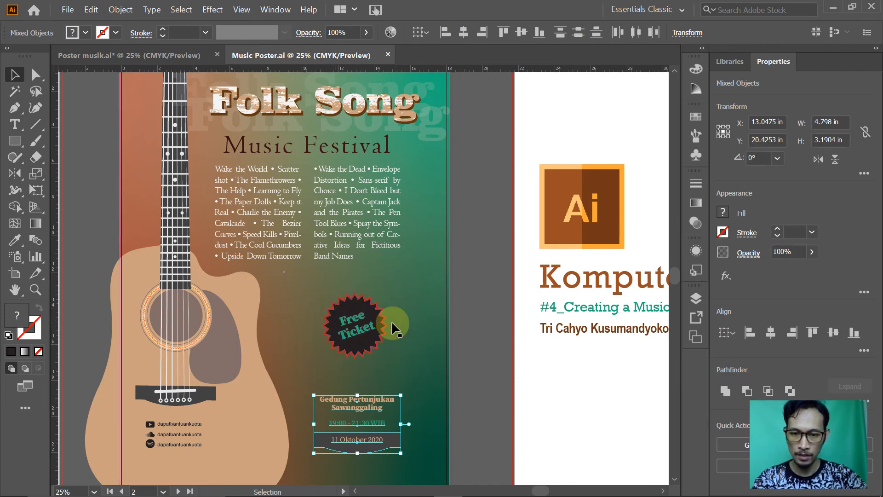
key(ctrl+space)
click(374, 323)
click(346, 247)
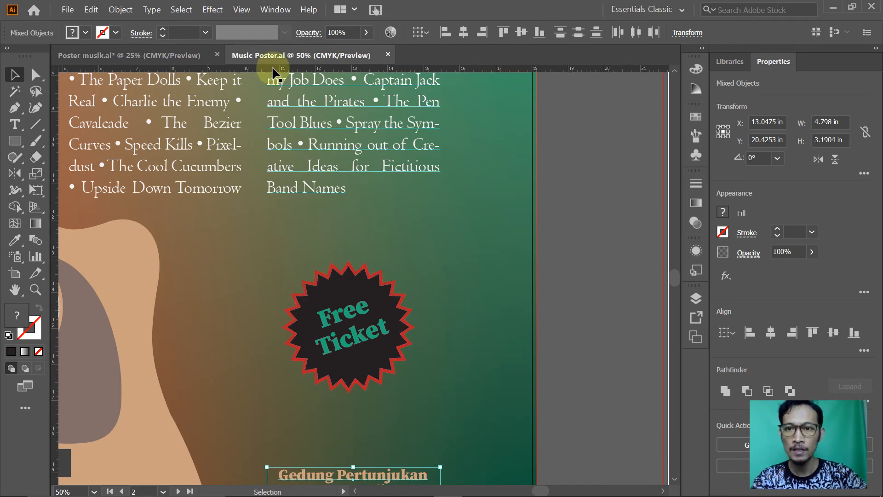
click(170, 55)
click(78, 253)
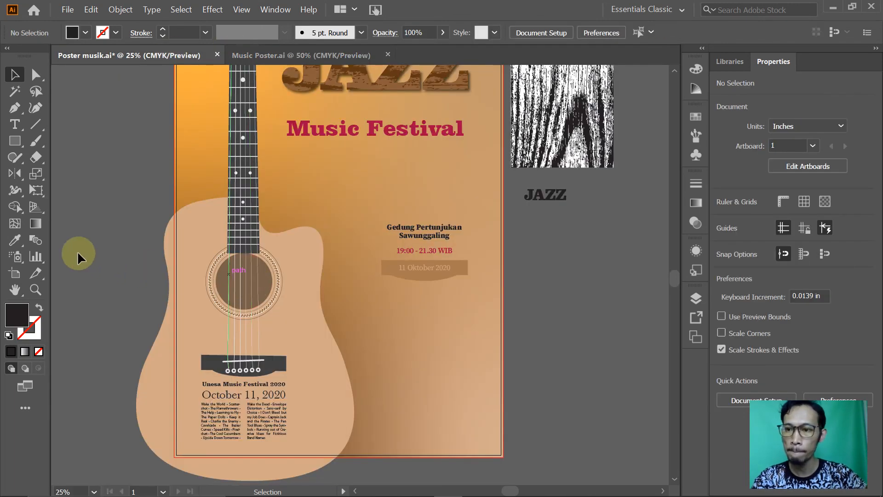
Try a 25-point star with radii of 0.3472 in and 0.6944 in below the date banner, and delete it
click(19, 143)
click(20, 148)
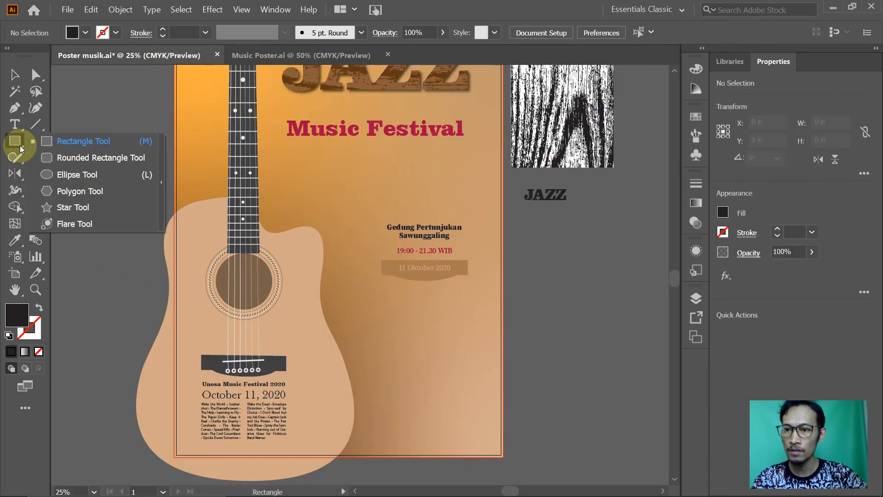
click(67, 208)
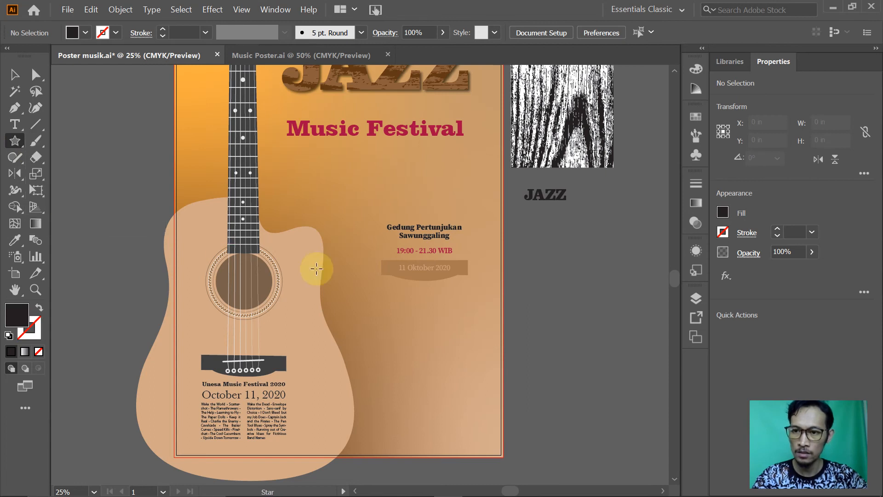
click(405, 340)
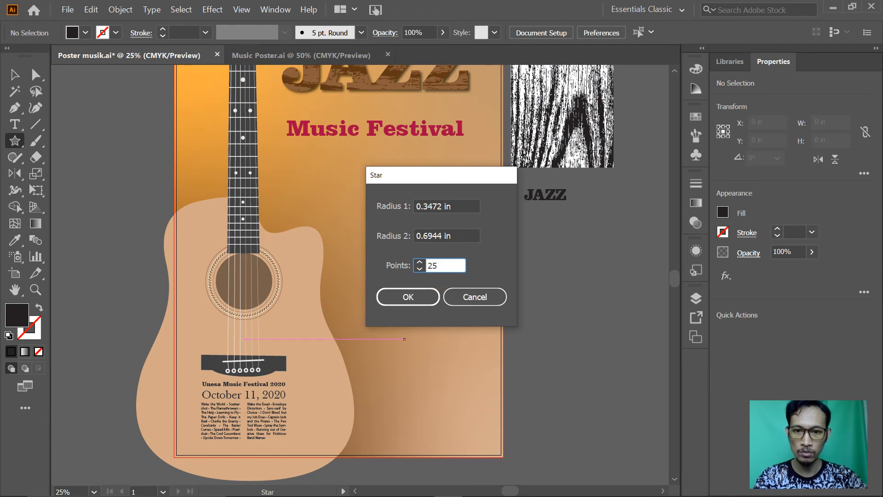
click(420, 301)
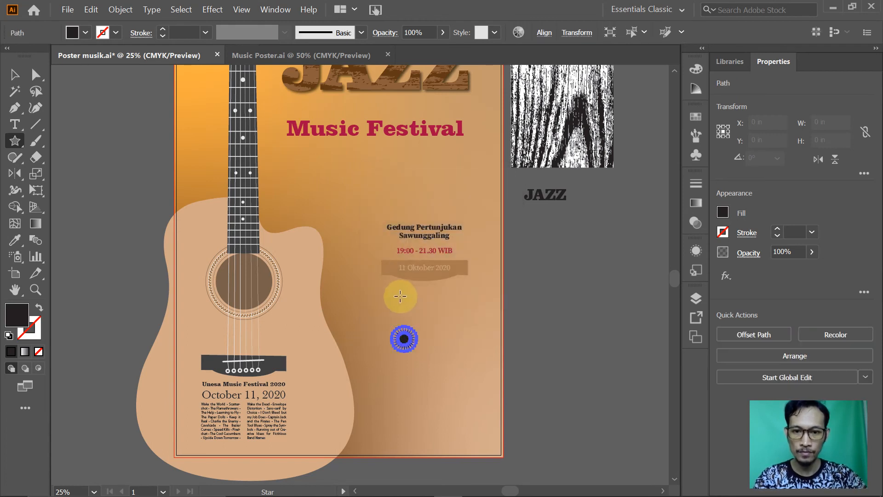
click(14, 74)
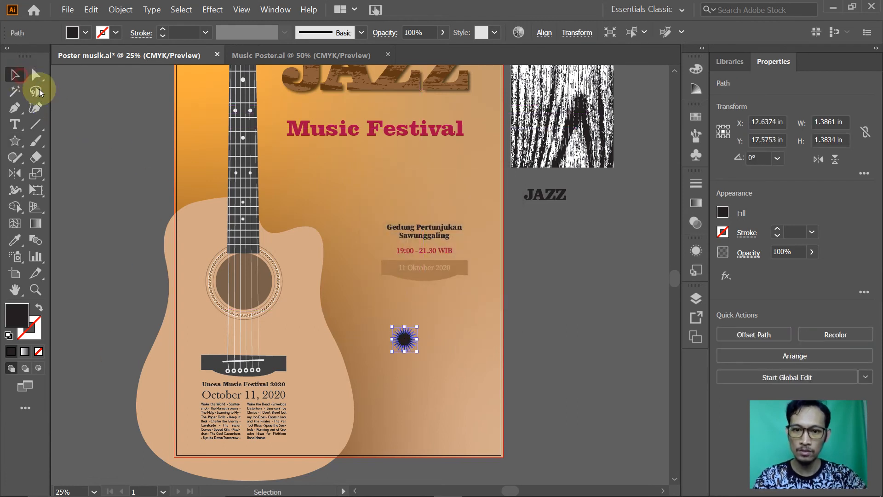
drag(378, 299, 469, 389)
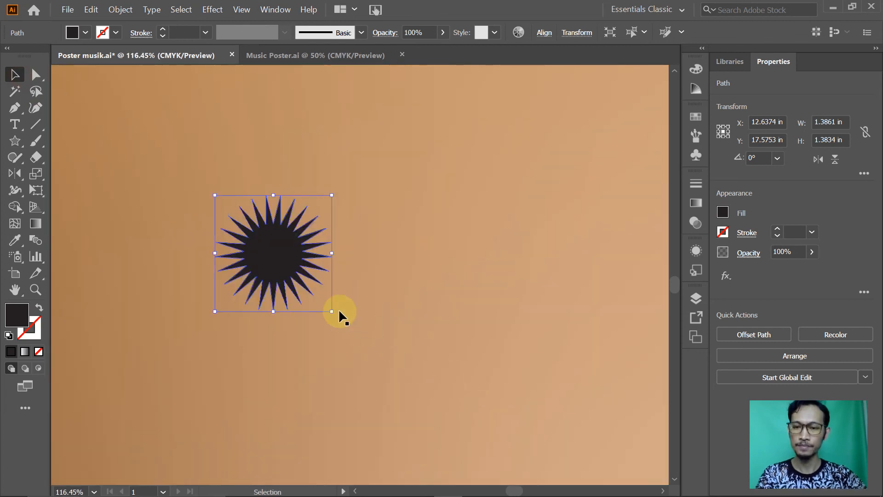
key(z)
alt+click(357, 283)
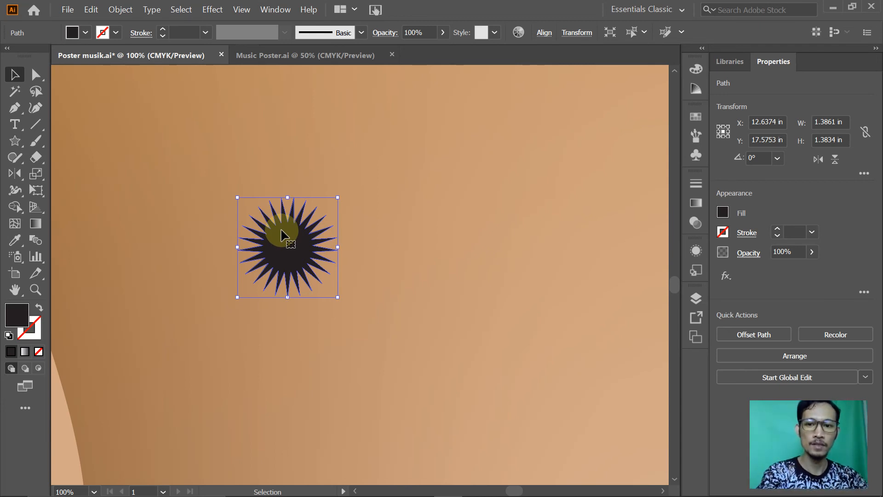
key(Delete)
Create a 25-point star below the date banner with Radius 1 of 0.3472 in and Radius 2 of 0.4 in
click(14, 141)
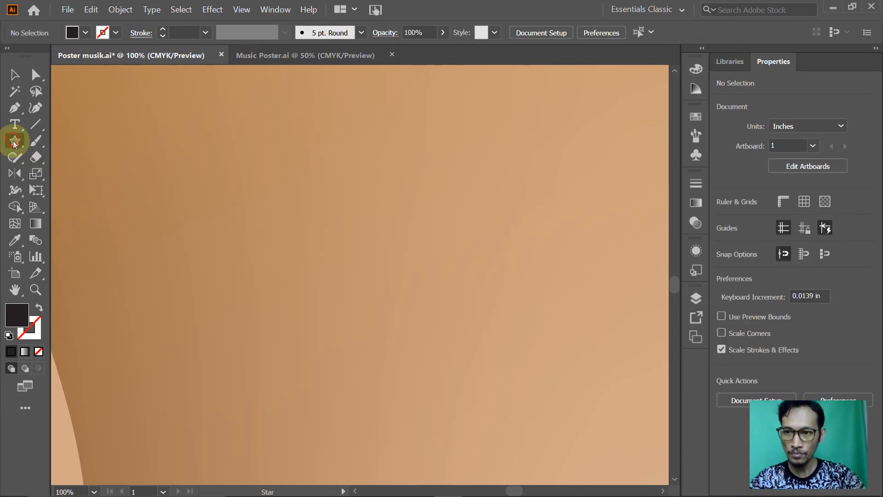
click(358, 295)
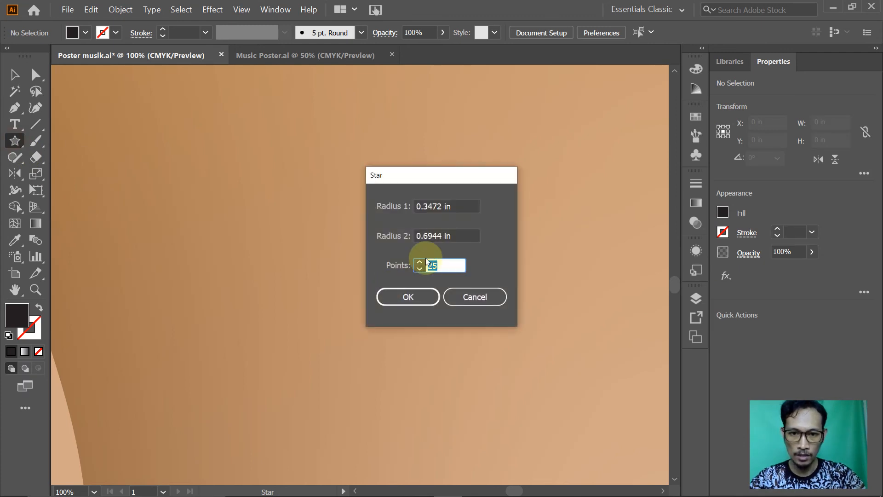
click(428, 208)
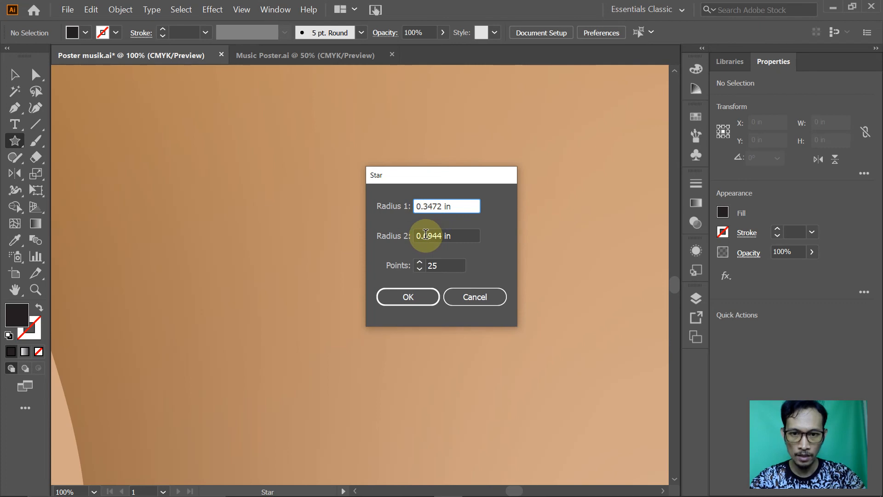
drag(423, 236, 429, 236)
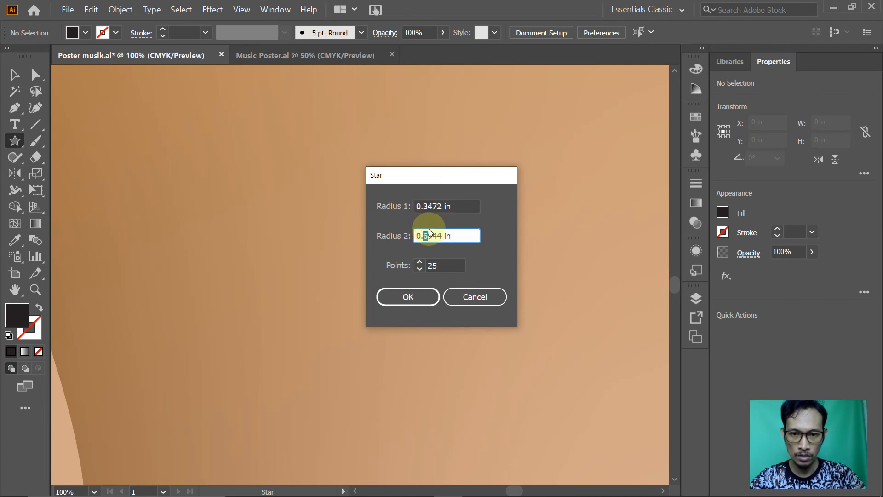
drag(424, 203, 427, 205)
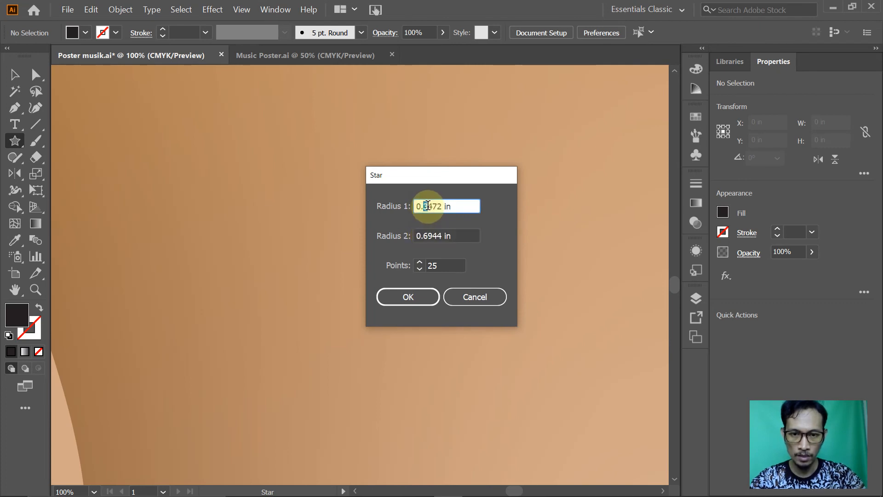
drag(424, 236, 439, 235)
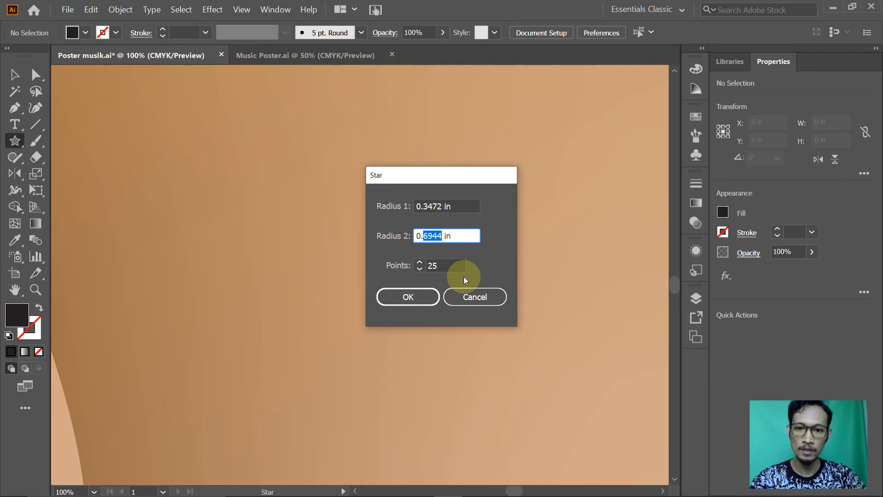
text(4)
click(418, 298)
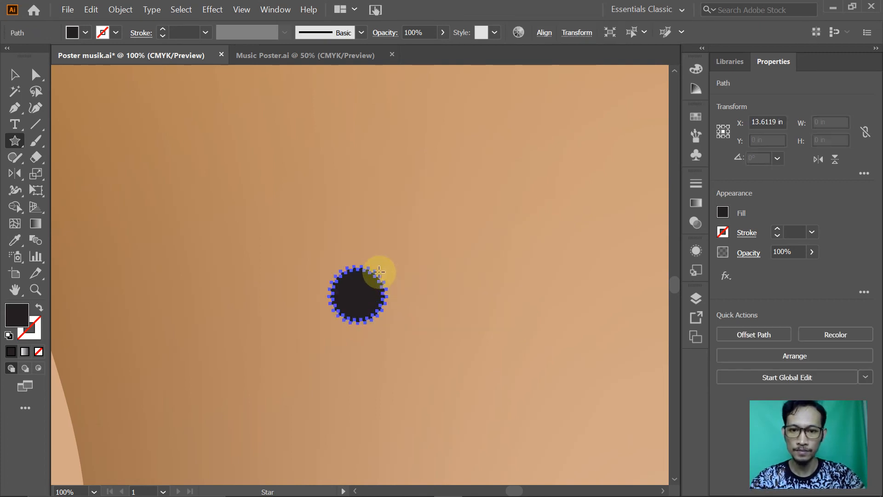
Scale the new star up proportionally from its centre to about 2.92 in wide
click(17, 78)
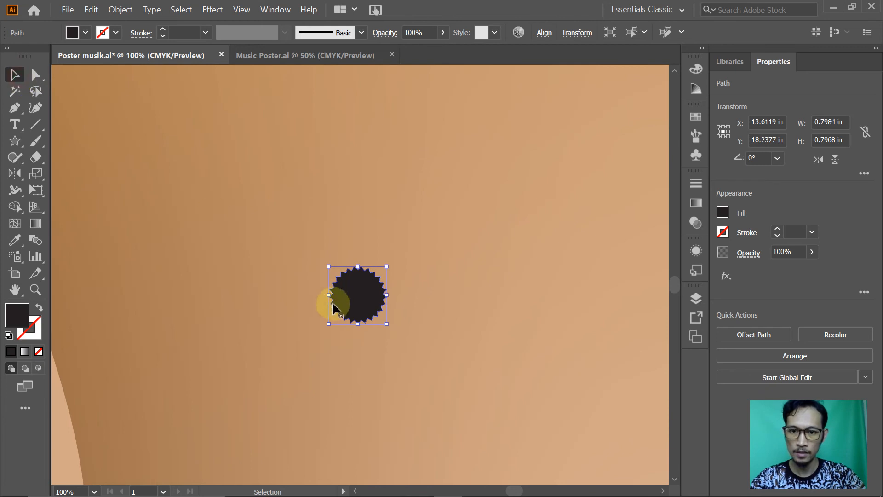
drag(387, 324, 483, 403)
ctrl+alt+click(410, 278)
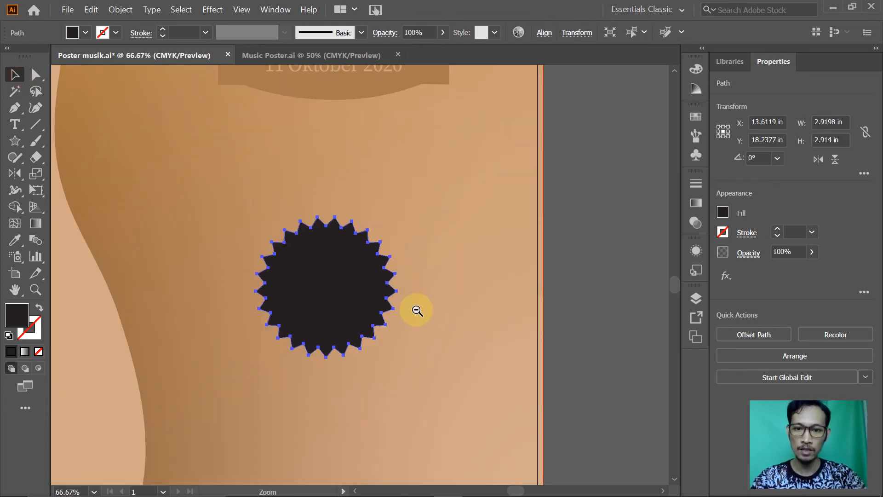
ctrl+alt+click(367, 289)
Try drawing a second star about 3.83 in wide beneath the badge while varying its points, and delete it
click(16, 143)
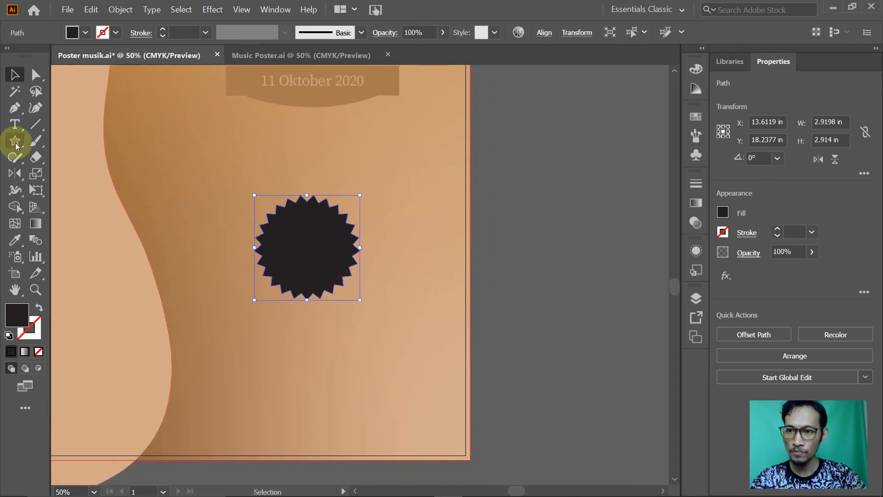
click(15, 143)
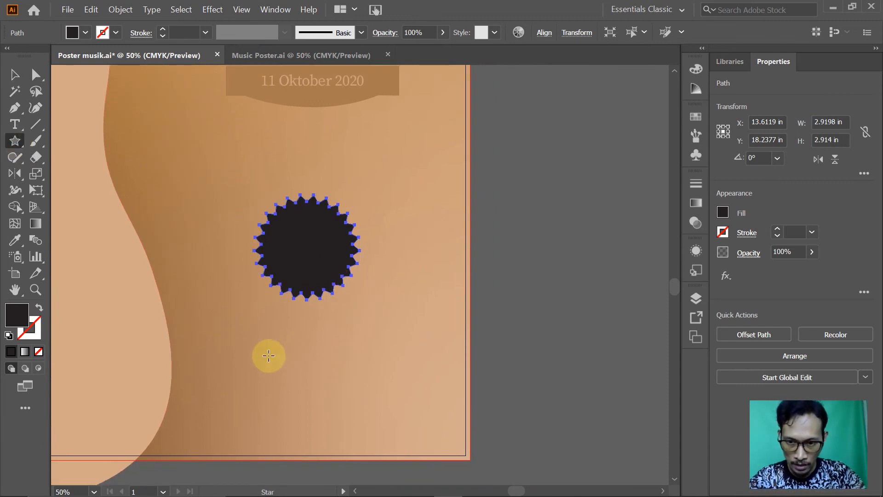
drag(268, 352, 293, 377)
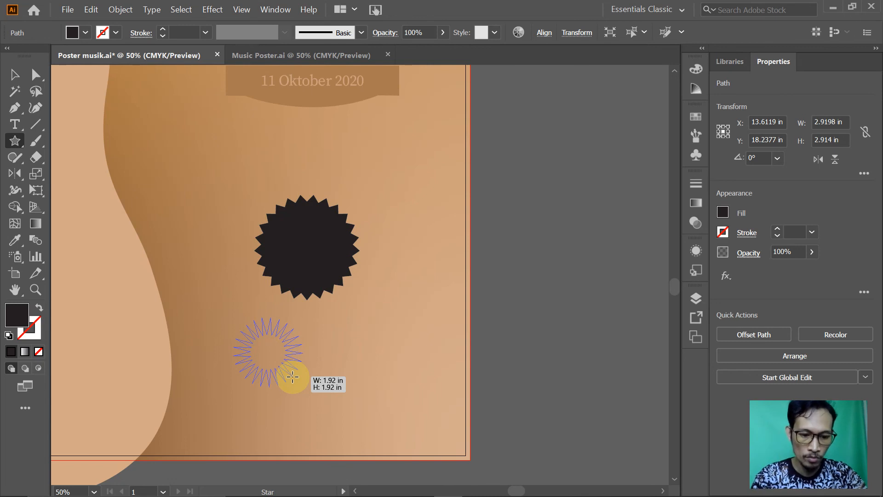
key(Up)
key(Up)
key(Up)
key(Up)
key(Up)
key(Up)
key(Up)
key(Up)
key(Up)
key(Up)
drag(293, 377, 315, 403)
key(Down)
key(Down)
key(Down)
key(Down)
key(Down)
key(Down)
key(Down)
key(Down)
key(Down)
key(Down)
key(Down)
key(Down)
key(Up)
key(Up)
key(Up)
key(Up)
key(Up)
key(Up)
key(Up)
key(Up)
key(Up)
key(Up)
key(Up)
key(Up)
key(Up)
key(Up)
key(Up)
key(Up)
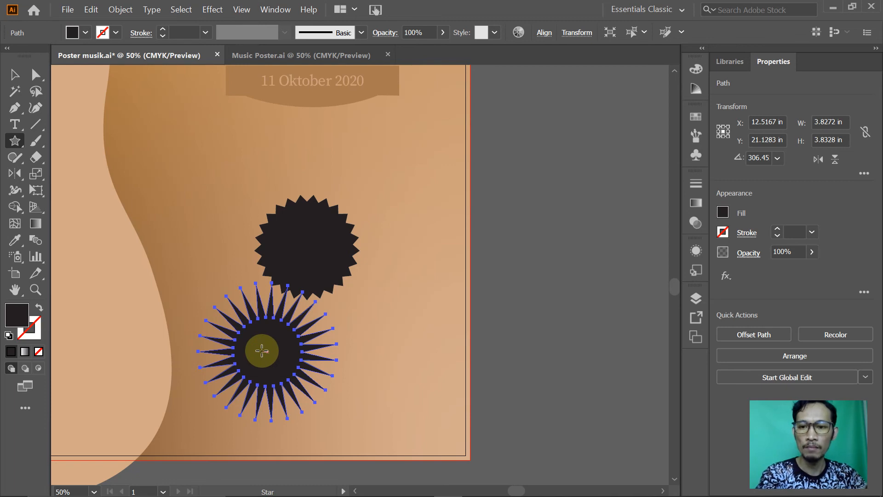
key(Delete)
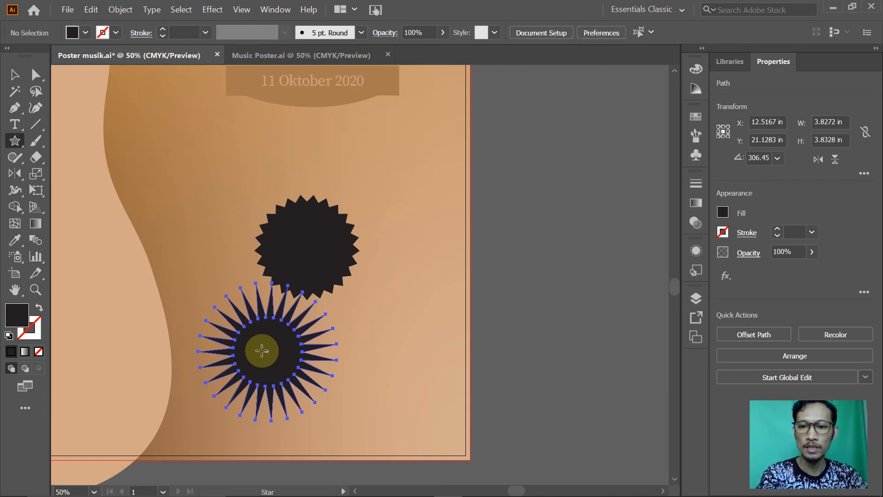
Fill the star badge below the date banner with a dark green swatch
click(15, 73)
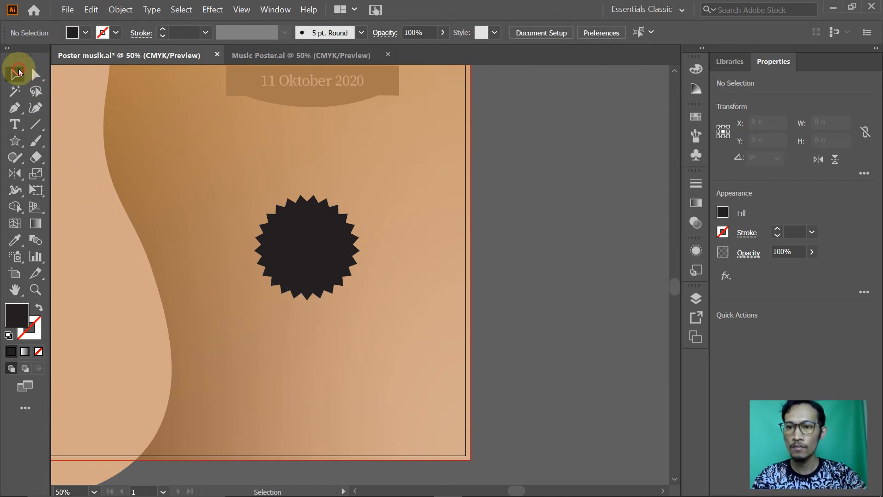
ctrl+alt+click(292, 239)
ctrl+alt+click(352, 259)
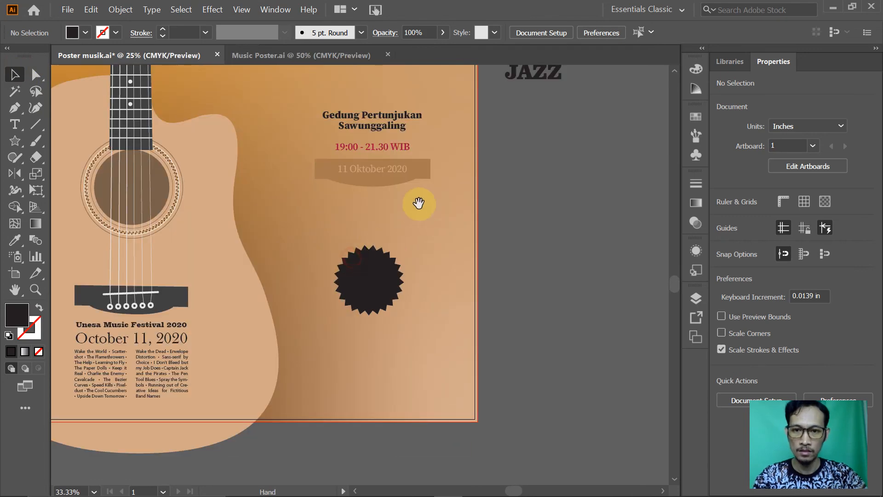
drag(419, 204, 396, 259)
click(367, 339)
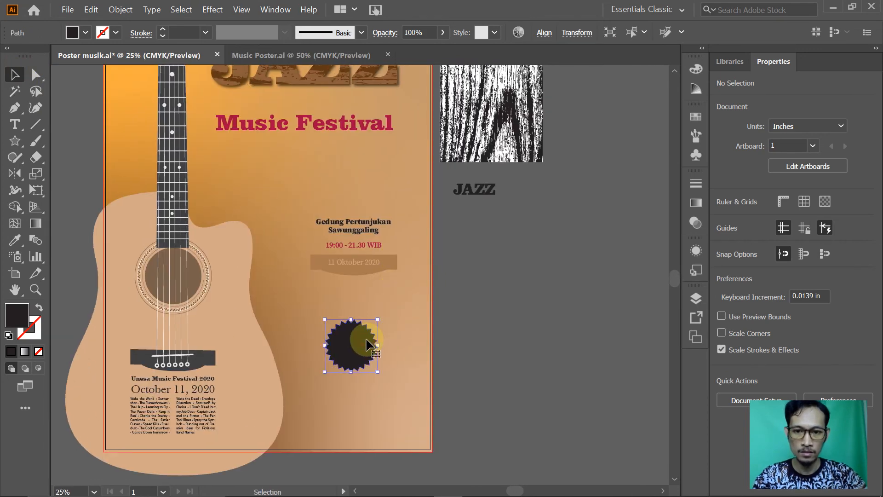
click(722, 212)
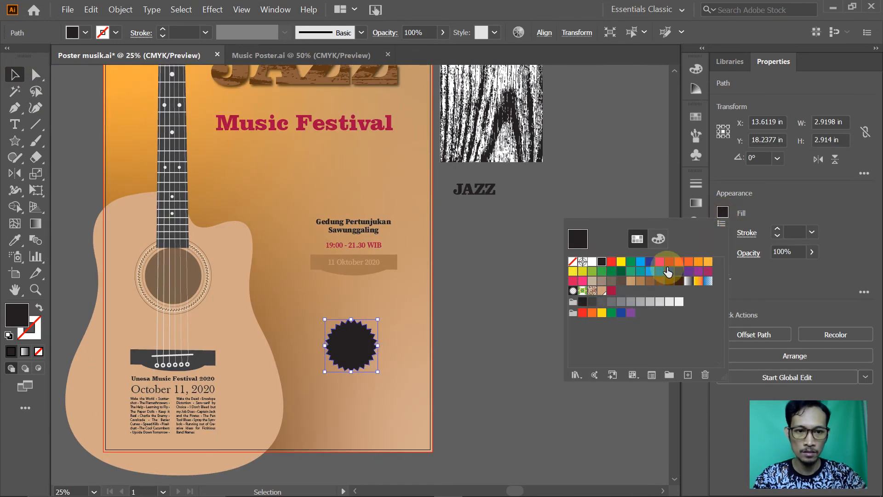
click(622, 271)
click(512, 269)
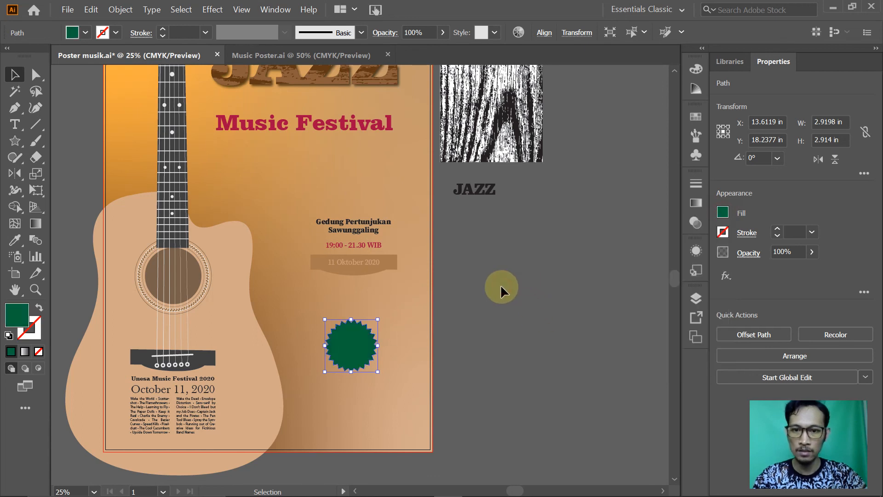
click(450, 326)
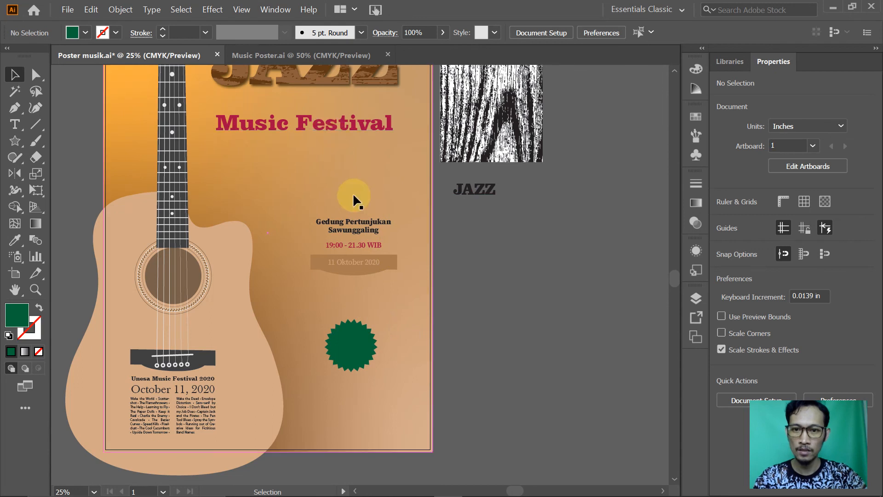
Duplicate the "Gedung Pertunjukan Sawunggaling" text straight down onto the green badge and bring the copy to the front
drag(359, 227, 367, 341)
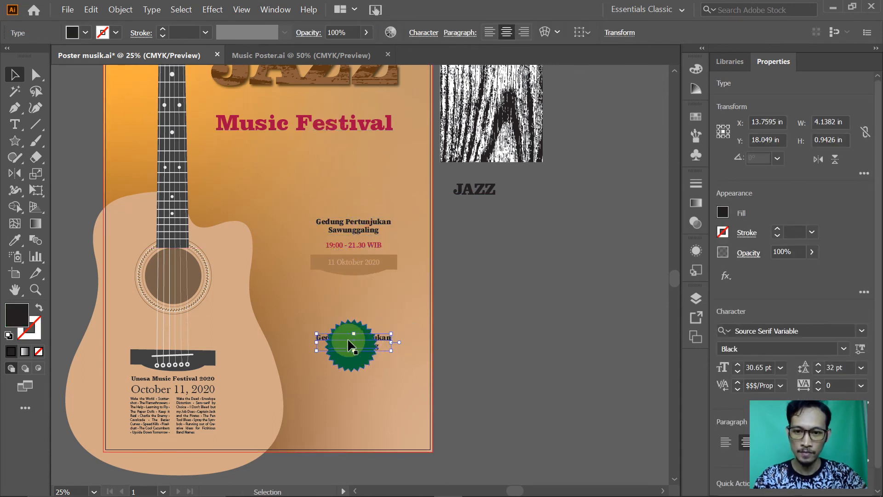
scroll(405, 359, up, 5)
right_click(460, 266)
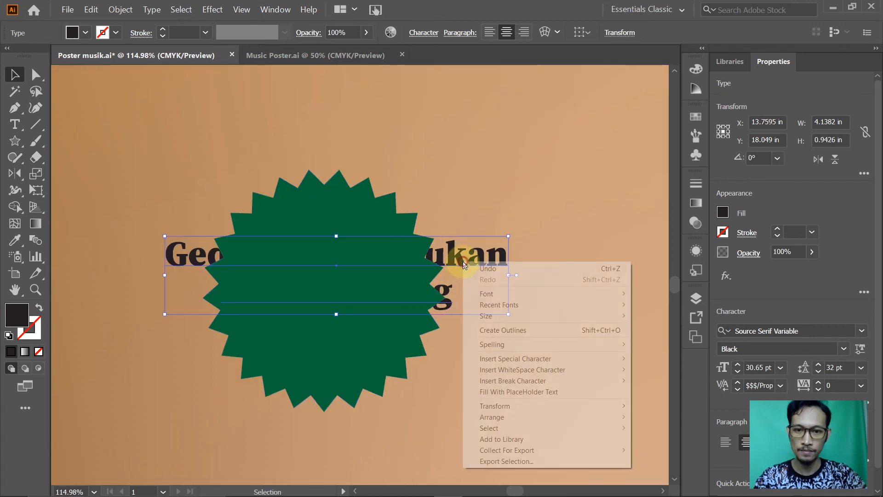
mouse_move(623, 424)
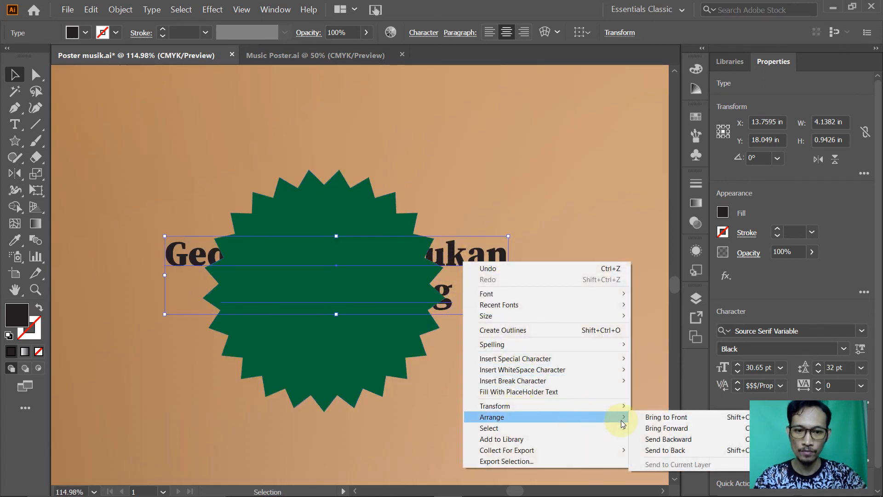
click(658, 417)
Replace the duplicated venue text on the green badge with "Free Ticket" on two lines
key(t)
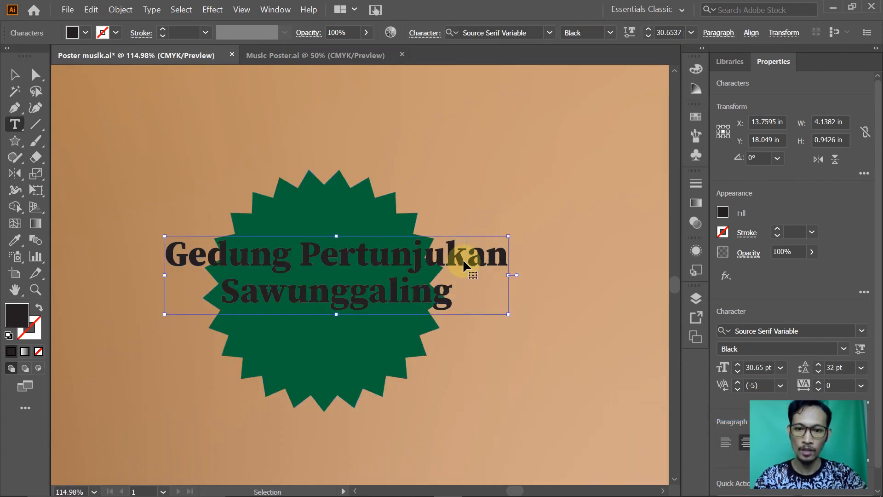
click(463, 258)
key(ctrl+a)
text(Free)
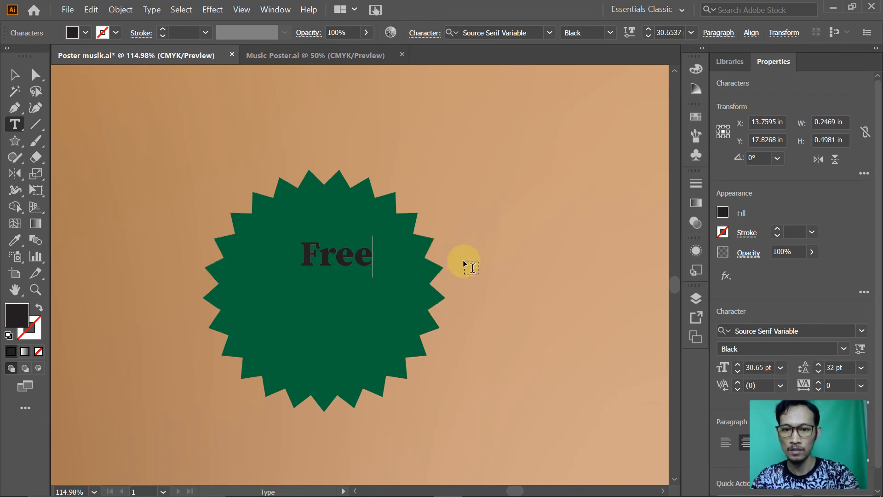
key(Return)
text(T)
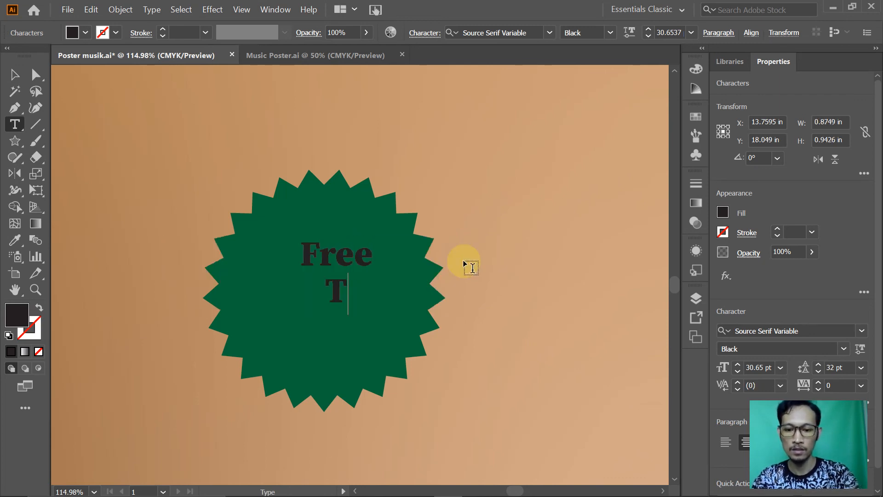
text(icket)
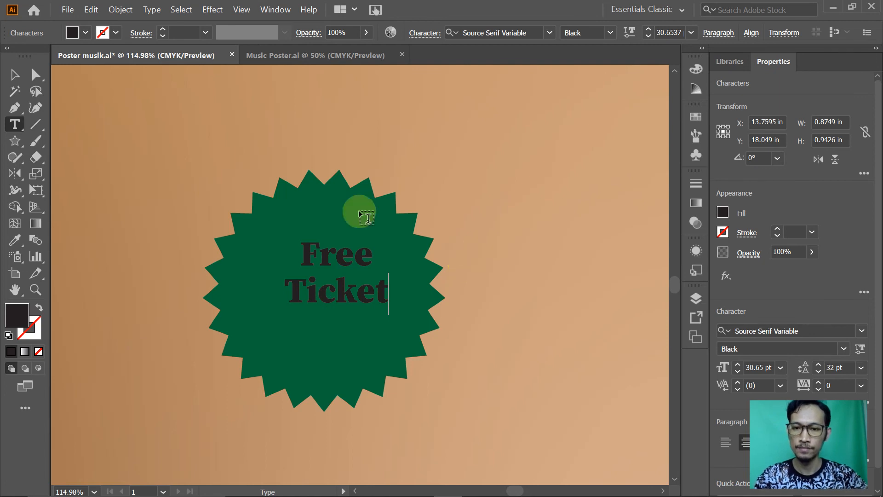
click(14, 74)
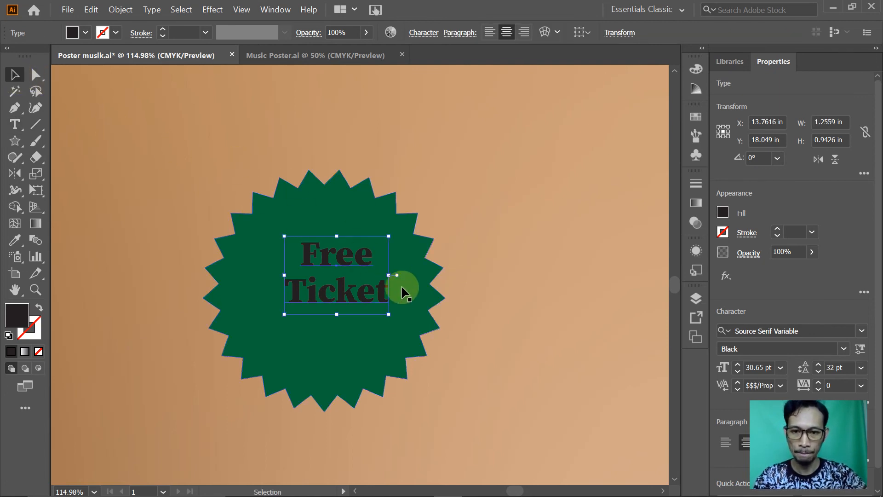
Rotate the "Free Ticket" text about 15.7° counterclockwise, enlarge it to about 46.6 pt and reposition it within the badge
drag(395, 318, 424, 308)
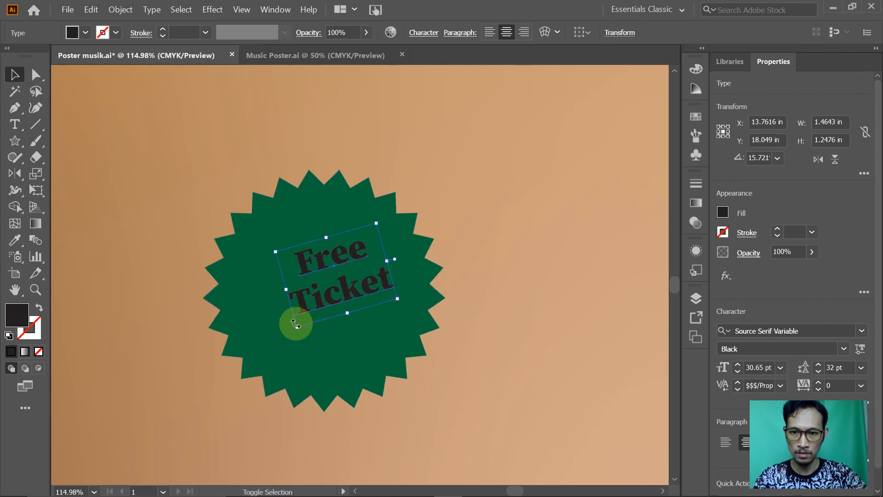
drag(295, 326, 250, 359)
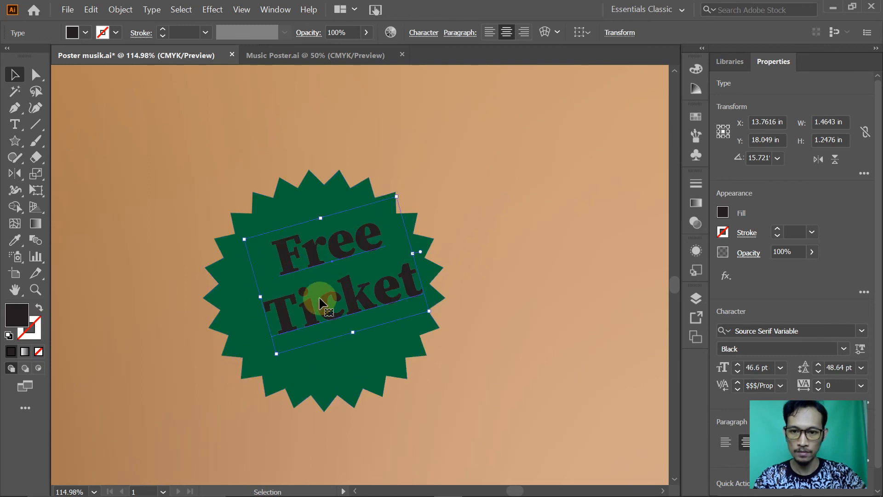
drag(320, 298, 439, 333)
Align the "Free Ticket" text and the green star to each other's horizontal and vertical centres, and clear the selection
shift+click(345, 197)
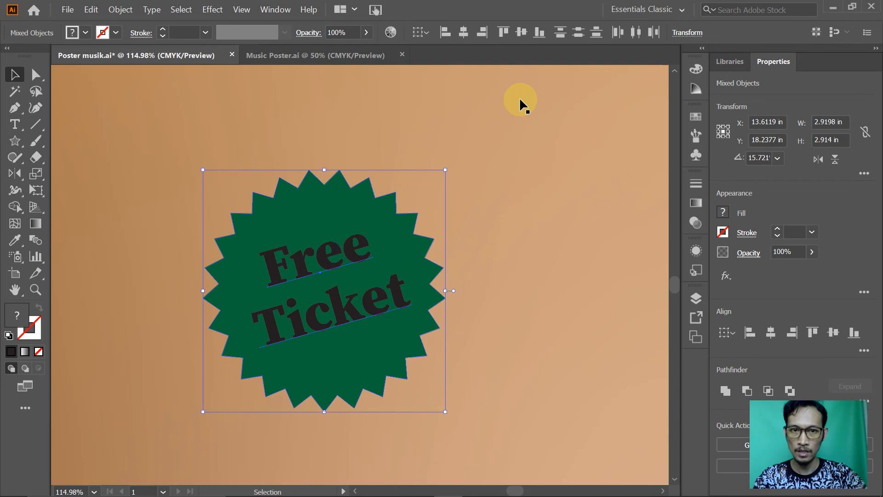
click(465, 34)
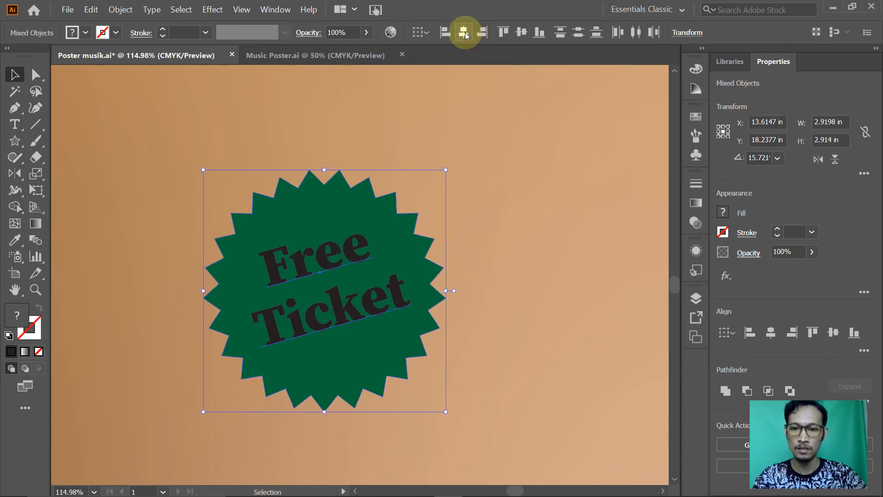
click(521, 33)
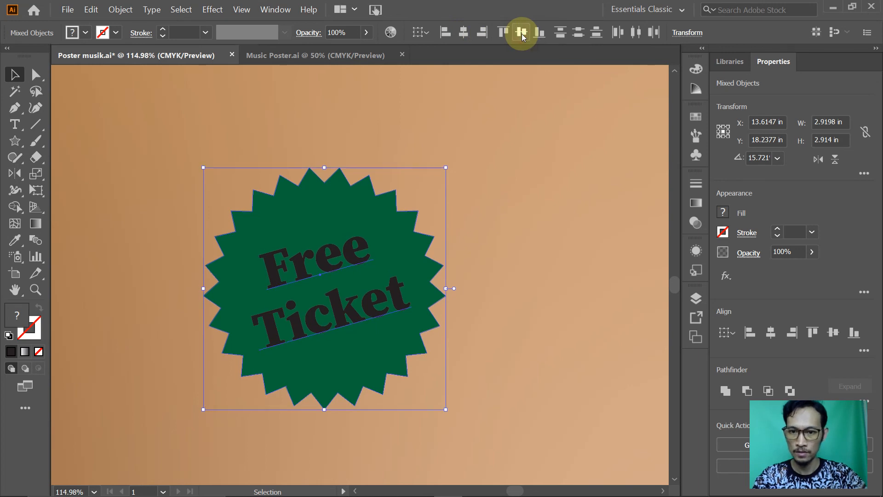
ctrl+alt+click(487, 264)
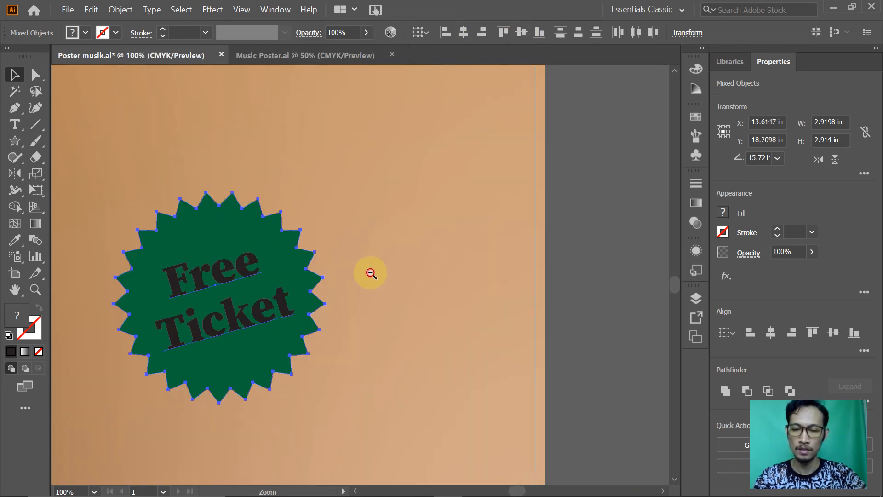
ctrl+alt+click(371, 273)
ctrl+alt+click(334, 270)
click(347, 262)
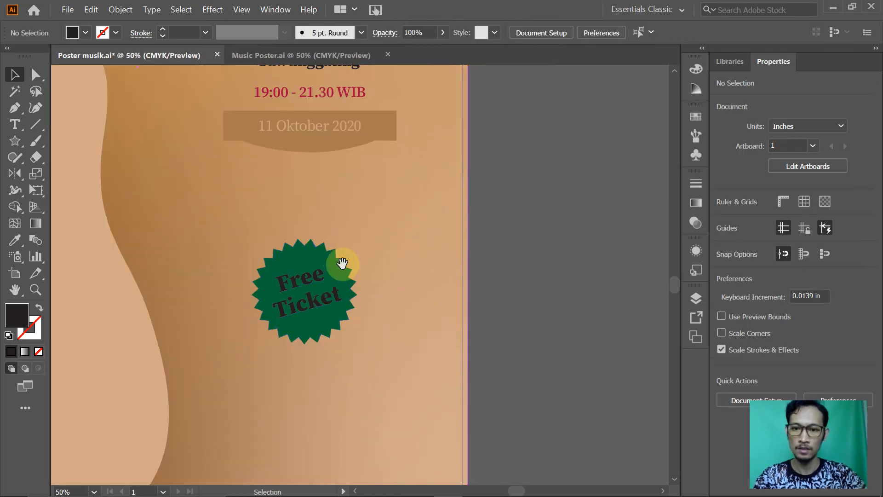
Lock the BACKGROUND layer
ctrl+alt+click(358, 270)
ctrl+alt+click(363, 272)
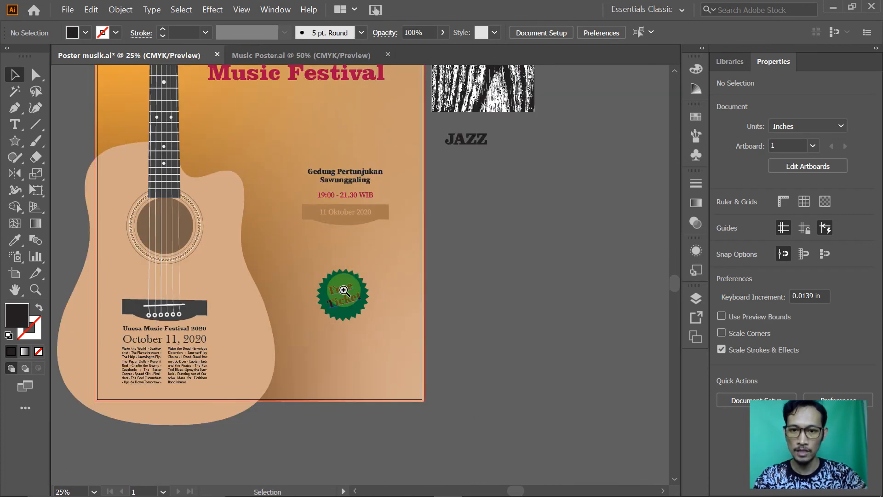
ctrl+click(371, 272)
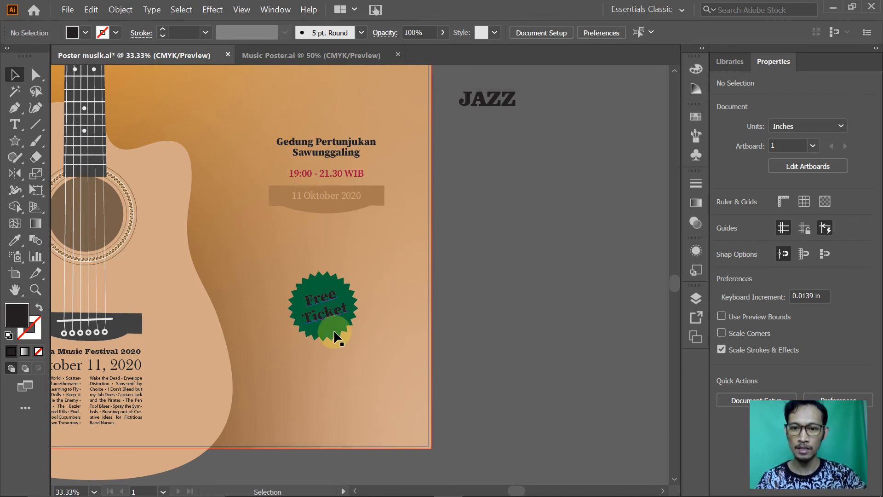
click(697, 300)
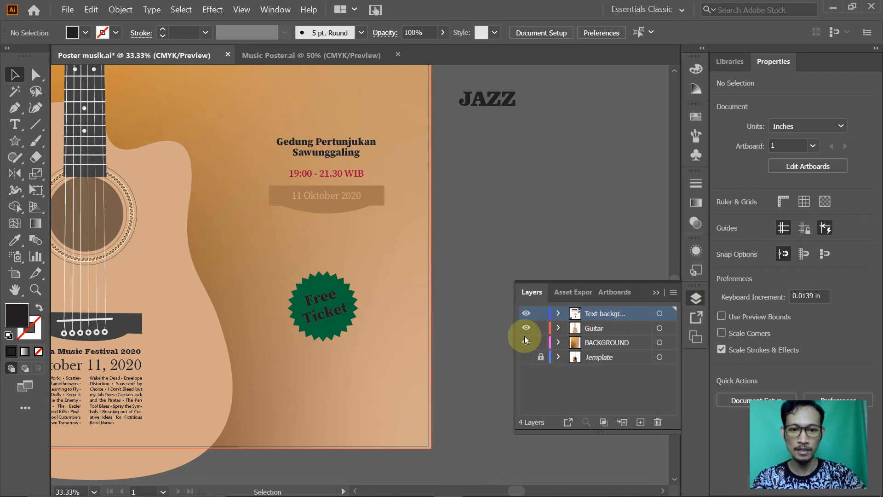
click(541, 342)
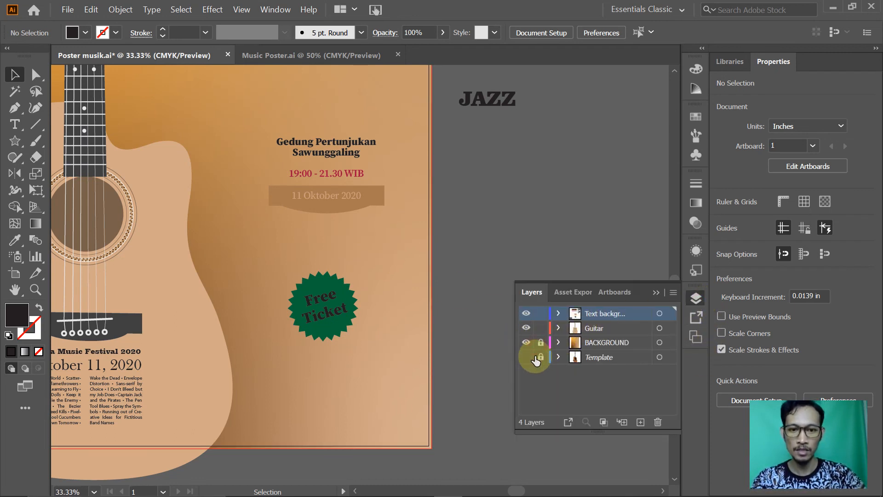
click(539, 357)
Align the venue, time, date banner and Free Ticket badge to a common horizontal centre
drag(332, 230, 383, 365)
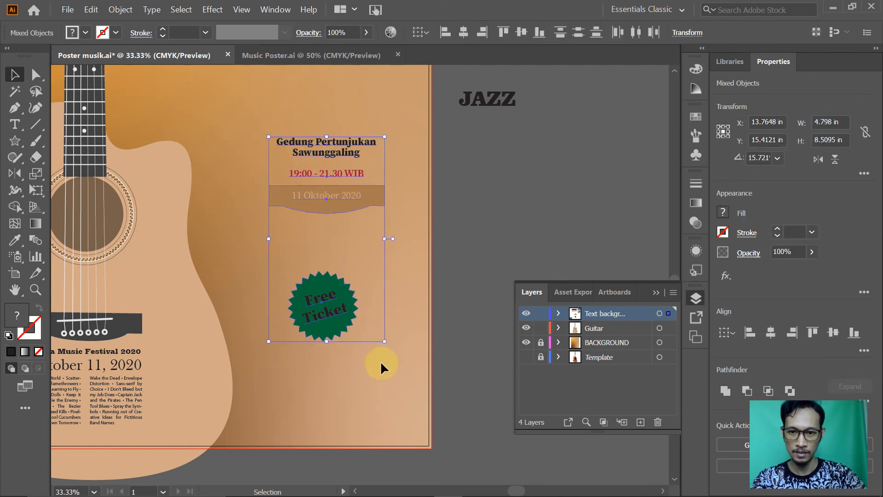
click(464, 33)
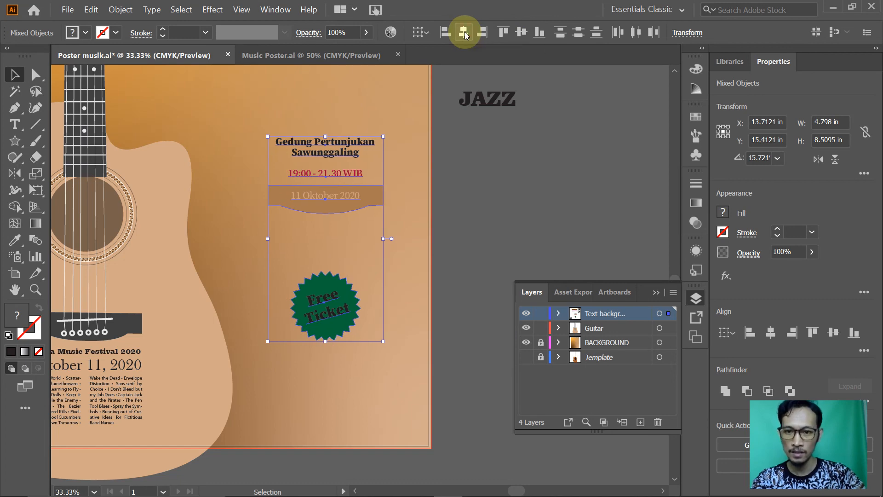
ctrl+alt+click(363, 170)
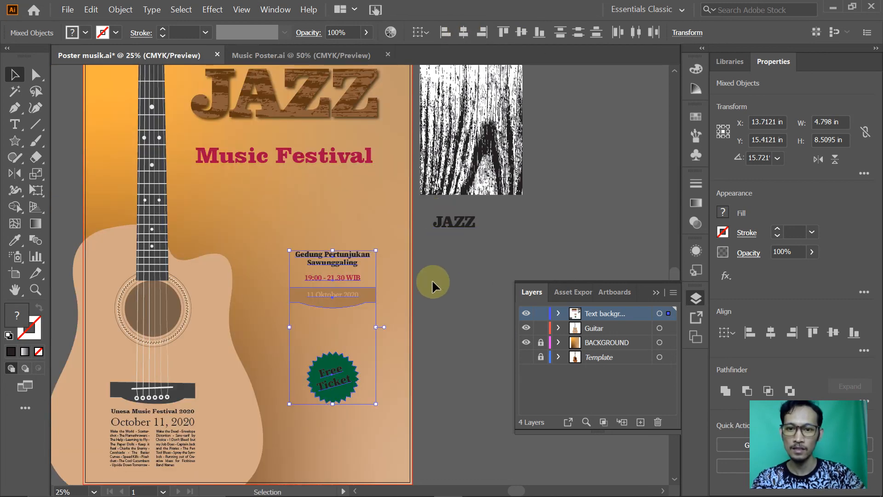
click(440, 284)
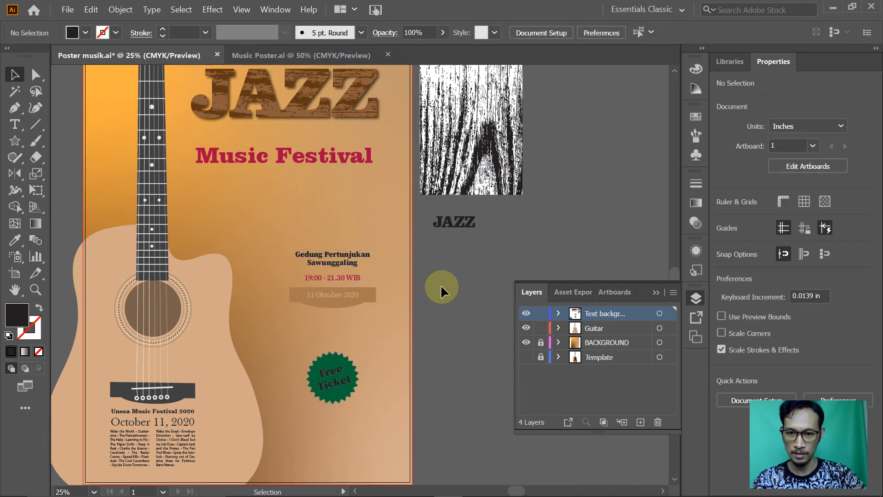
Save the poster with the whole artboard in view and collapse the layer list
ctrl+alt+click(347, 298)
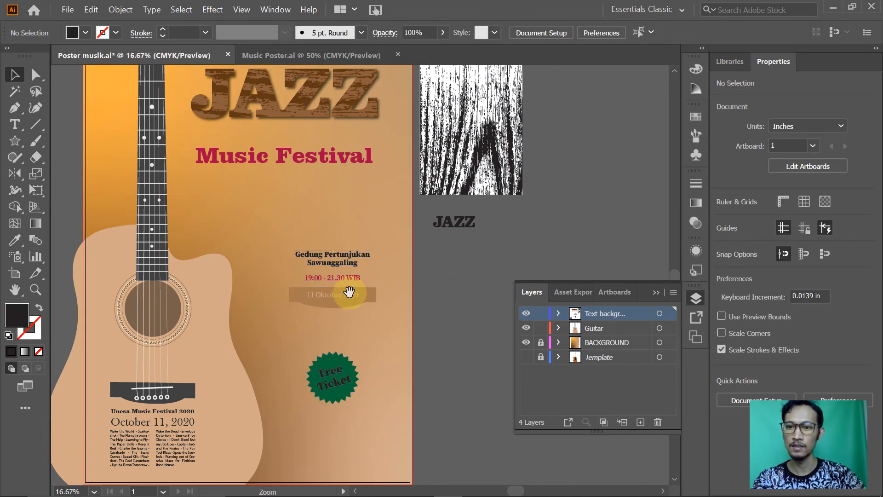
drag(350, 295, 364, 273)
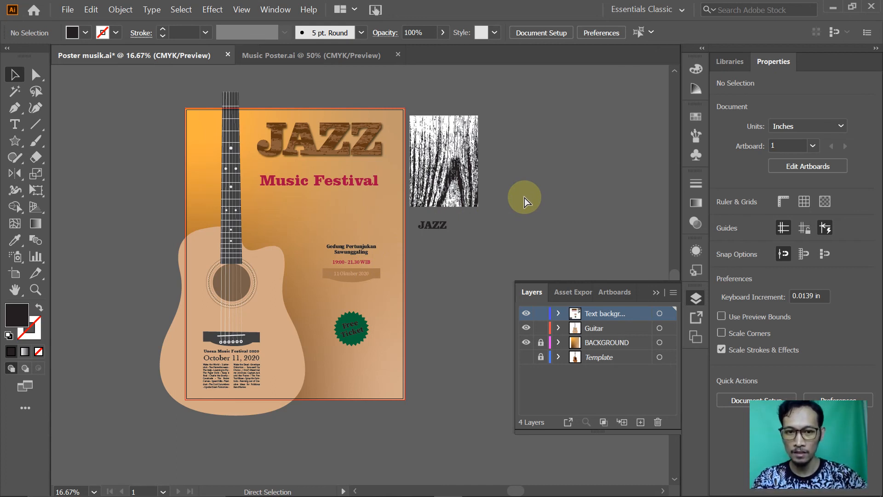
key(ctrl+s)
click(657, 292)
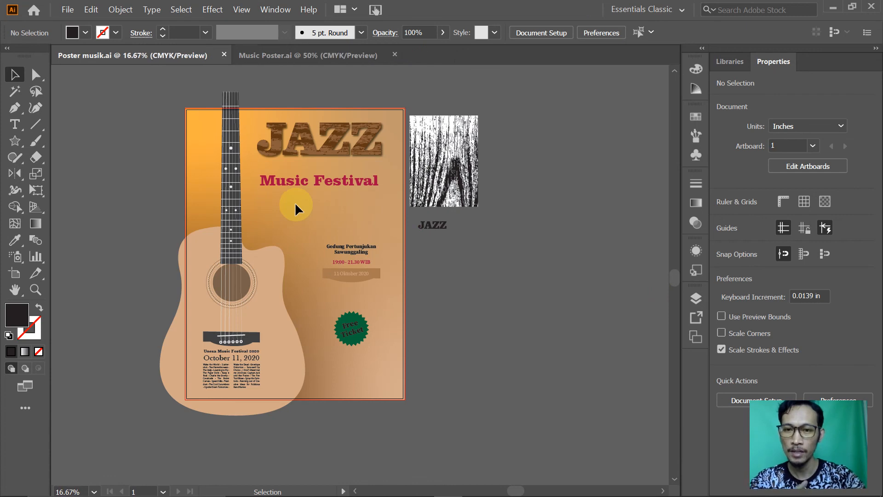
Examine the Folk Song poster in Music Poster.ai, including its badge and social media lines, and return to Poster musik.ai
click(296, 55)
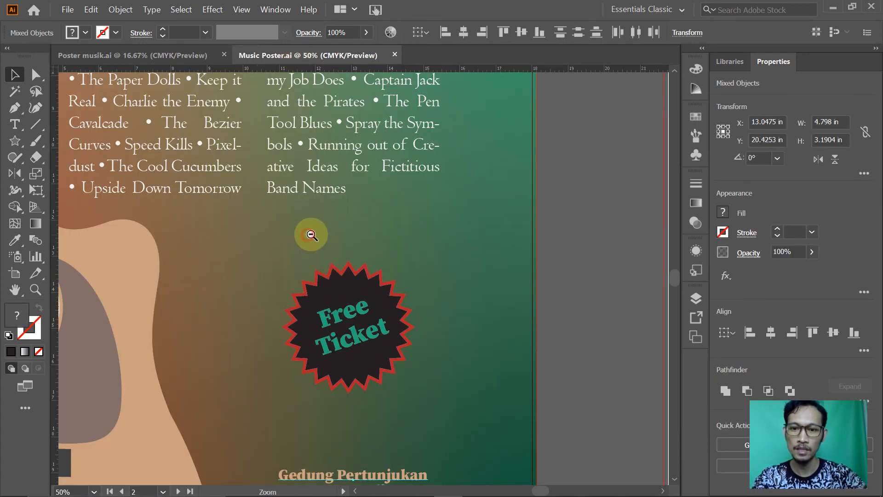
ctrl+alt+click(333, 234)
ctrl+alt+click(333, 234)
ctrl+alt+click(340, 233)
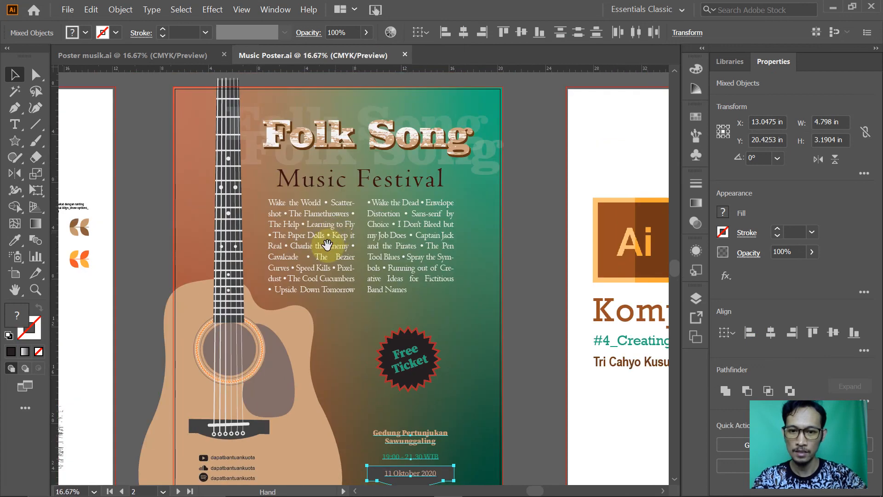
drag(323, 257, 325, 237)
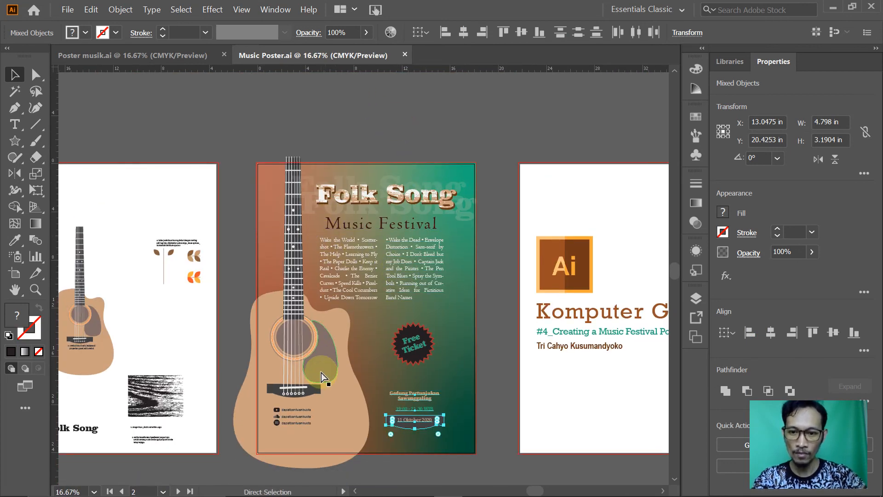
drag(238, 361, 445, 448)
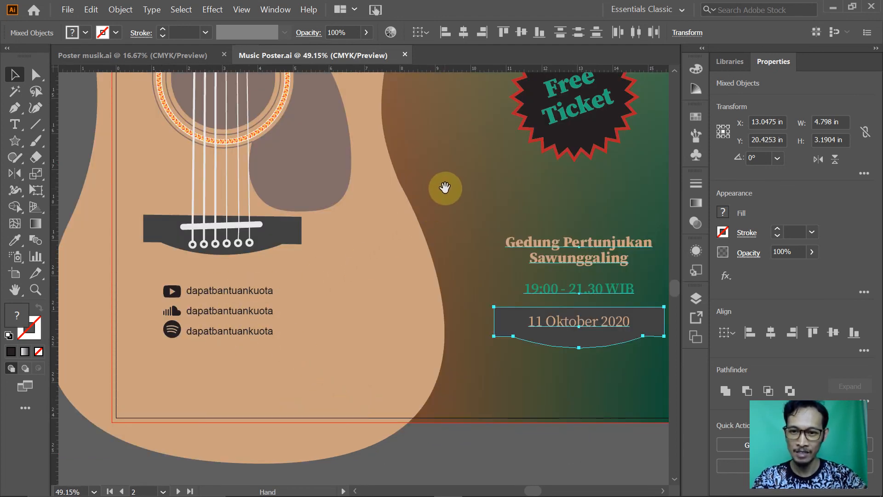
alt+click(417, 225)
alt+click(427, 220)
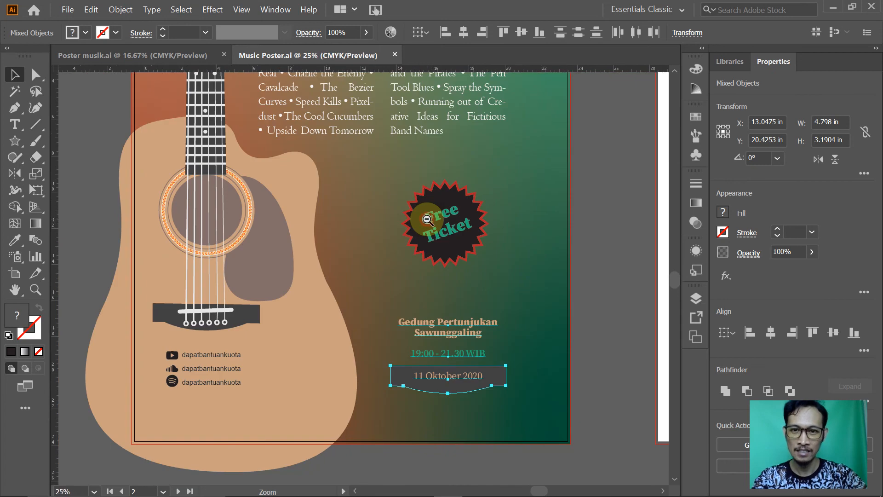
alt+click(427, 220)
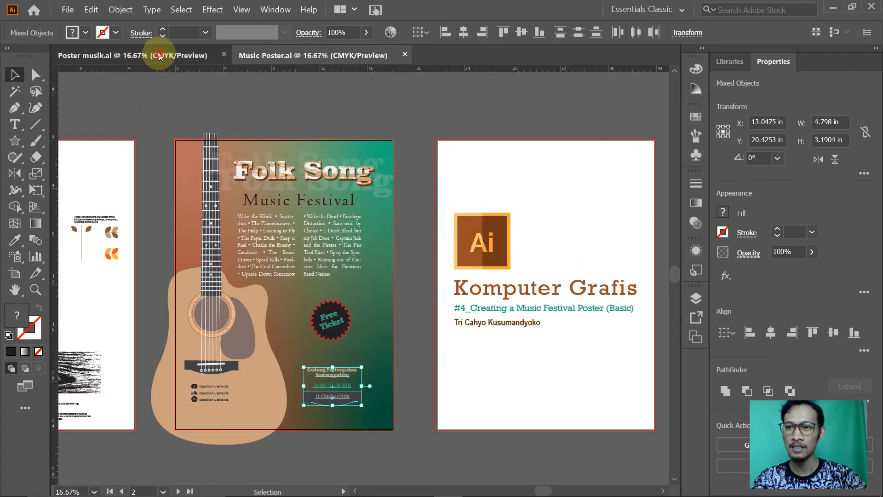
click(158, 54)
drag(178, 99, 411, 405)
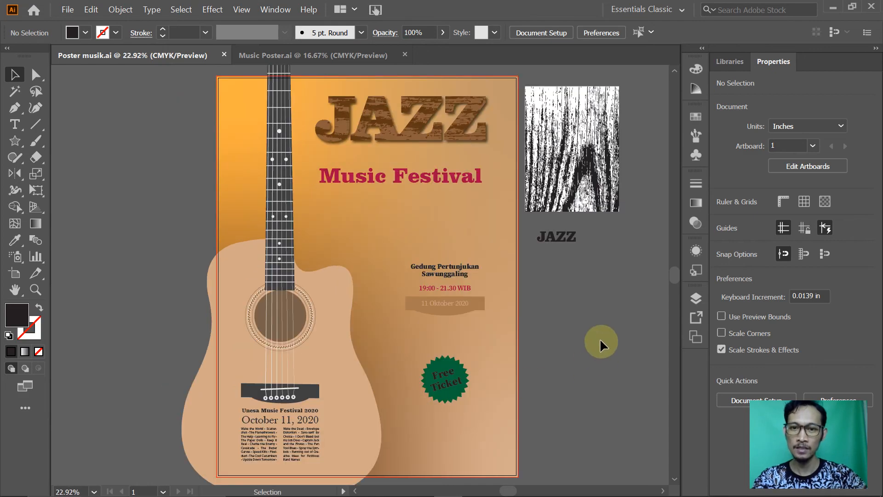
Switch to Foxit Reader, read the "Packaging the Project" instructions in the Illustrator book, and return to the poster in Illustrator
key(alt+Tab)
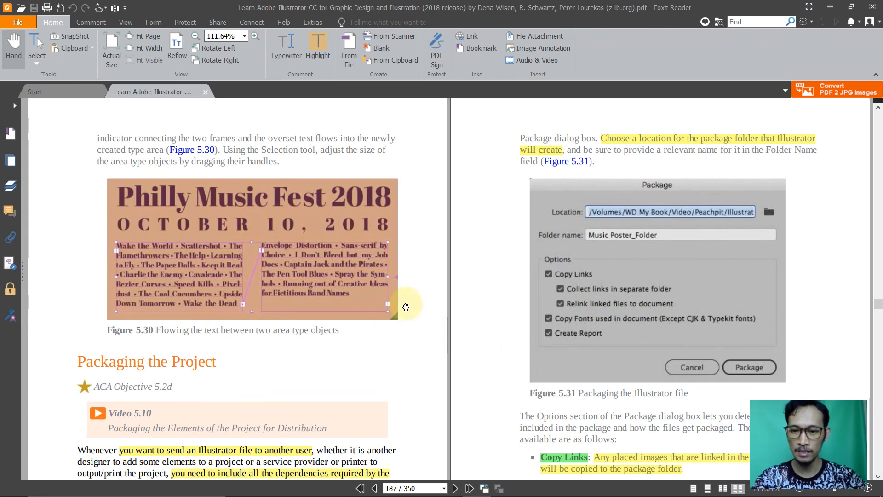
scroll(406, 306, down, 3)
scroll(406, 306, down, 3)
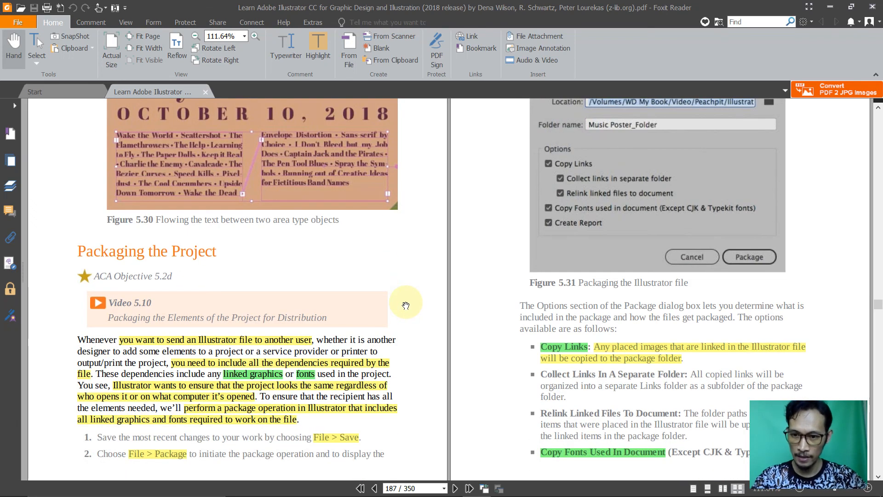
key(alt+Tab)
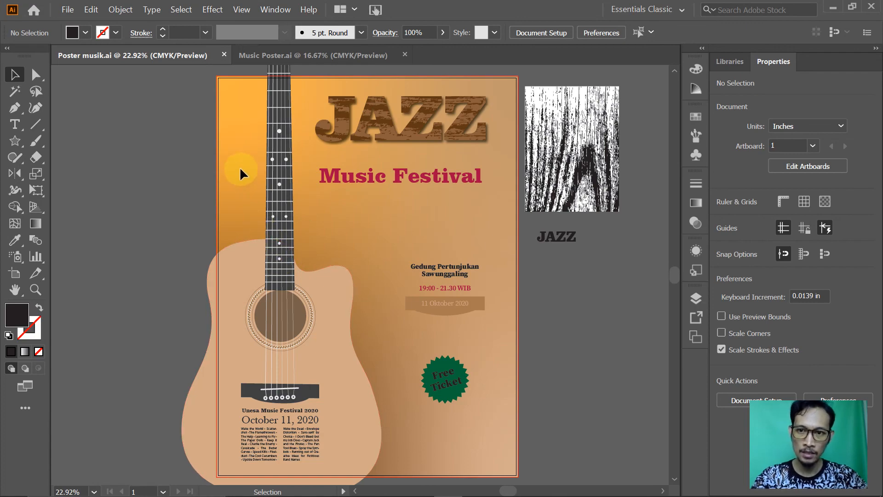
key(alt+Tab)
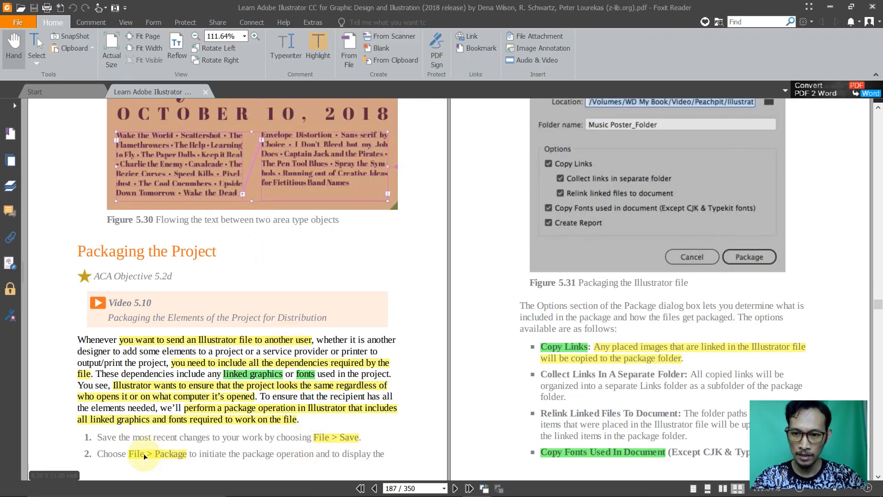
key(alt+Tab)
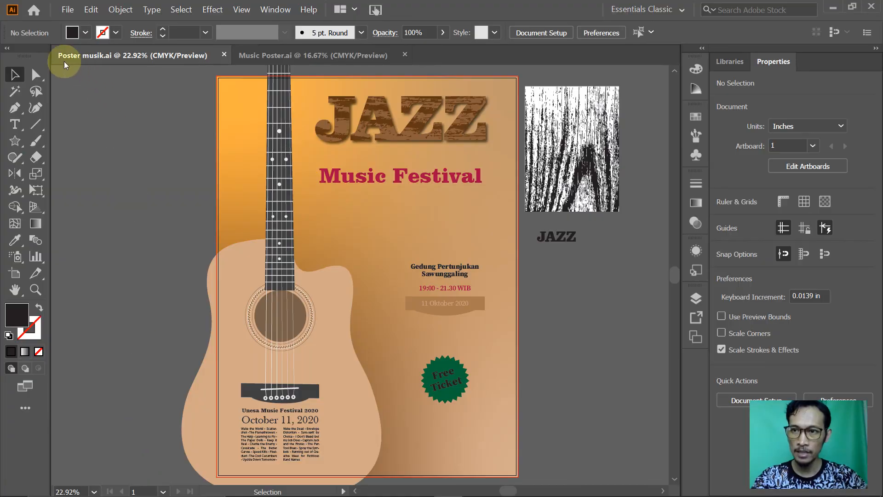
Start packaging the poster, consult the Package figure in Foxit Reader, and set the package location to the "Ai - ACA exam prep" folder
click(68, 14)
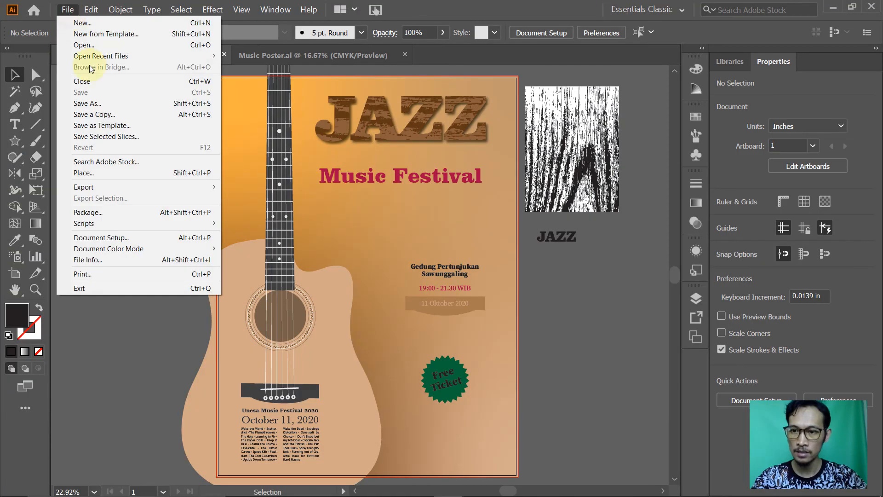
click(132, 210)
key(alt+Tab)
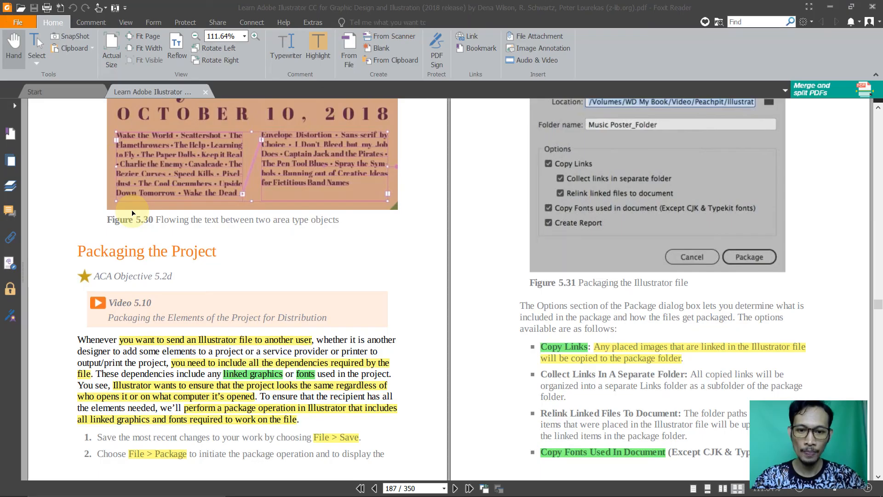
drag(473, 170, 407, 271)
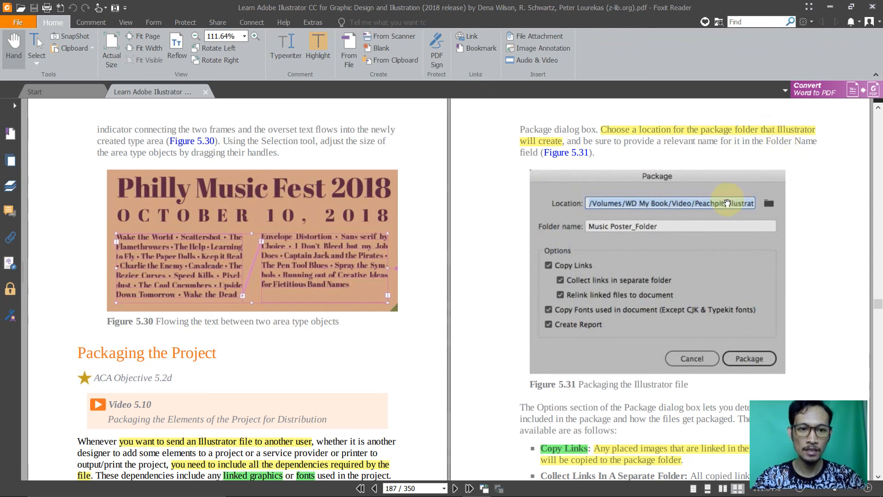
key(alt+Tab)
click(560, 163)
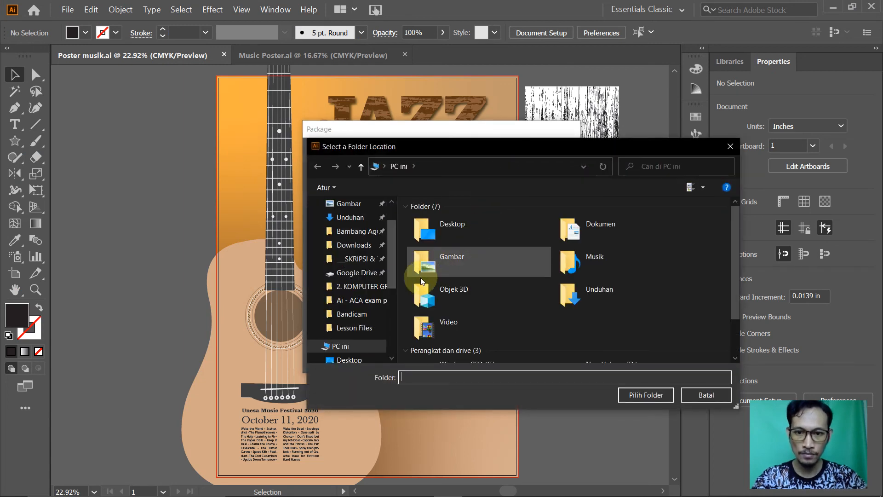
click(372, 301)
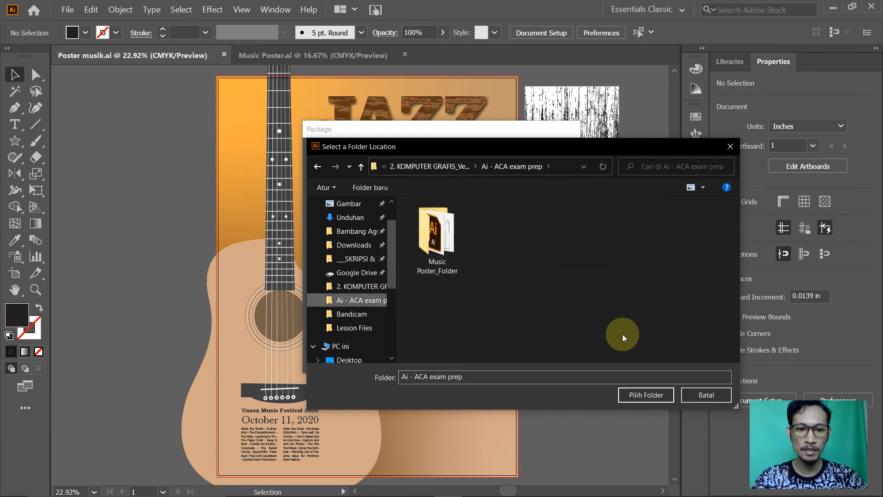
click(642, 397)
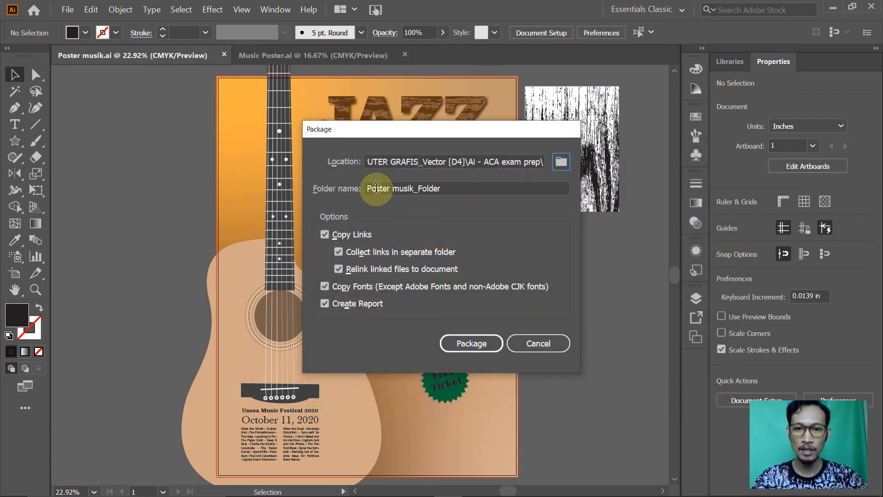
Name the package folder "Final Artwork_Poster musik_Folder", glancing at the book's example in Foxit Reader first
key(alt+Tab)
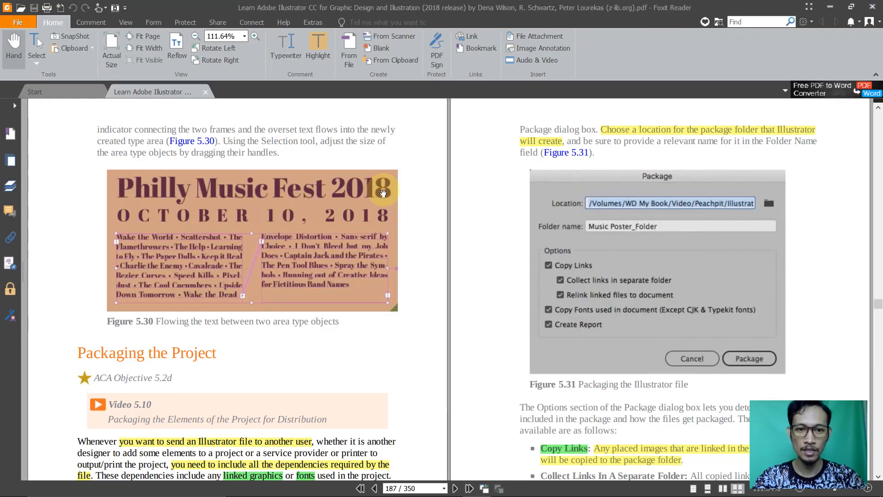
key(alt+Tab)
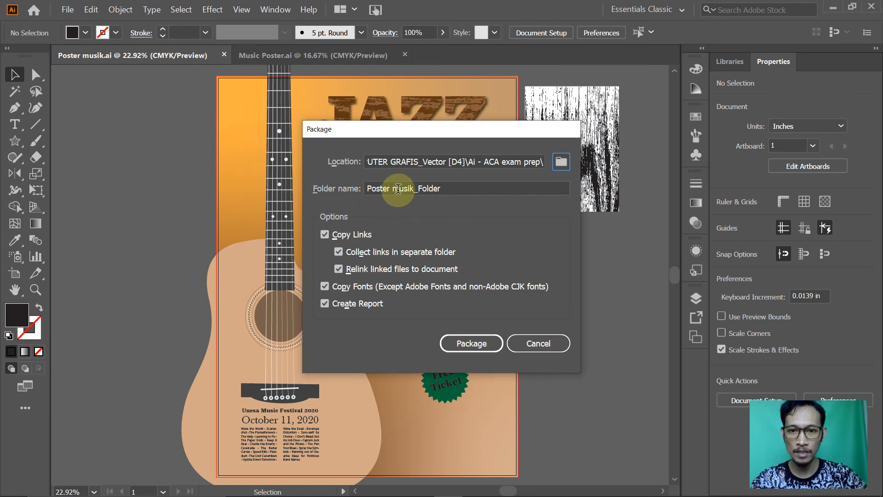
drag(398, 188, 413, 186)
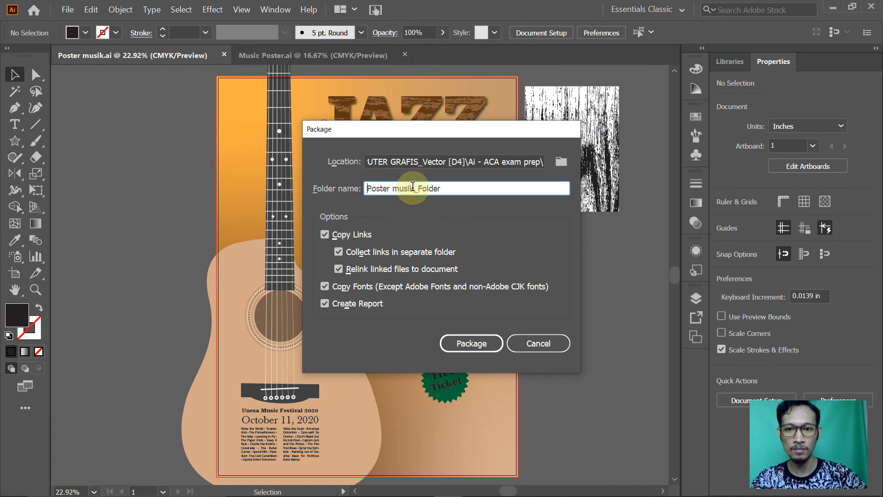
key(Home)
text(Final A)
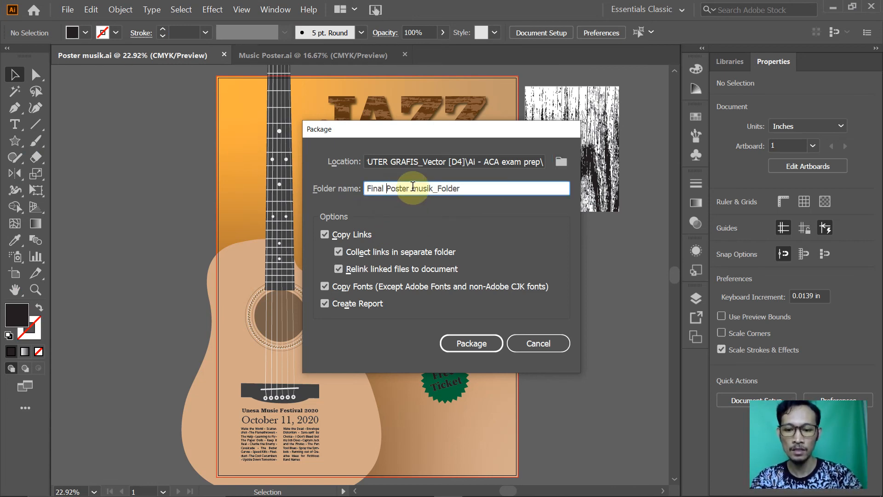
text(rtwo)
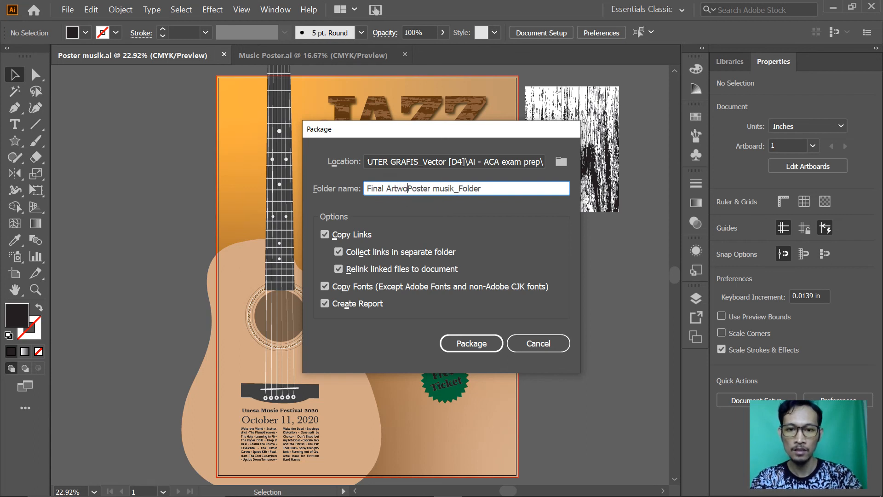
text(rk)
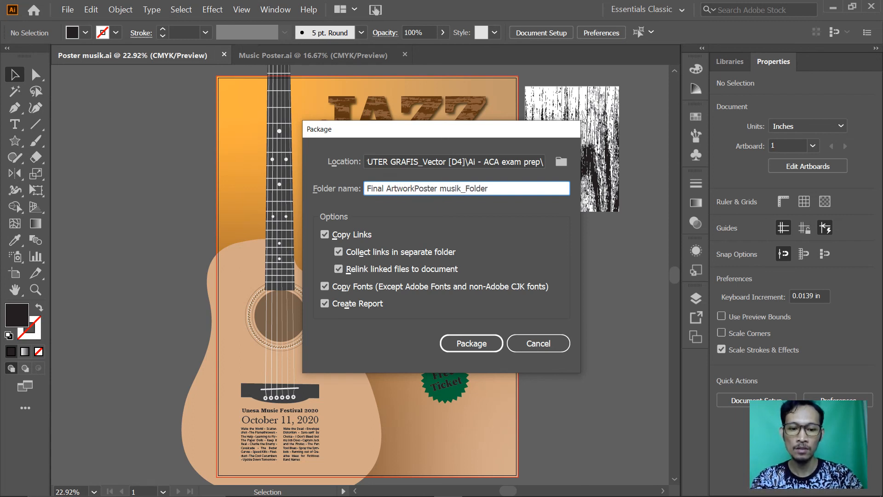
text(_)
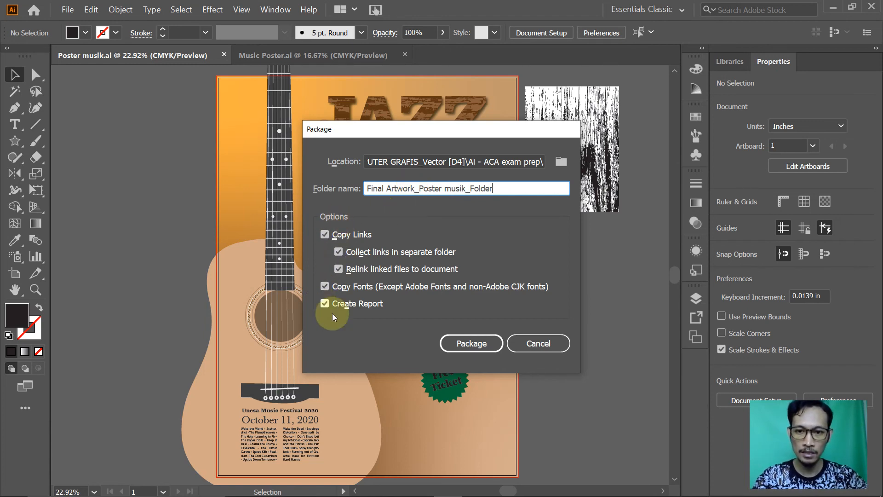
Create the package with links, fonts and report, reading the remaining instructions in Foxit Reader before accepting the font licensing notice
click(477, 343)
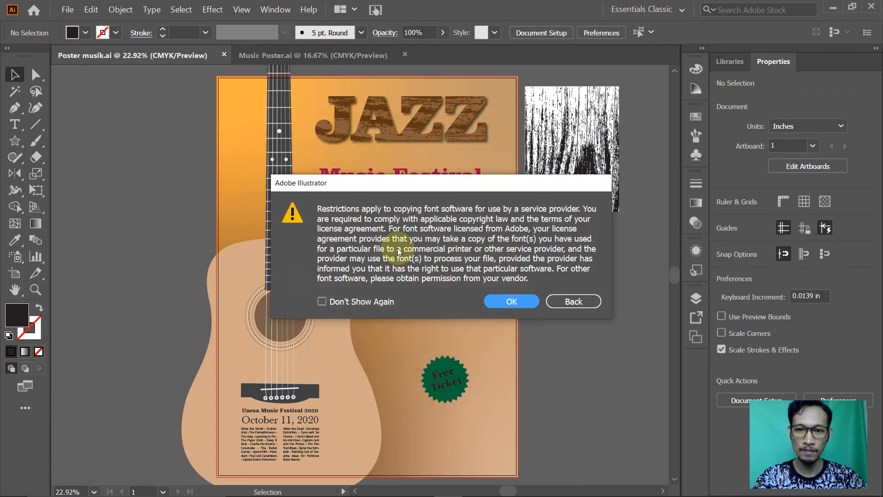
key(alt+Tab)
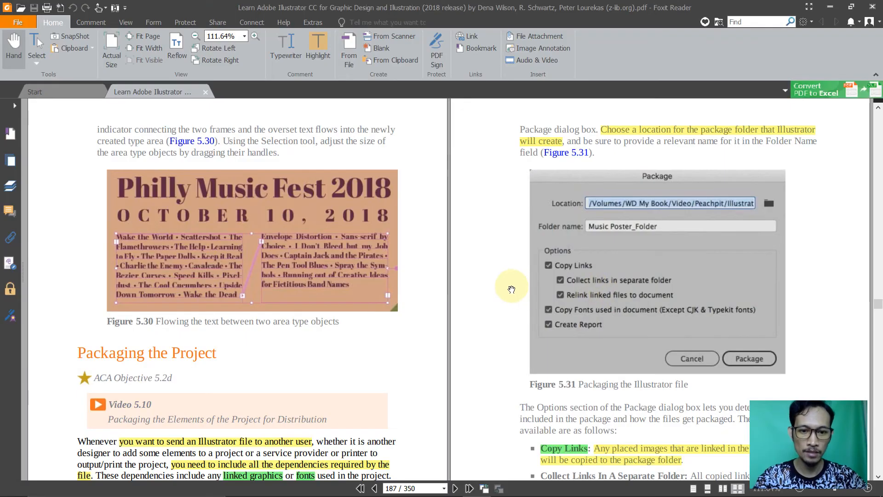
scroll(509, 284, down, 10)
scroll(508, 283, down, 3)
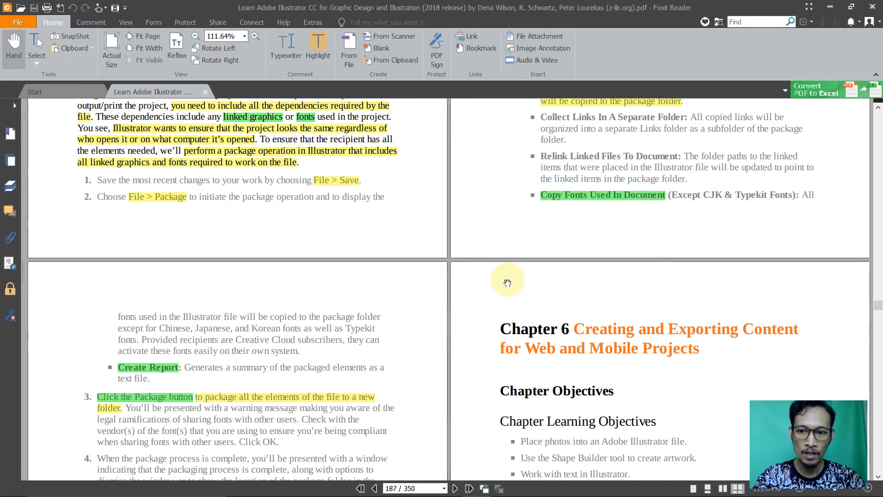
scroll(507, 282, up, 3)
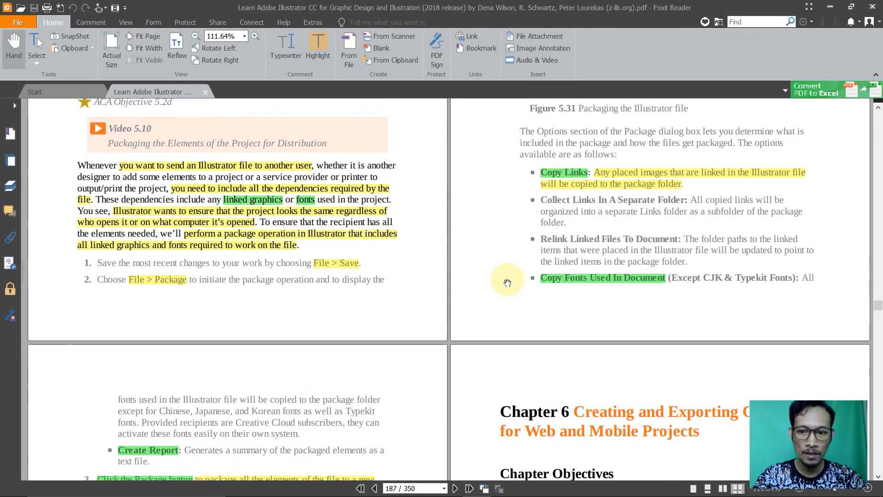
scroll(508, 283, down, 5)
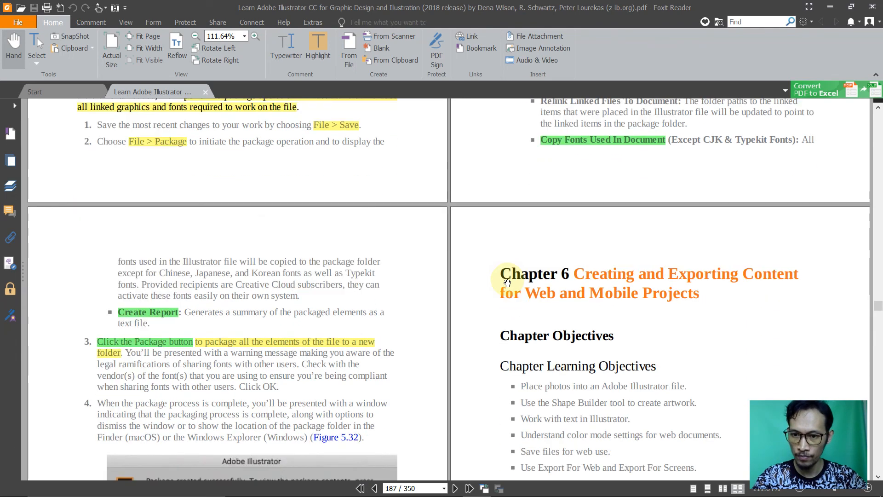
scroll(507, 283, down, 4)
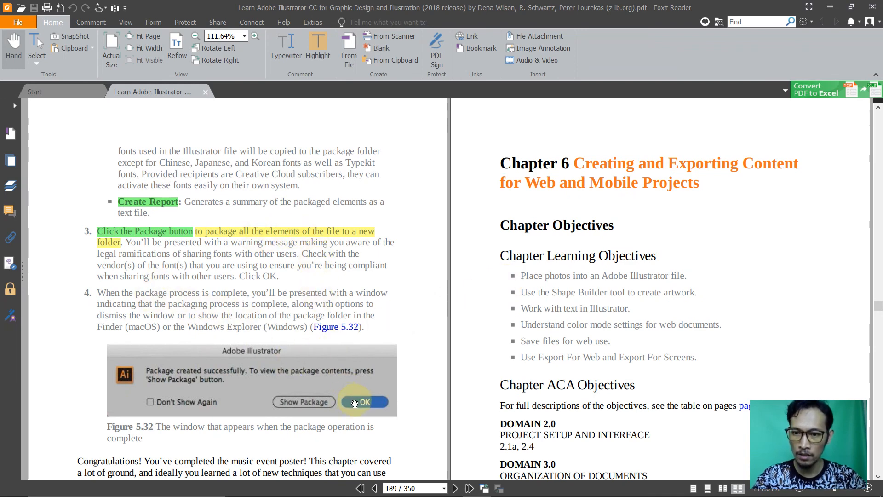
scroll(354, 403, down, 1)
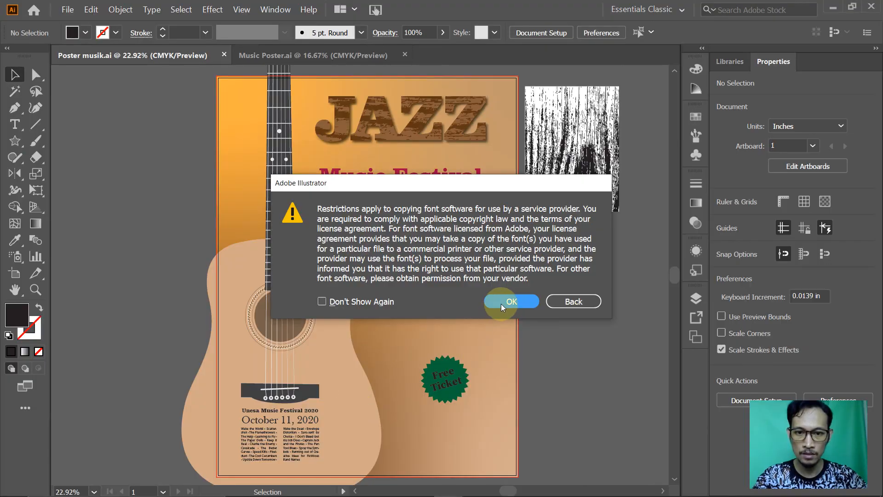
click(501, 303)
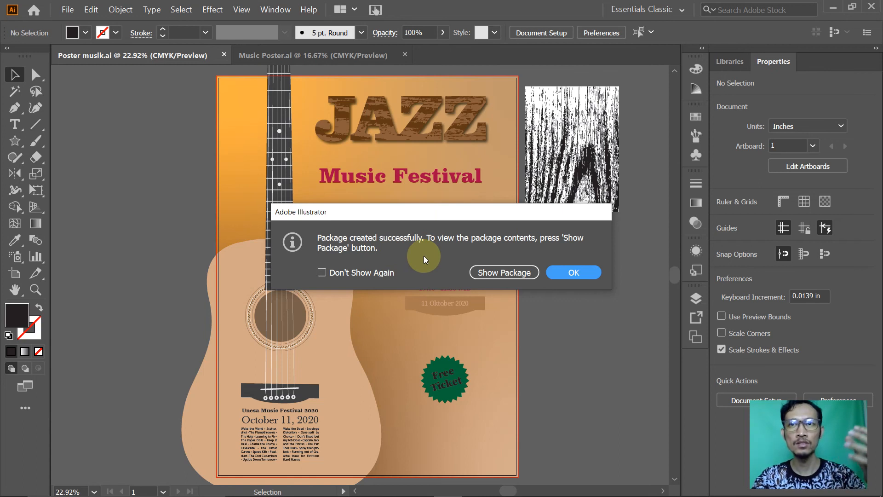
Show the package in File Explorer, locate its folder within "Ai - ACA exam prep", and preview the packaged Poster musik file
click(489, 272)
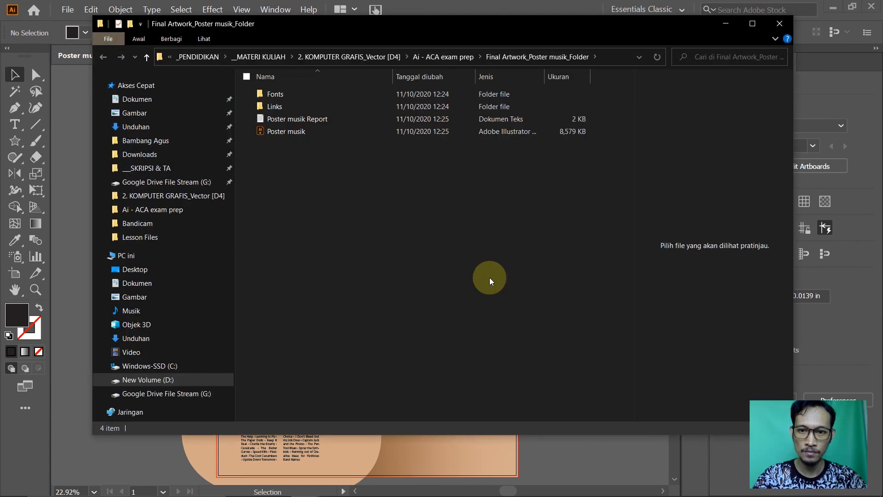
click(446, 59)
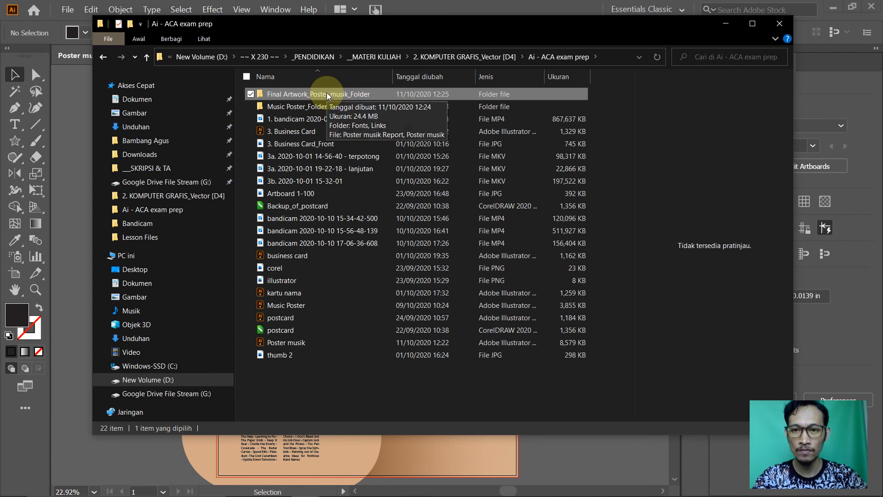
double_click(328, 95)
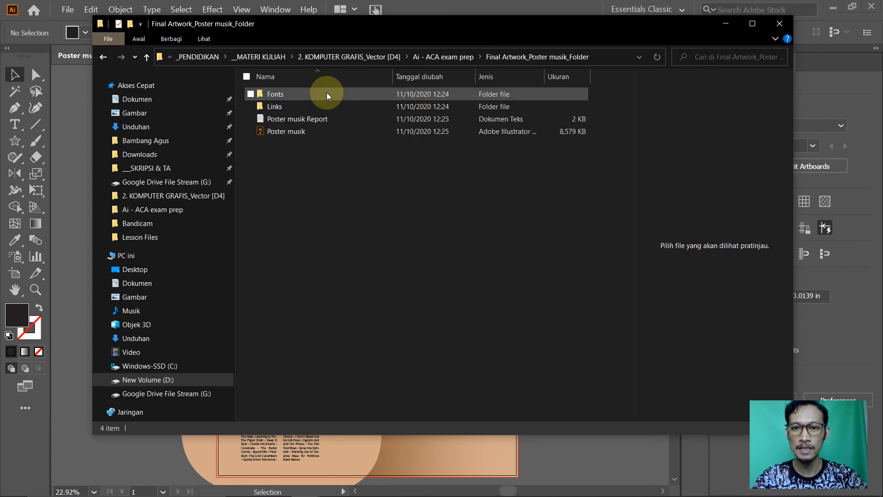
click(285, 134)
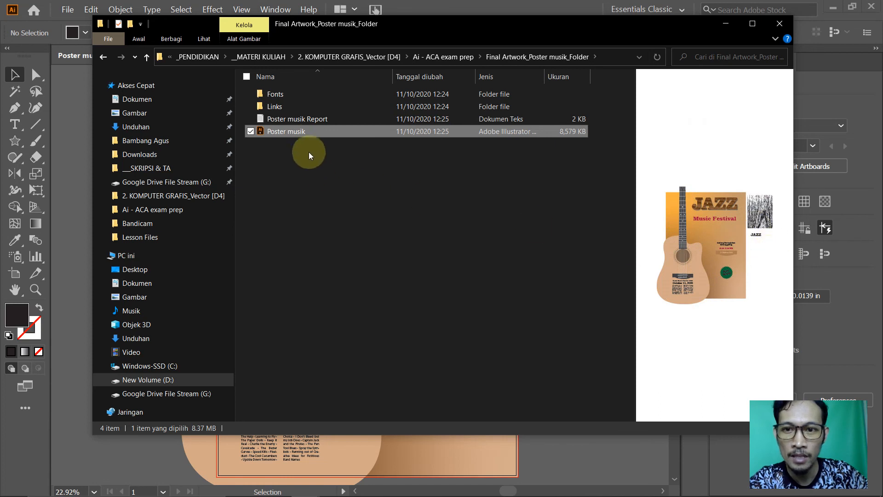
Preview the Poster musik Report and read its document settings, missing and packaged fonts, and linked images sections
click(313, 118)
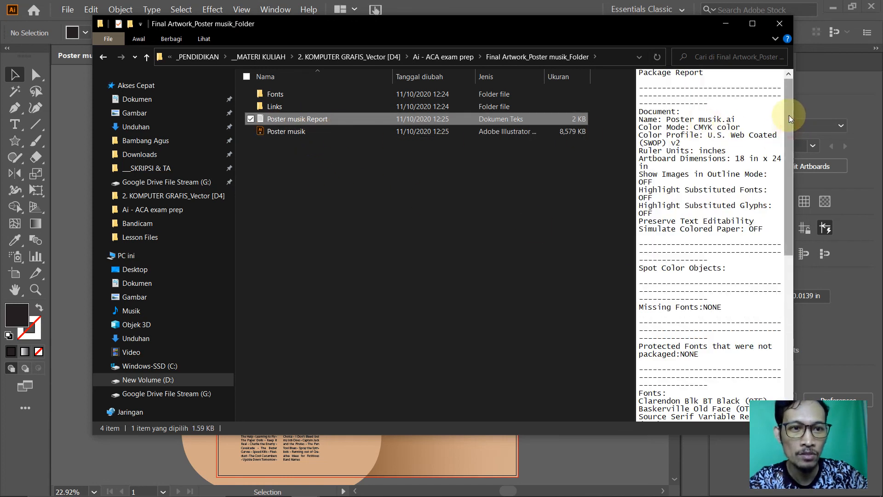
mouse_move(791, 128)
mouse_down()
mouse_move(791, 136)
mouse_move(792, 119)
mouse_up()
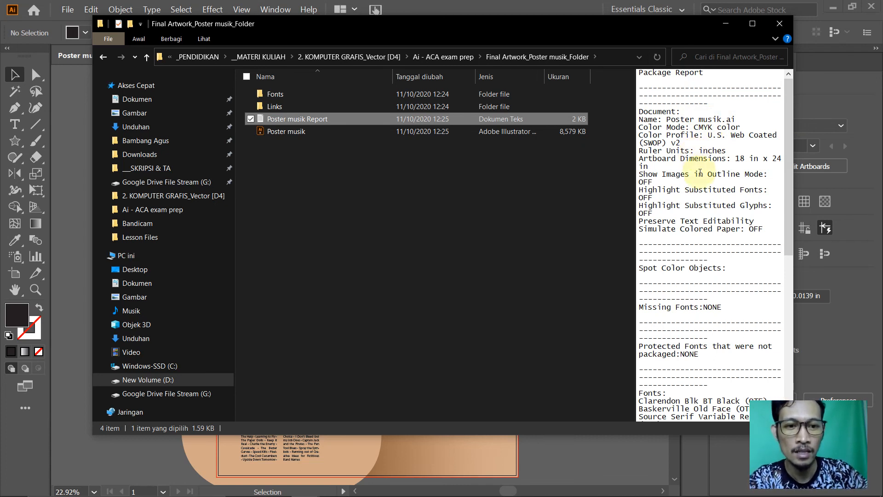
scroll(705, 271, down, 1)
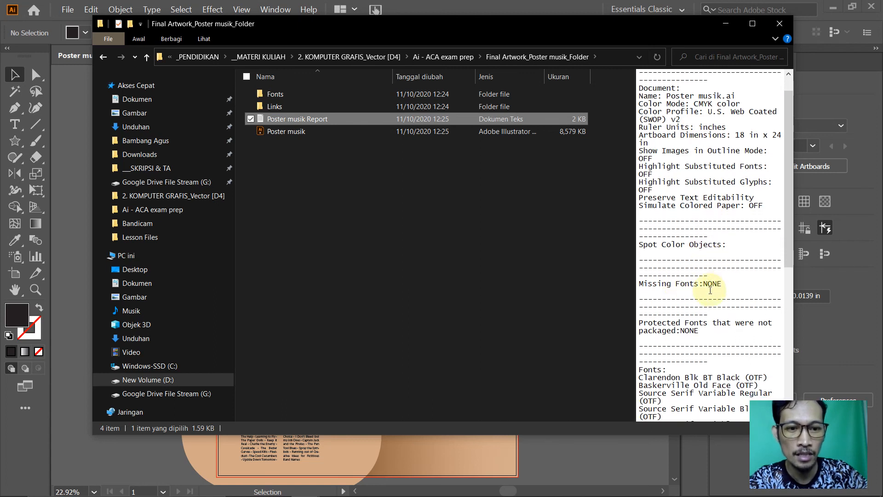
scroll(718, 286, down, 2)
scroll(711, 290, down, 3)
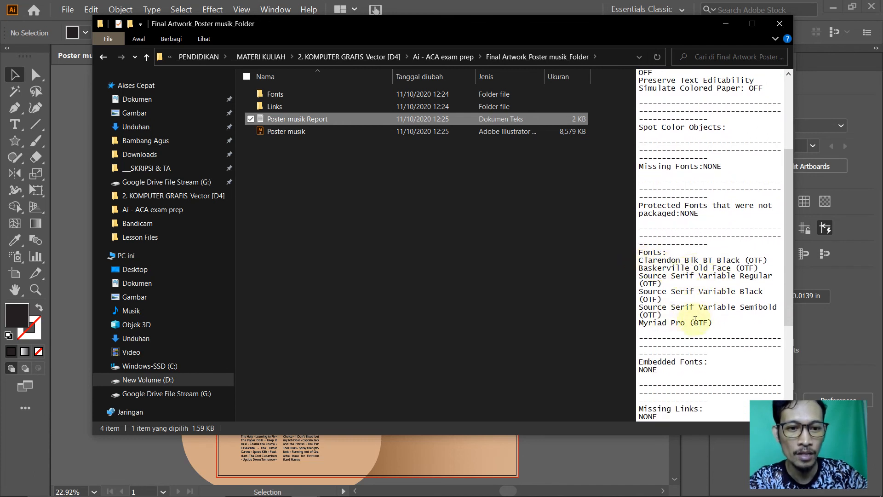
scroll(716, 290, down, 4)
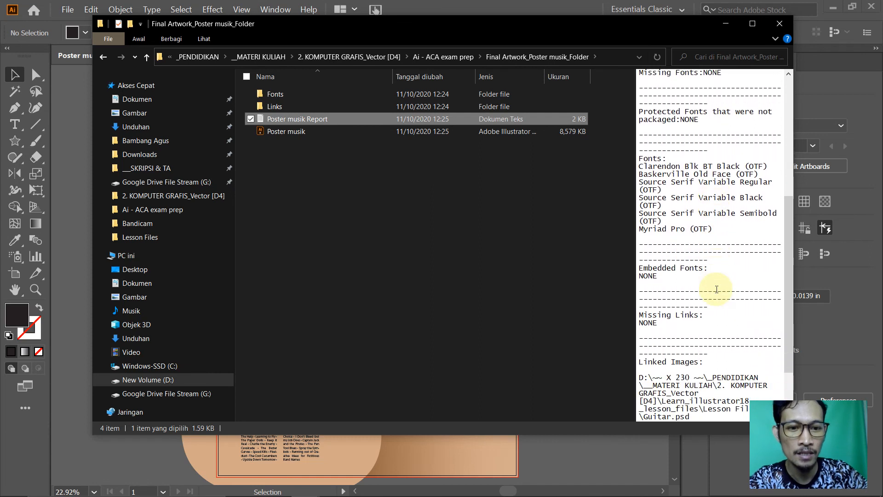
scroll(717, 289, down, 3)
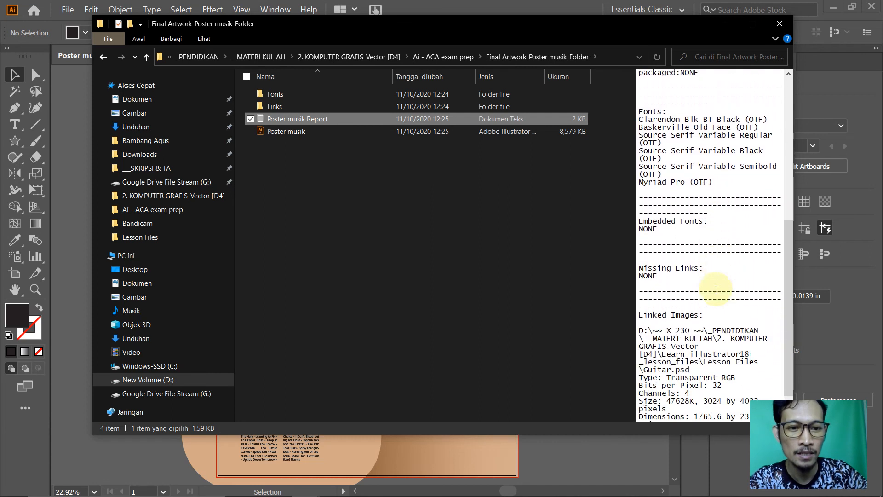
Inspect the contents of the package's Links and Fonts folders, then minimize File Explorer to return to the poster in Illustrator
click(283, 107)
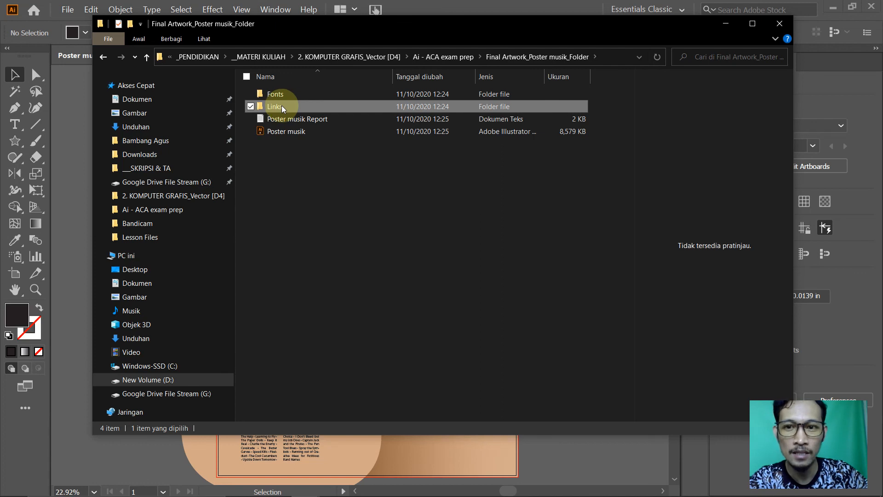
double_click(281, 105)
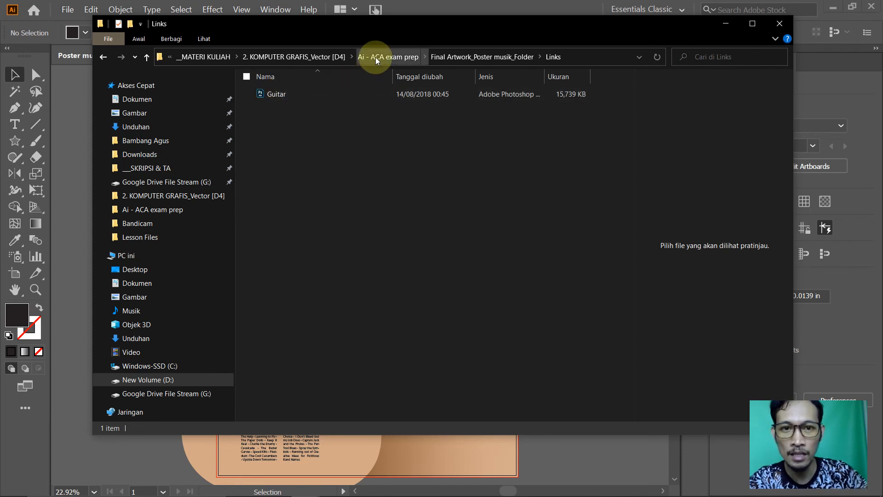
click(440, 58)
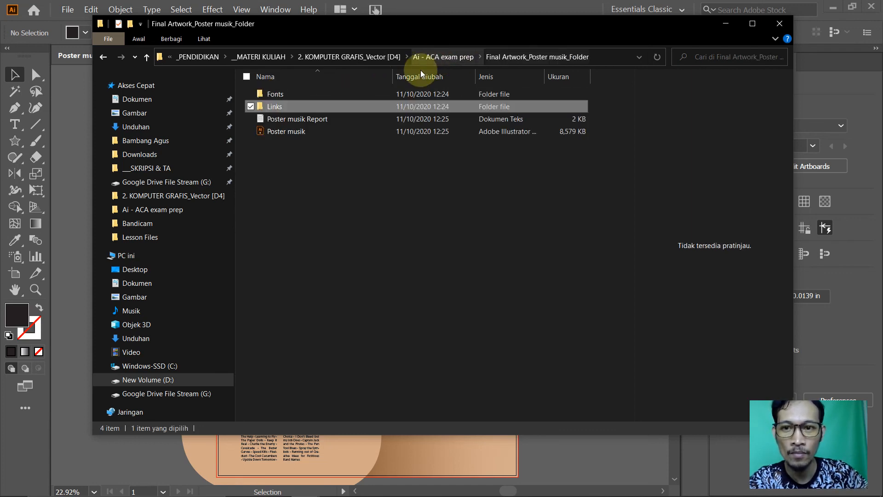
click(312, 94)
click(313, 94)
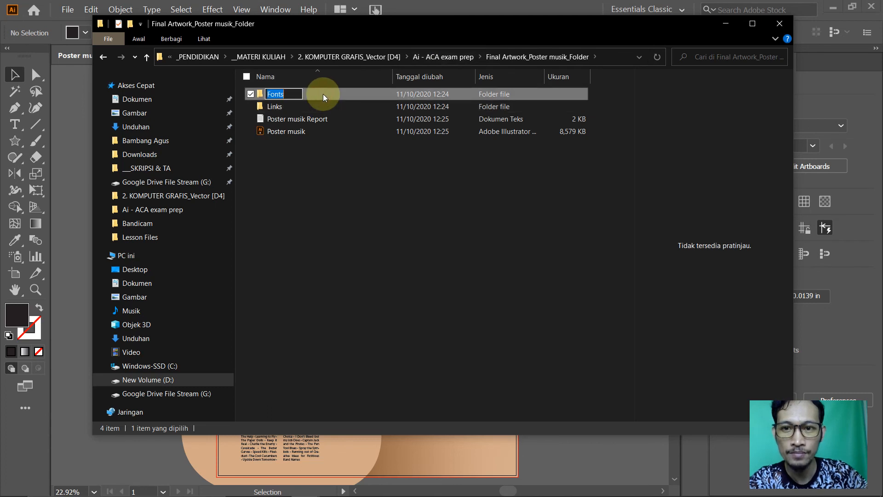
click(323, 93)
double_click(323, 94)
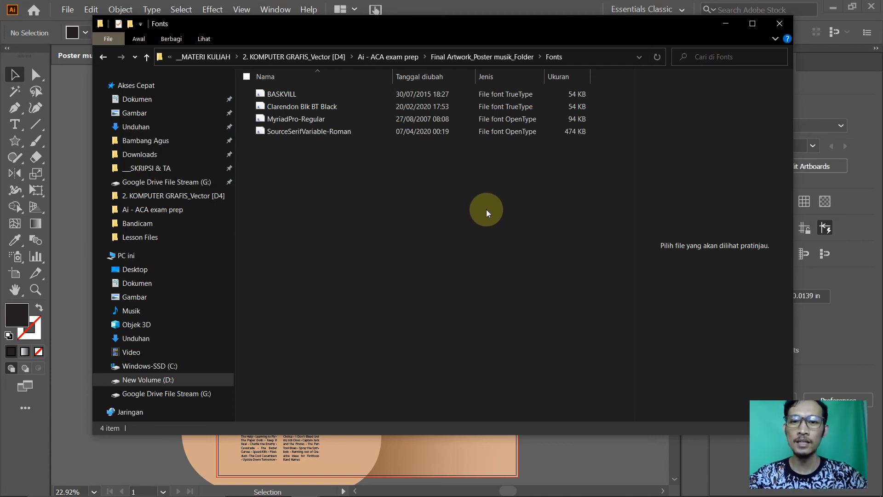
click(725, 23)
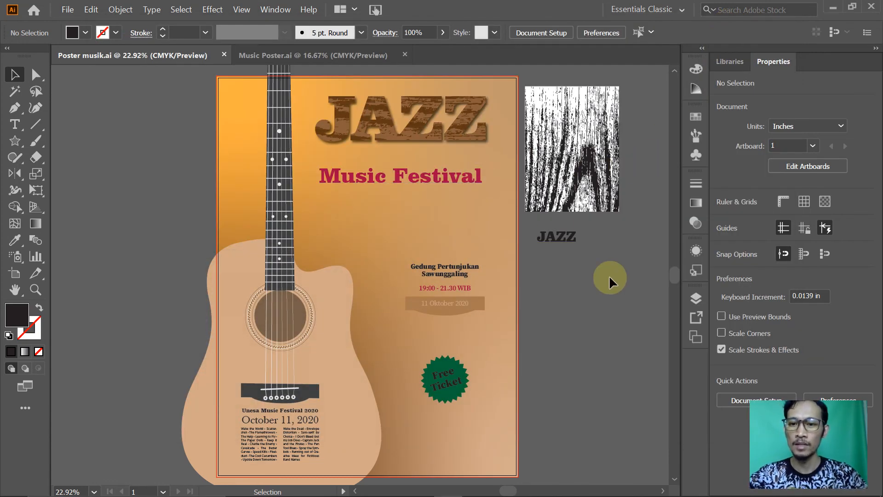